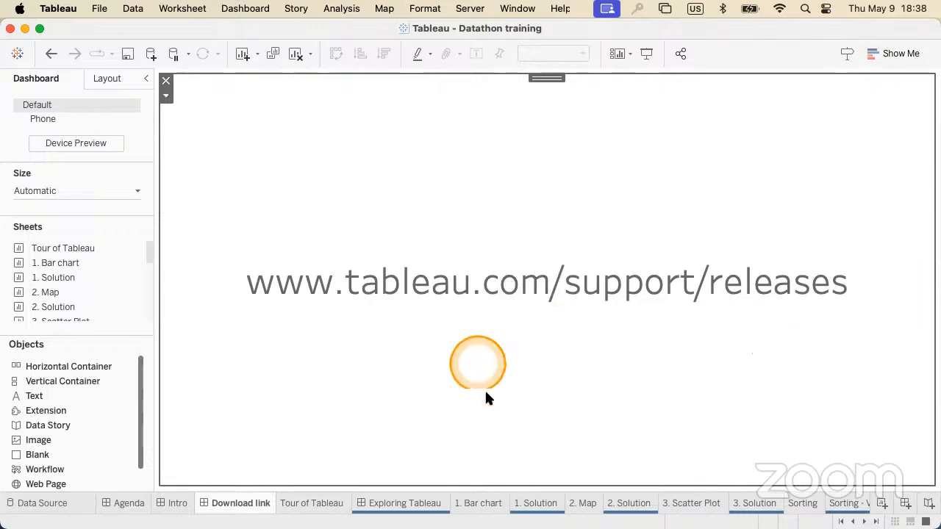
Launch Chrome with a profile and go to public.tableau.com
click(254, 507)
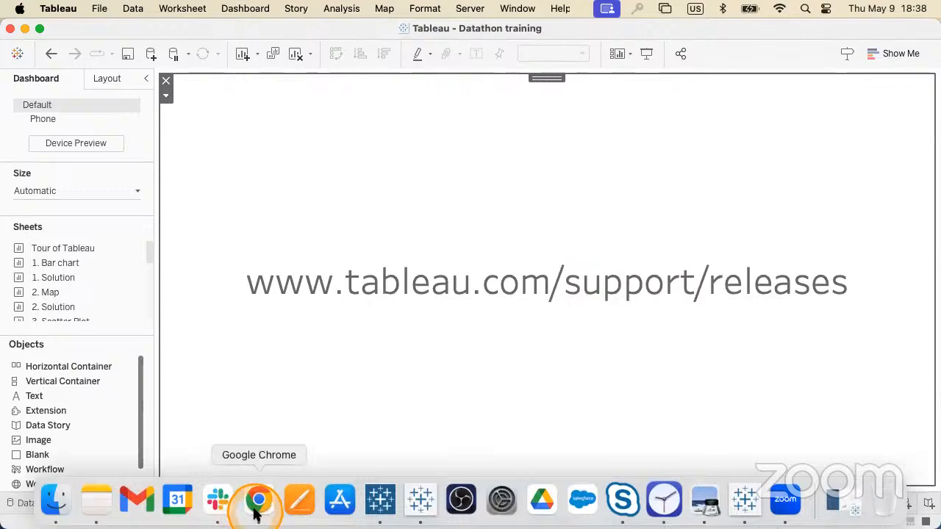
click(434, 324)
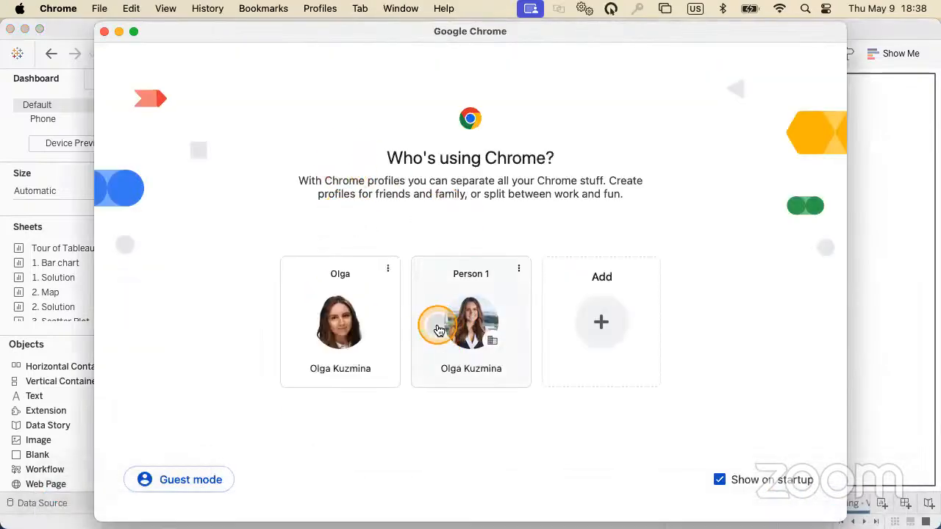
text(pub)
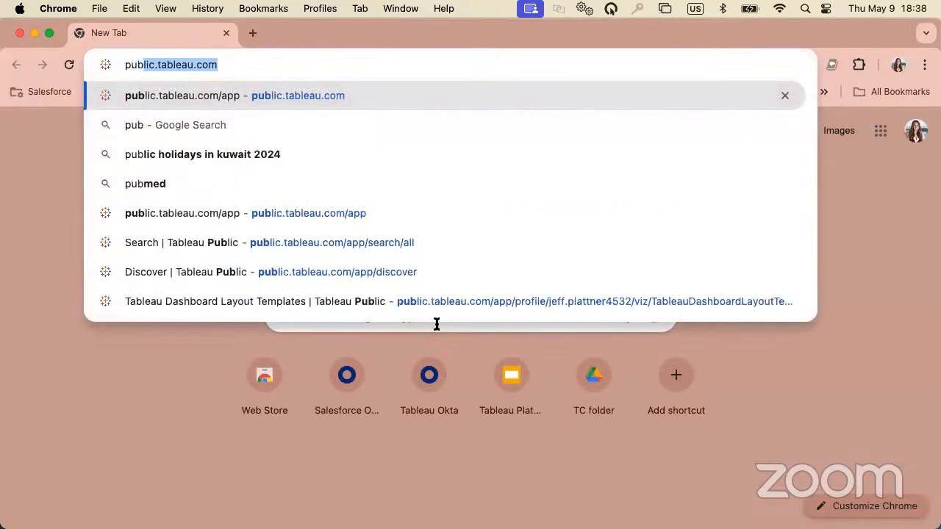
key(Return)
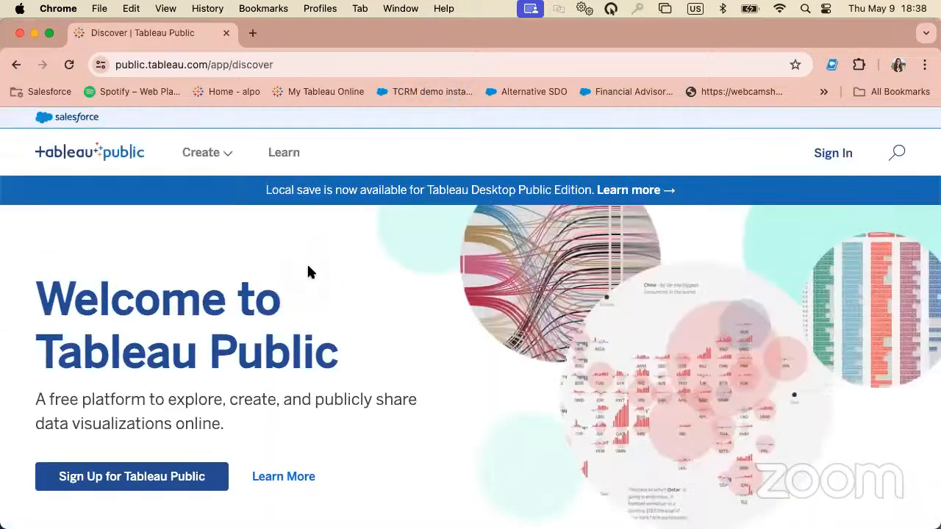
Scroll to the Viz of the Day and open "This is a woman's world!"
scroll(470, 310, down, 3)
scroll(470, 311, down, 5)
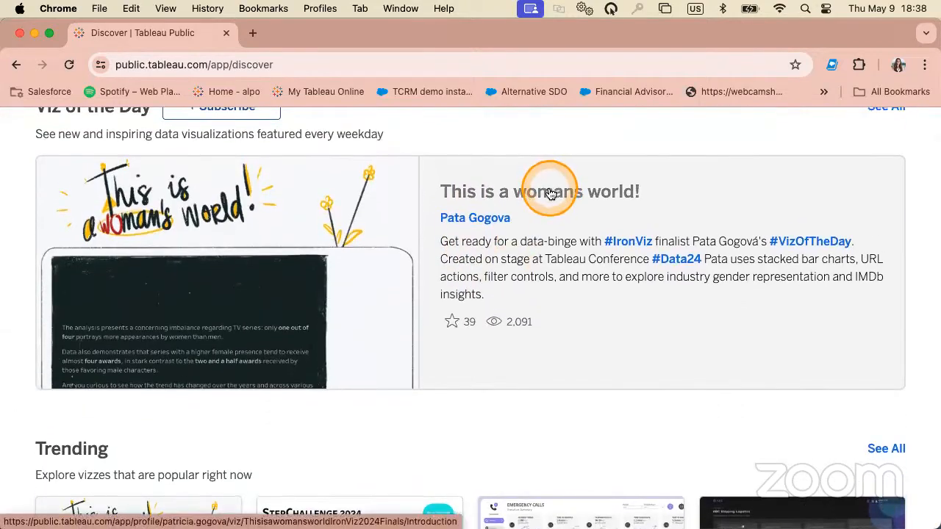
scroll(629, 270, down, 1)
scroll(629, 270, down, 2)
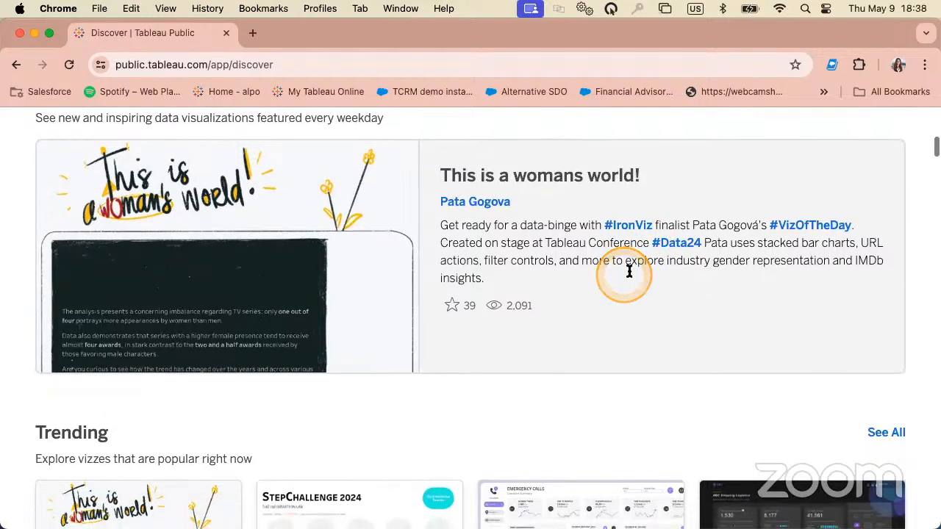
scroll(588, 250, up, 3)
click(561, 234)
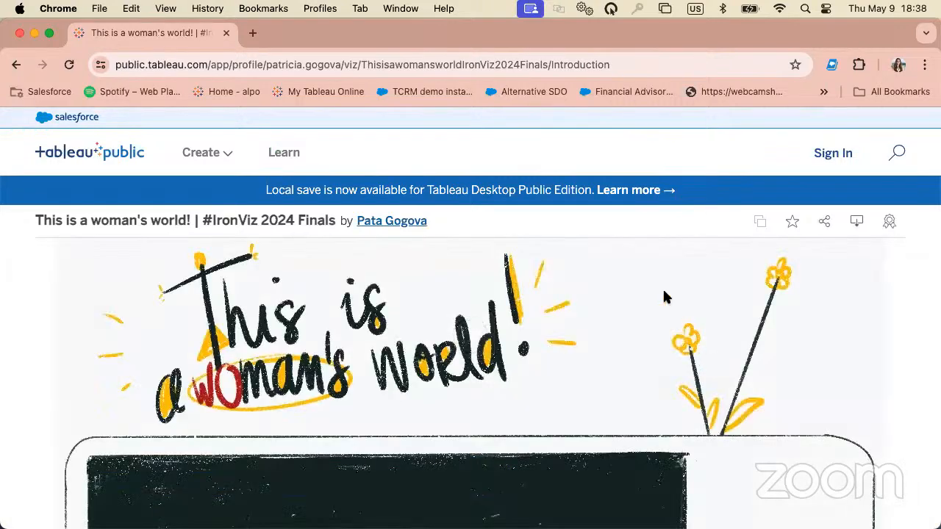
Expand the browser to full screen on the woman's world viz
click(664, 295)
click(641, 296)
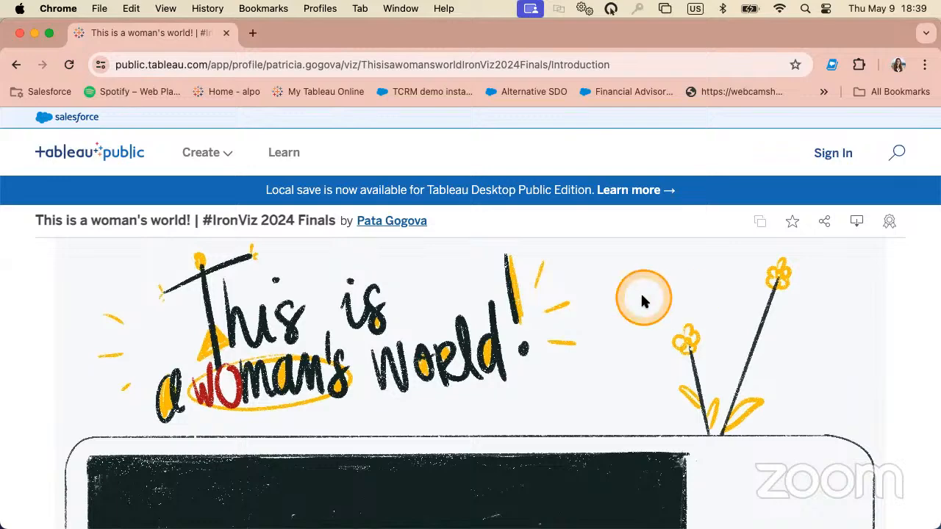
scroll(642, 295, down, 5)
scroll(642, 295, down, 4)
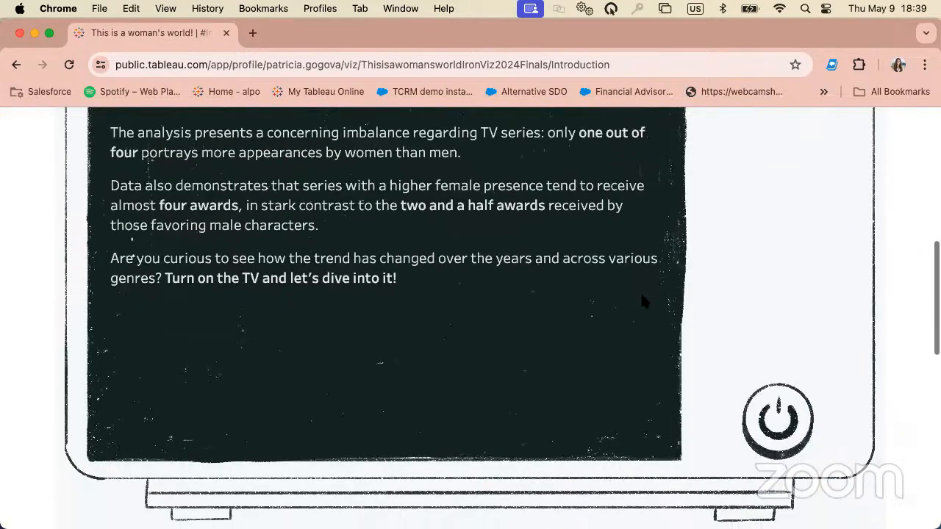
scroll(642, 296, up, 1)
click(49, 33)
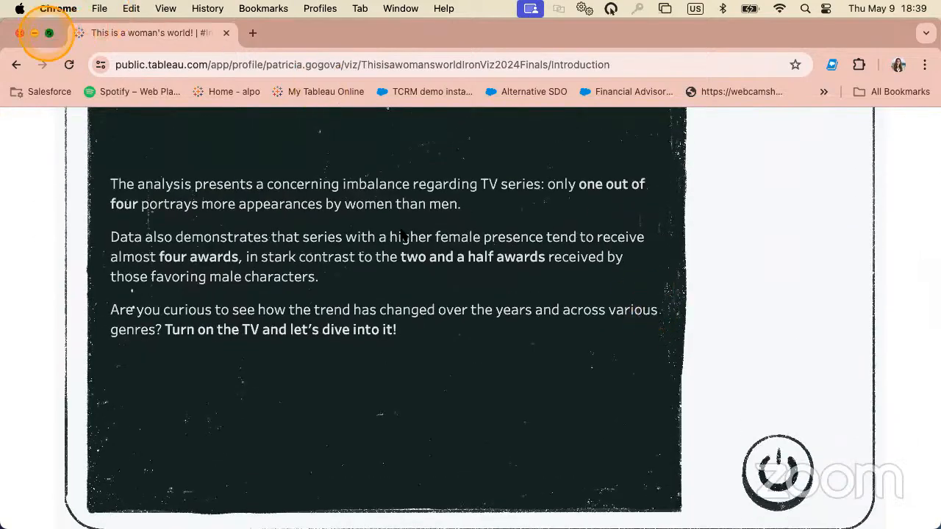
scroll(671, 301, up, 4)
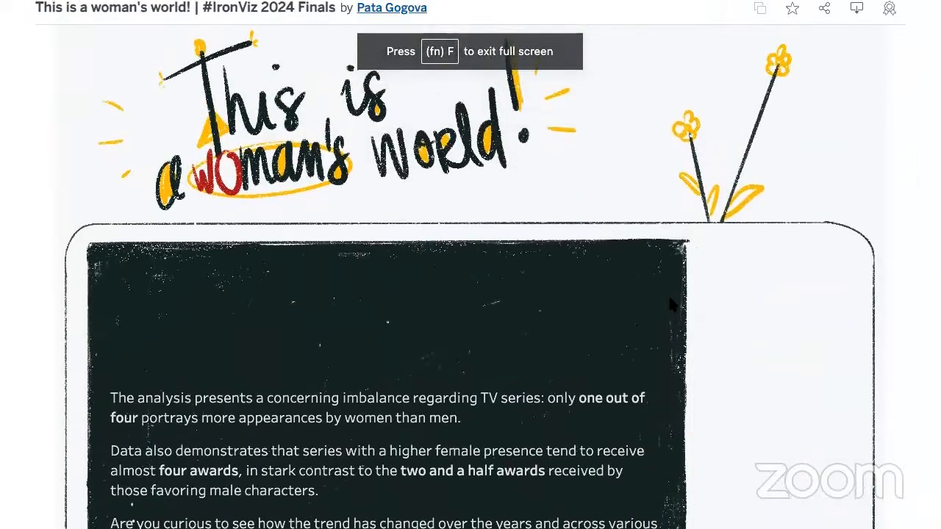
scroll(671, 305, down, 4)
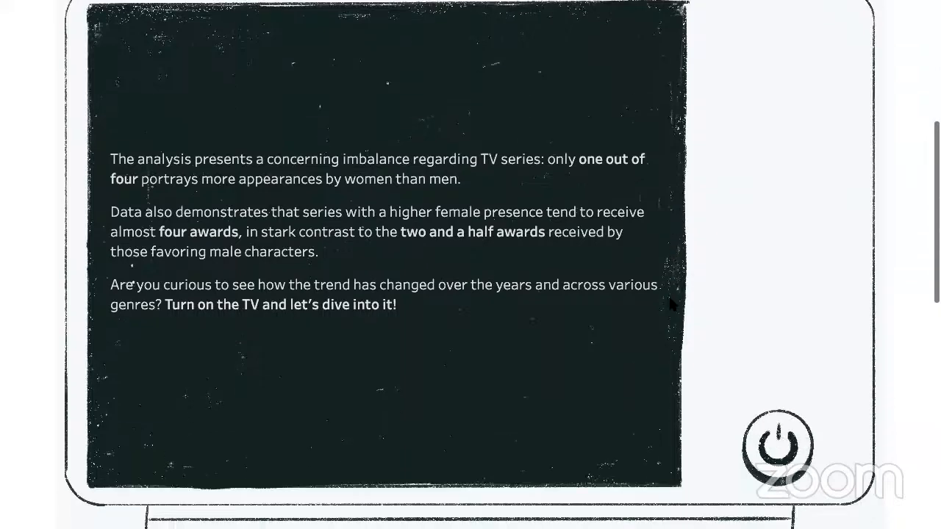
Turn on the viz's TV to display its chart
click(785, 447)
scroll(855, 371, up, 2)
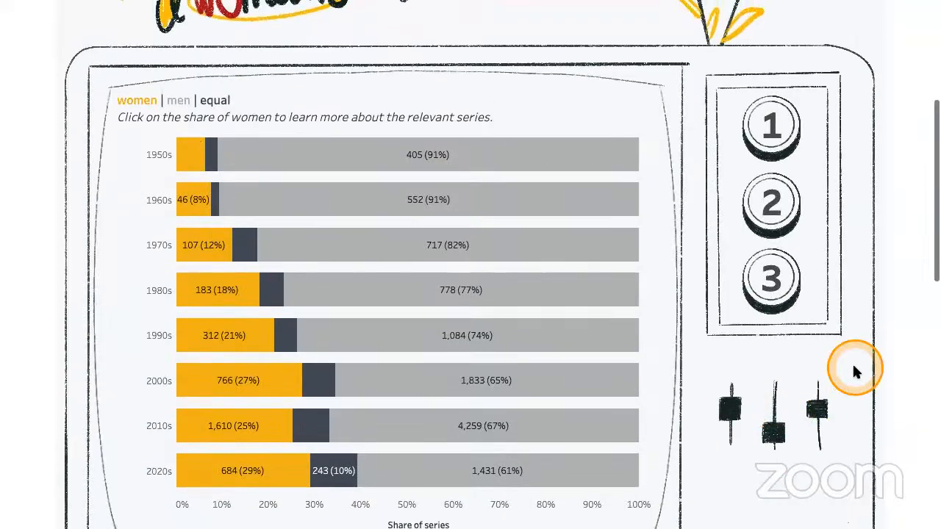
scroll(855, 371, up, 1)
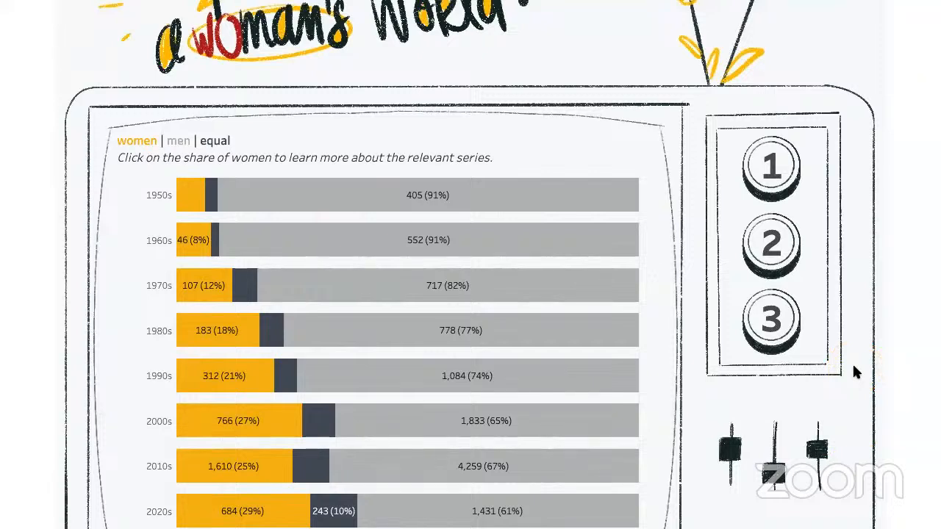
scroll(855, 371, down, 3)
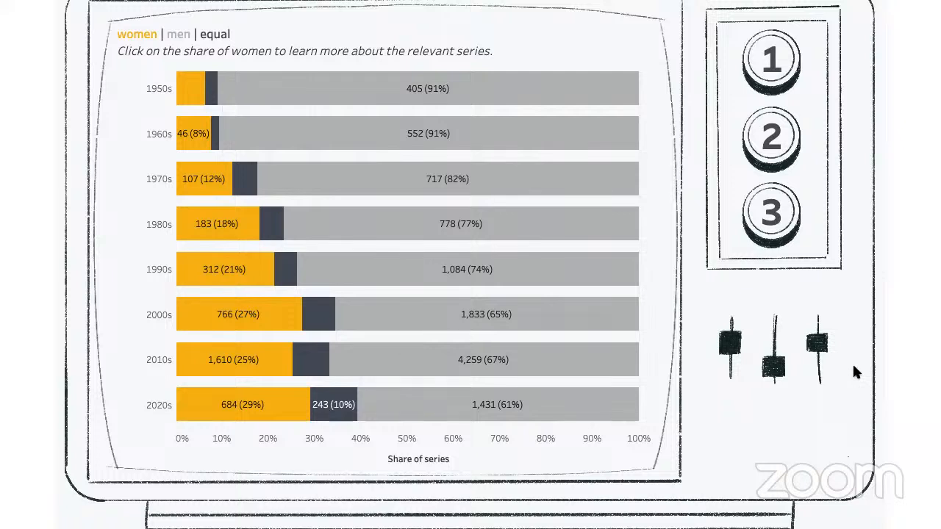
scroll(855, 370, up, 1)
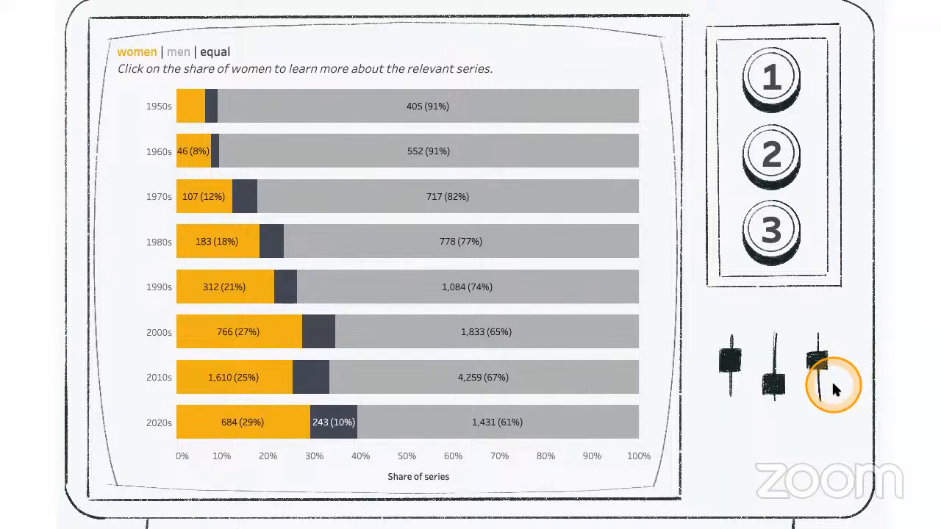
scroll(914, 245, up, 2)
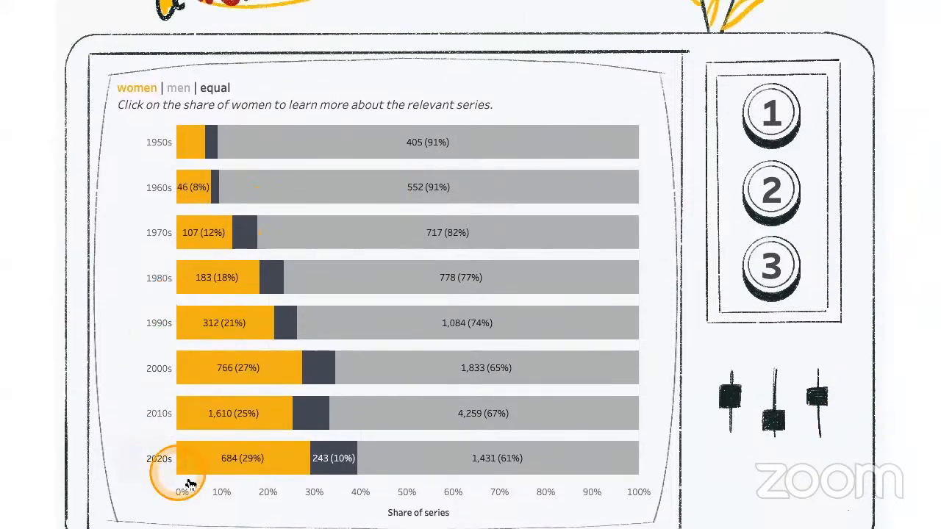
Select the 2020s share-of-women bar and switch the TV to the 2010s genre breakdown
mouse_move(217, 455)
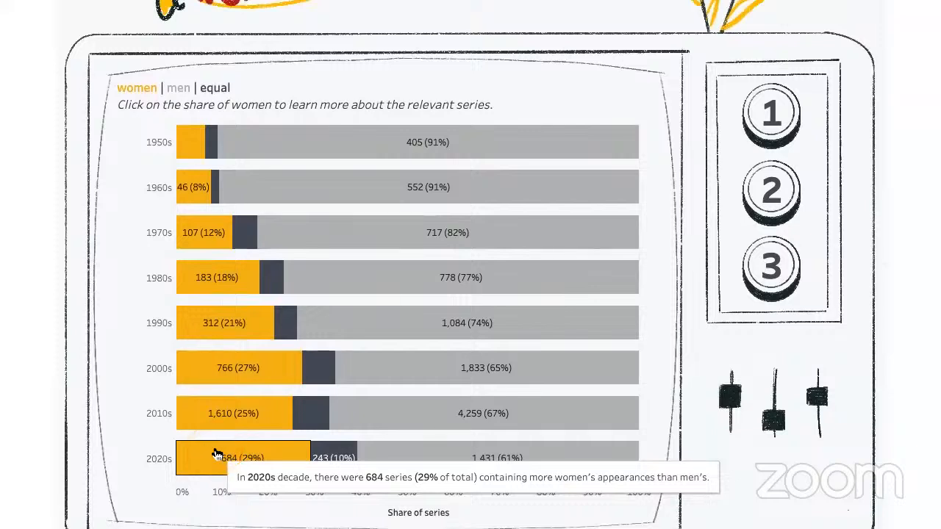
click(217, 455)
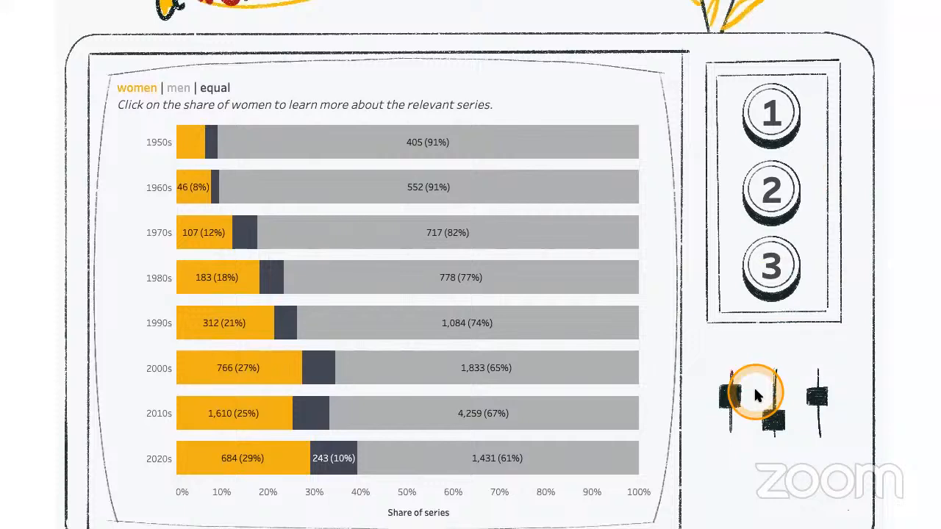
click(807, 198)
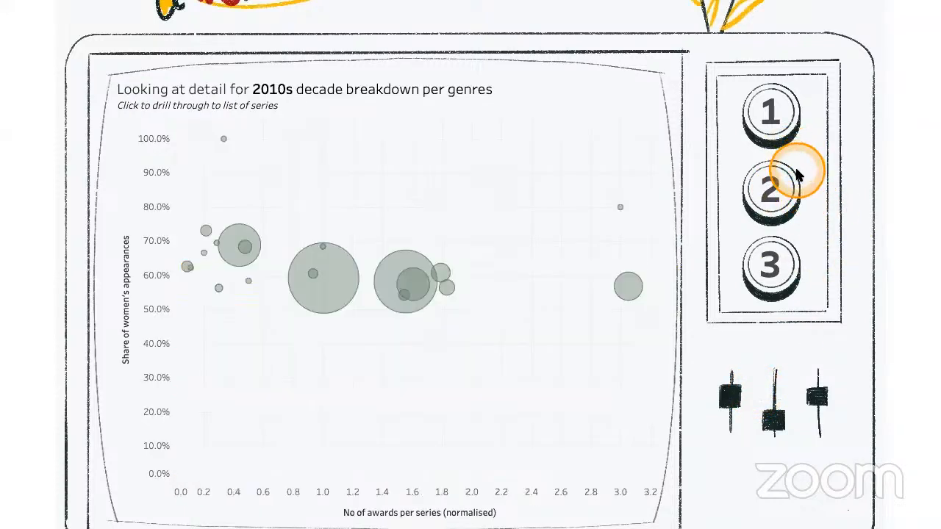
Drill through to the 2010s Comedy series list
mouse_move(307, 257)
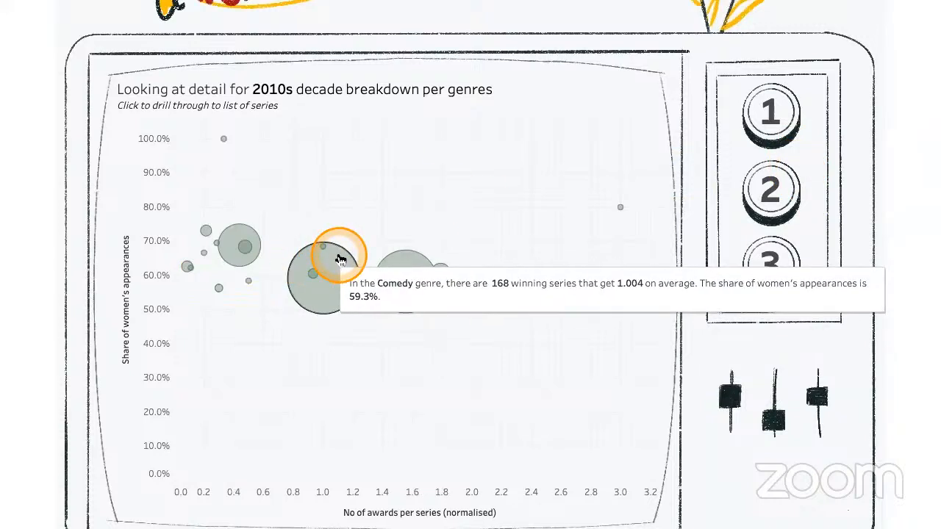
mouse_move(410, 263)
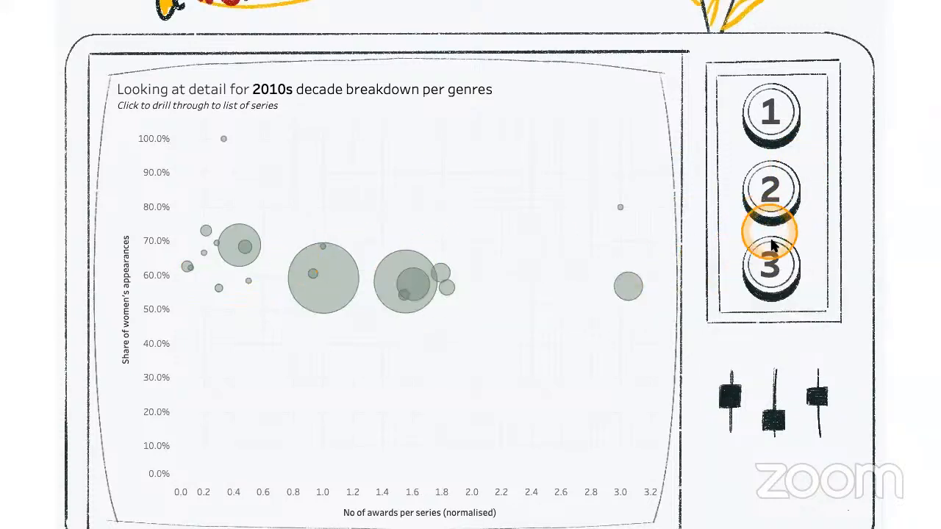
mouse_move(640, 281)
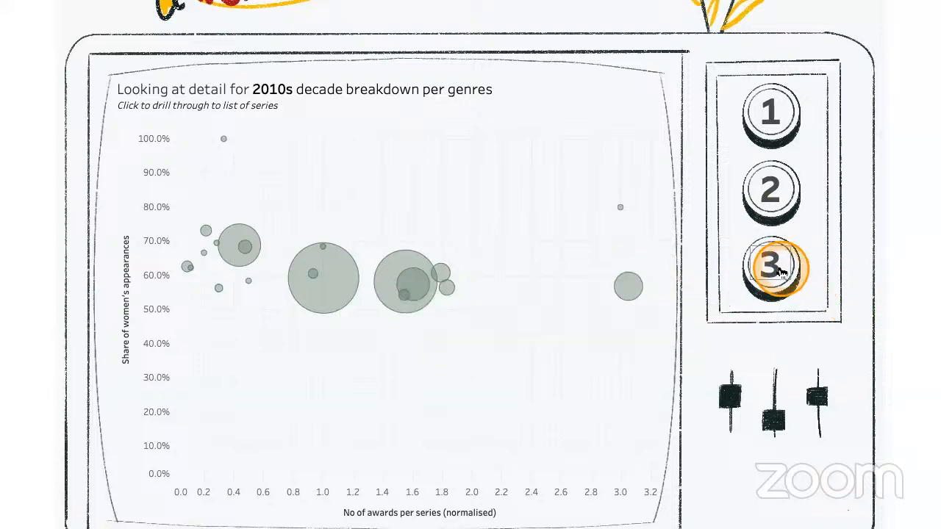
click(435, 195)
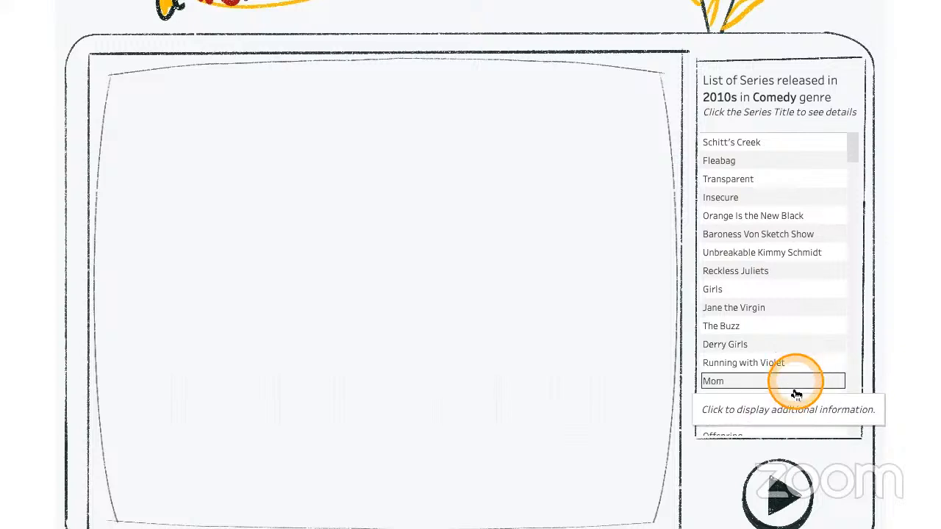
Show details for Running with Violet, then Girls, and open Girls on IMDb
click(788, 366)
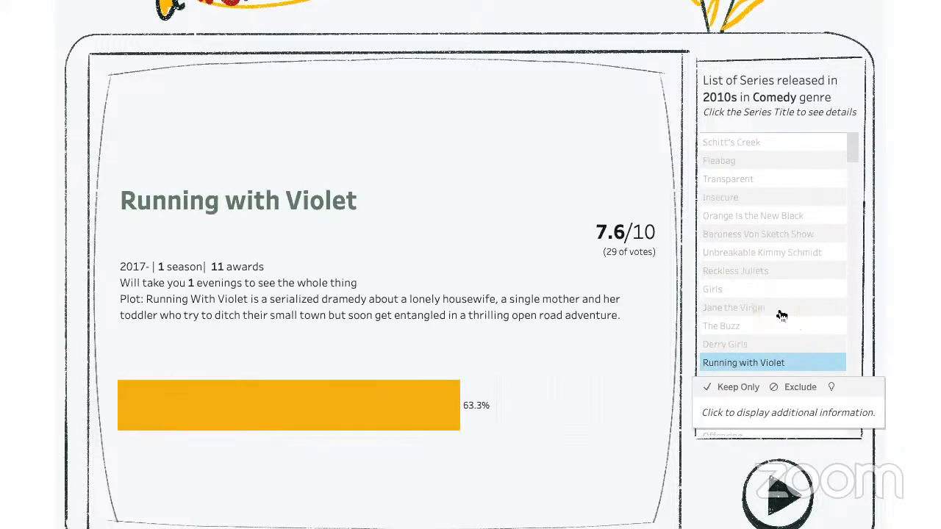
click(566, 324)
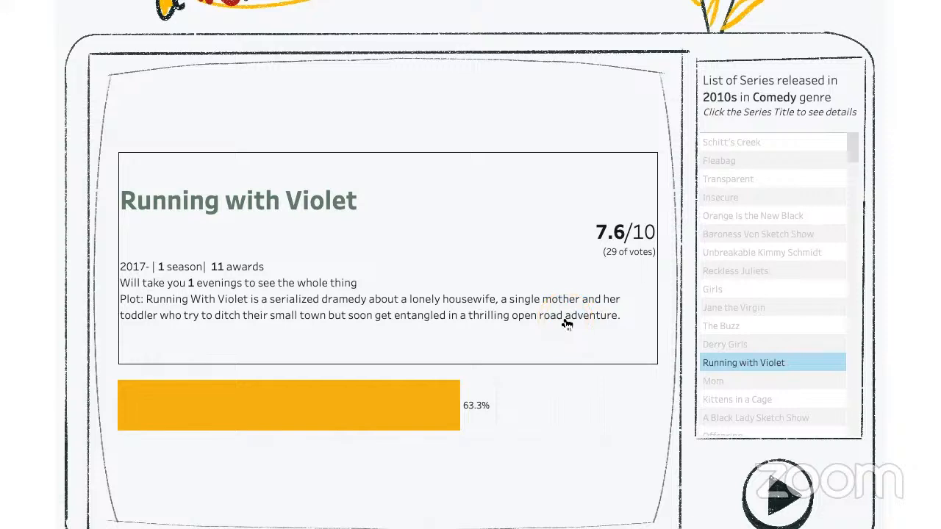
click(772, 295)
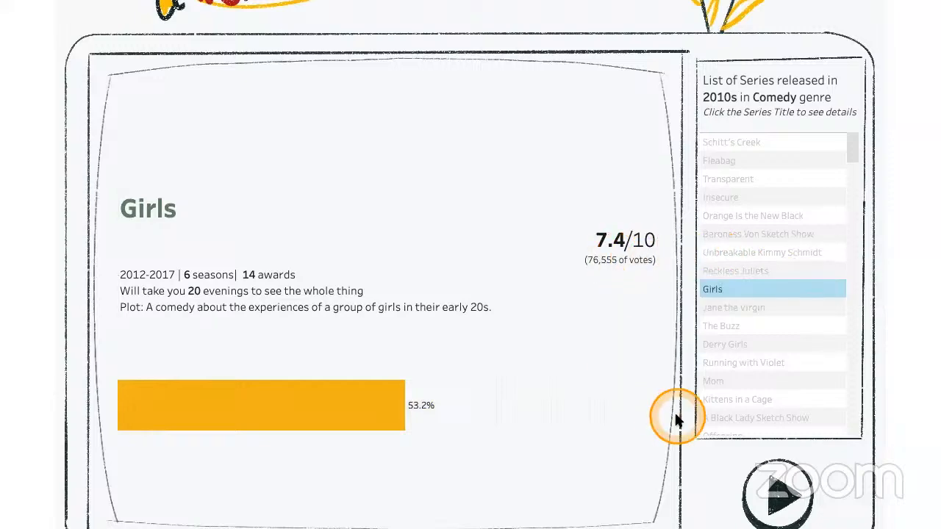
scroll(678, 418, down, 1)
click(781, 409)
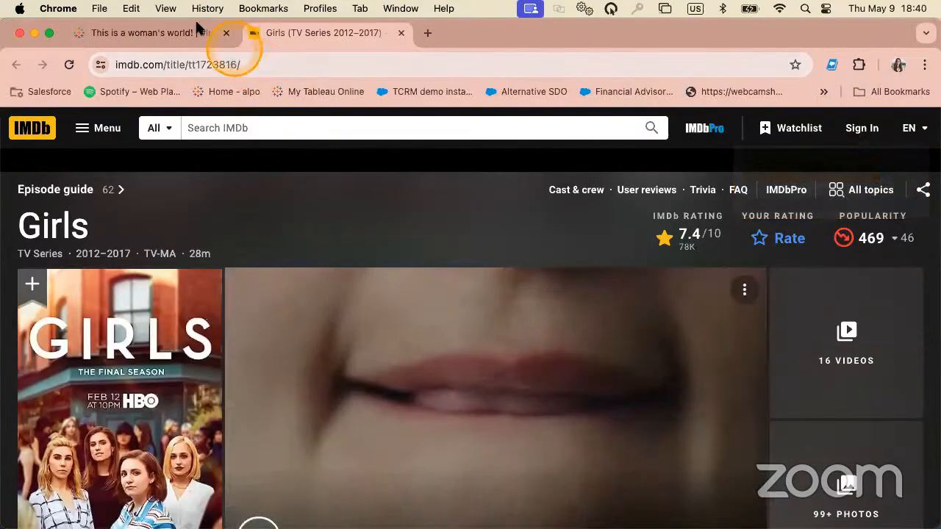
Go back in the first tab to the Discover page showing the Viz of the Day card
click(197, 33)
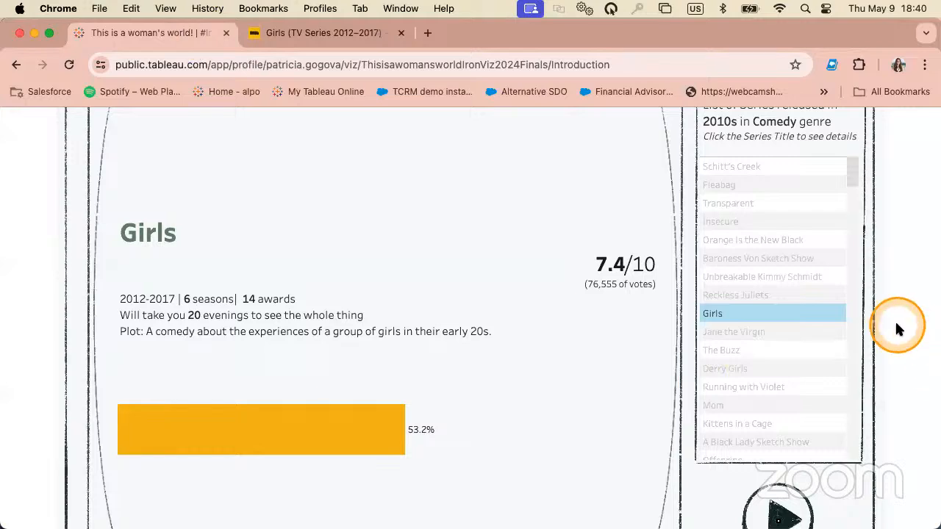
scroll(841, 296, up, 5)
scroll(683, 284, down, 2)
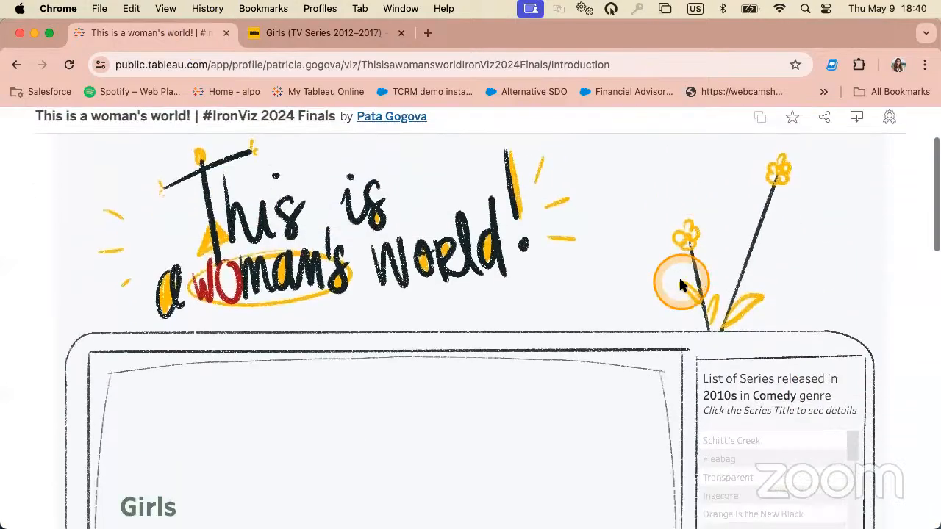
click(17, 65)
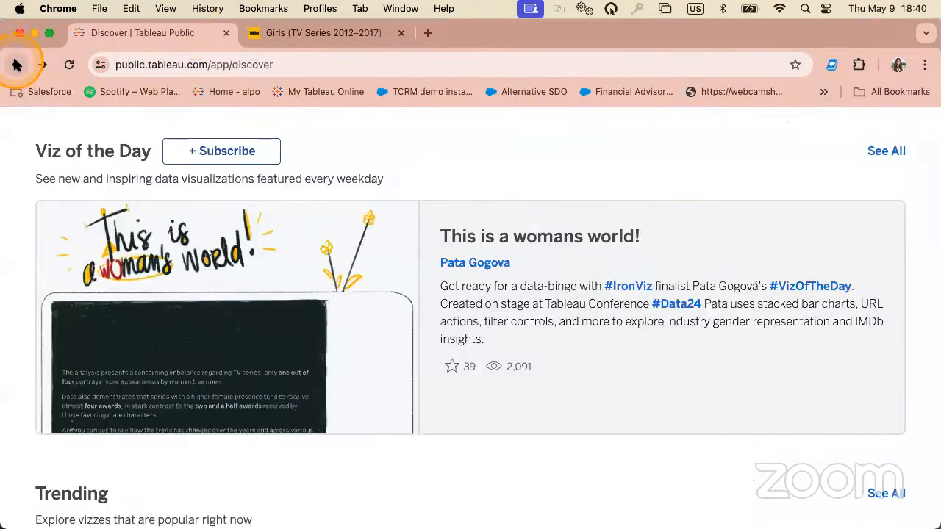
scroll(343, 194, down, 4)
scroll(744, 220, up, 3)
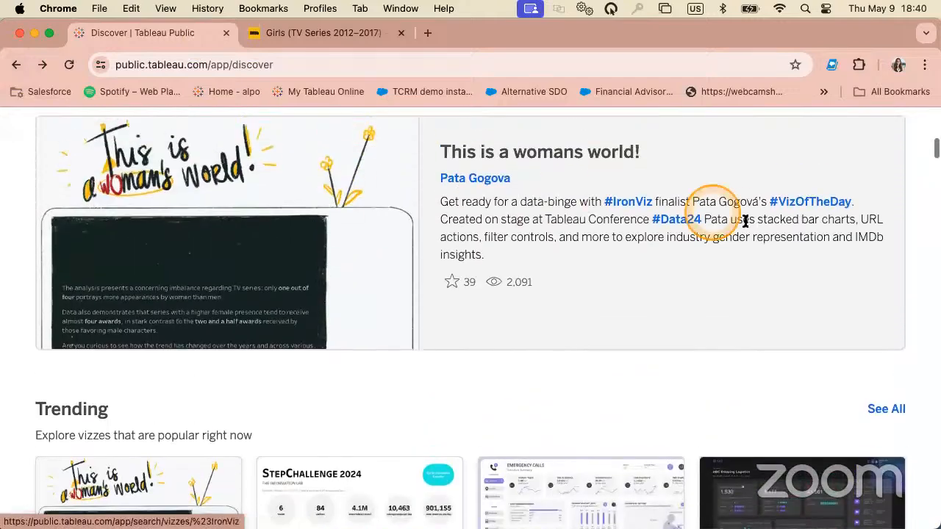
Browse the #IronViz tag results and open The IMDb Explorer viz
click(626, 201)
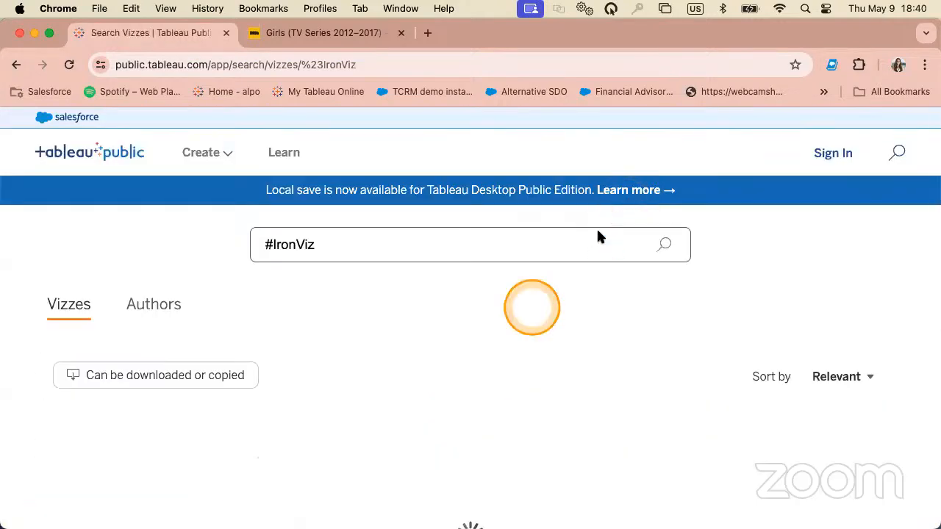
scroll(597, 236, down, 2)
scroll(531, 311, down, 1)
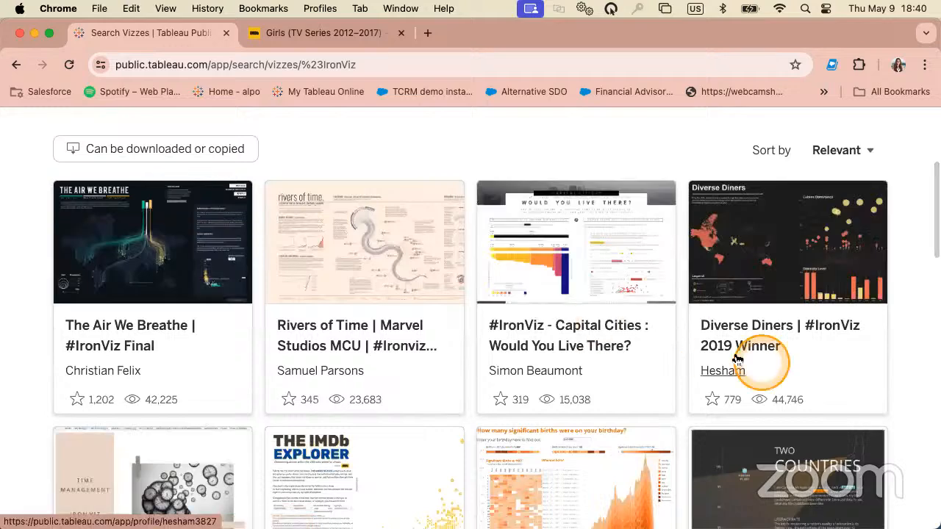
scroll(932, 372, down, 3)
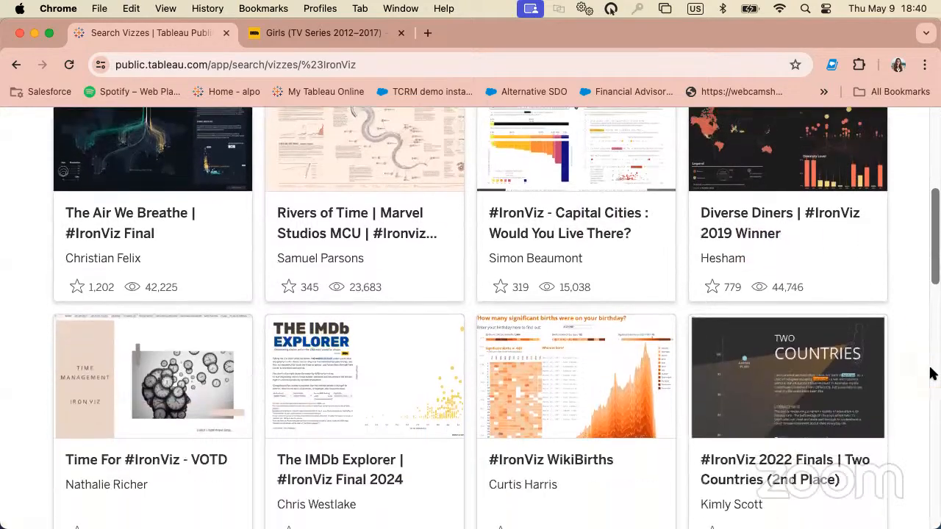
click(330, 462)
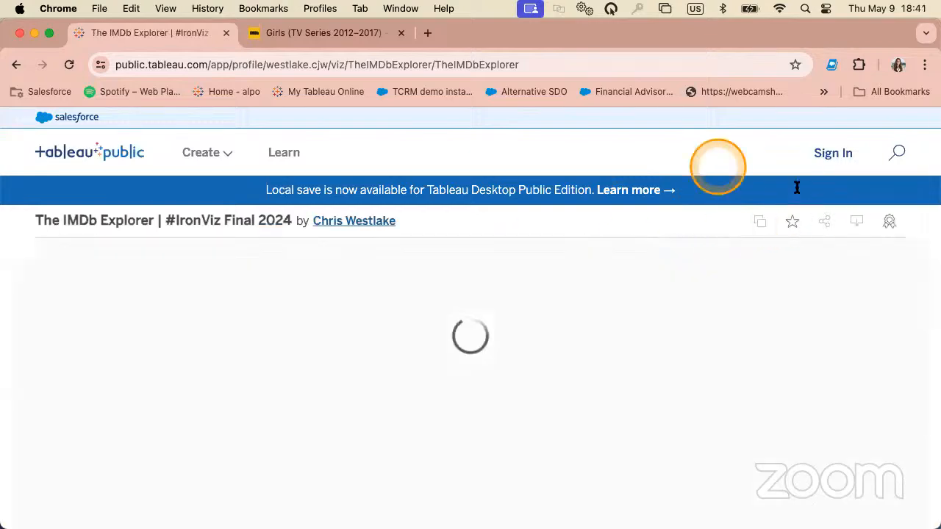
Show The IMDb Explorer viz full screen and scroll through it
click(49, 32)
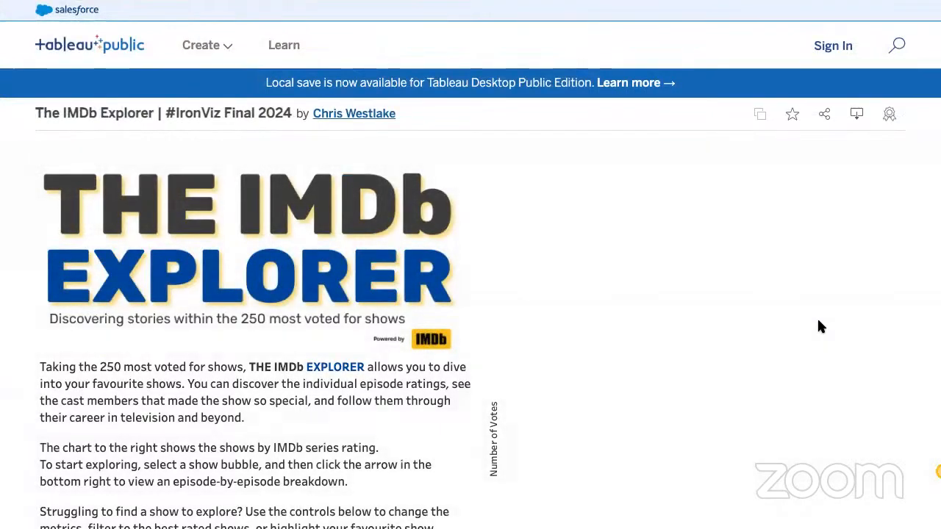
scroll(821, 326, down, 4)
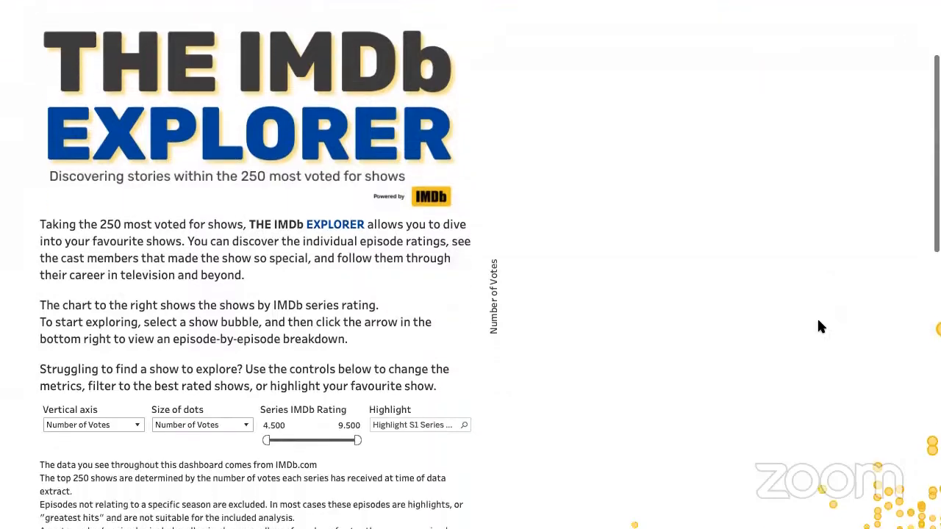
scroll(820, 327, down, 5)
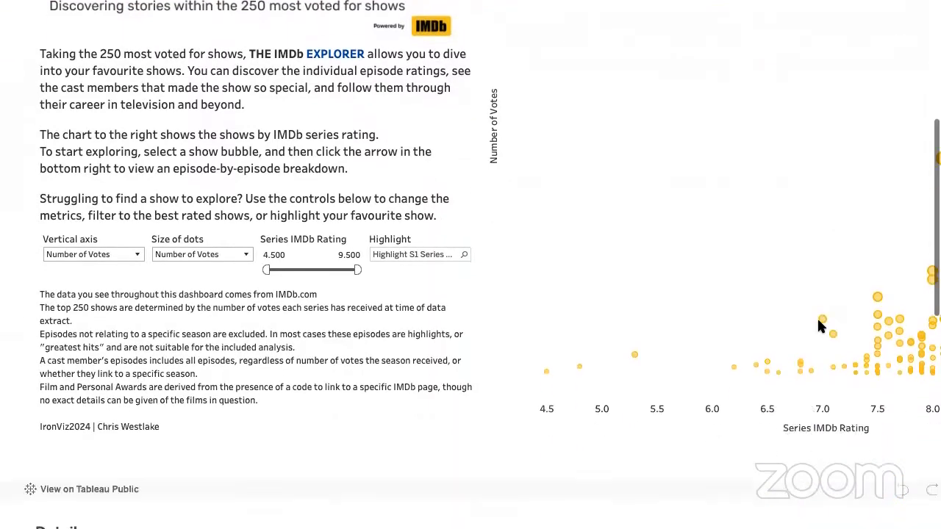
click(731, 373)
scroll(577, 264, up, 2)
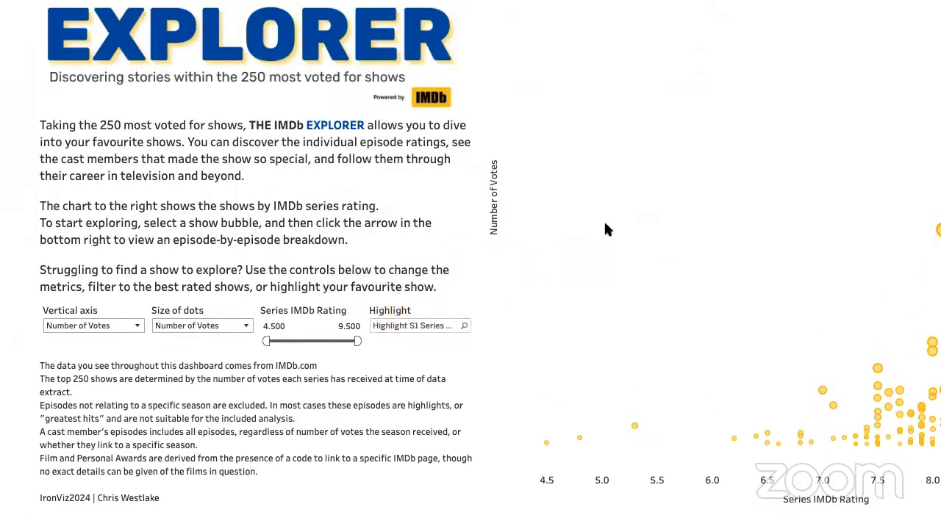
scroll(536, 316, right, 3)
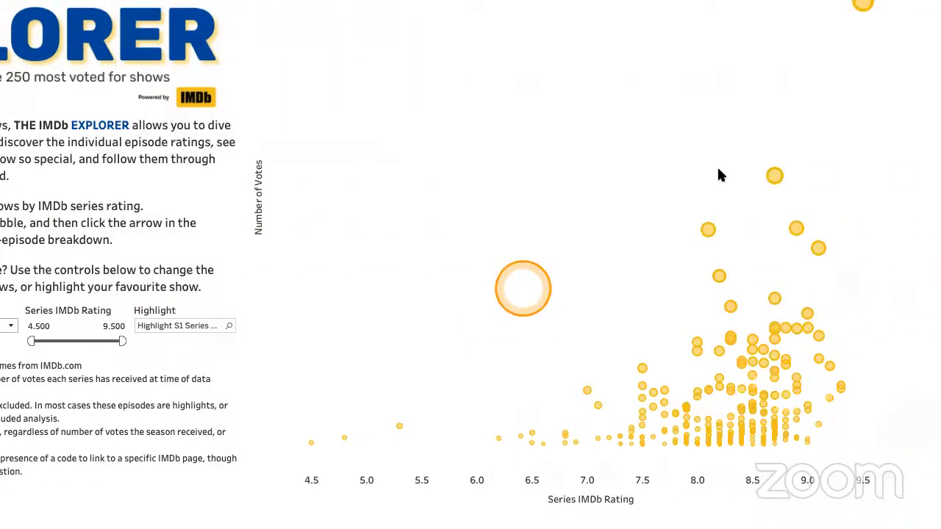
scroll(794, 136, up, 1)
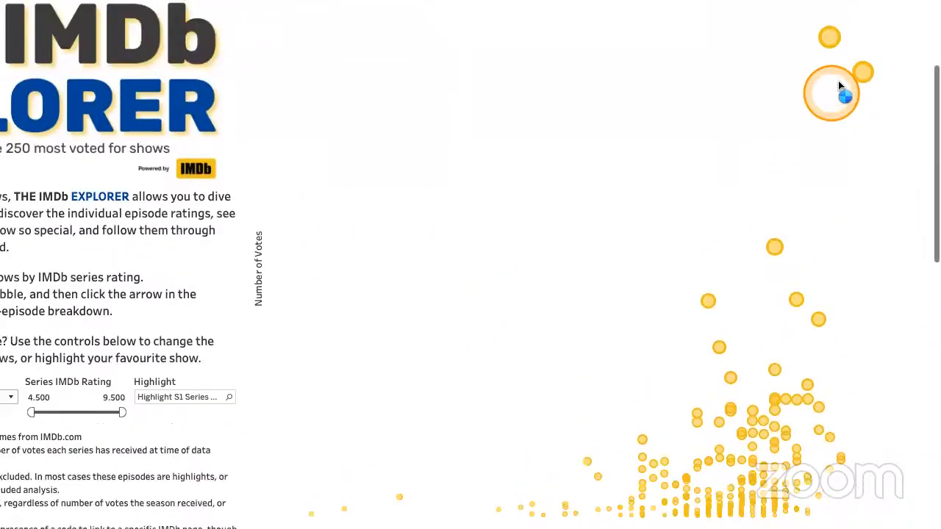
Select the Game of Thrones bubble, clear the selection, then select it again
click(826, 39)
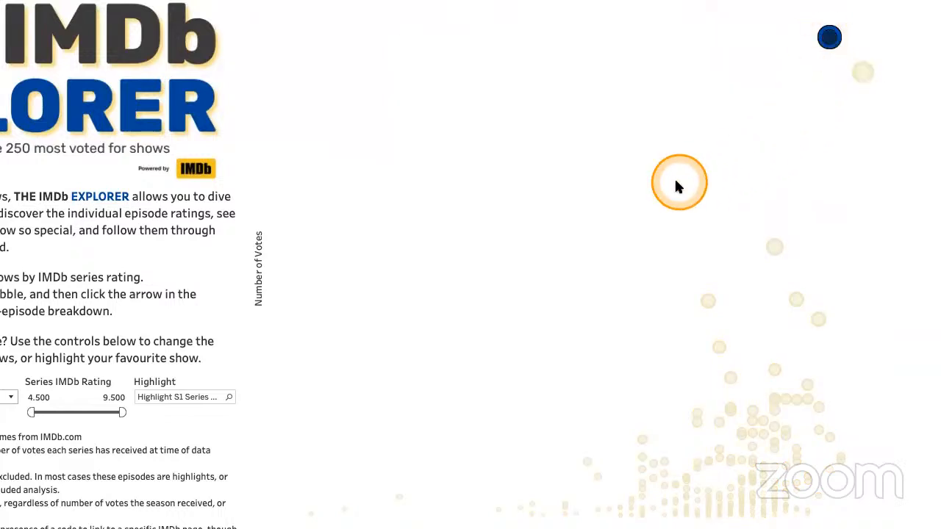
mouse_move(470, 523)
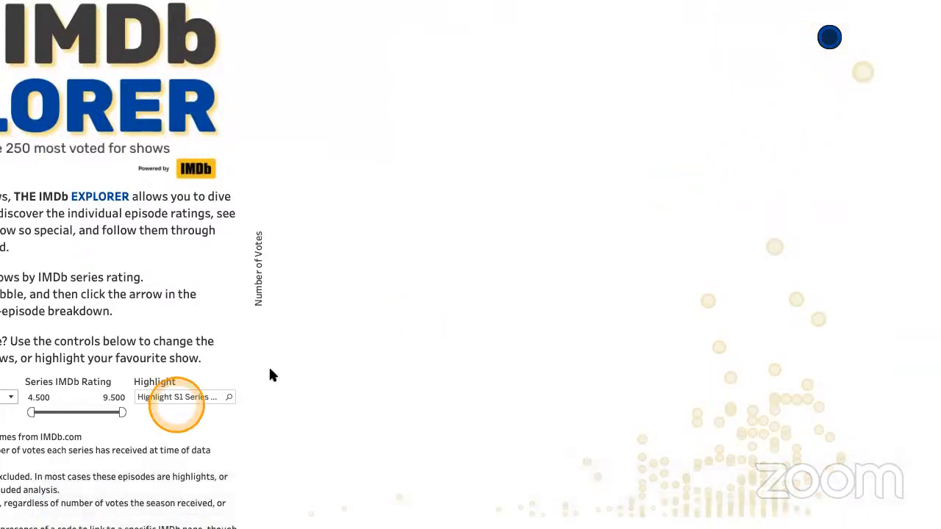
scroll(269, 369, left, 2)
scroll(227, 341, down, 2)
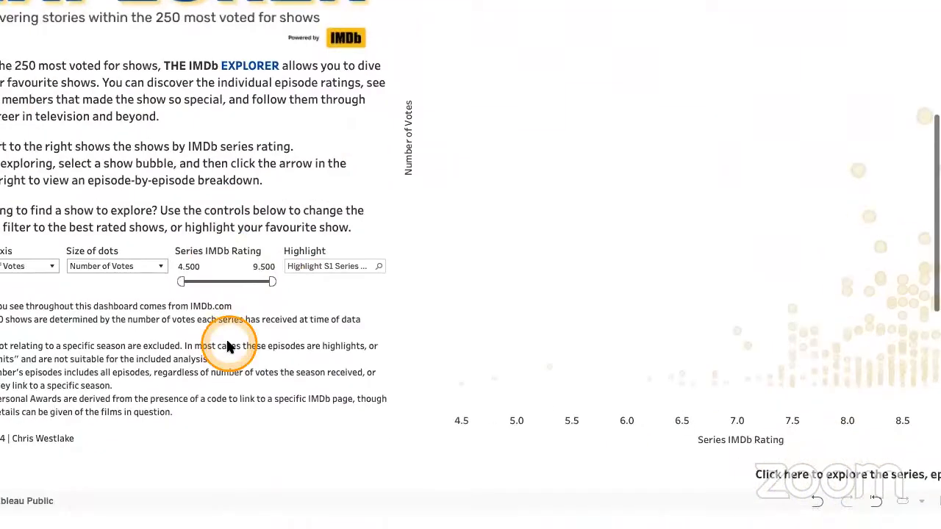
scroll(227, 345, left, 2)
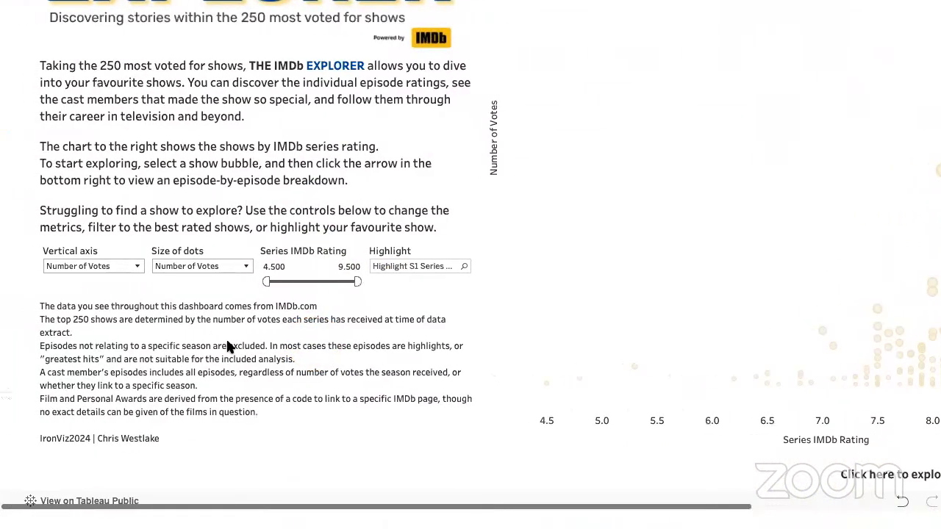
scroll(275, 313, right, 2)
click(275, 312)
scroll(276, 313, up, 4)
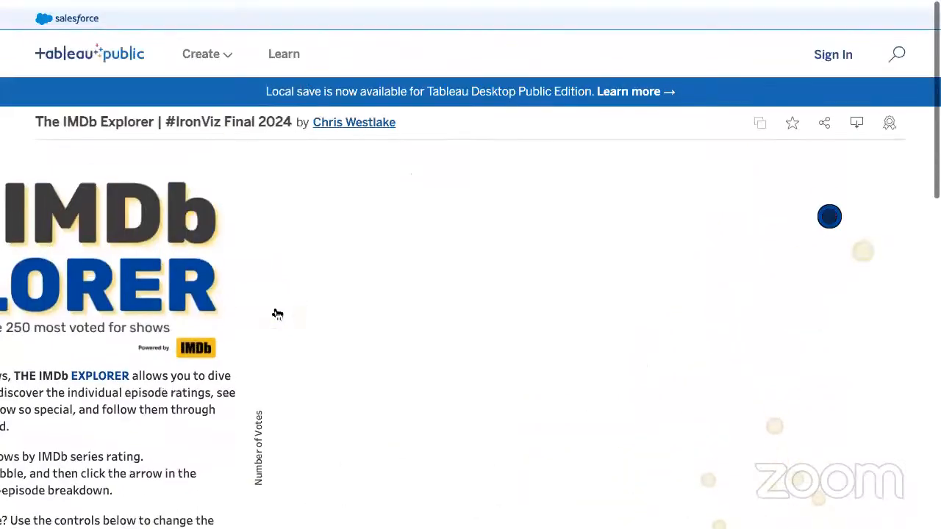
click(829, 212)
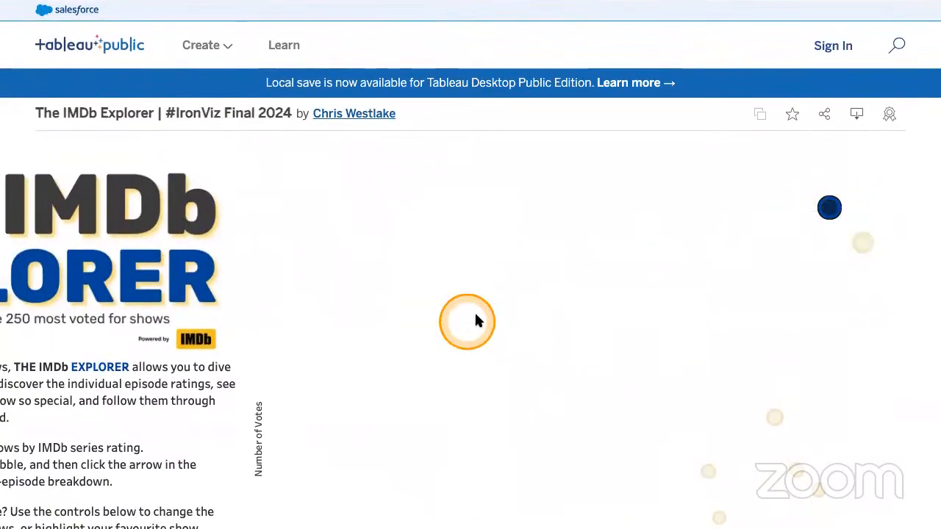
click(829, 209)
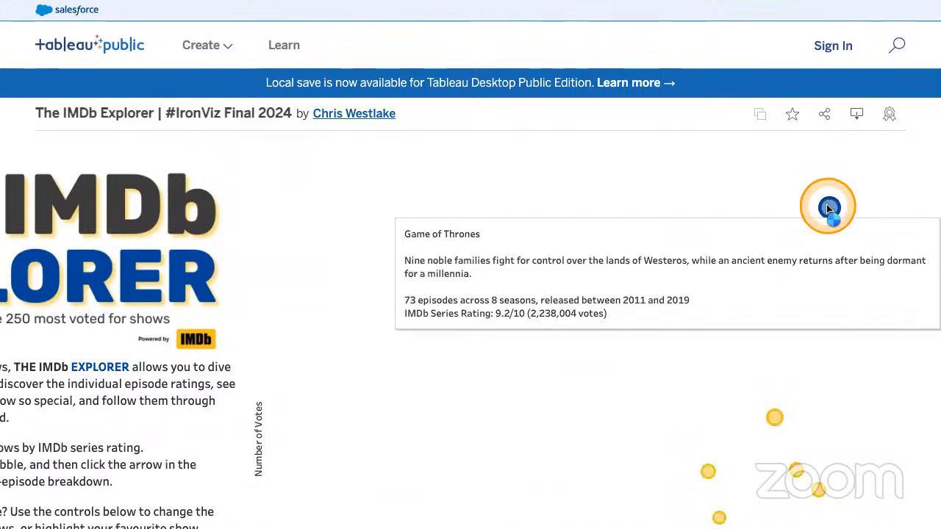
click(828, 210)
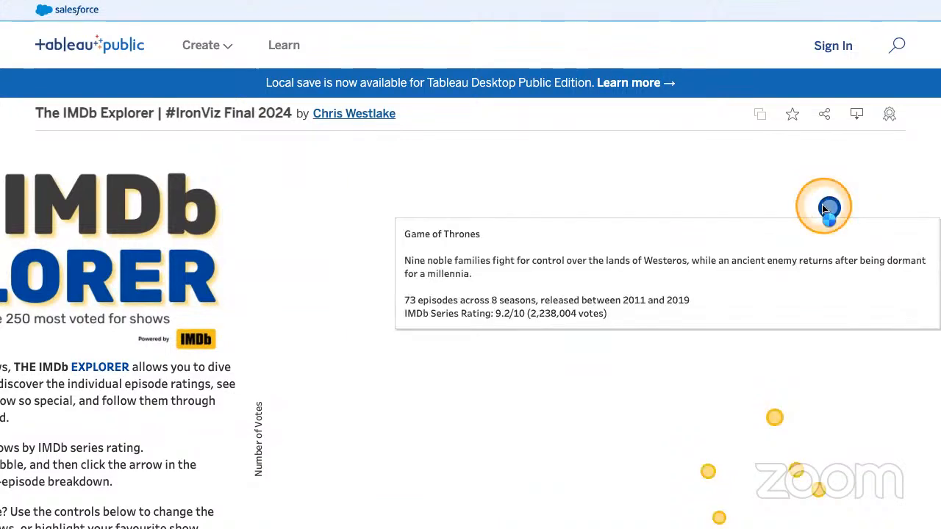
Review the Size of dots dropdown choices, then close it
scroll(349, 370, left, 3)
scroll(349, 370, down, 5)
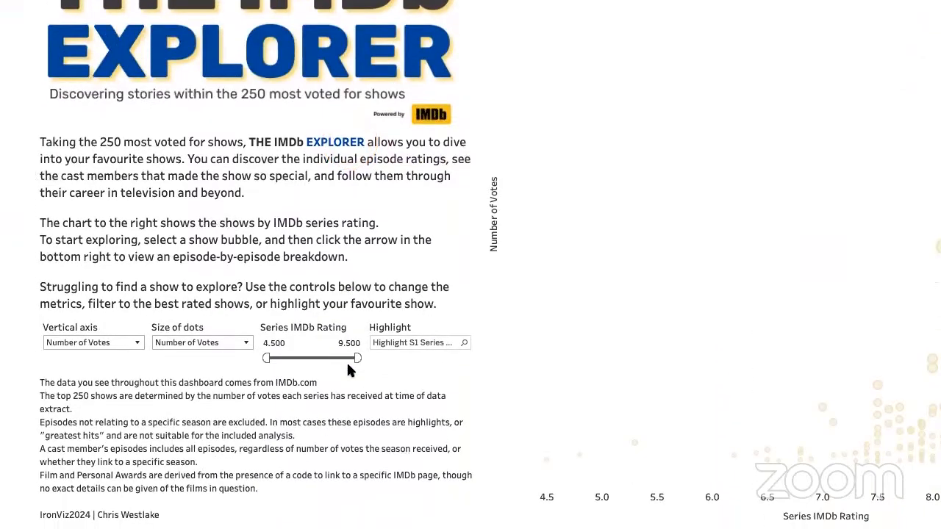
click(185, 346)
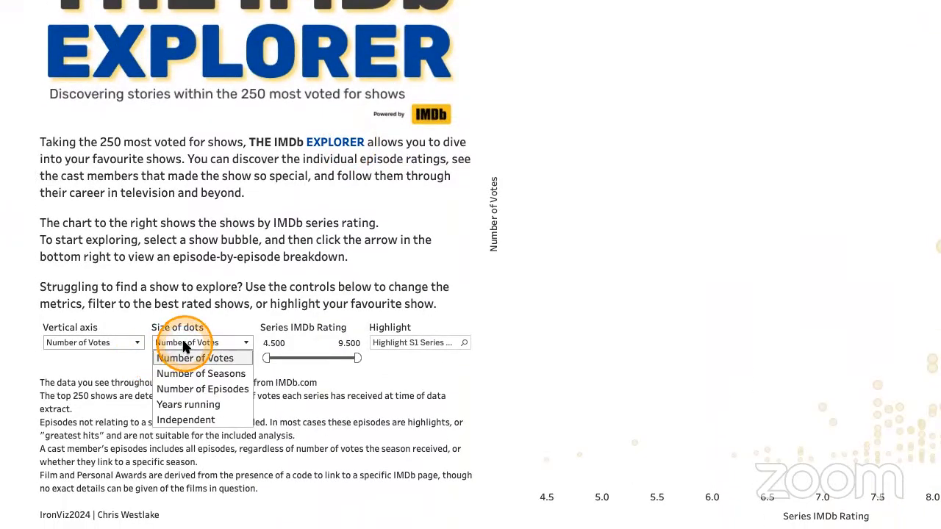
click(420, 347)
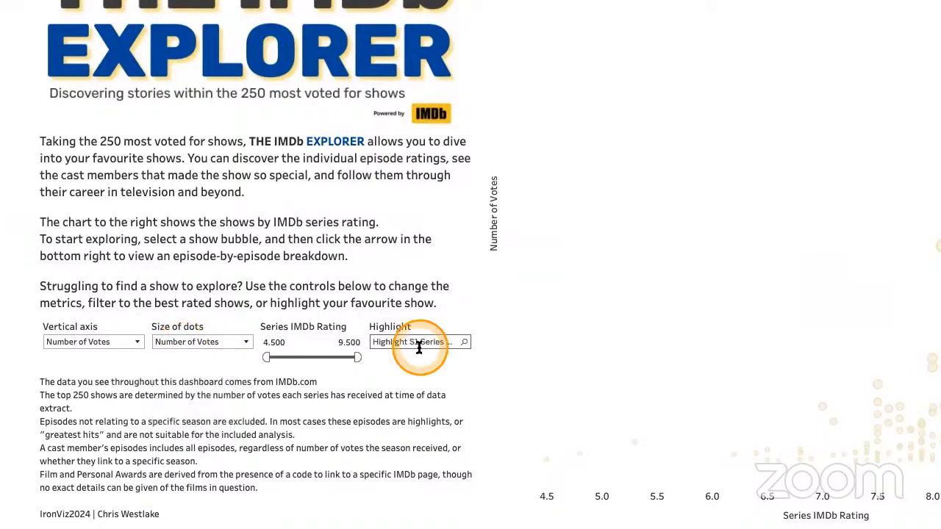
scroll(420, 349, down, 2)
scroll(418, 347, down, 2)
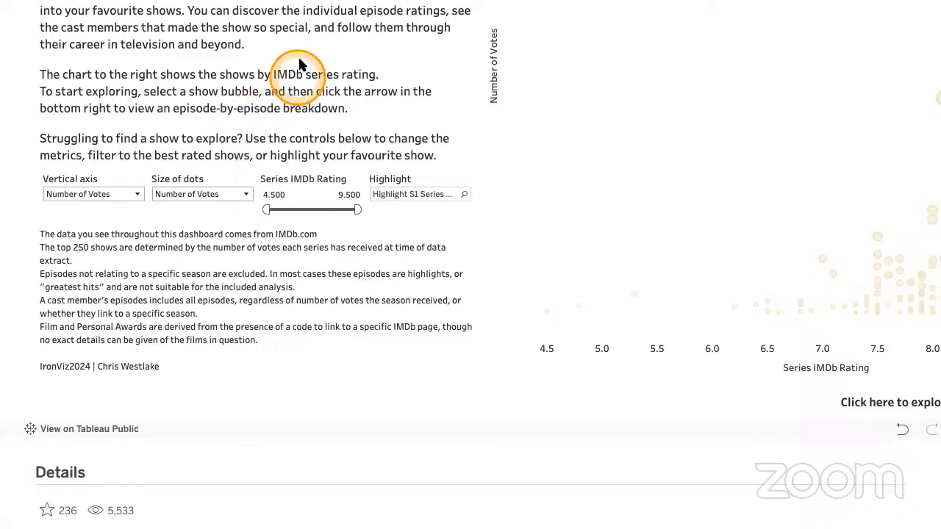
key(Escape)
Exit full screen, minimize Chrome, view Tour of Tableau, then bring Book2's start page forward
mouse_move(299, 2)
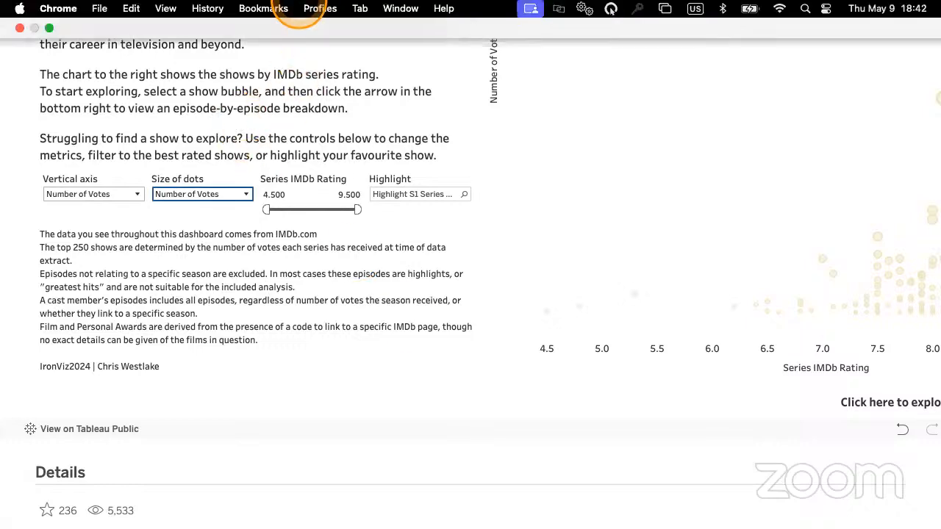
click(49, 28)
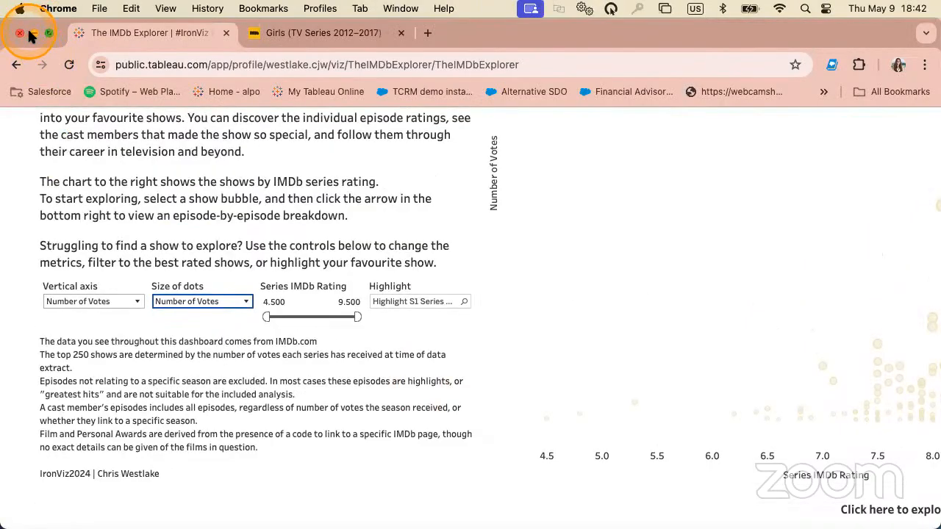
click(33, 33)
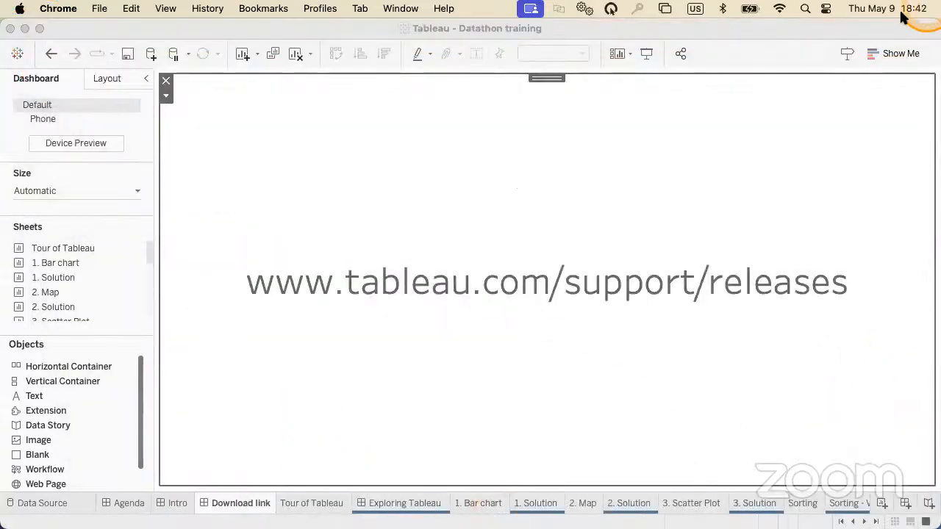
click(300, 503)
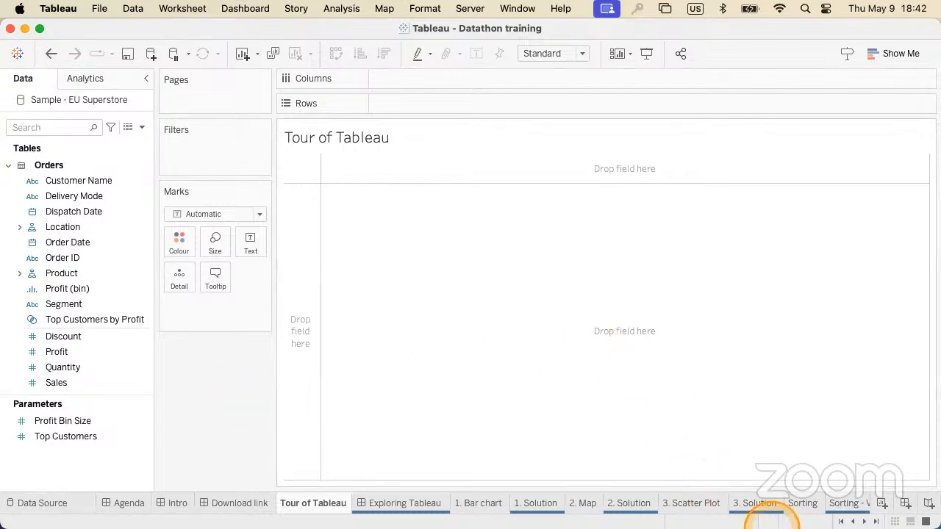
click(812, 512)
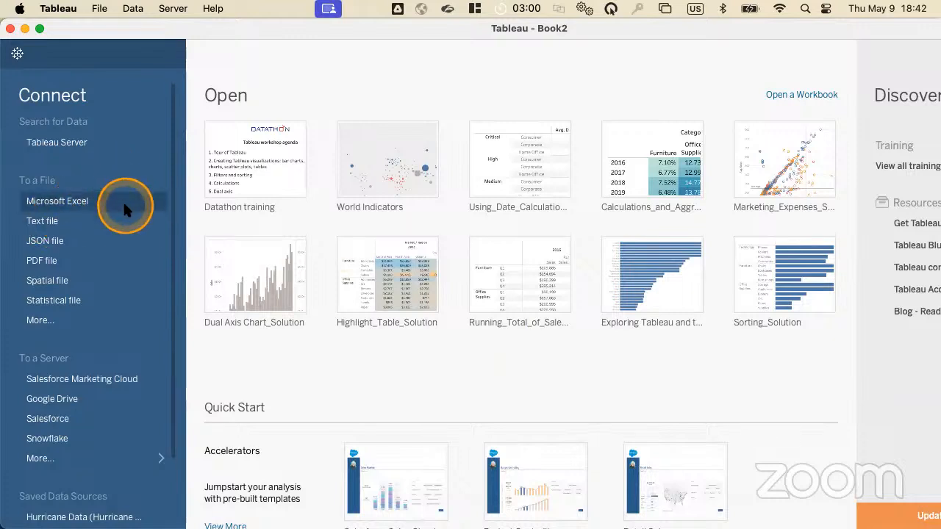
scroll(122, 202, down, 2)
scroll(123, 200, up, 2)
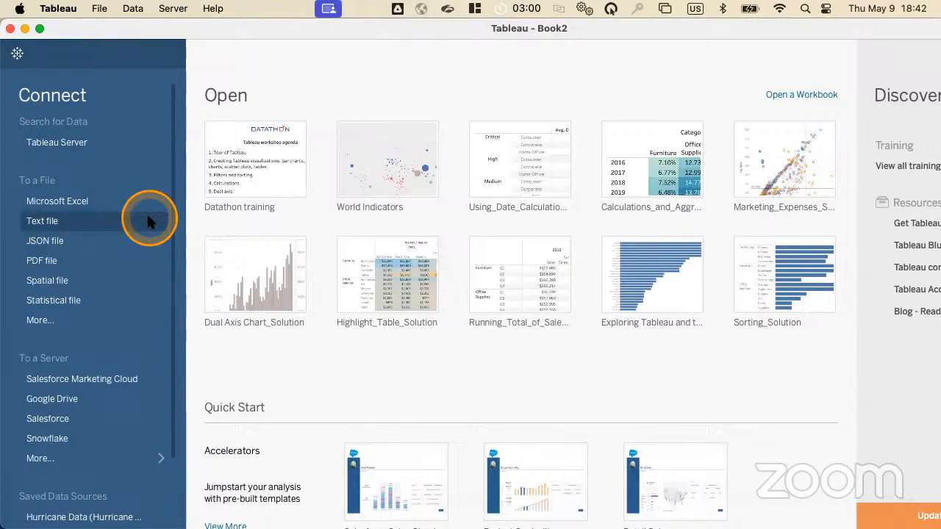
scroll(134, 150, down, 3)
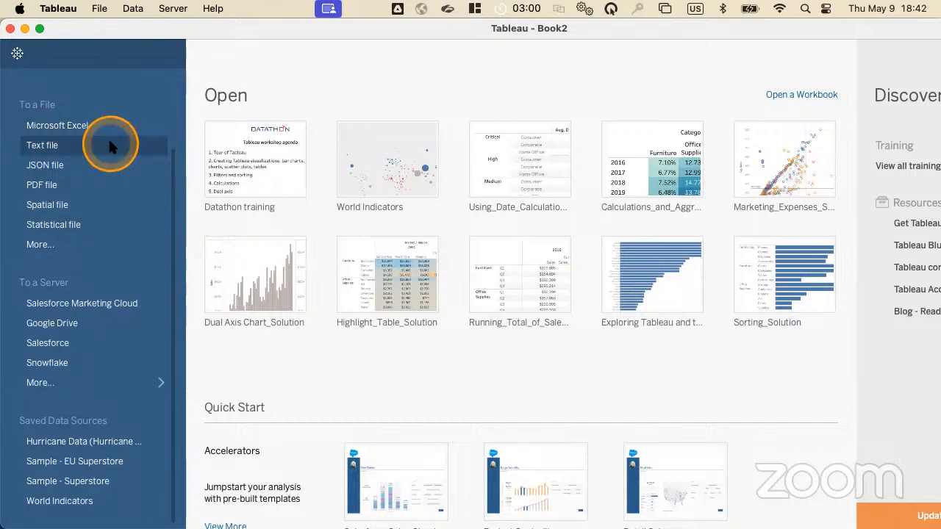
click(109, 145)
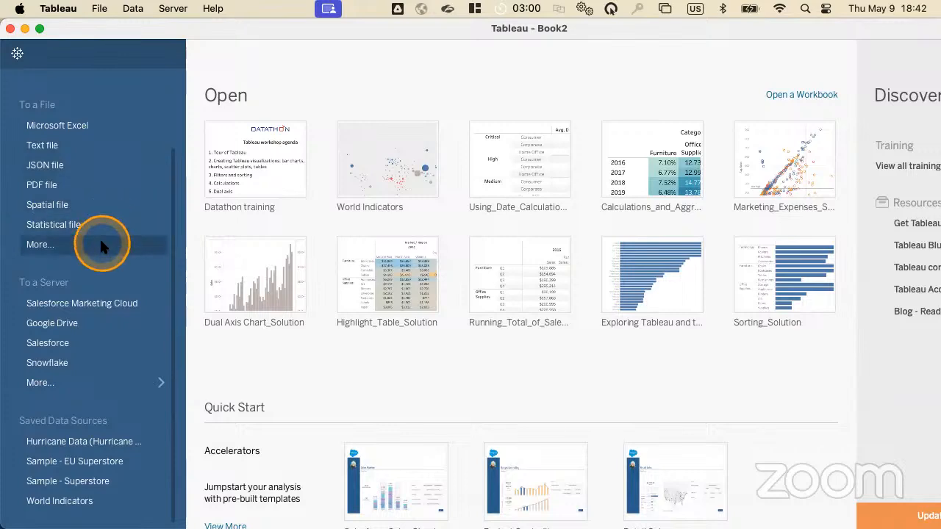
click(116, 382)
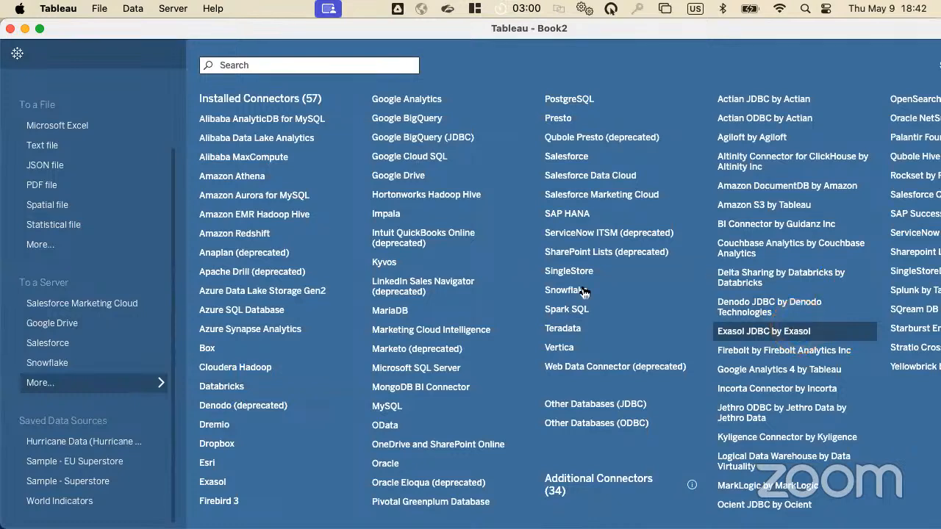
click(116, 384)
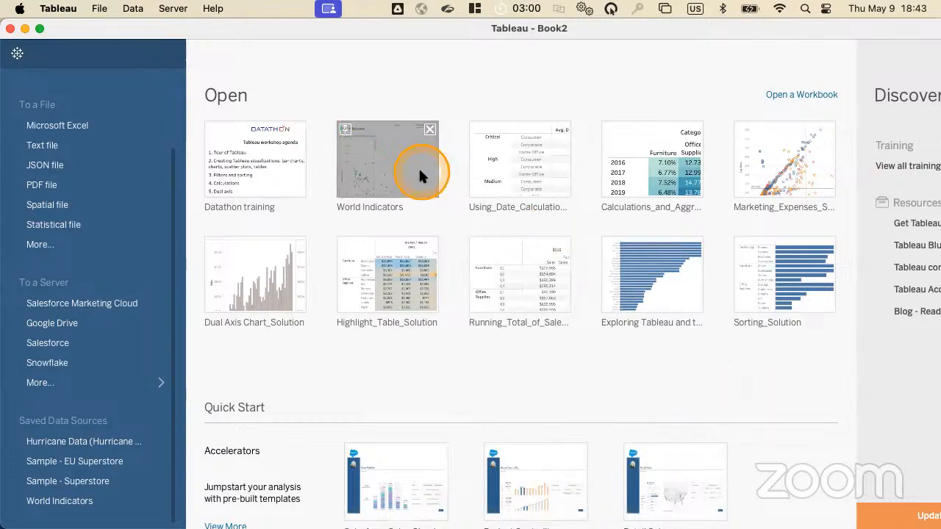
Maximize Tableau, connect Book2 to saved Sample - EU Superstore, then show Mission Control
scroll(130, 171, up, 3)
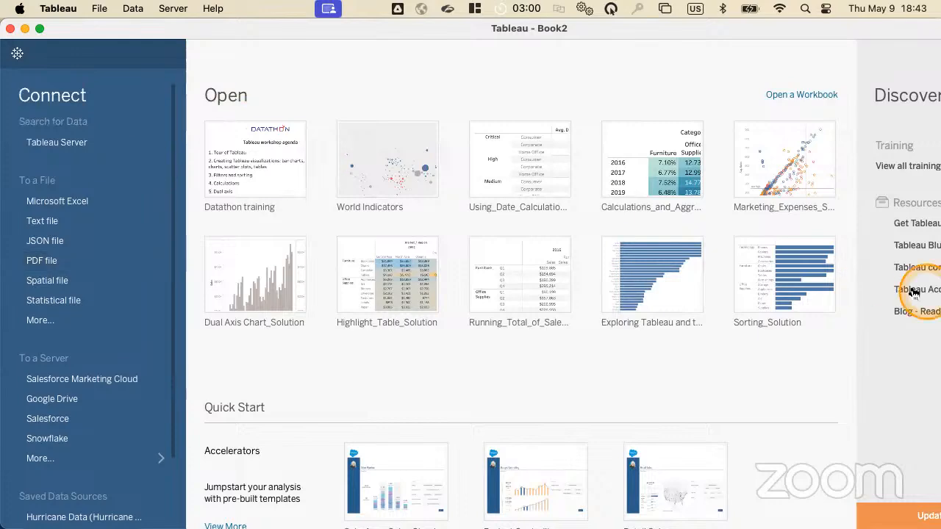
click(40, 28)
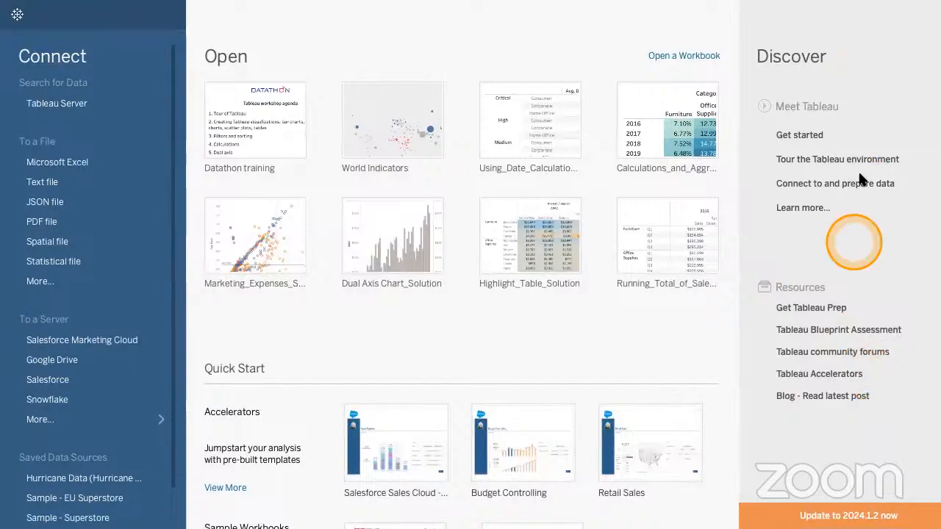
mouse_move(885, 140)
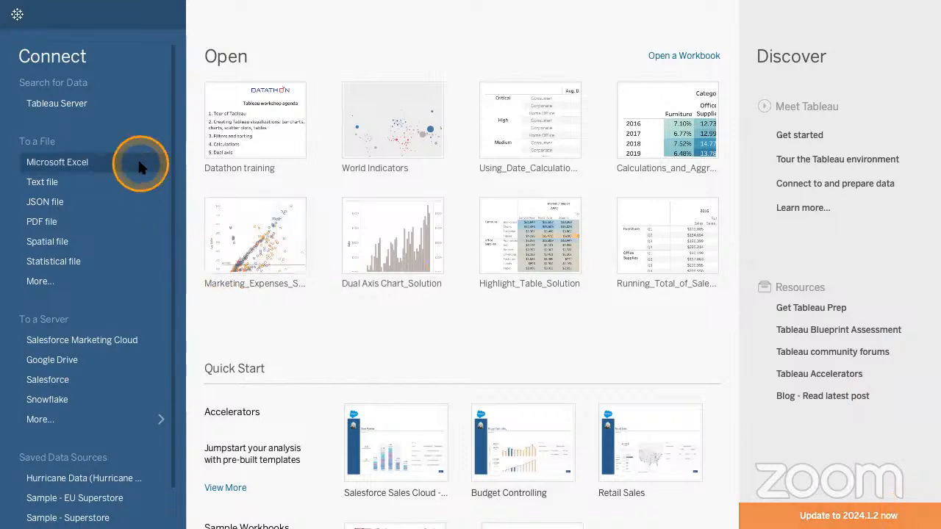
mouse_move(1, 0)
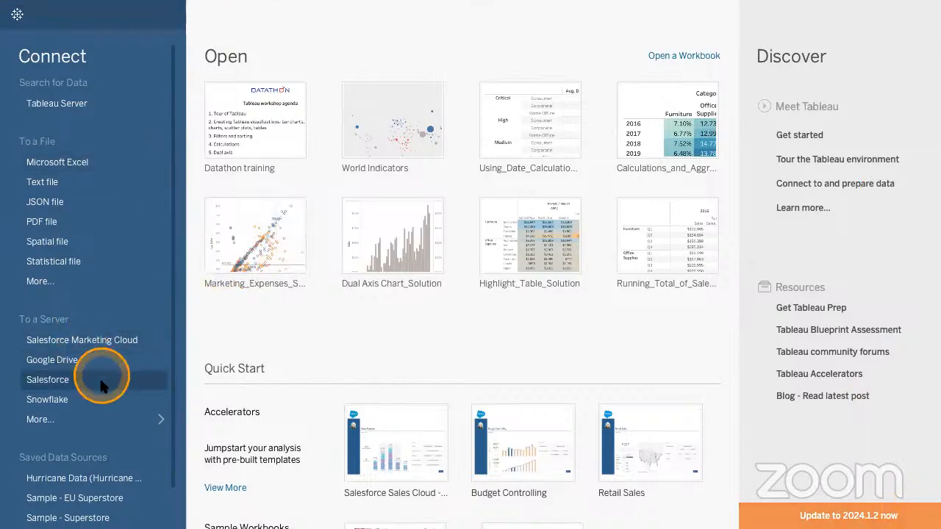
click(105, 498)
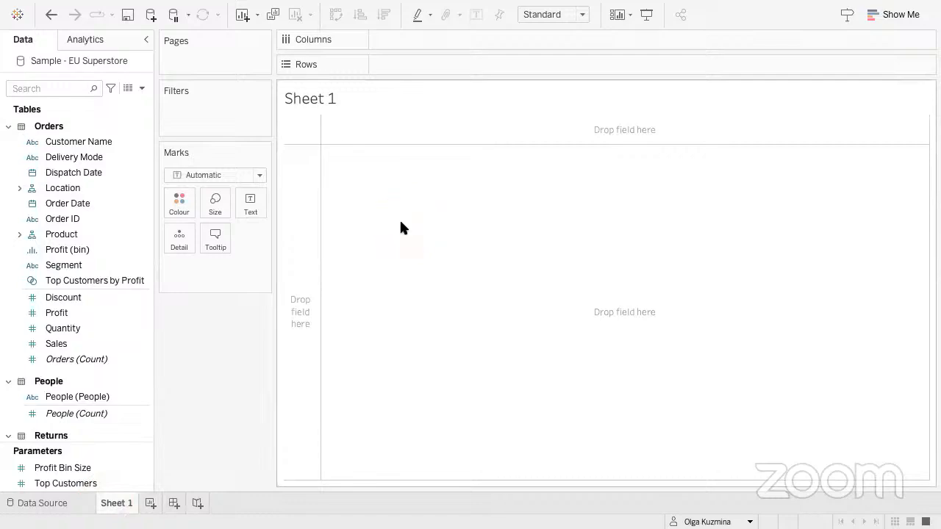
key(ctrl+Up)
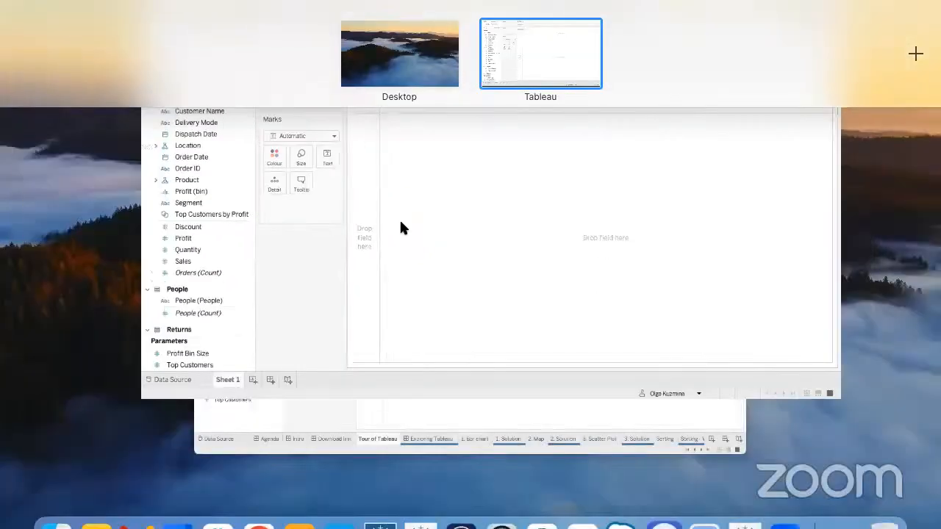
Switch to Datathon training and browse Delivery Mode, Order Date, Order ID, Sales and both parameters
click(381, 278)
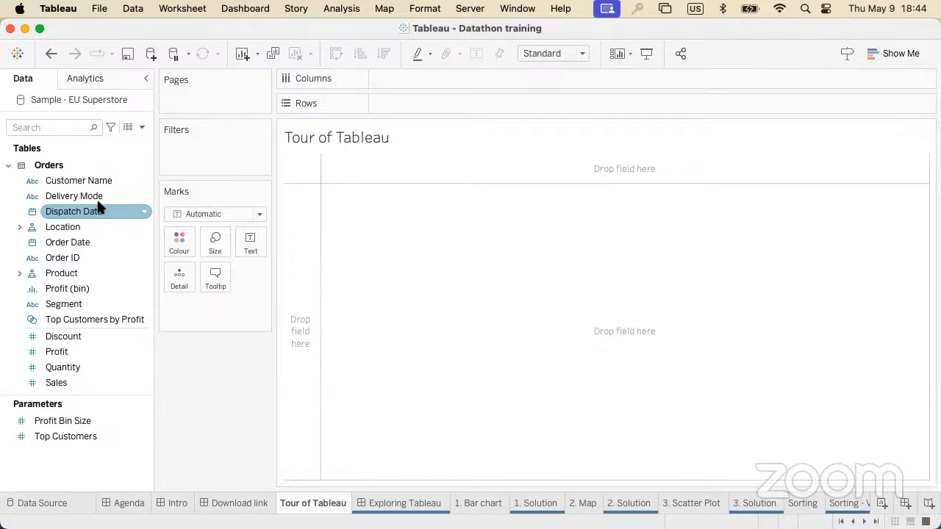
click(9, 194)
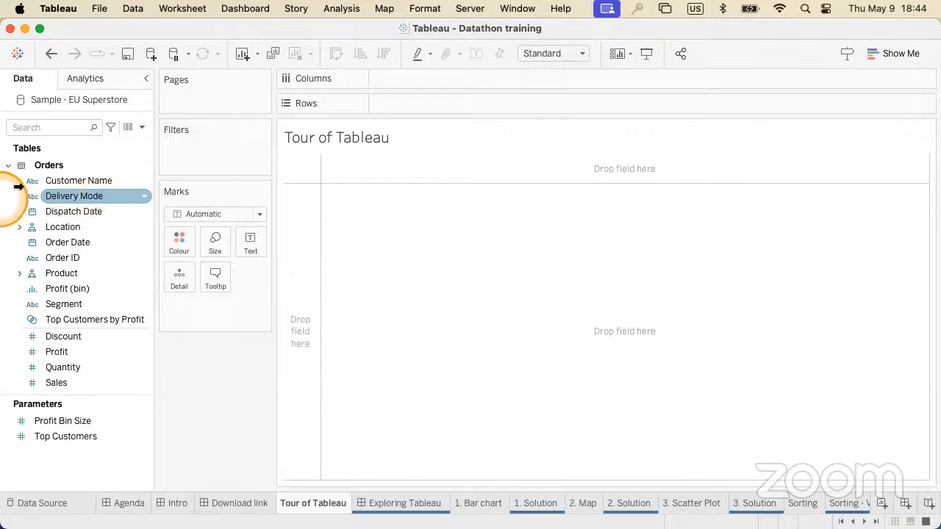
click(18, 214)
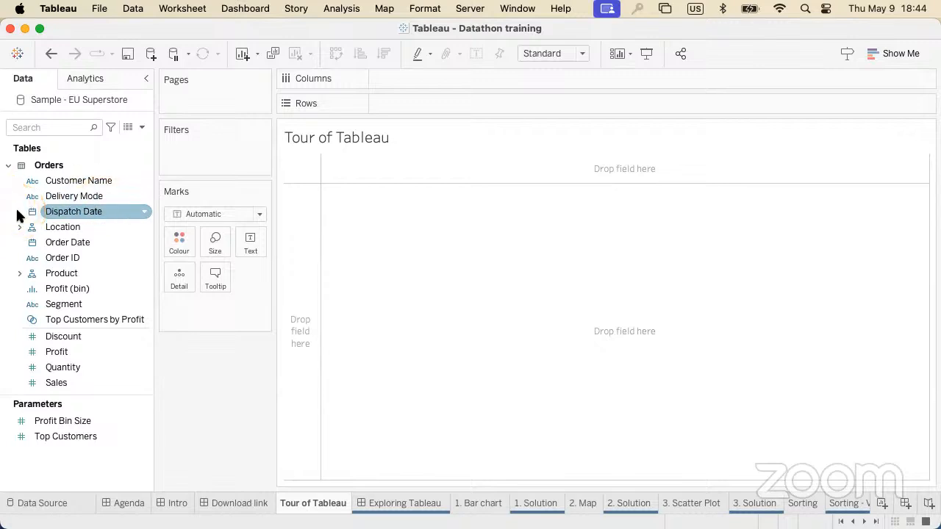
click(66, 196)
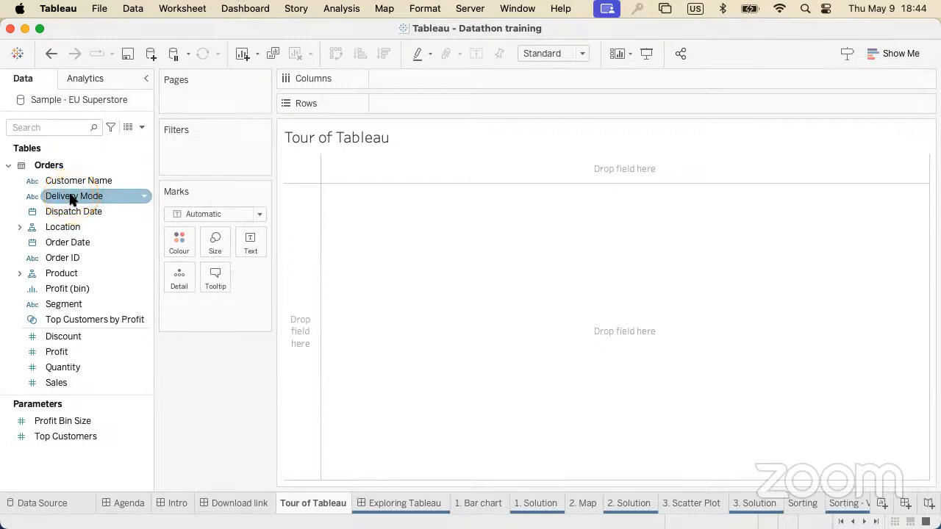
click(15, 242)
click(15, 257)
click(36, 384)
click(74, 421)
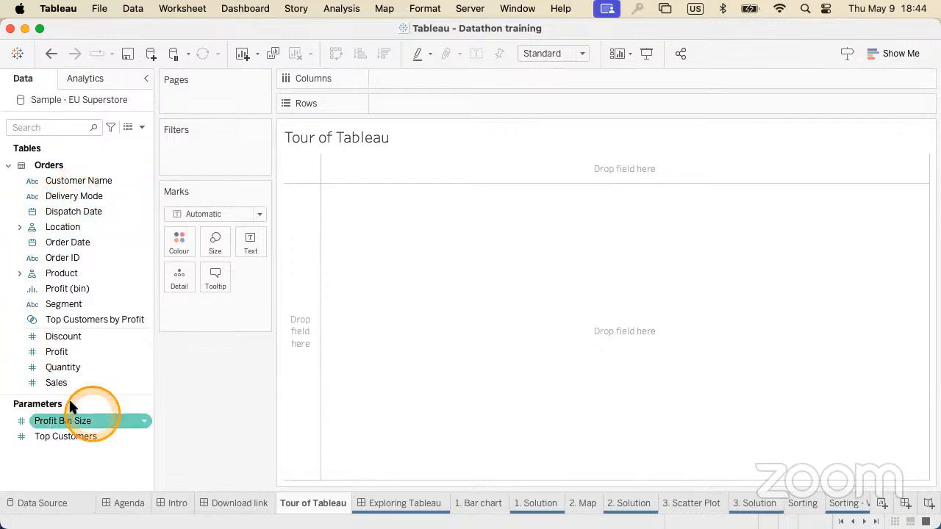
click(88, 436)
click(130, 439)
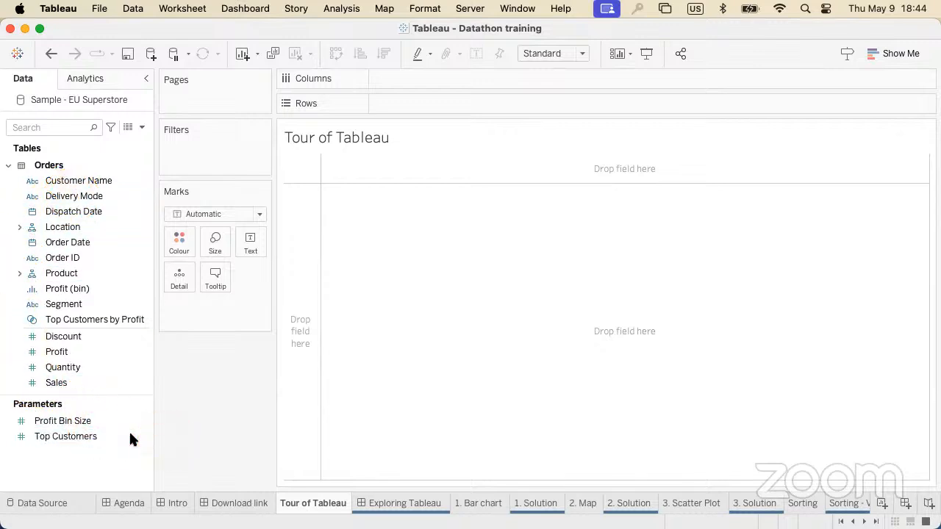
Inspect the Orders–People and Orders–Returns relationships on the Data Source page
click(42, 504)
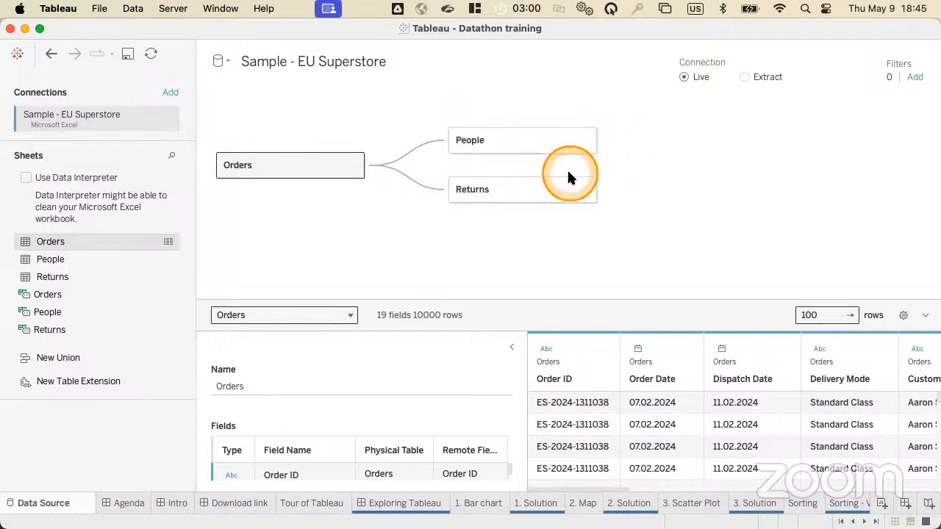
click(473, 140)
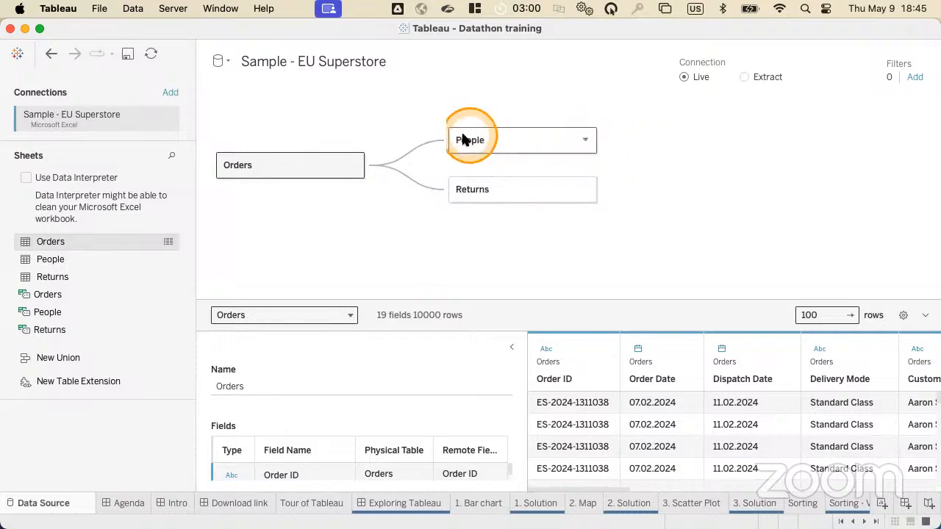
click(420, 140)
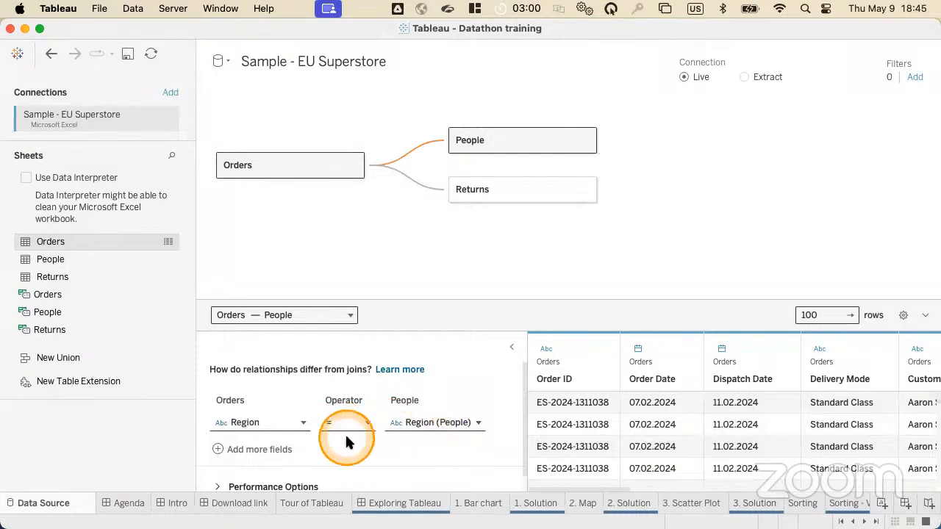
click(410, 184)
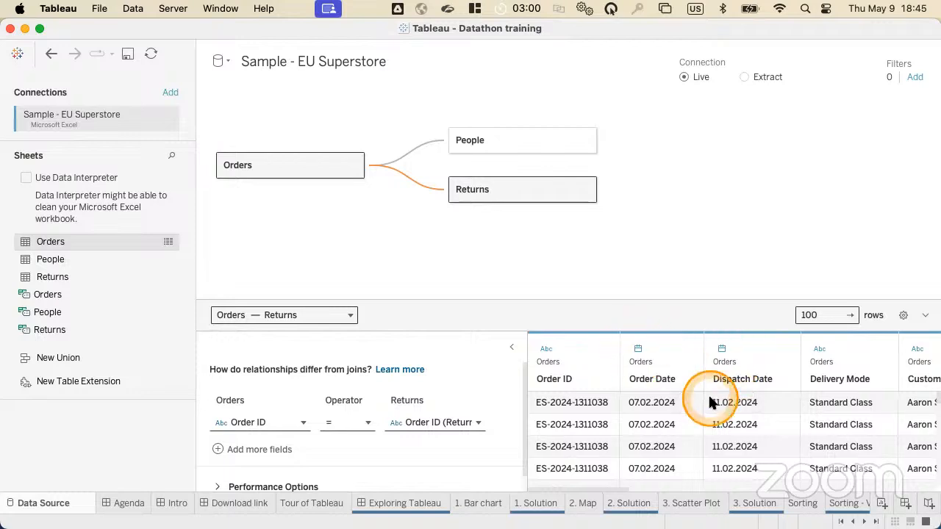
Scroll the Orders data grid and select the Quantity and Sales columns
scroll(710, 403, right, 10)
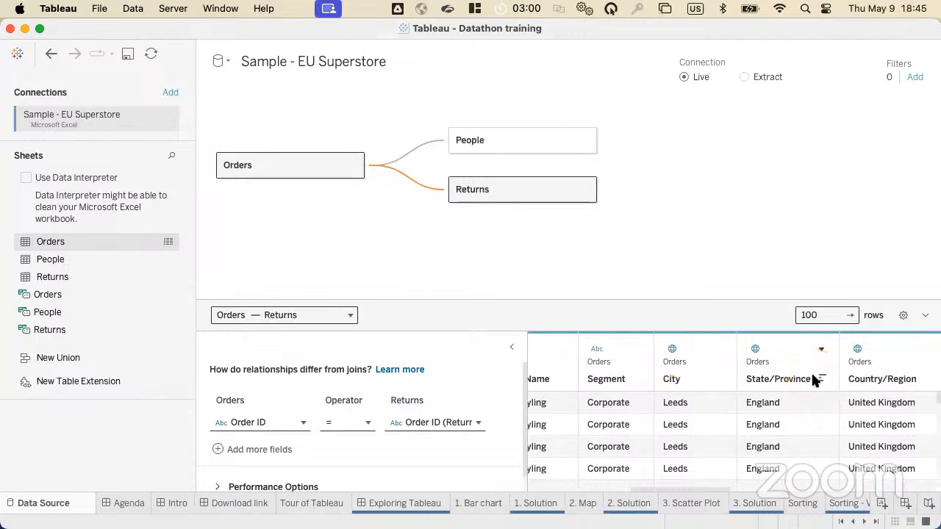
scroll(741, 433, right, 5)
scroll(739, 422, right, 5)
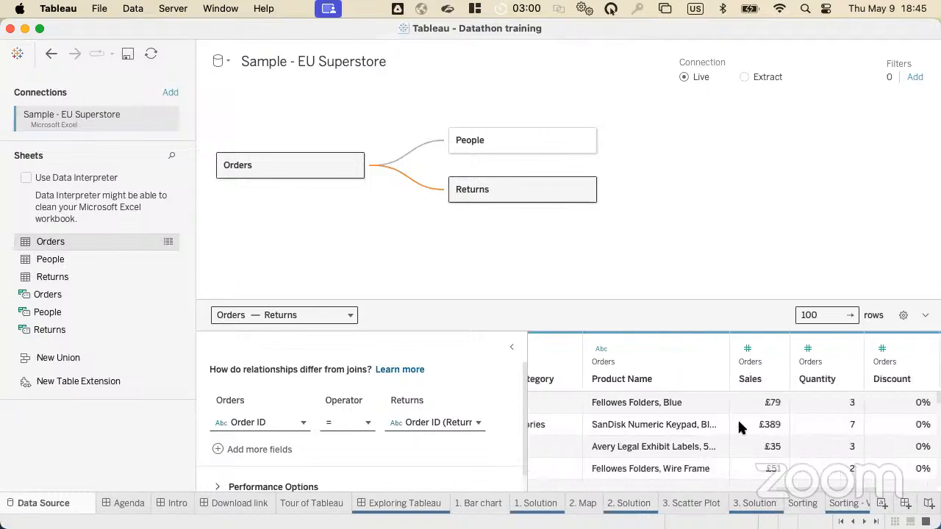
click(630, 371)
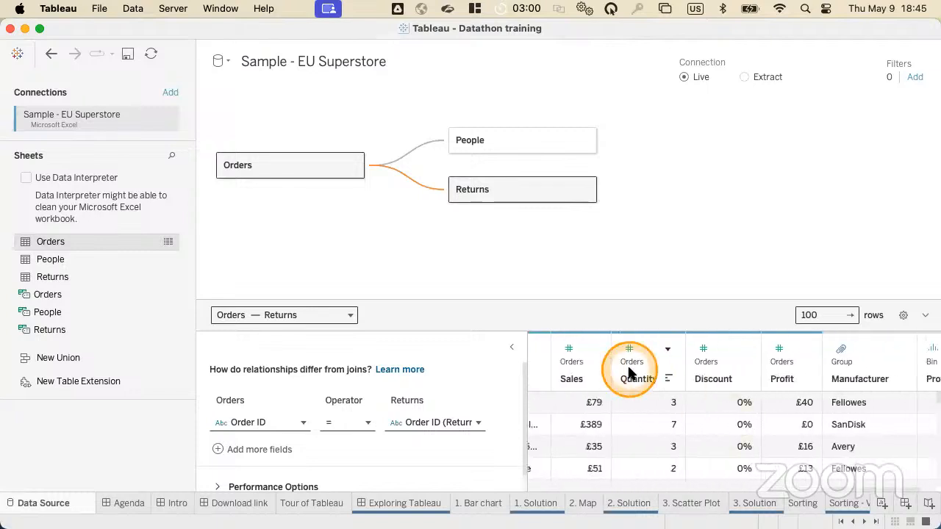
click(571, 351)
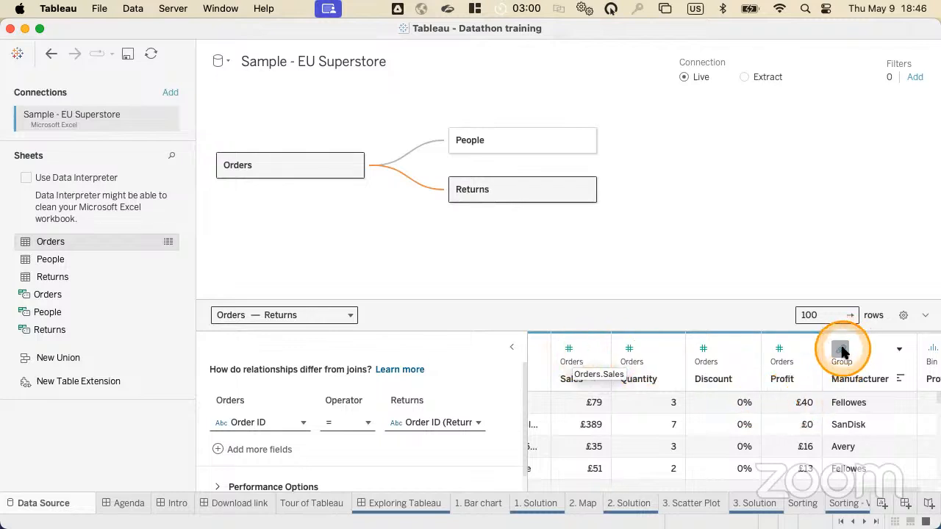
Check the data type choices for Profit, leaving it unchanged
scroll(803, 411, right, 1)
scroll(801, 411, right, 2)
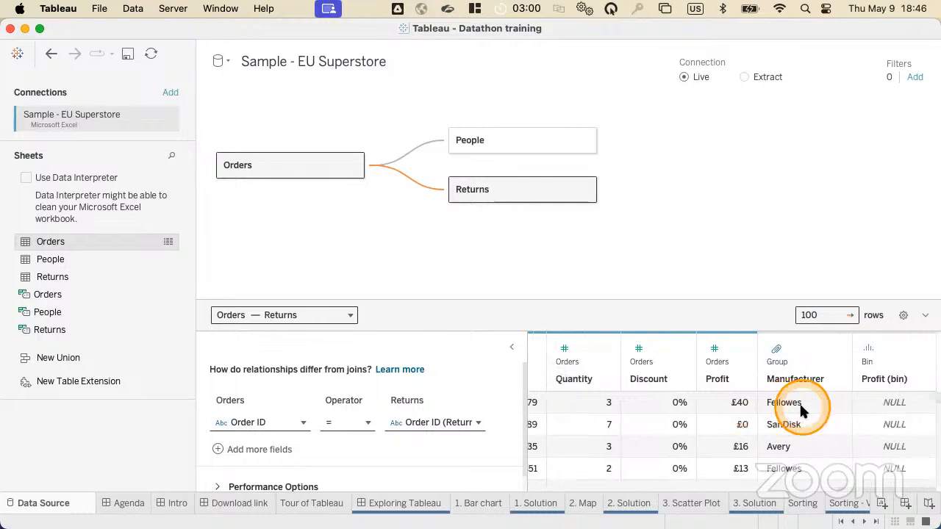
scroll(799, 408, down, 1)
scroll(797, 432, left, 2)
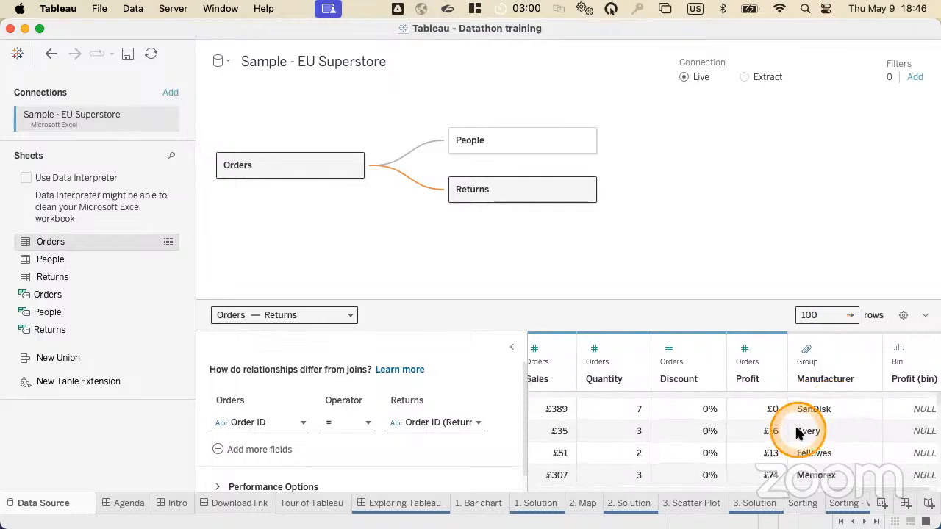
scroll(796, 433, up, 1)
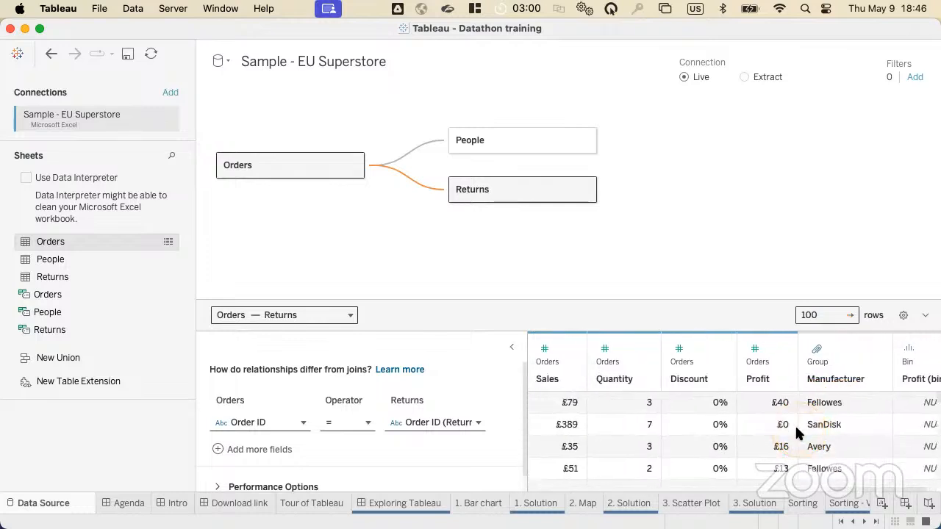
click(755, 349)
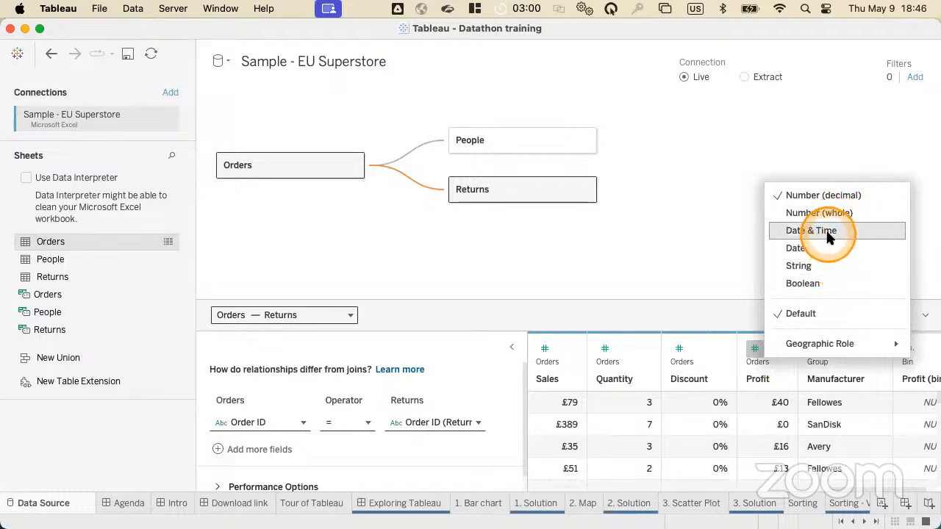
click(714, 310)
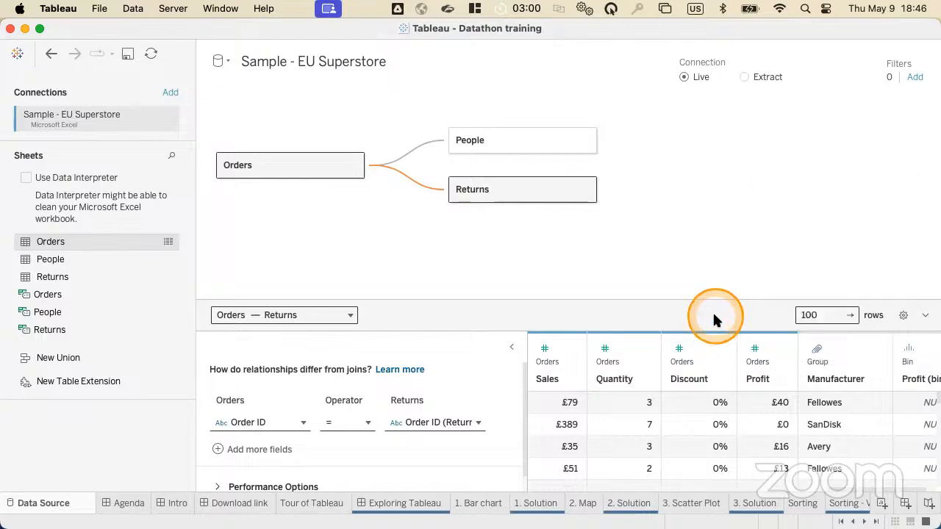
scroll(694, 397, left, 10)
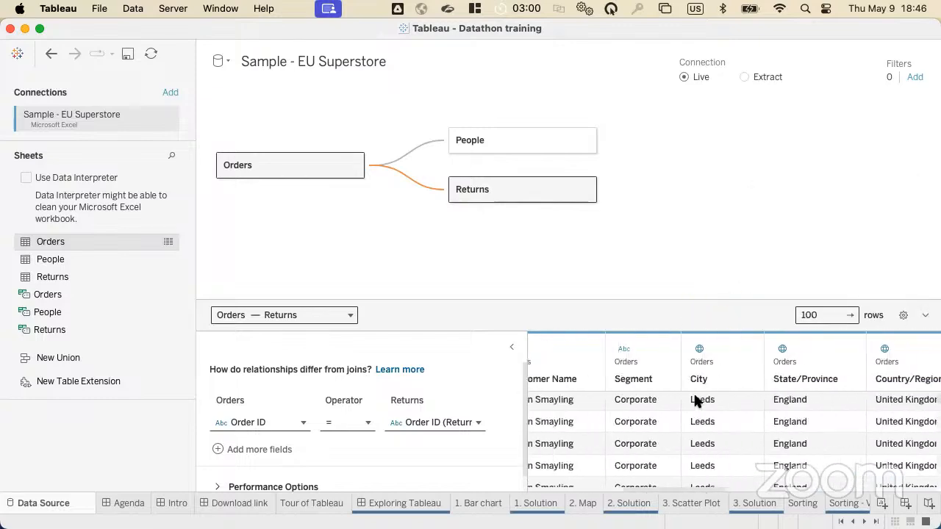
scroll(695, 401, left, 3)
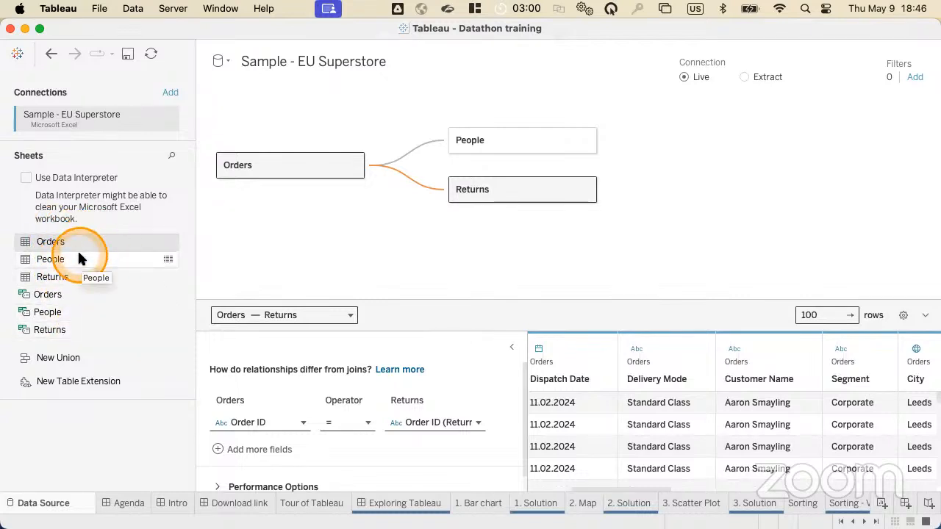
Drag People and Returns onto the canvas, relating Returns to Orders on Order ID
drag(70, 252, 121, 427)
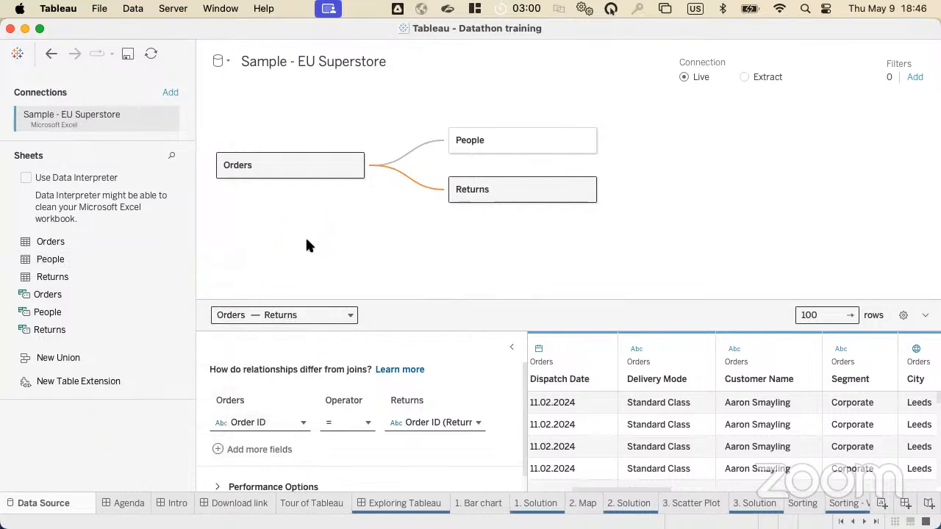
click(77, 277)
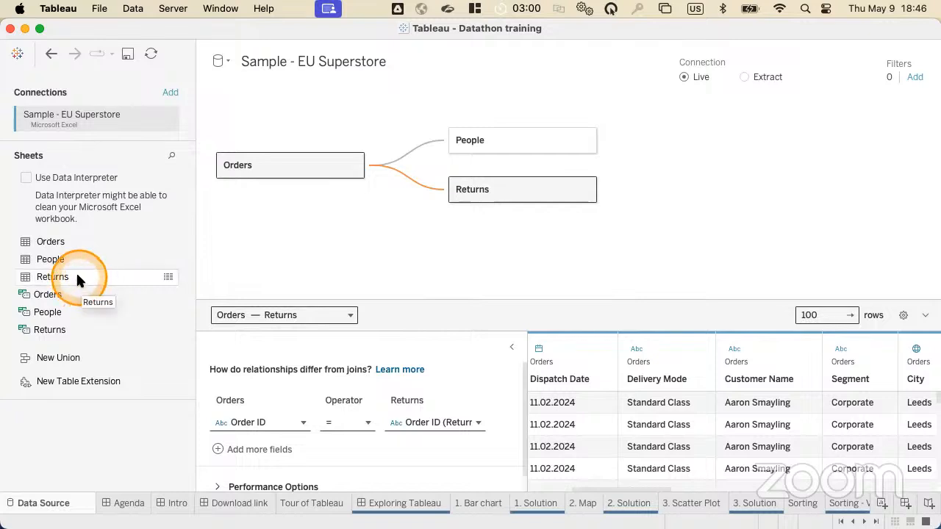
drag(77, 277, 29, 430)
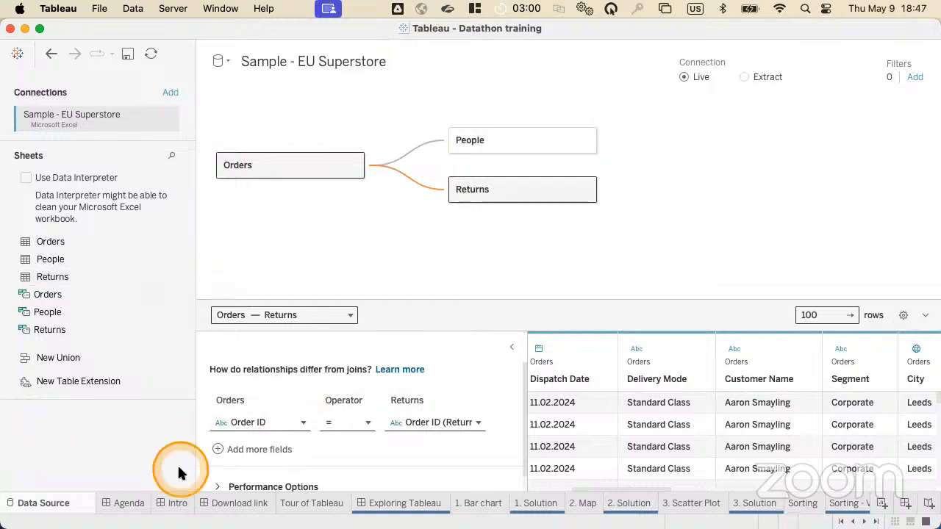
Open the Tour of Tableau worksheet and expand the Location and Product hierarchies
click(334, 504)
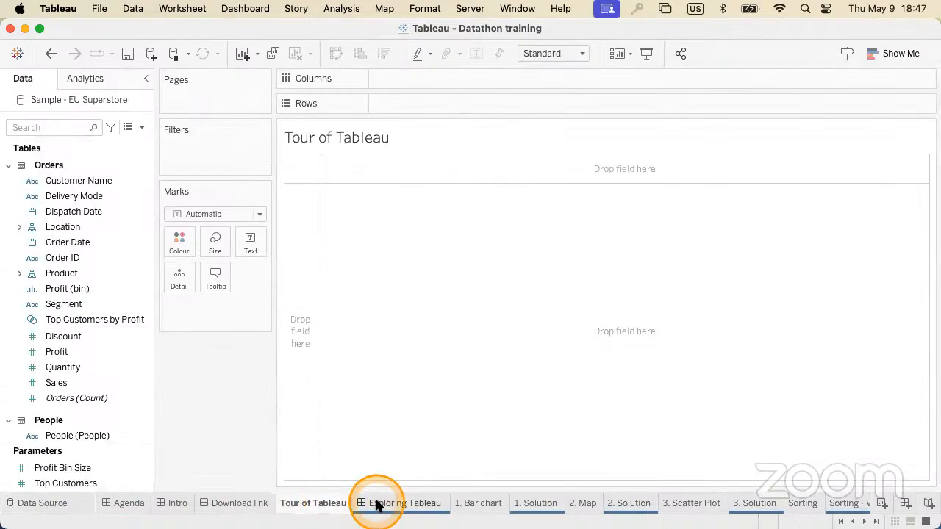
click(20, 229)
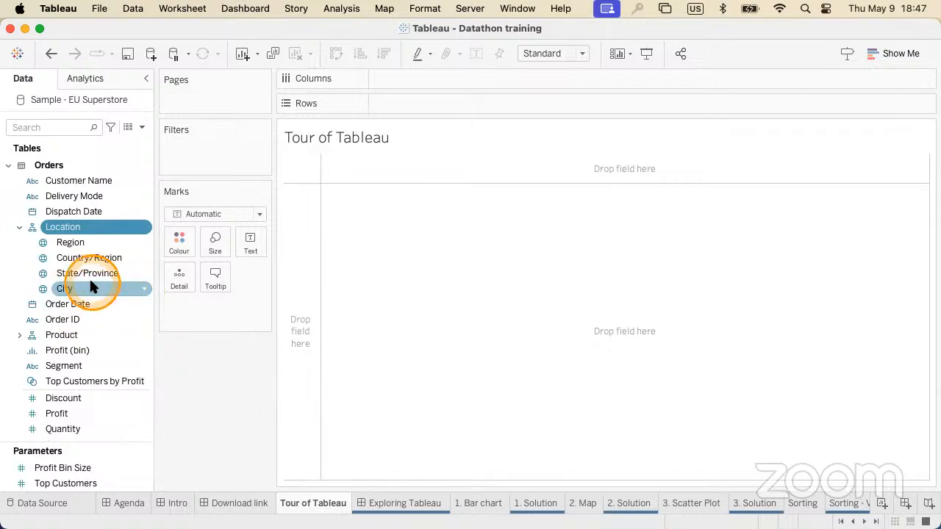
click(16, 336)
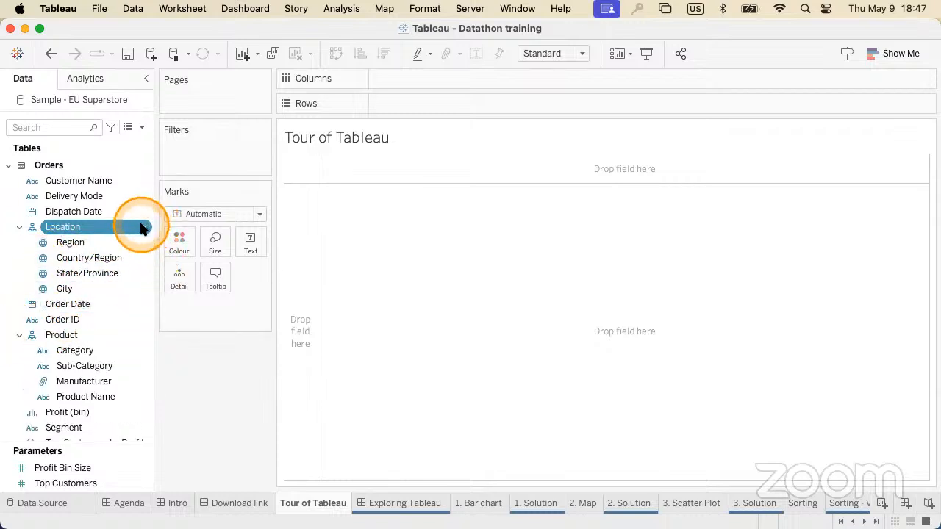
Select the Product hierarchy and its Category field, then browse the Orders field list
click(118, 335)
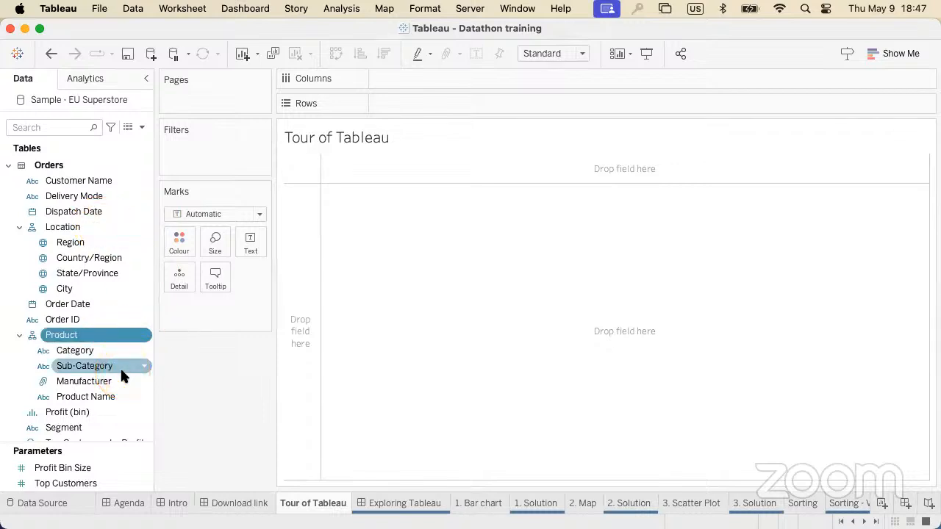
click(114, 352)
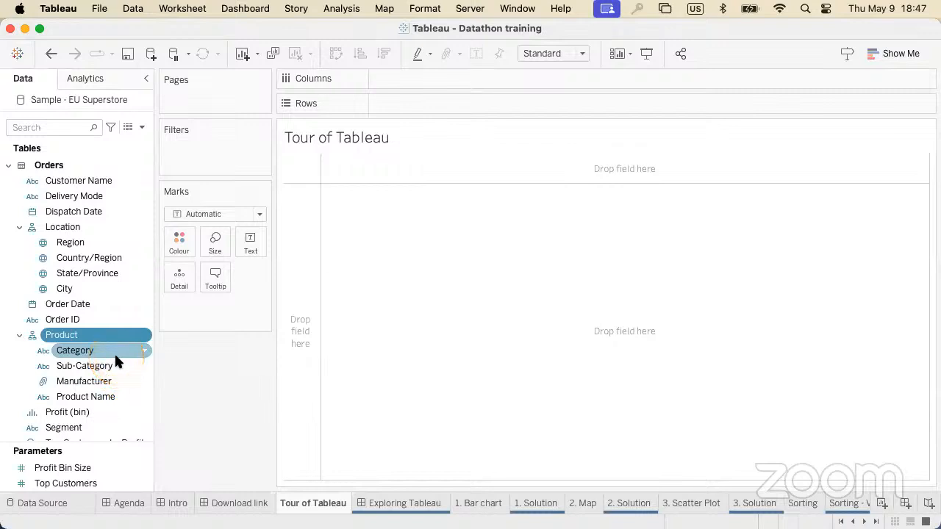
scroll(96, 333, down, 4)
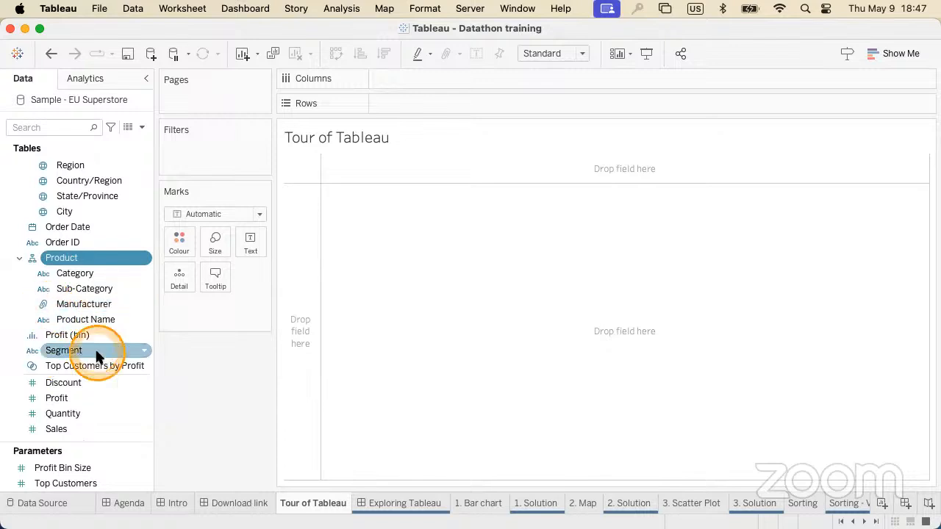
scroll(103, 290, down, 3)
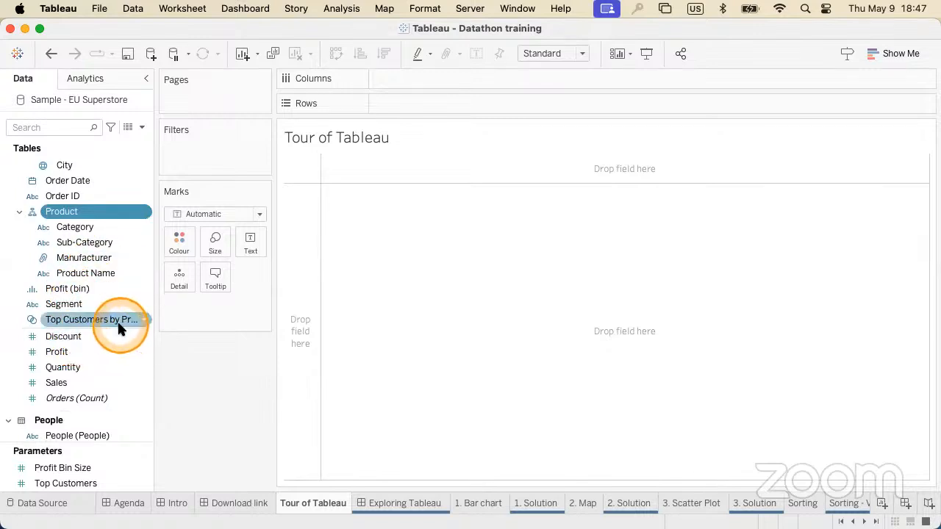
key(F1)
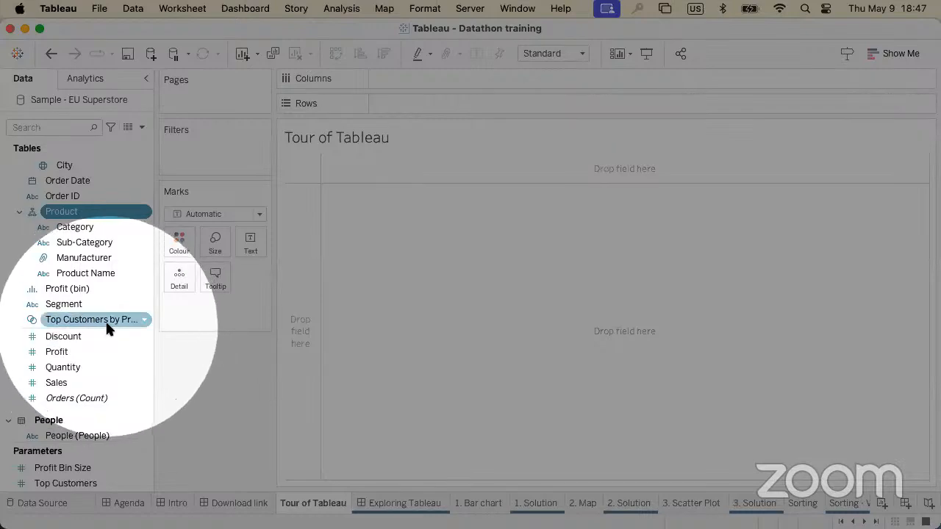
key(F1)
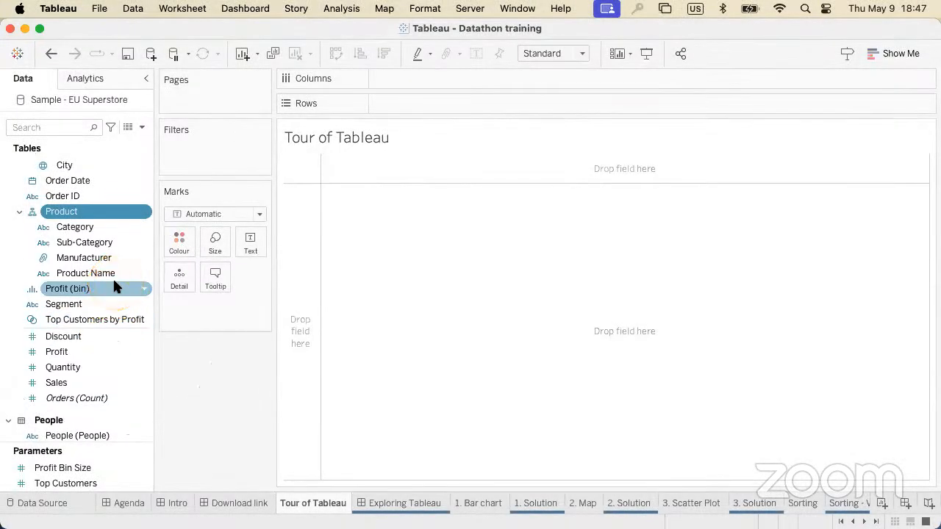
scroll(106, 261, up, 5)
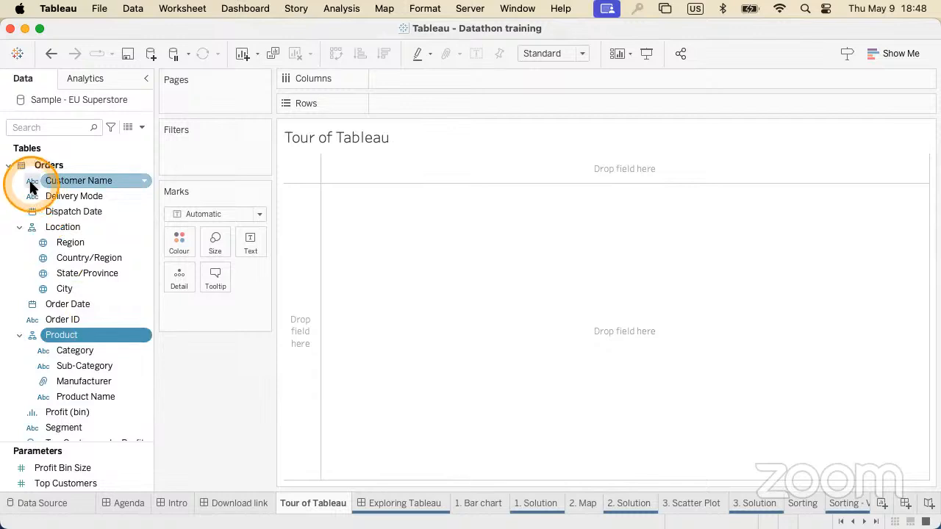
scroll(42, 302, down, 5)
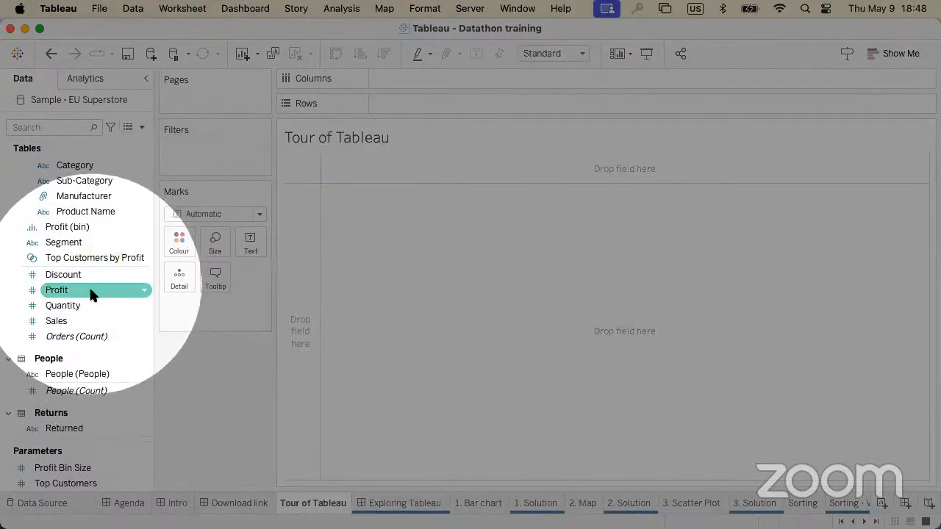
key(ctrl+s)
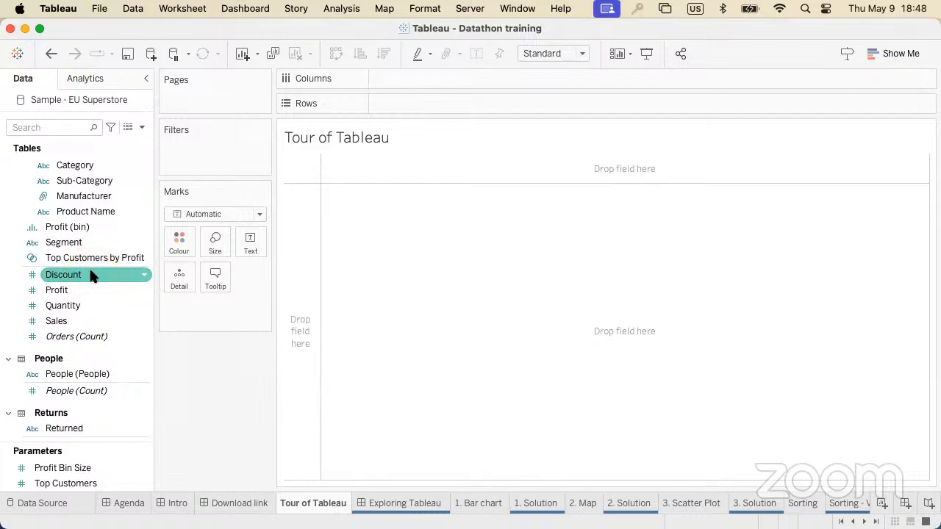
click(90, 277)
drag(89, 279, 63, 235)
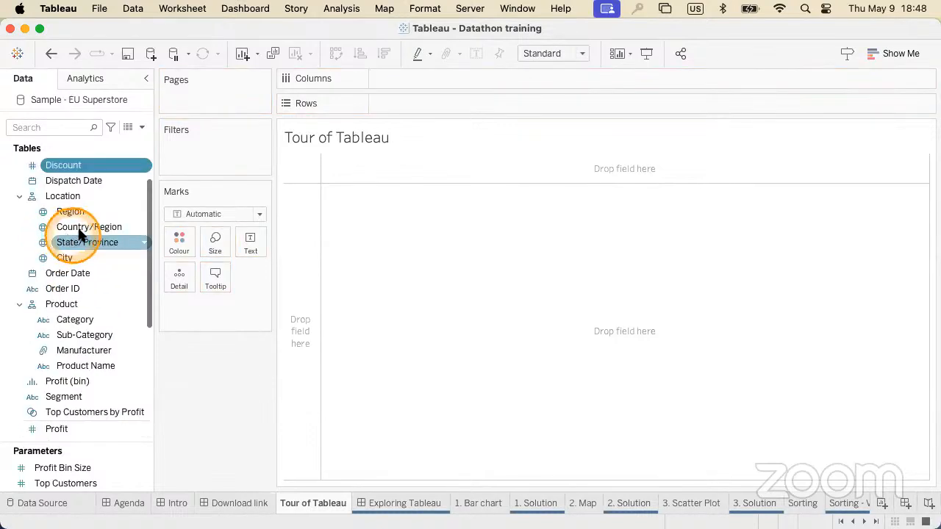
click(61, 168)
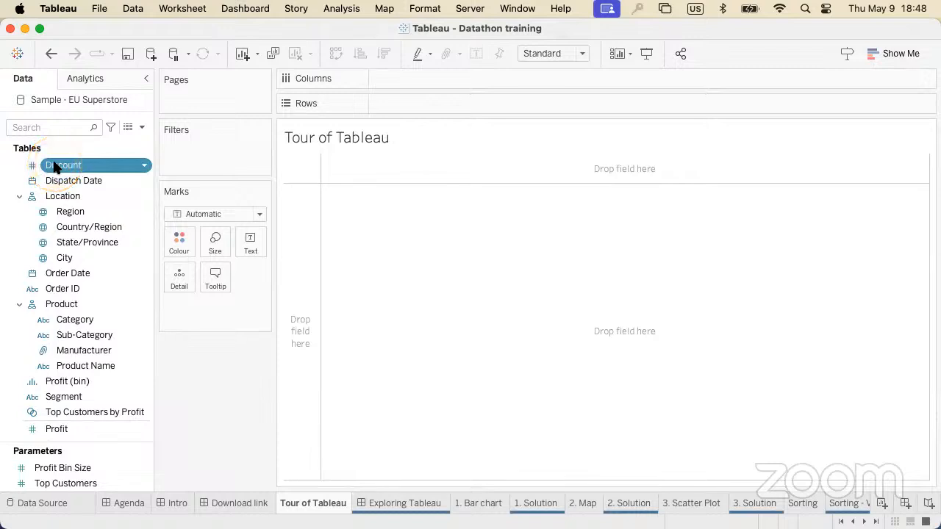
drag(55, 168, 76, 361)
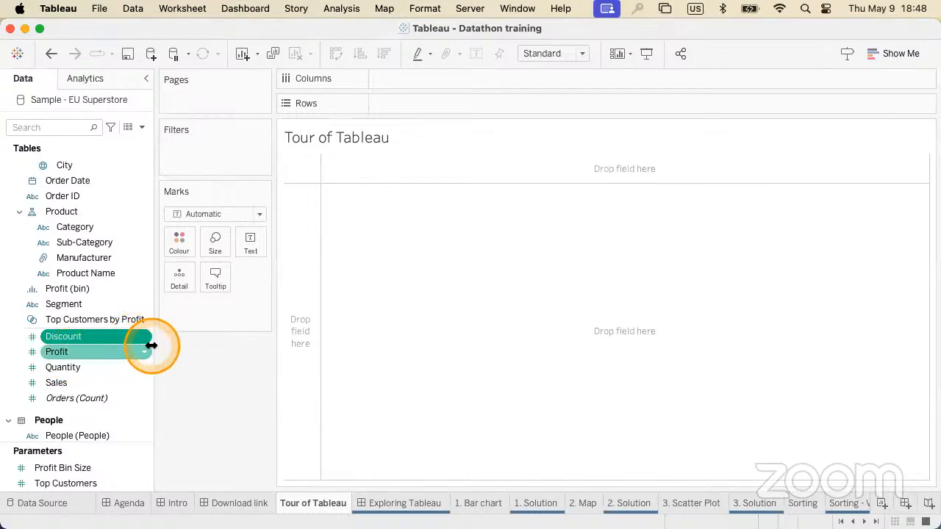
scroll(98, 307, down, 3)
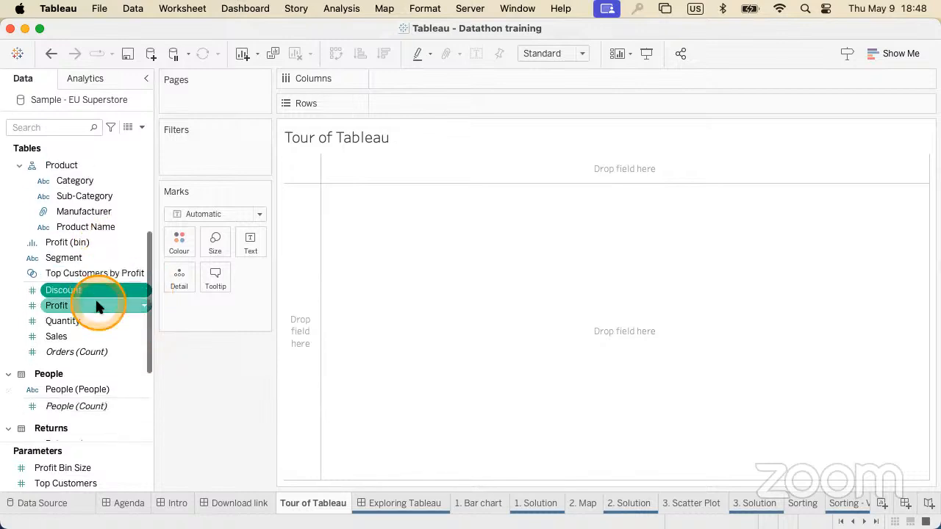
scroll(92, 320, down, 3)
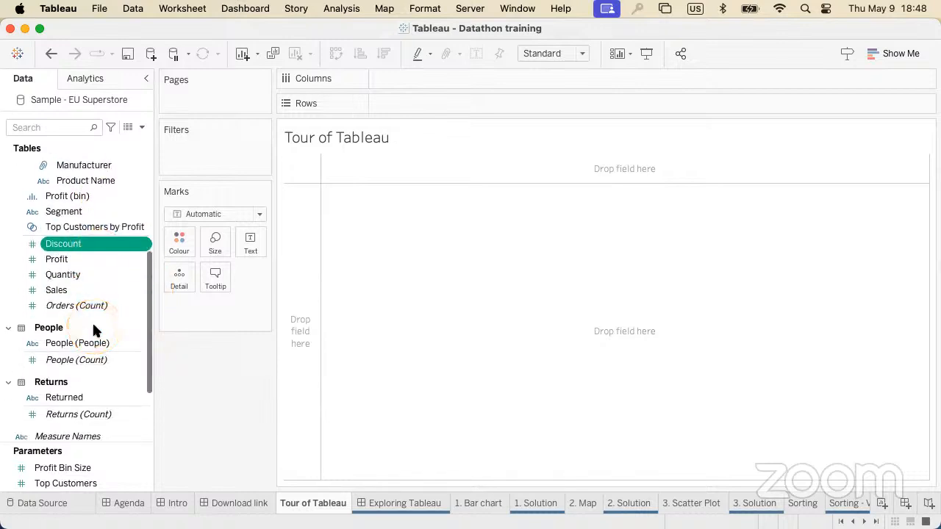
scroll(93, 331, up, 10)
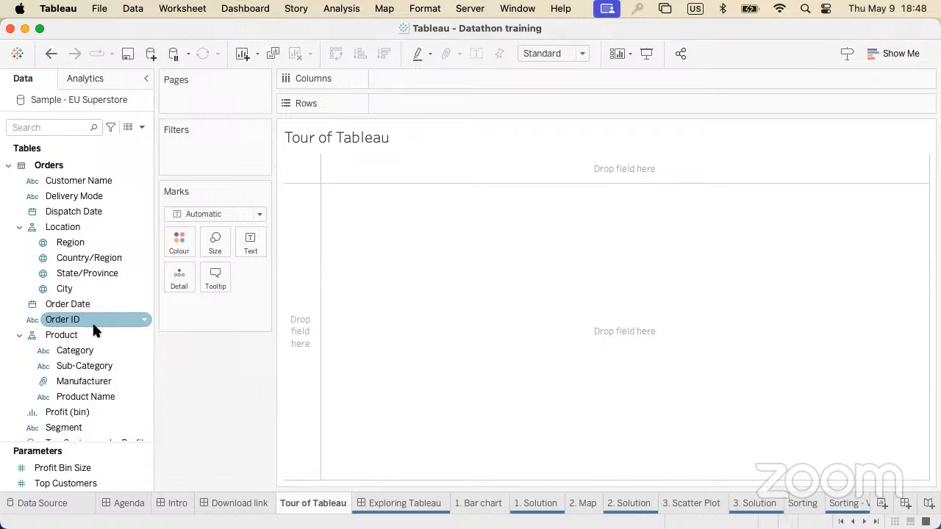
click(424, 242)
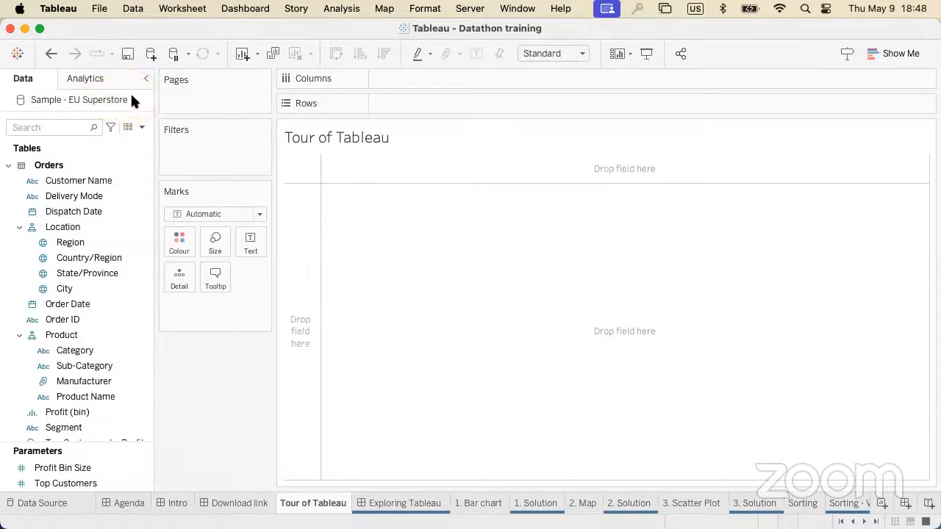
click(71, 212)
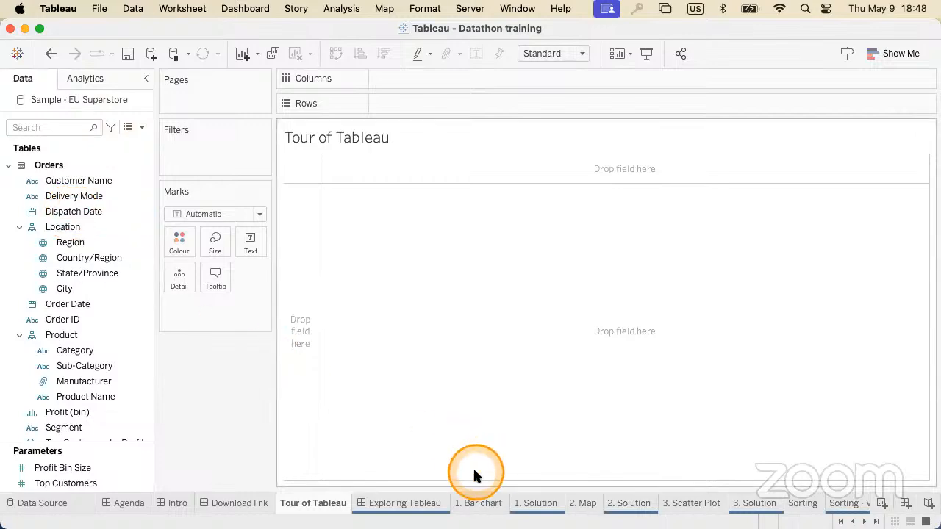
Show the Exploring Tableau dashboard in presentation mode
click(426, 506)
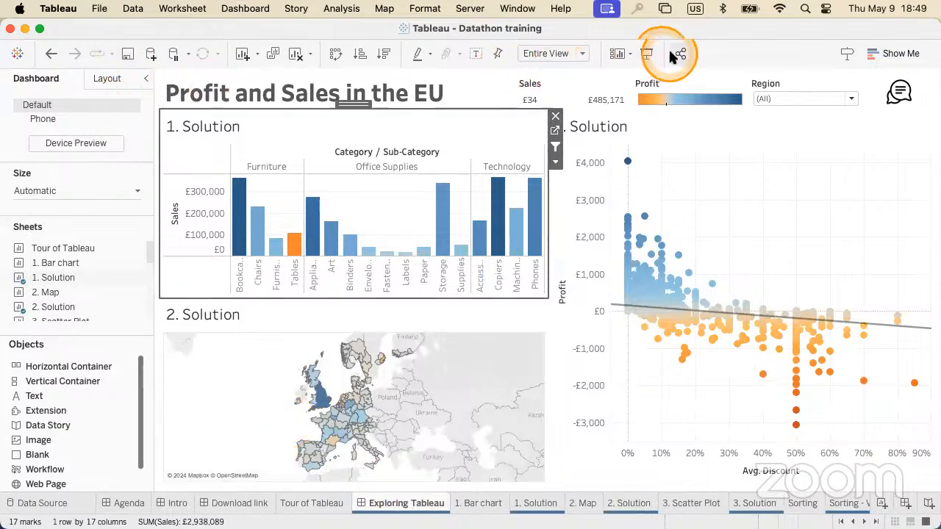
click(646, 53)
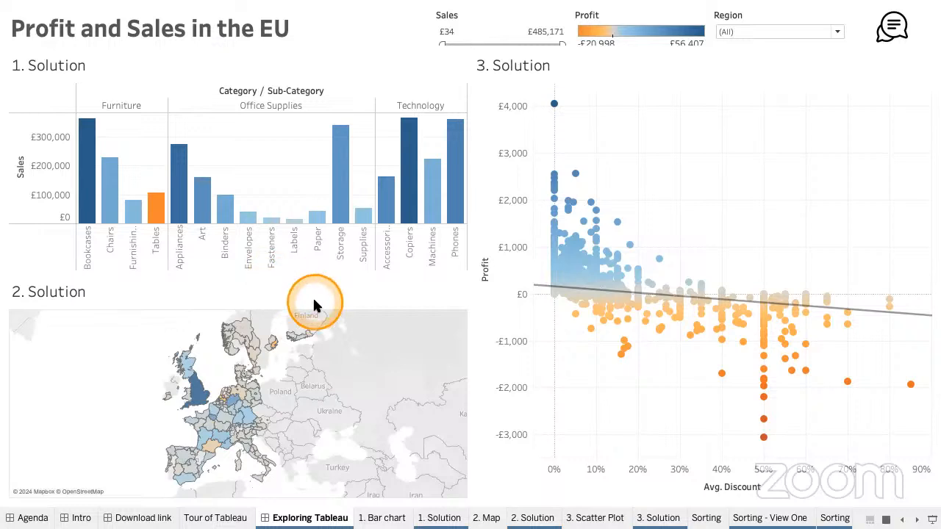
mouse_move(336, 156)
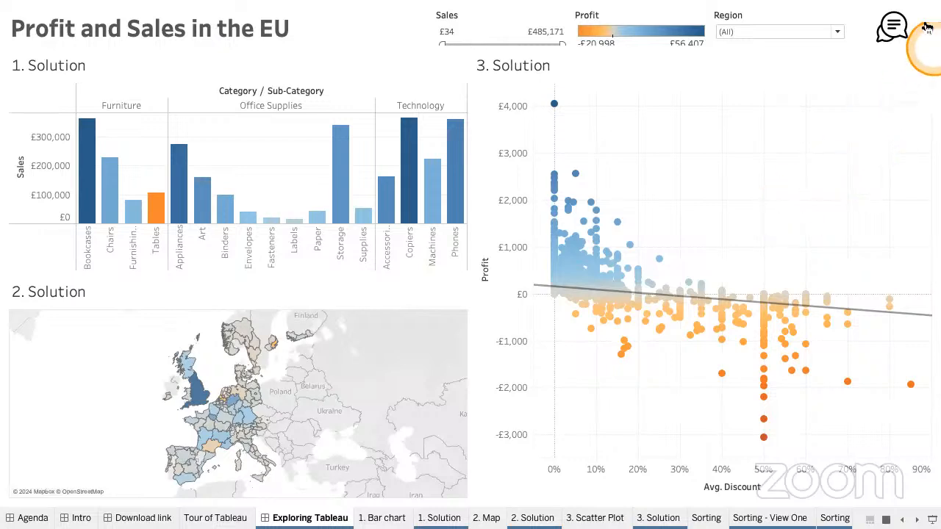
mouse_move(907, 31)
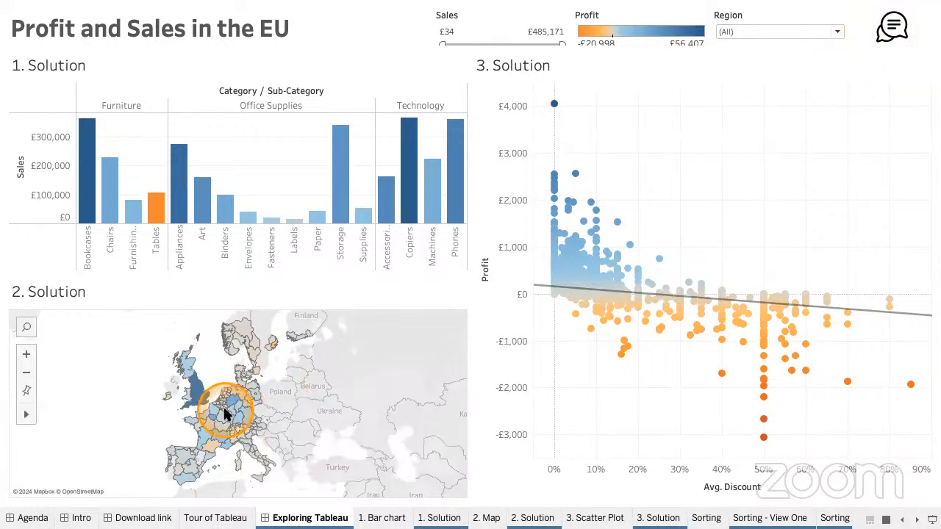
Filter by the loss-making high-discount scatter points, clear the filter, and go to 1. Bar chart
drag(870, 421, 717, 360)
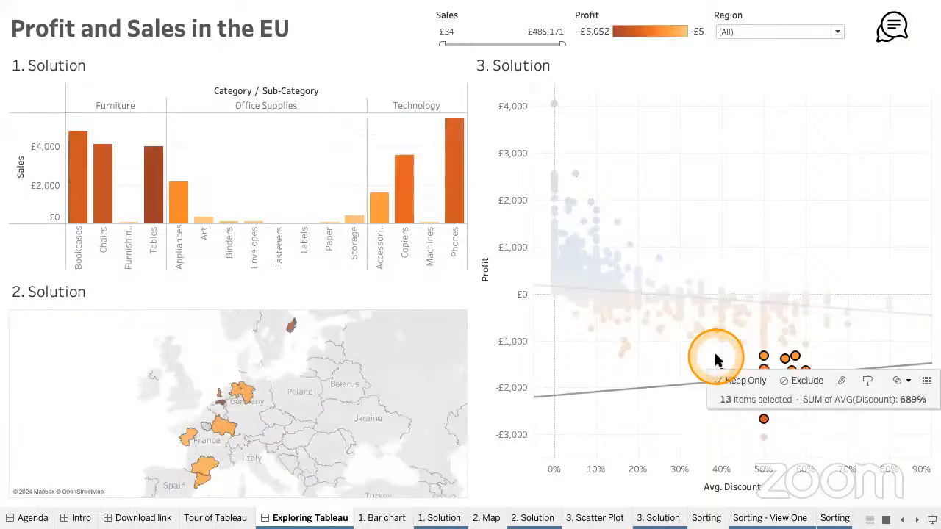
click(668, 425)
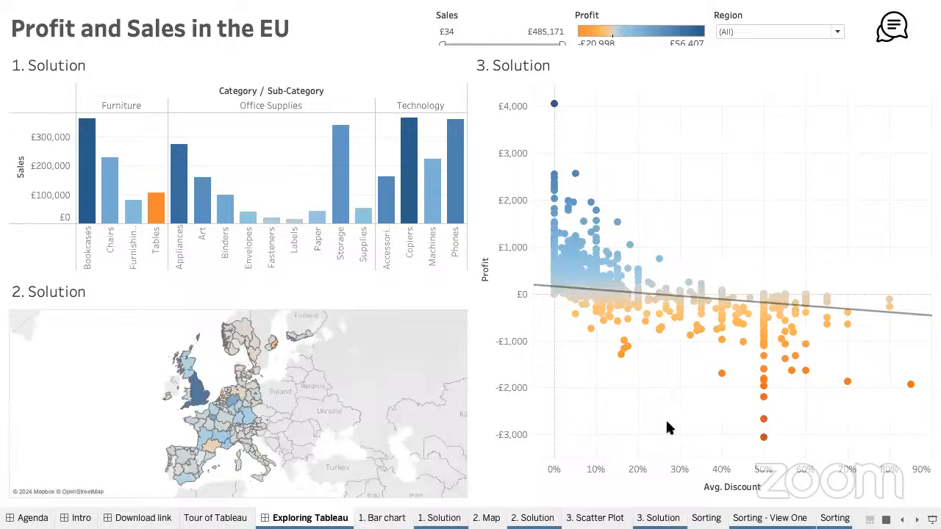
click(386, 518)
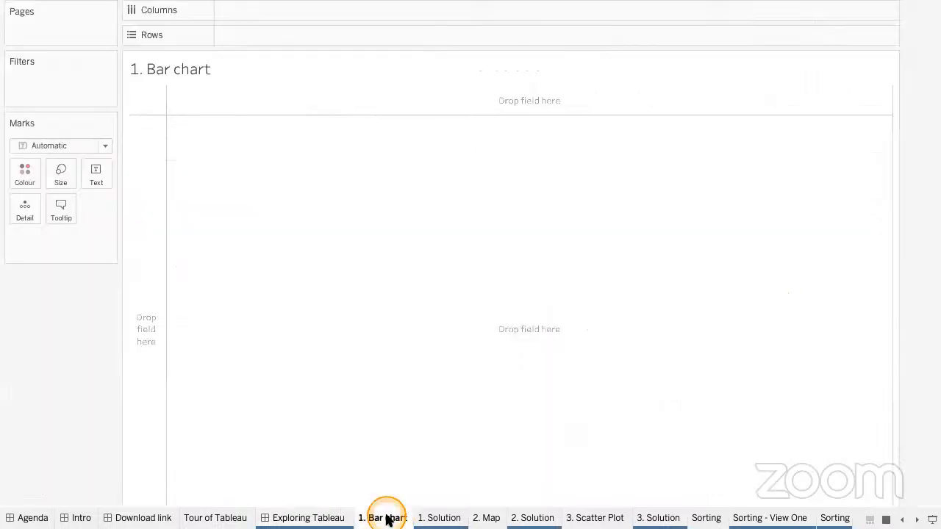
mouse_move(6, 4)
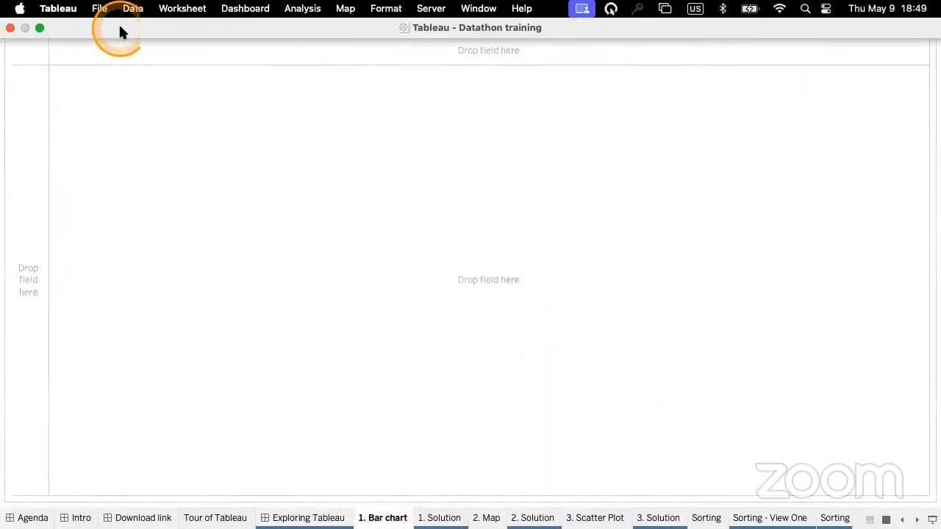
click(40, 28)
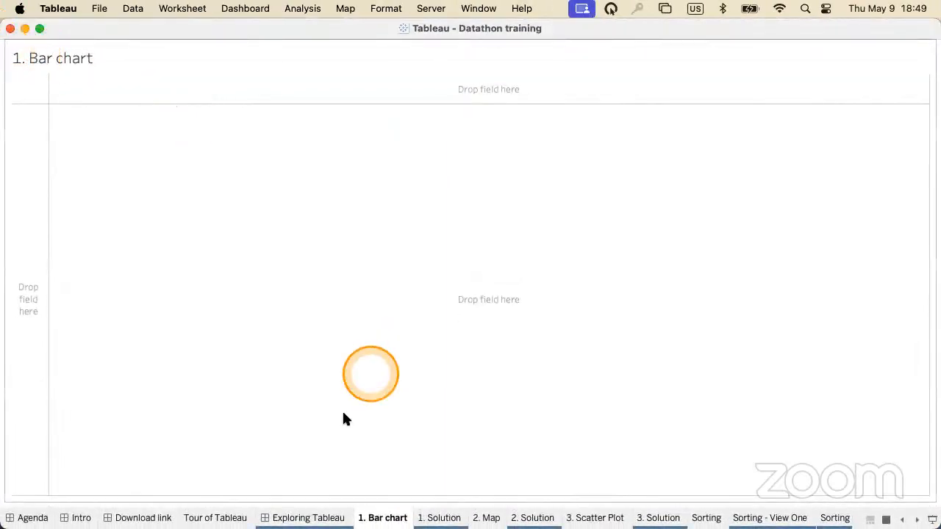
click(309, 516)
click(381, 516)
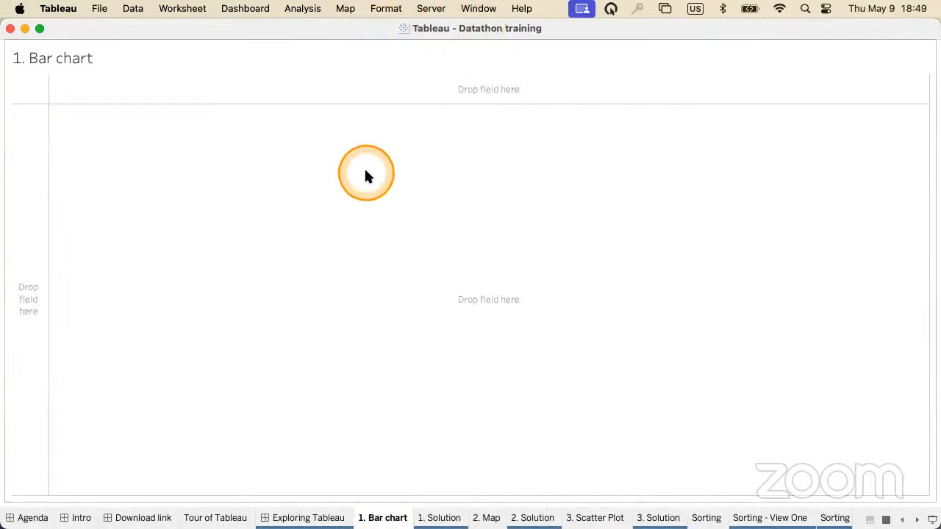
click(85, 33)
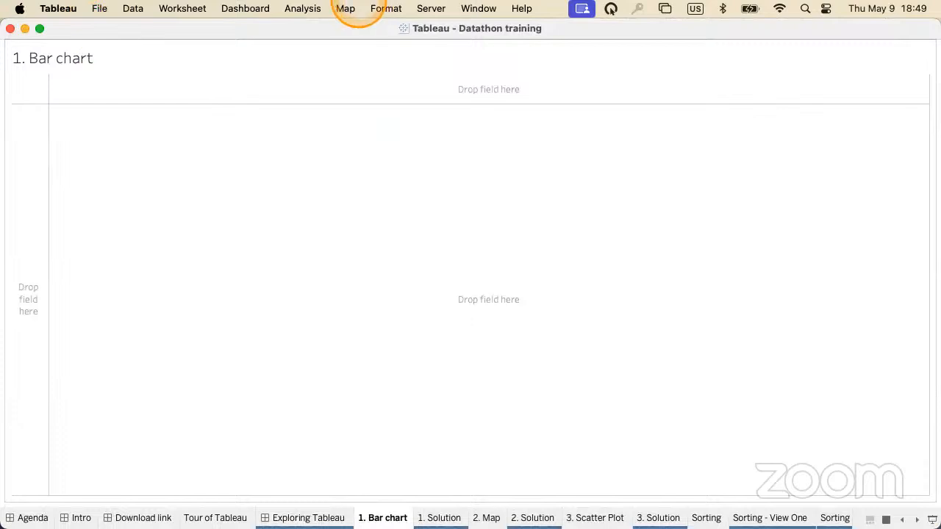
click(522, 8)
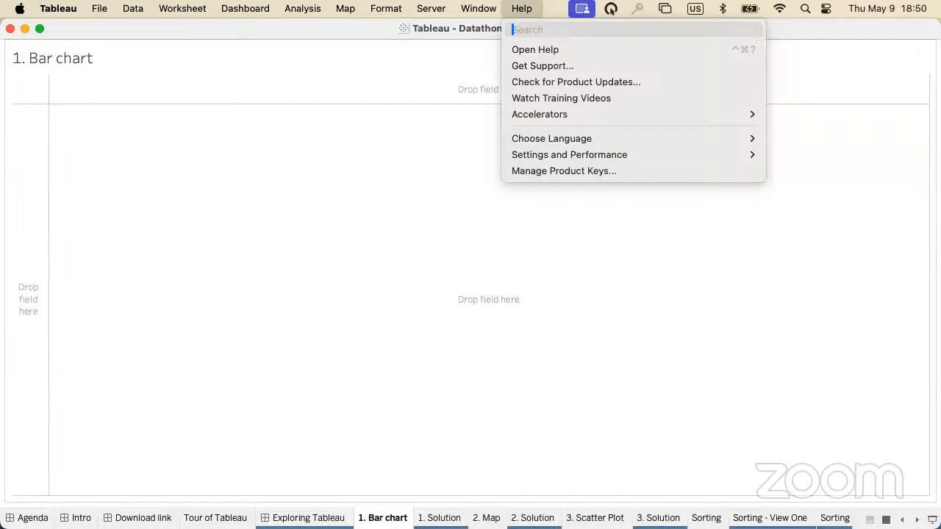
key(Left)
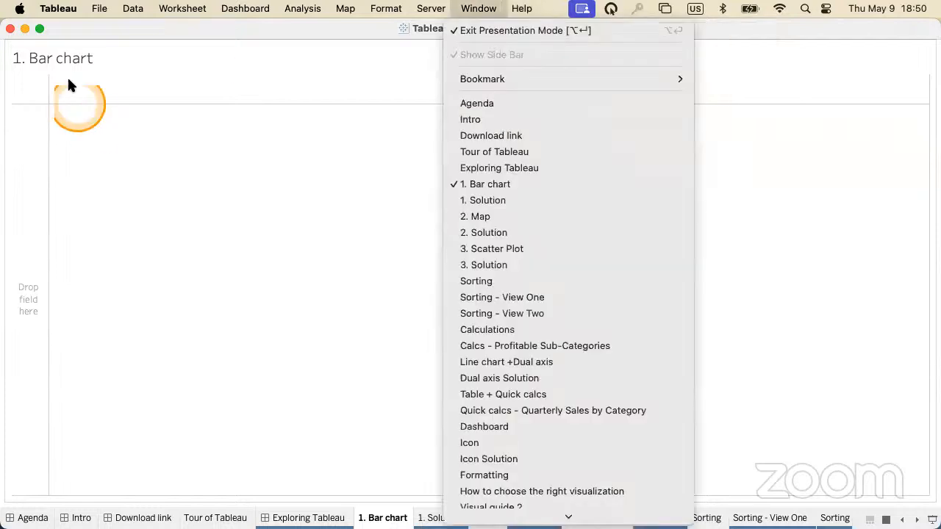
click(85, 38)
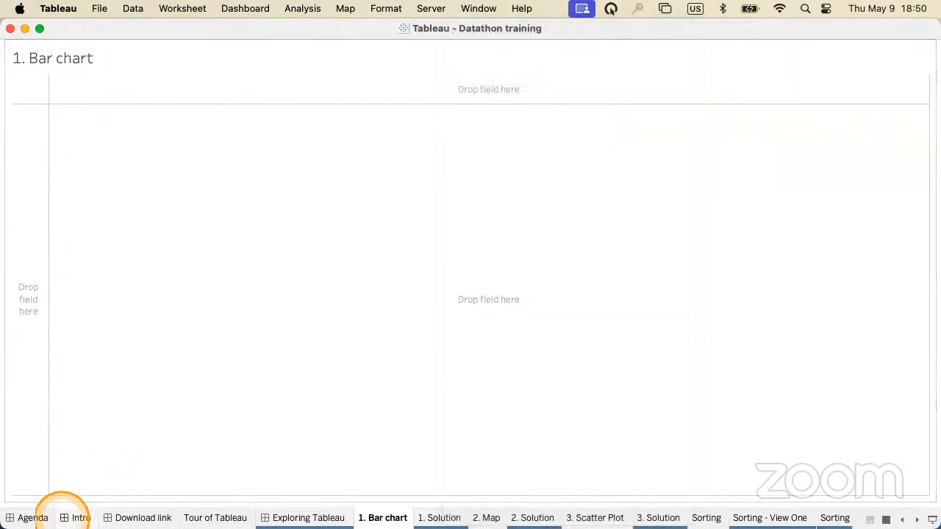
On the Agenda sheet, add a wifi password line below the agenda items and underline the password
click(33, 516)
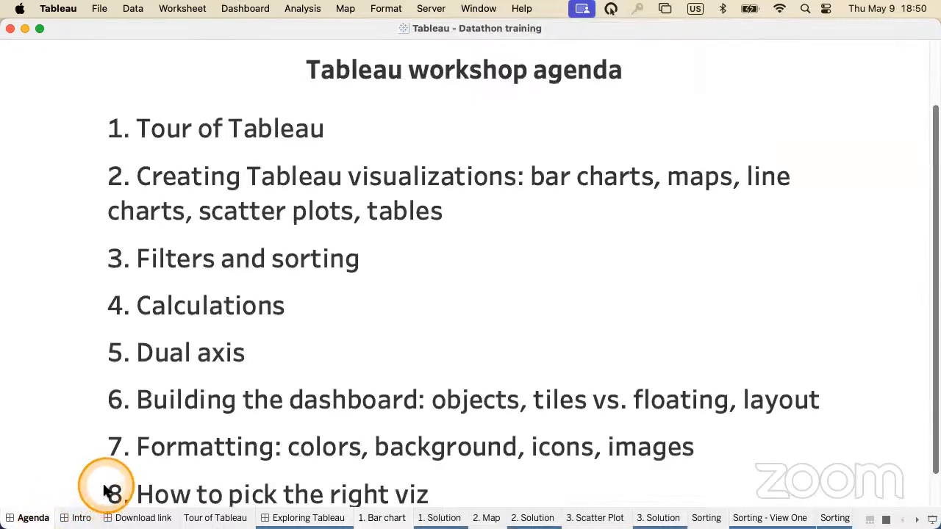
double_click(181, 292)
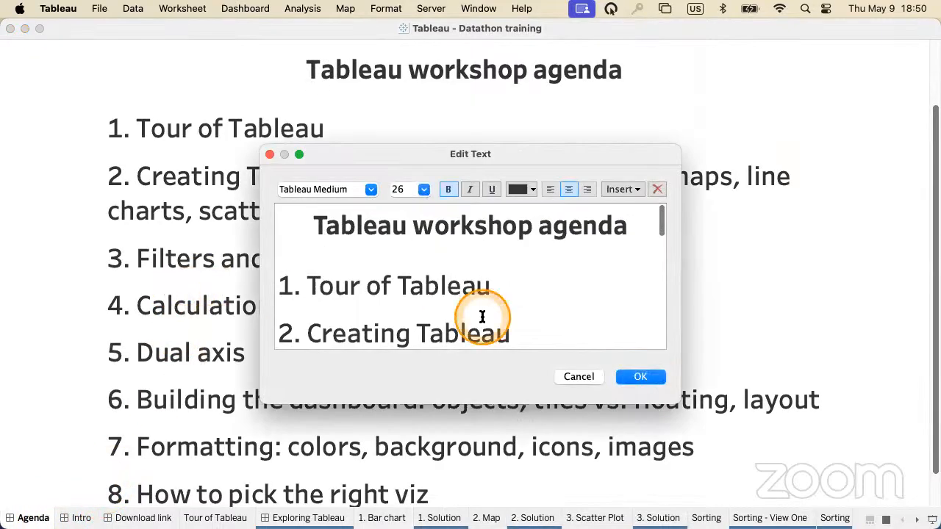
scroll(481, 319, down, 10)
click(608, 334)
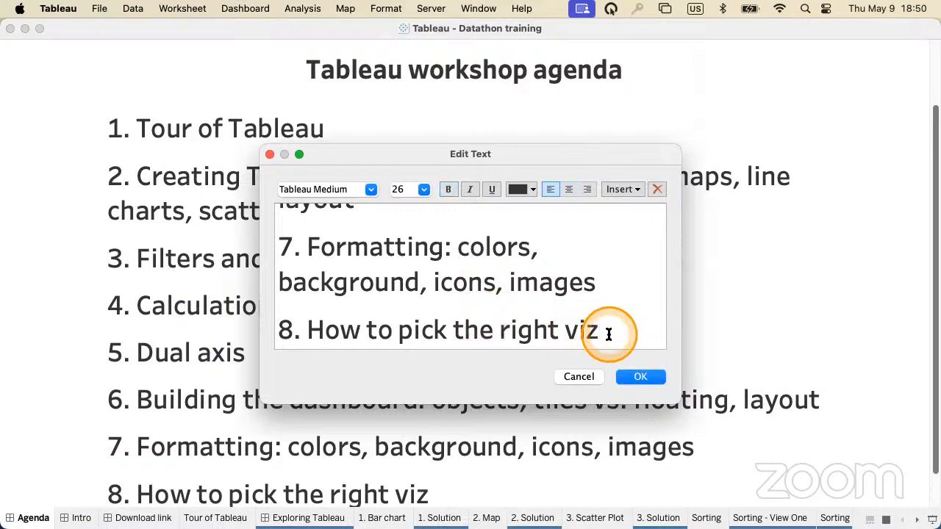
key(Return)
key(Return)
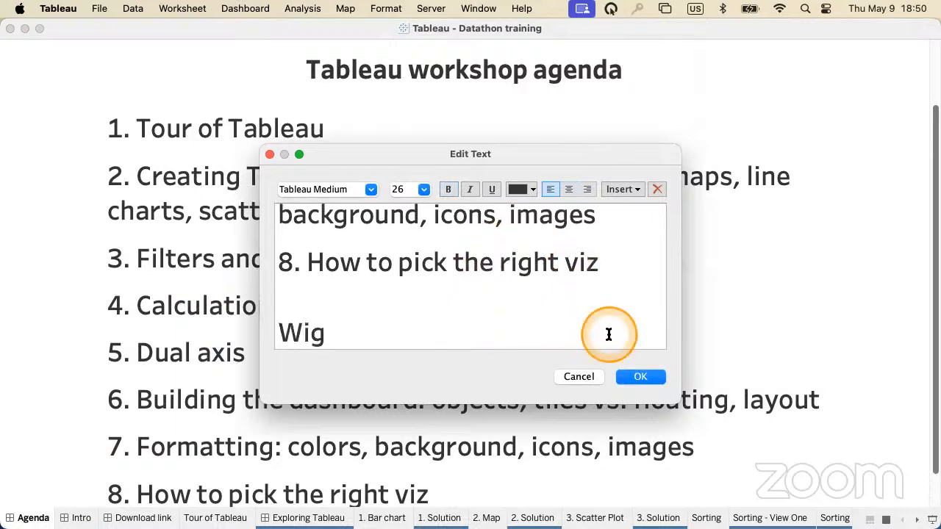
key(BackSpace)
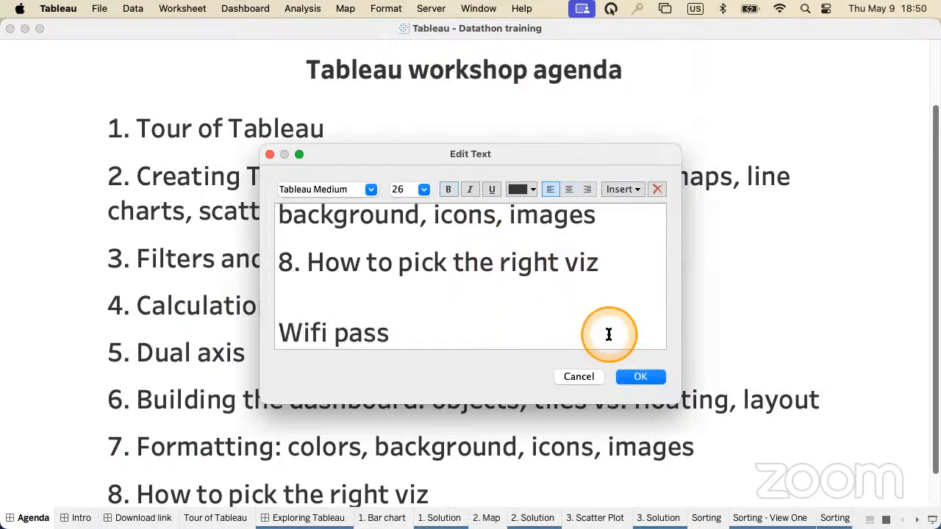
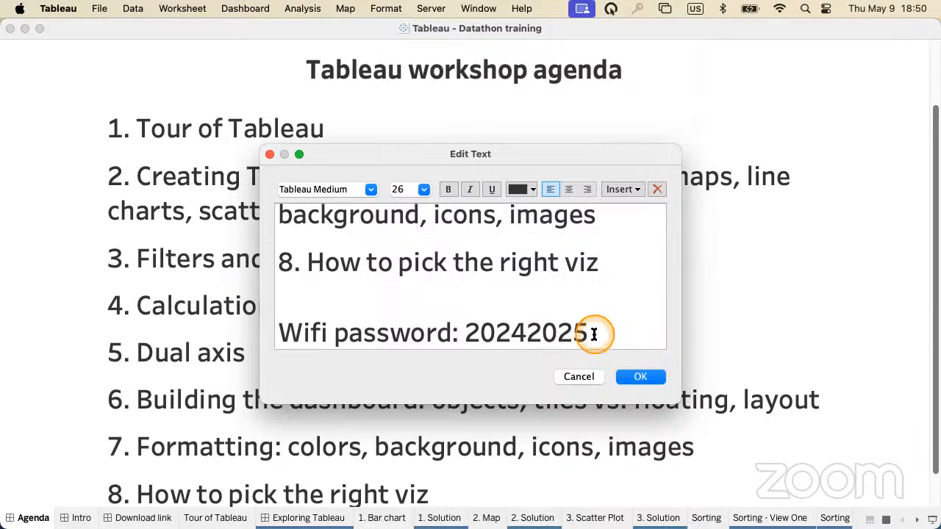
drag(594, 335, 462, 329)
click(491, 191)
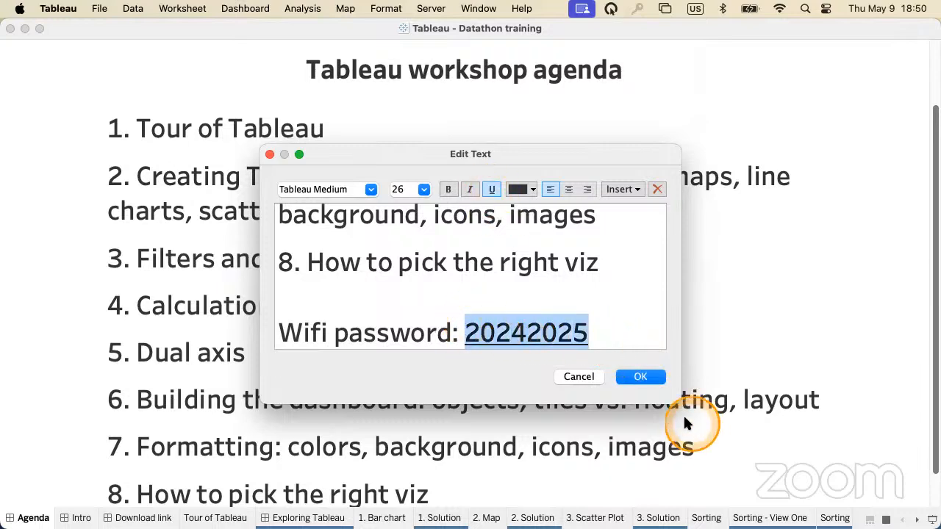
click(642, 375)
Delete the added wifi password line to restore the eight-item agenda, then check the Help and Window menus
scroll(510, 384, down, 2)
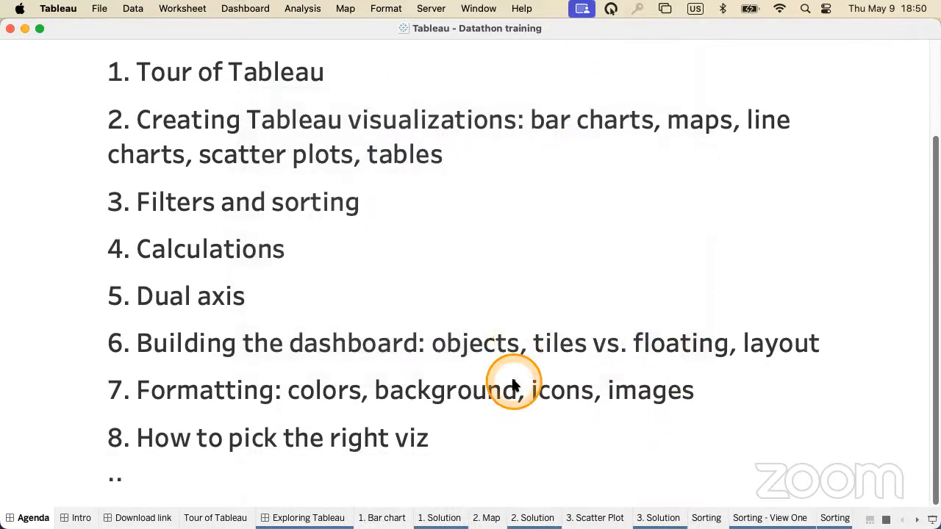
double_click(235, 450)
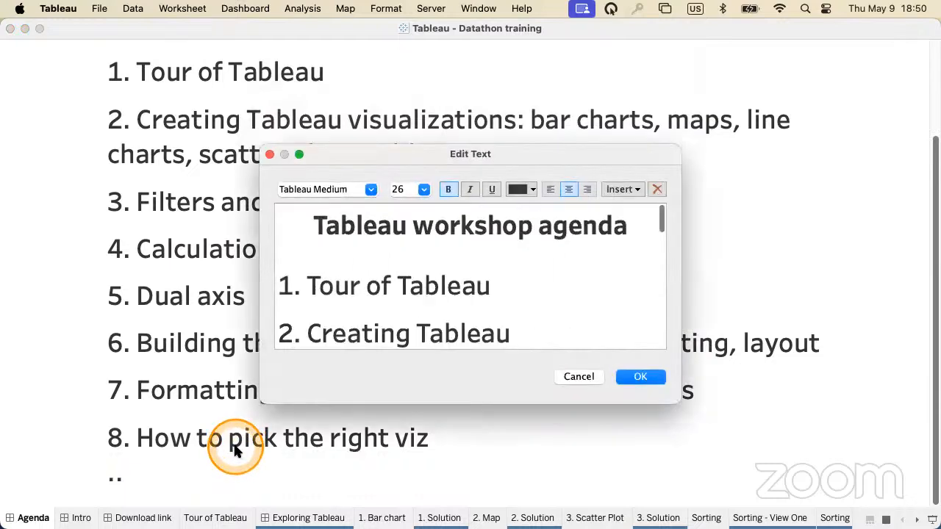
click(343, 389)
click(451, 286)
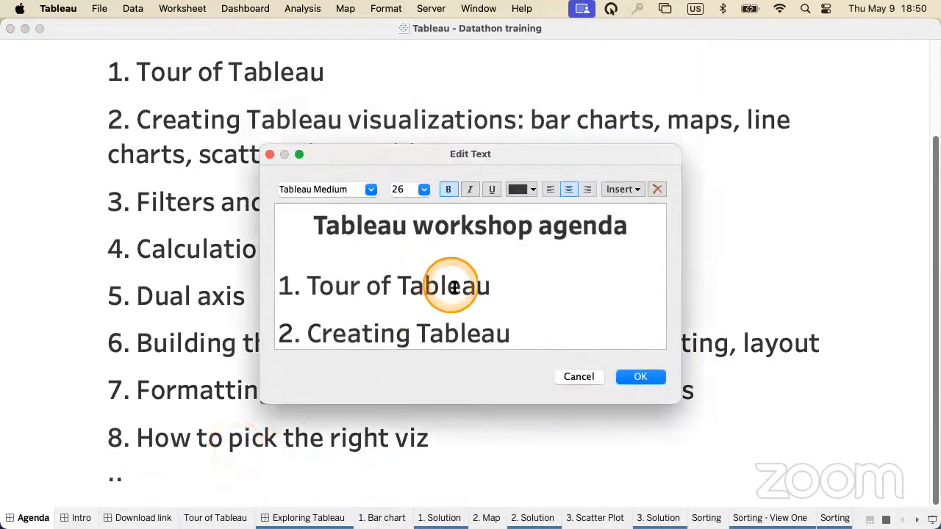
scroll(453, 286, down, 10)
drag(637, 323, 179, 325)
key(super+c)
key(BackSpace)
key(BackSpace)
key(BackSpace)
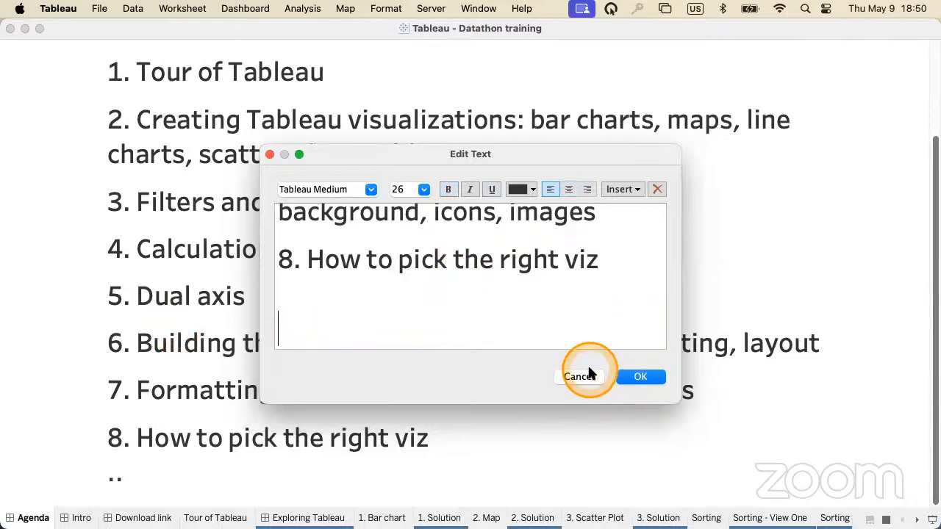
click(641, 377)
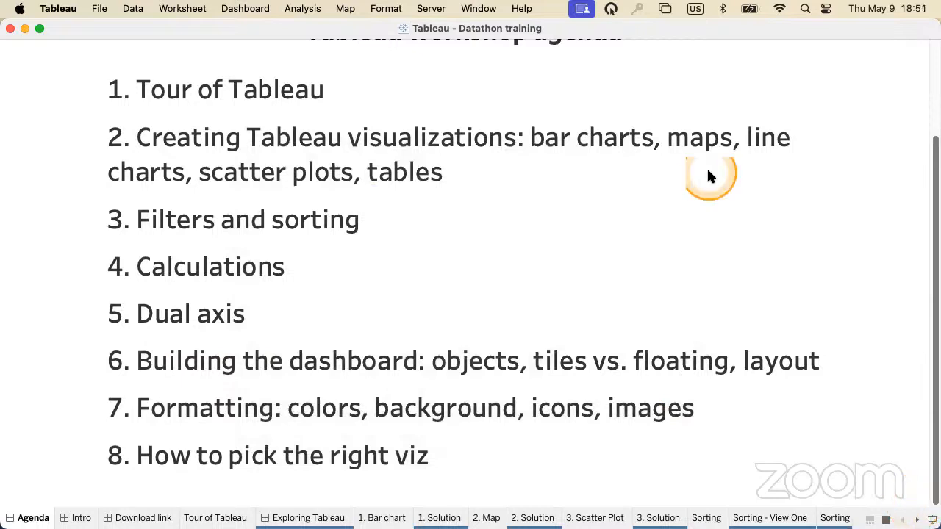
click(522, 8)
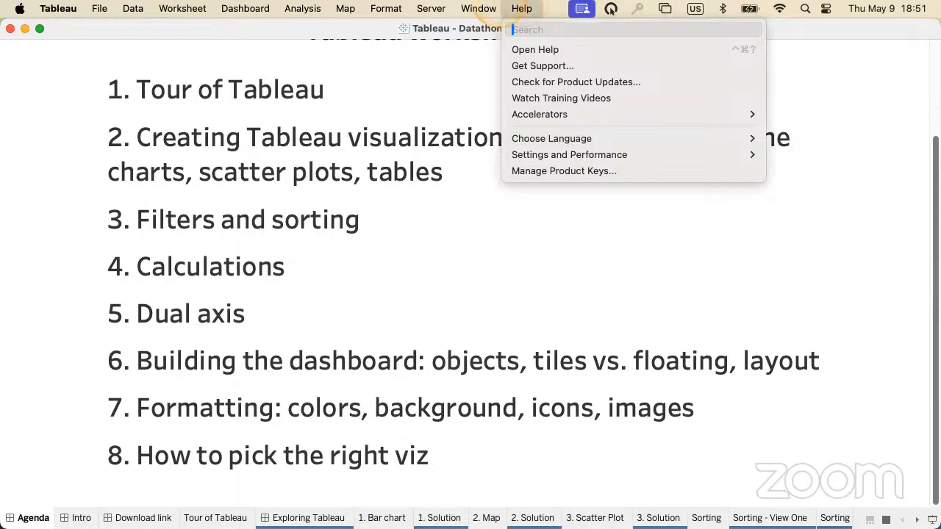
click(478, 8)
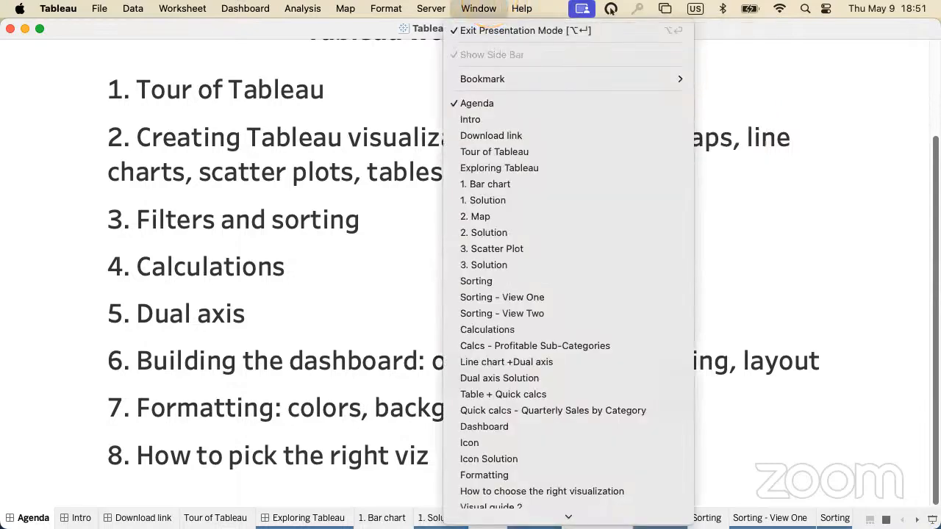
Create a new dashboard with a text box holding the pasted wifi password line at size 36
drag(485, 9, 479, 33)
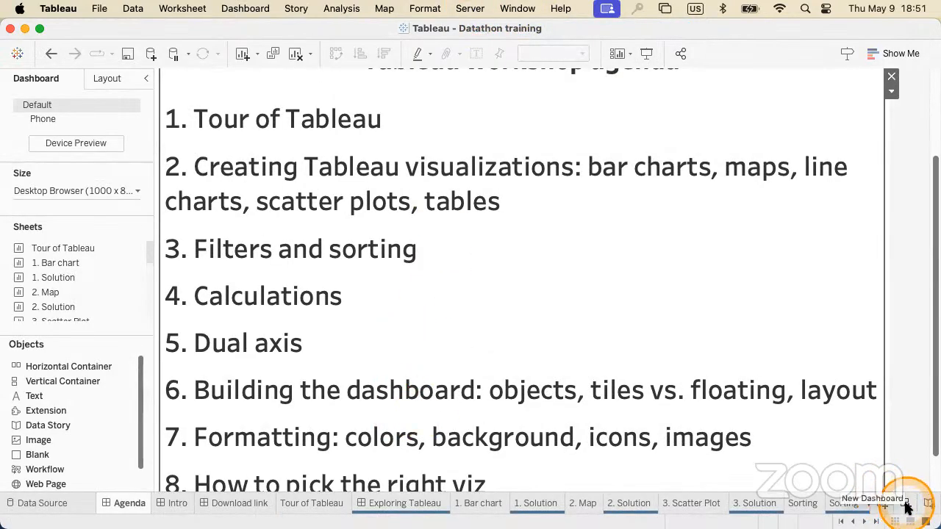
right_click(453, 504)
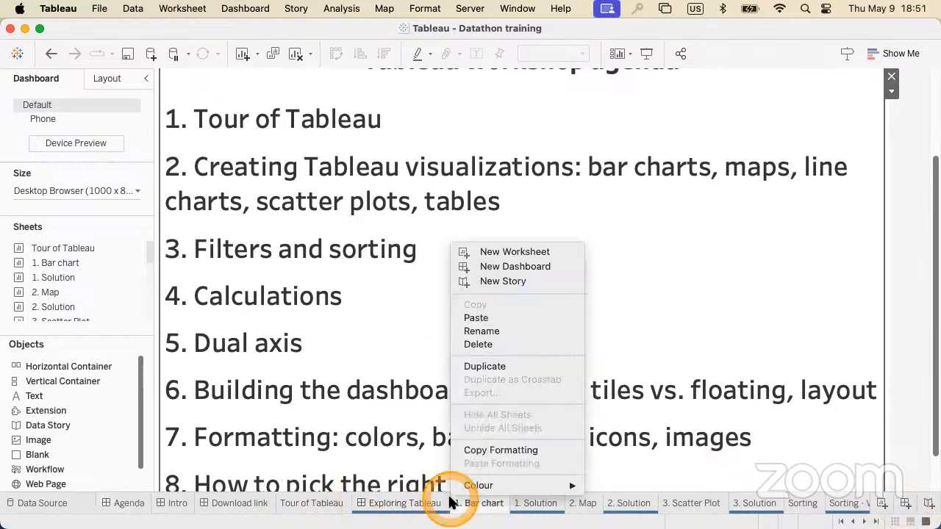
click(507, 266)
drag(46, 401, 402, 353)
key(super+v)
key(super+a)
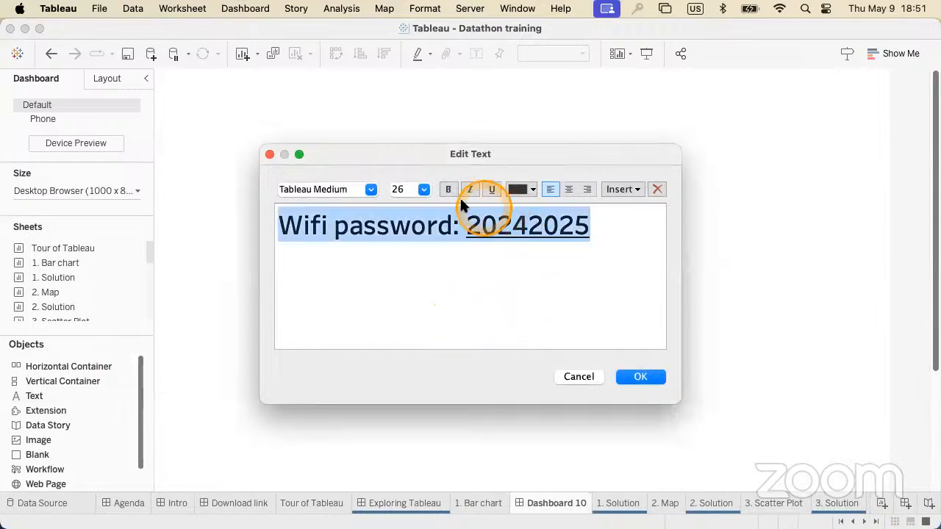
click(423, 189)
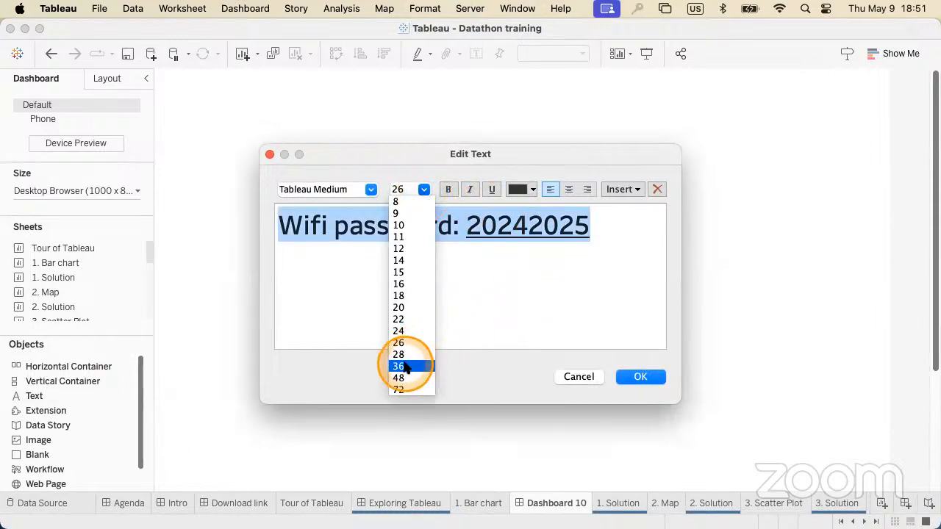
click(409, 367)
click(637, 377)
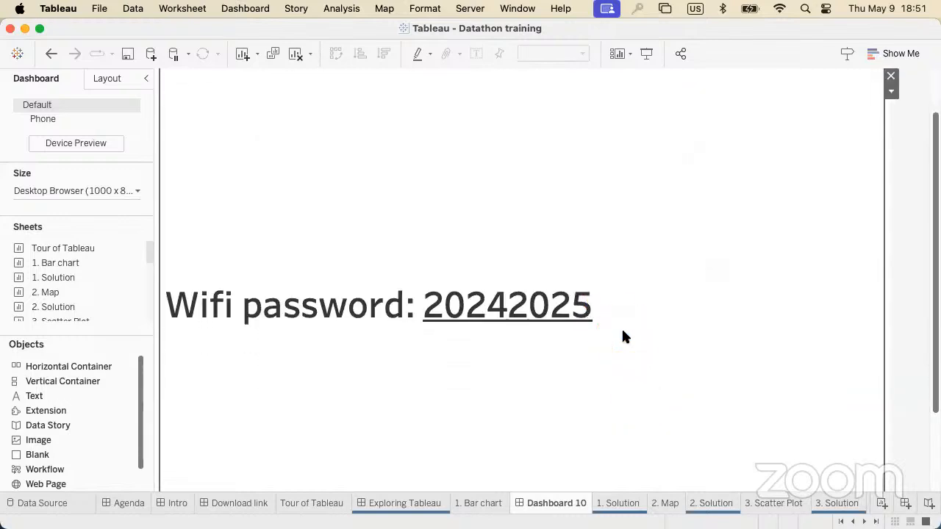
Rewrite the text as 'Wifi: Cultural Center Guest' with a capitalized Password line beneath
click(629, 306)
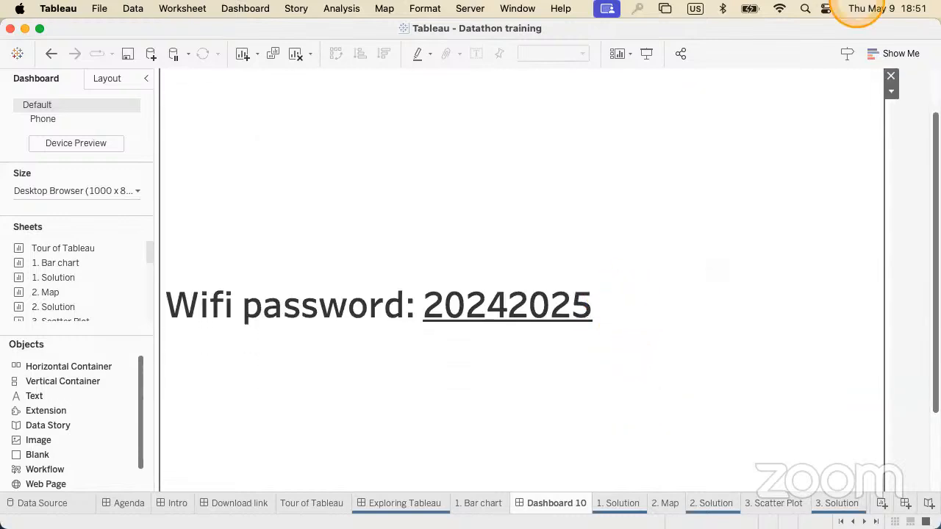
click(779, 8)
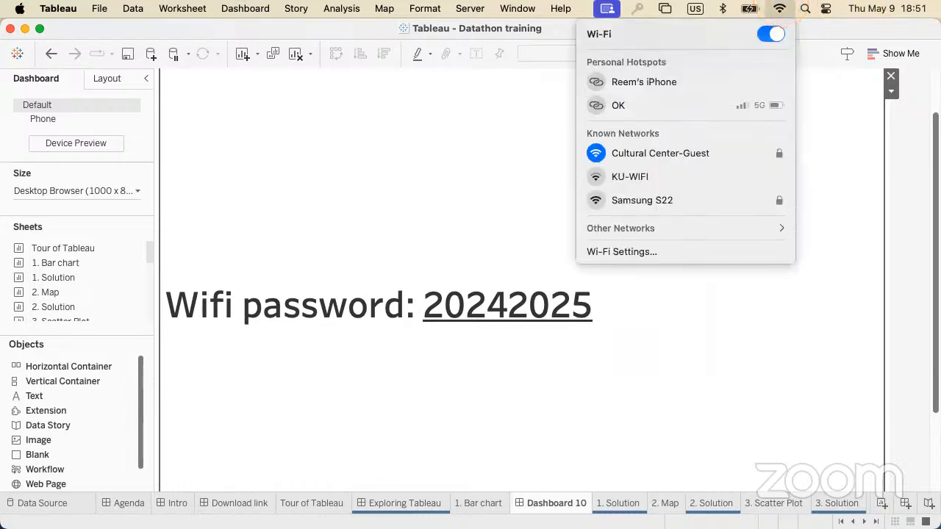
click(779, 8)
double_click(559, 194)
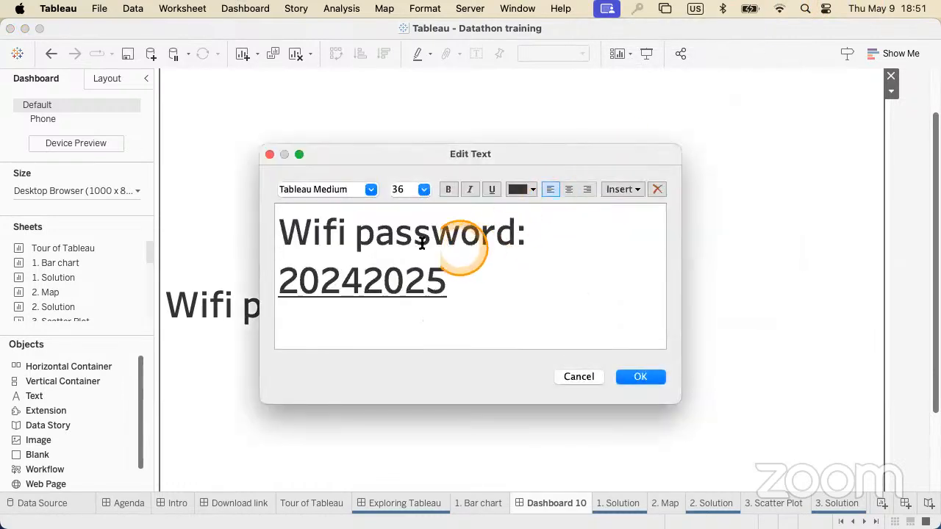
key(Return)
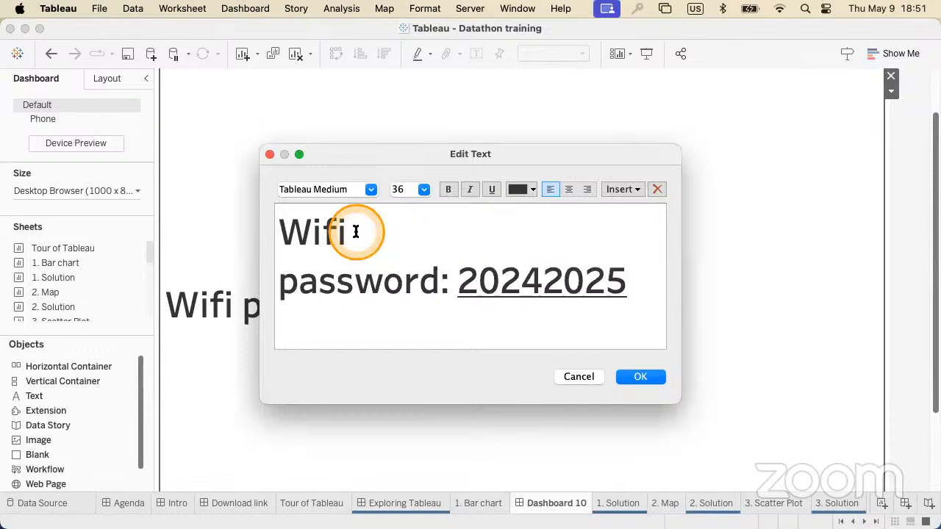
key(Right)
key(BackSpace)
text(P)
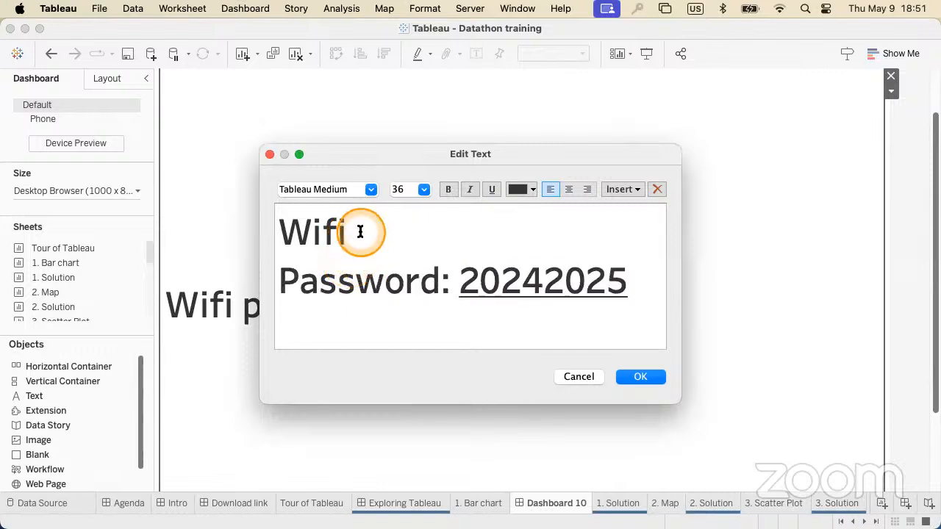
click(360, 231)
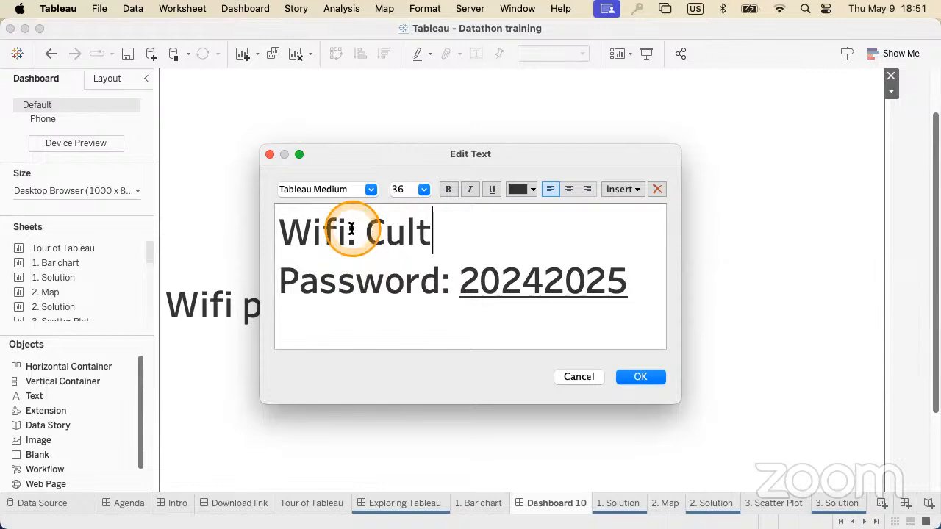
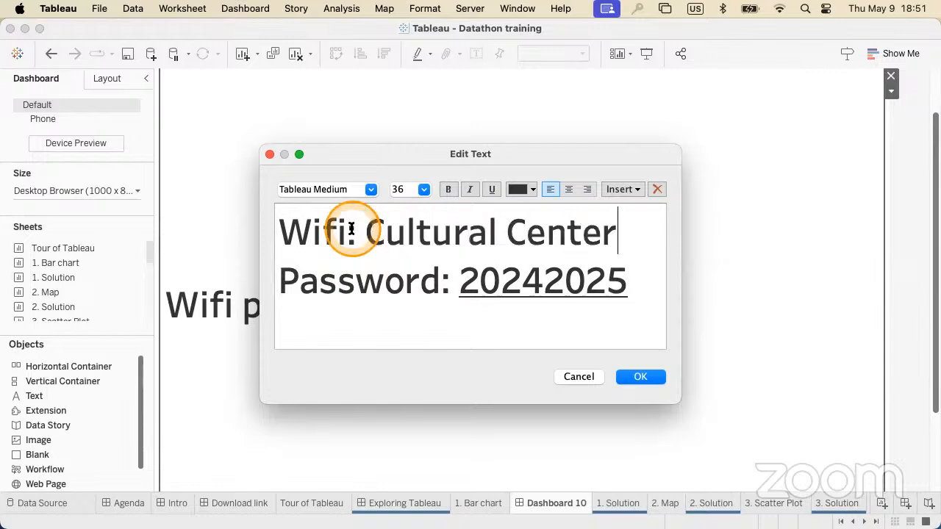
key(Return)
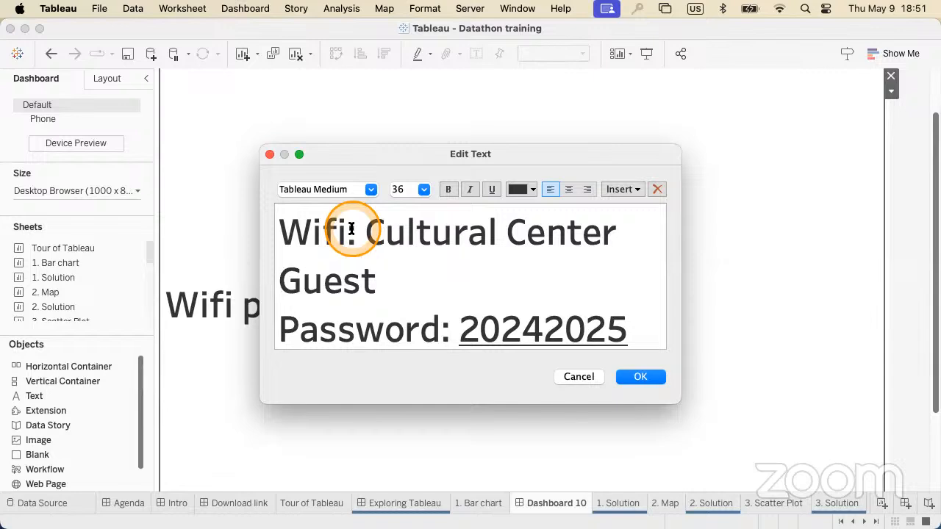
Set the wifi text to size 28 and center both lines
key(super+a)
click(425, 189)
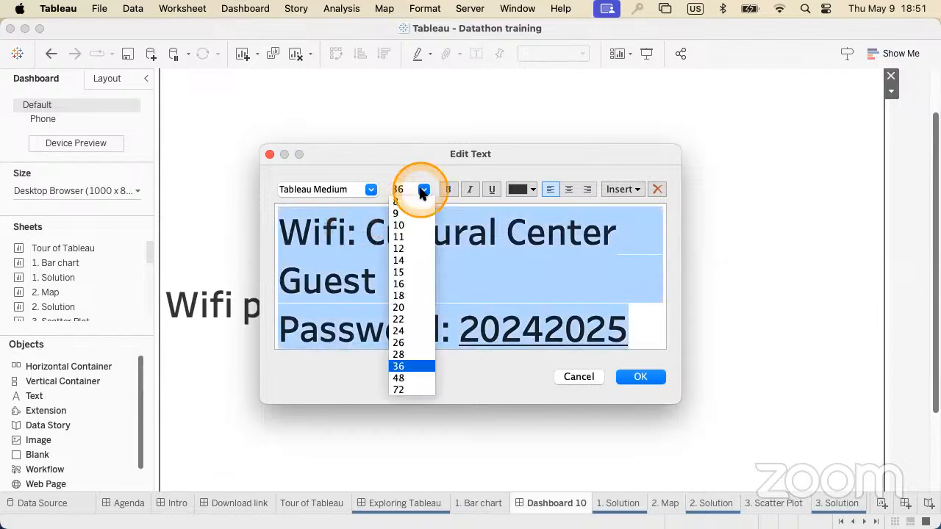
click(406, 355)
click(634, 376)
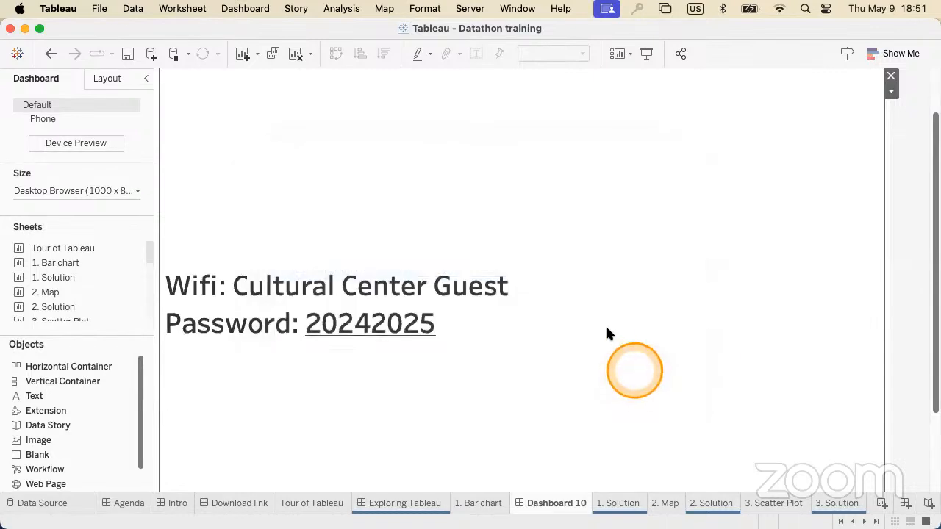
double_click(567, 325)
click(594, 241)
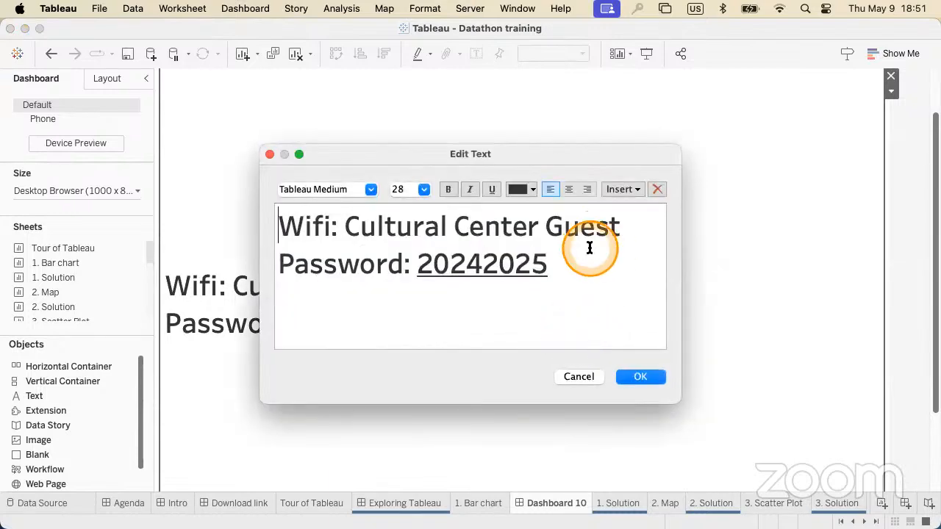
key(super+a)
click(568, 189)
click(634, 373)
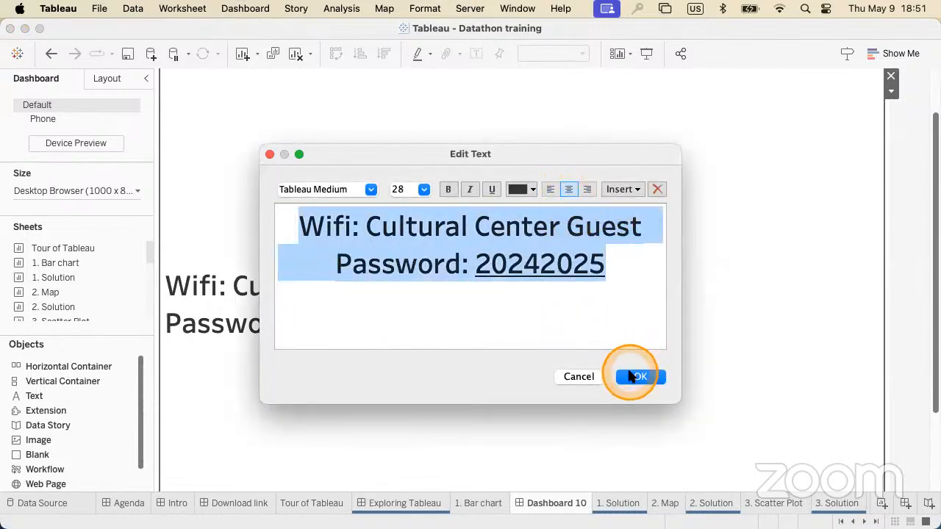
click(647, 53)
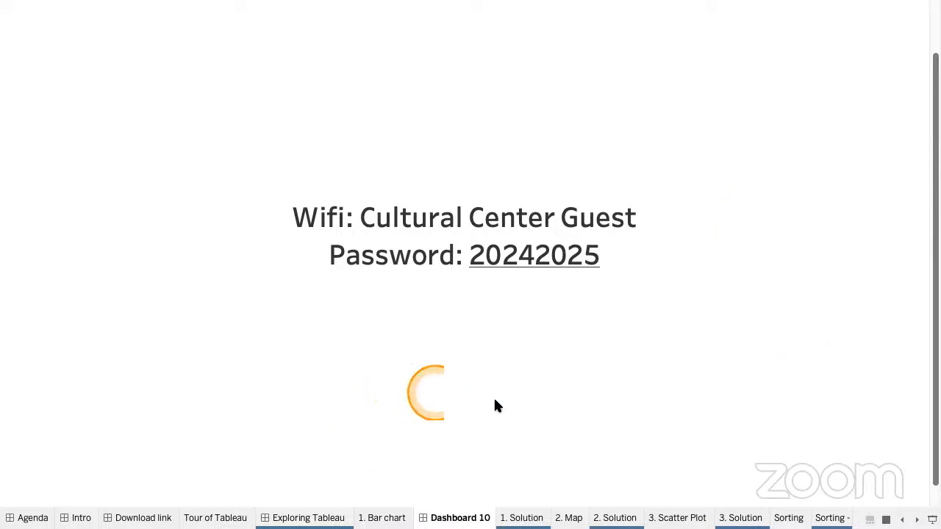
Exit presentation mode after displaying the guest wifi dashboard full-screen
key(Escape)
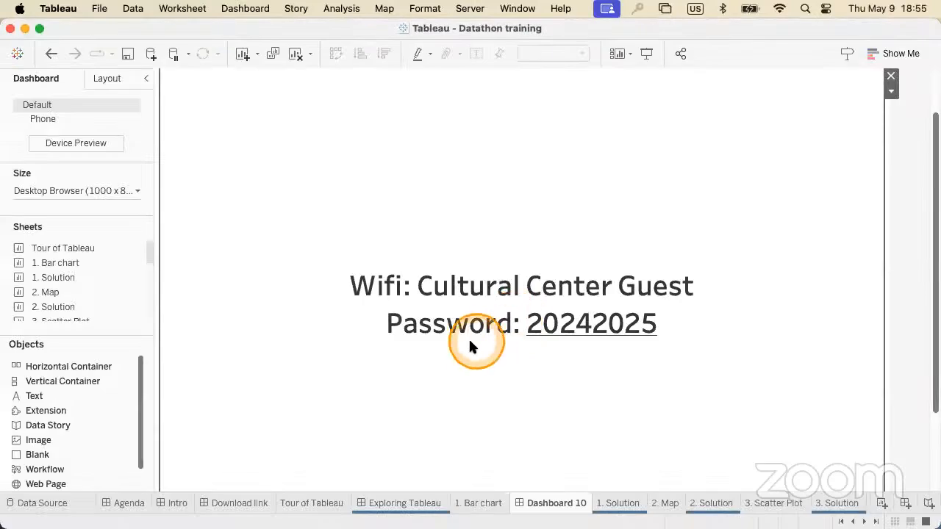
Return to the Tableau workbook window and create a new blank workbook
key(ctrl+Up)
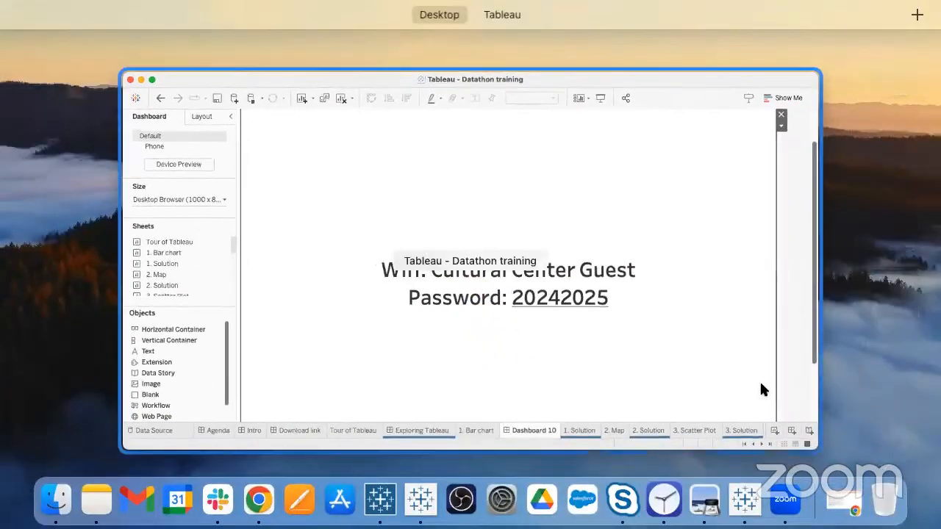
click(608, 297)
click(99, 9)
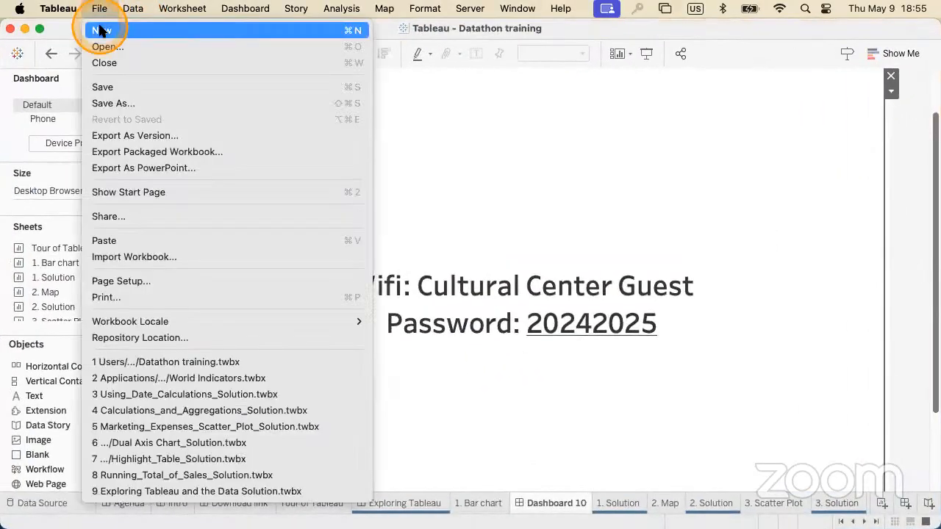
click(101, 31)
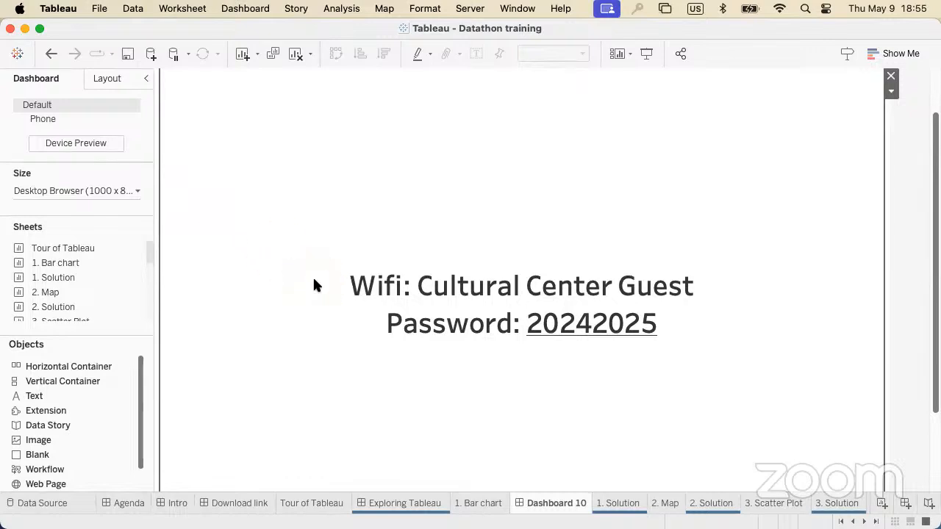
key(super+n)
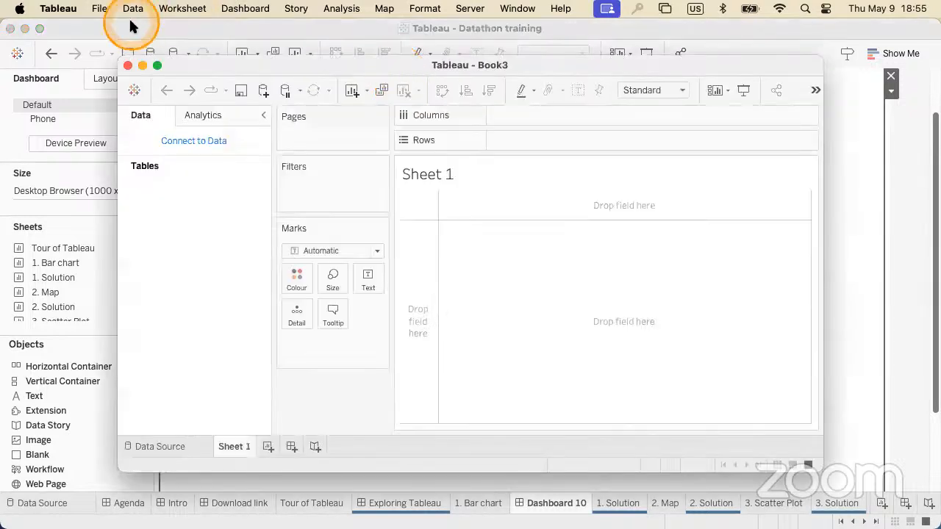
Close the empty Book3, open a blank Sheet 1 in Book4, and minimize Book4
click(98, 9)
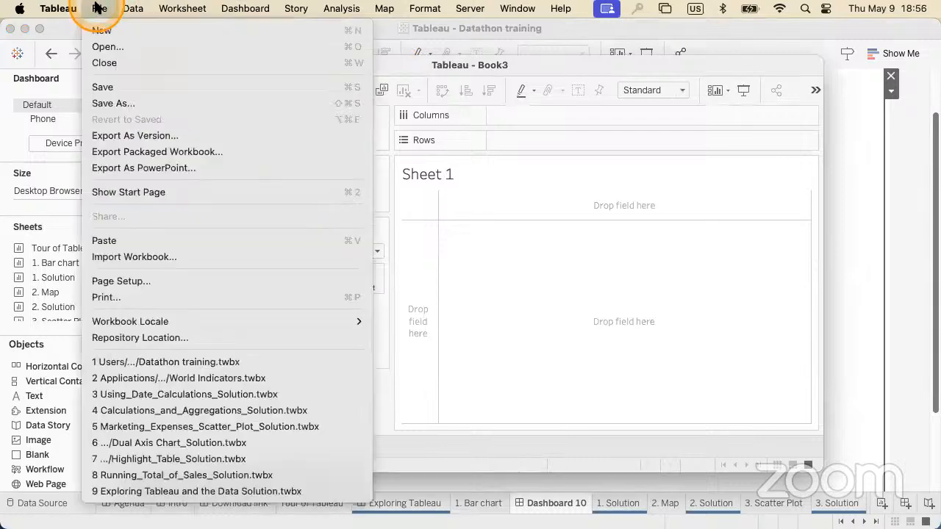
click(105, 63)
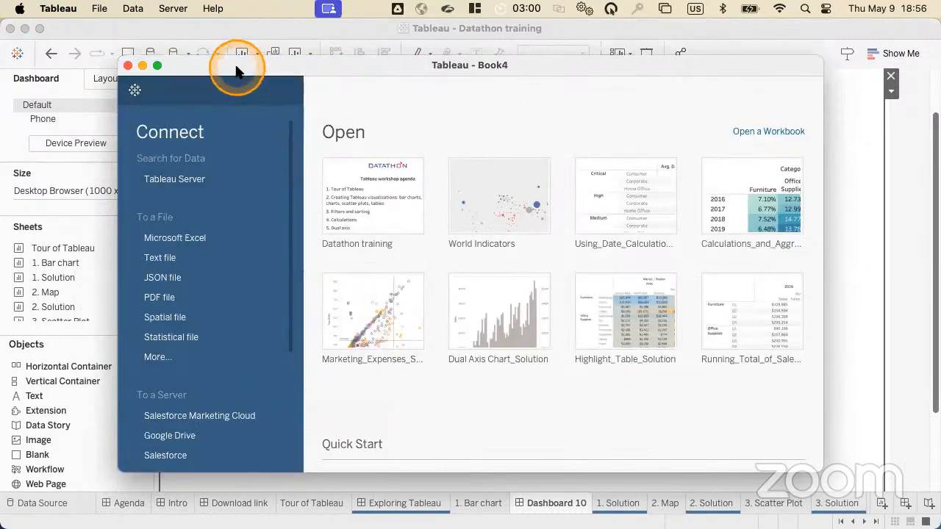
double_click(235, 70)
scroll(154, 334, down, 5)
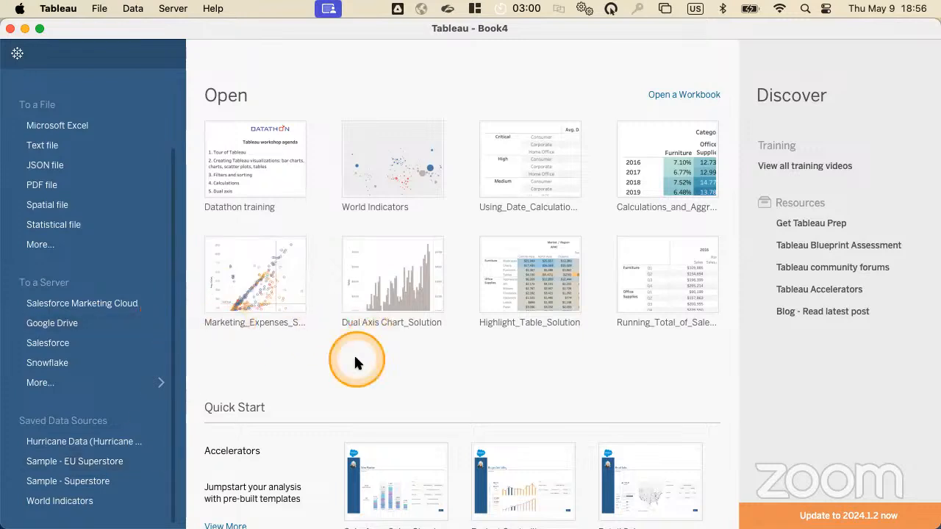
key(super+2)
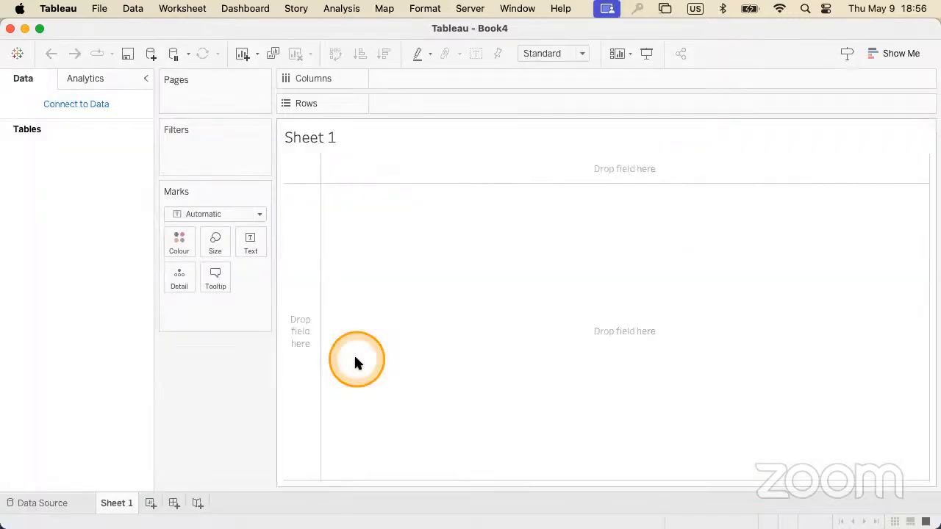
click(25, 29)
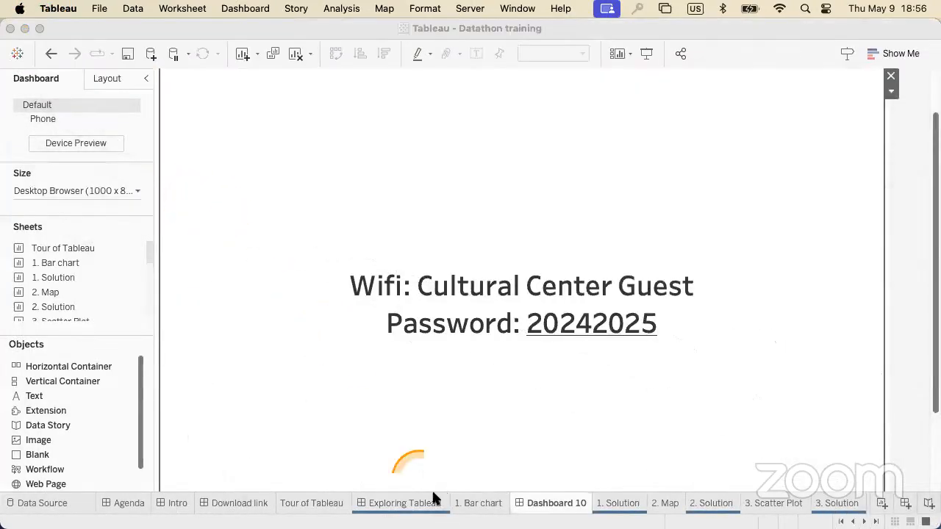
click(259, 502)
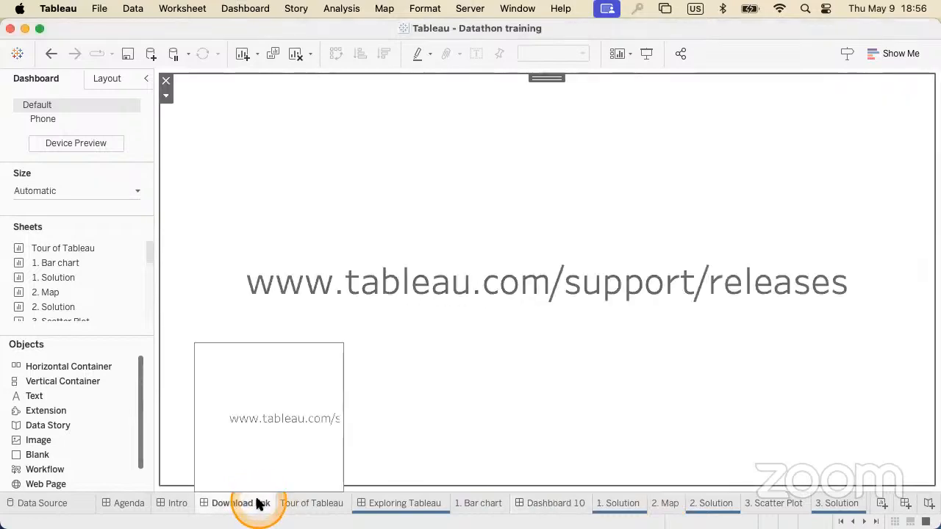
double_click(336, 406)
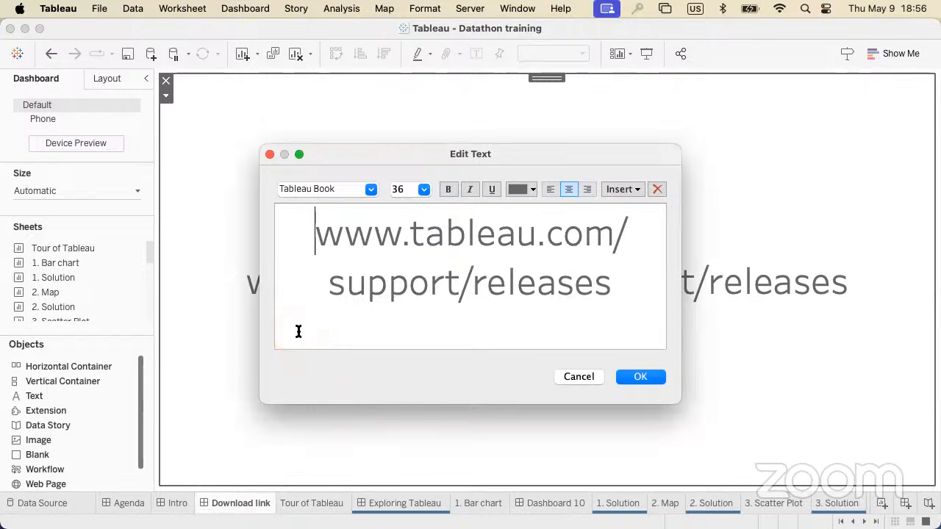
key(Return)
key(shift+Up)
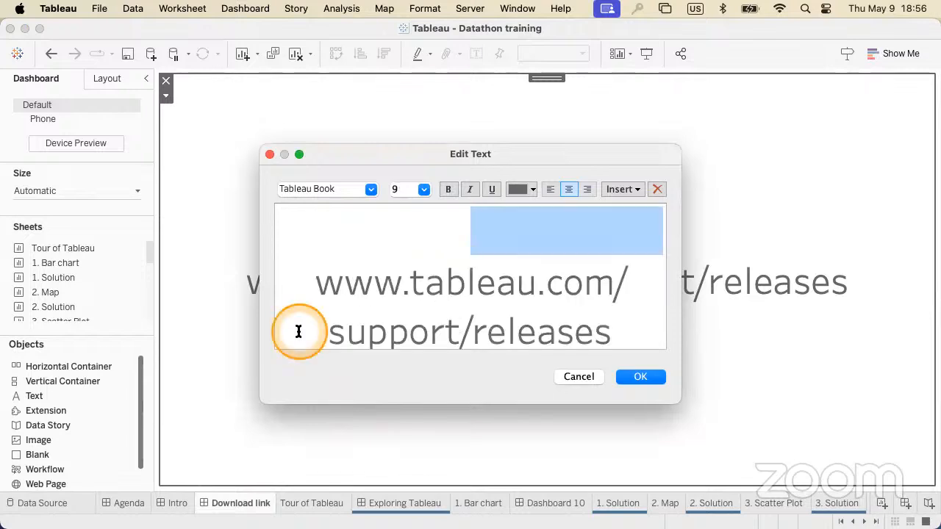
click(362, 257)
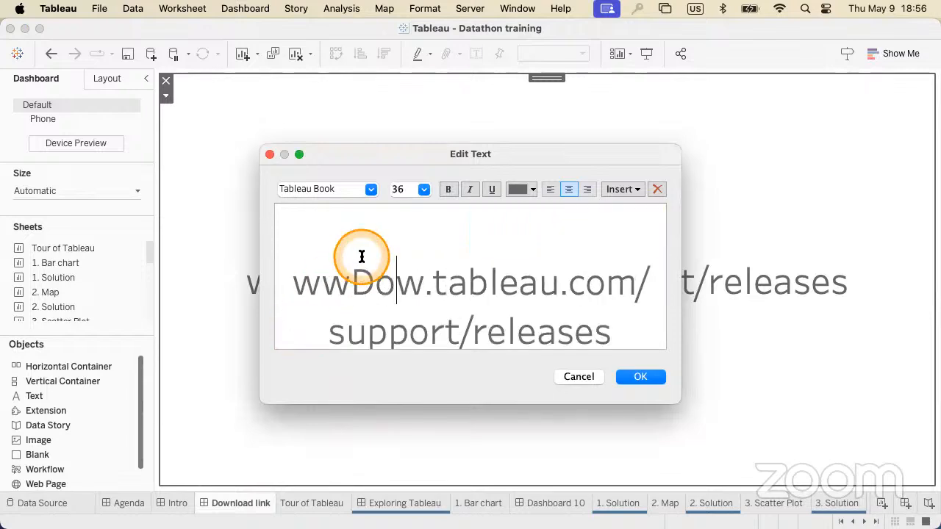
text(D)
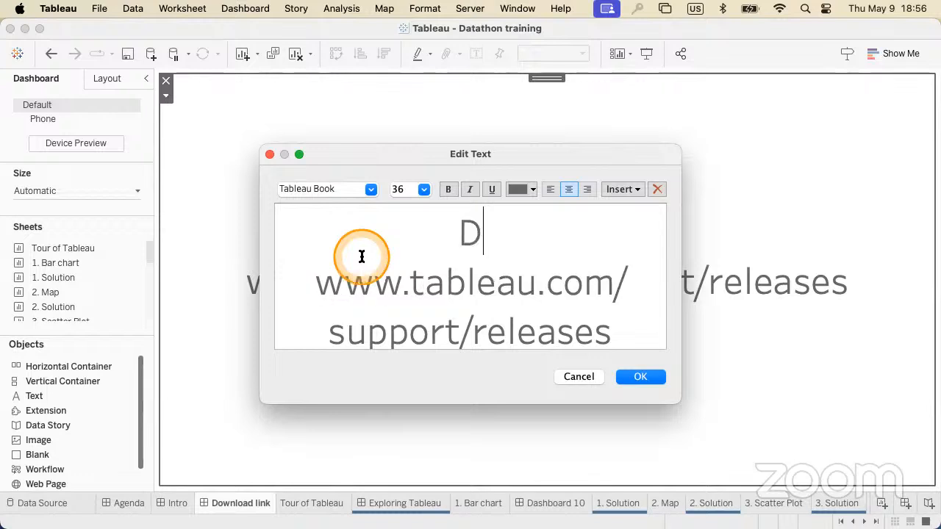
text(ownload Tabl)
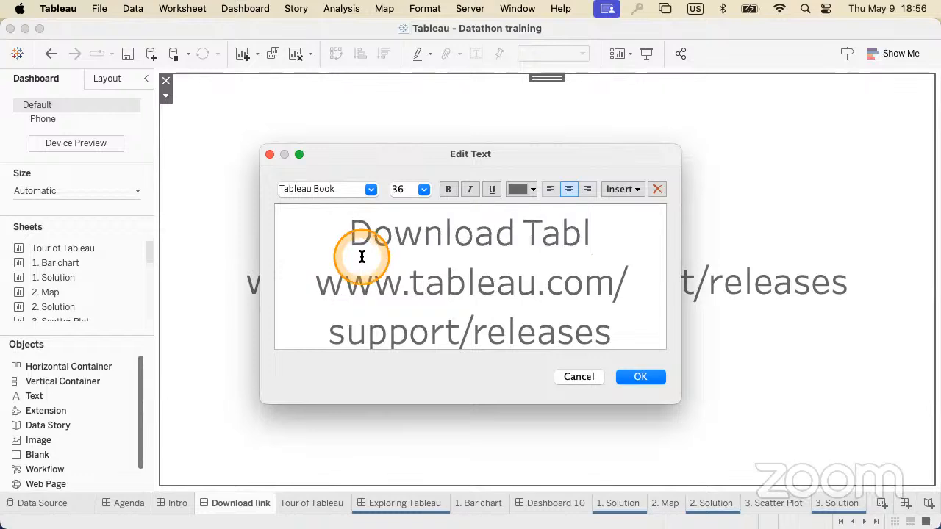
text(eau Desktop)
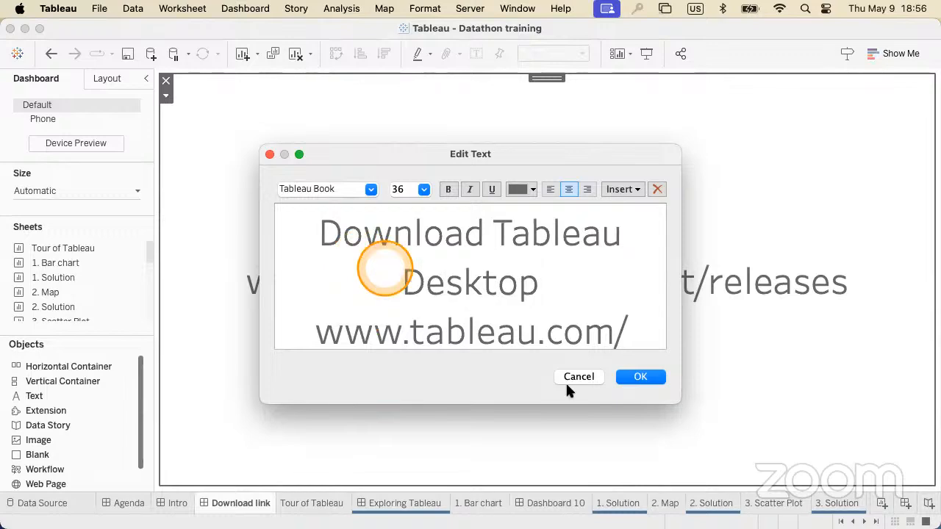
click(639, 377)
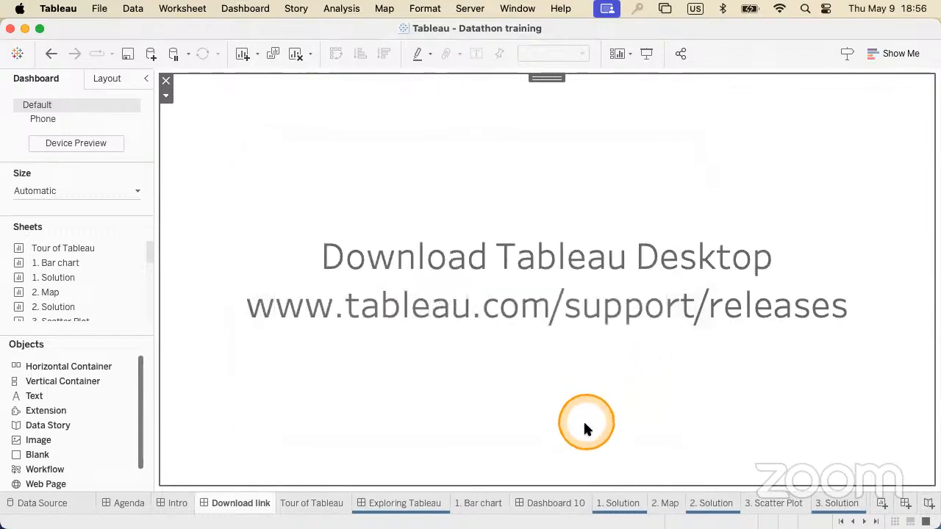
click(649, 53)
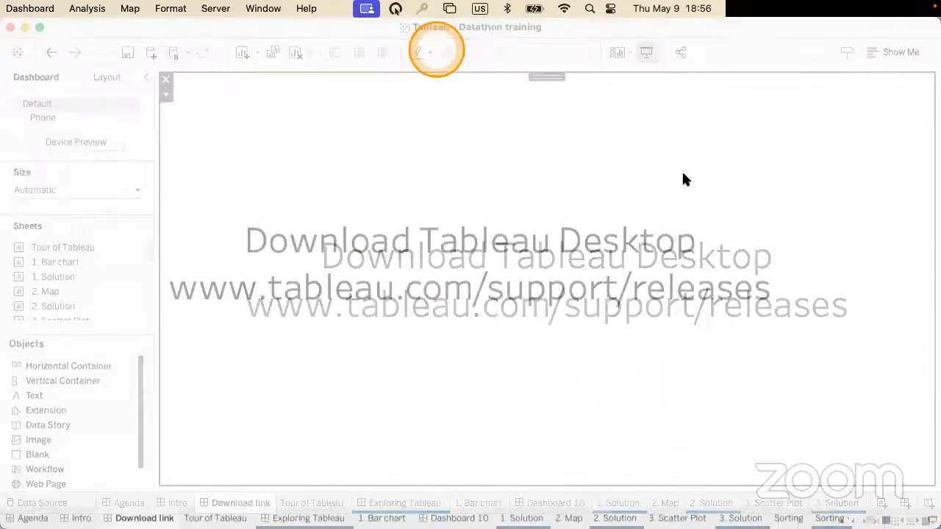
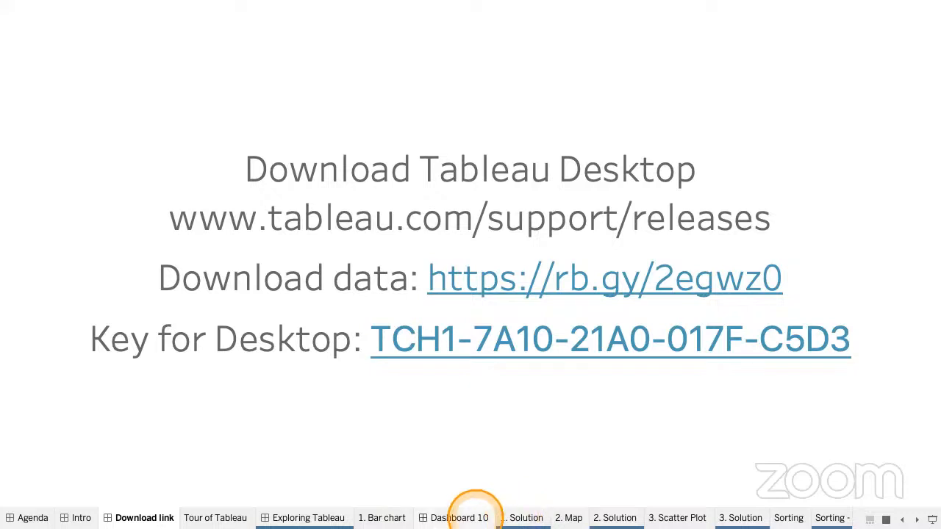
Switch to the empty '1. Bar chart' worksheet from the download-link slide
click(381, 517)
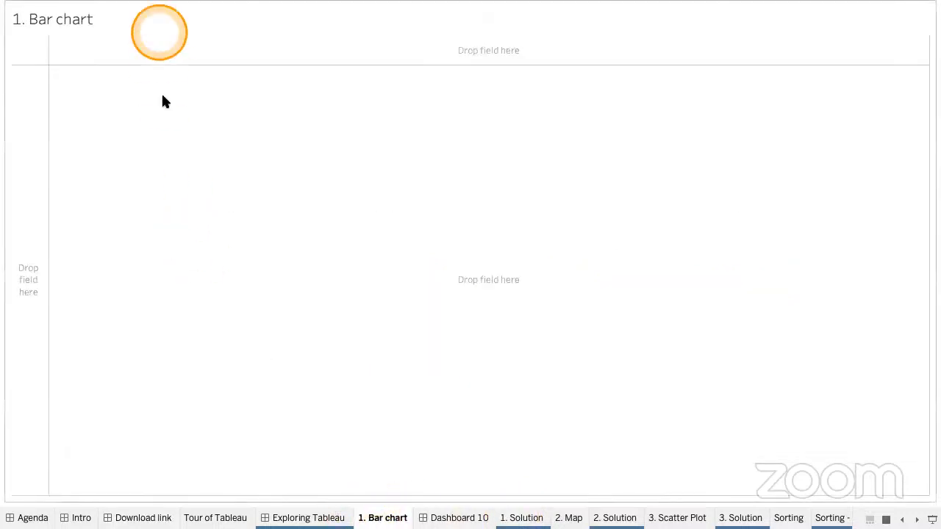
Exit presentation mode and bring the blank Book4 workbook to the front via Mission Control
key(Escape)
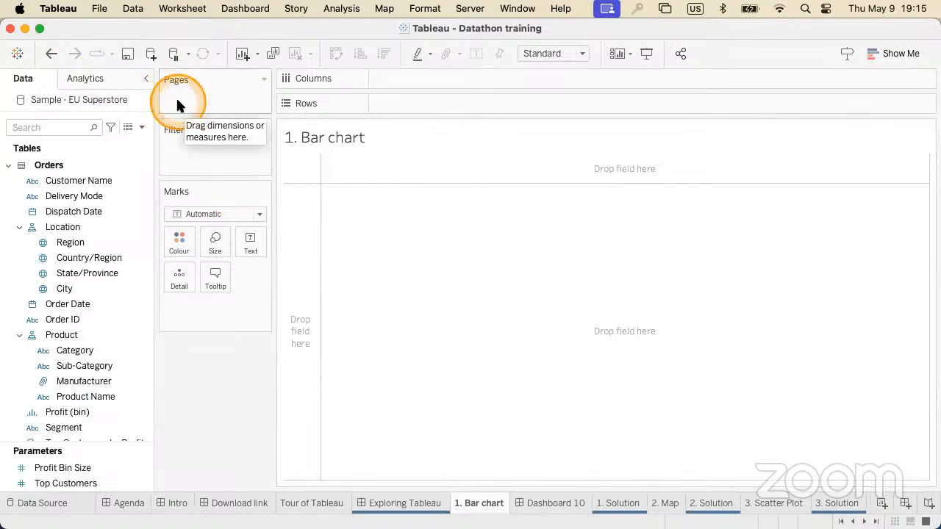
click(170, 78)
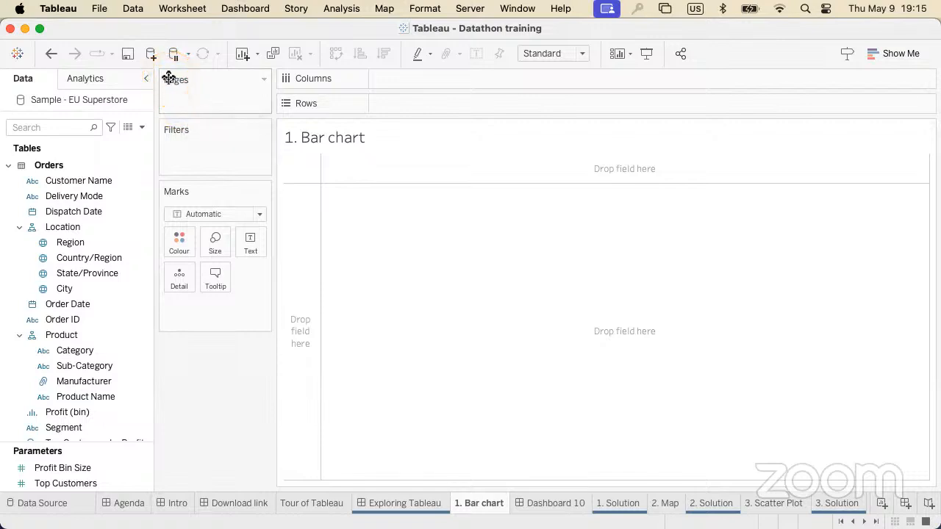
key(ctrl+Up)
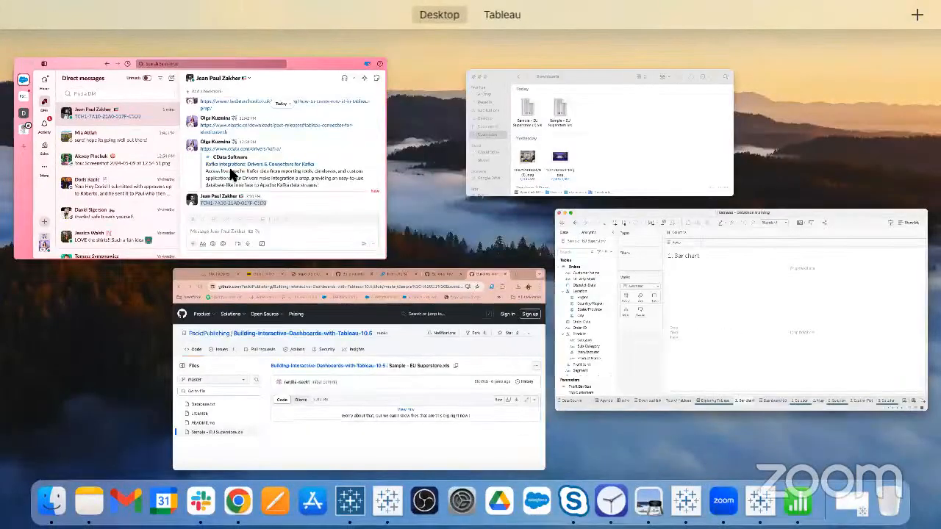
click(844, 514)
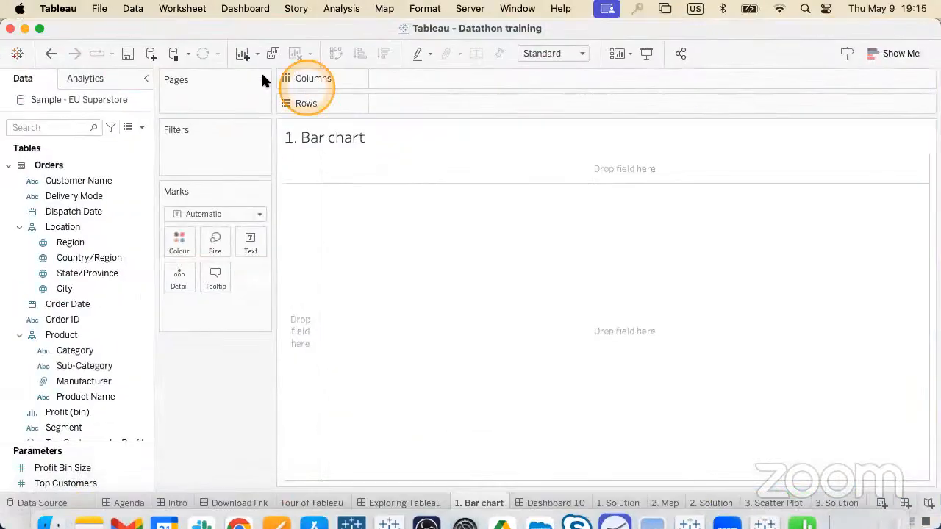
click(100, 8)
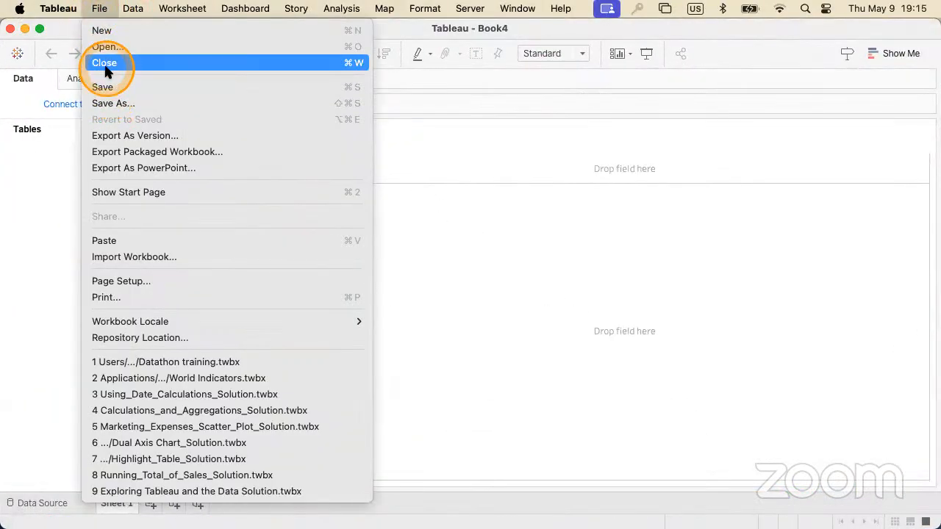
Close Book4 and connect to Sample - EU Superstore.xls in 2024.1 > en_GB-EU
click(104, 62)
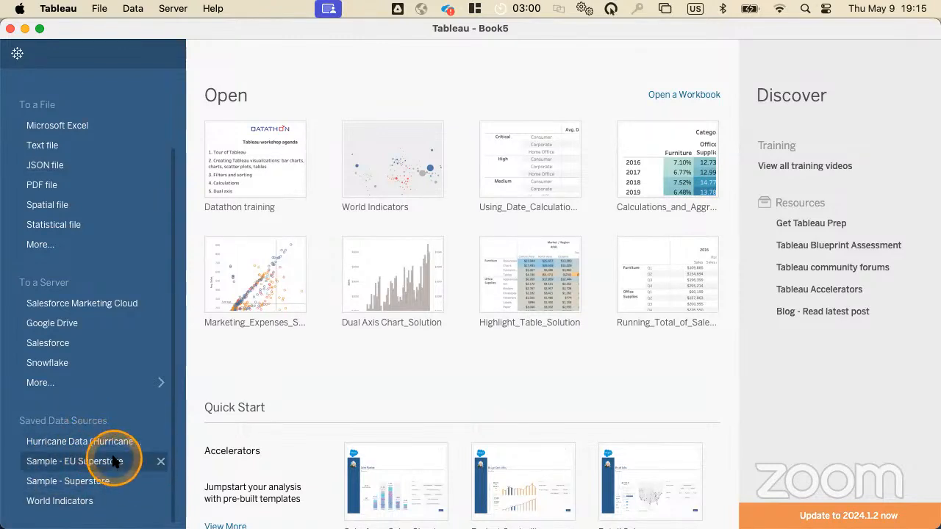
click(116, 125)
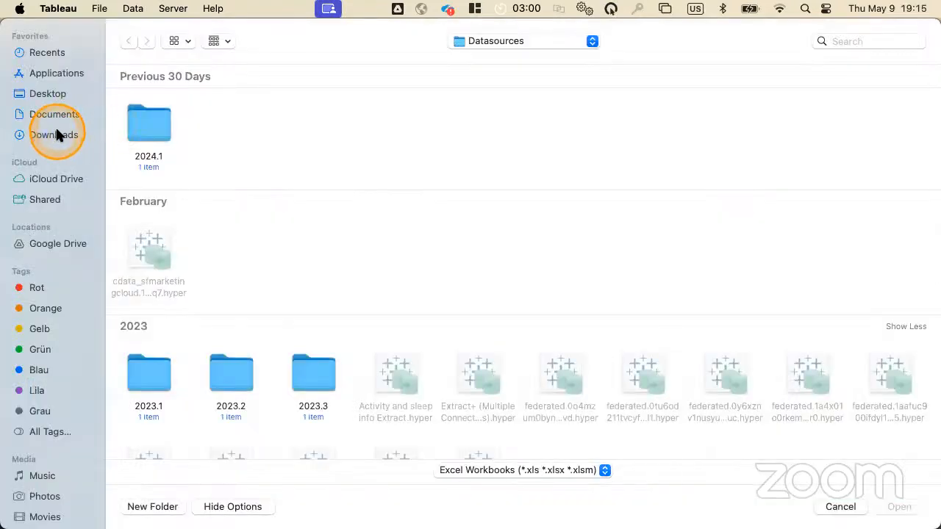
double_click(152, 120)
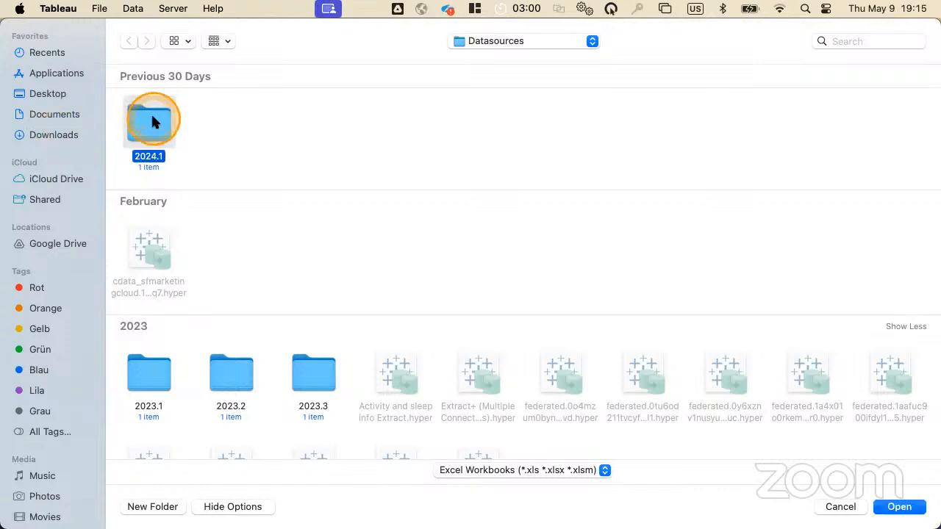
double_click(156, 118)
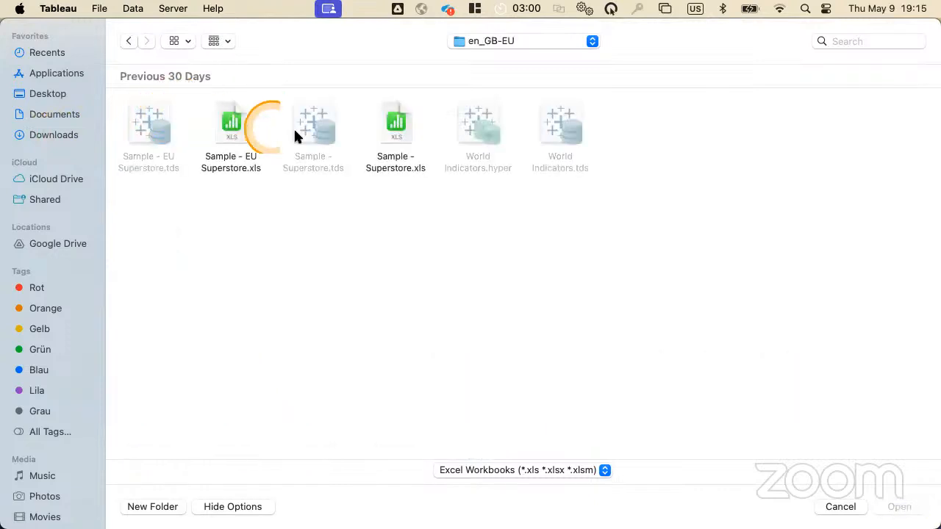
double_click(238, 122)
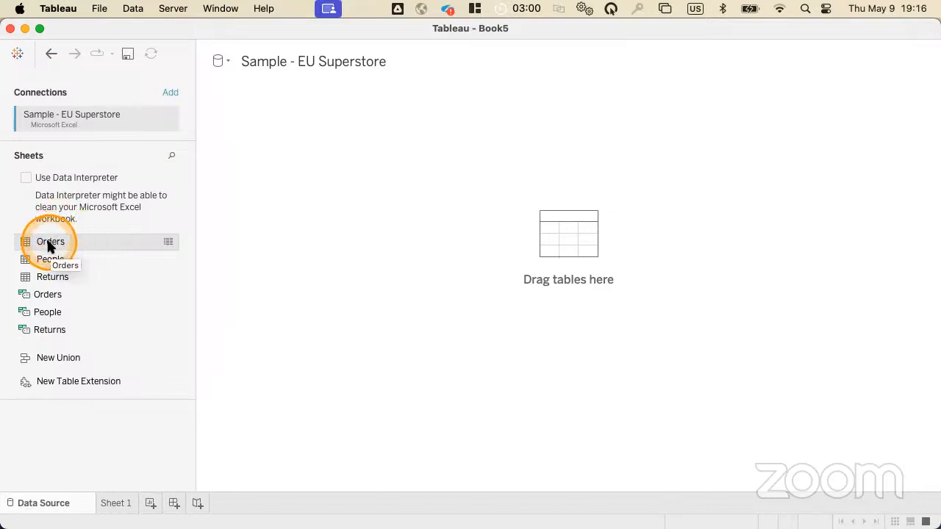
Place Orders on the canvas and relate People and Returns to it, Returns on Order ID
drag(49, 245, 310, 156)
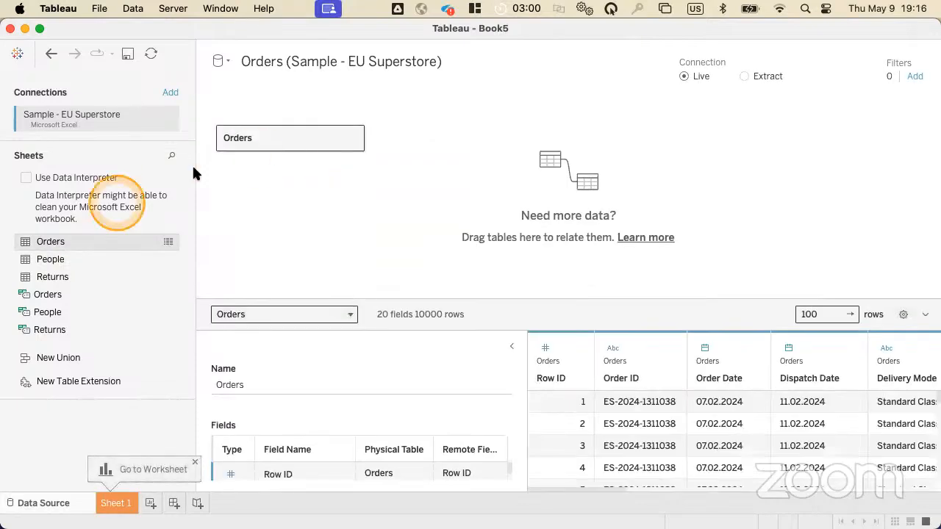
drag(54, 265, 505, 107)
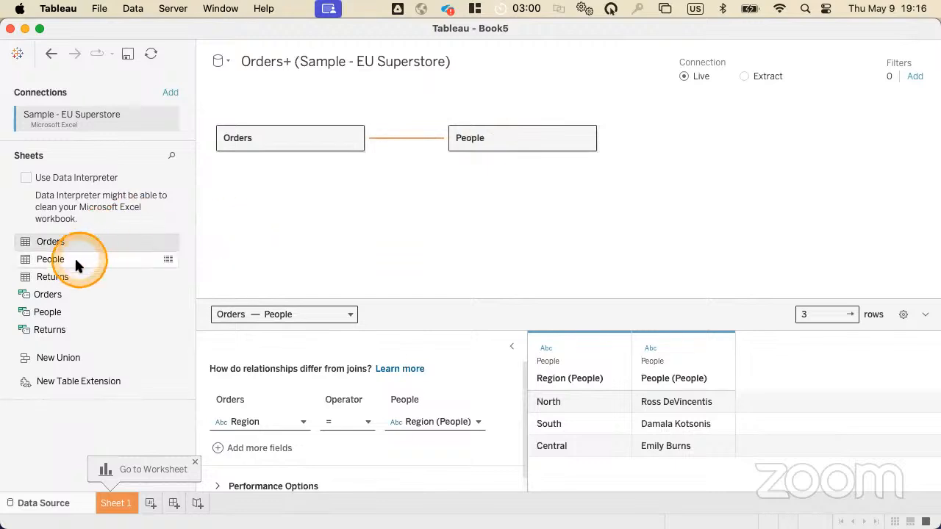
drag(67, 274, 432, 228)
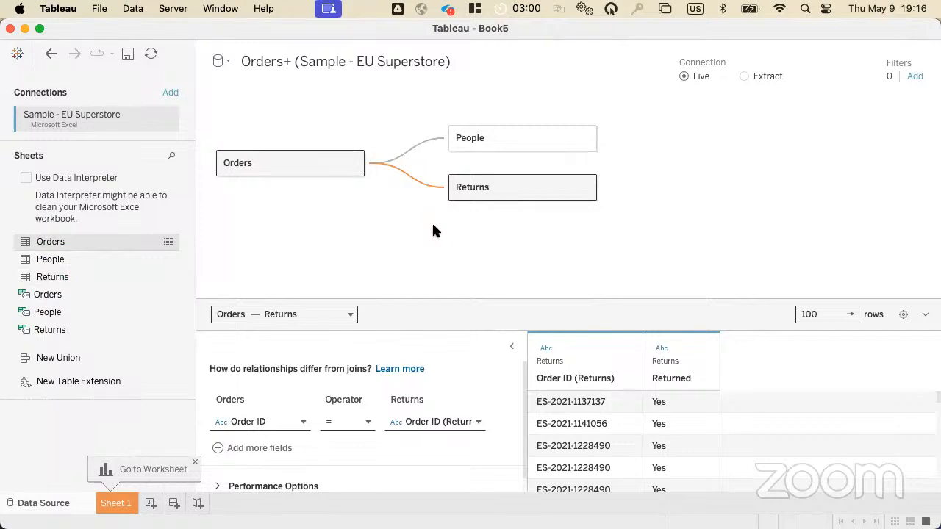
click(521, 215)
click(297, 190)
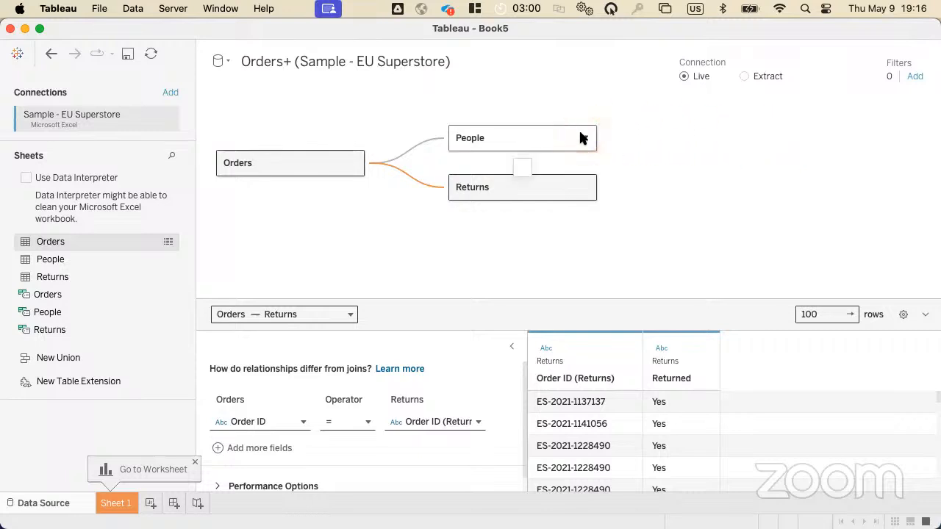
click(542, 153)
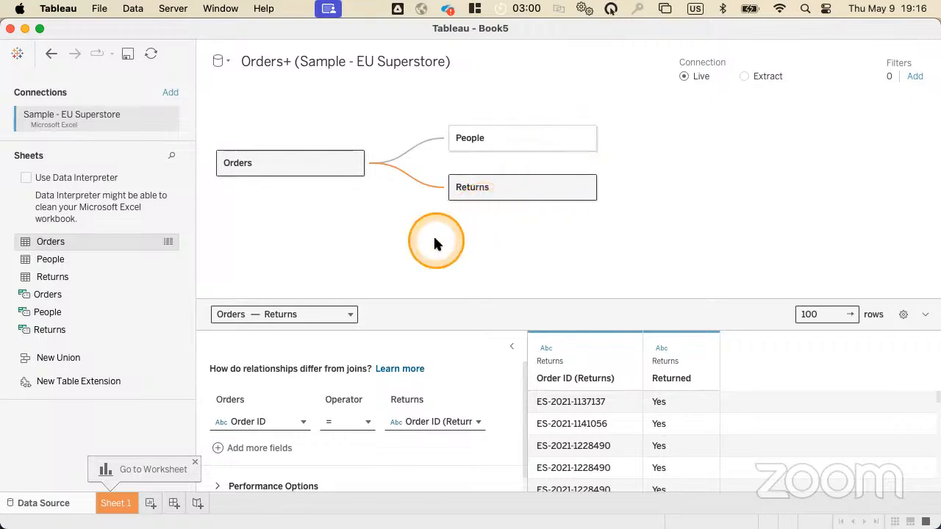
key(ctrl+Up)
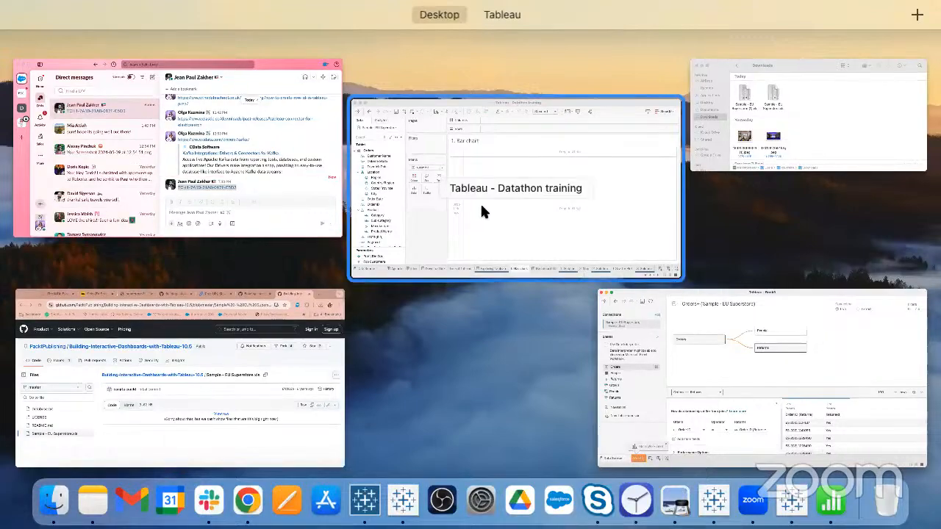
click(482, 208)
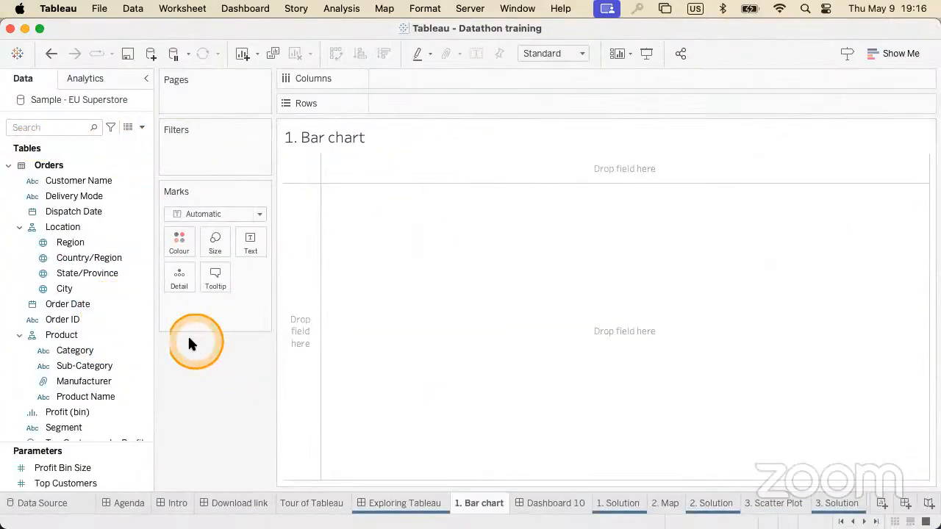
click(174, 292)
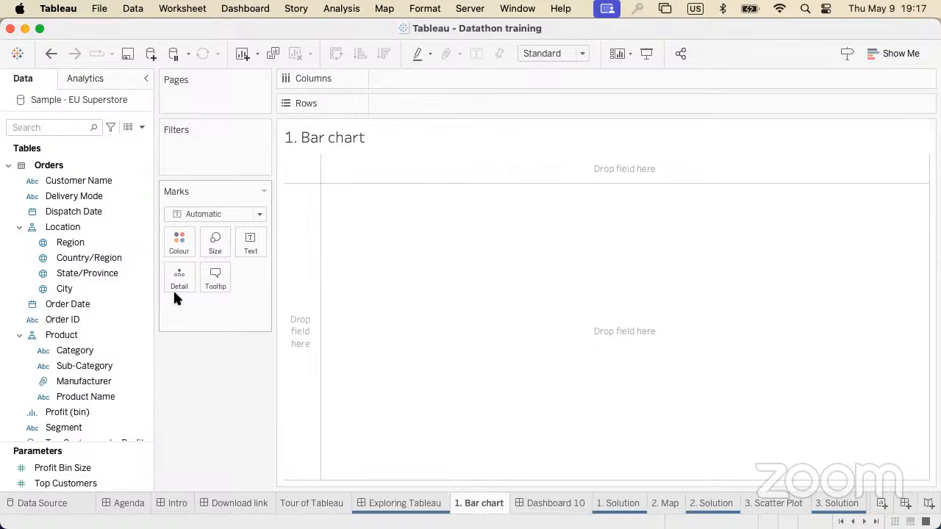
click(124, 276)
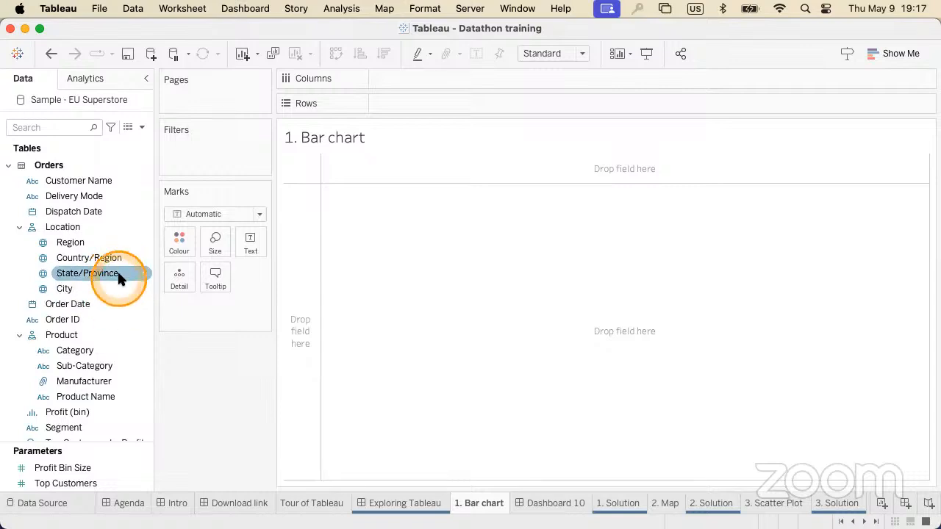
click(121, 260)
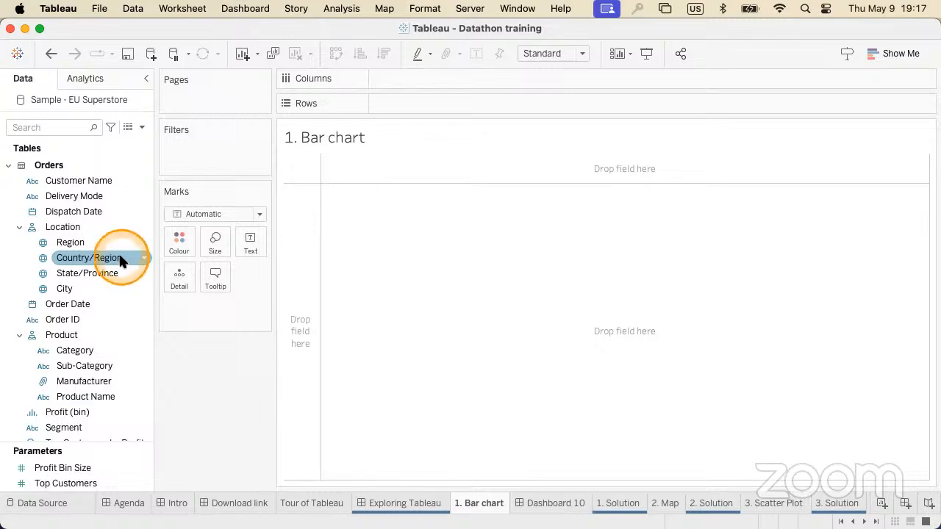
scroll(119, 269, down, 1)
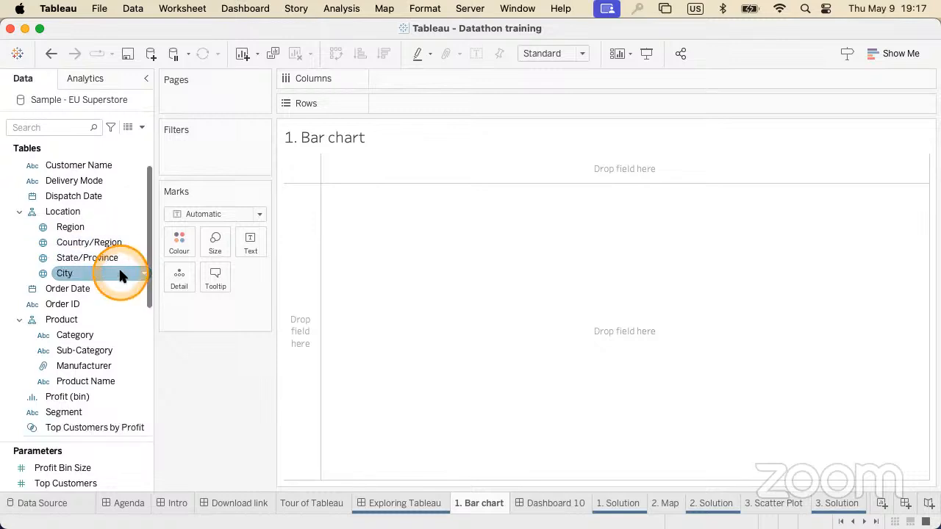
scroll(120, 274, up, 1)
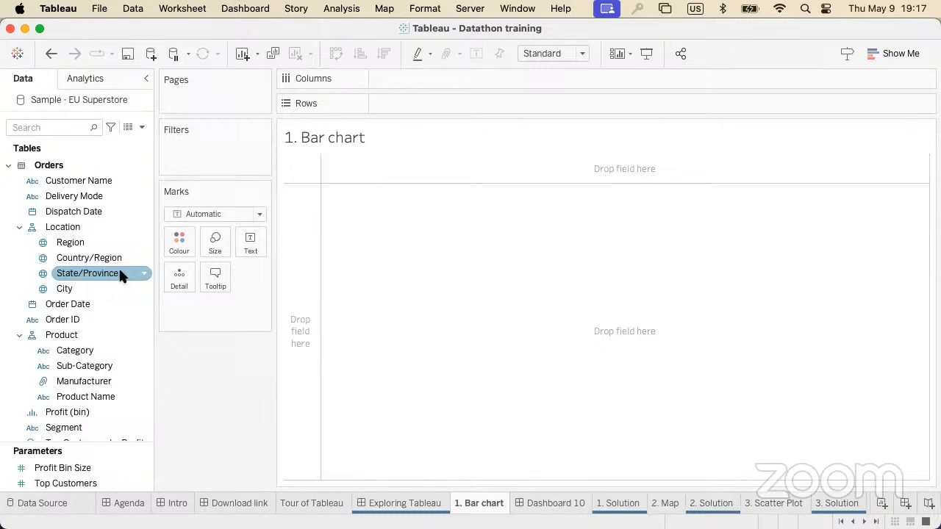
click(121, 243)
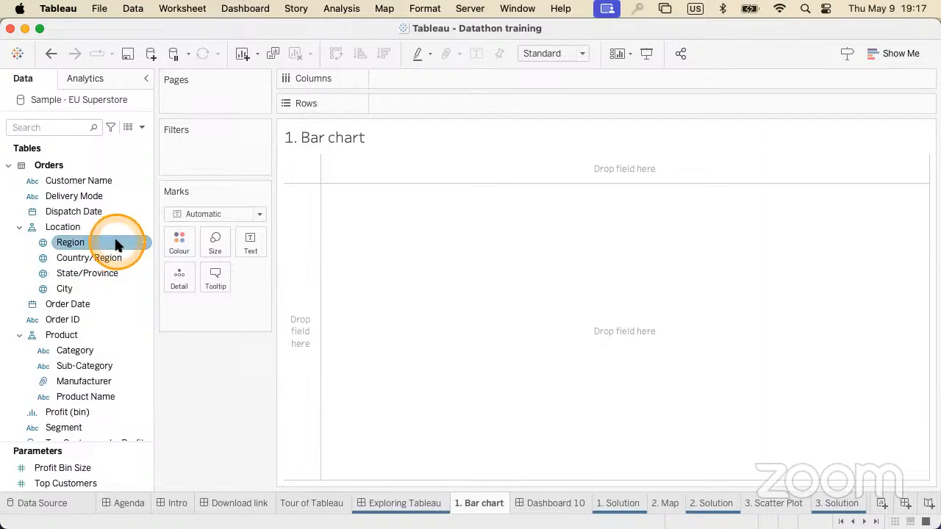
click(123, 278)
click(126, 242)
click(122, 259)
click(114, 289)
click(105, 350)
scroll(104, 348, down, 2)
click(104, 350)
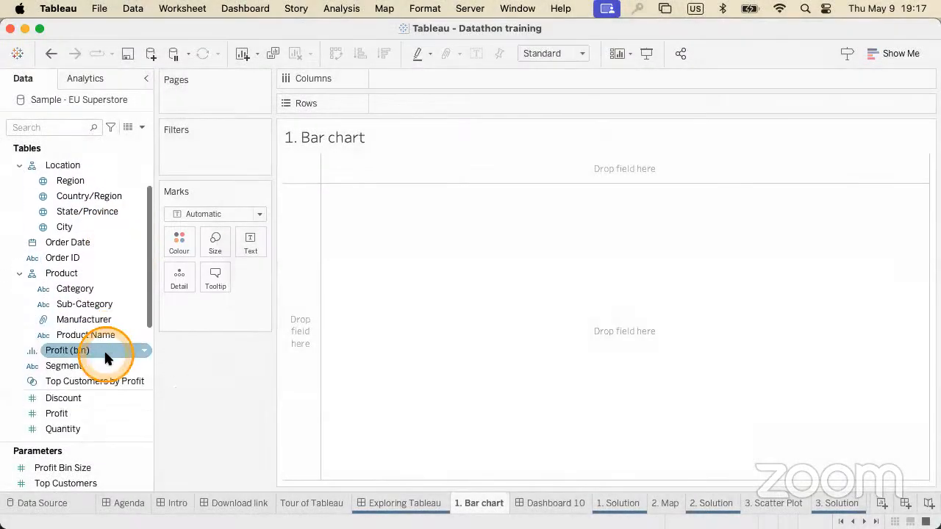
click(108, 288)
click(110, 304)
click(110, 319)
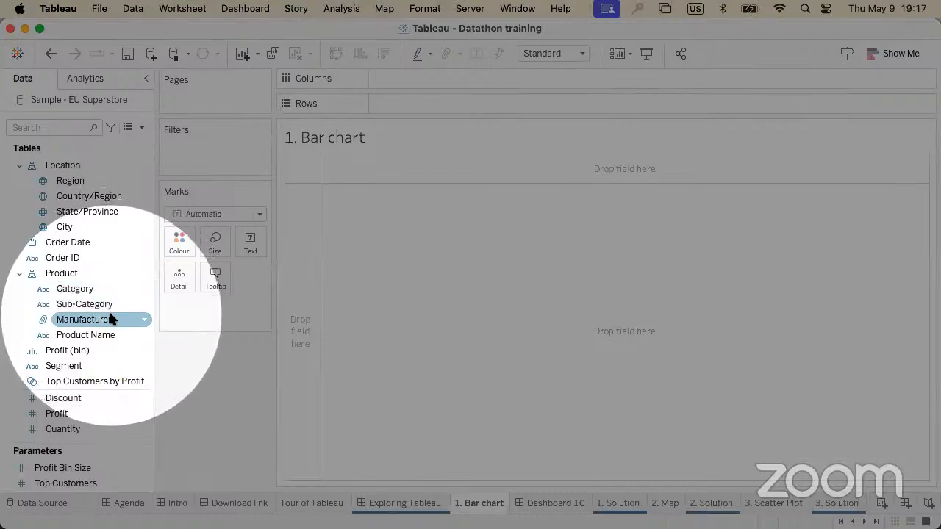
click(111, 335)
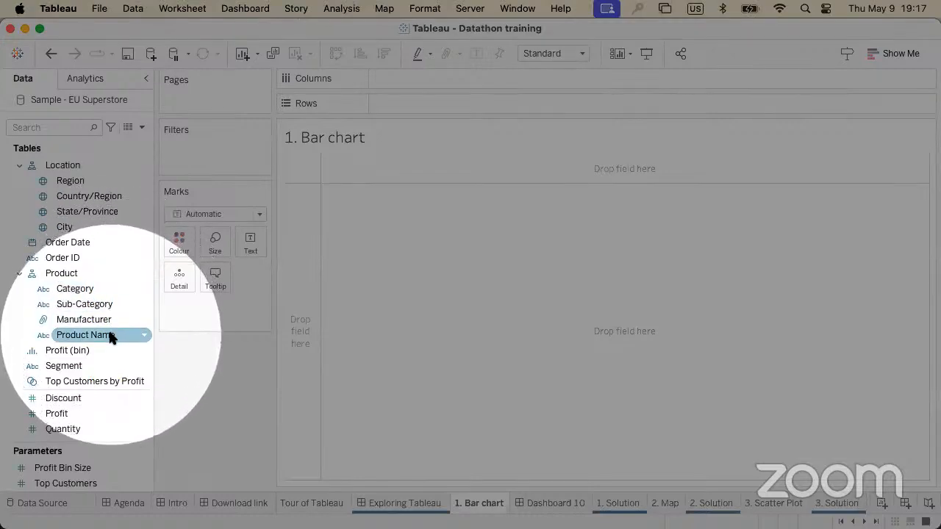
click(105, 350)
click(109, 365)
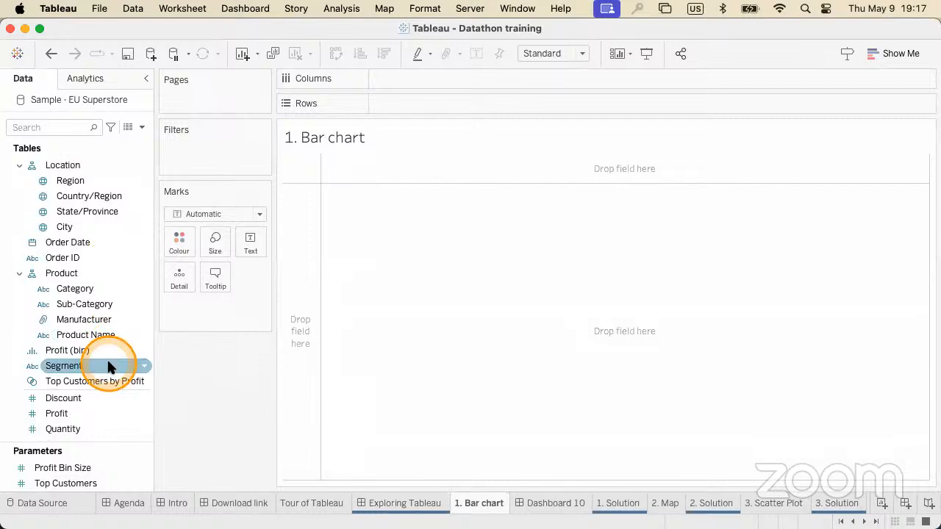
click(110, 349)
click(106, 319)
scroll(108, 319, down, 3)
click(111, 321)
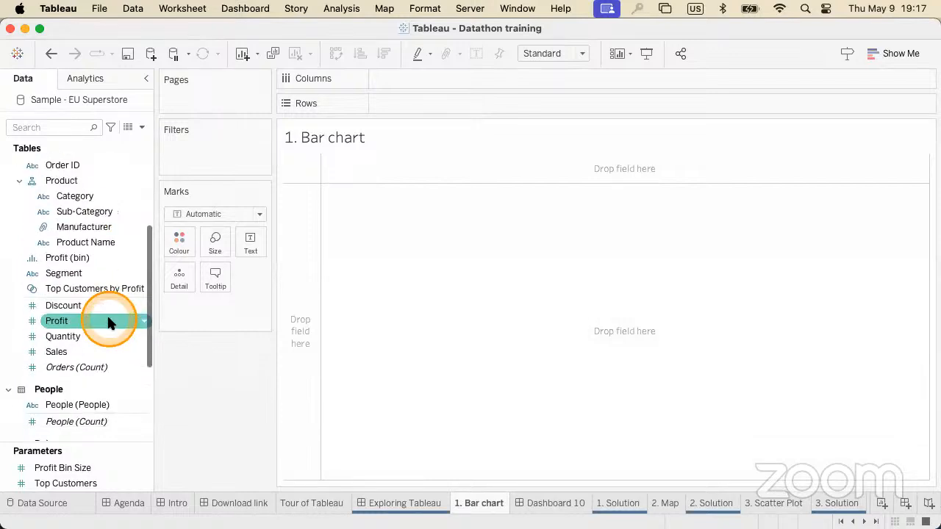
click(108, 338)
click(109, 321)
click(108, 339)
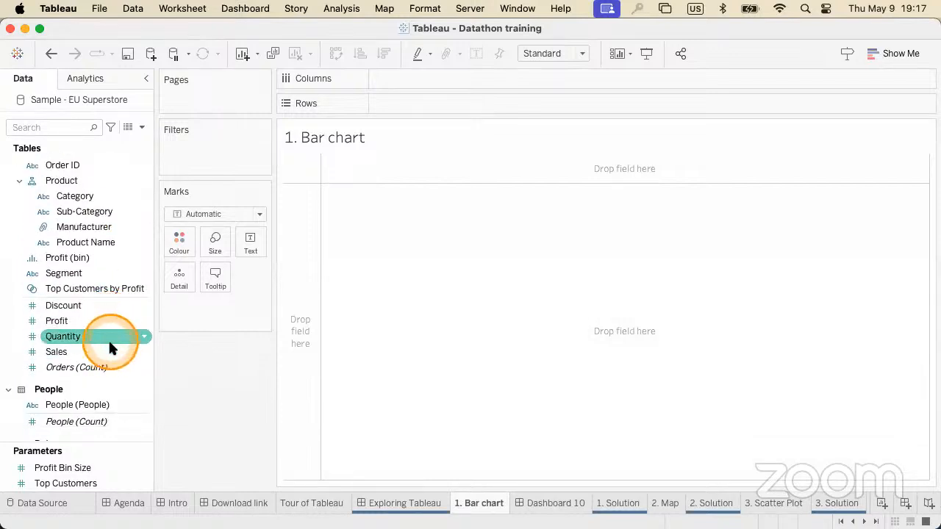
click(109, 349)
click(115, 306)
click(114, 320)
click(115, 336)
scroll(113, 334, up, 5)
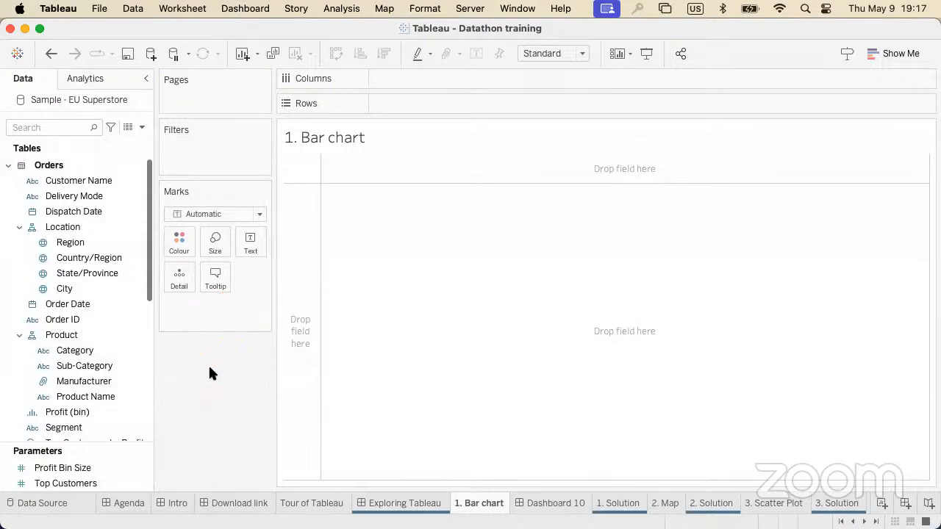
click(109, 335)
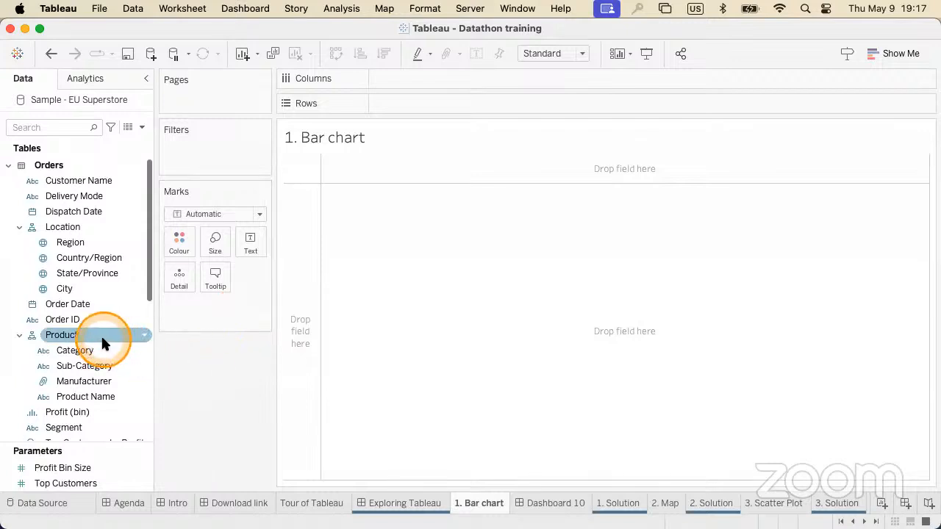
click(81, 353)
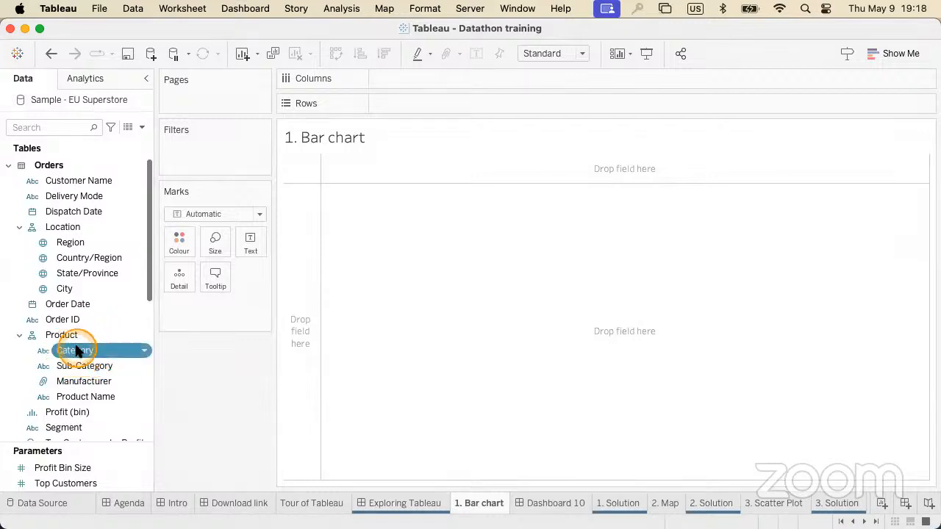
Put Category on Rows, listing Furniture, Office Supplies and Technology
drag(76, 350, 393, 105)
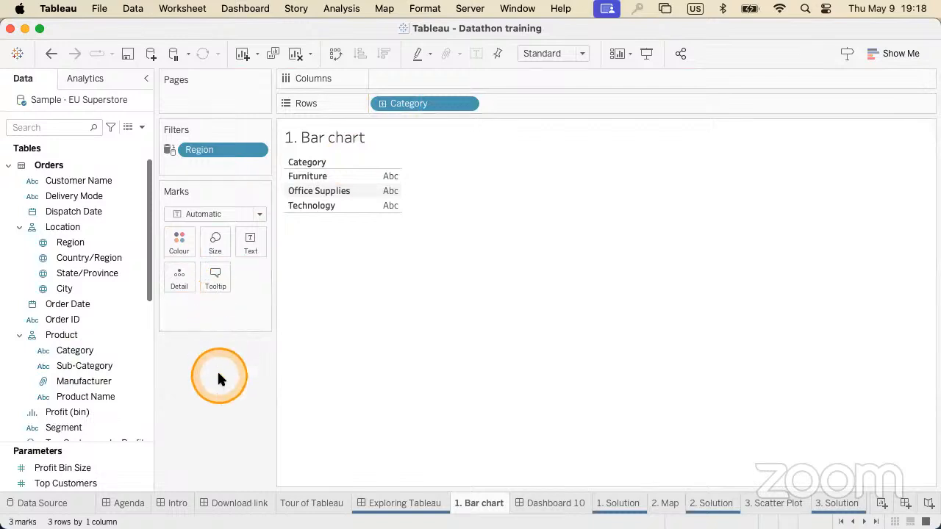
click(368, 108)
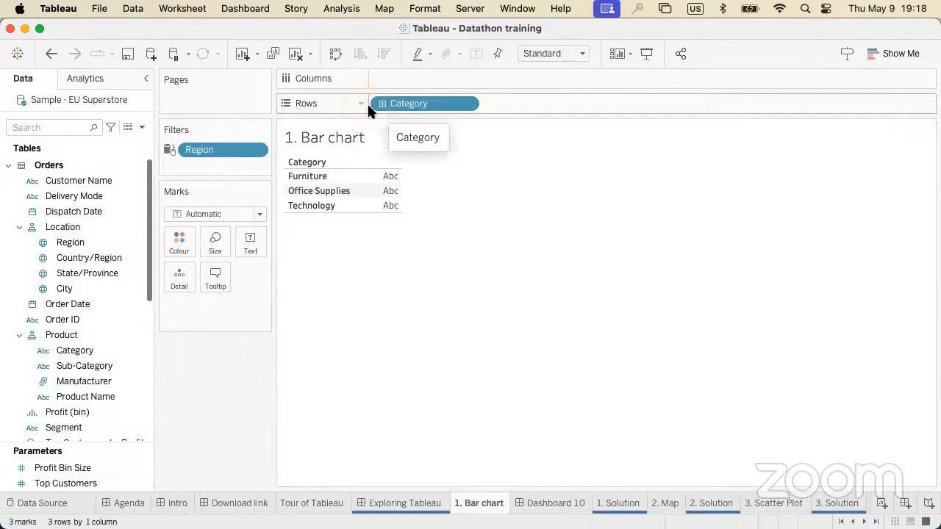
scroll(86, 342, down, 2)
Review the Product hierarchy fields, then drag Order ID onto Order Date to start a hierarchy
click(89, 280)
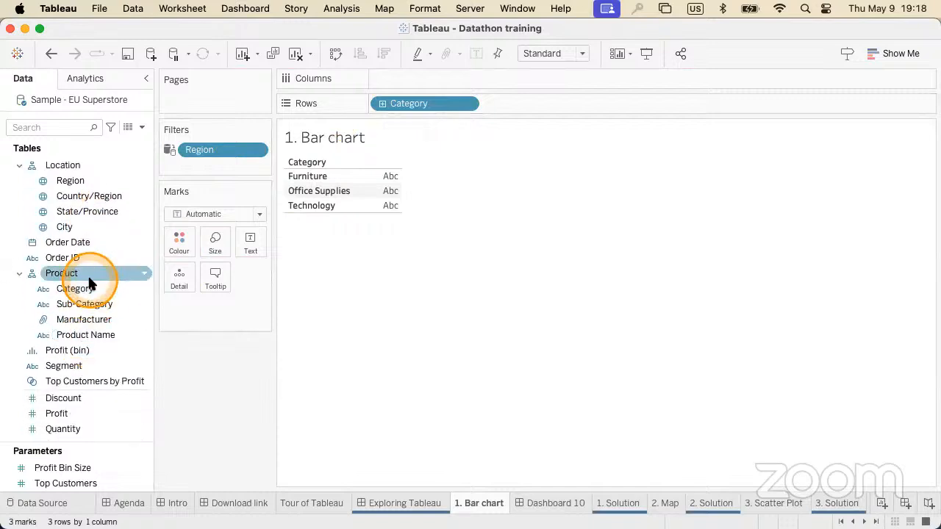
click(116, 289)
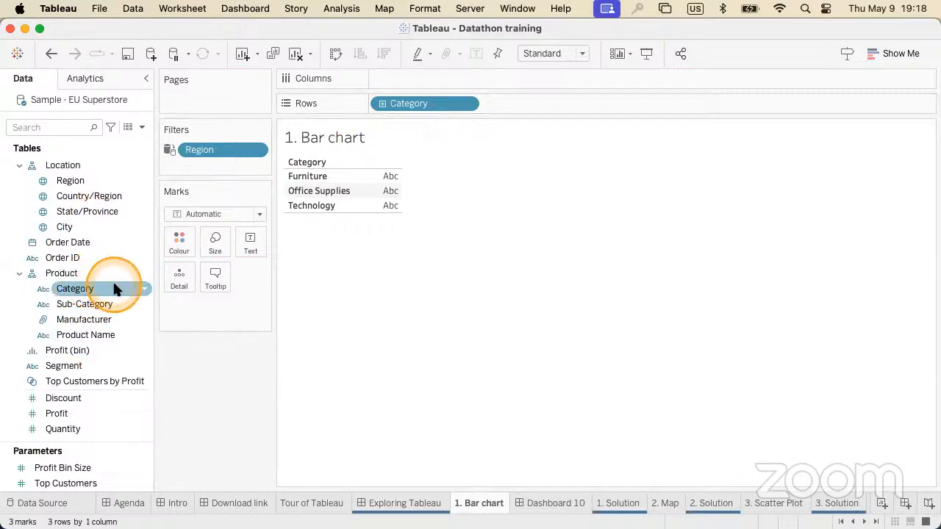
click(115, 290)
click(115, 305)
click(114, 335)
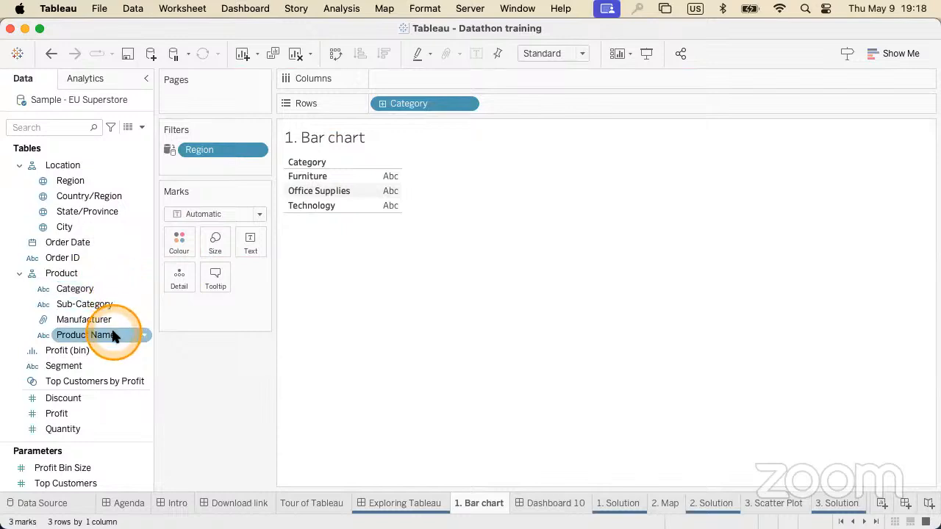
click(114, 319)
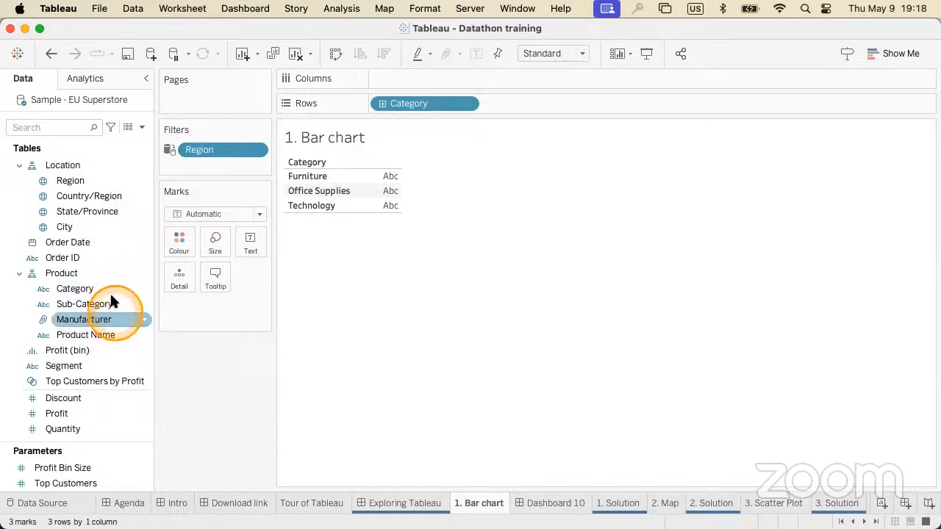
click(105, 290)
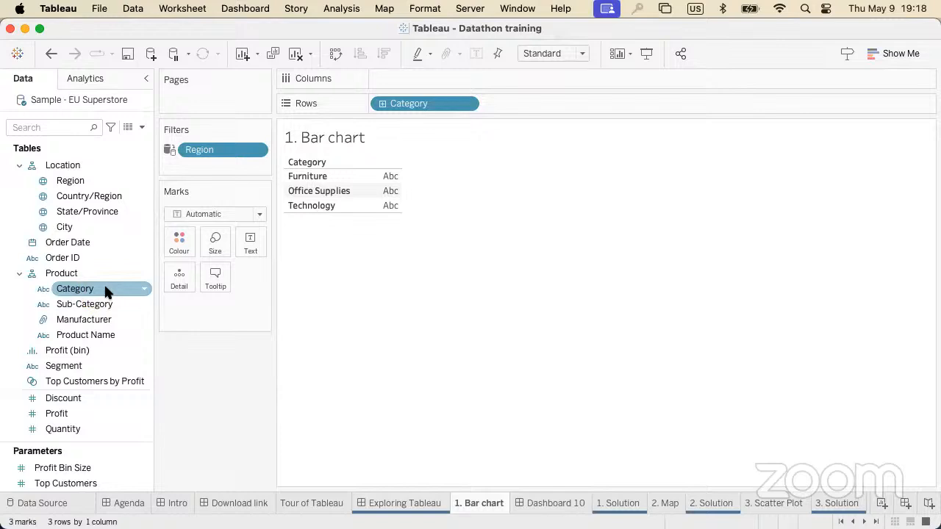
drag(74, 258, 59, 243)
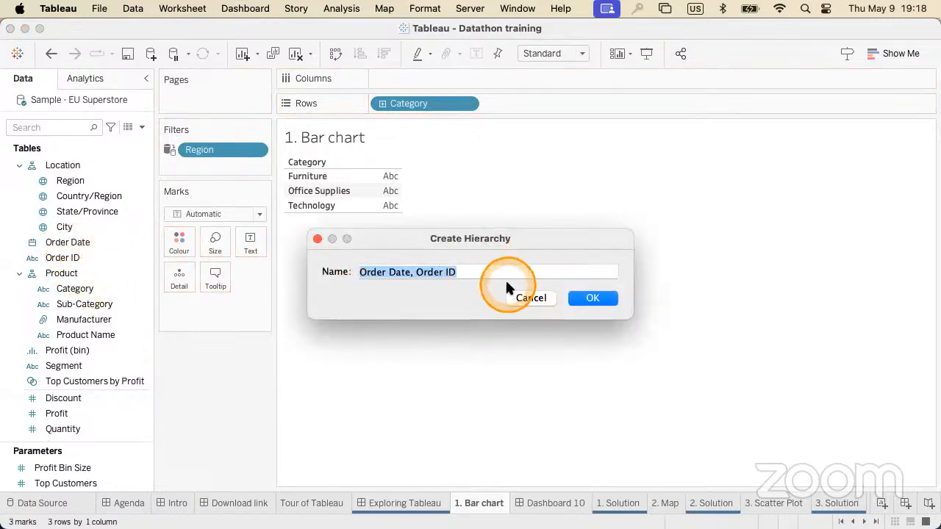
Cancel the new hierarchy and drill Category down to 17 sub-category rows, Bookcases to Phones
click(524, 300)
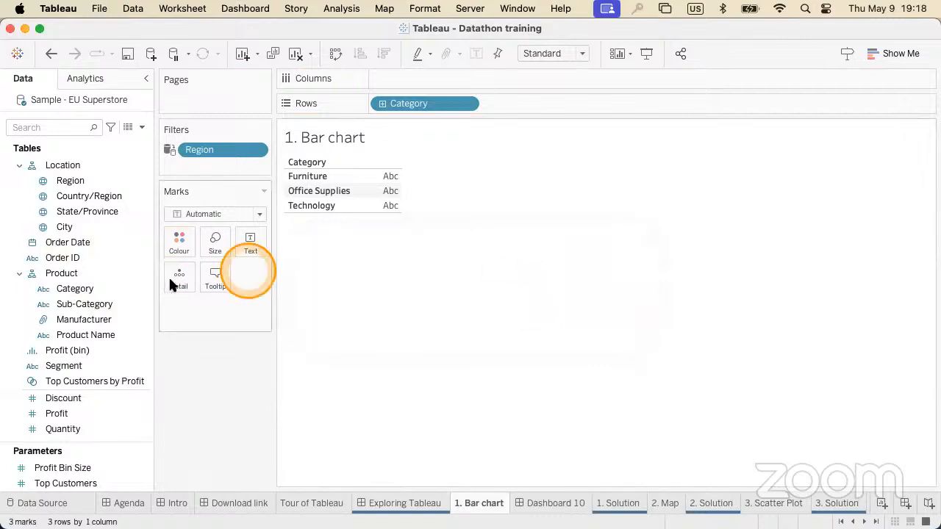
click(116, 324)
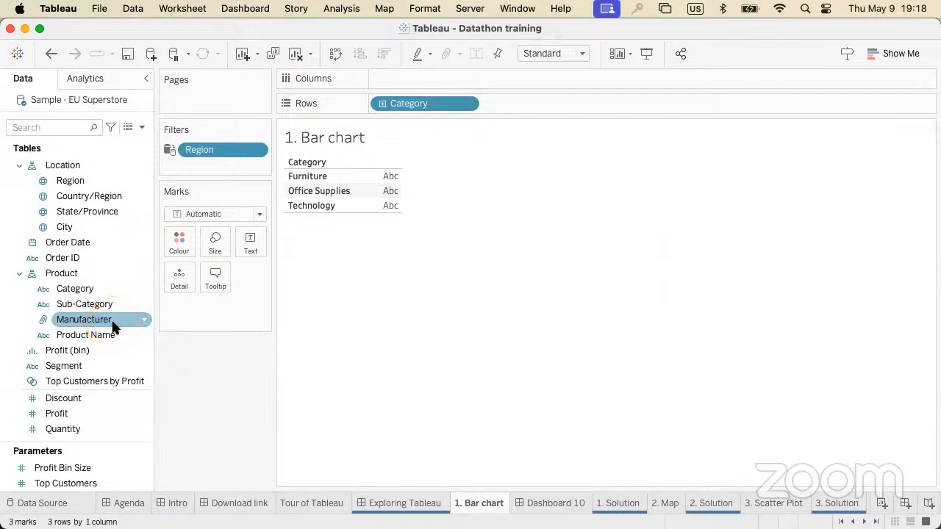
click(381, 104)
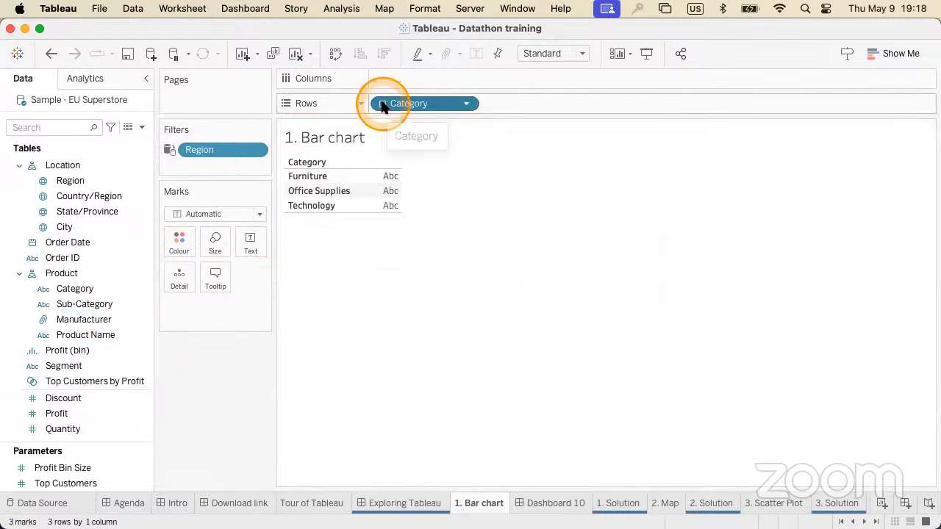
click(692, 160)
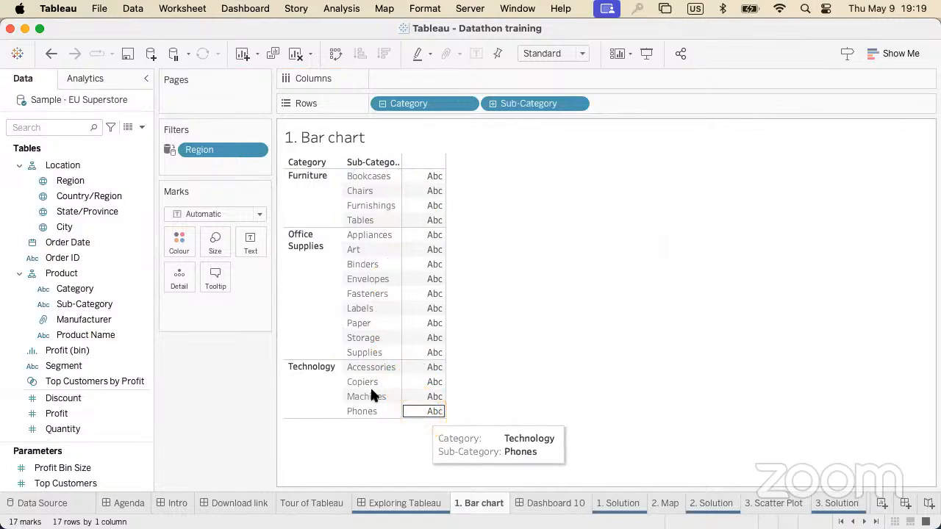
Put Sales on Columns so SUM(Sales) bars show for all 17 sub-categories, totalling £2,938,089
click(81, 336)
scroll(82, 338, down, 5)
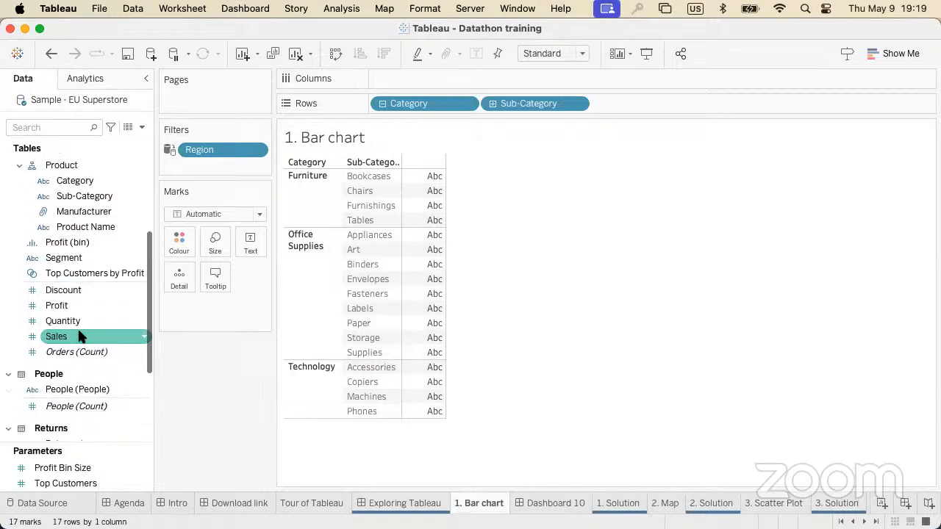
click(86, 338)
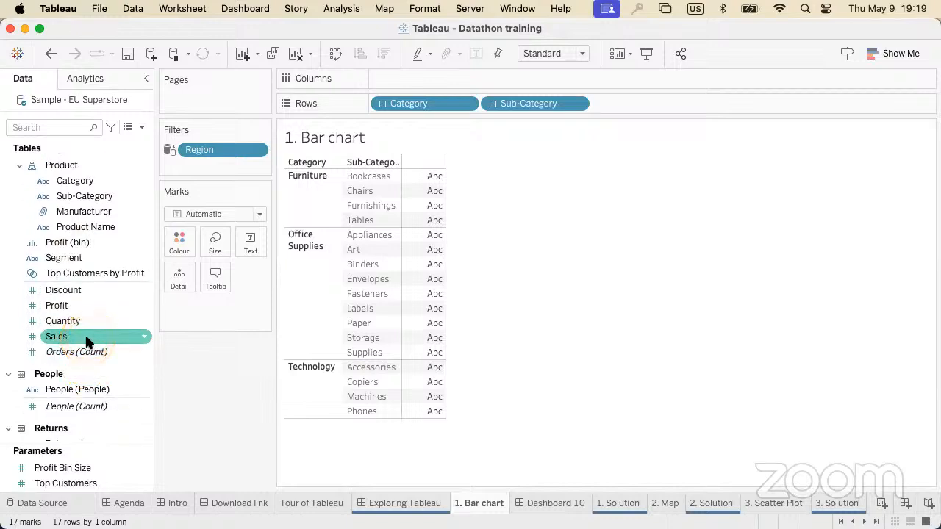
click(86, 340)
drag(86, 335, 395, 79)
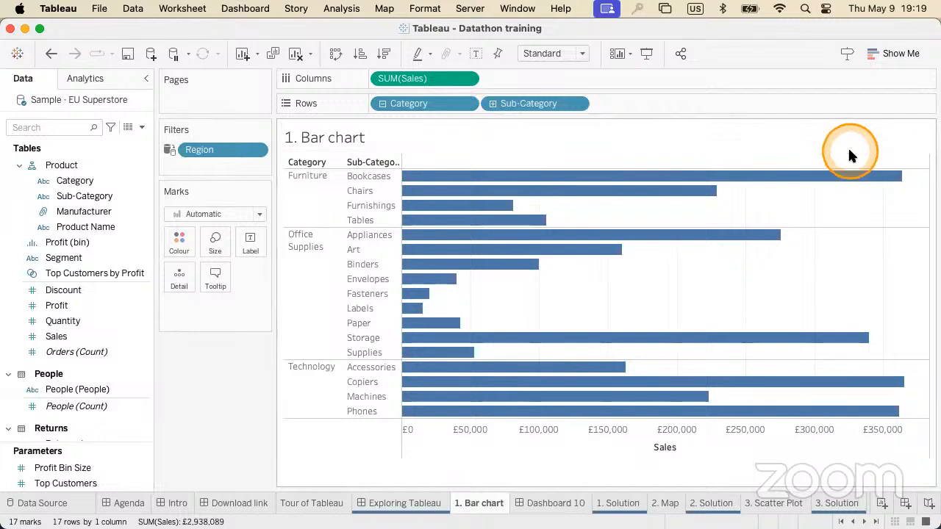
mouse_move(855, 175)
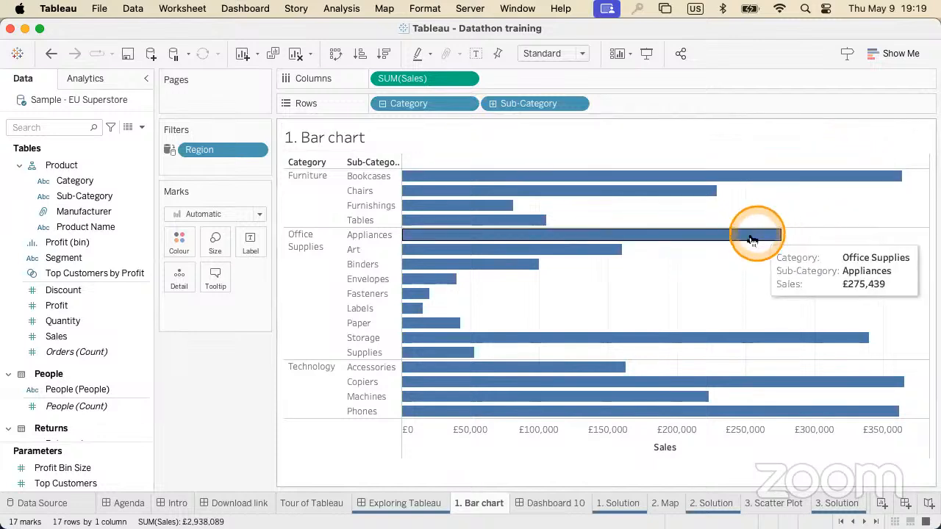
mouse_move(729, 341)
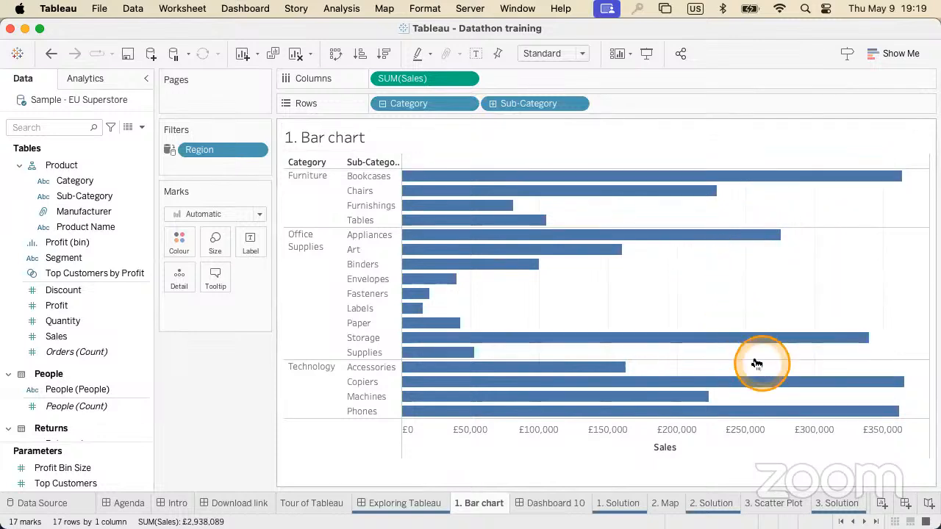
mouse_move(831, 416)
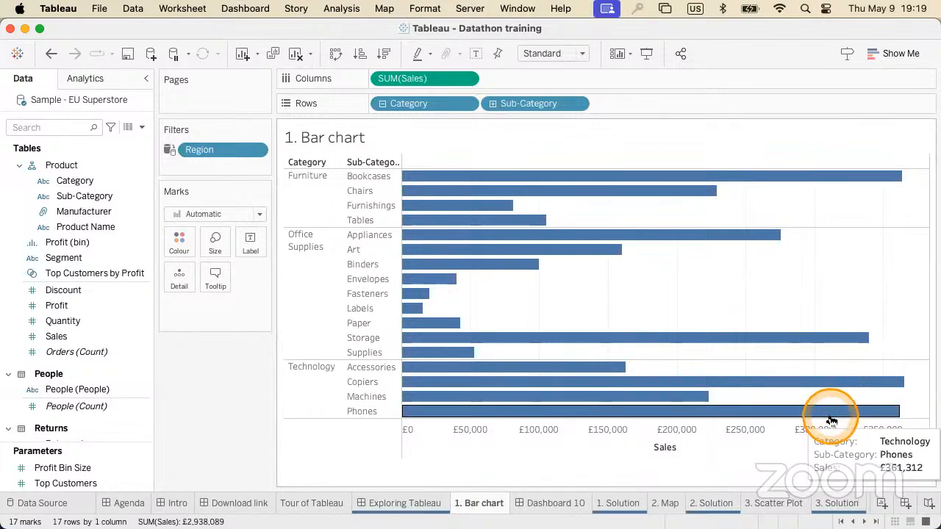
mouse_move(784, 339)
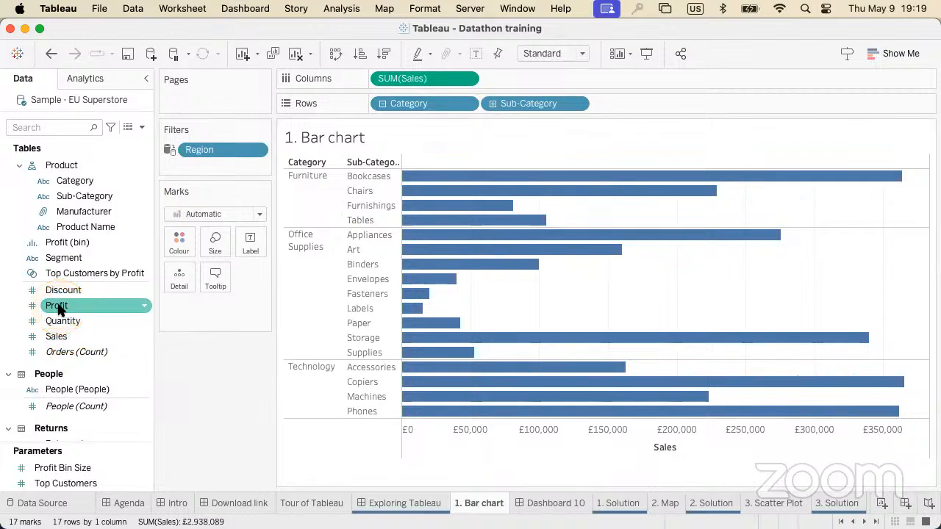
Colour the bars by SUM(Profit) and inspect the loss-making orange Tables bar
drag(53, 310, 183, 246)
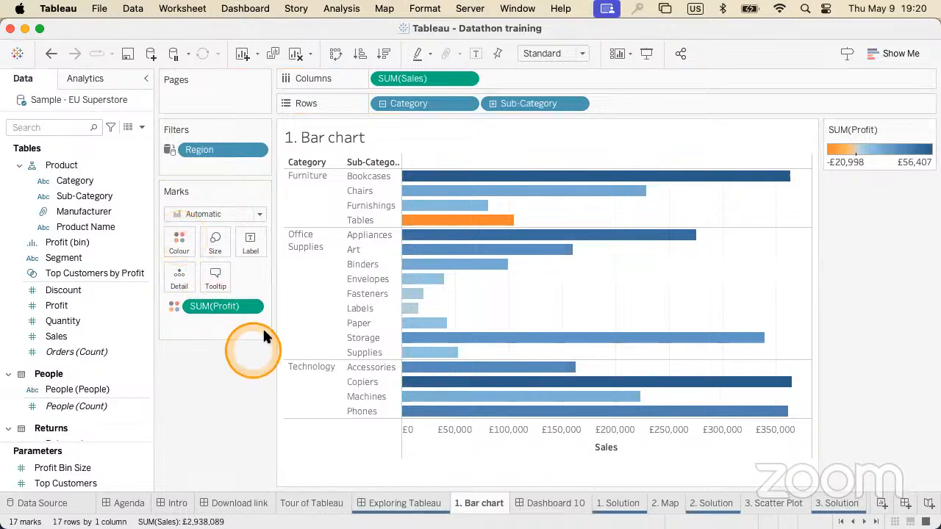
drag(197, 306, 638, 291)
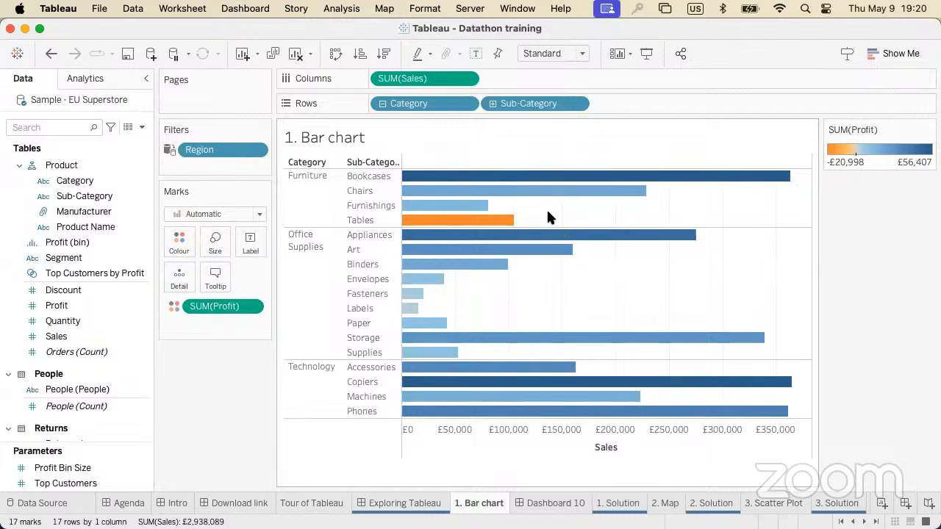
click(512, 221)
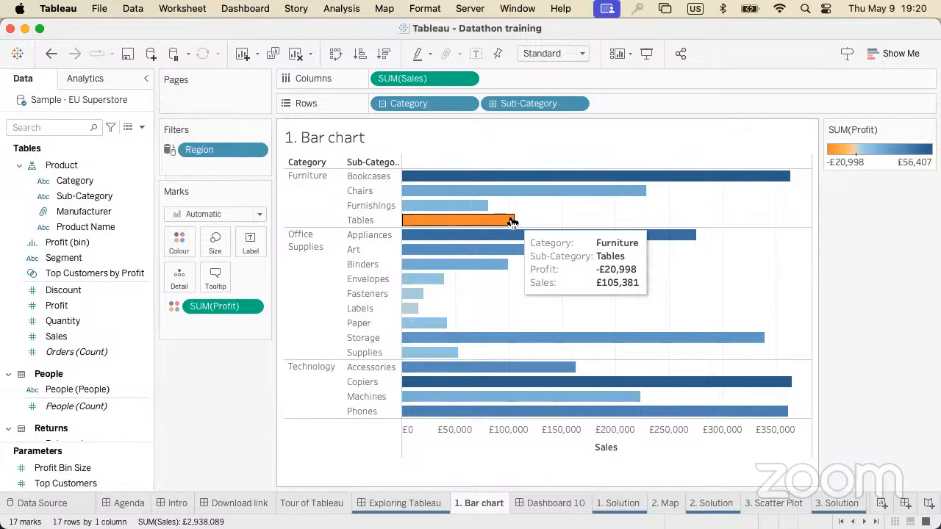
click(534, 214)
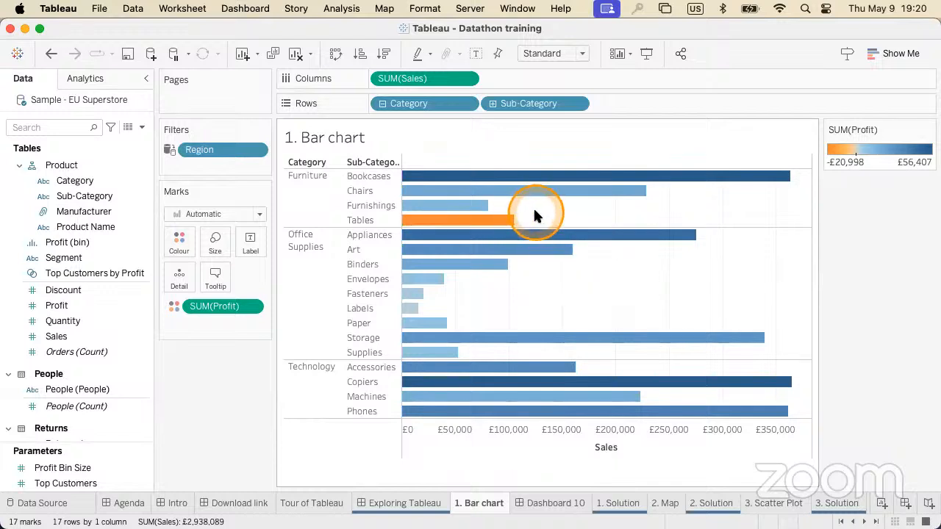
mouse_move(516, 219)
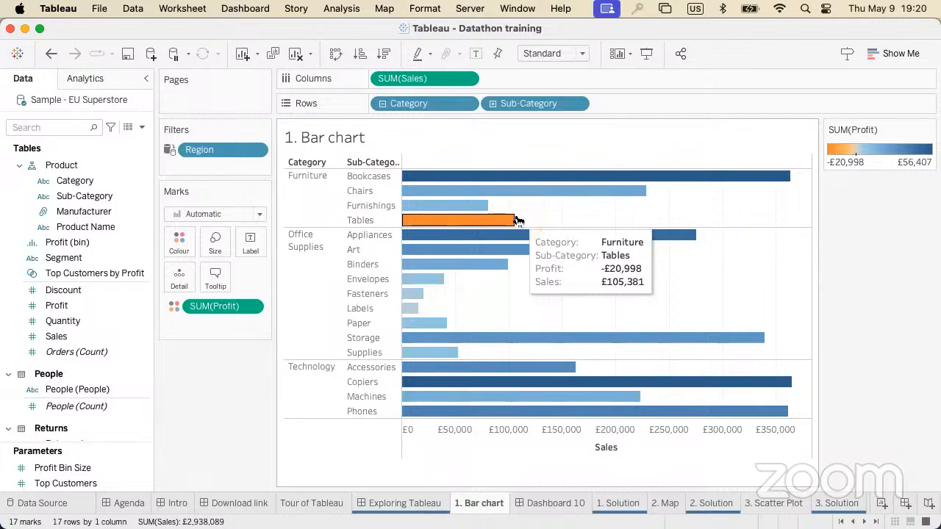
click(517, 221)
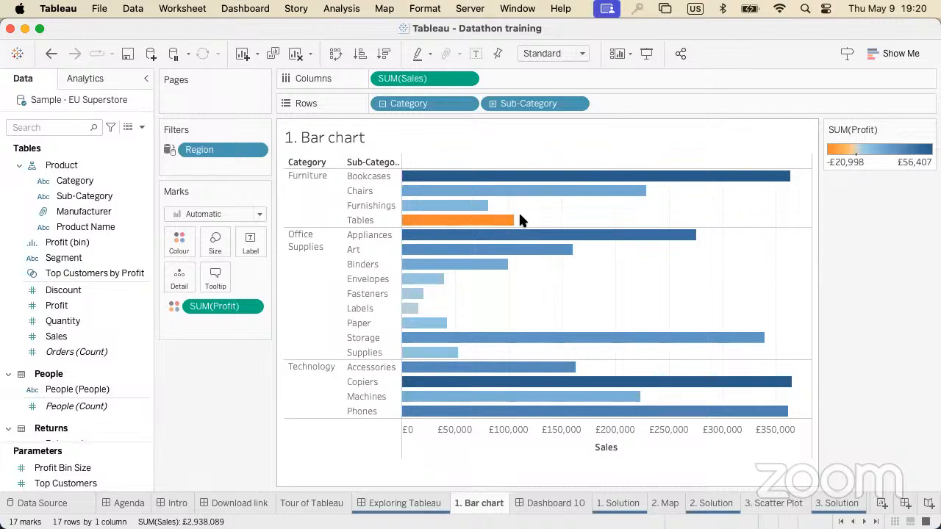
click(536, 215)
Look through the Profit Edit Colours palette options and cancel, keeping the orange-to-blue colouring
click(180, 244)
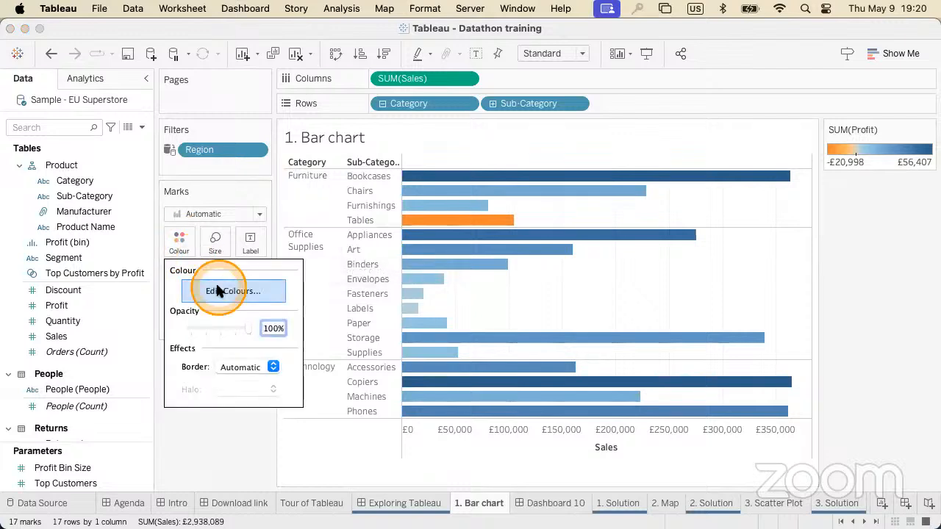
click(218, 291)
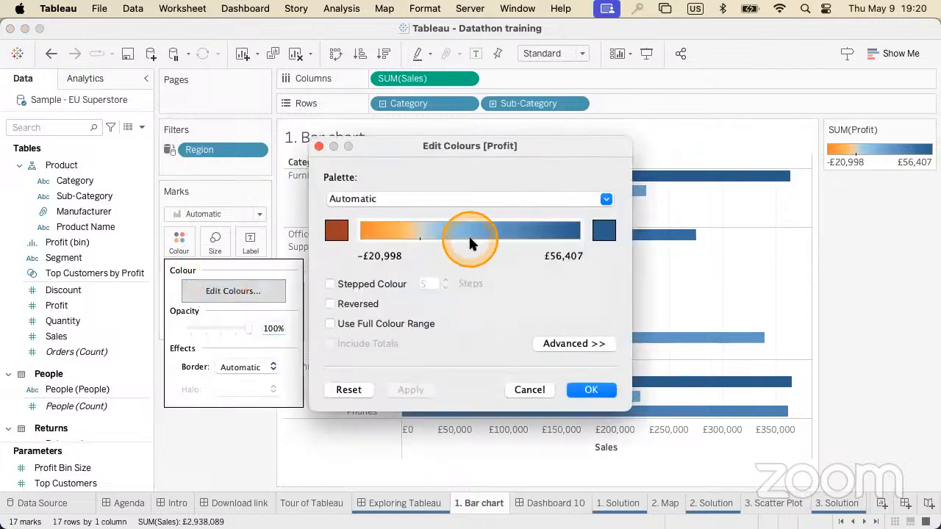
click(536, 392)
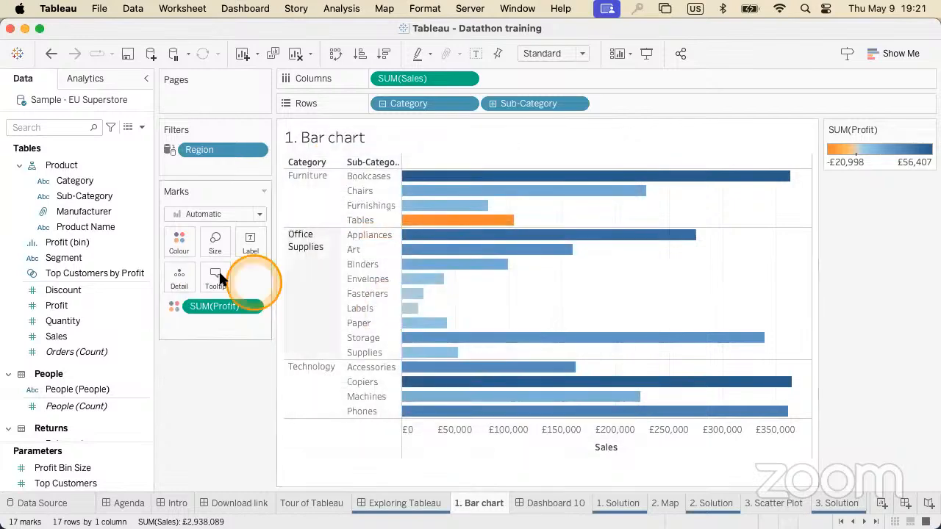
click(178, 239)
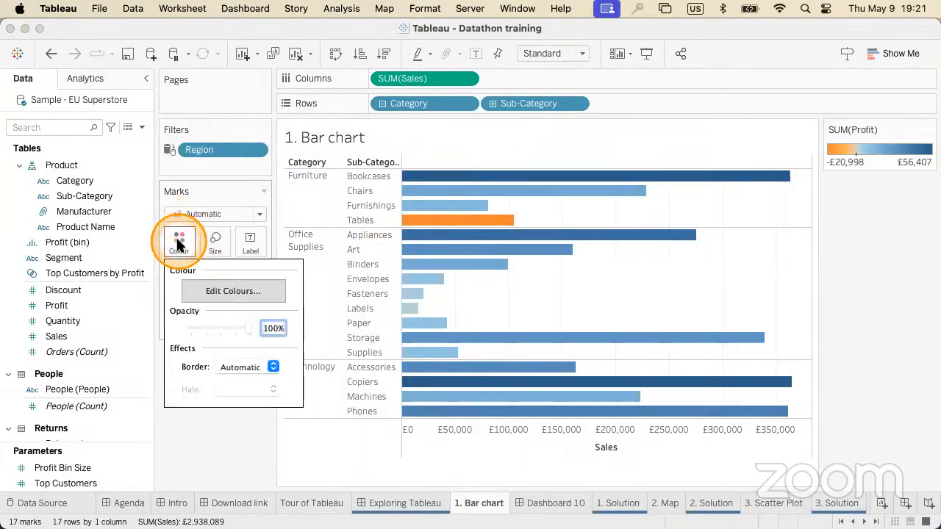
click(265, 290)
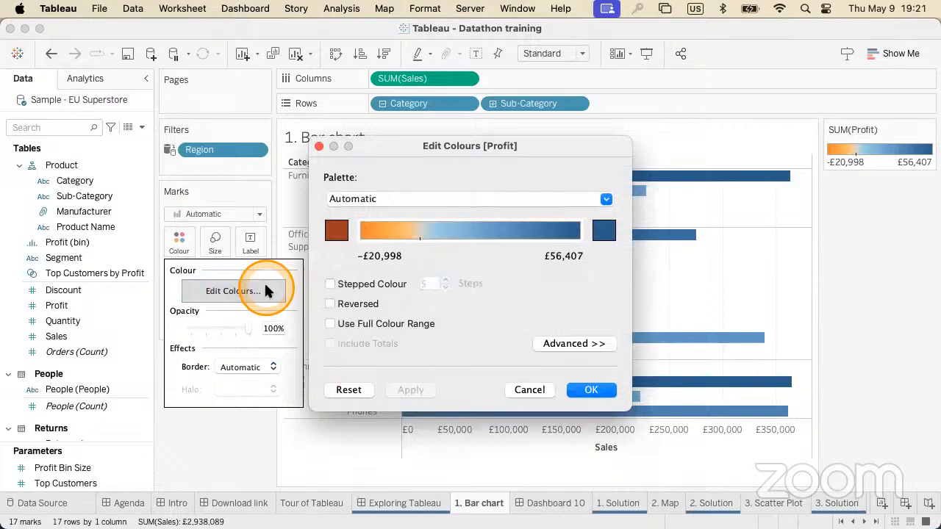
click(473, 230)
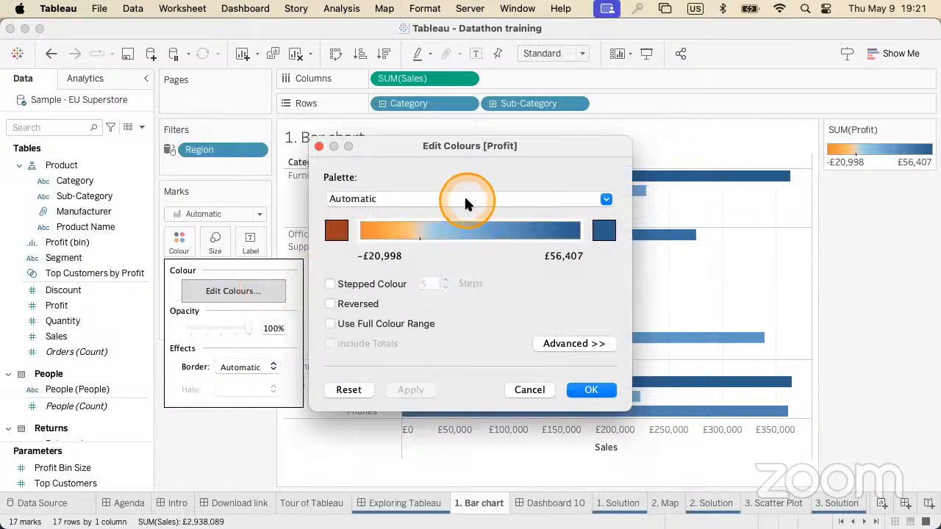
click(464, 200)
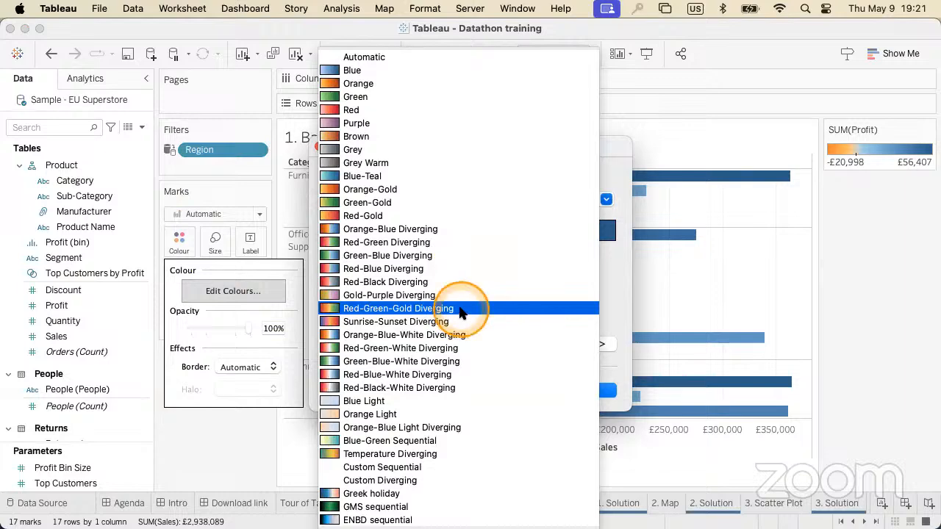
click(610, 265)
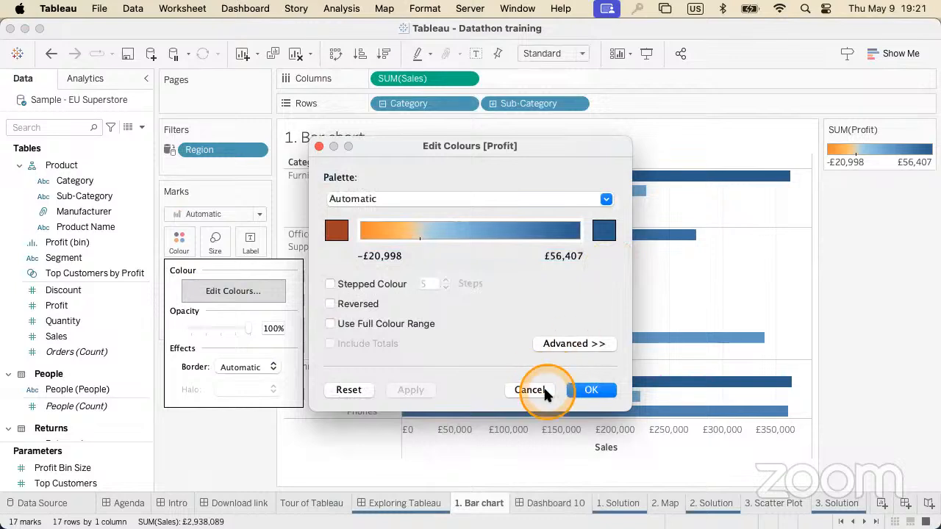
click(588, 389)
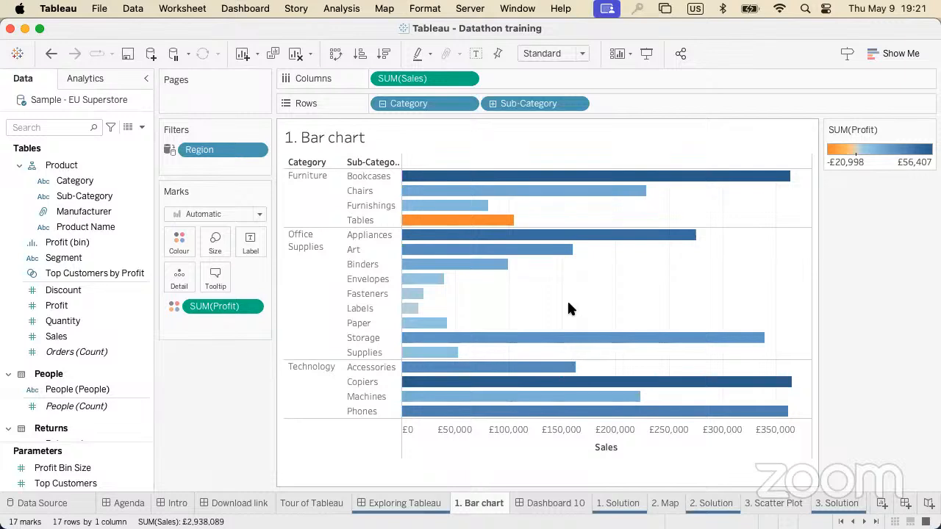
After trying ascending and unsorted orders, sort sub-categories by Sales descending within each category
click(532, 302)
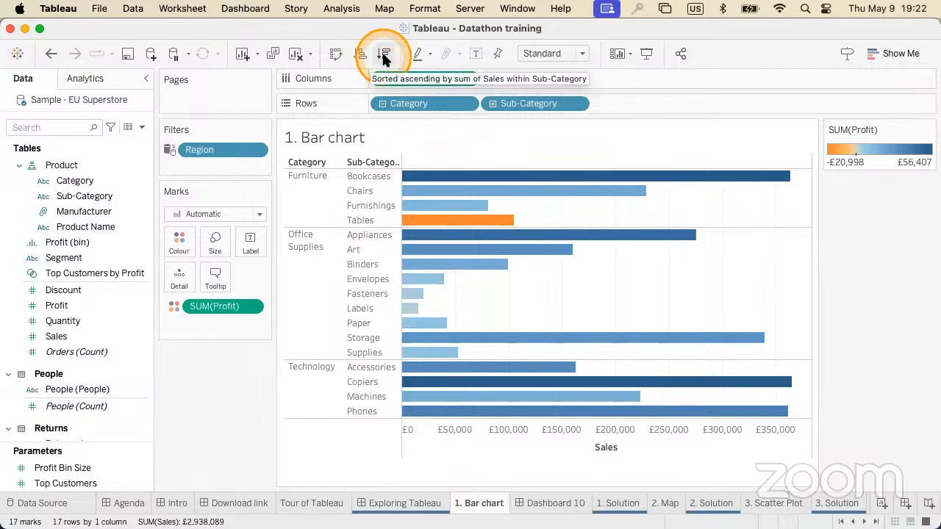
click(384, 57)
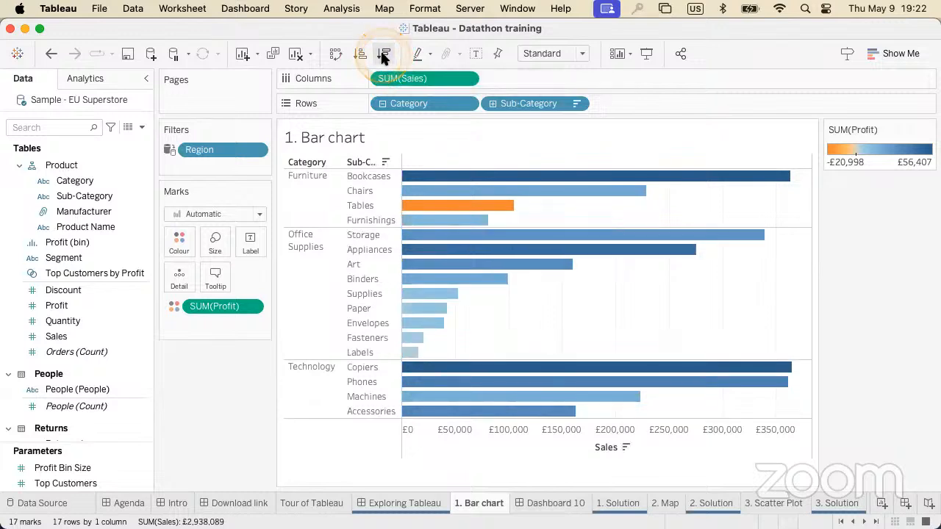
click(384, 57)
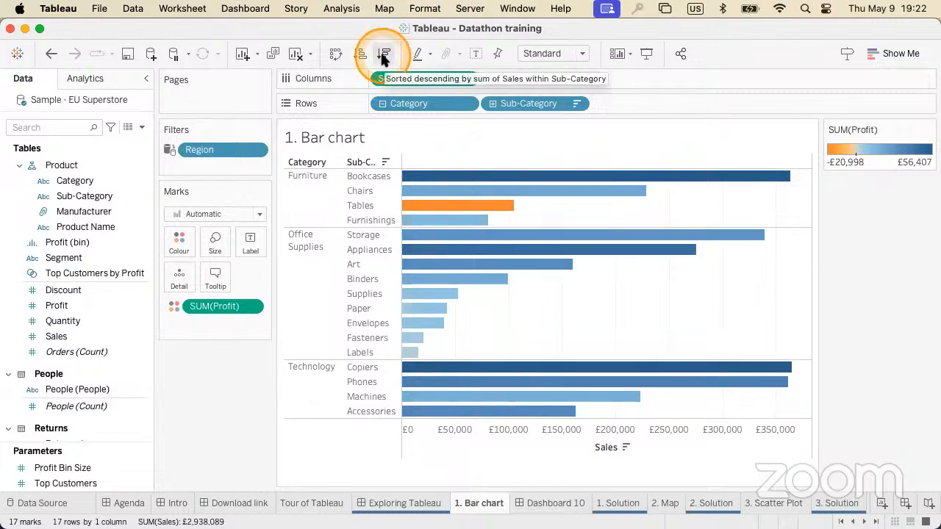
click(535, 180)
click(620, 214)
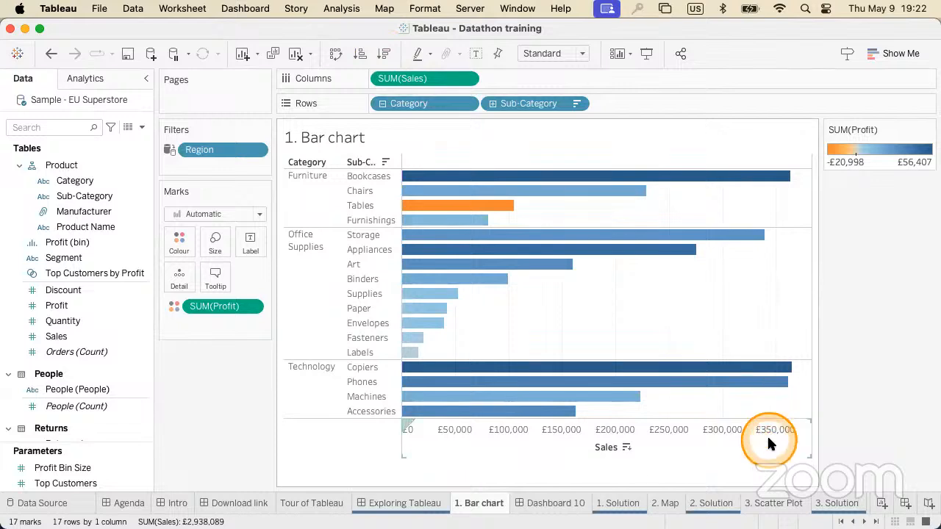
click(626, 449)
click(625, 448)
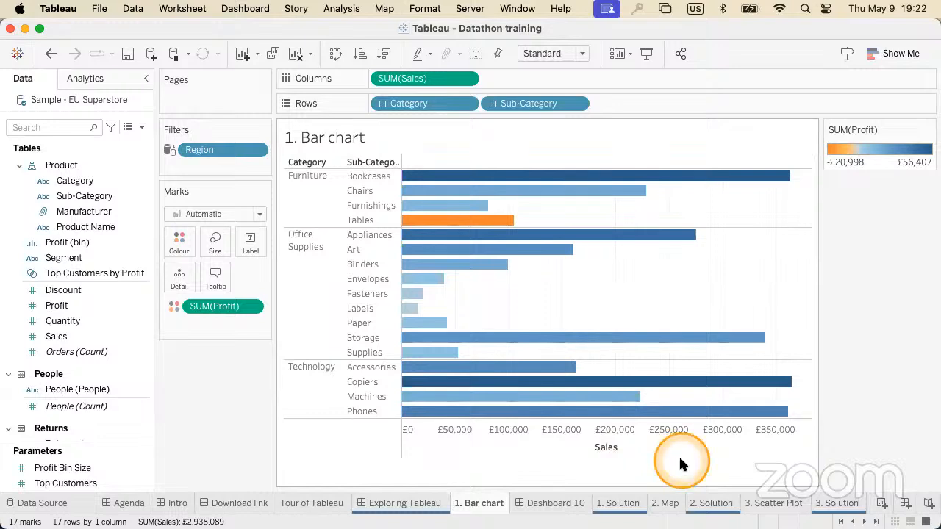
mouse_move(495, 225)
click(383, 53)
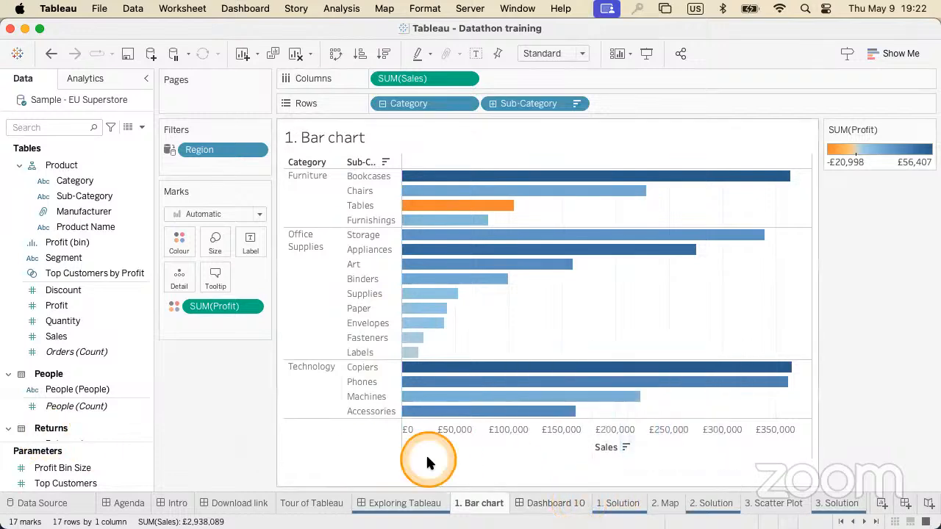
click(668, 503)
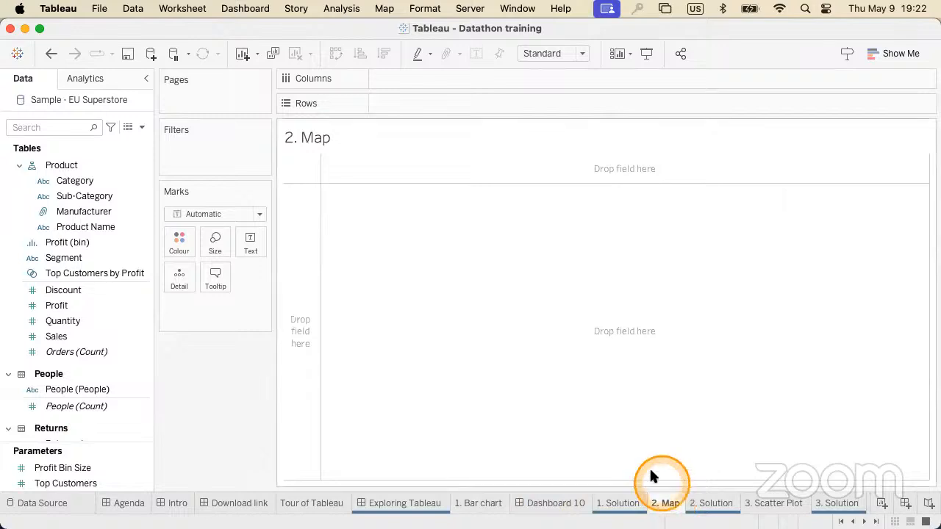
click(476, 503)
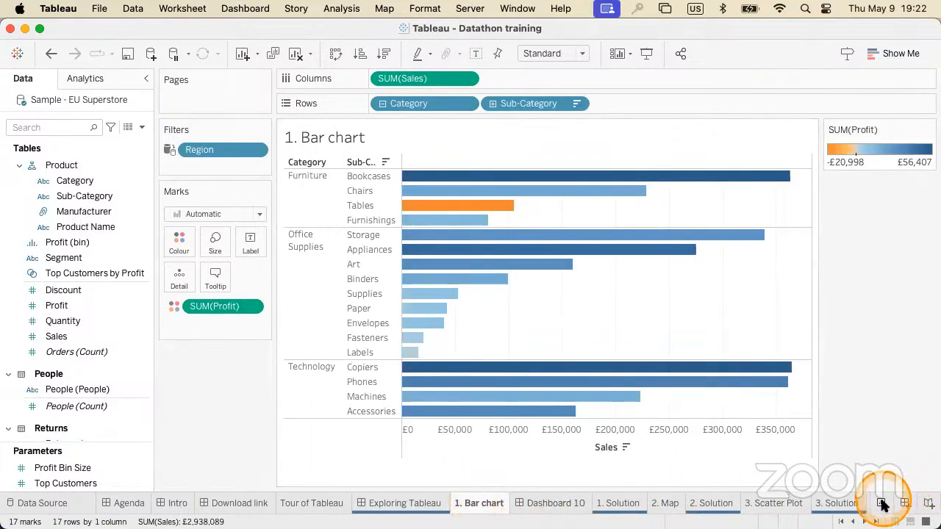
click(880, 502)
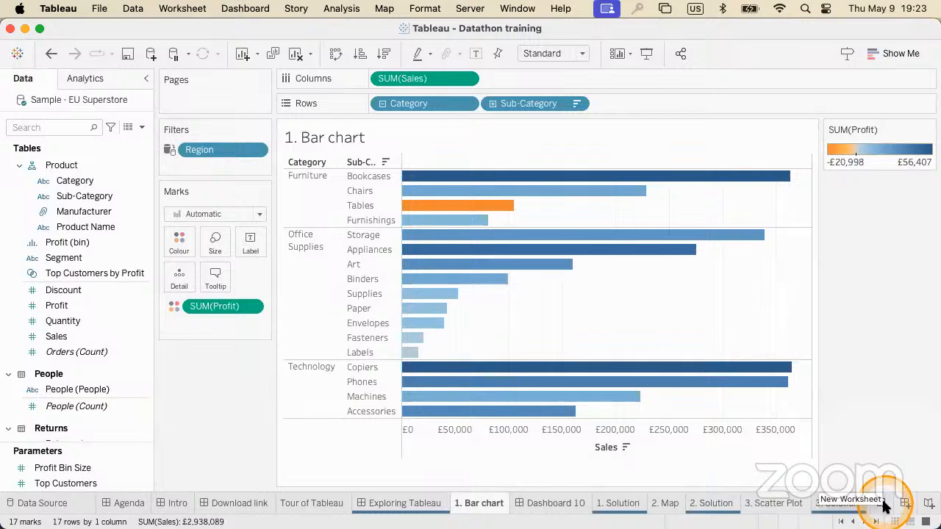
click(882, 503)
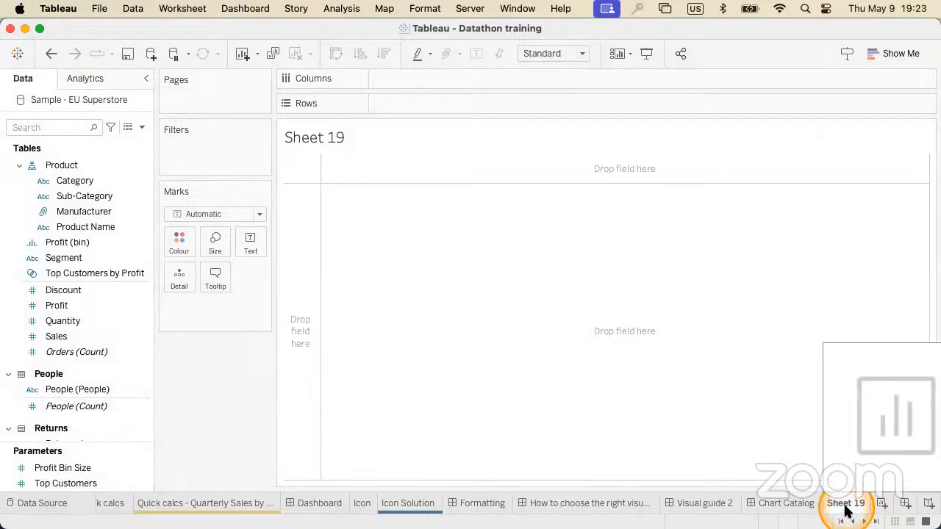
mouse_move(845, 511)
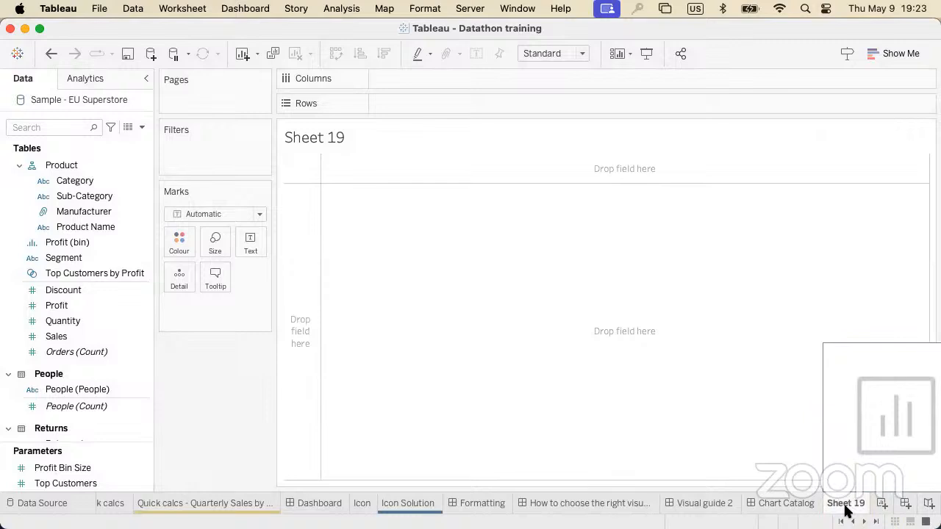
right_click(844, 507)
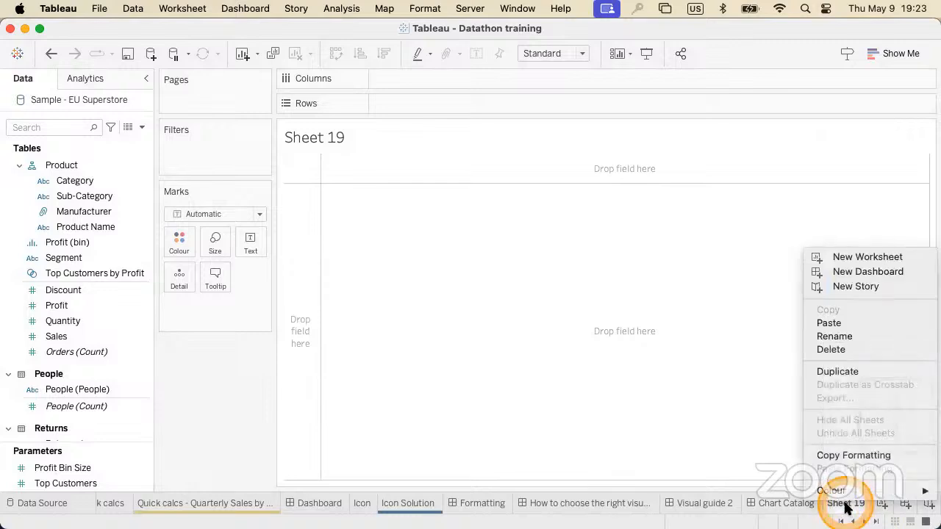
click(831, 349)
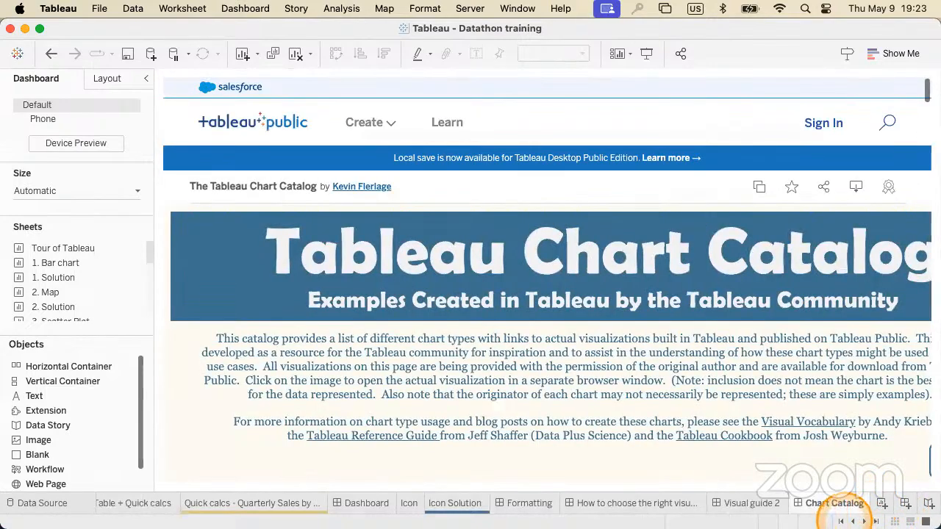
click(841, 521)
click(665, 504)
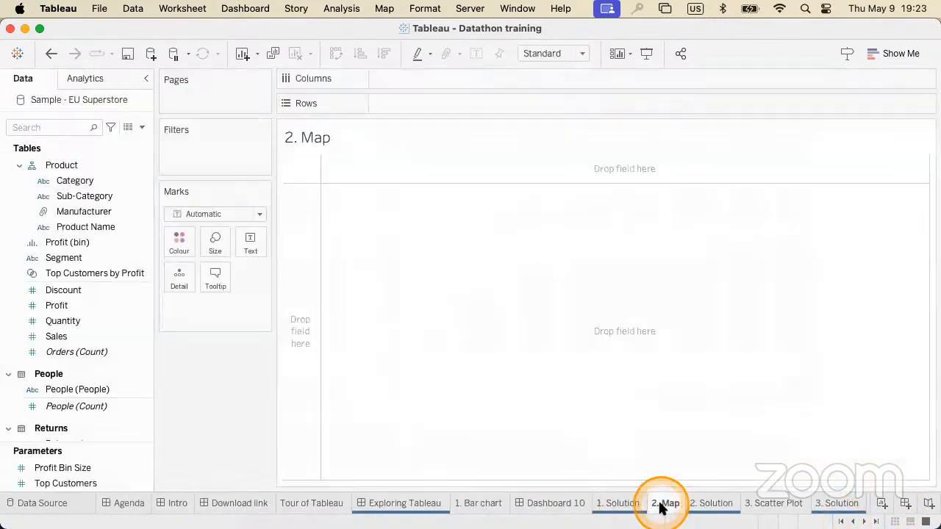
click(129, 257)
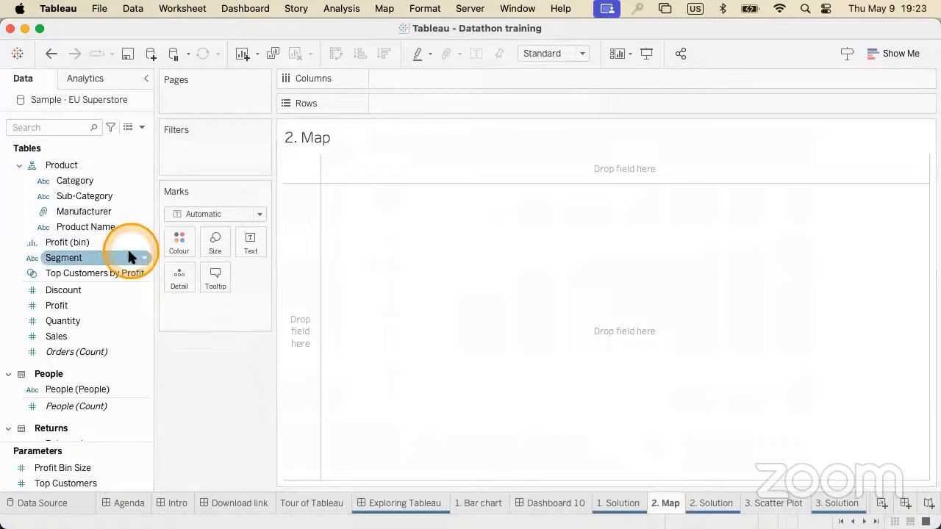
click(88, 272)
scroll(103, 276, up, 5)
click(114, 275)
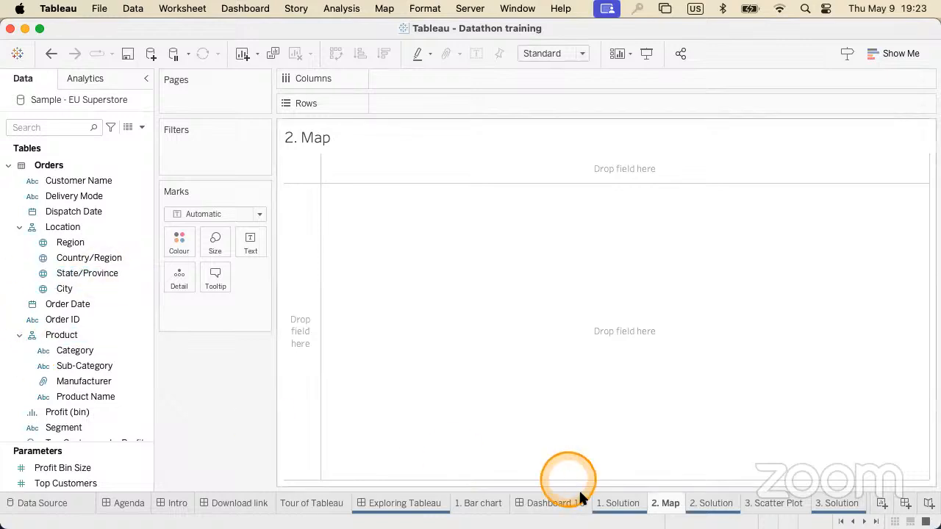
click(491, 504)
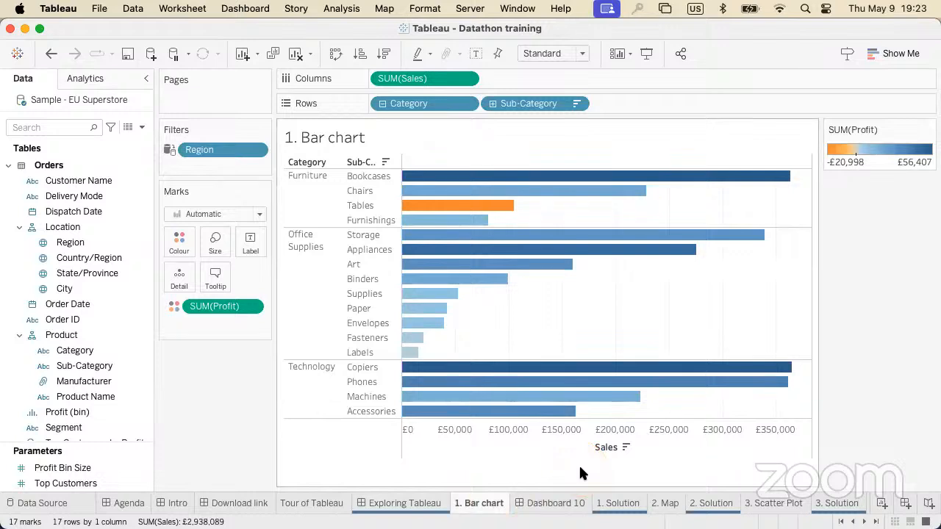
click(485, 503)
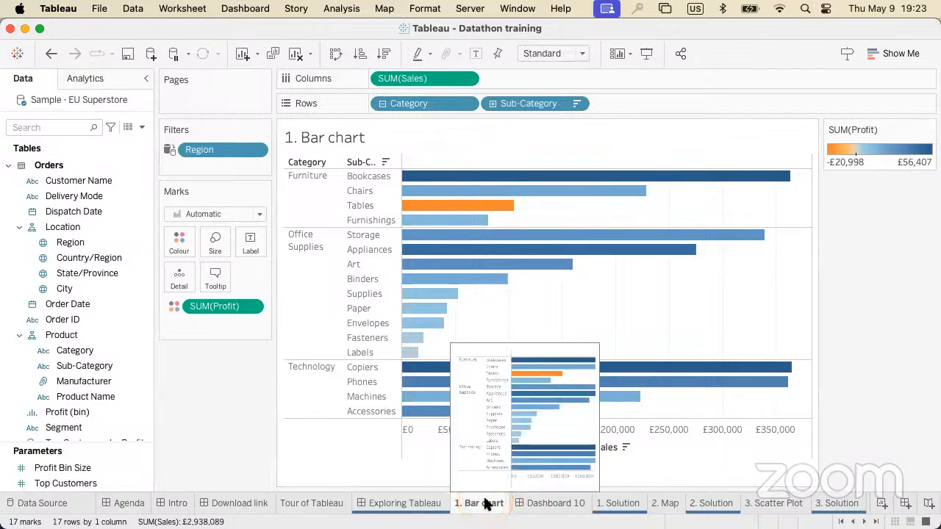
click(486, 505)
double_click(488, 503)
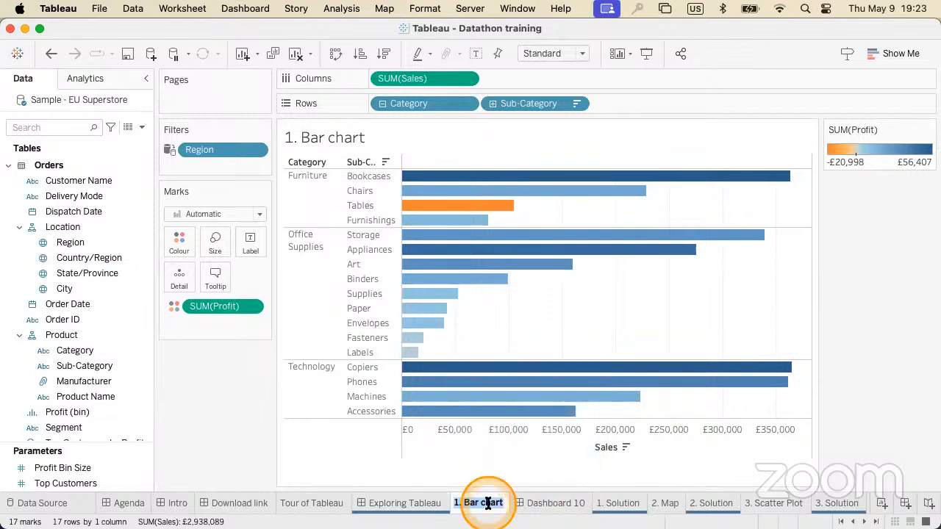
click(474, 512)
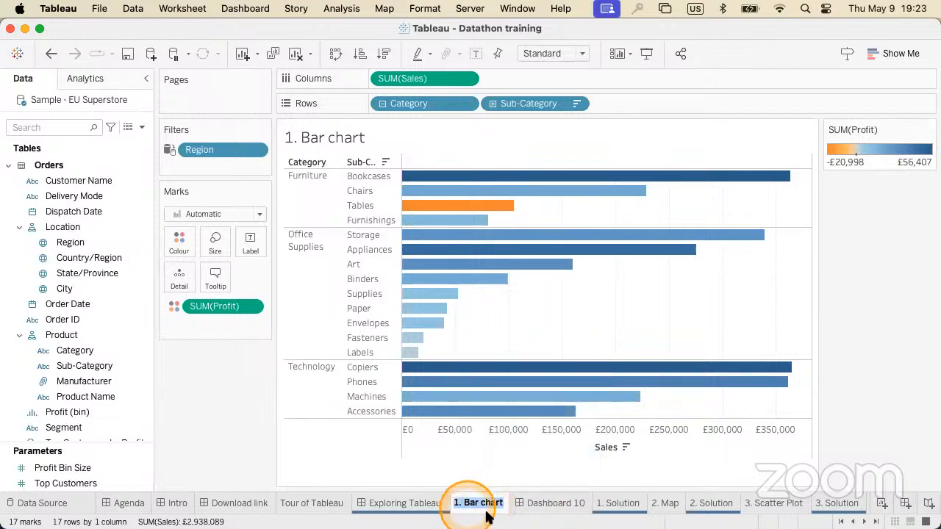
double_click(485, 508)
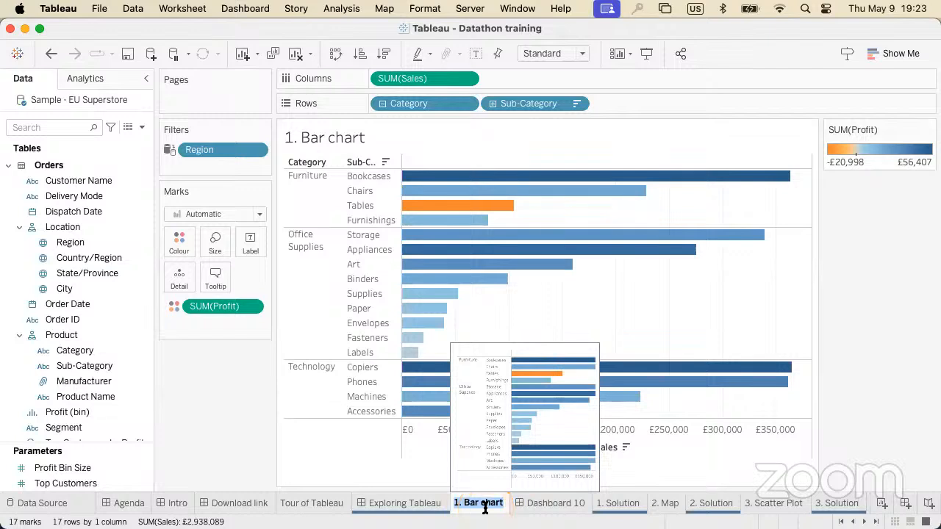
click(505, 505)
click(489, 503)
click(668, 458)
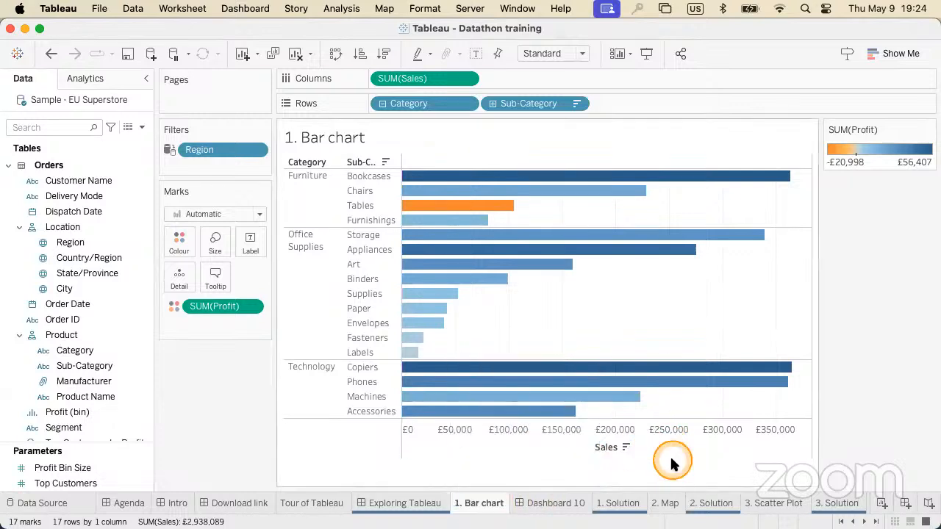
click(337, 140)
Replace the bar chart's <Sheet Name> title with 'My bar chart', keeping the worksheet name '1. Bar chart'
double_click(336, 140)
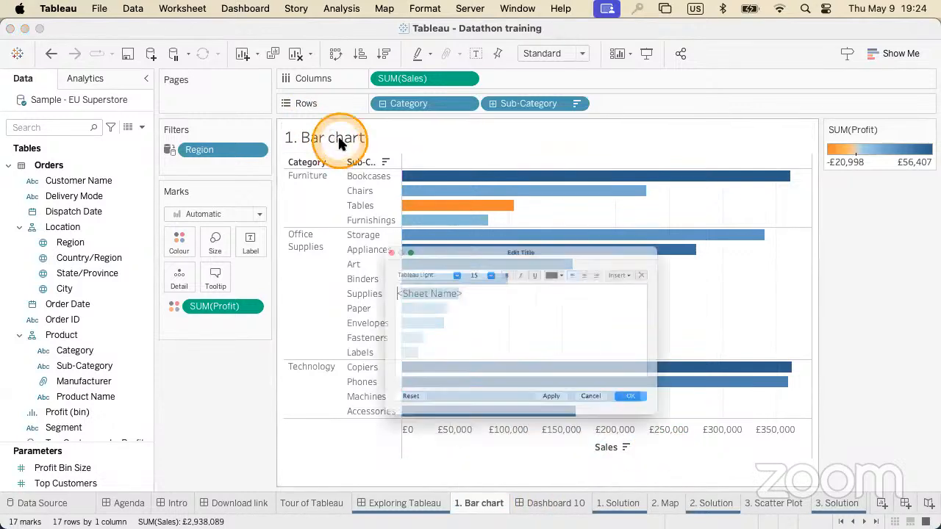
click(452, 274)
drag(451, 274, 285, 274)
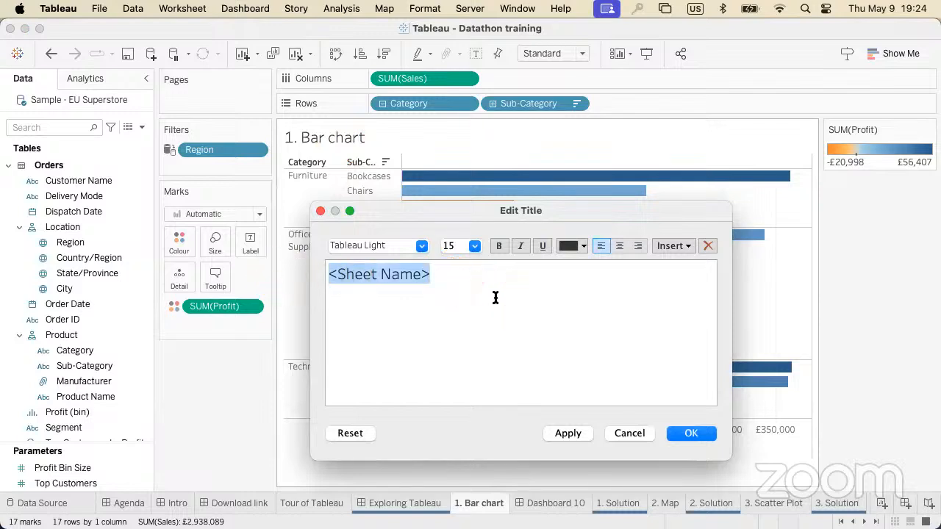
click(629, 433)
click(478, 503)
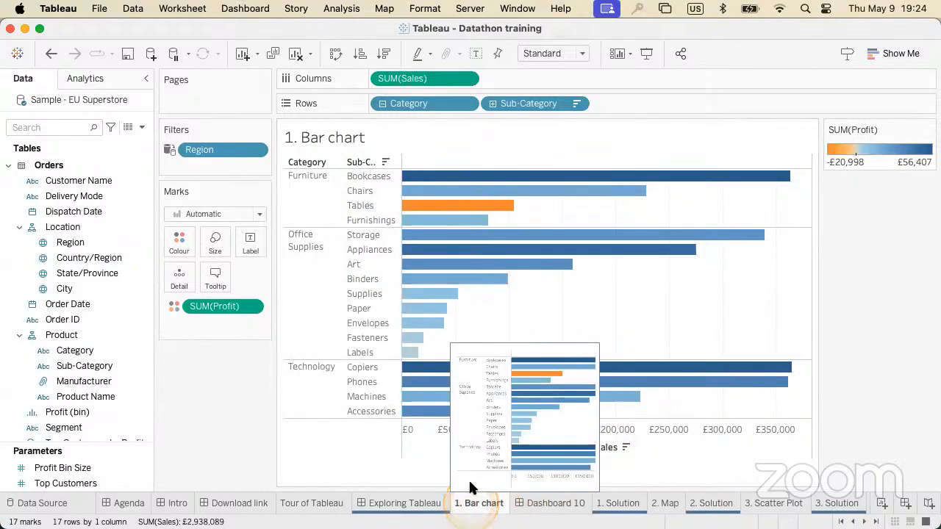
double_click(356, 138)
drag(441, 275, 213, 275)
text(My bar chart)
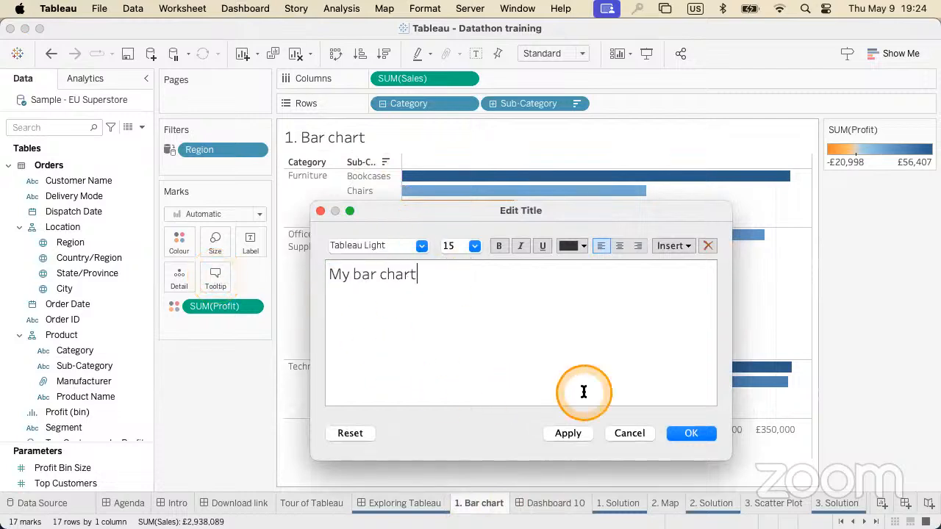
click(691, 433)
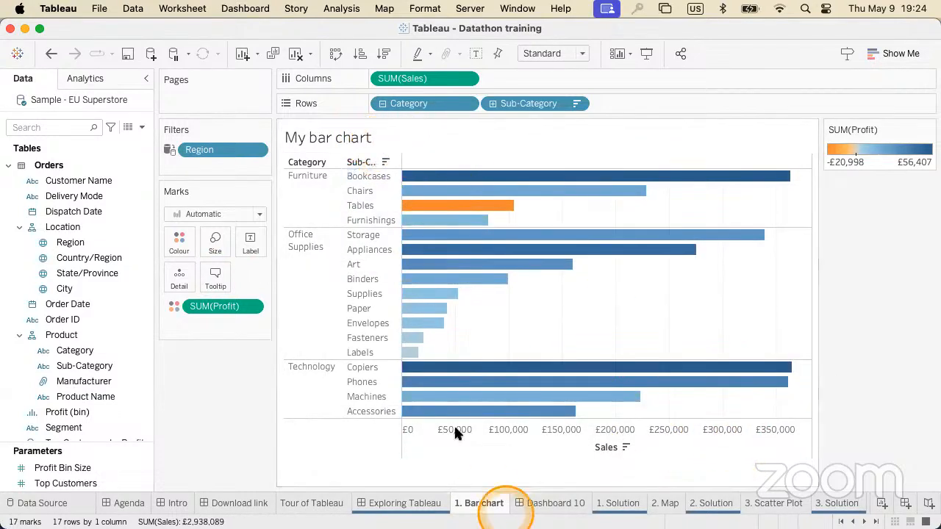
mouse_move(476, 510)
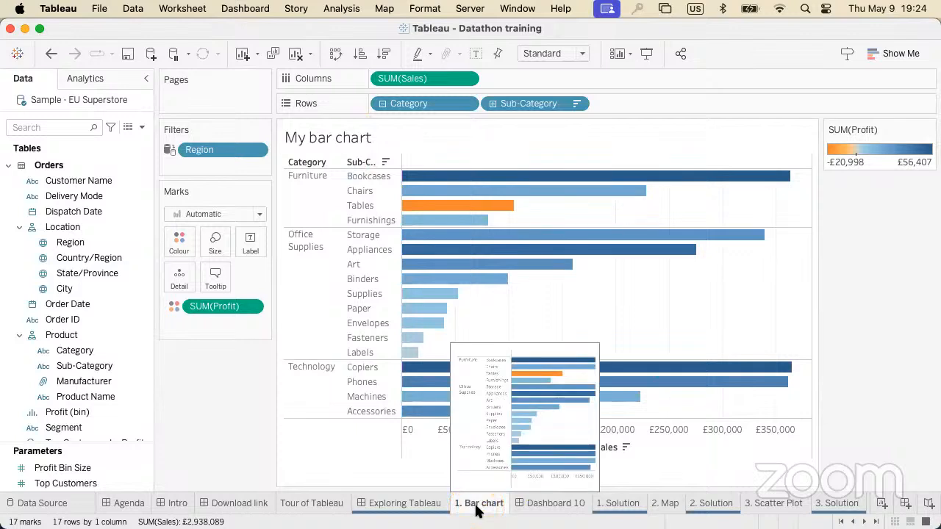
click(427, 512)
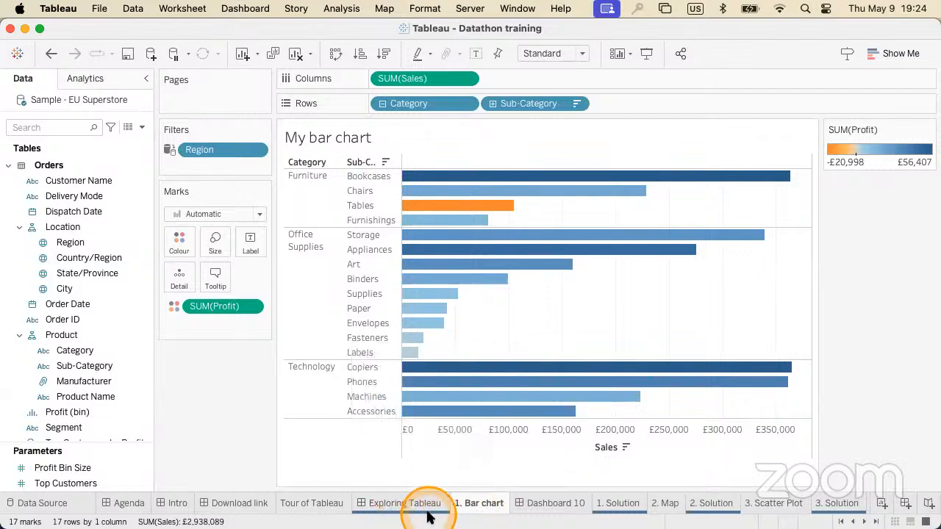
right_click(424, 509)
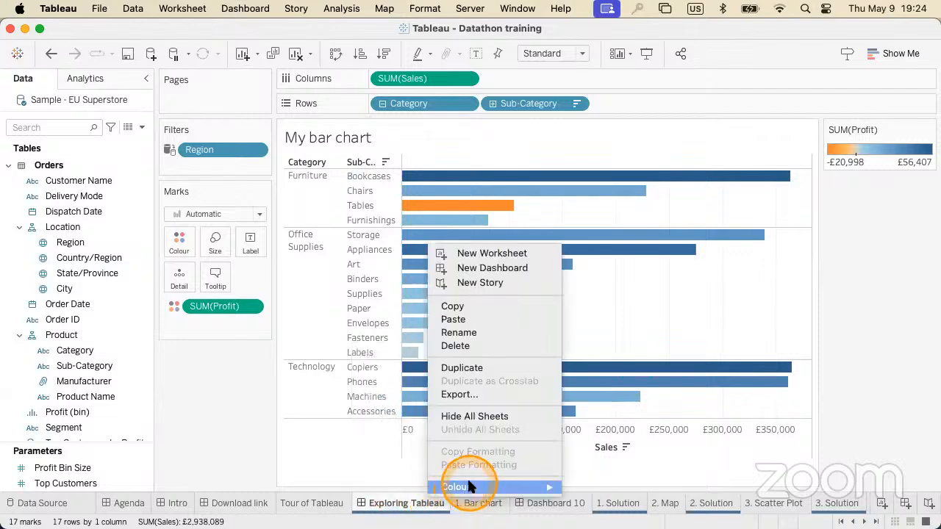
mouse_move(468, 483)
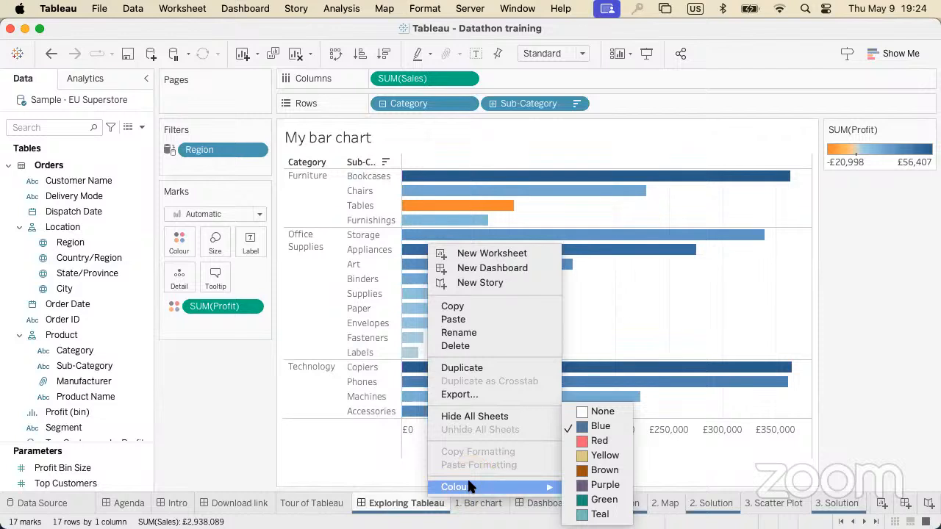
click(468, 481)
right_click(396, 506)
mouse_move(430, 493)
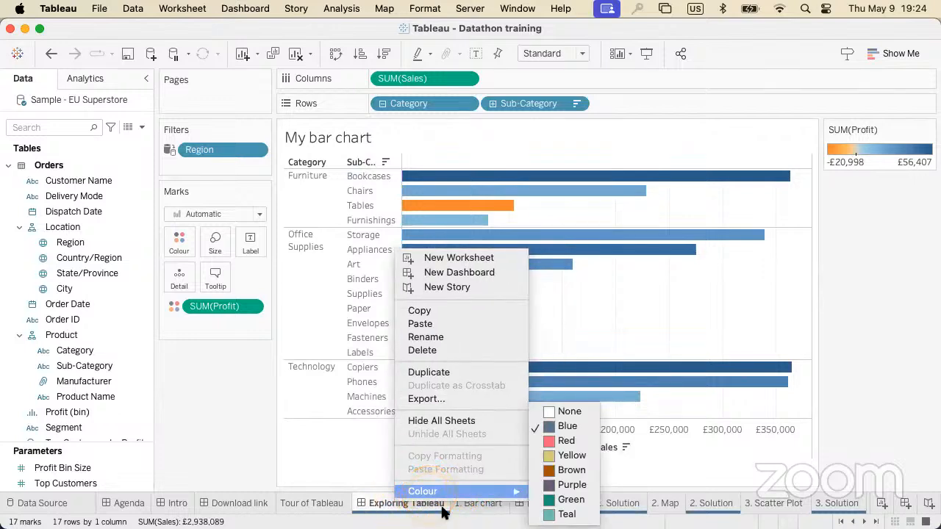
click(481, 506)
click(590, 496)
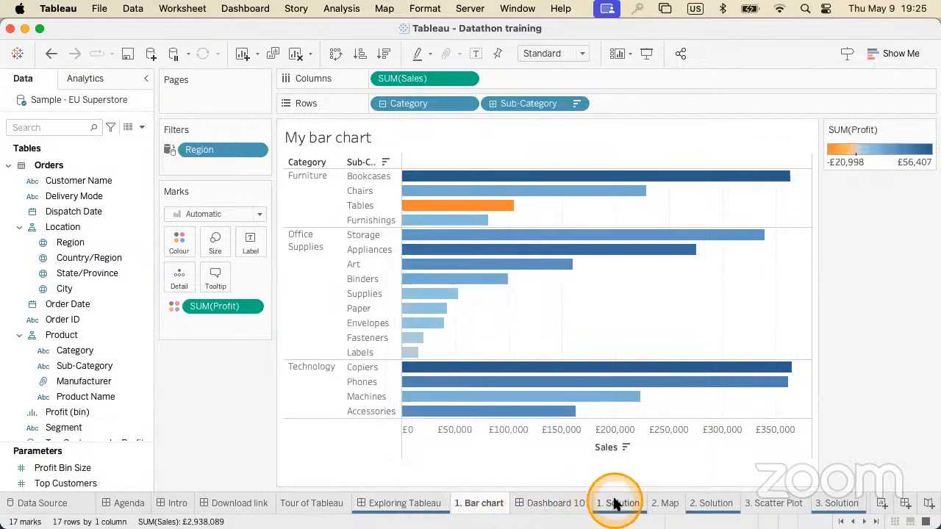
Switch to the blank 2. Map sheet and look over the Region, Country/Region, State/Province and City fields
click(664, 506)
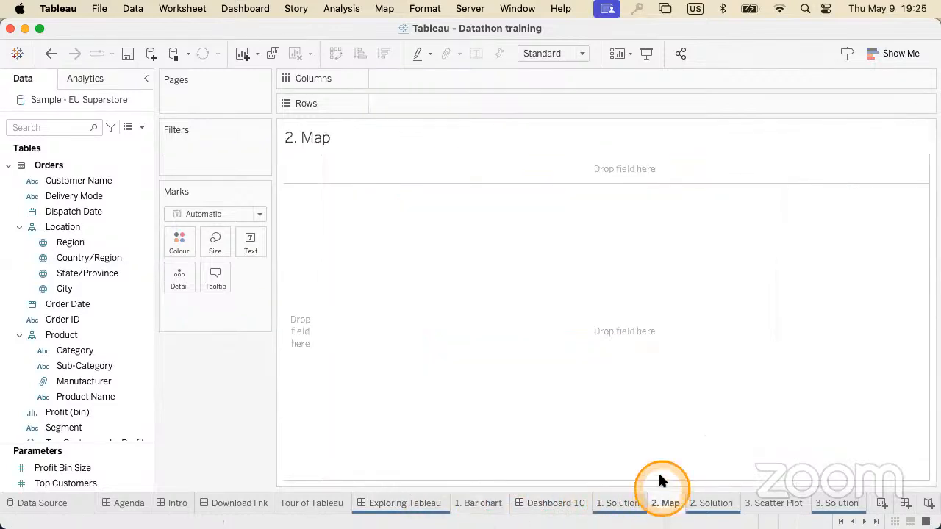
click(101, 273)
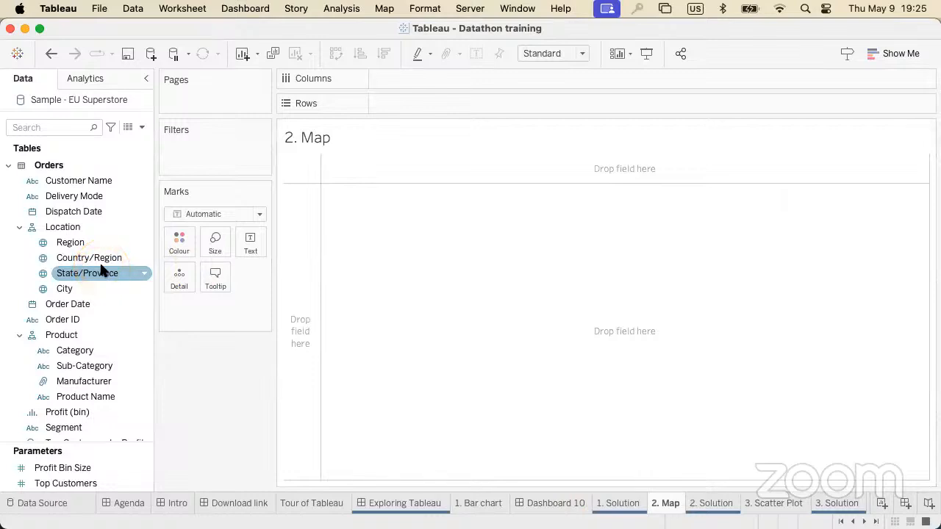
click(69, 242)
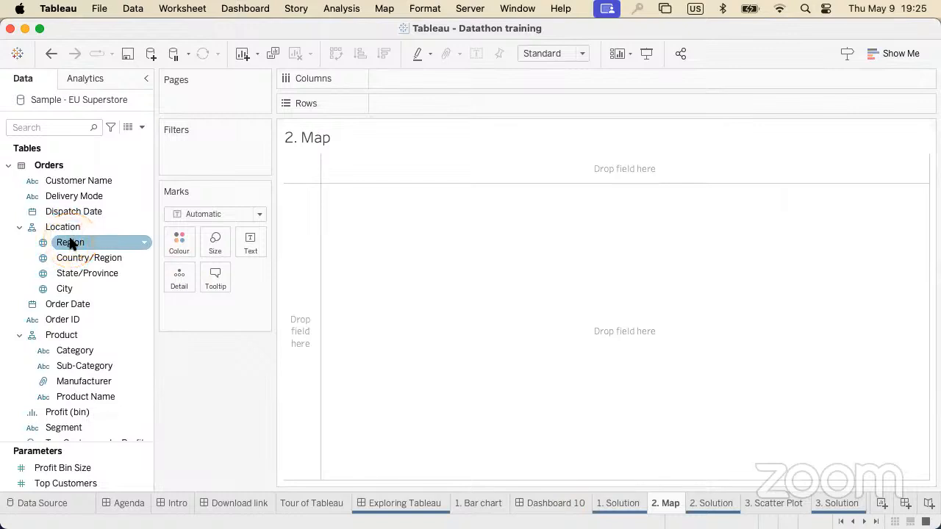
click(69, 244)
click(54, 258)
click(58, 274)
click(64, 289)
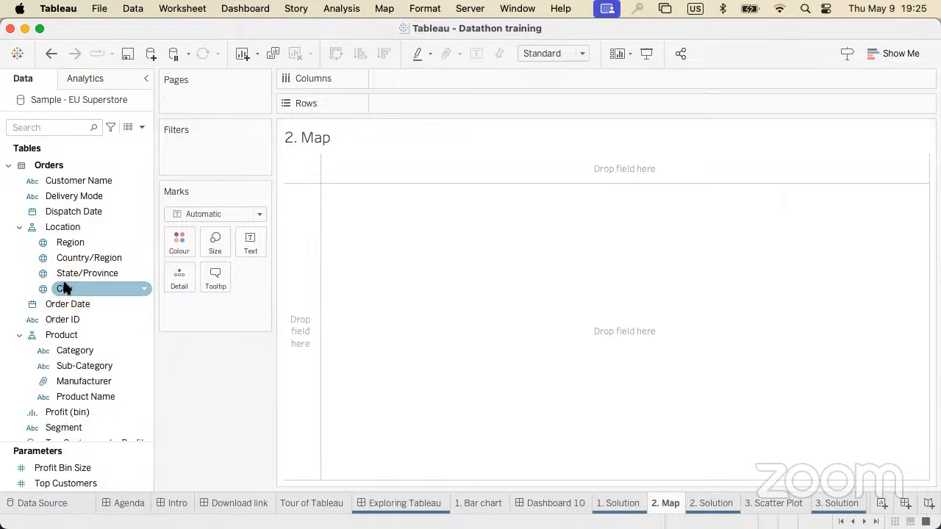
click(63, 273)
click(40, 258)
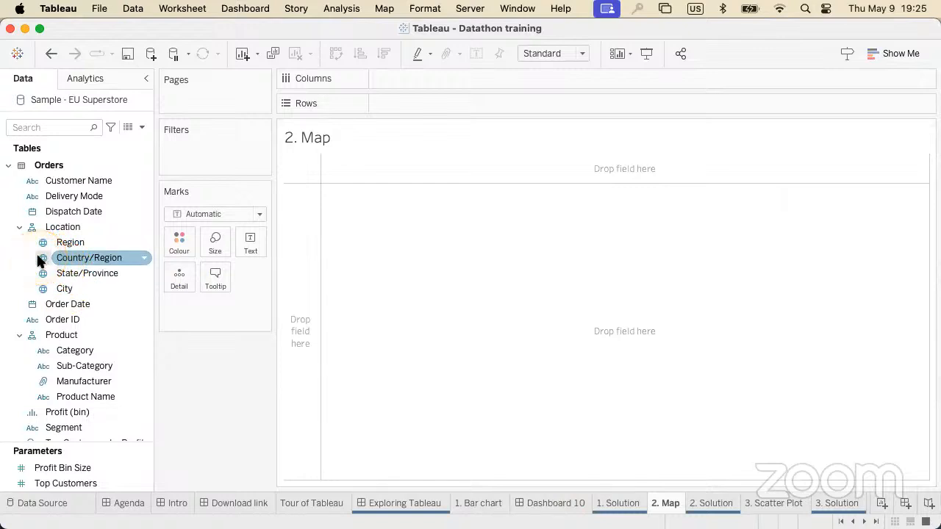
Plot Country/Region points across Europe, then drill down to State/Province for 128 marks
double_click(84, 258)
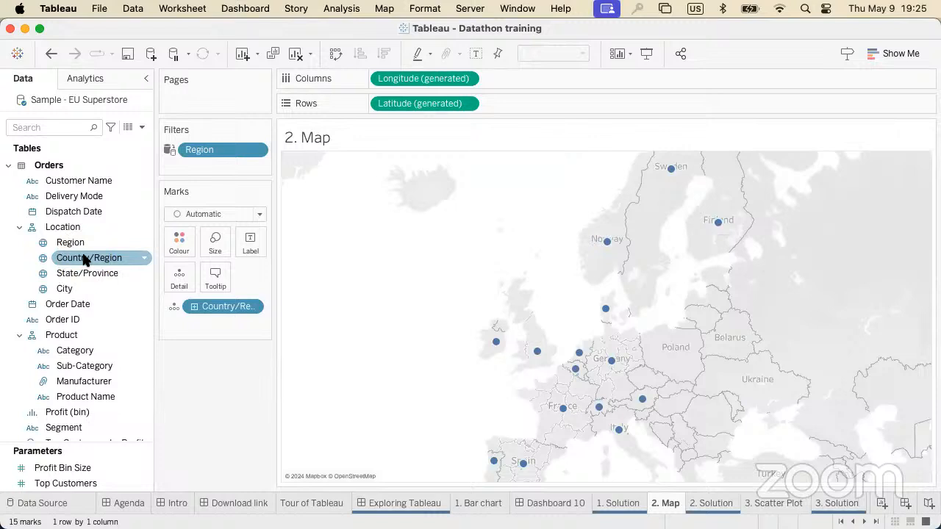
click(91, 261)
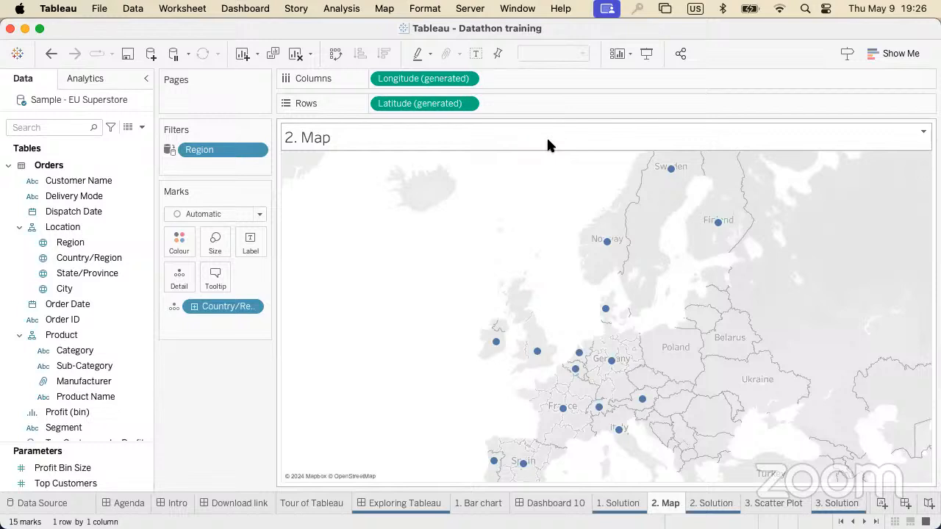
click(204, 378)
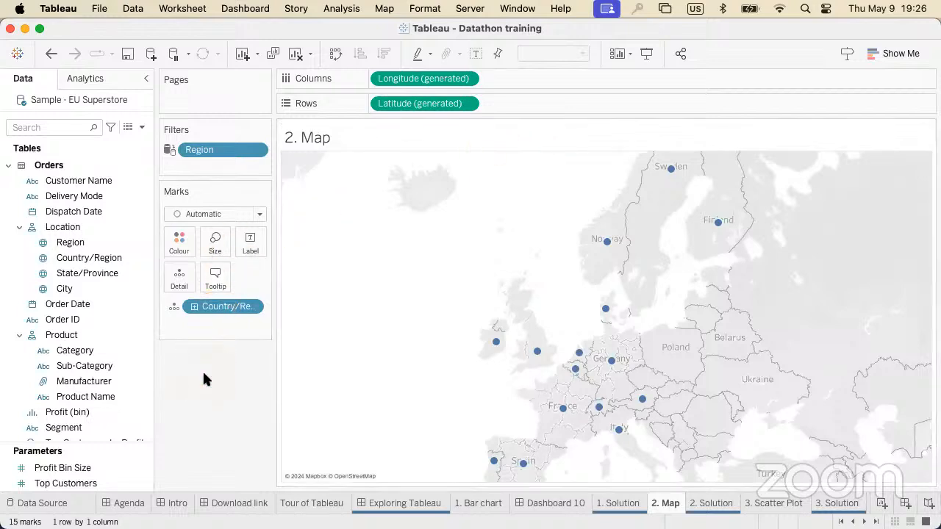
click(205, 378)
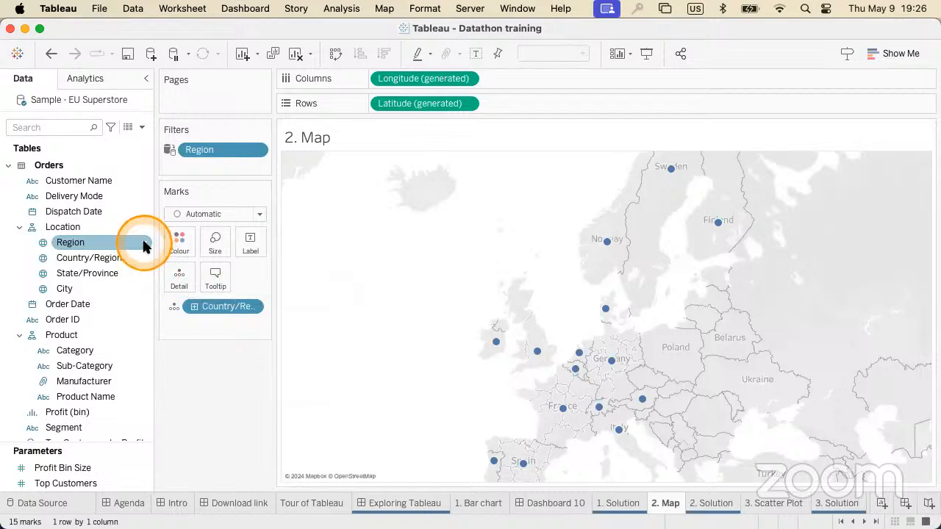
click(194, 306)
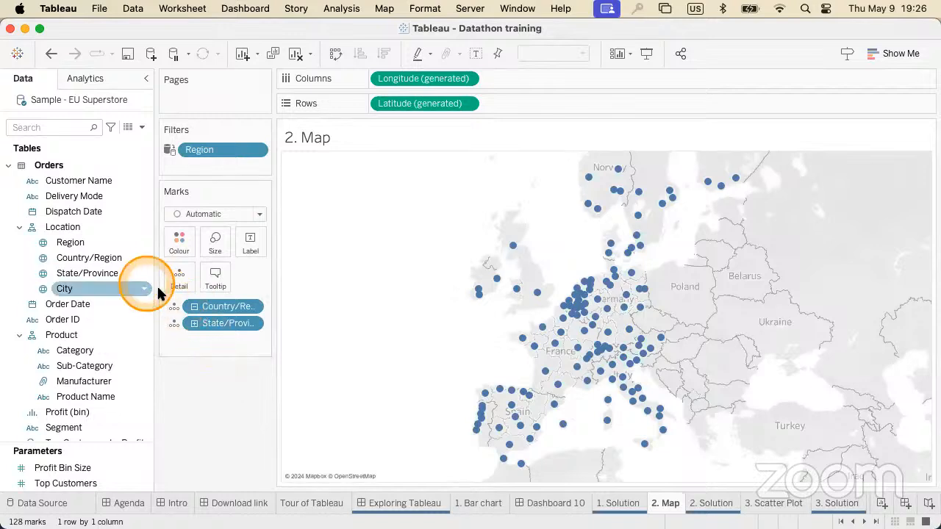
click(127, 269)
click(96, 242)
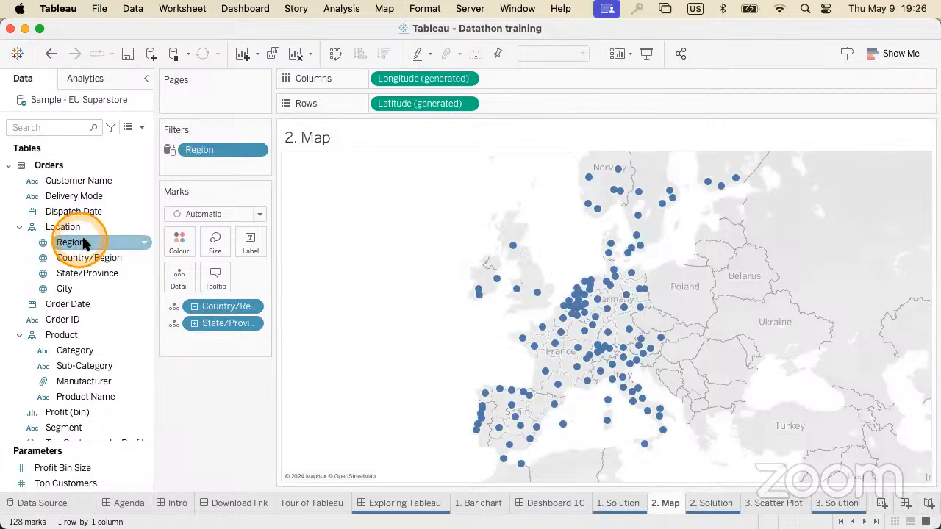
click(92, 243)
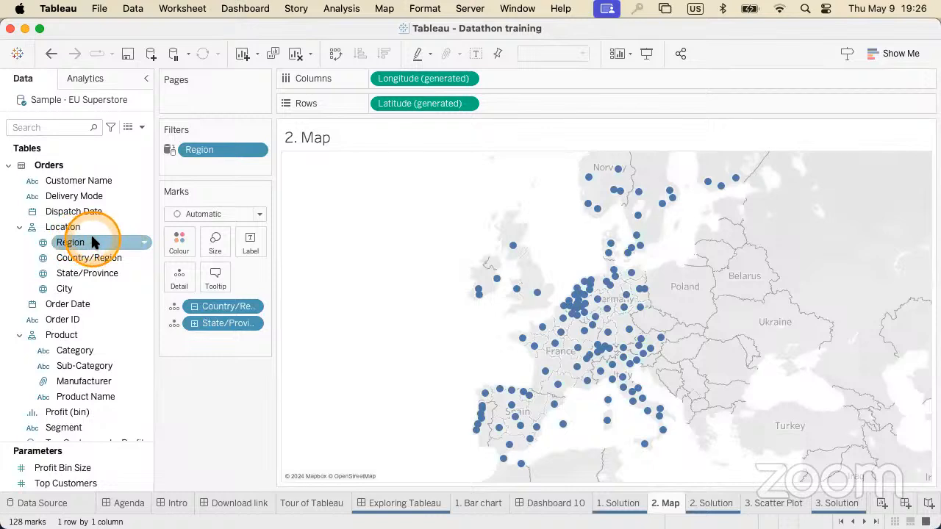
click(91, 258)
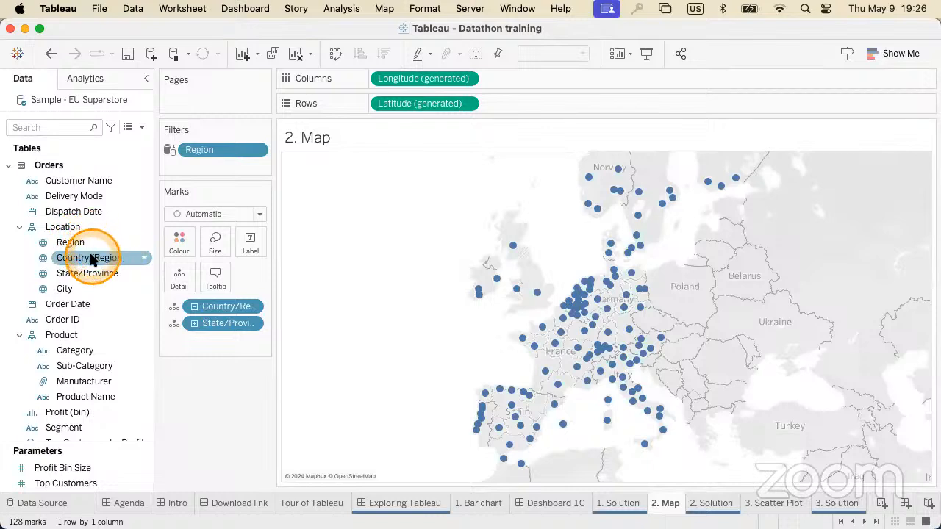
click(91, 258)
drag(91, 258, 76, 248)
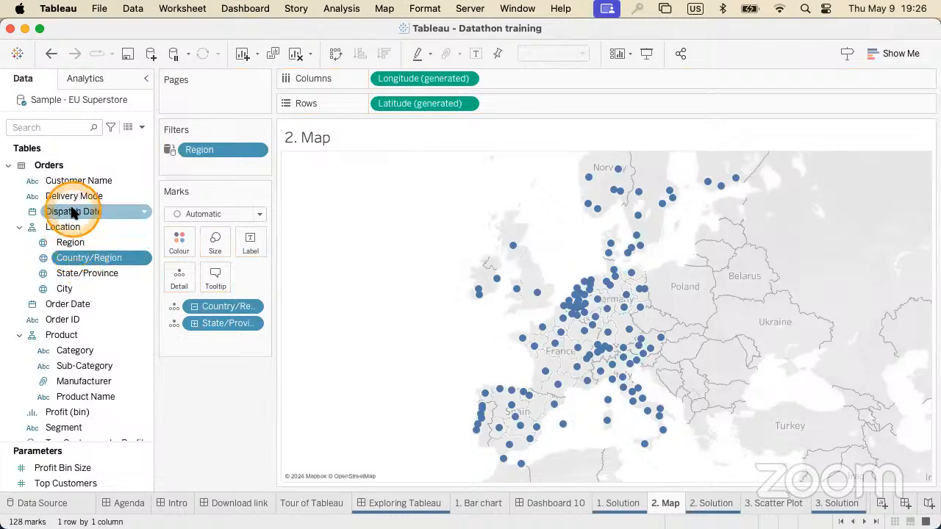
drag(69, 199, 74, 211)
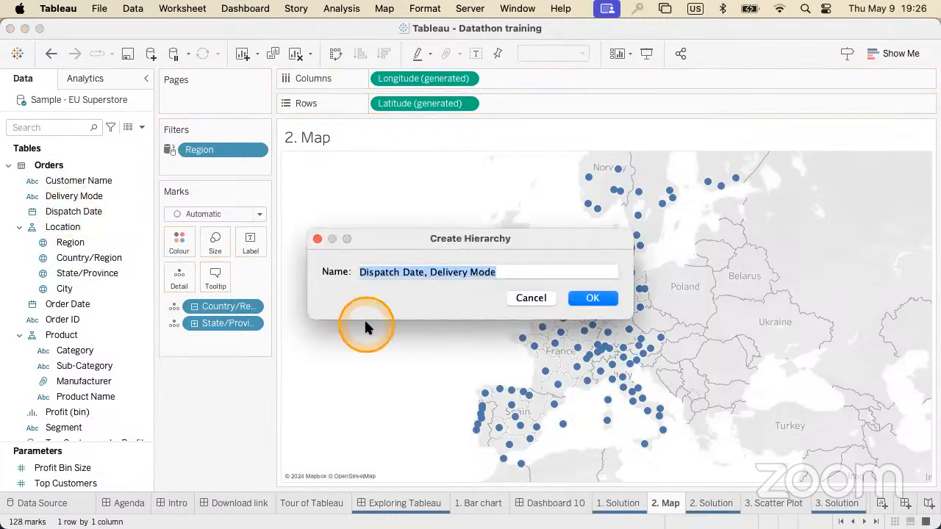
click(524, 297)
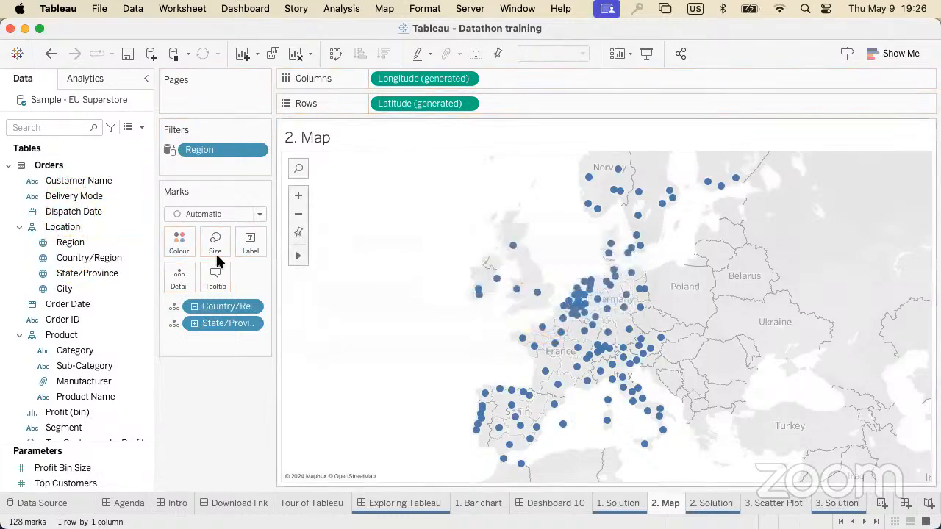
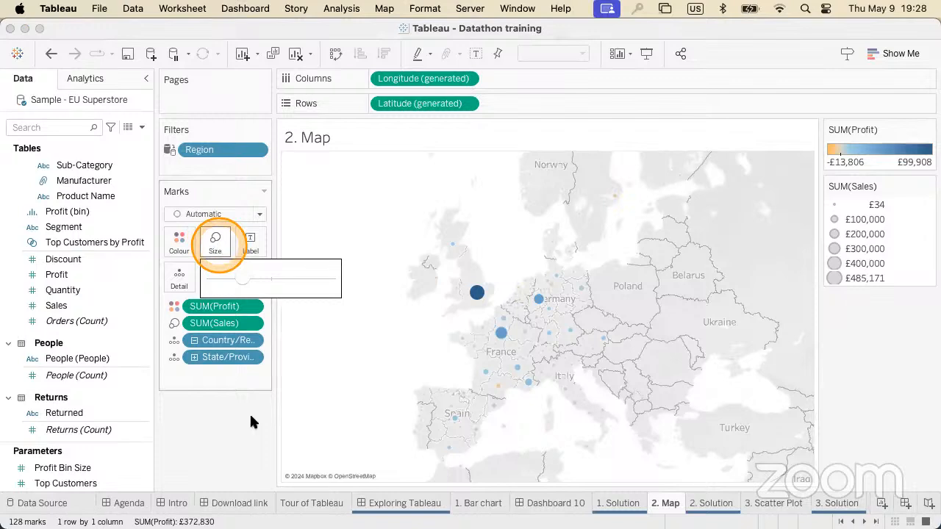
Remove SUM(Sales) from Size, leaving a filled map of European states shaded by SUM(Profit)
click(235, 452)
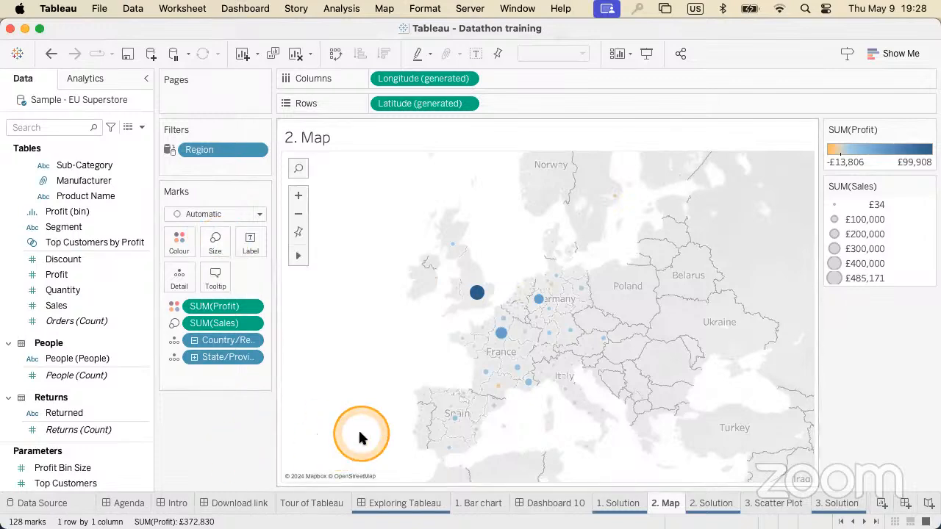
mouse_move(509, 346)
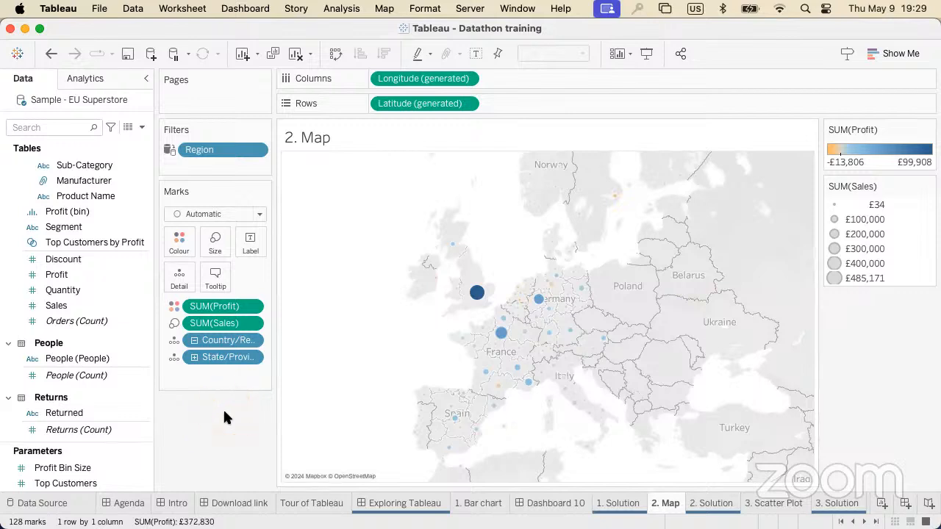
click(225, 325)
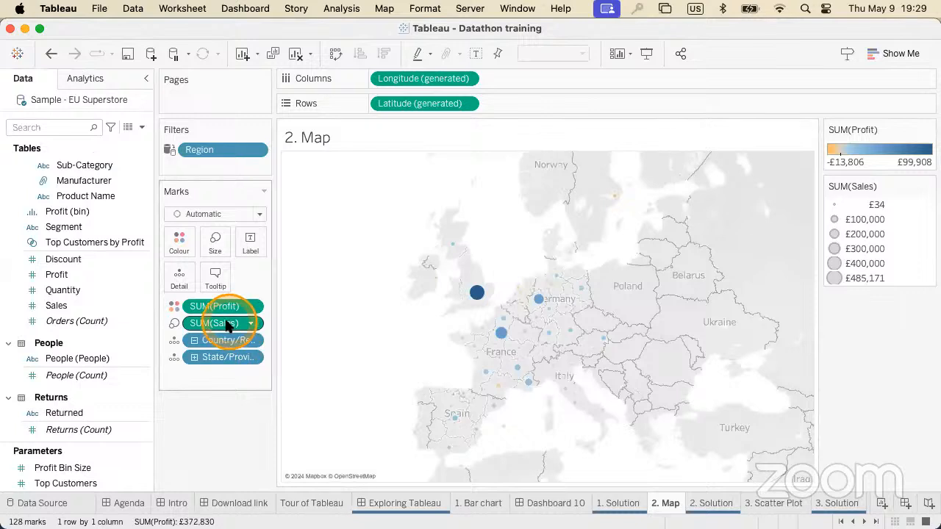
drag(228, 325, 229, 431)
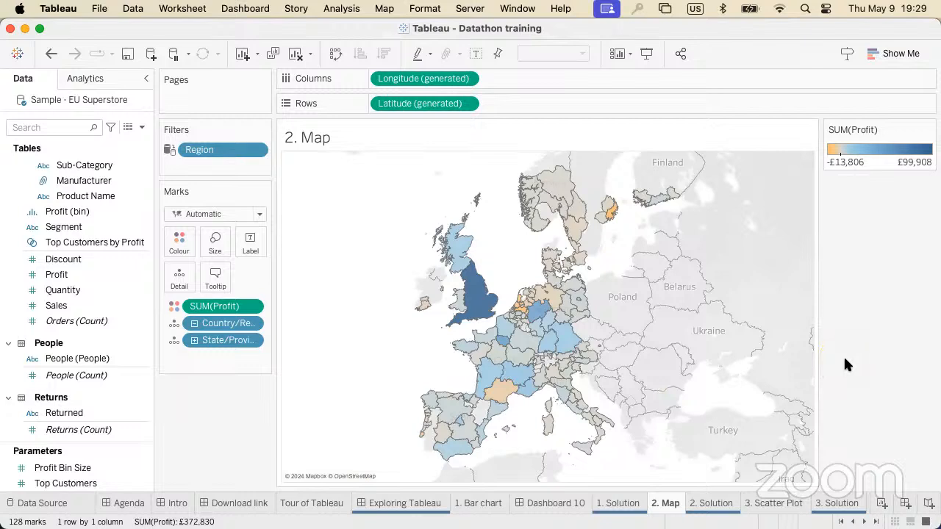
click(420, 368)
click(222, 397)
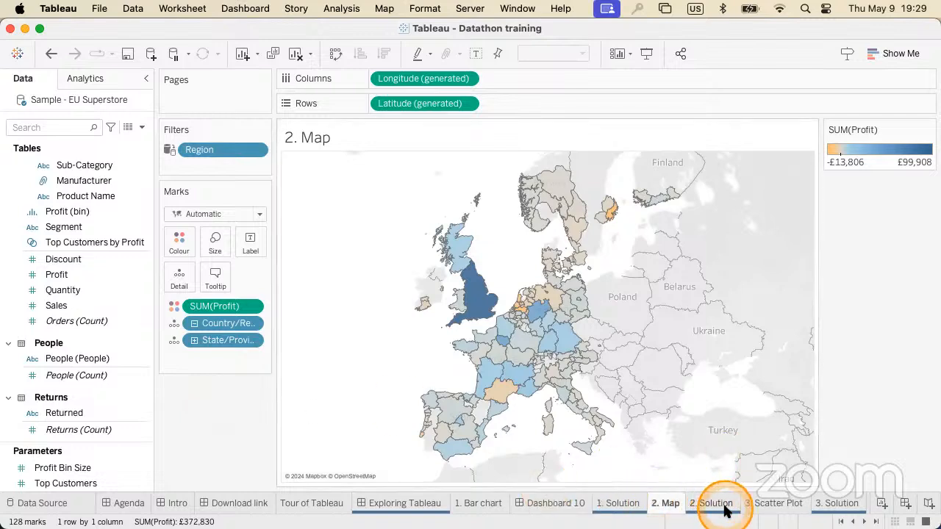
mouse_move(783, 513)
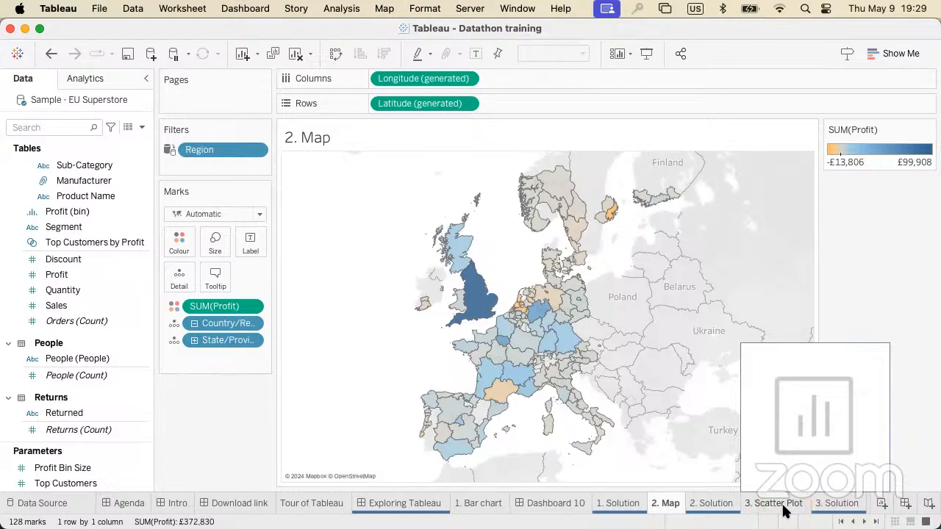
Put Sales back on Size so the map shows profit-coloured circles sized by SUM(Sales)
click(51, 53)
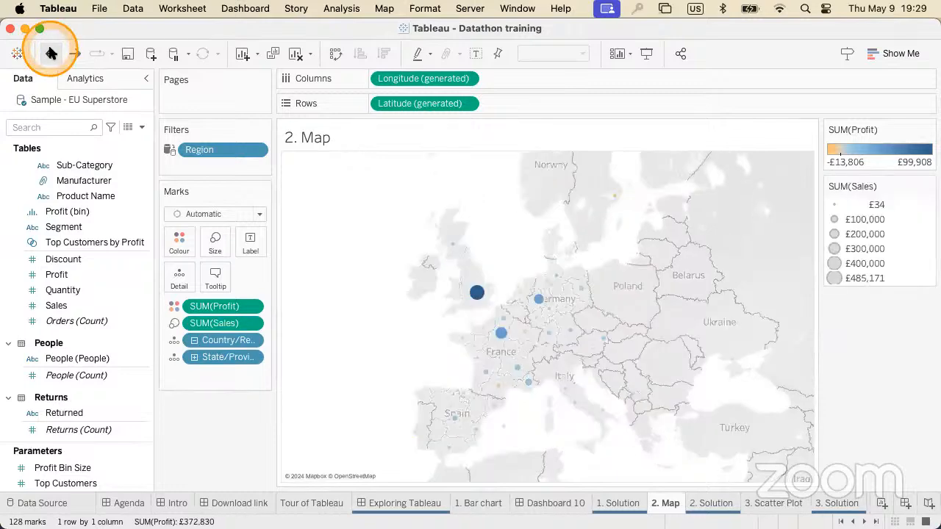
click(51, 53)
click(62, 304)
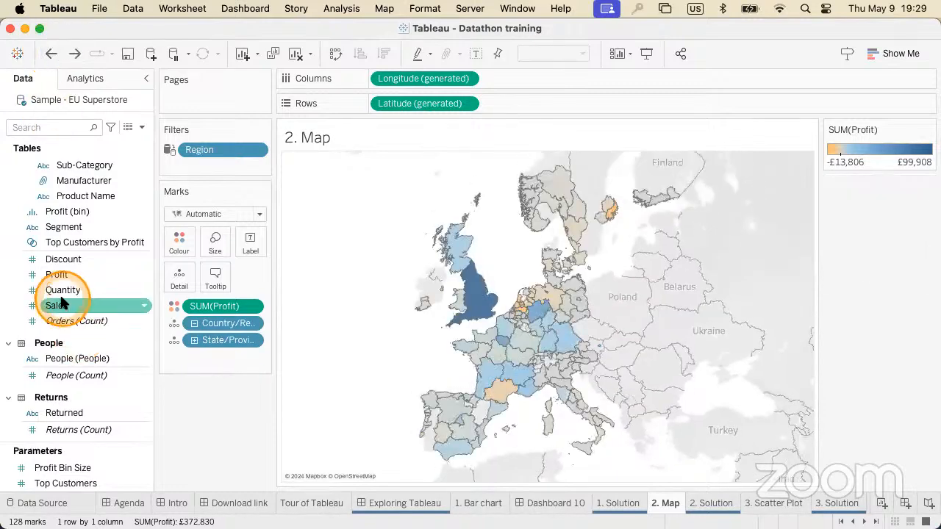
drag(62, 304, 216, 243)
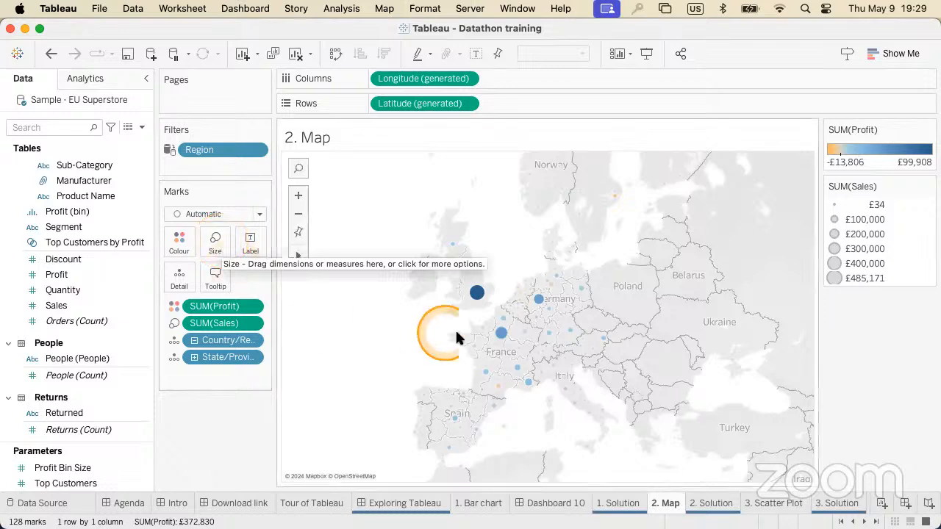
mouse_move(475, 296)
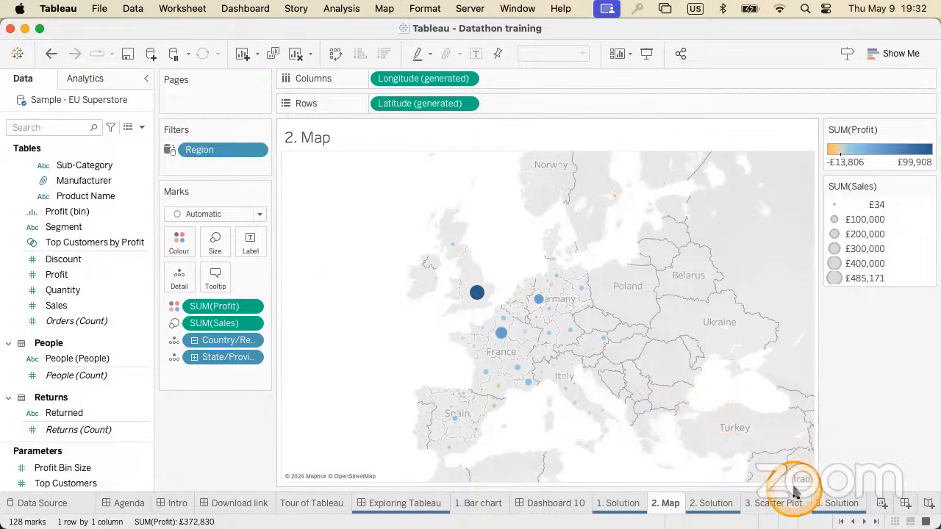
mouse_move(781, 507)
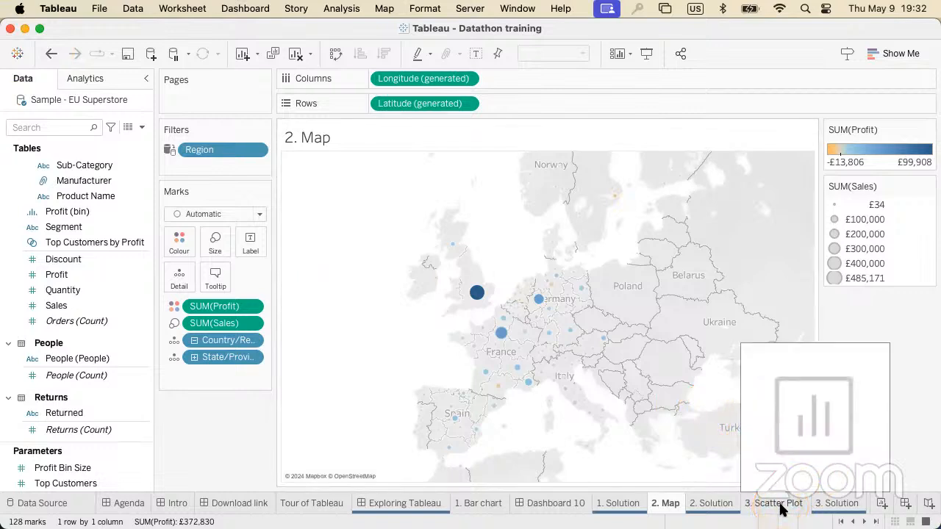
Switch to the empty '3. Scatter Plot' worksheet
click(780, 507)
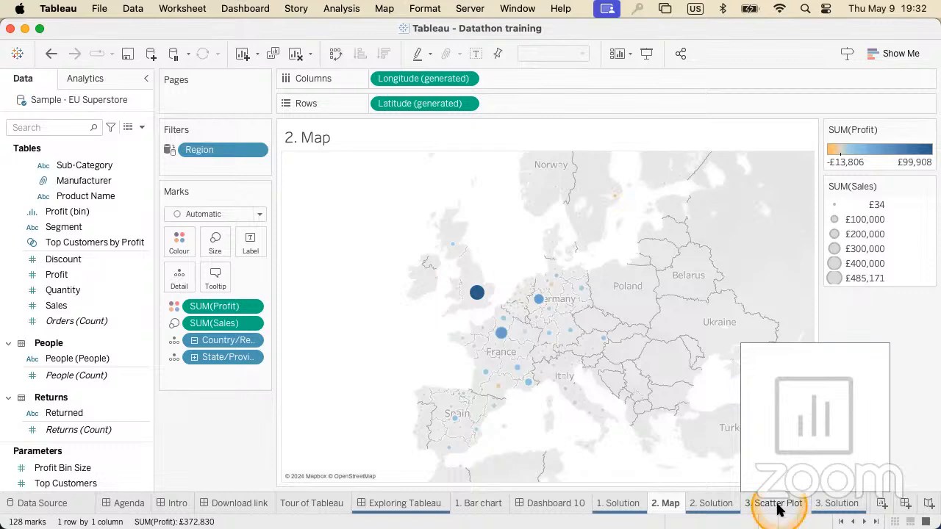
click(778, 507)
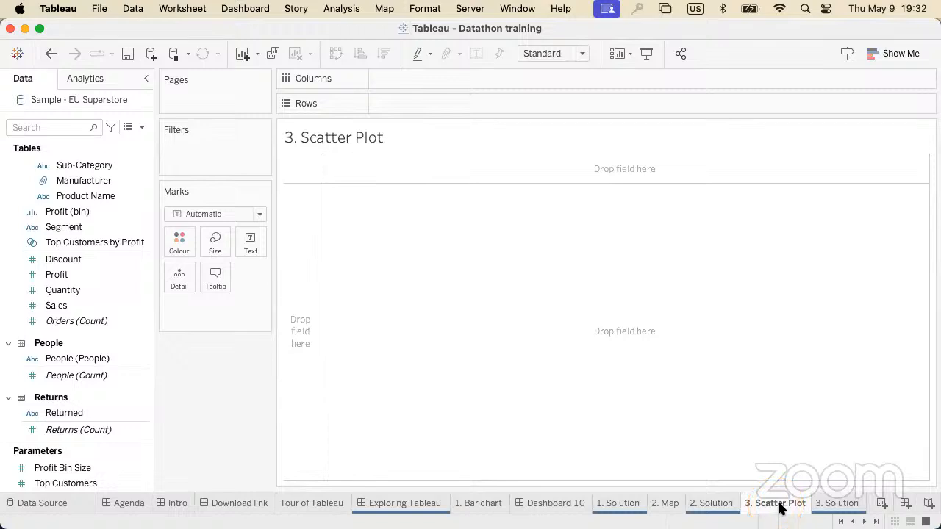
click(882, 503)
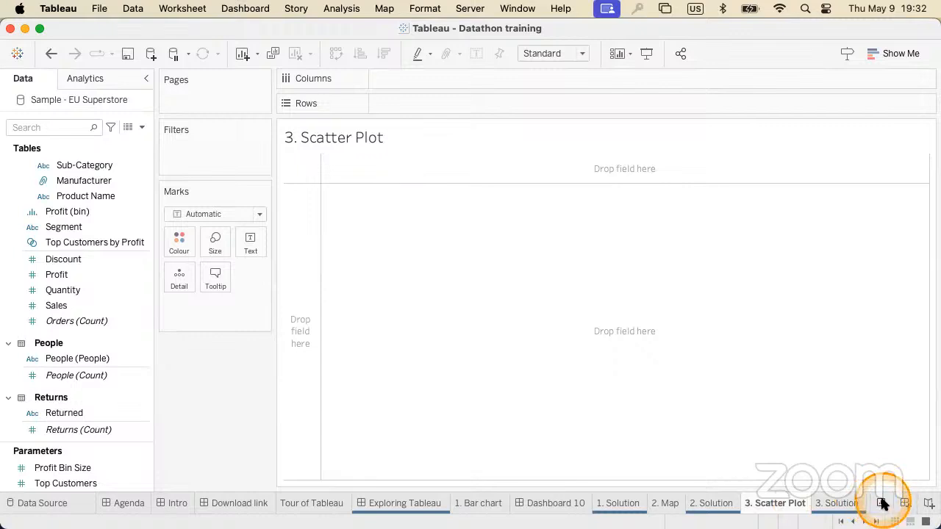
key(F1)
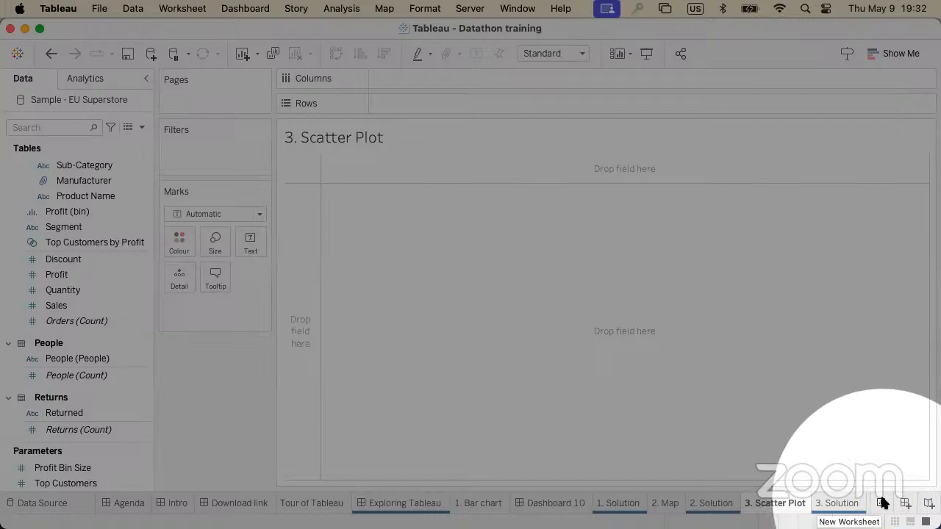
key(F1)
Look over the Quantity, Sales and Profit fields and the Top Customers by Profit set
click(730, 440)
click(64, 290)
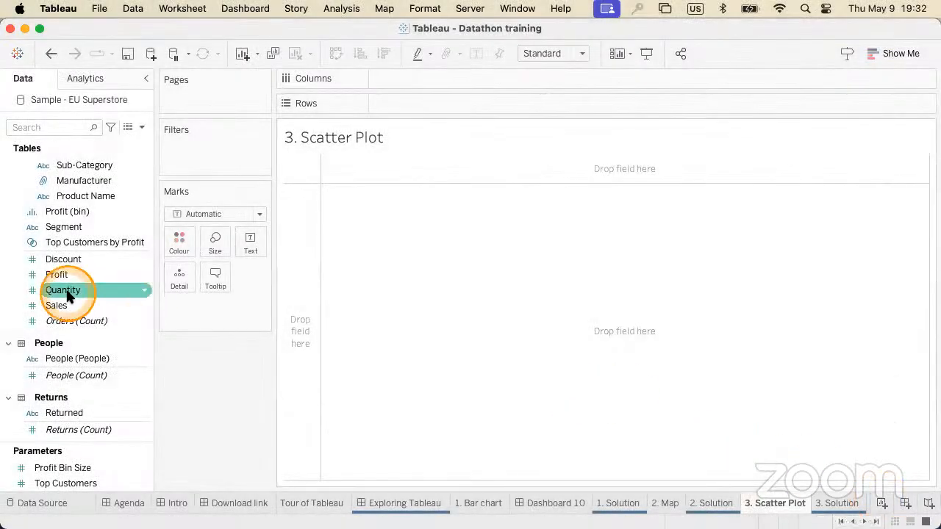
click(73, 243)
click(218, 361)
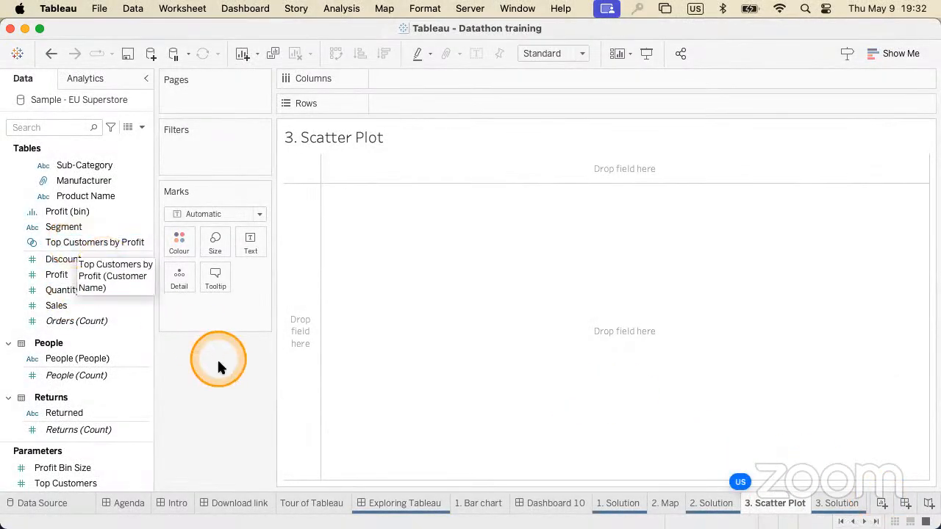
click(185, 347)
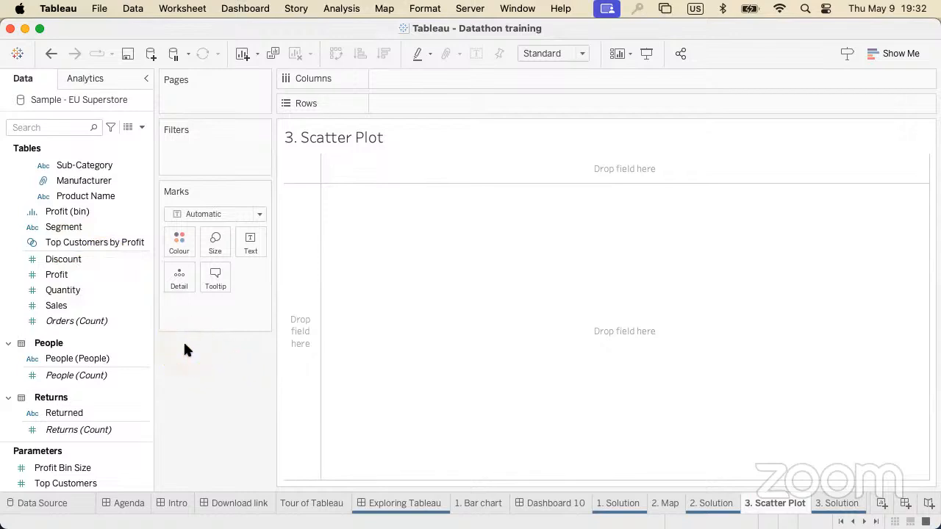
click(140, 306)
click(135, 289)
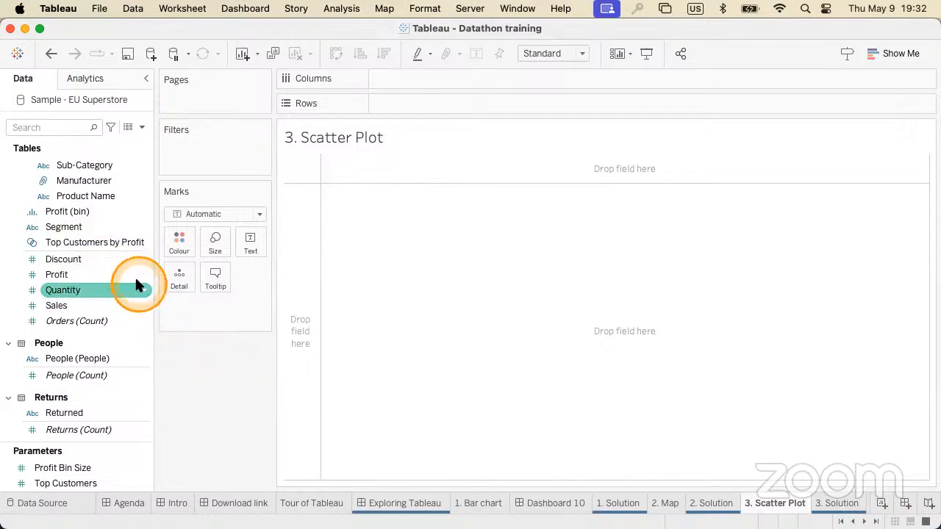
click(134, 280)
click(253, 394)
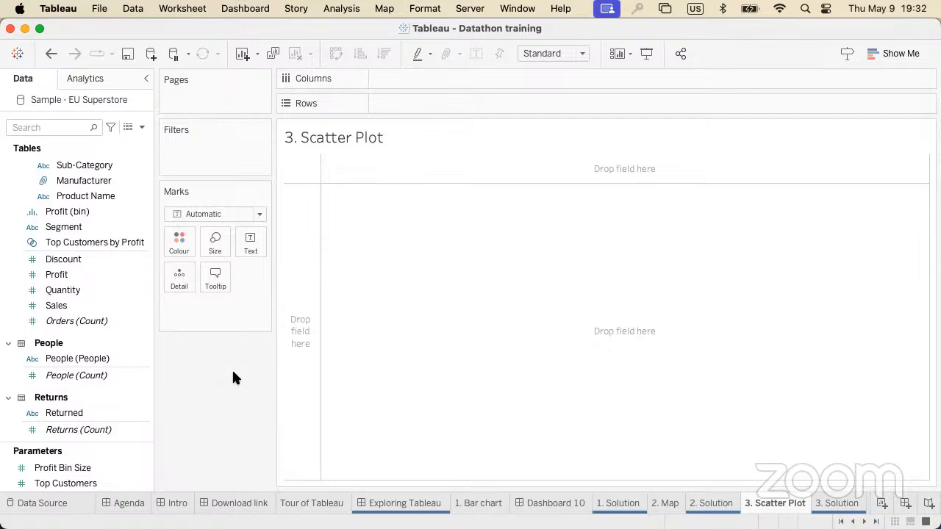
click(95, 243)
scroll(92, 248, up, 3)
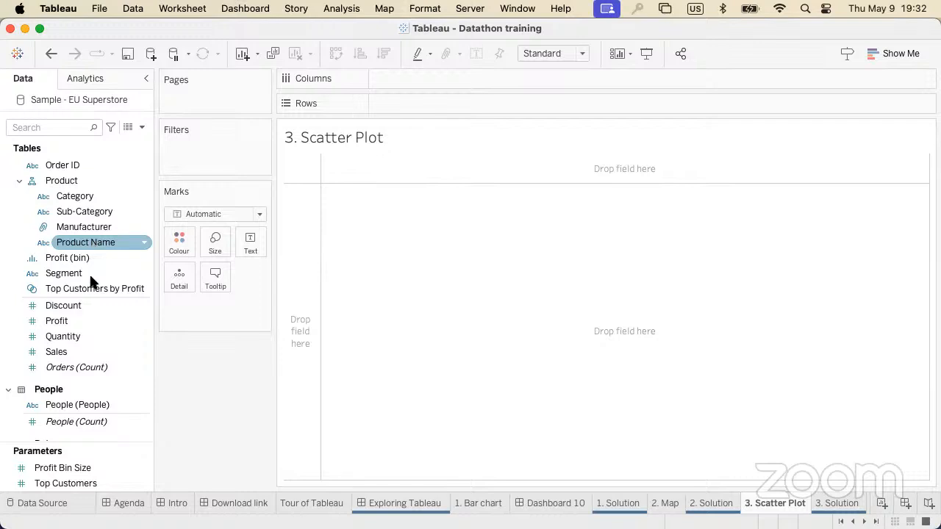
Select Sales and Profit in the Data pane, briefly trying and dropping Discount and Quantity
click(84, 336)
click(80, 350)
drag(79, 347, 261, 345)
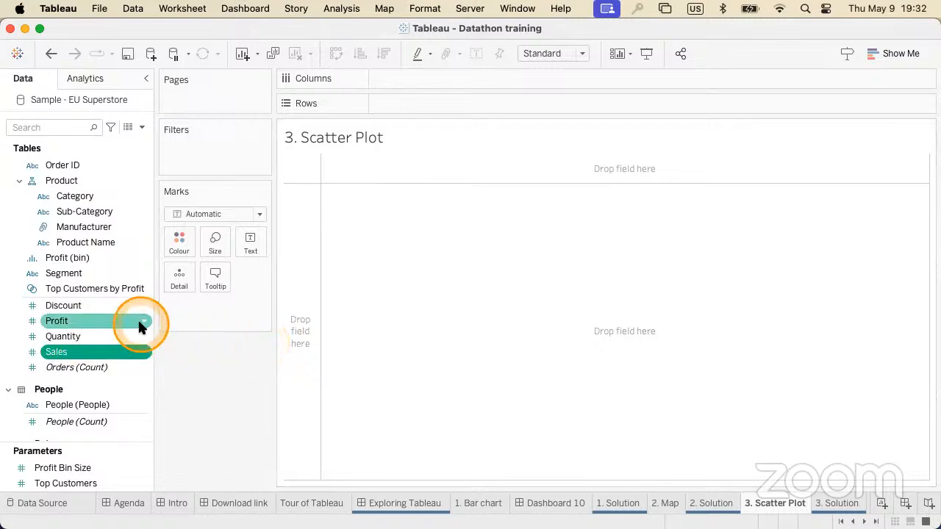
super+click(113, 321)
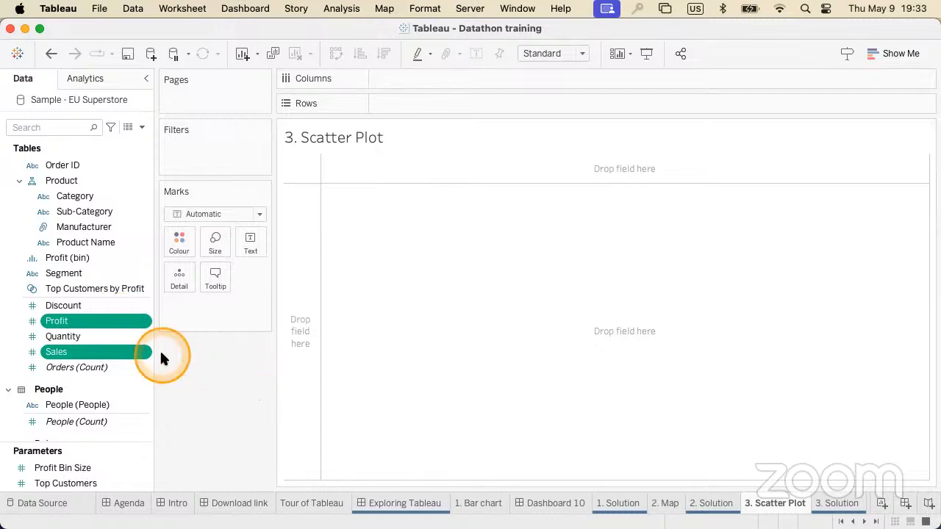
super+click(103, 305)
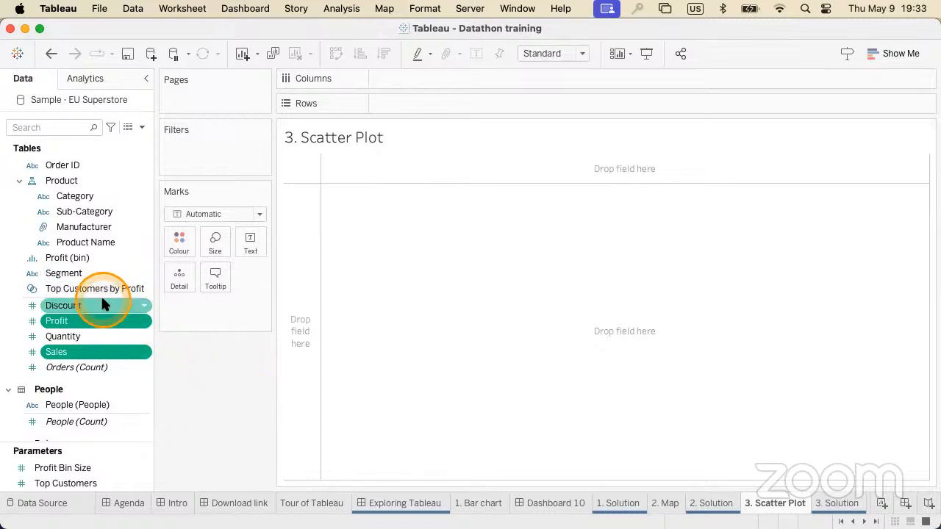
super+click(102, 305)
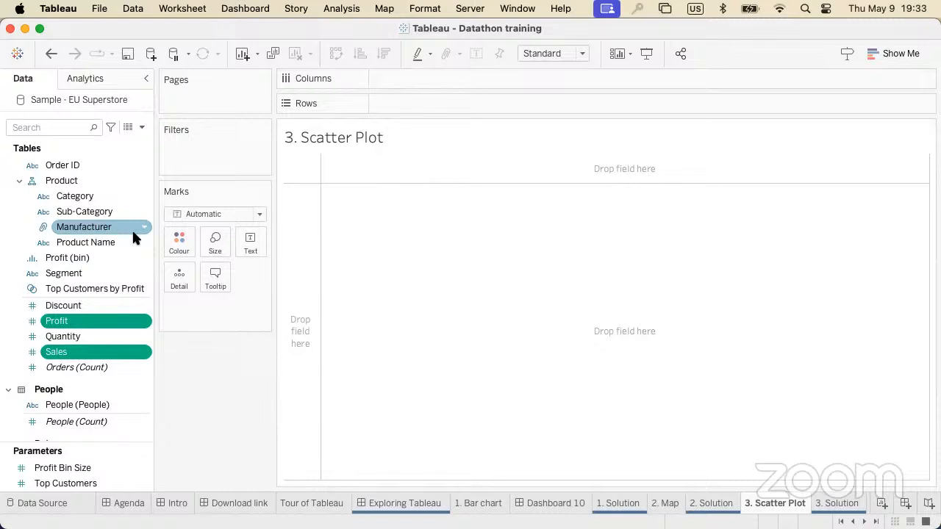
super+click(105, 345)
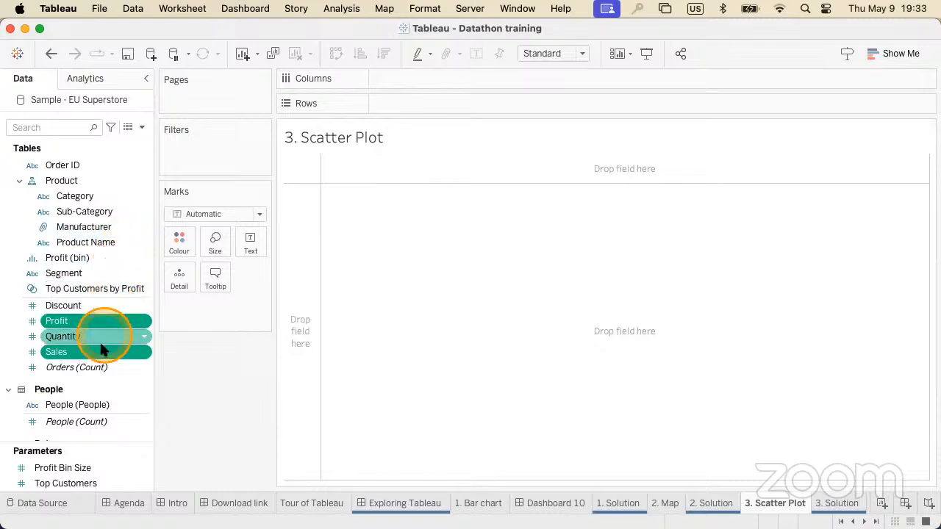
click(116, 322)
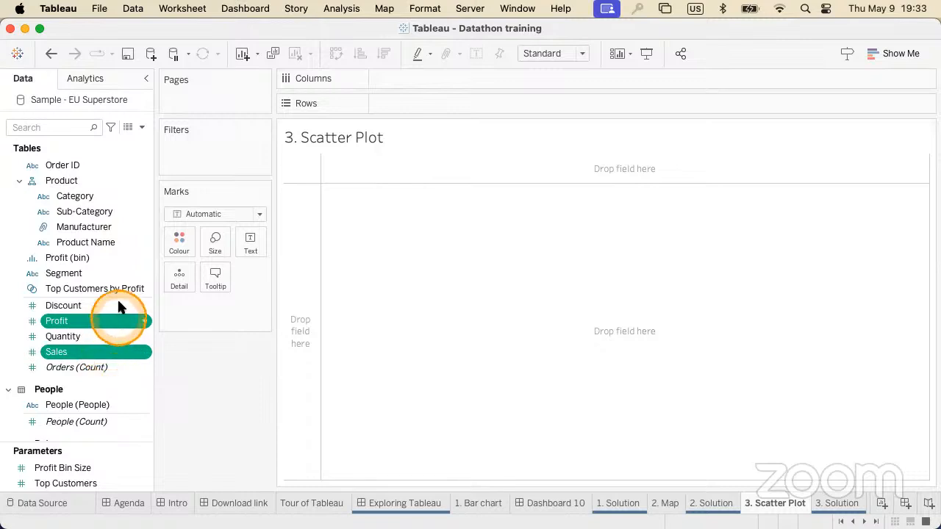
Add Order ID to the selection and bring up Show Me's chart suggestions
scroll(118, 295, up, 3)
scroll(117, 269, up, 1)
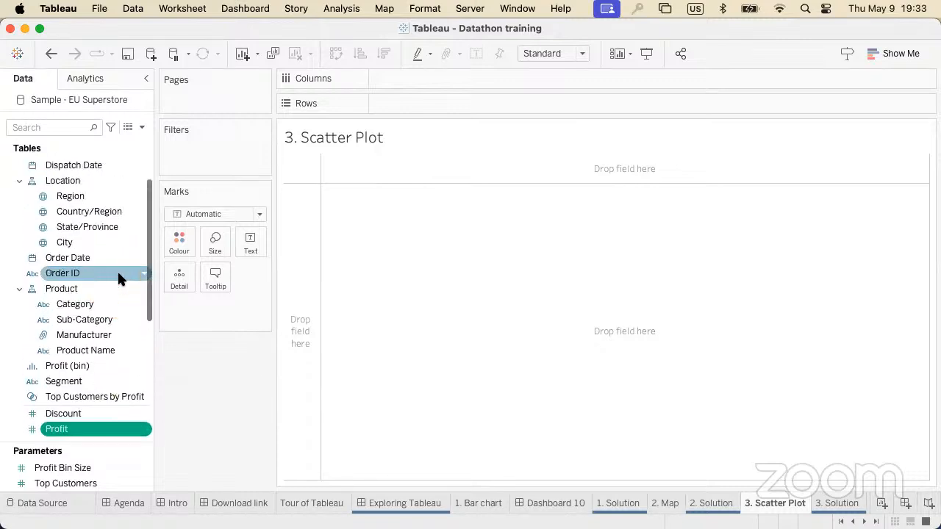
super+click(114, 272)
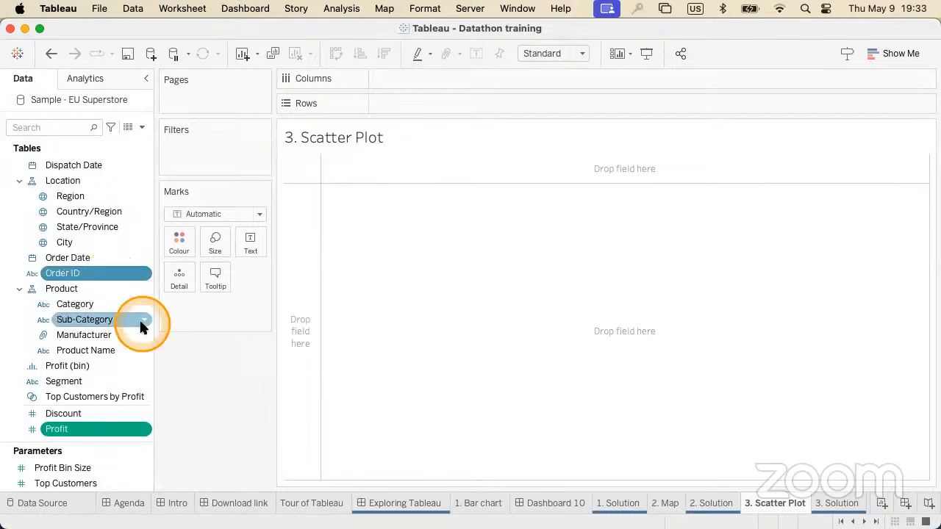
scroll(136, 350, down, 2)
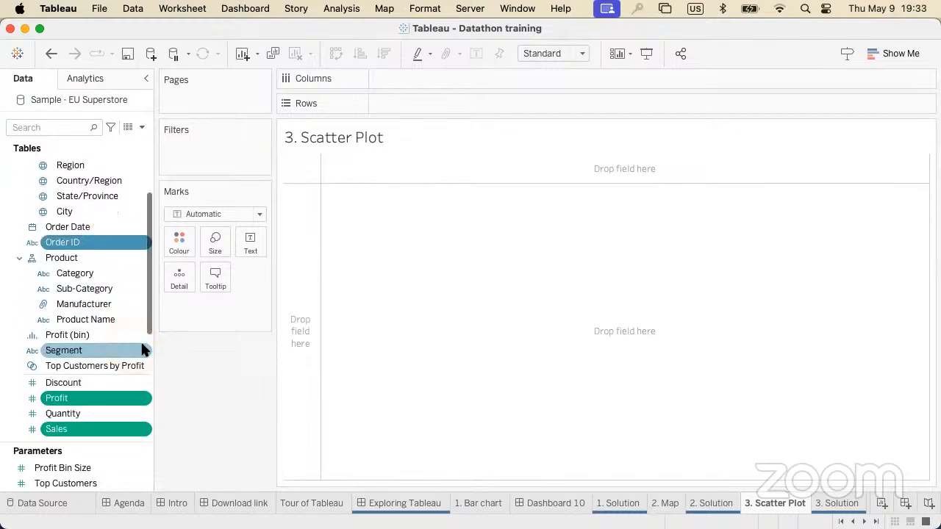
click(207, 378)
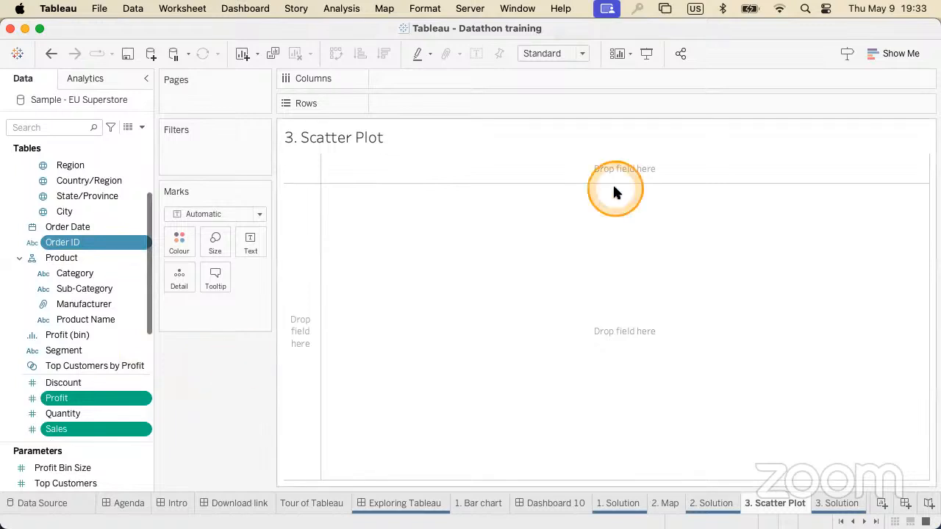
click(900, 57)
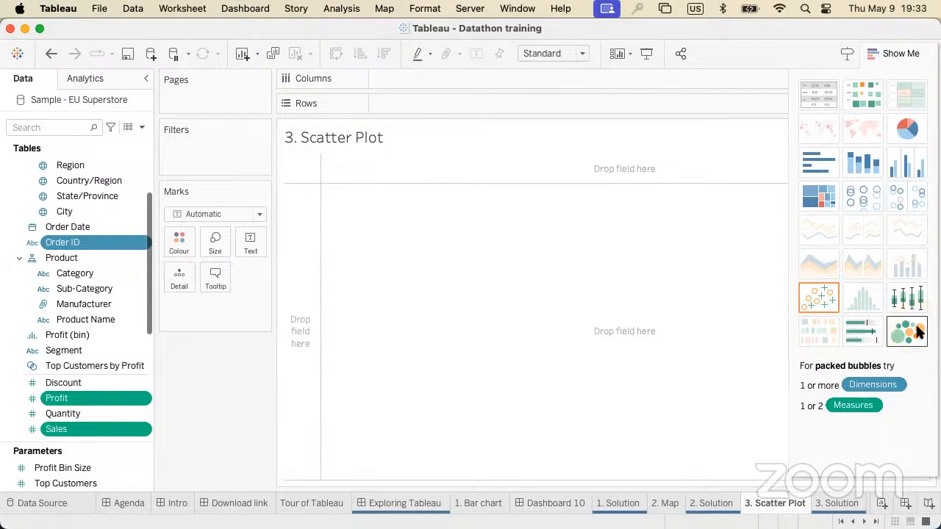
Pick the scatter plot thumbnail to plot SUM(Sales) against SUM(Profit) with Order ID on Detail
click(820, 295)
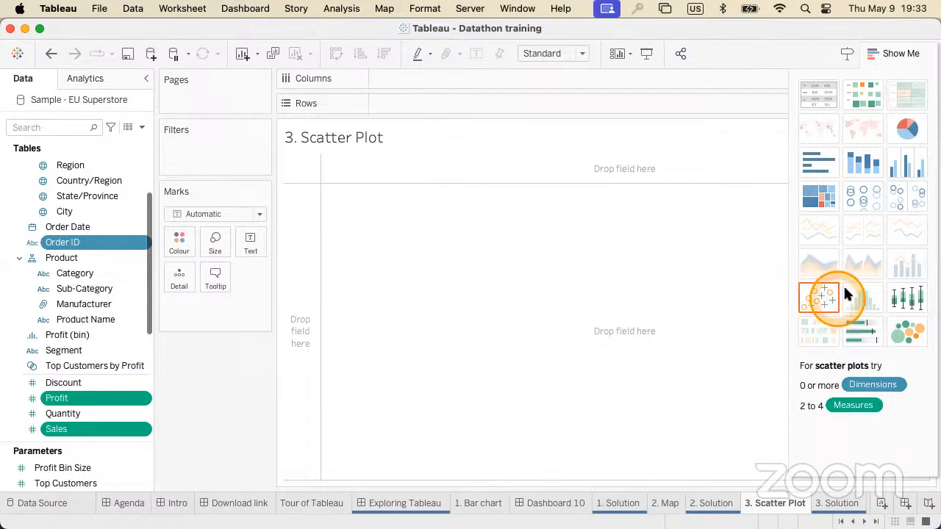
key(F1)
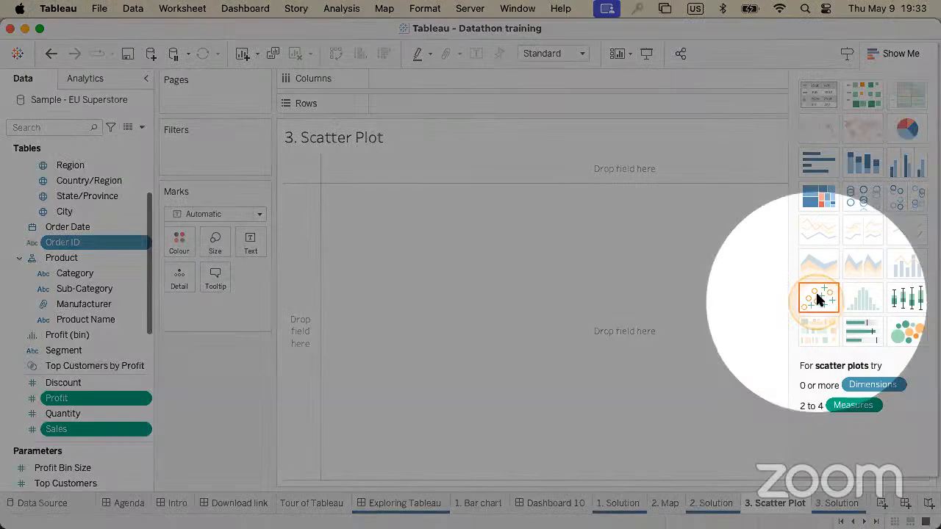
key(F1)
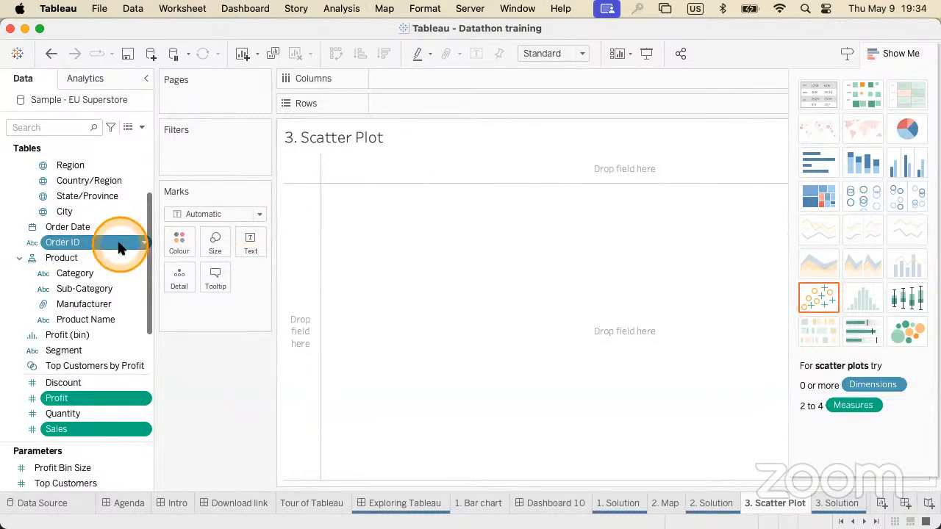
click(814, 295)
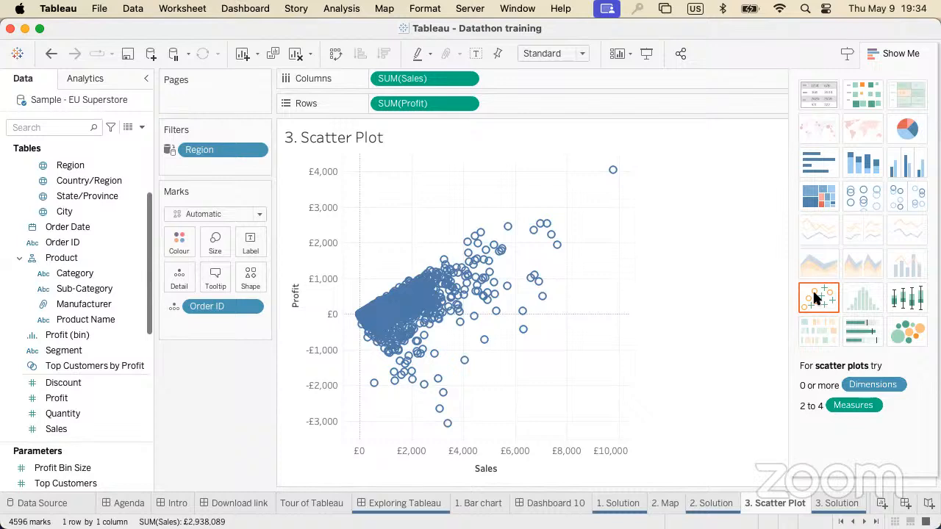
Collapse Show Me so the 4,596-point Sales versus Profit scatter fills the view
click(896, 56)
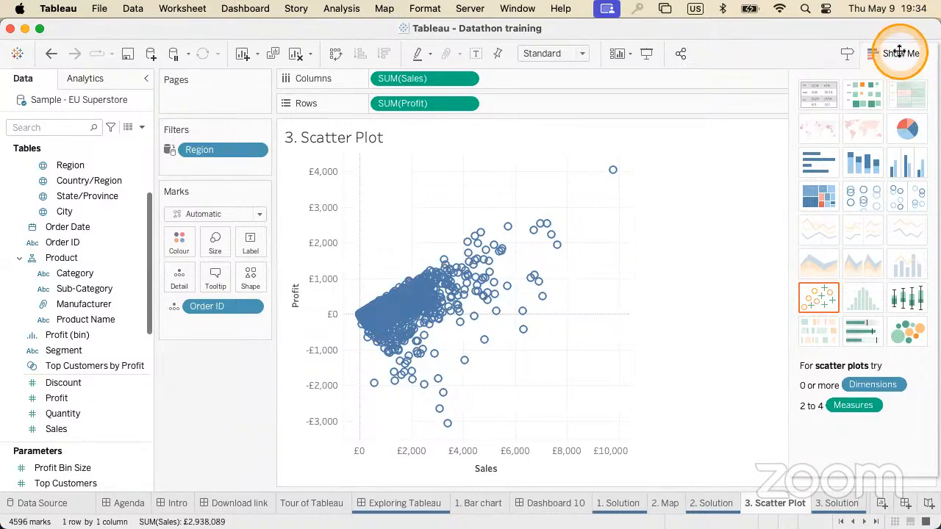
click(899, 53)
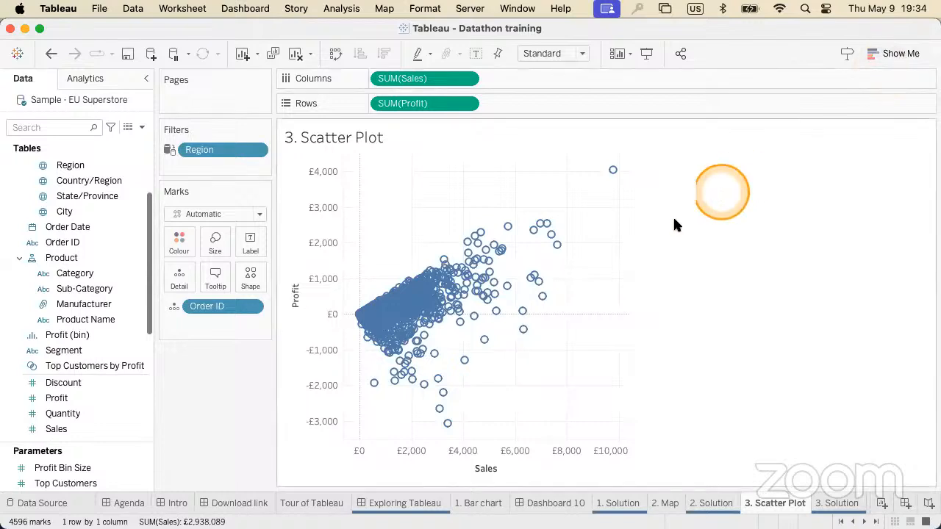
mouse_move(614, 176)
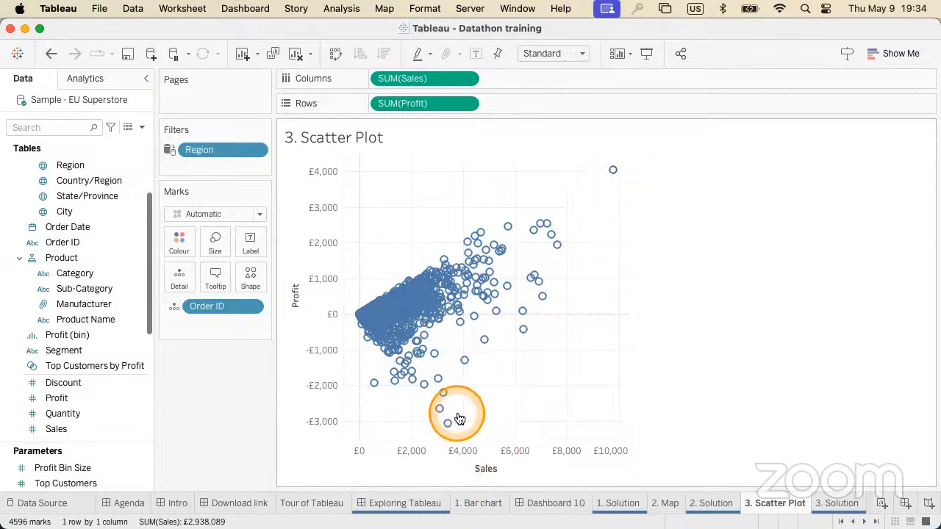
click(309, 313)
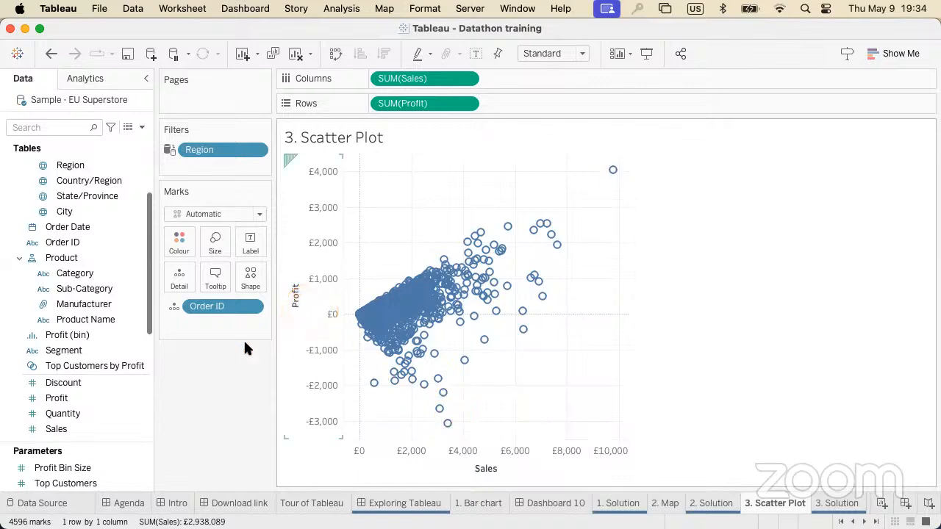
click(208, 377)
Select the Discount field in the Data pane
click(378, 414)
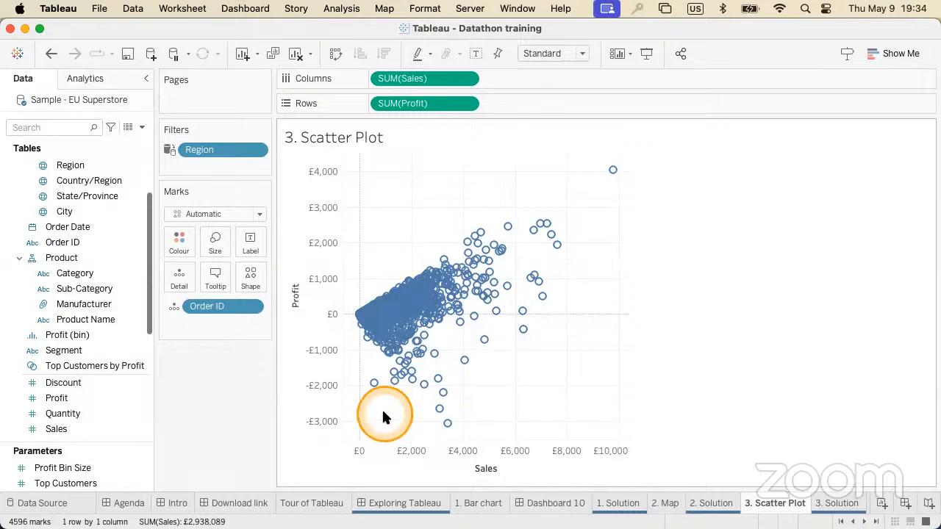
click(112, 366)
click(101, 381)
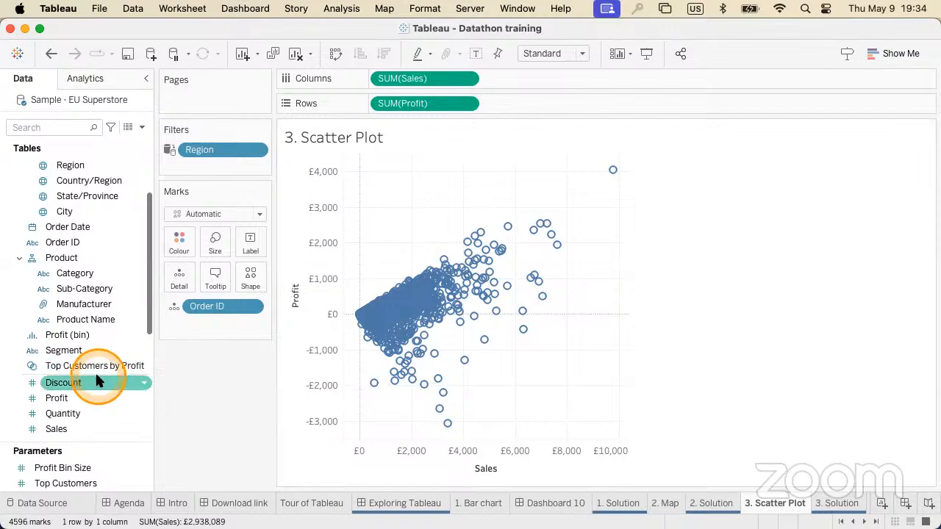
scroll(99, 381, down, 2)
click(98, 382)
click(103, 350)
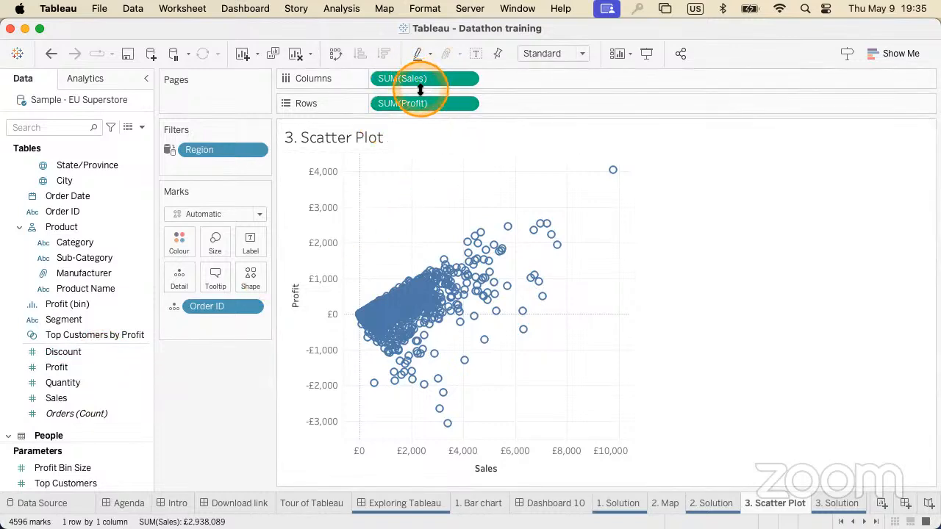
click(57, 352)
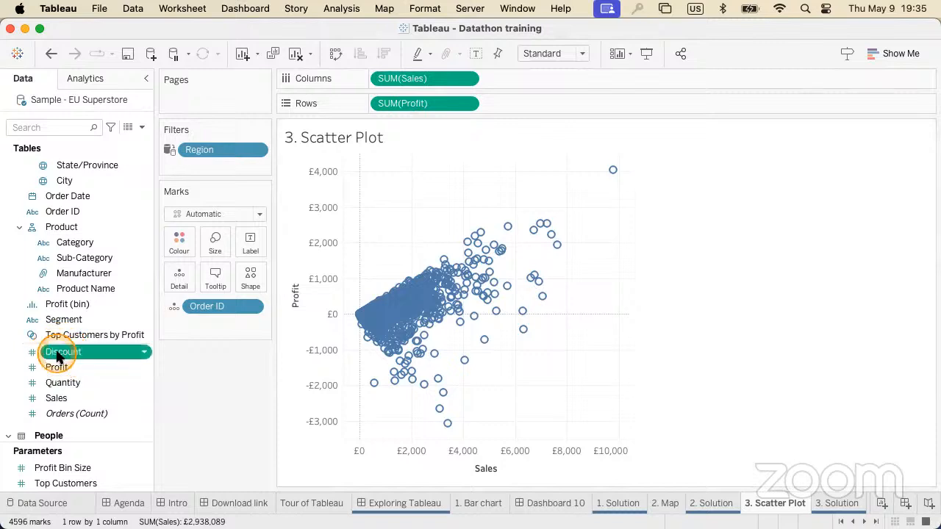
Drop Discount onto Columns in place of SUM(Sales), plotting Profit against SUM(Discount)
drag(57, 356, 399, 79)
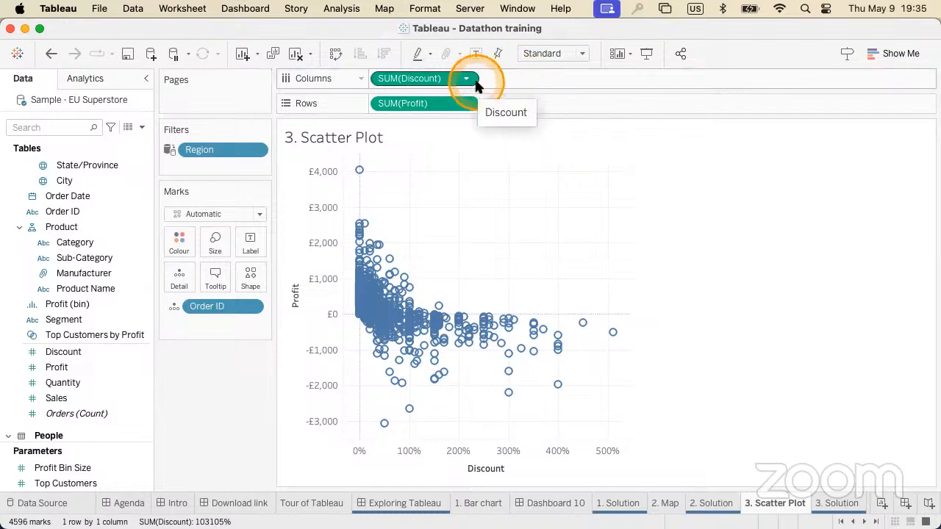
mouse_move(441, 79)
mouse_down()
mouse_move(479, 82)
mouse_move(760, 30)
mouse_move(435, 82)
mouse_up()
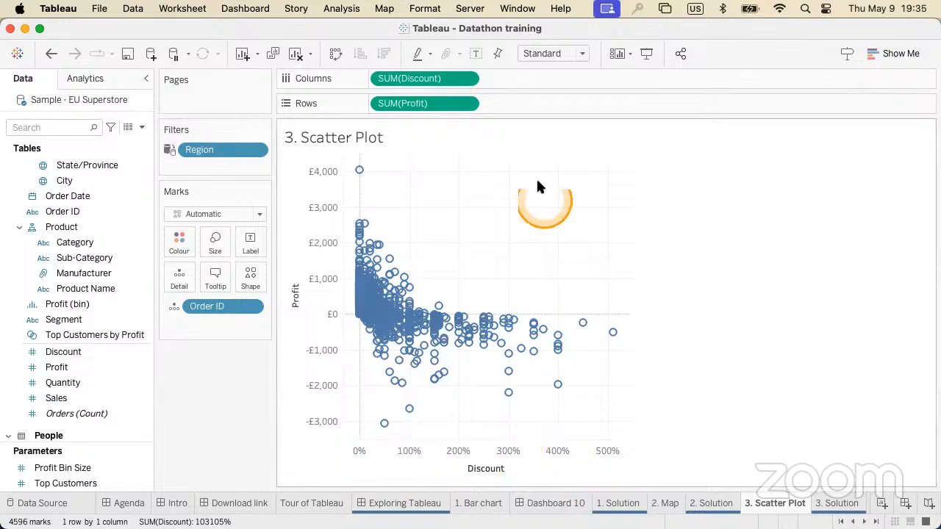
click(466, 79)
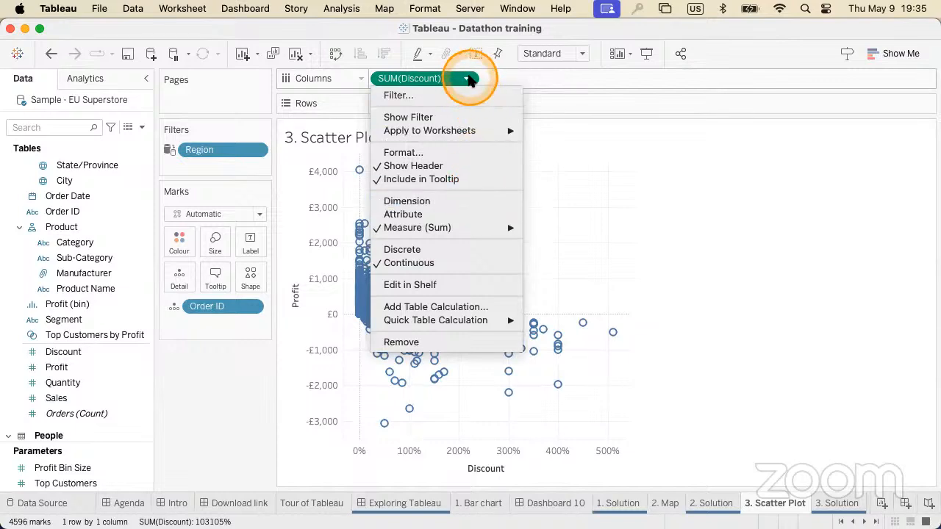
Change the Discount pill's aggregation from Sum to Average, giving a 0%–90% horizontal axis
click(482, 228)
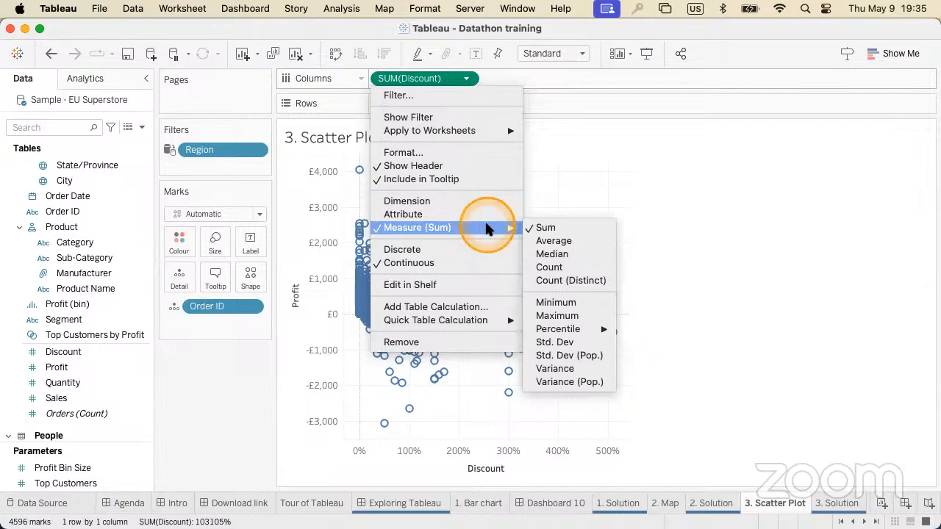
click(574, 243)
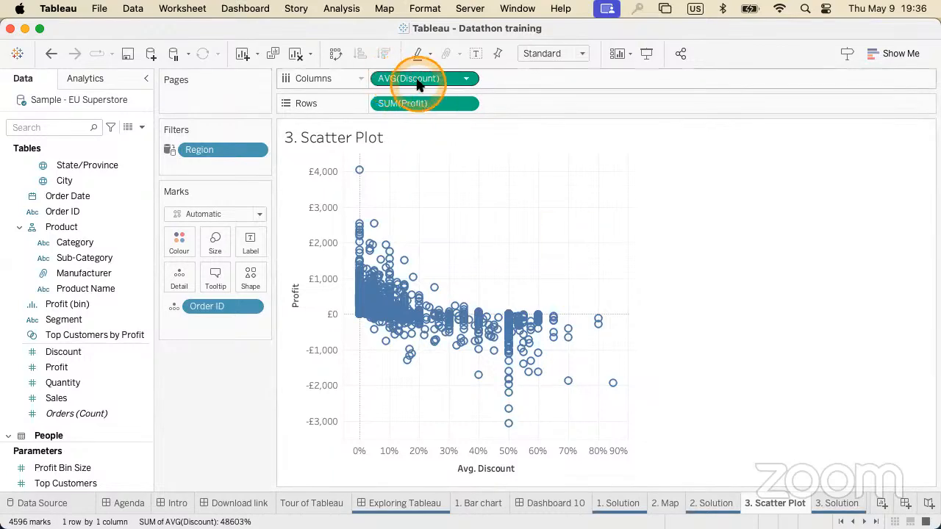
click(466, 79)
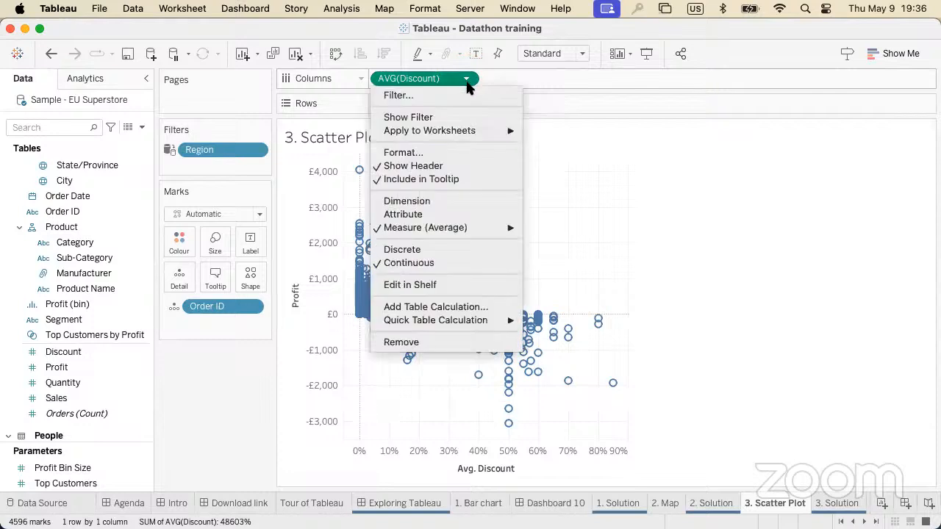
click(475, 230)
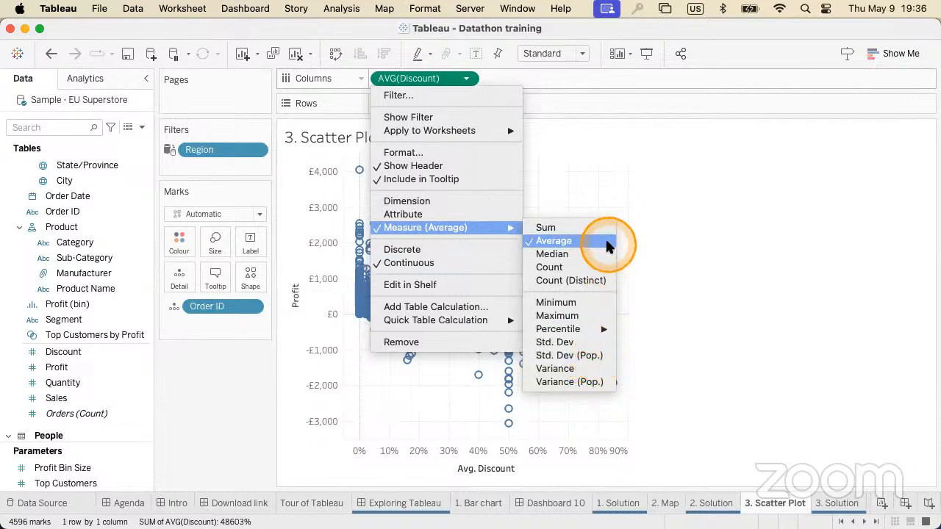
click(677, 207)
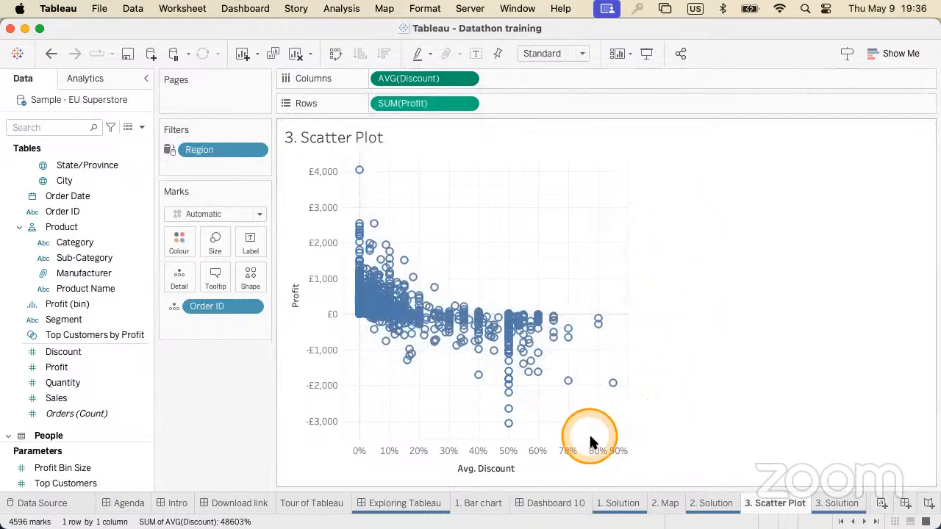
mouse_move(517, 433)
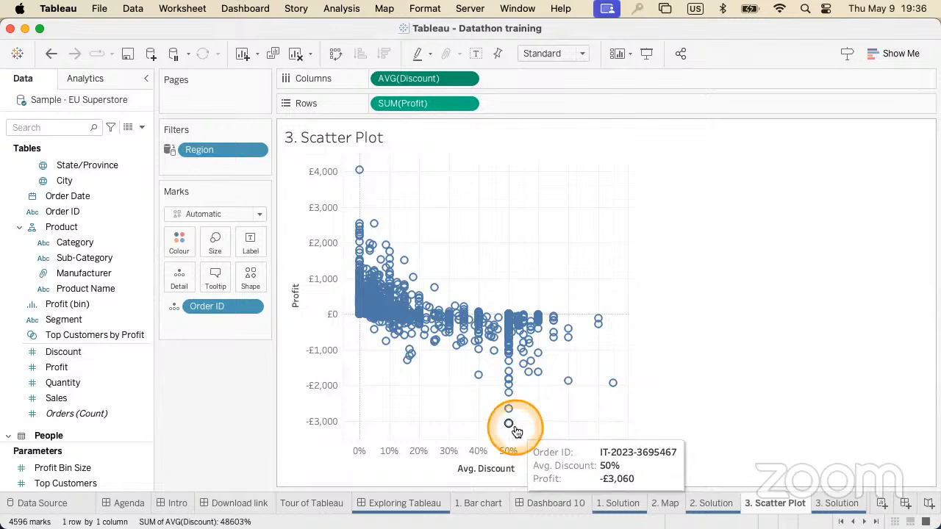
mouse_move(512, 386)
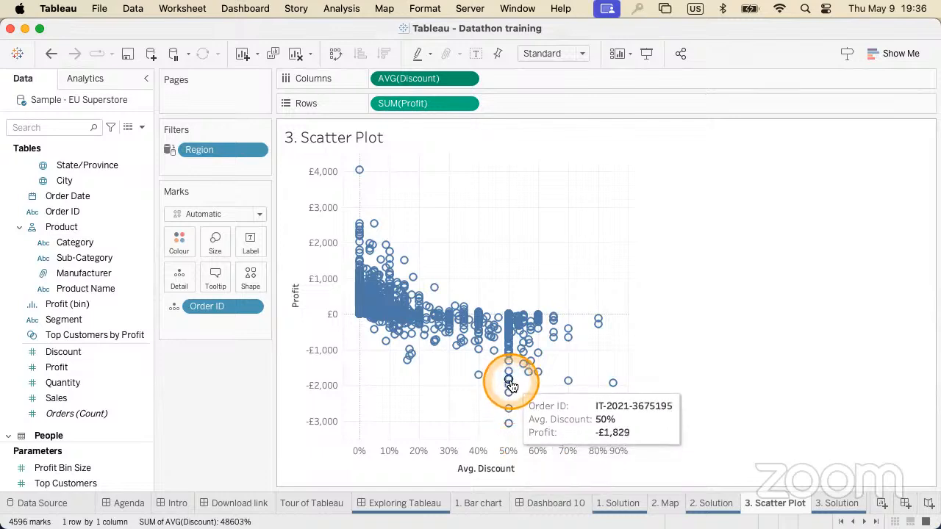
mouse_move(510, 357)
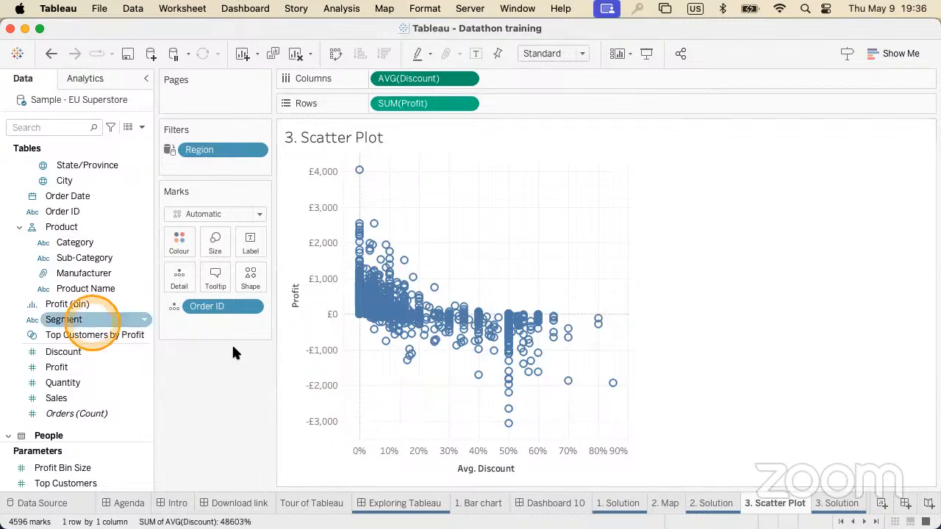
Drag Profit onto Colour, shading the 4,596 Order ID circles from orange losses to blue gains
drag(92, 323, 118, 338)
drag(73, 367, 177, 238)
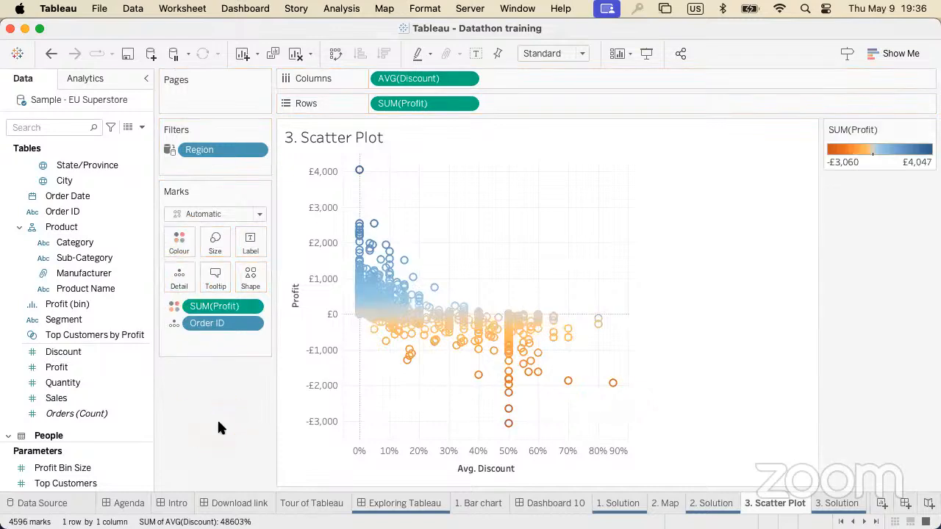
click(236, 423)
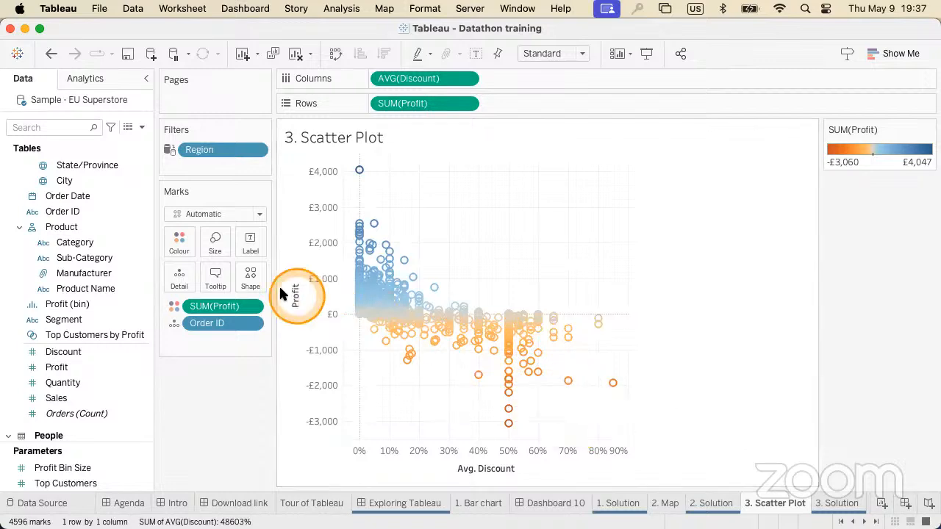
click(212, 214)
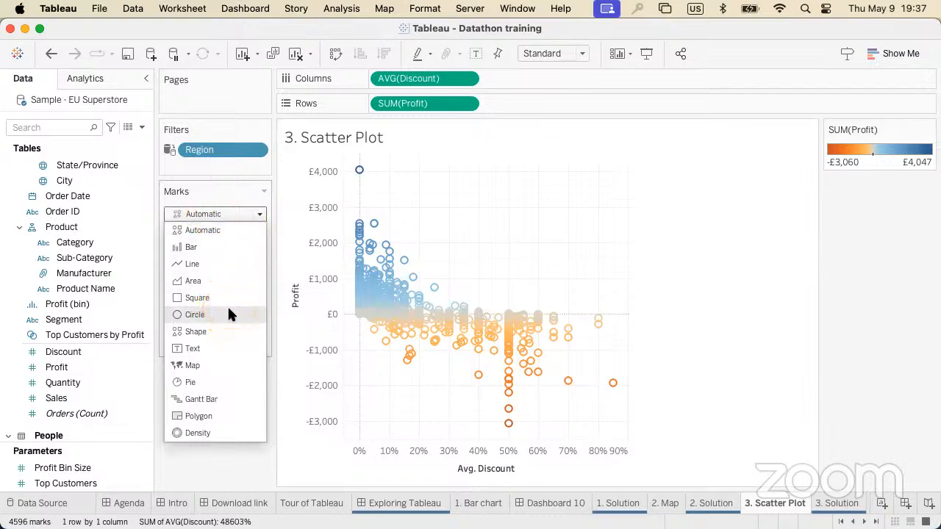
click(261, 214)
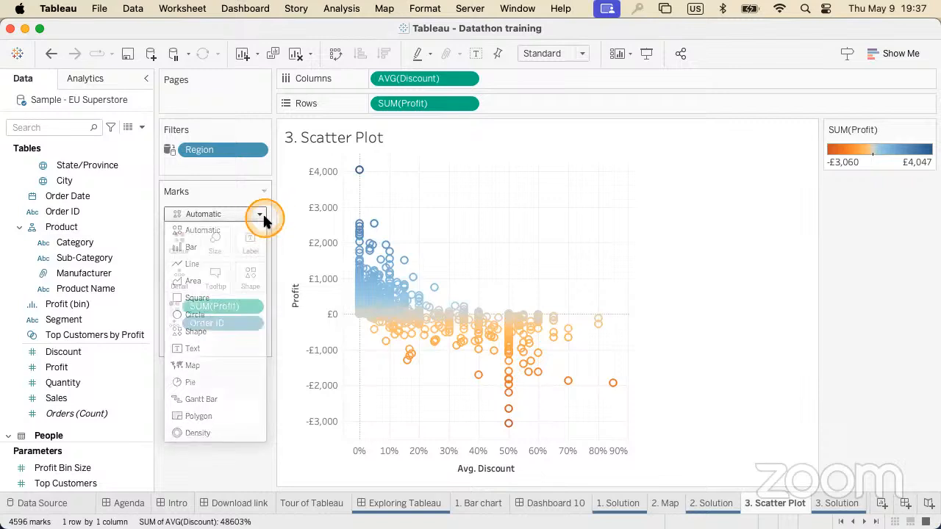
click(259, 214)
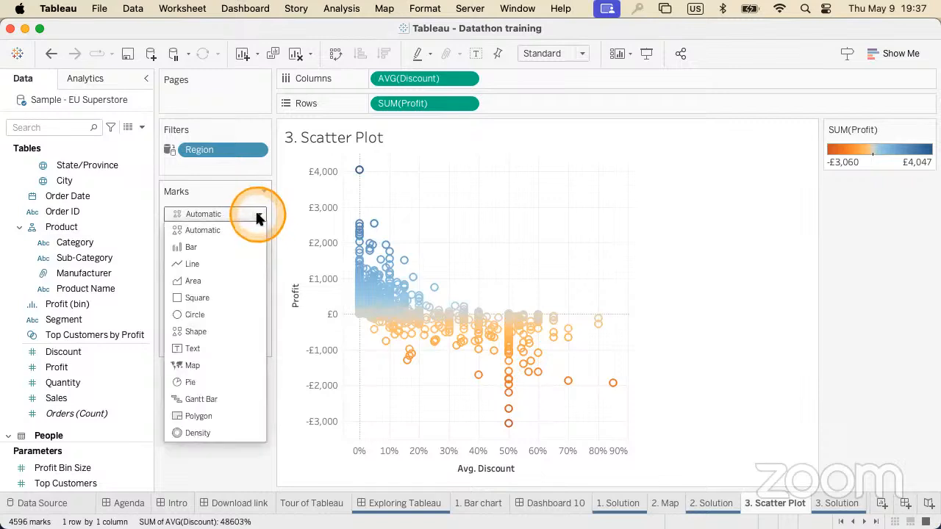
click(245, 314)
click(240, 397)
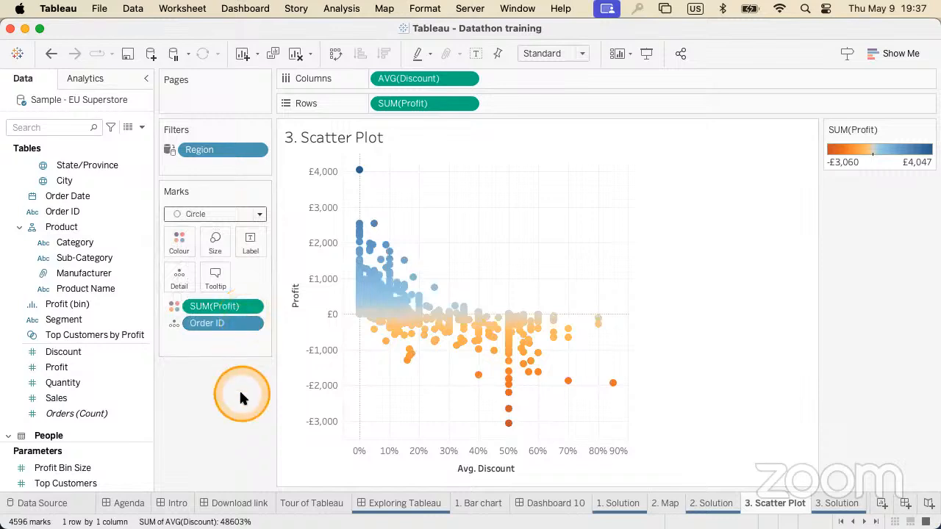
click(448, 381)
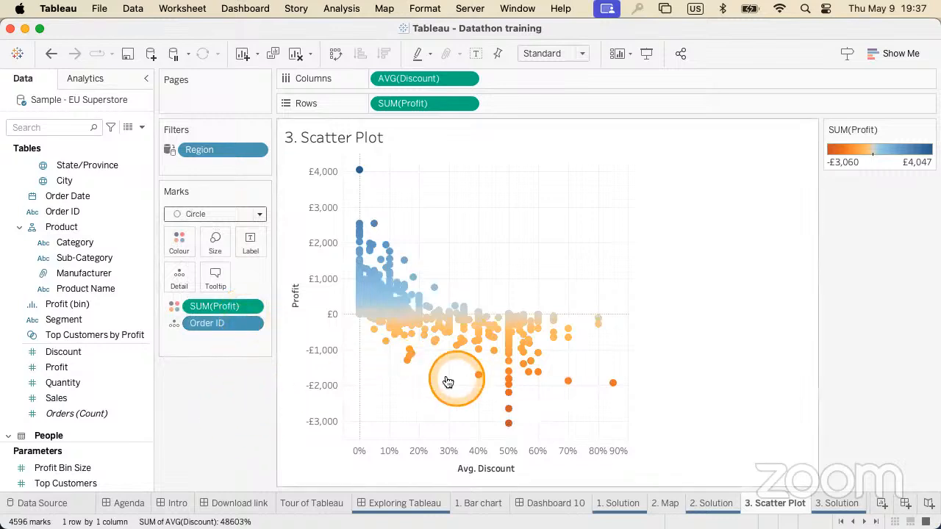
click(652, 392)
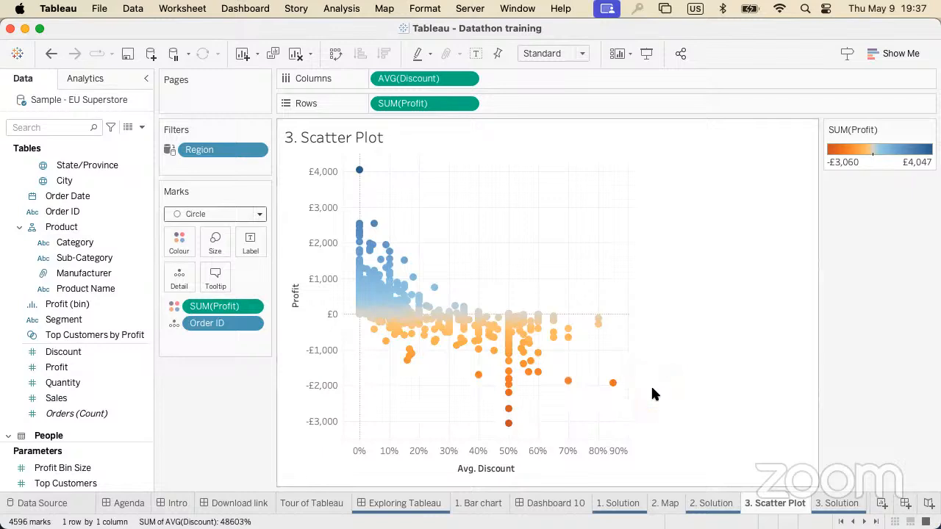
click(261, 214)
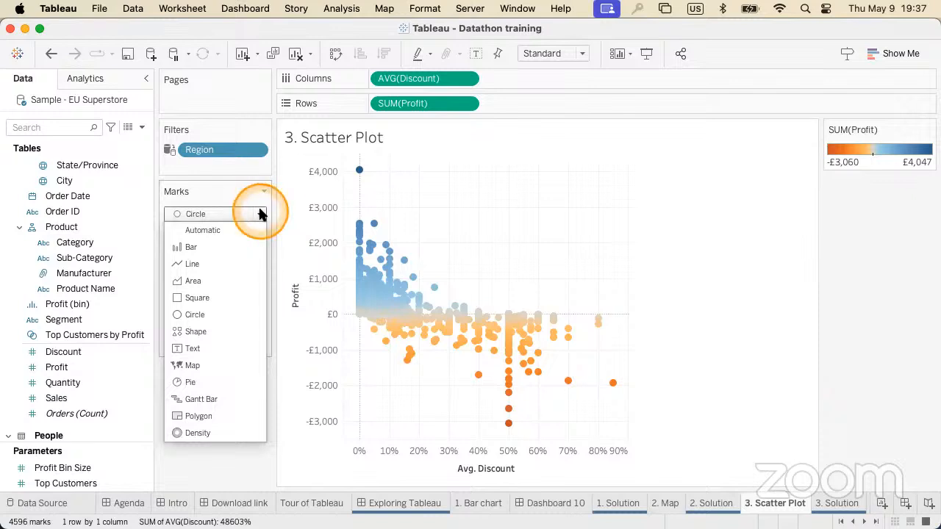
click(260, 214)
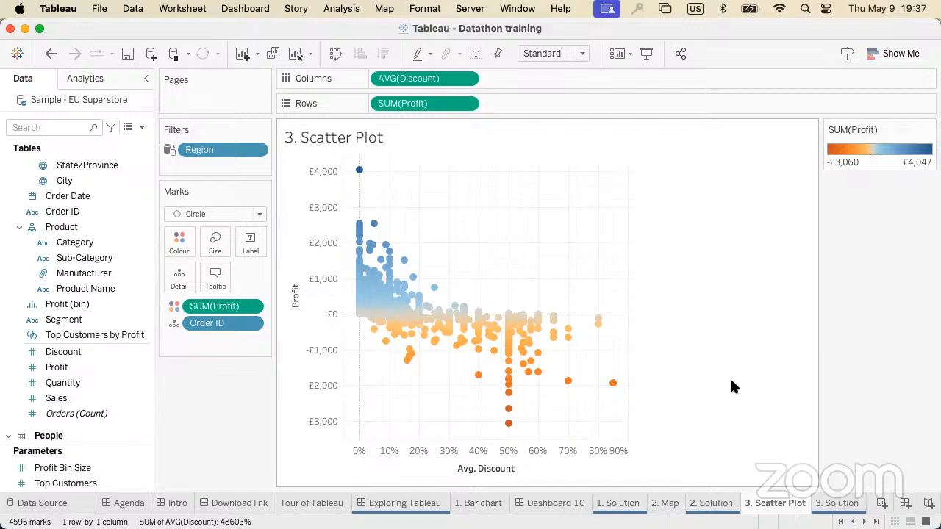
click(732, 382)
click(125, 351)
click(145, 354)
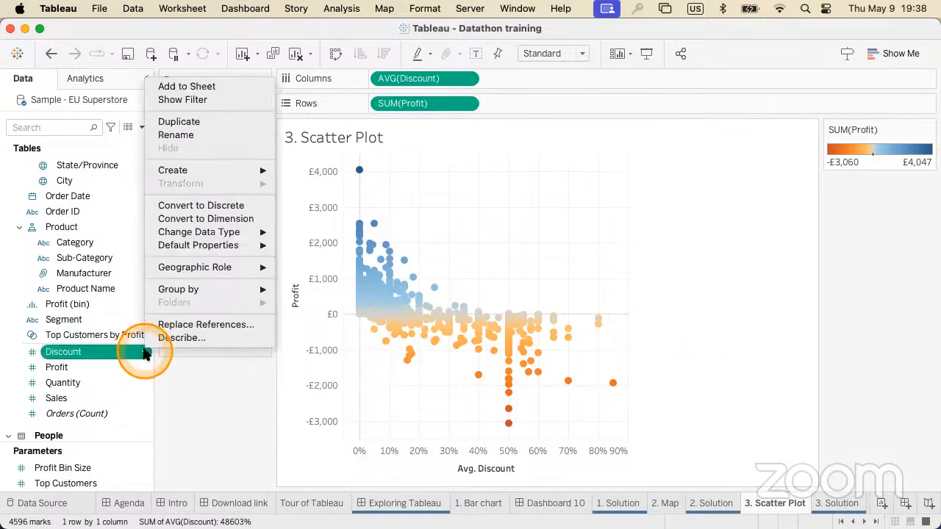
click(199, 394)
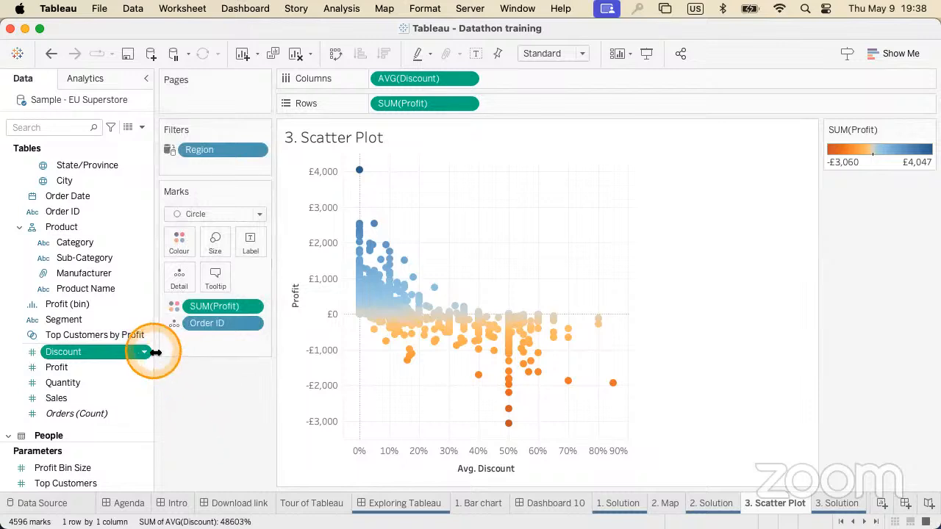
mouse_move(144, 351)
mouse_down()
mouse_move(326, 466)
mouse_move(398, 458)
mouse_up()
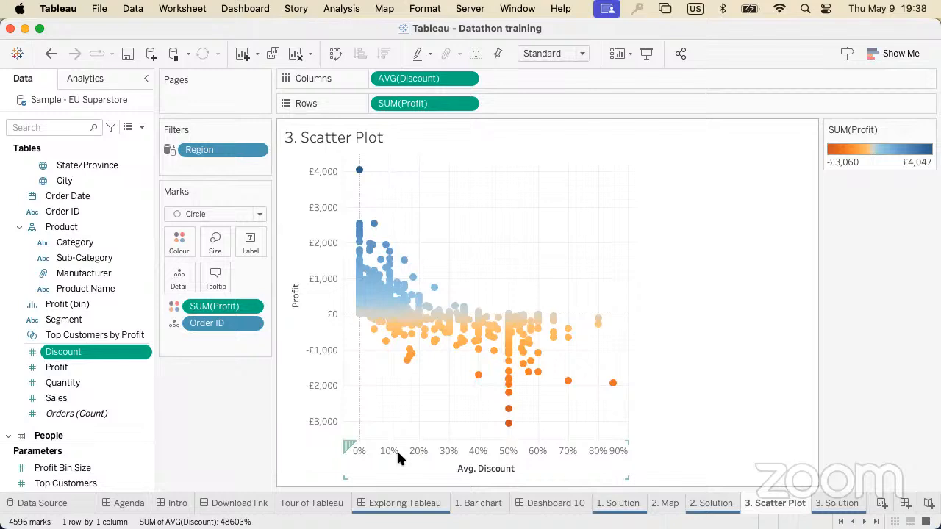
drag(397, 454, 144, 353)
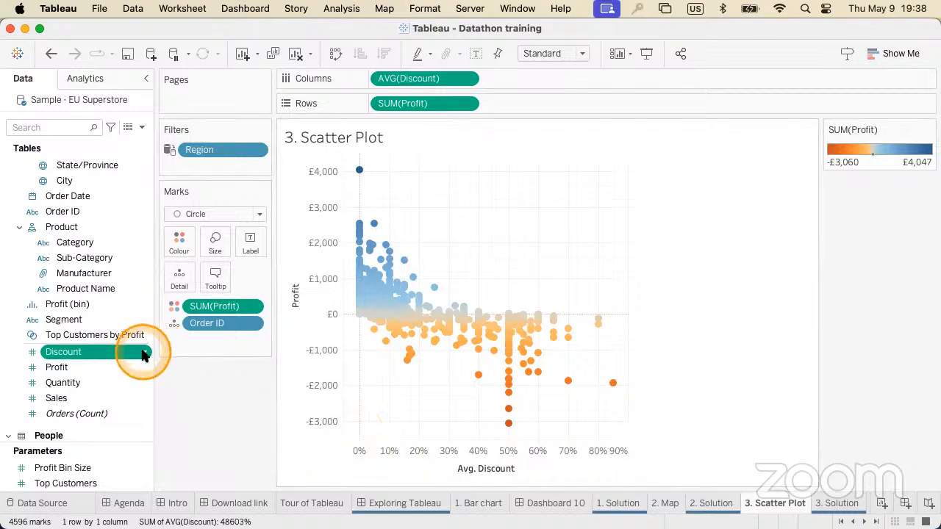
click(144, 354)
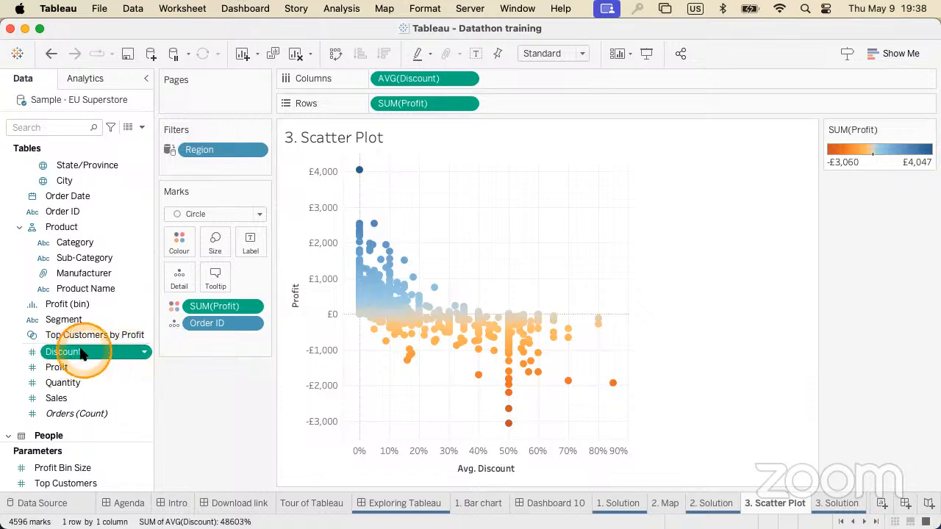
click(144, 355)
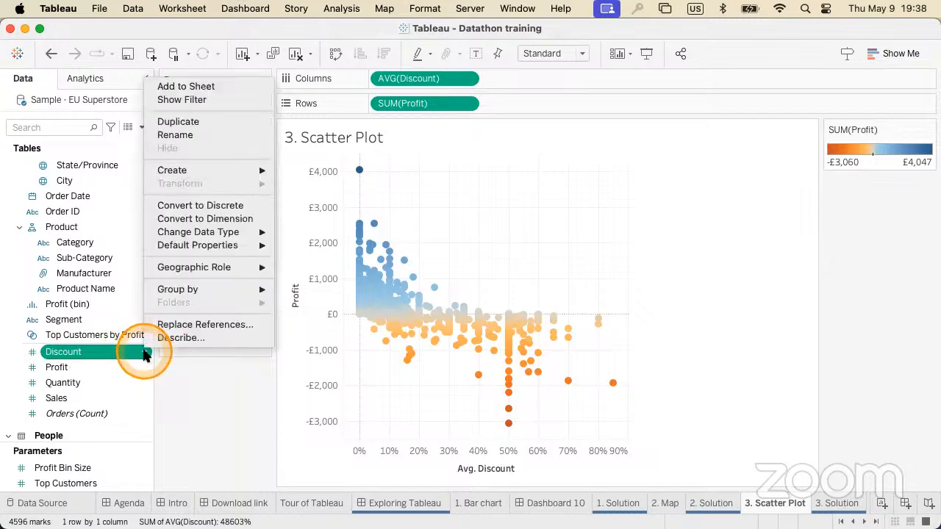
mouse_move(222, 243)
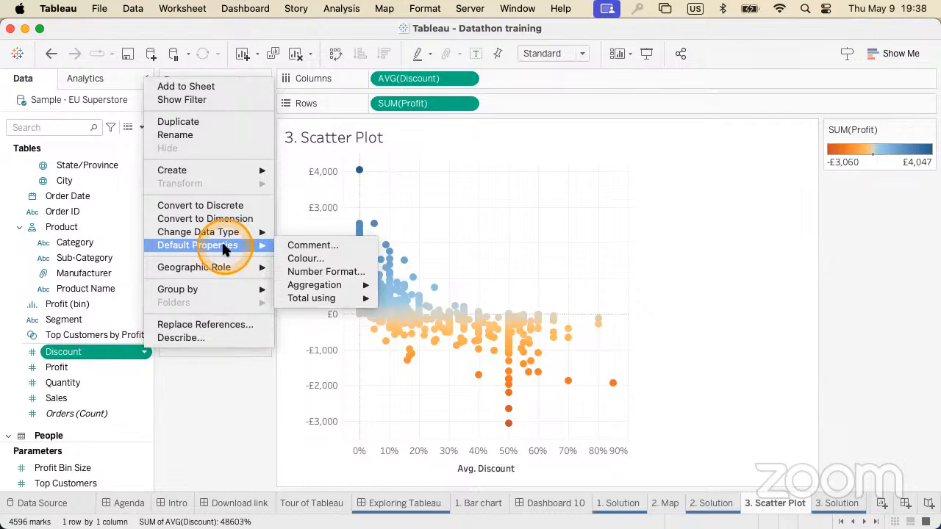
click(325, 272)
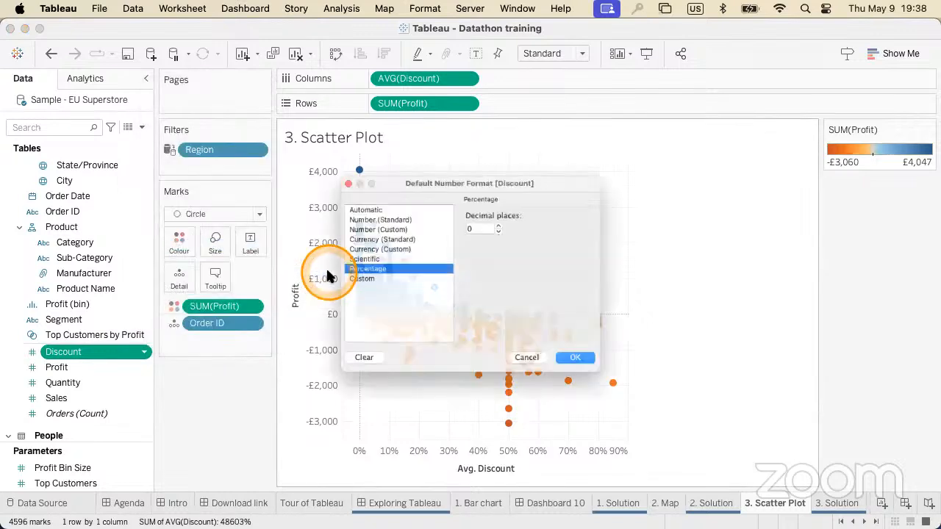
click(386, 307)
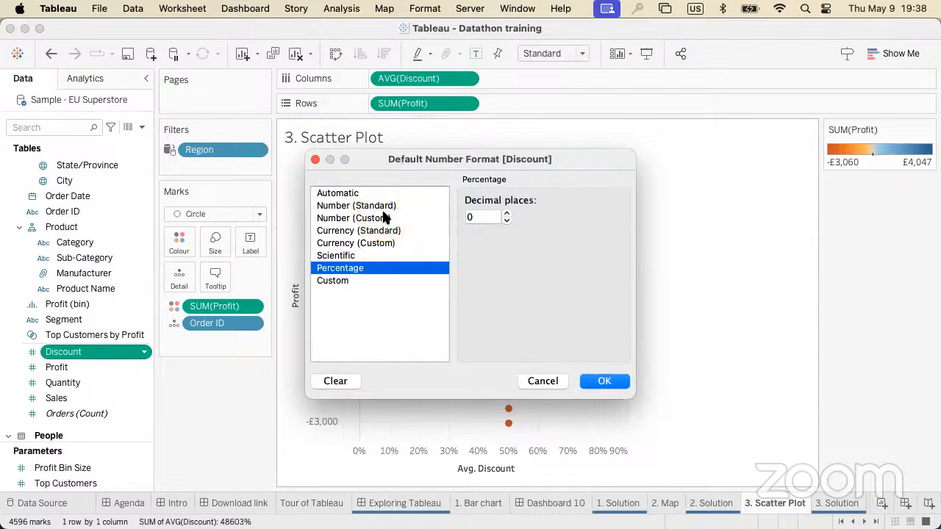
click(385, 232)
click(537, 380)
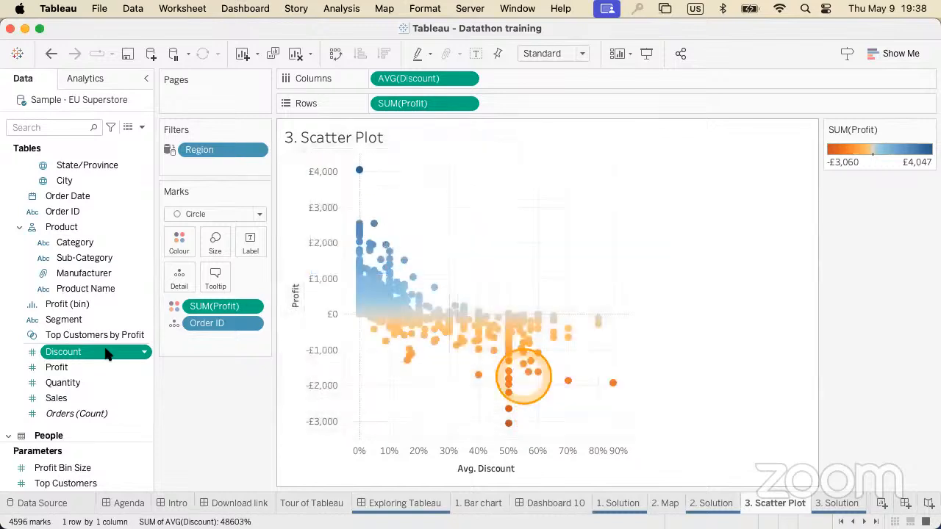
click(144, 352)
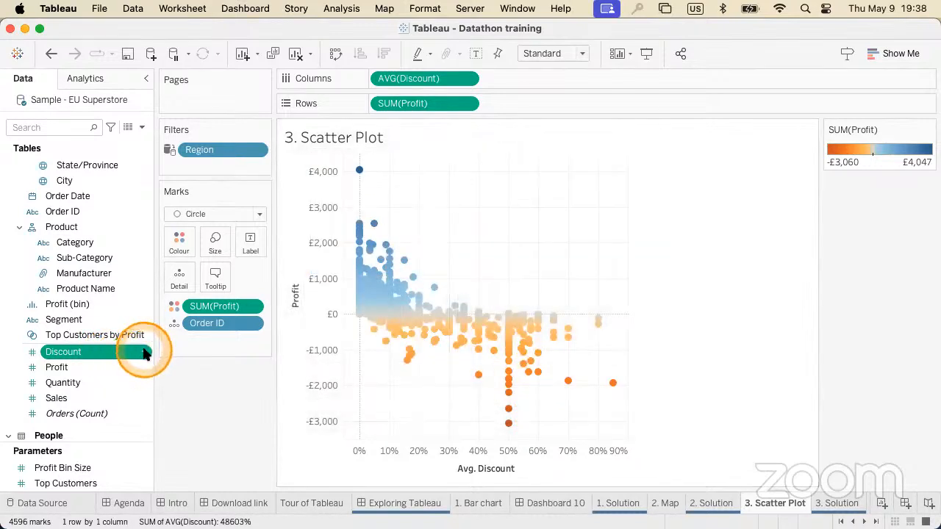
mouse_move(222, 244)
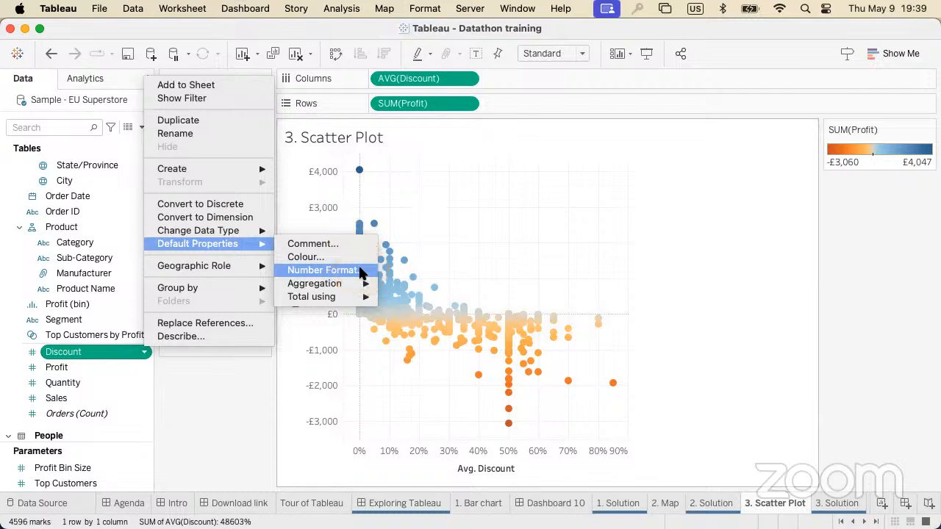
click(218, 409)
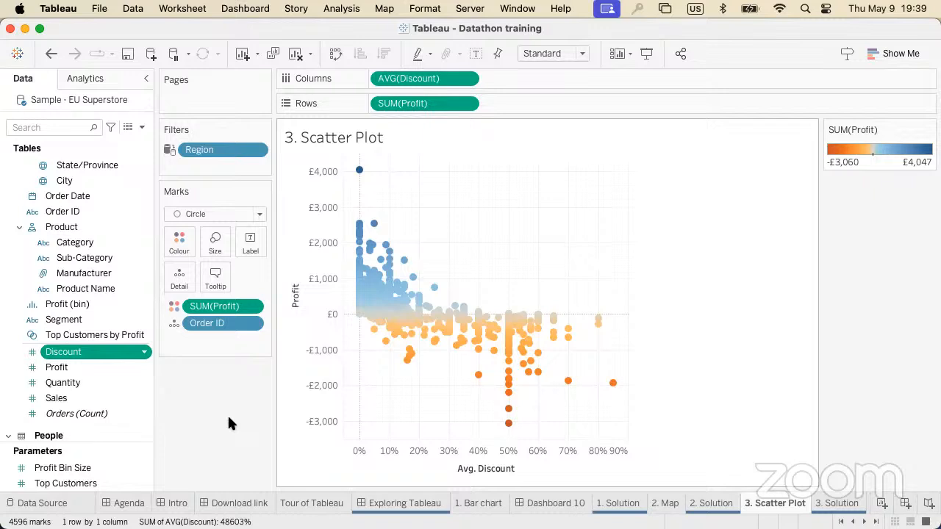
Drag a Linear trend line from the Analytics pane onto the Profit versus Discount scatter
click(100, 79)
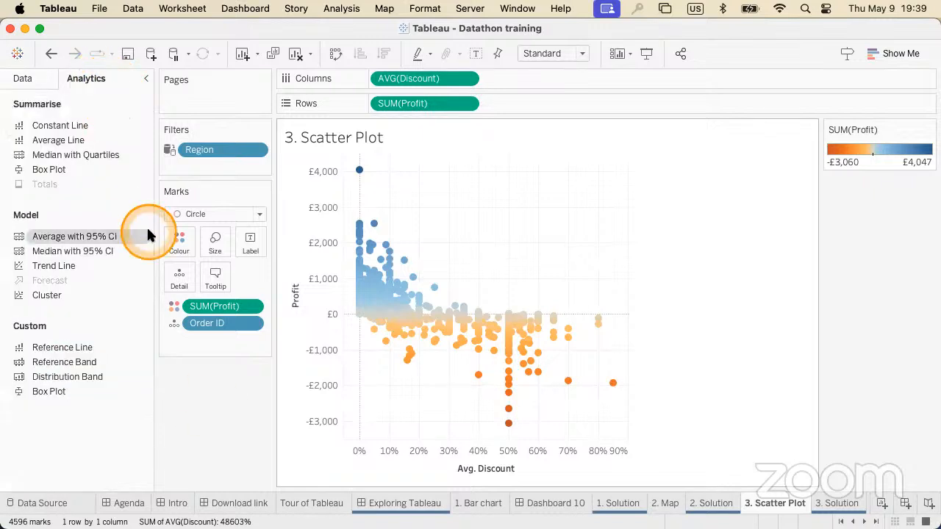
click(186, 397)
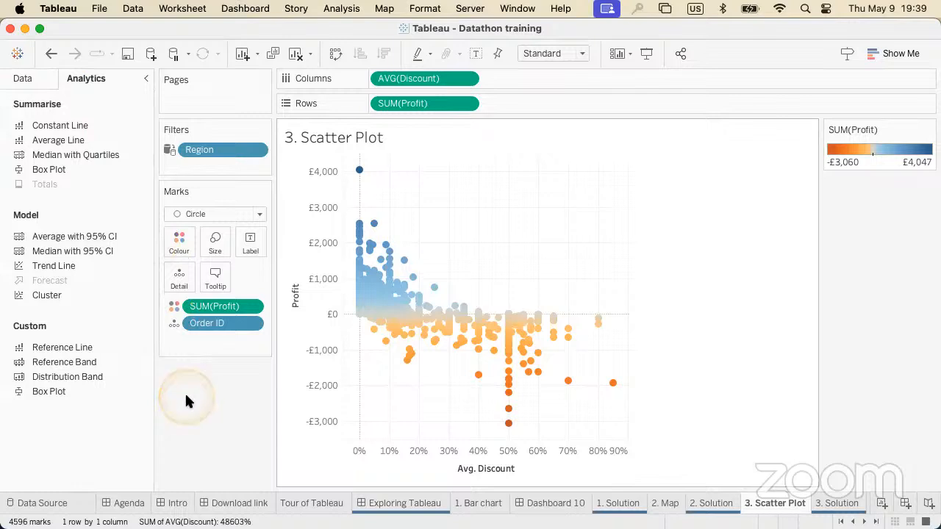
click(172, 287)
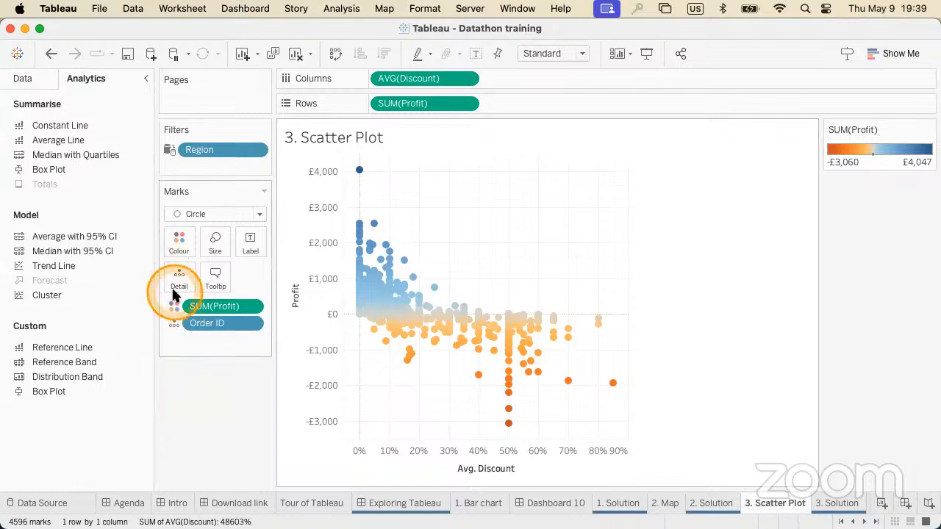
click(120, 266)
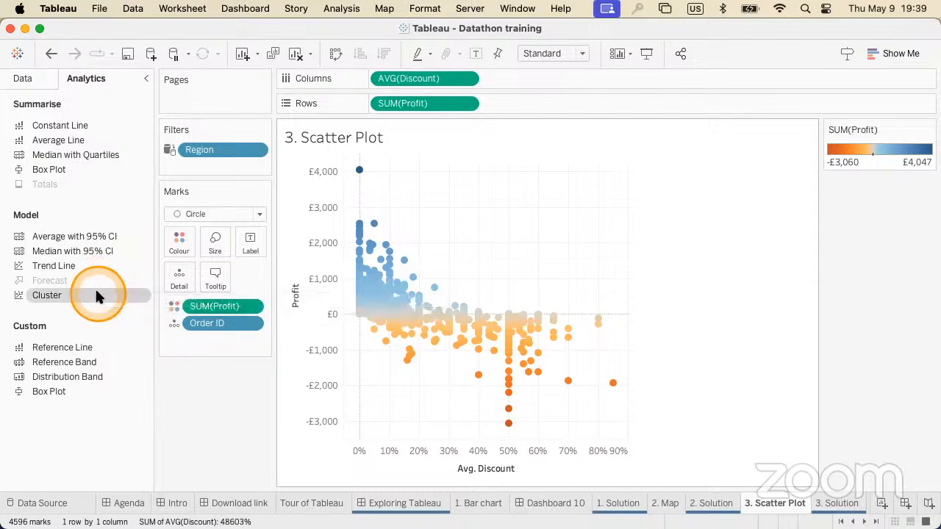
drag(94, 271, 430, 188)
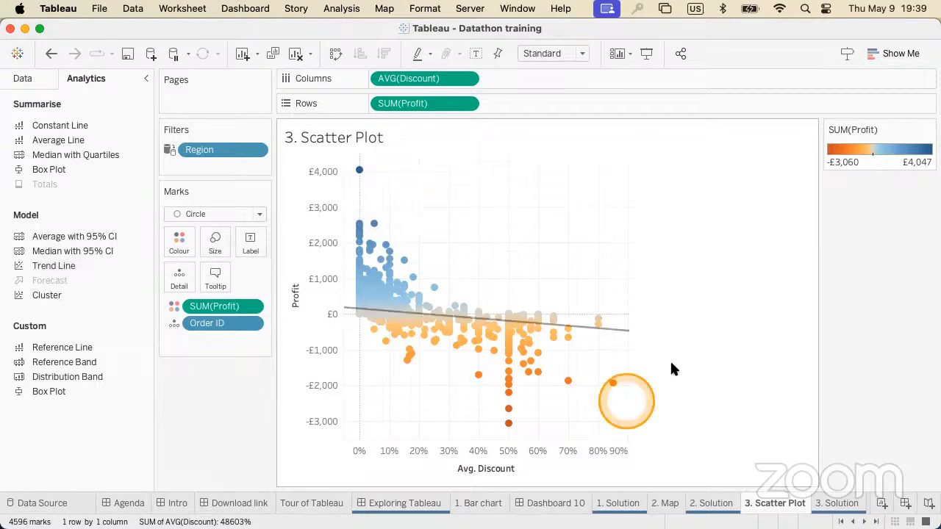
Select the trend line (R-squared 0.158467) and open its Trend Lines Options dialog
mouse_move(621, 335)
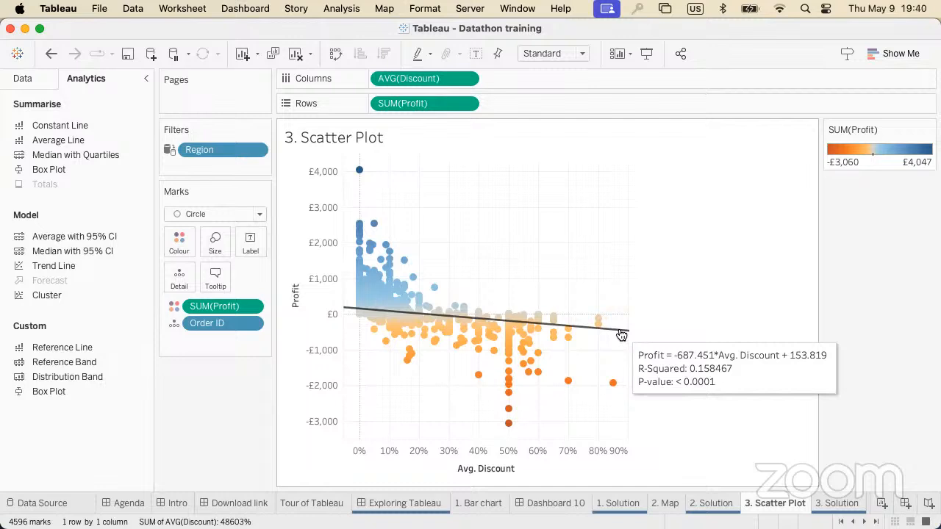
click(621, 332)
click(638, 330)
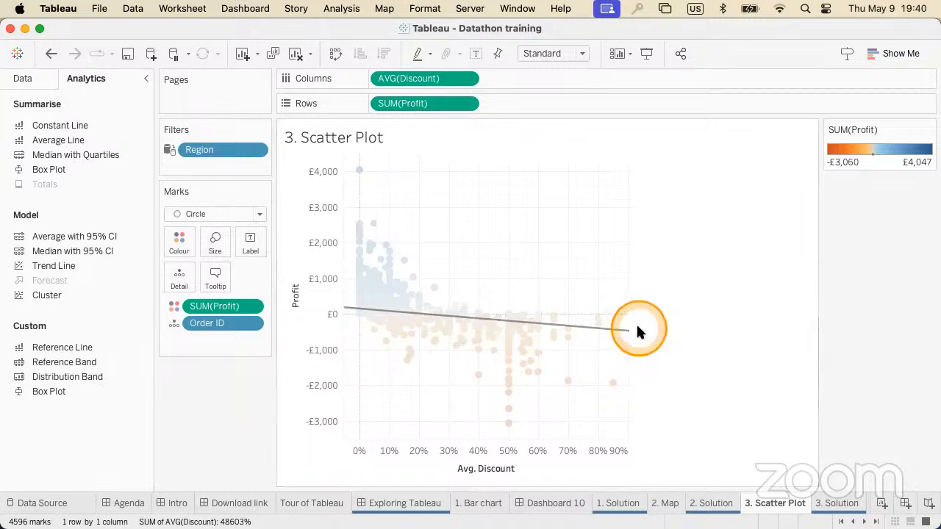
click(319, 190)
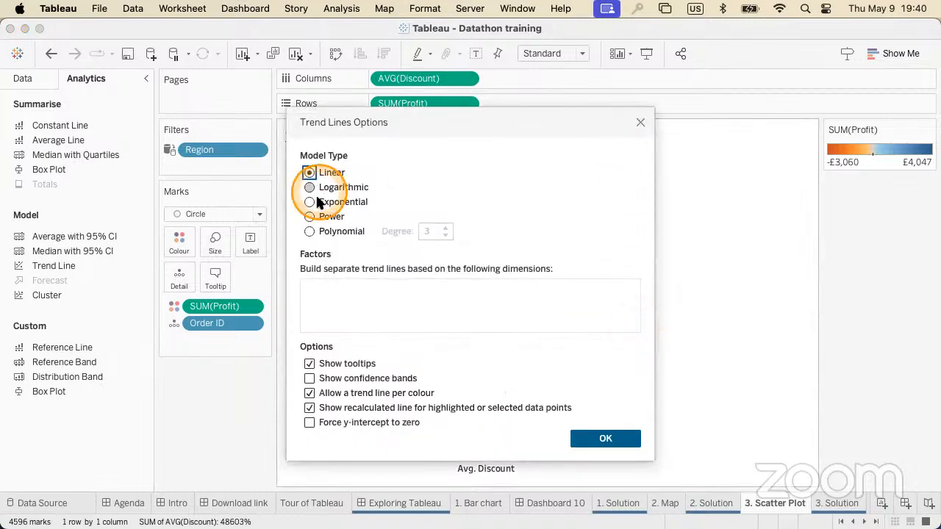
Close the Trend Lines Options dialog and re-apply a Linear trend line to the Profit vs Discount scatter plot
click(639, 123)
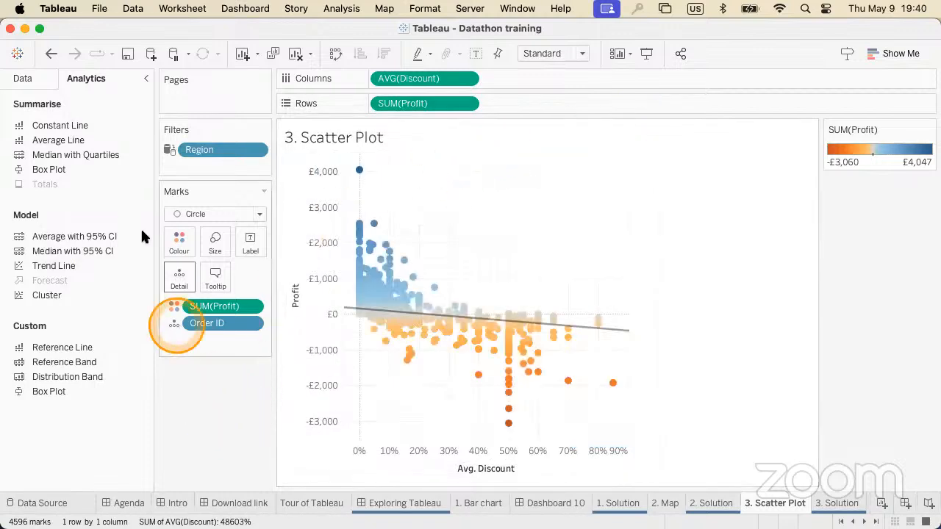
click(33, 79)
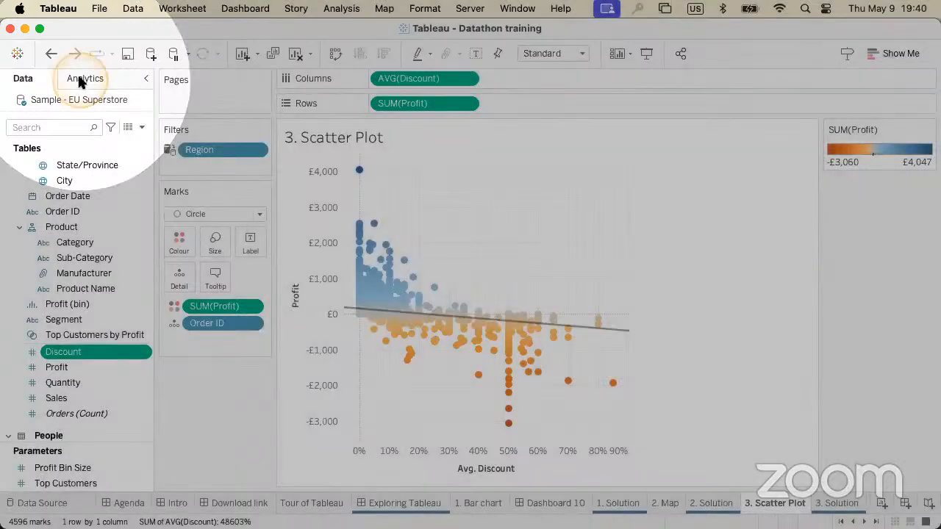
click(85, 79)
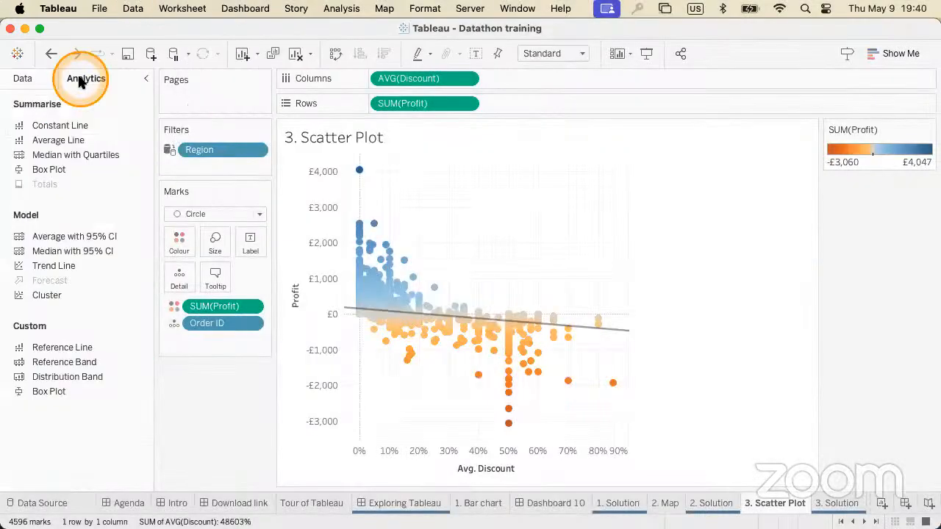
click(67, 267)
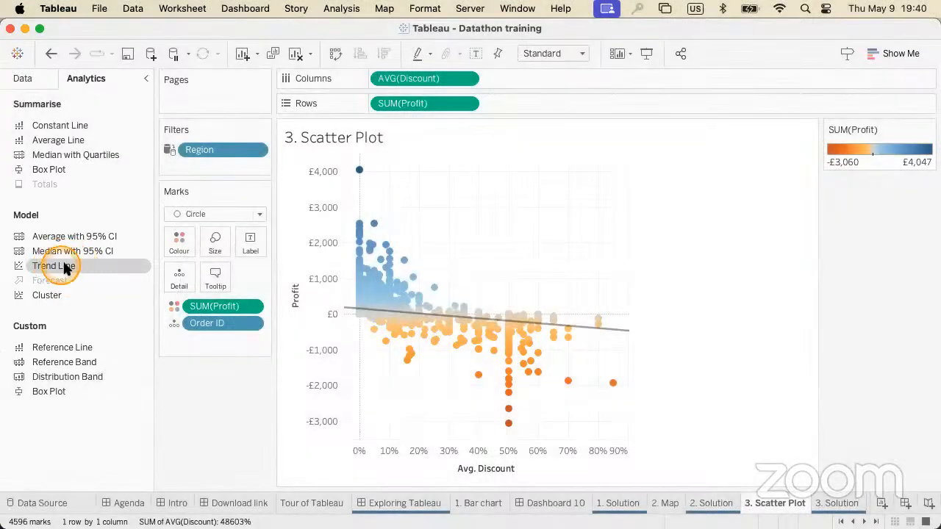
drag(66, 266, 219, 421)
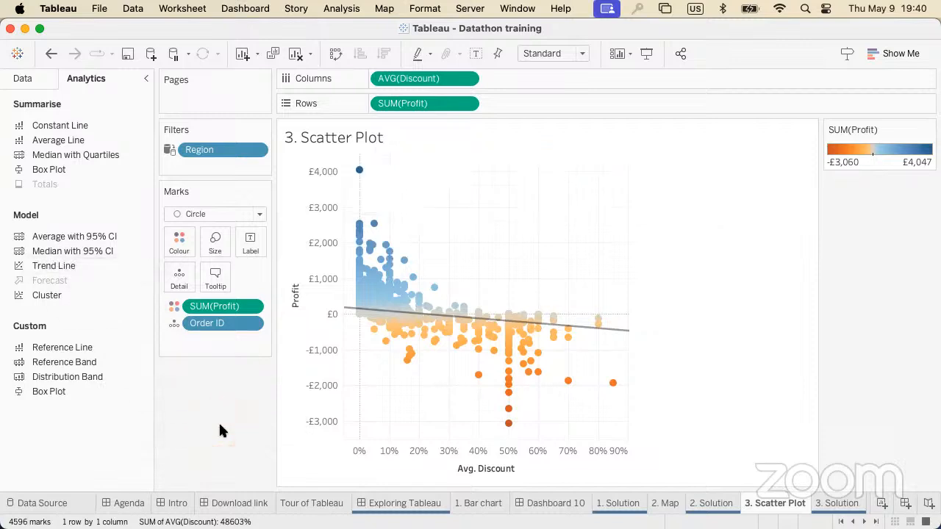
click(215, 414)
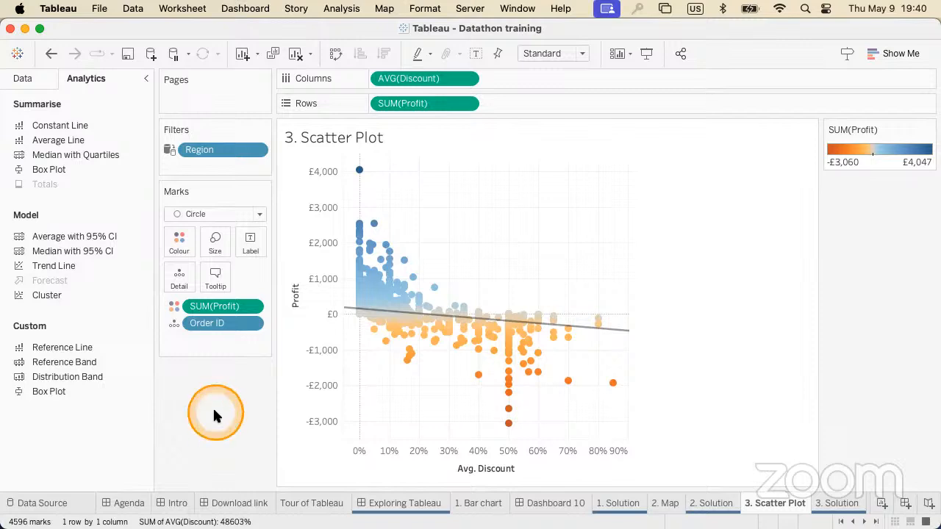
Scroll the sheet tabs and switch to the empty Calculations sheet
click(27, 82)
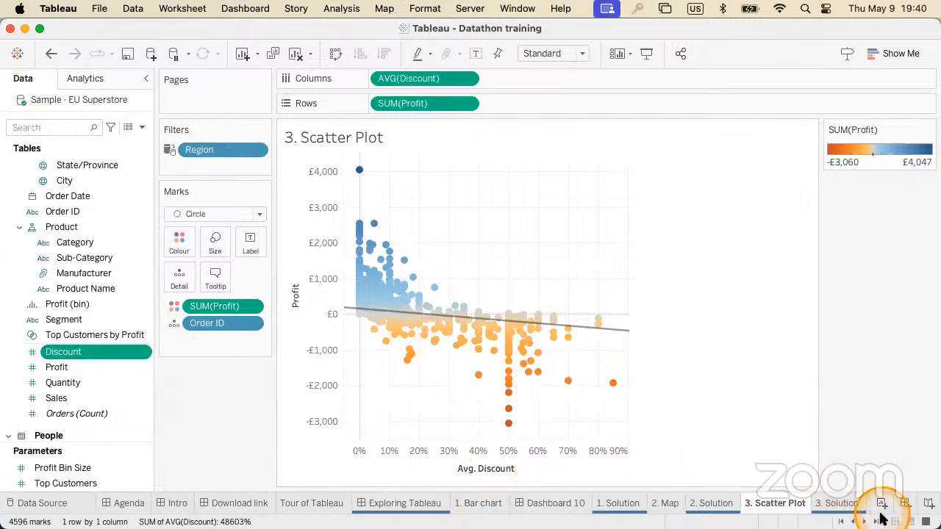
click(864, 522)
click(864, 521)
click(864, 522)
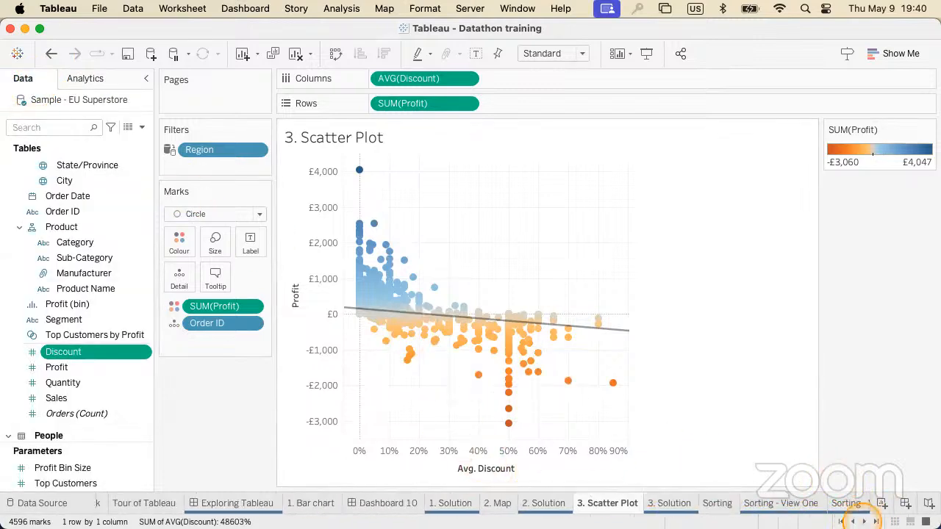
click(864, 522)
click(865, 521)
click(864, 522)
click(864, 522)
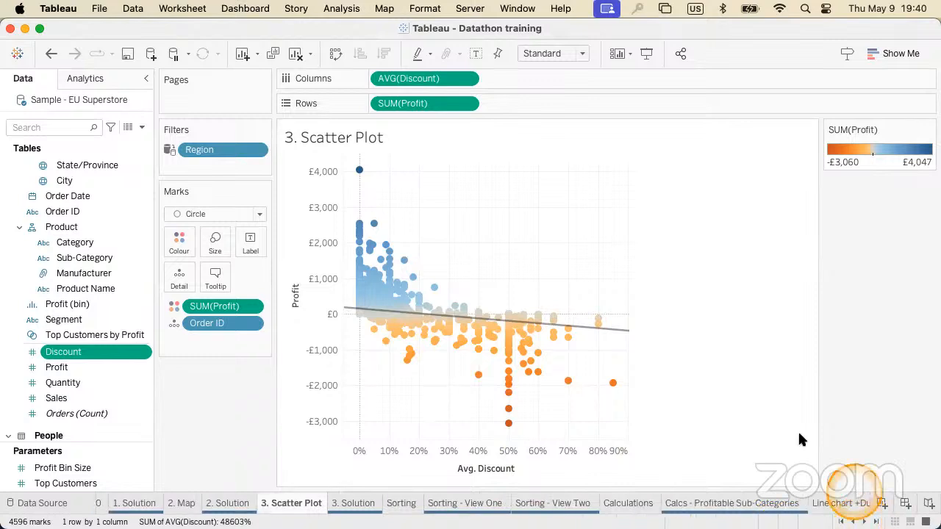
click(630, 504)
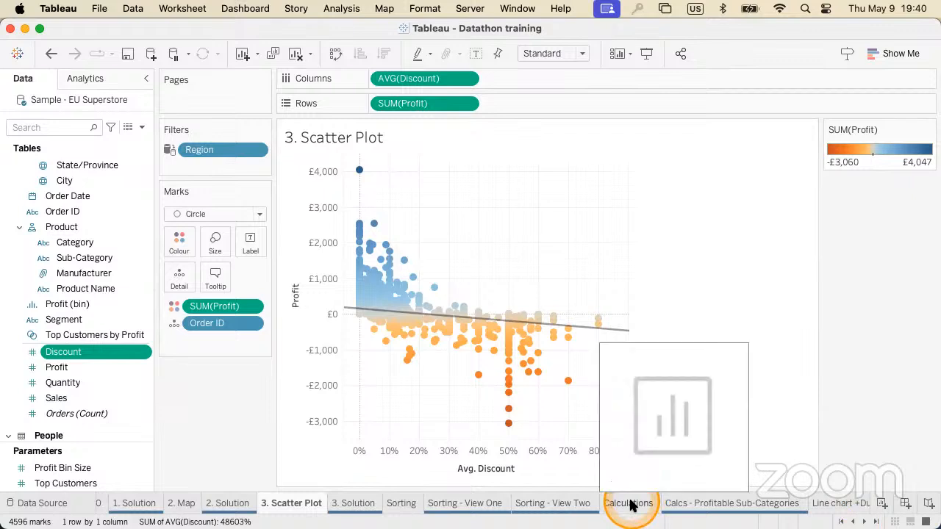
click(592, 332)
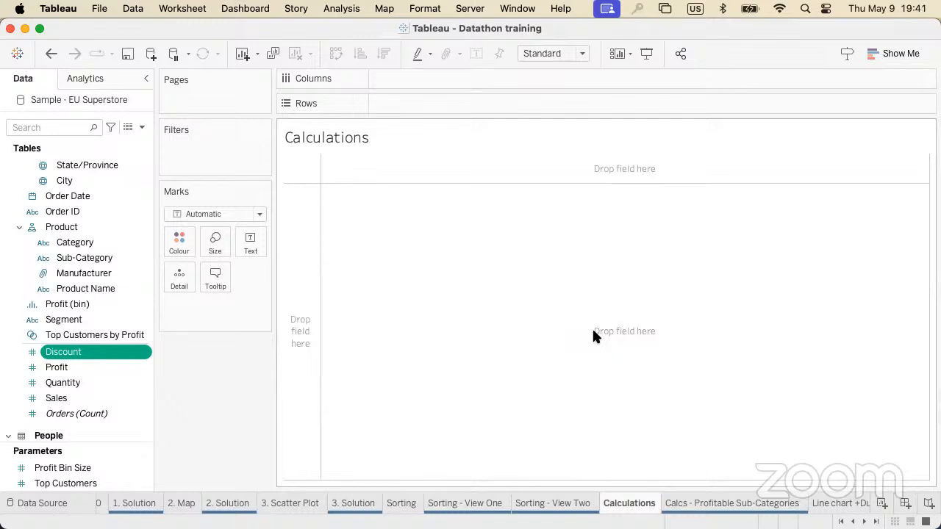
Create a new calculated field from the Data pane dropdown, opening the Calculation1 editor
scroll(124, 139, up, 5)
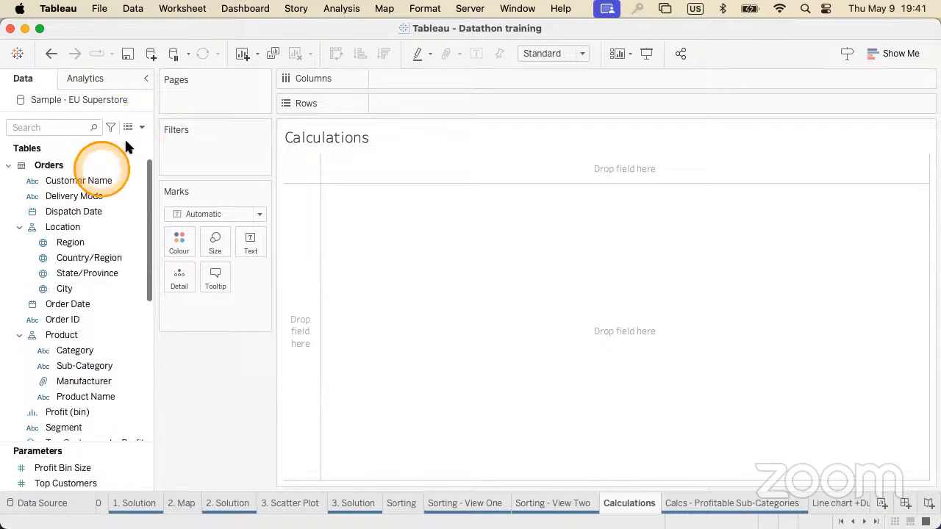
click(131, 182)
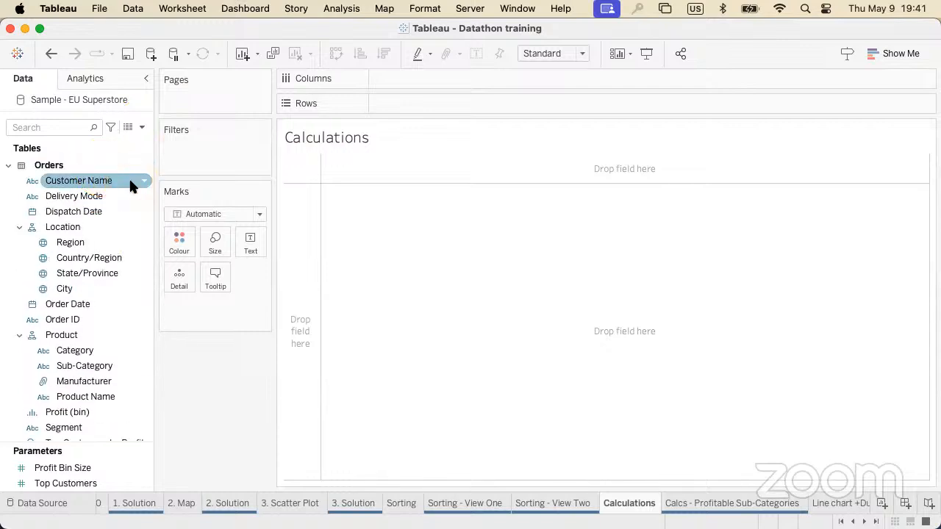
click(143, 128)
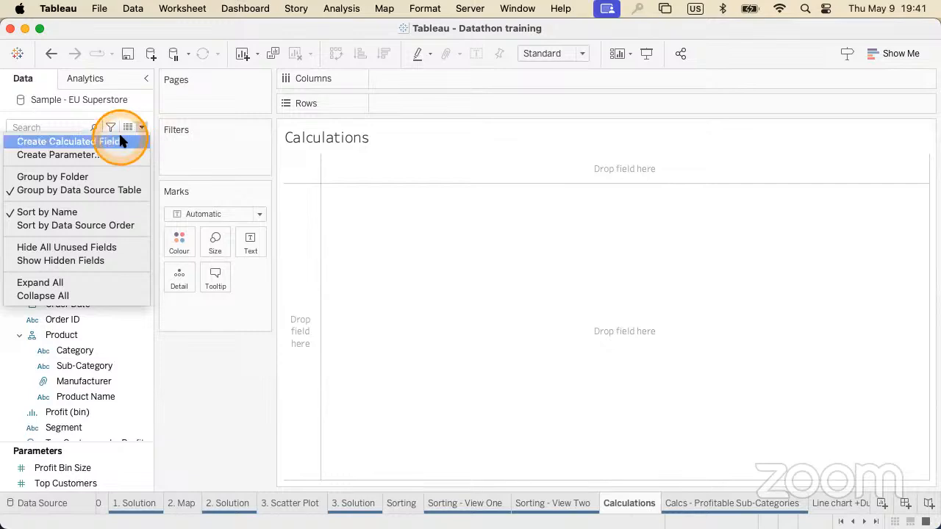
click(145, 126)
key(F1)
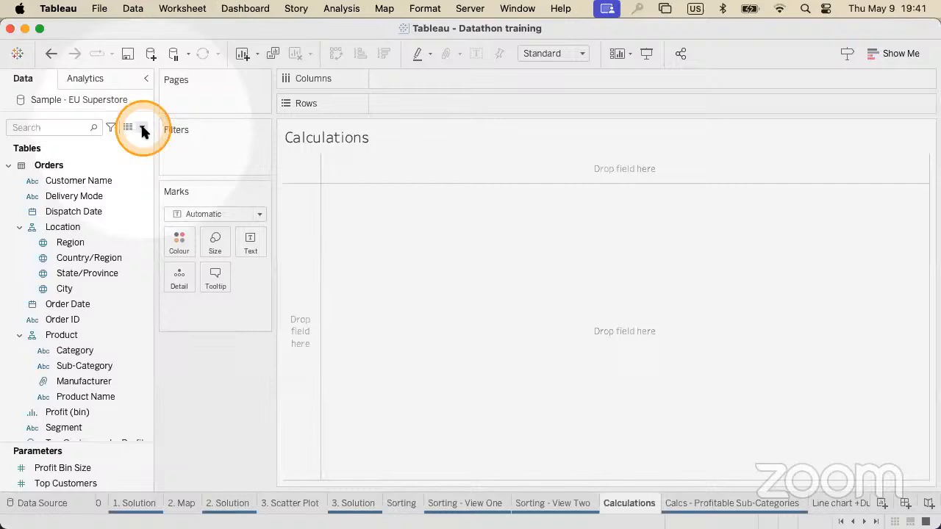
click(142, 128)
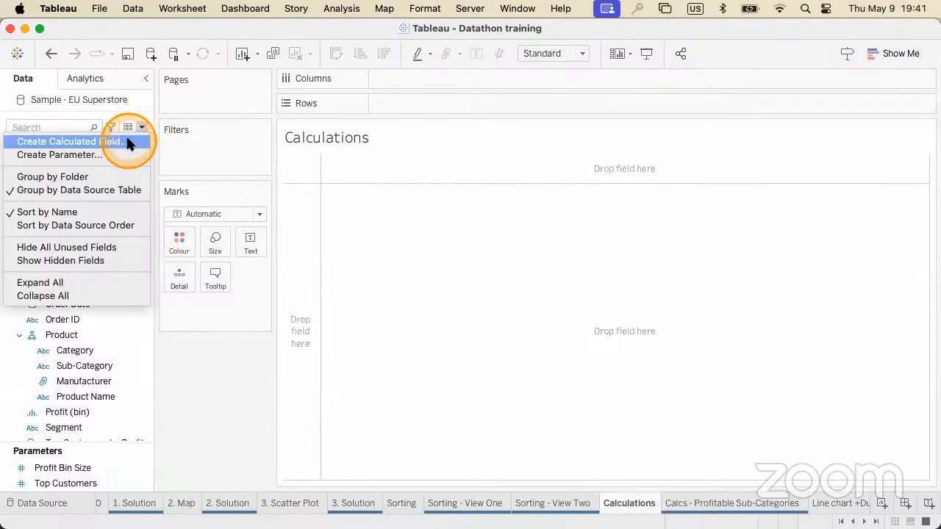
click(126, 142)
drag(413, 302, 367, 163)
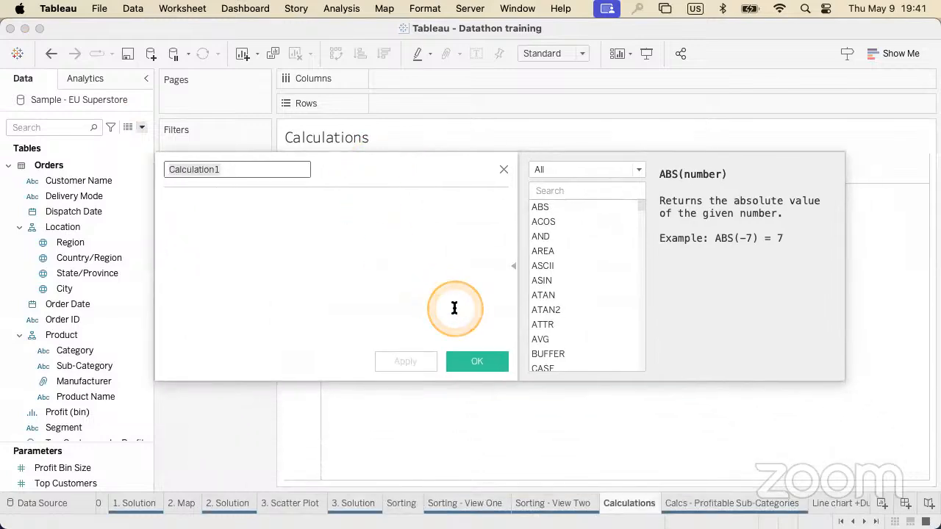
click(510, 265)
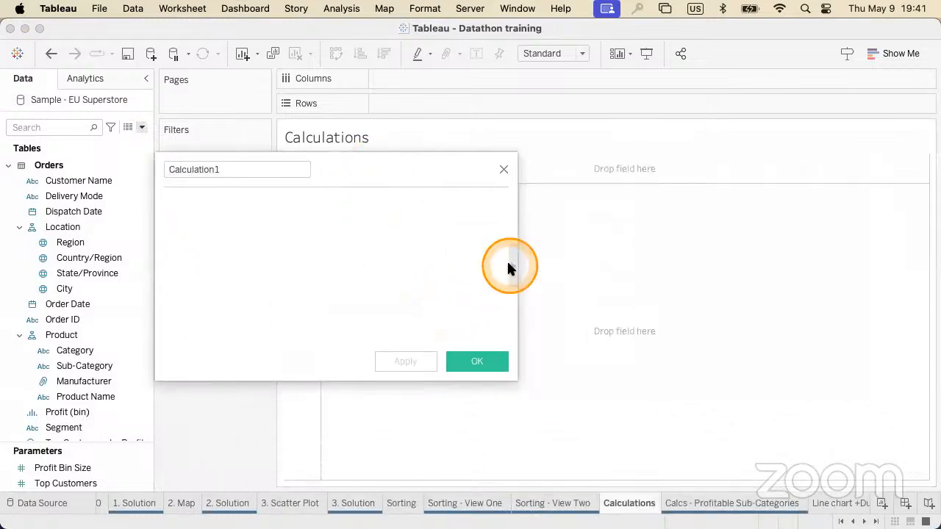
click(508, 263)
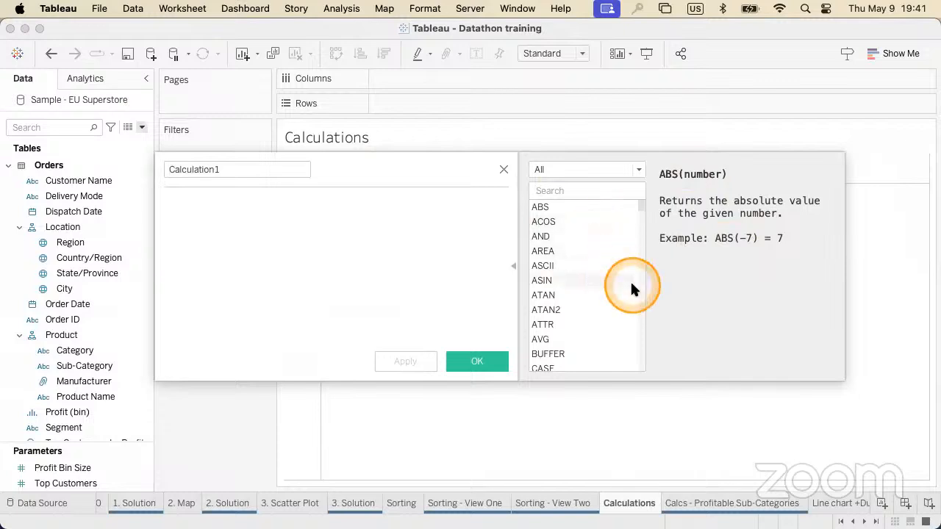
scroll(630, 287, down, 2)
scroll(630, 287, up, 2)
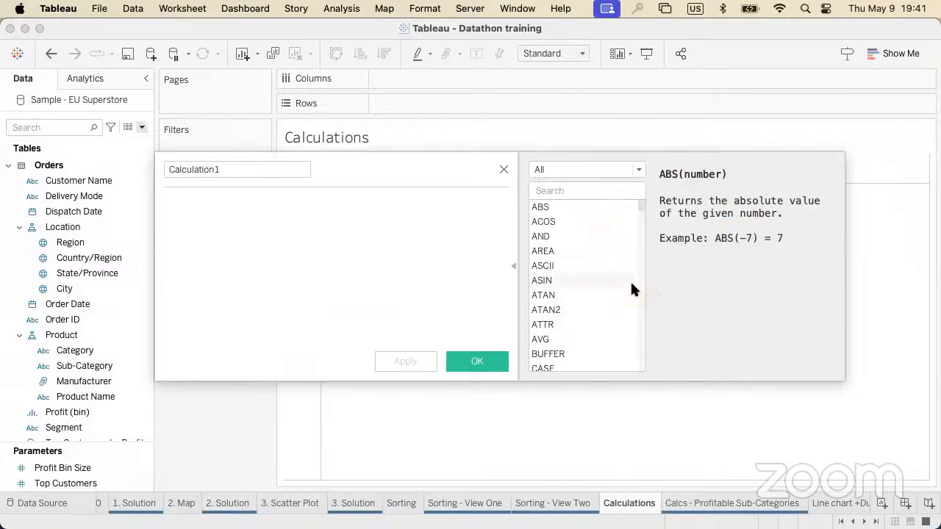
click(609, 194)
text(date)
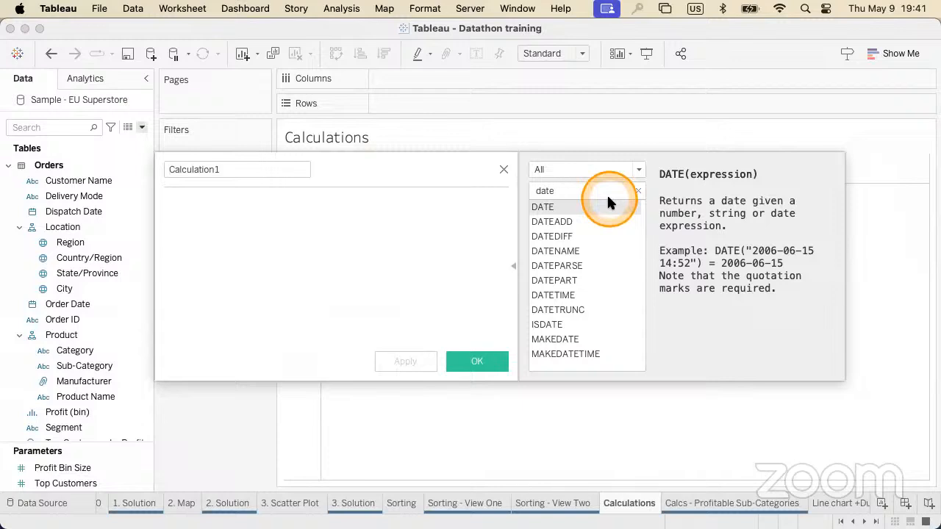
key(BackSpace)
key(BackSpace)
key(BackSpace)
key(BackSpace)
click(593, 170)
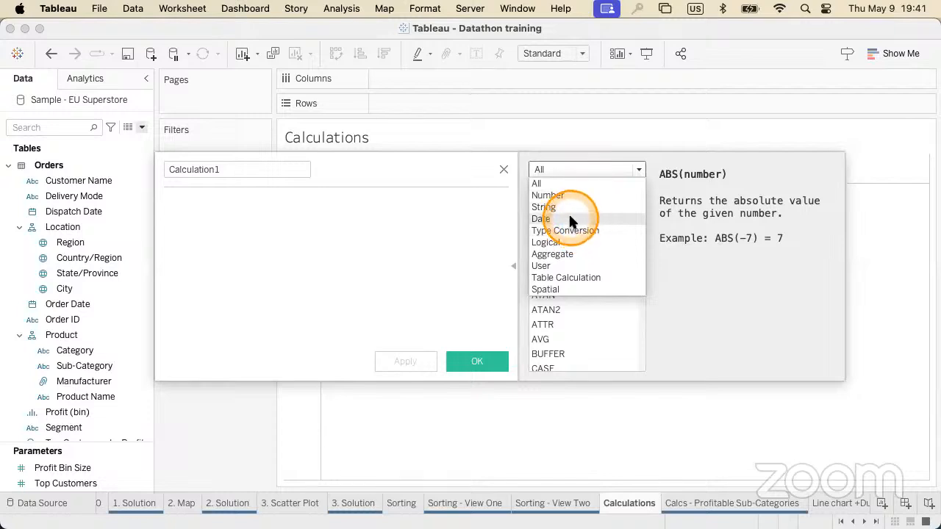
click(688, 248)
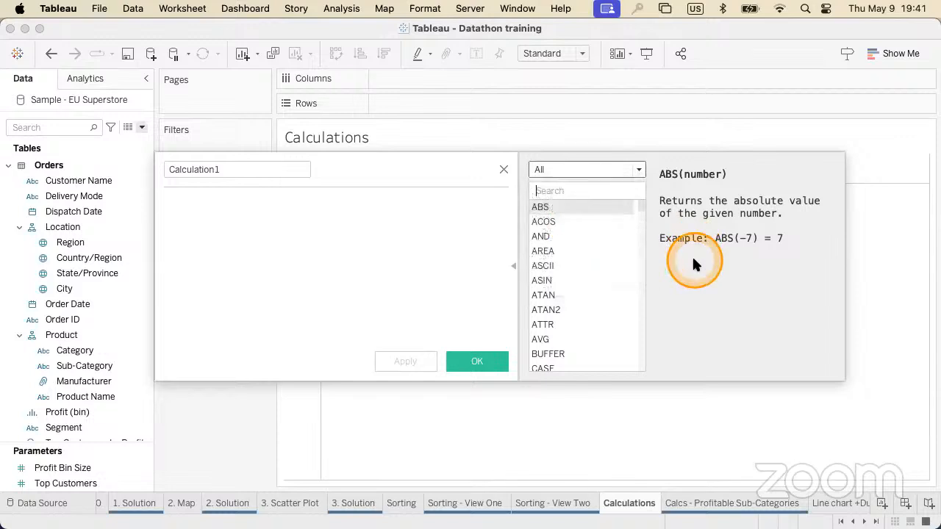
drag(410, 163, 486, 155)
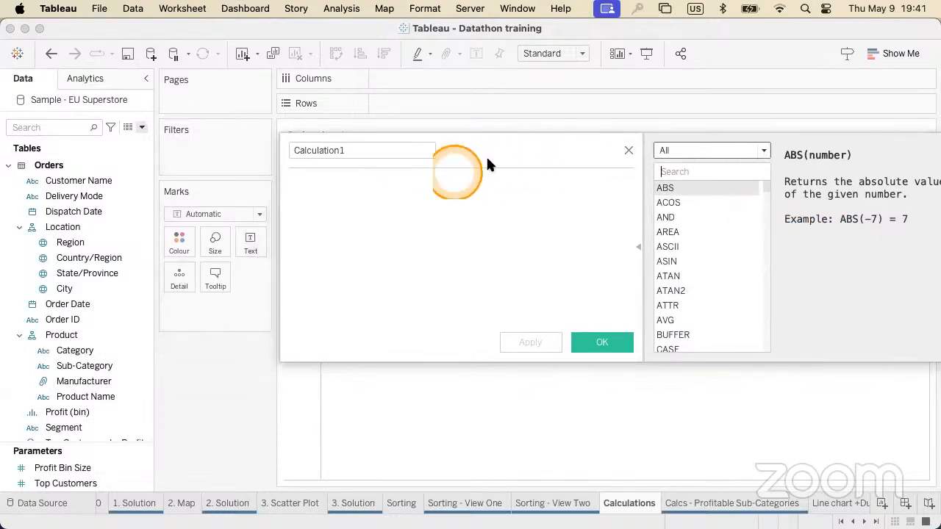
Name the calculated field 'Profit Ratio' and enter SUM([Sales]) as the formula's numerator
click(385, 196)
double_click(366, 152)
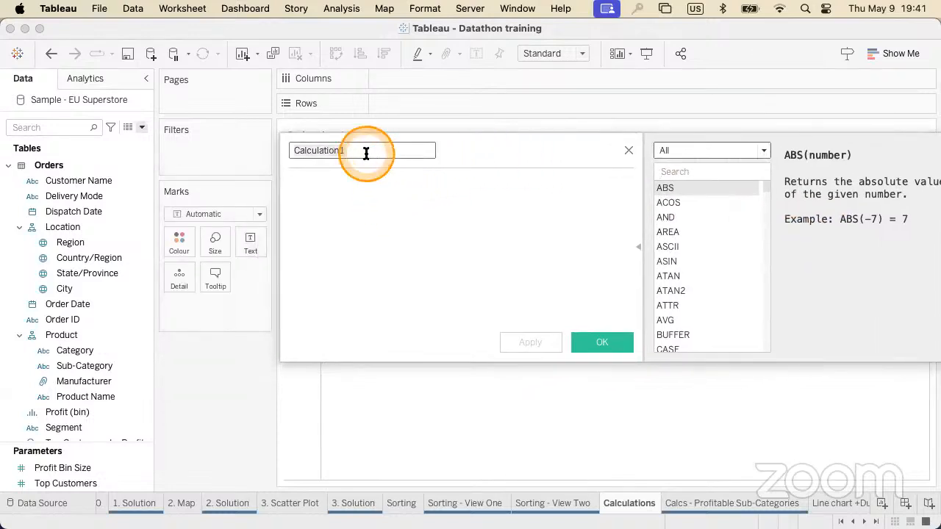
text(Pr)
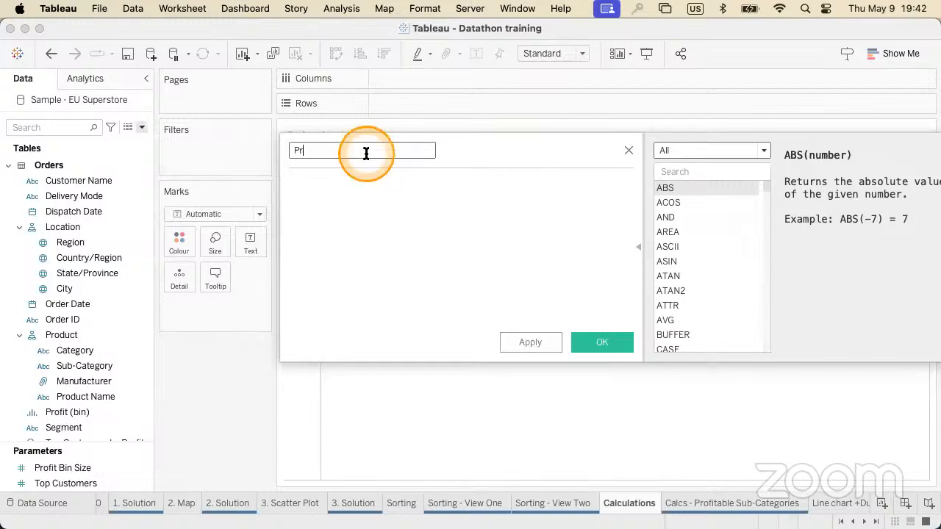
text(ofit Ratio)
click(408, 212)
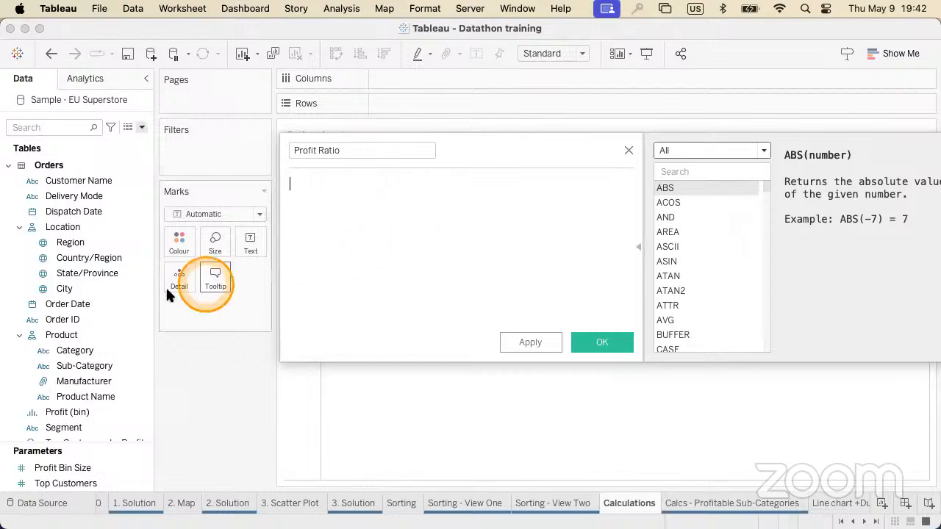
scroll(139, 303, down, 4)
scroll(117, 305, down, 2)
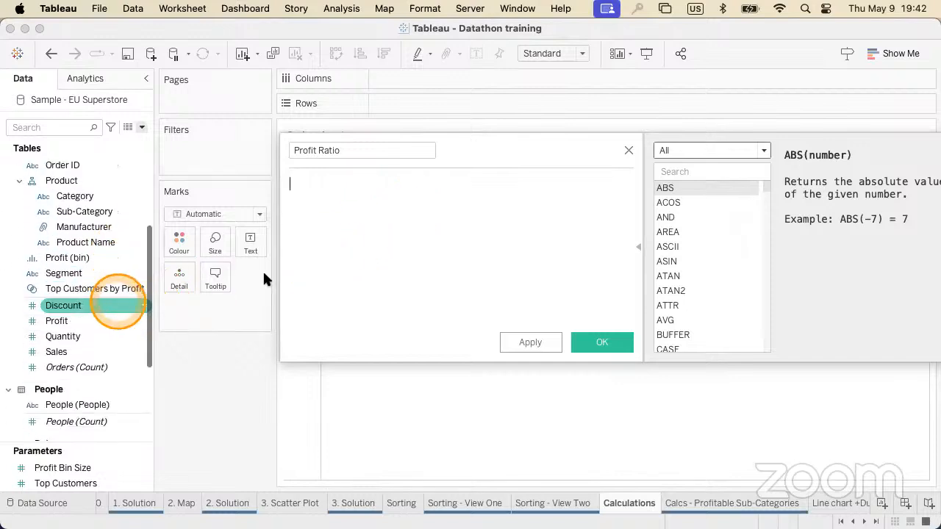
click(404, 246)
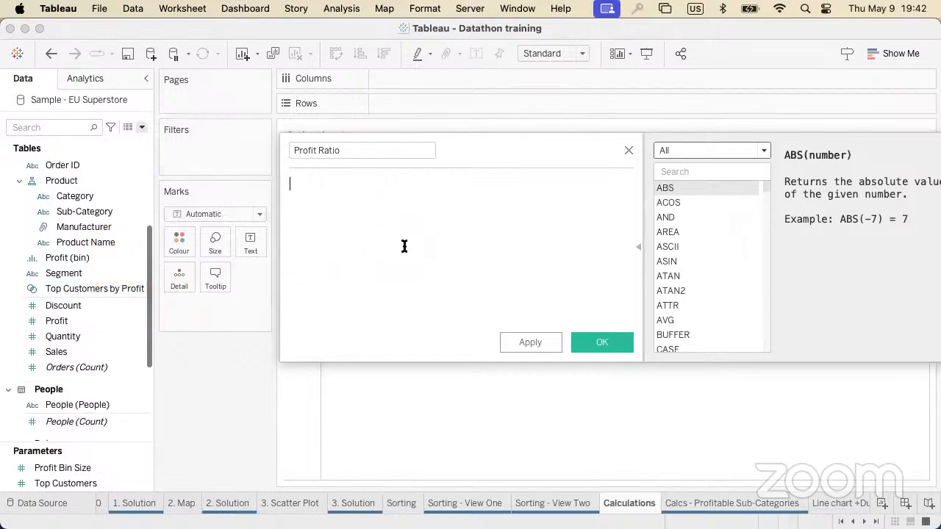
text(sale)
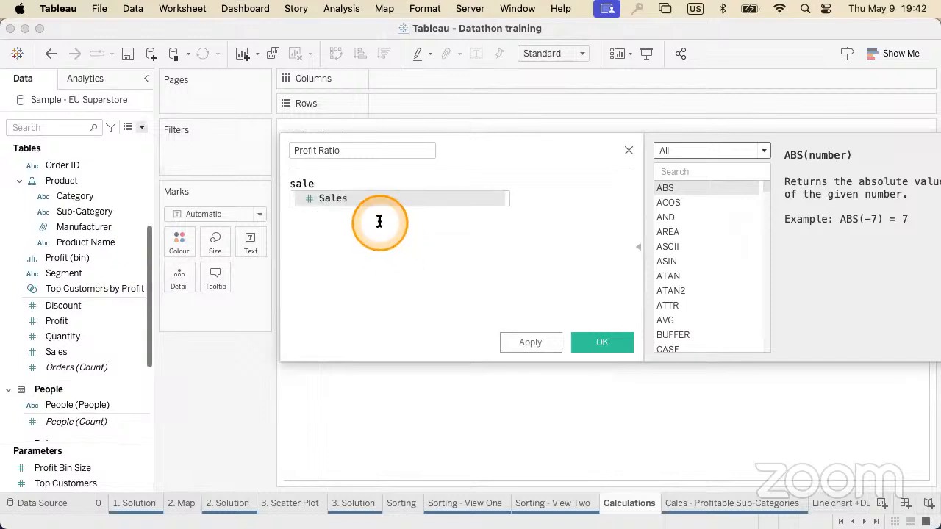
click(362, 197)
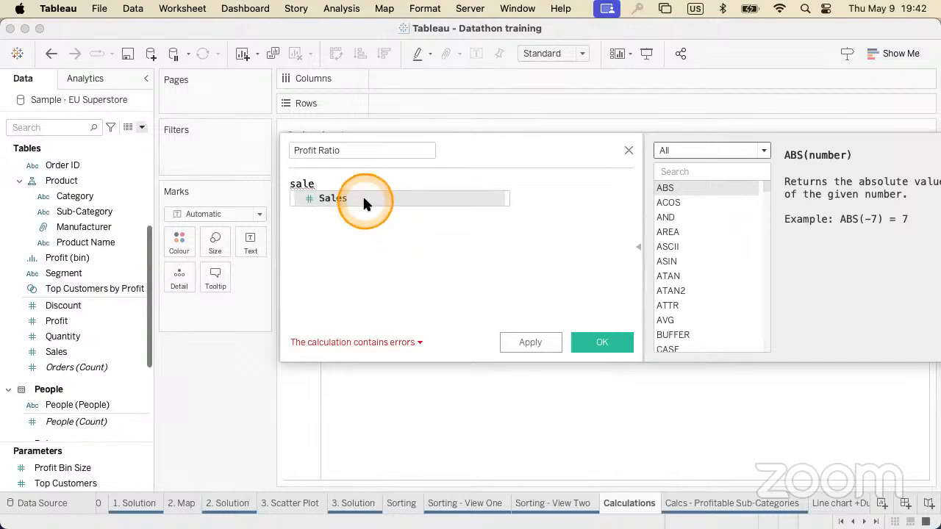
click(290, 183)
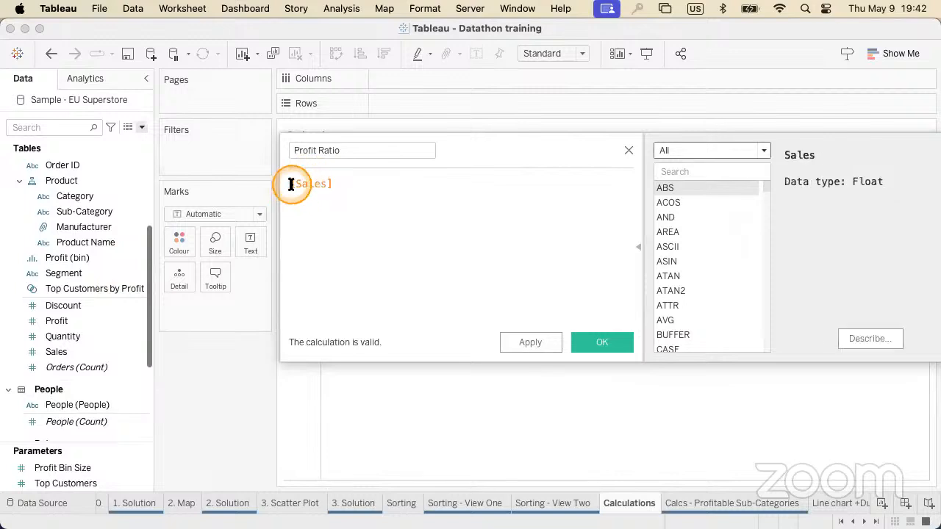
text(SUM()
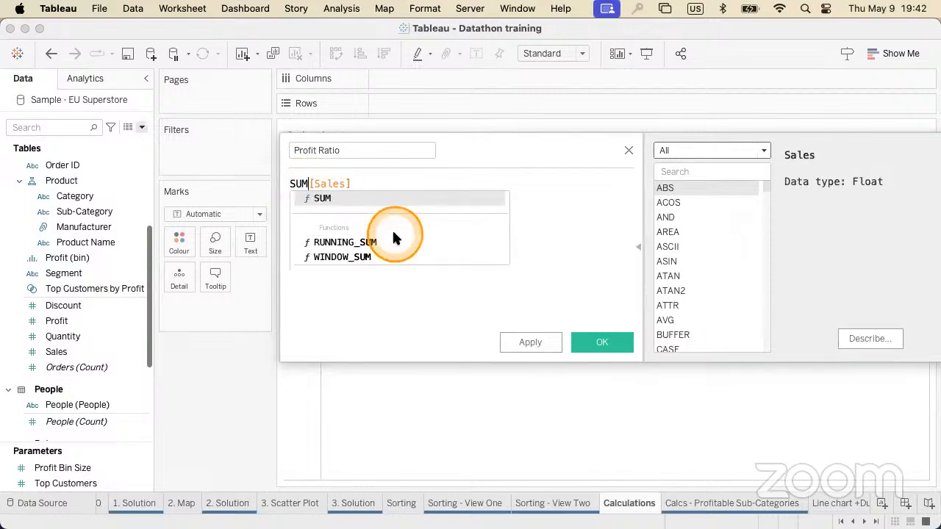
click(384, 180)
text())
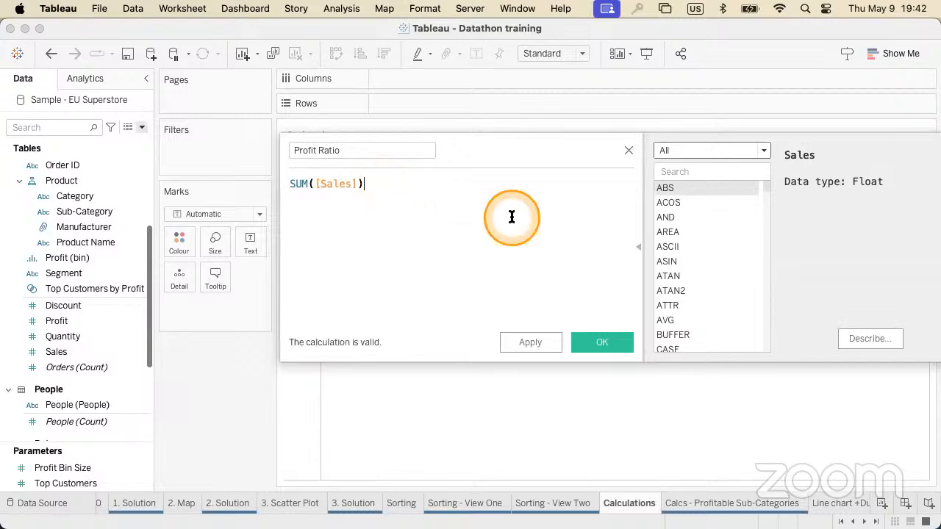
Complete the formula as SUM([Sales])/SUM([Profit]) and save the Profit Ratio field
click(497, 219)
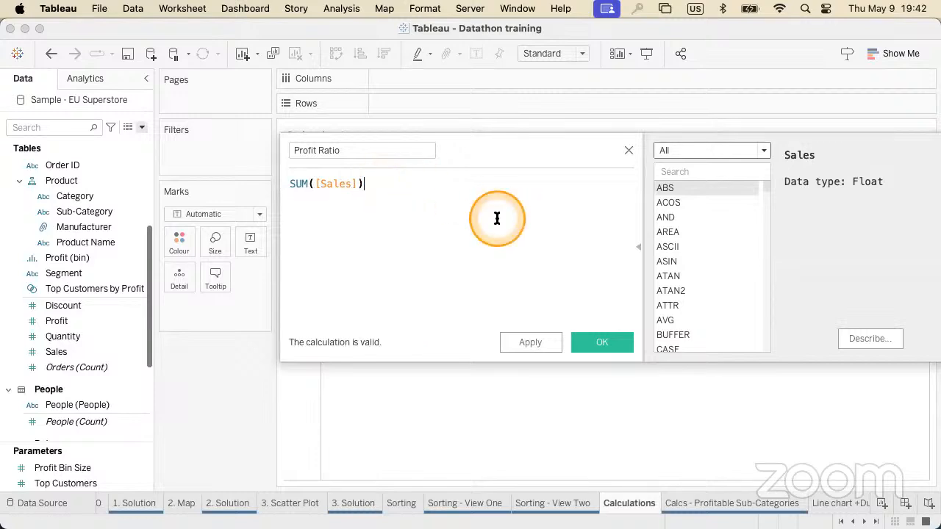
text(/)
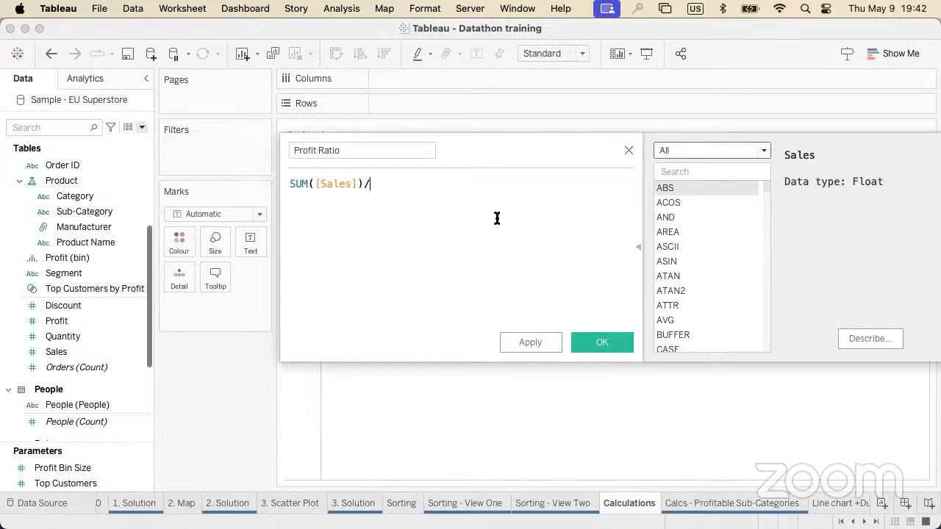
click(87, 321)
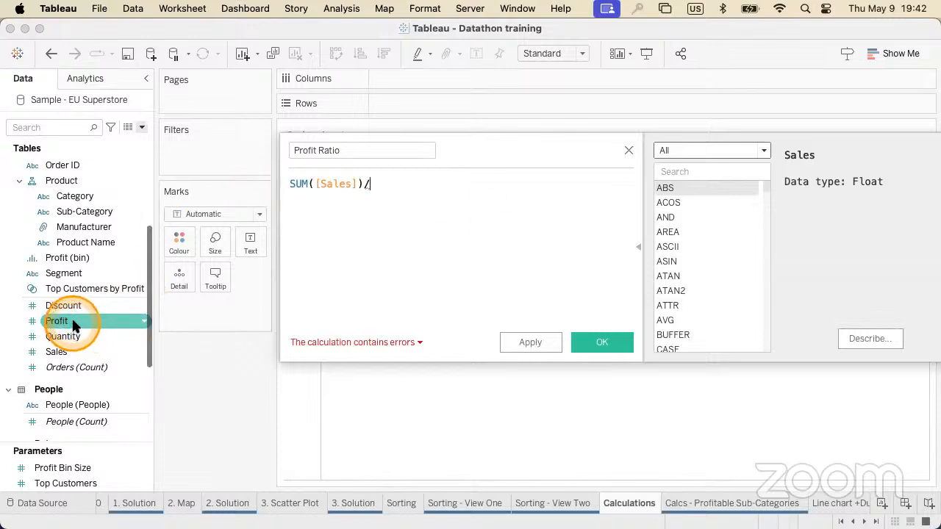
text(pr)
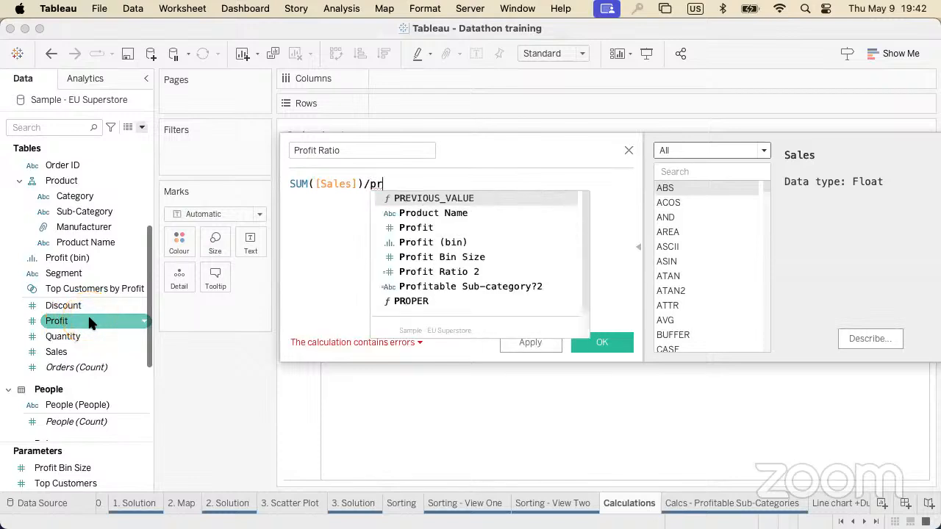
key(BackSpace)
key(BackSpace)
drag(88, 322, 412, 223)
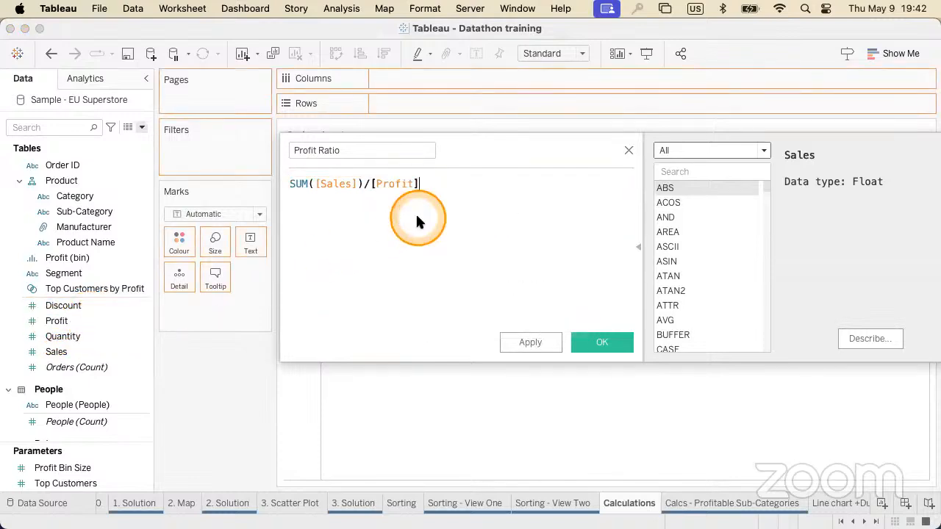
click(368, 179)
text(SU)
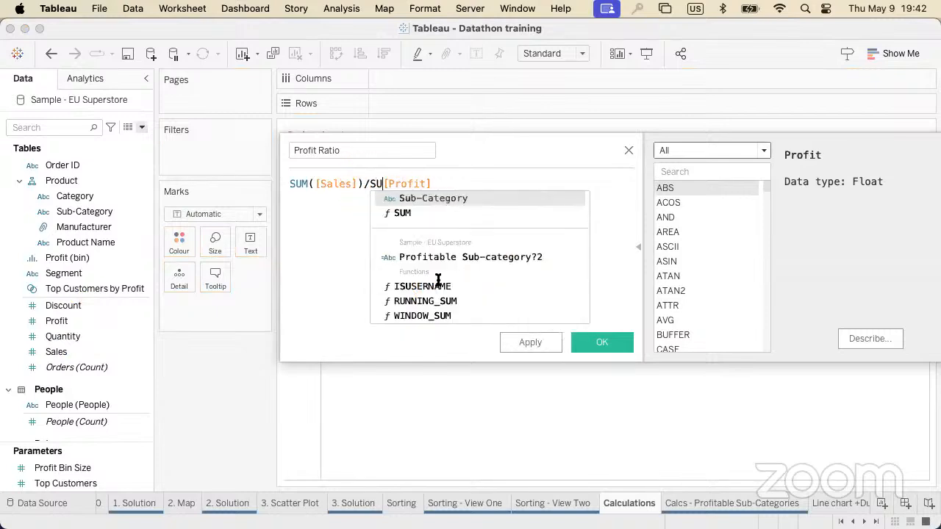
text(M()
click(497, 201)
text())
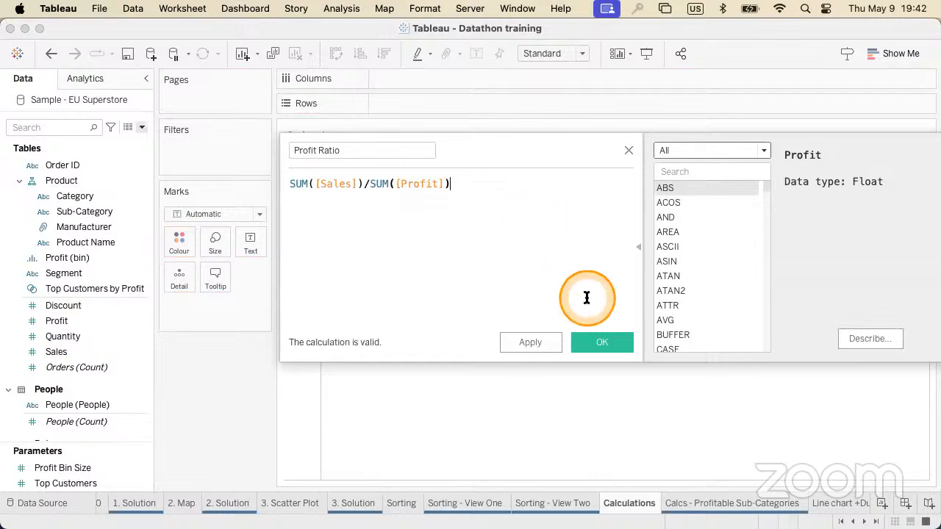
click(592, 345)
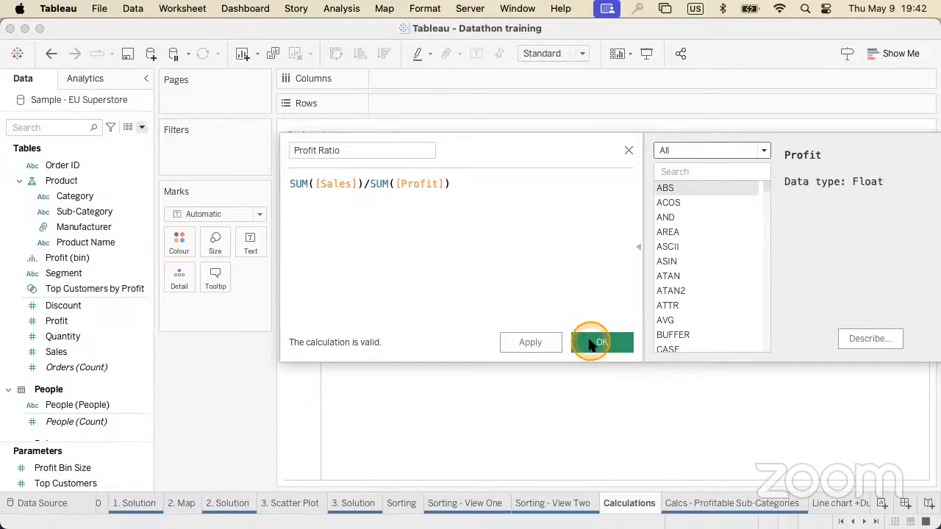
drag(590, 342, 565, 255)
click(592, 346)
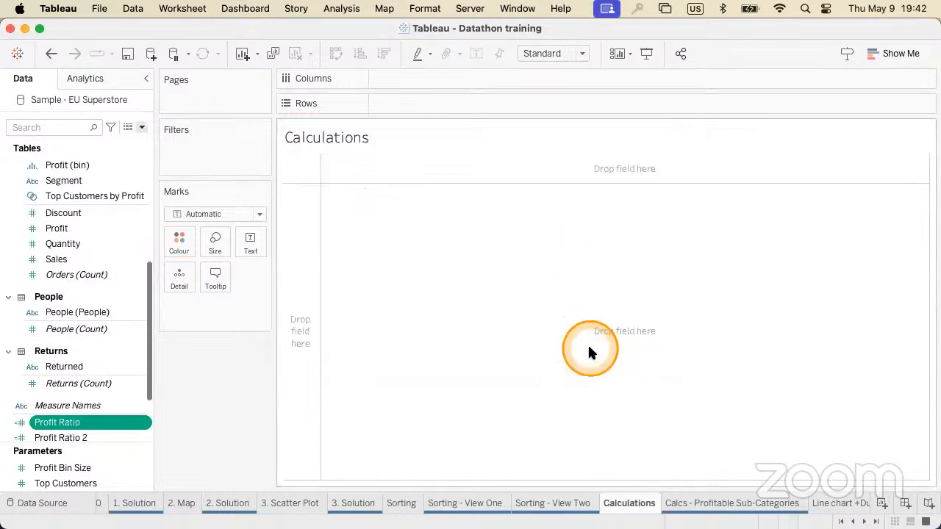
Open the Profit Ratio 2 formula for review and close it unchanged
click(111, 369)
scroll(107, 373, down, 3)
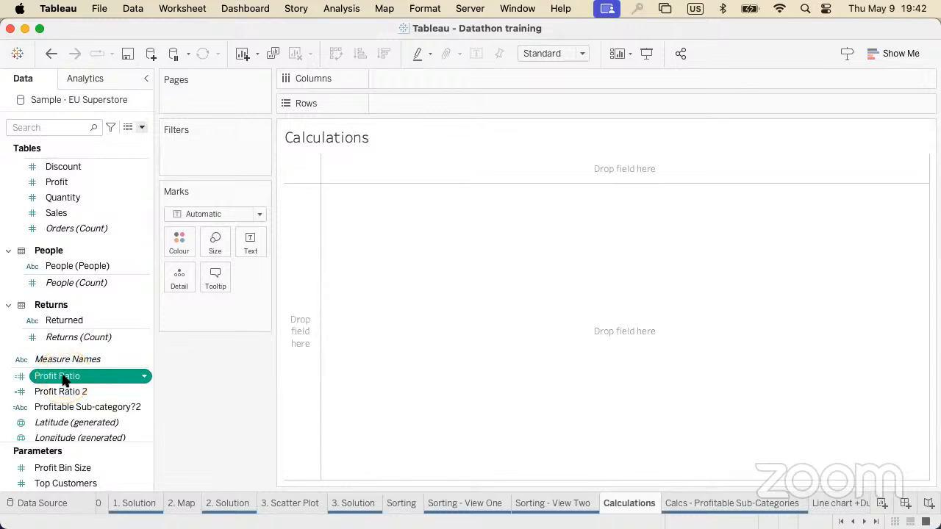
click(118, 391)
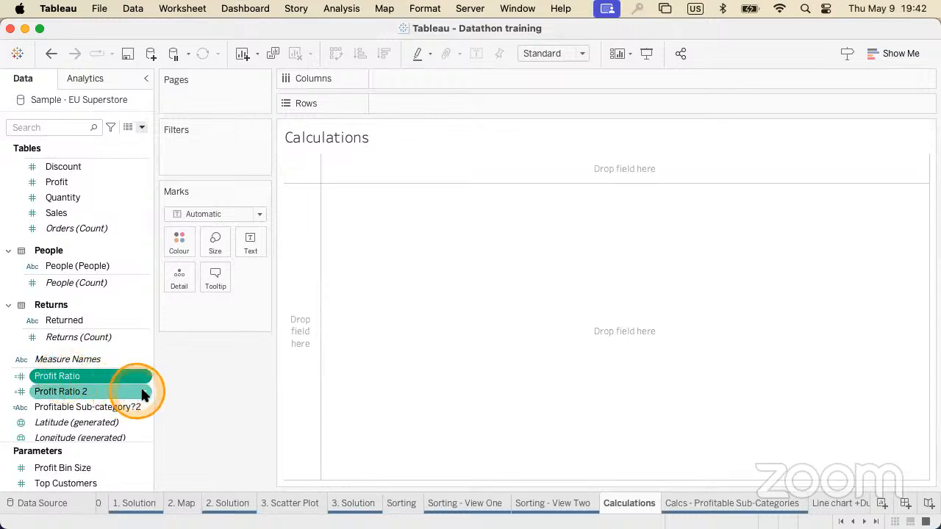
click(143, 391)
click(195, 160)
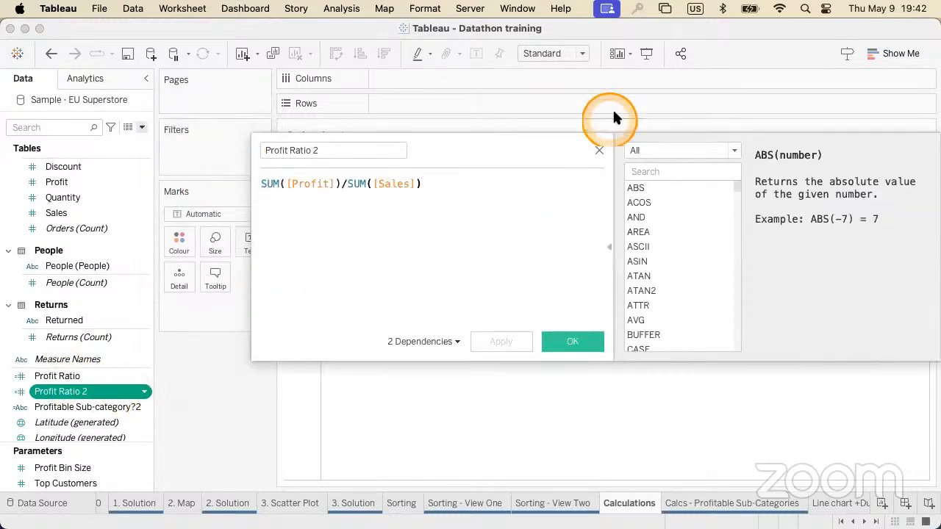
click(598, 152)
Edit Profit Ratio, swapping the fields to SUM([Profit])/SUM([Sales]), and save it
click(133, 375)
click(143, 375)
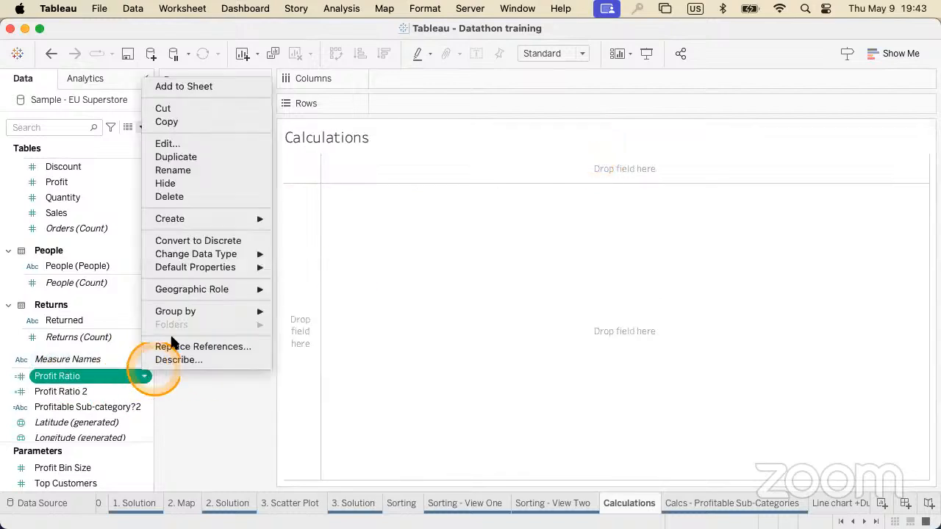
click(195, 143)
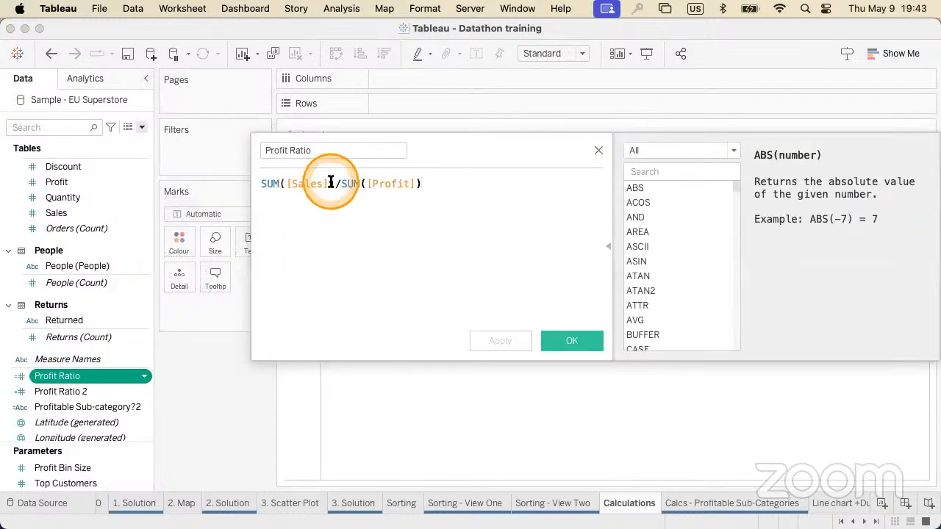
drag(328, 183, 286, 184)
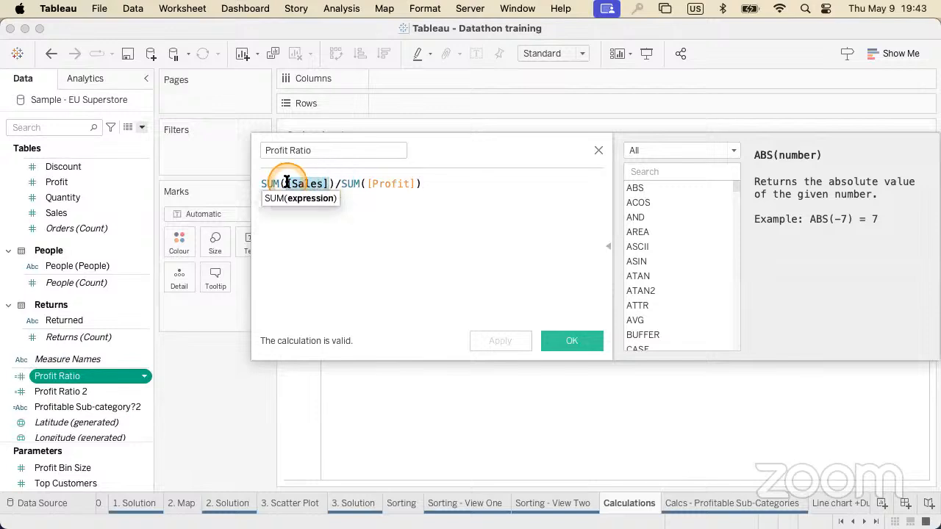
text(pro)
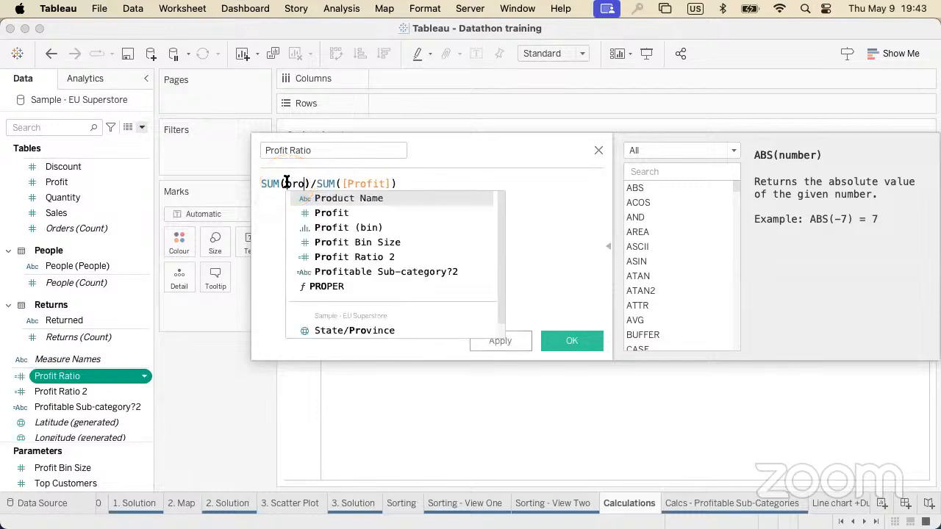
double_click(316, 213)
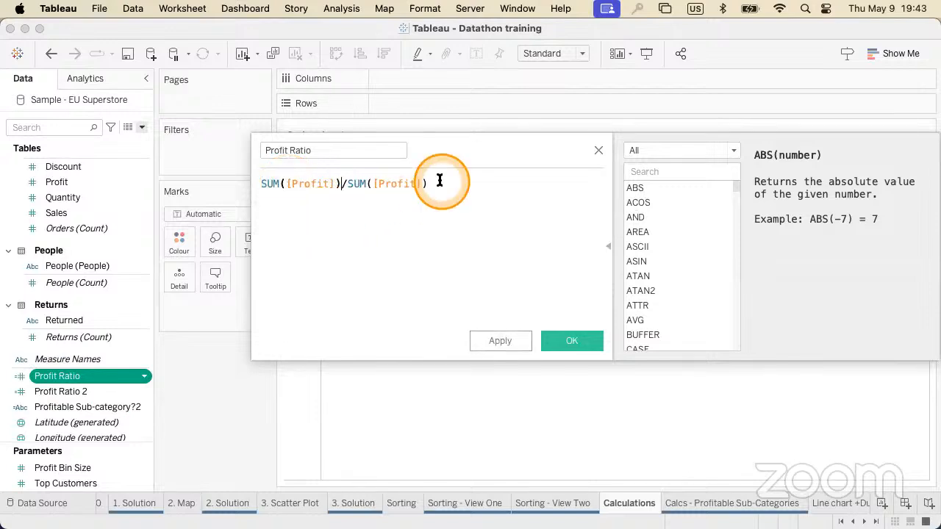
drag(419, 185, 371, 185)
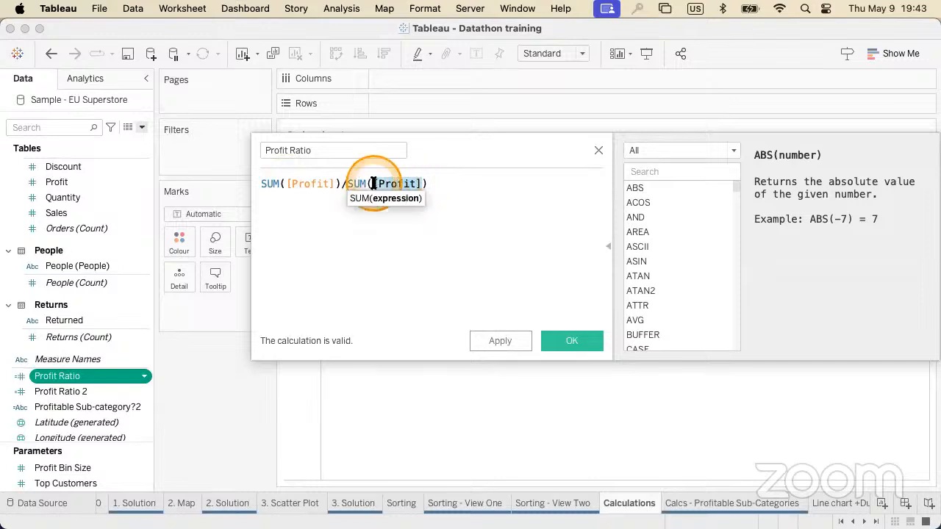
text(Sale)
double_click(441, 199)
click(565, 346)
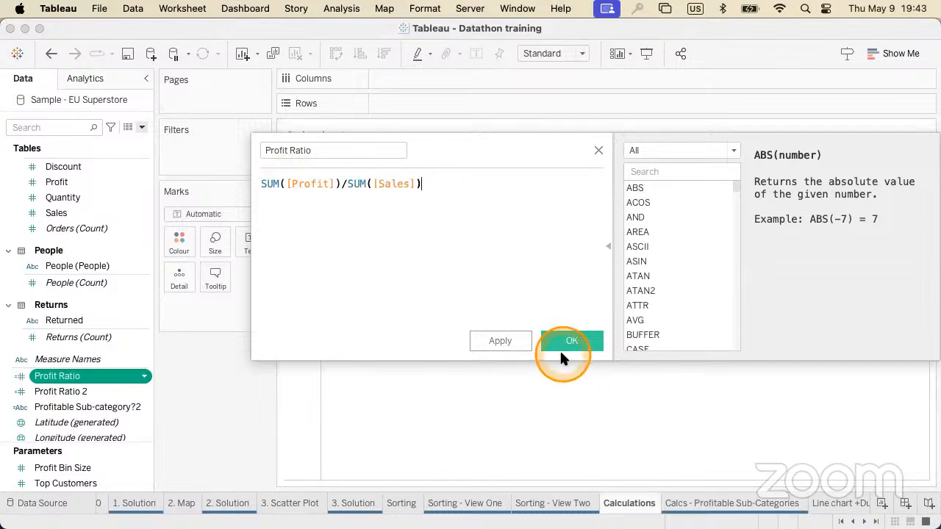
scroll(120, 373, down, 2)
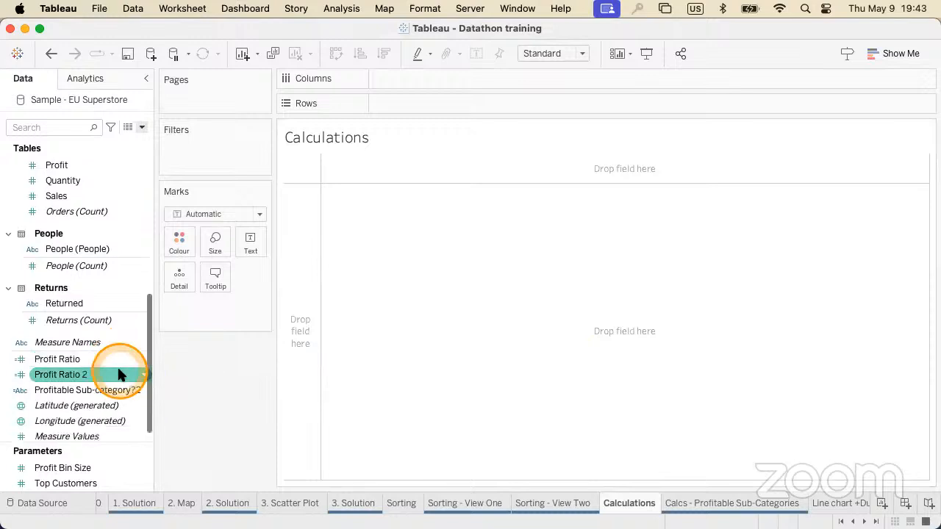
click(94, 344)
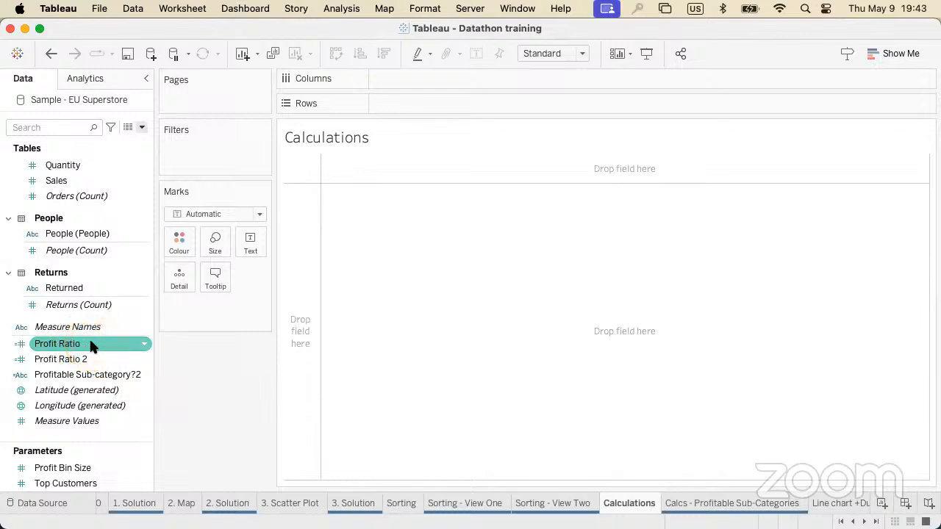
click(98, 344)
click(145, 358)
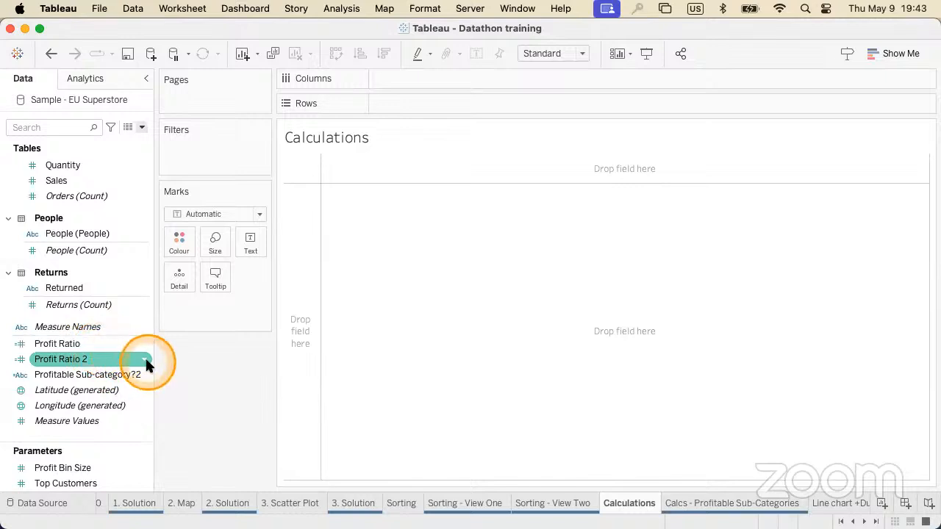
click(145, 374)
click(145, 374)
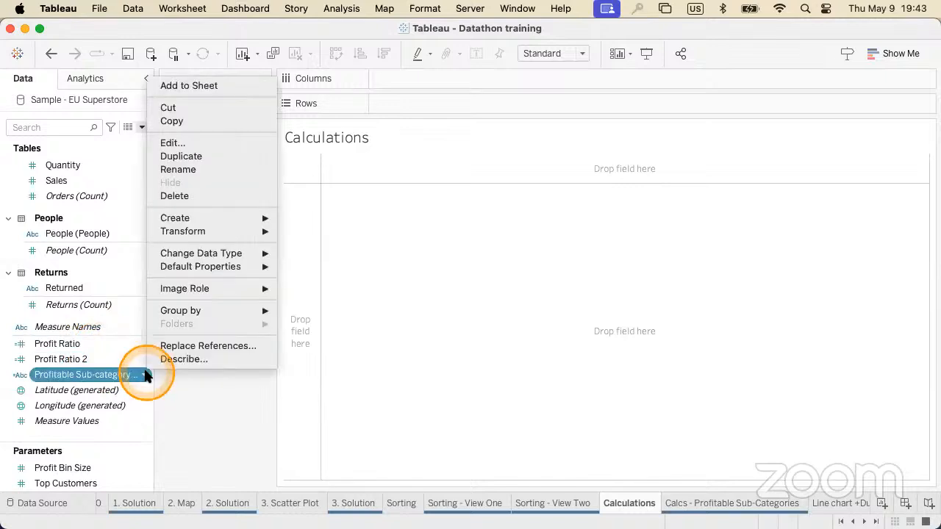
click(187, 141)
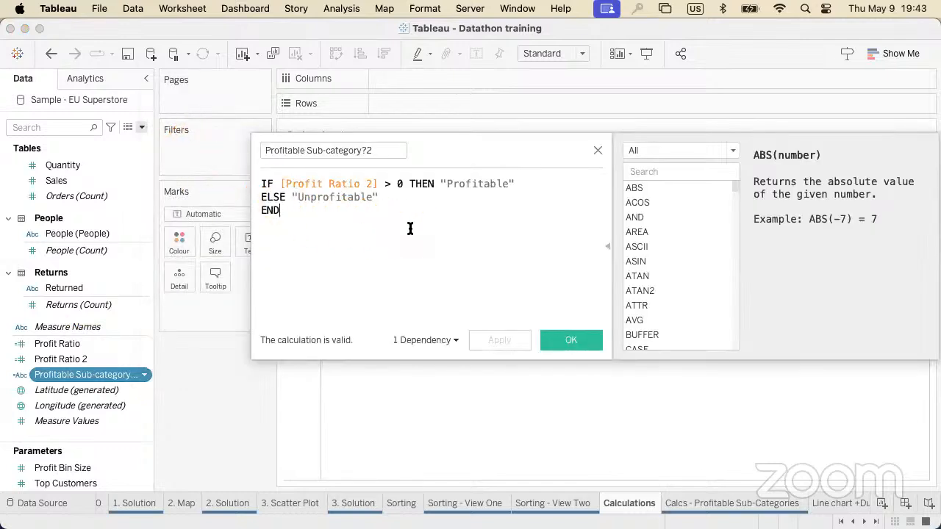
click(474, 205)
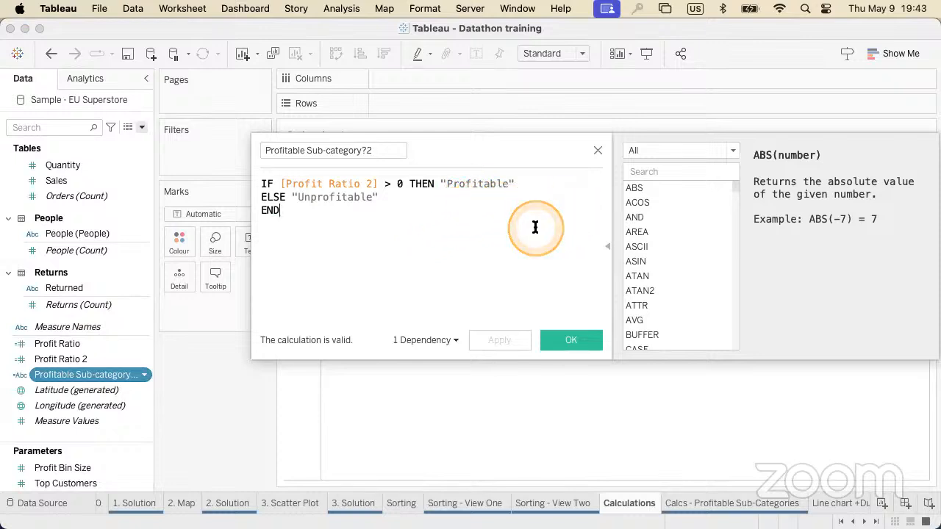
click(597, 151)
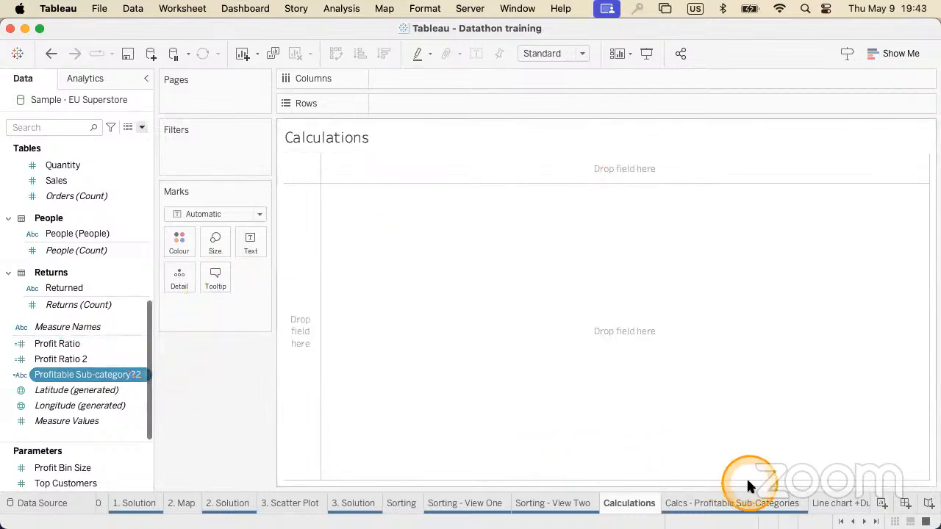
click(865, 521)
click(865, 521)
click(865, 521)
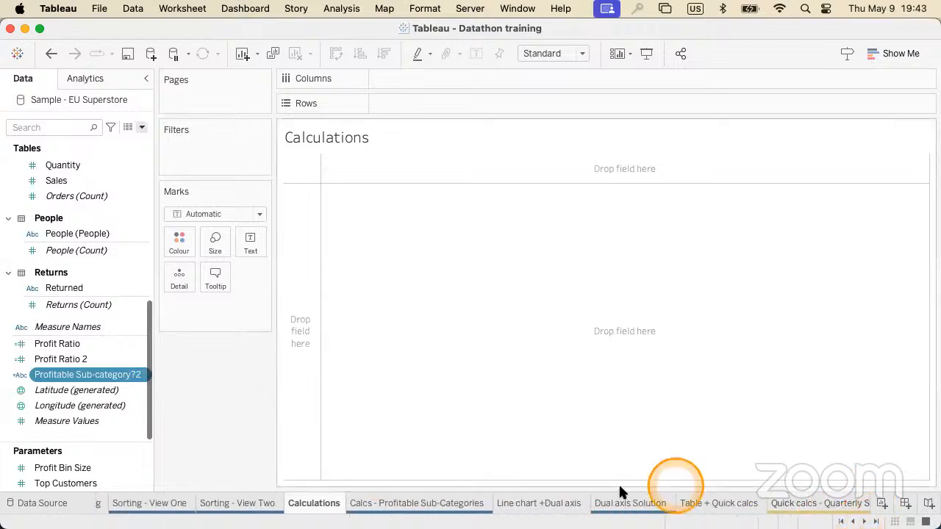
Open the 'Line chart +Dual axis' sheet and browse the Location, Country/Region and City fields
click(559, 506)
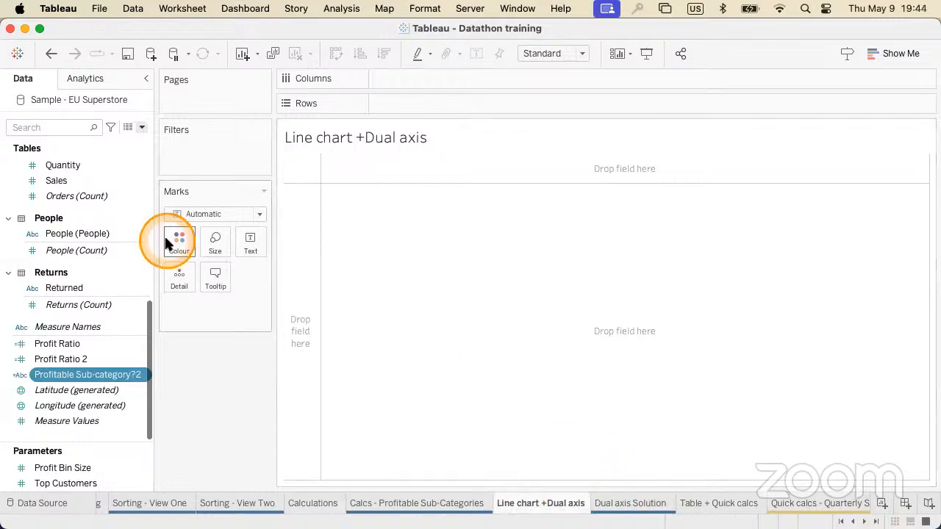
scroll(83, 210, up, 10)
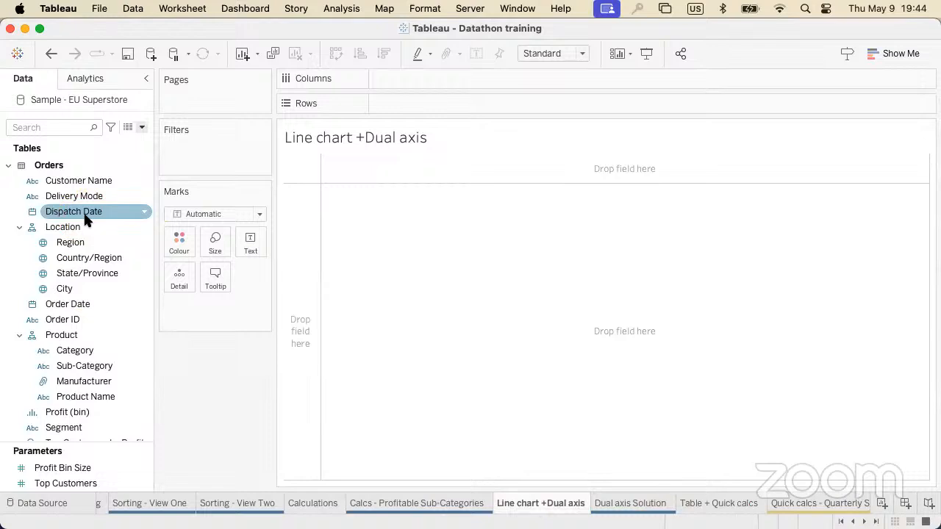
click(89, 228)
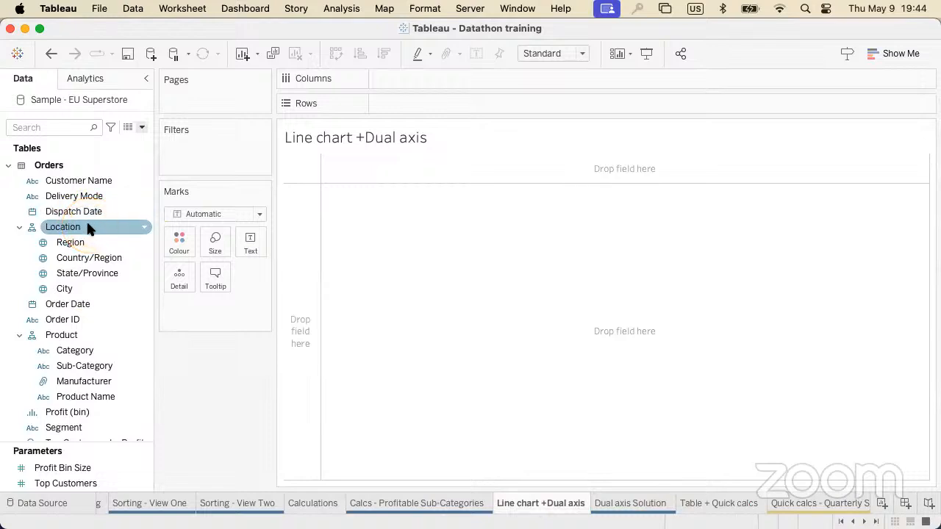
click(83, 258)
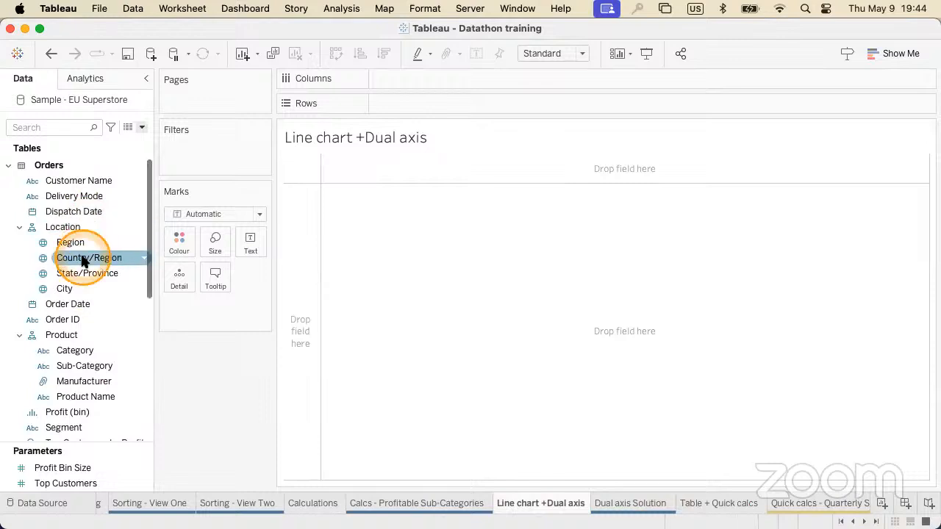
scroll(81, 256, down, 2)
click(81, 256)
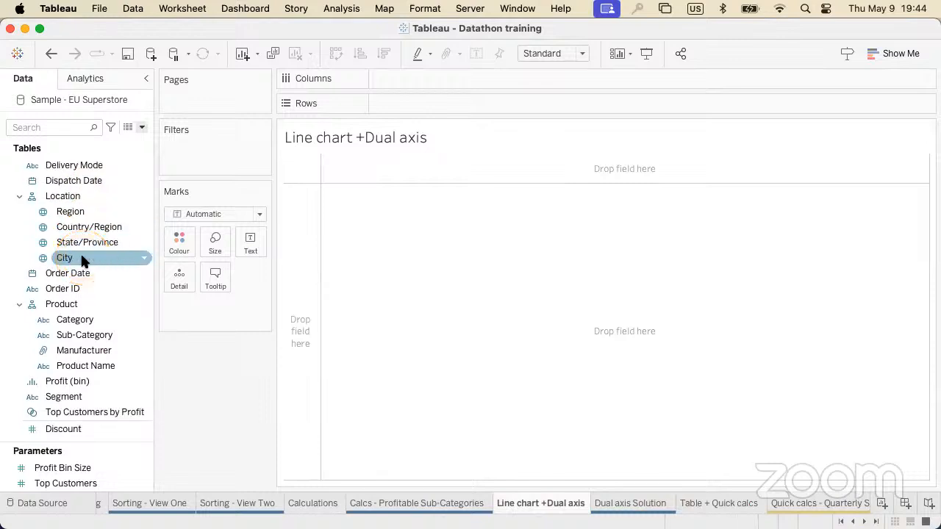
Browse the Category, Returned, People (Count), Profit, Quantity and Sales fields in the Data pane
click(85, 319)
scroll(88, 316, down, 10)
click(88, 289)
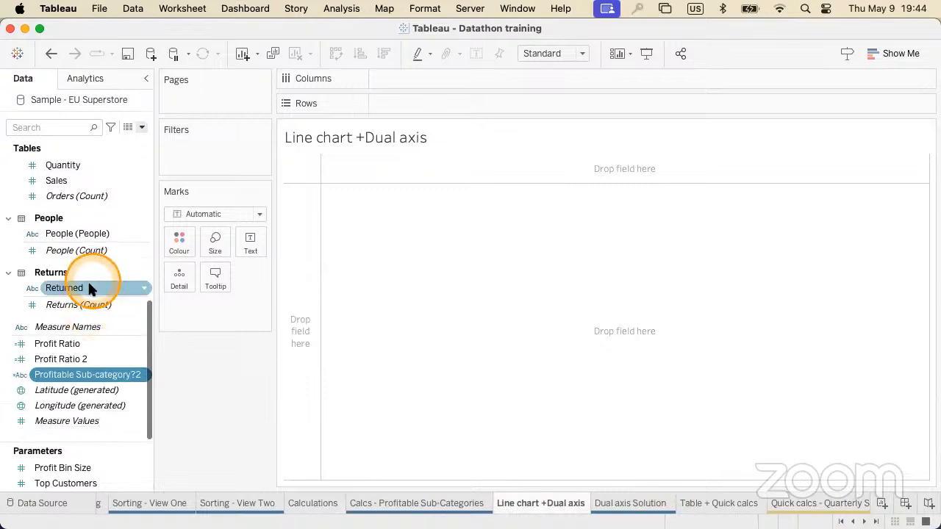
click(81, 250)
scroll(81, 221, up, 3)
click(78, 197)
click(78, 213)
click(79, 227)
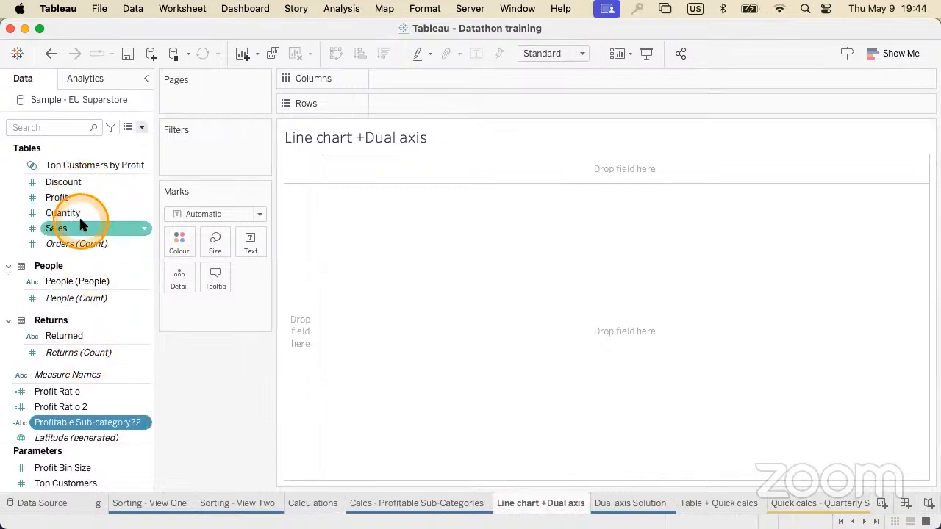
Place SUM(Sales) and SUM(Profit) on Rows as two stacked charts
mouse_move(67, 231)
mouse_down()
mouse_move(189, 215)
mouse_move(414, 117)
mouse_move(399, 98)
mouse_up()
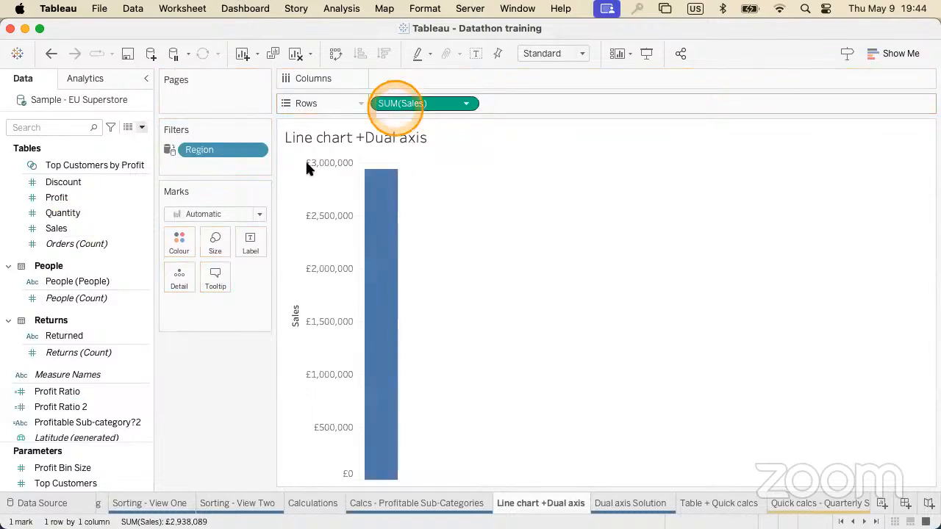
click(75, 182)
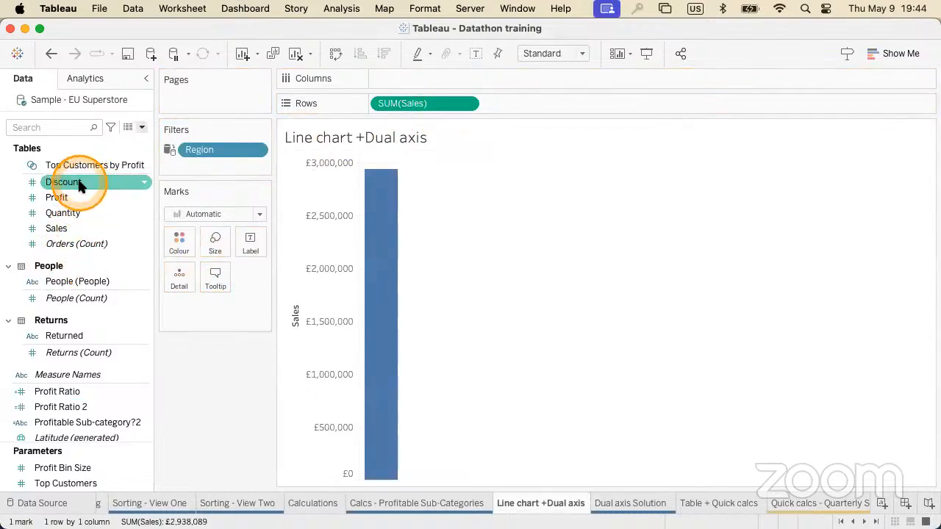
click(61, 197)
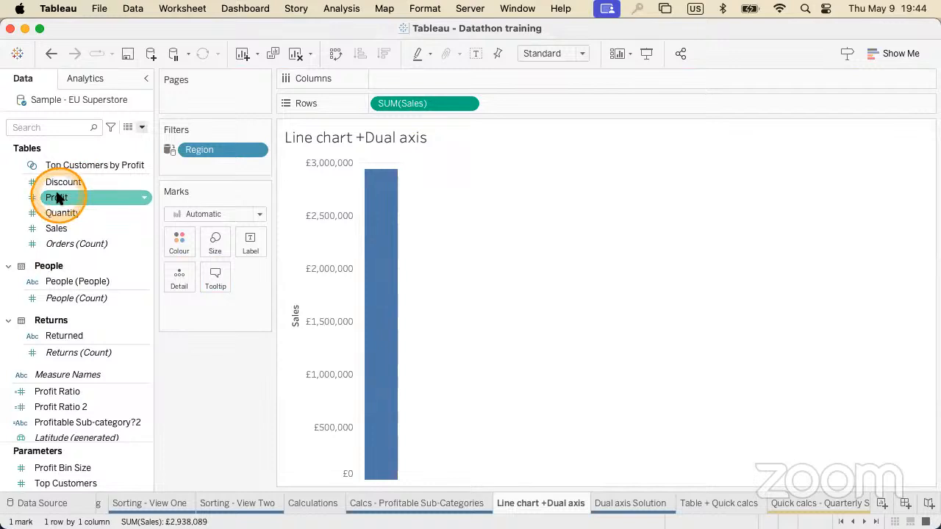
drag(56, 200, 511, 97)
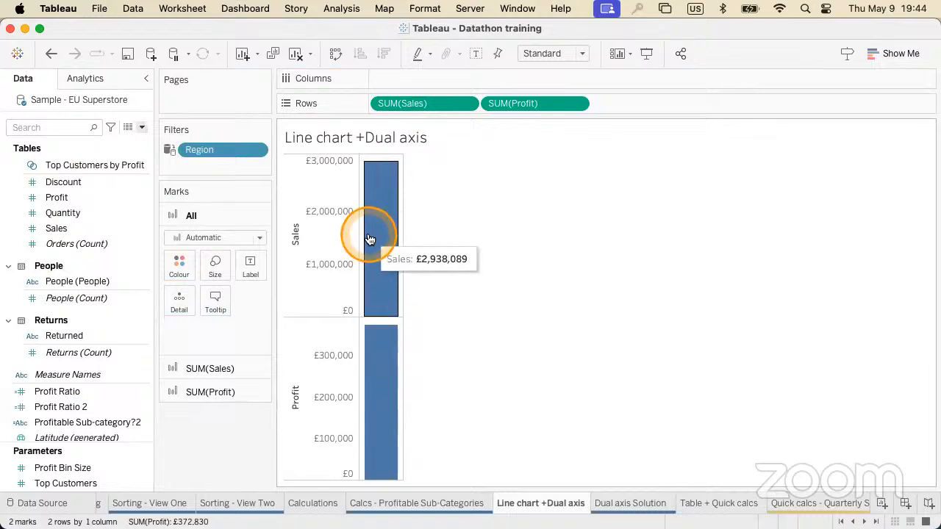
drag(33, 197, 66, 230)
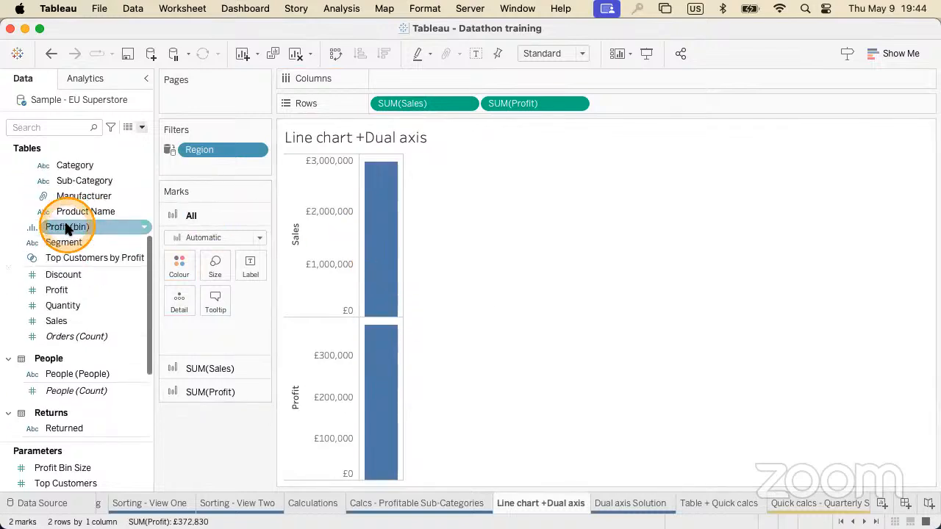
Add YEAR(Order Date) to Columns so Sales and Profit become yearly lines for 2021–2024
scroll(67, 230, up, 5)
click(64, 288)
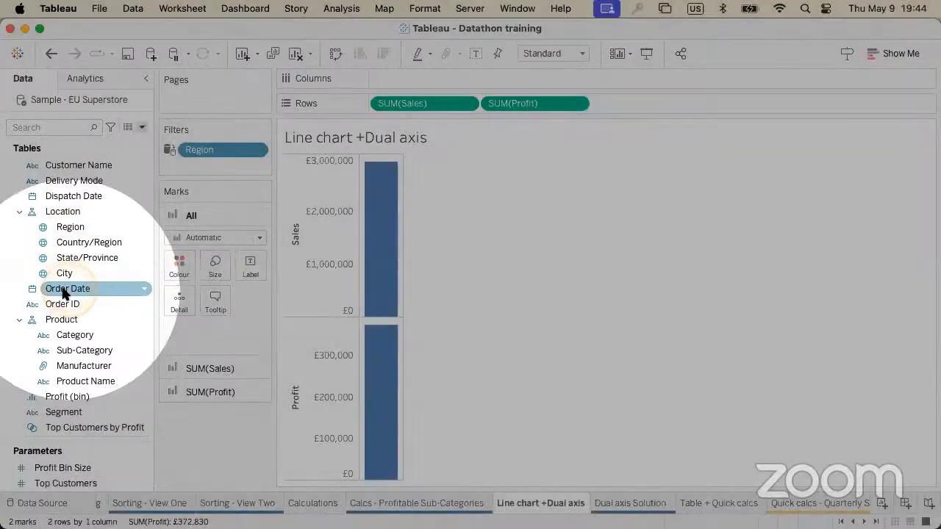
drag(63, 293, 416, 78)
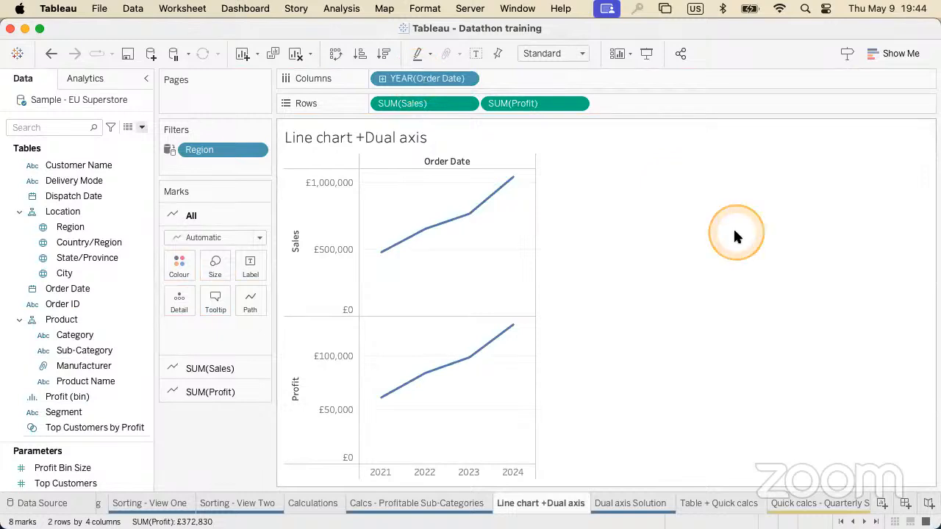
click(577, 106)
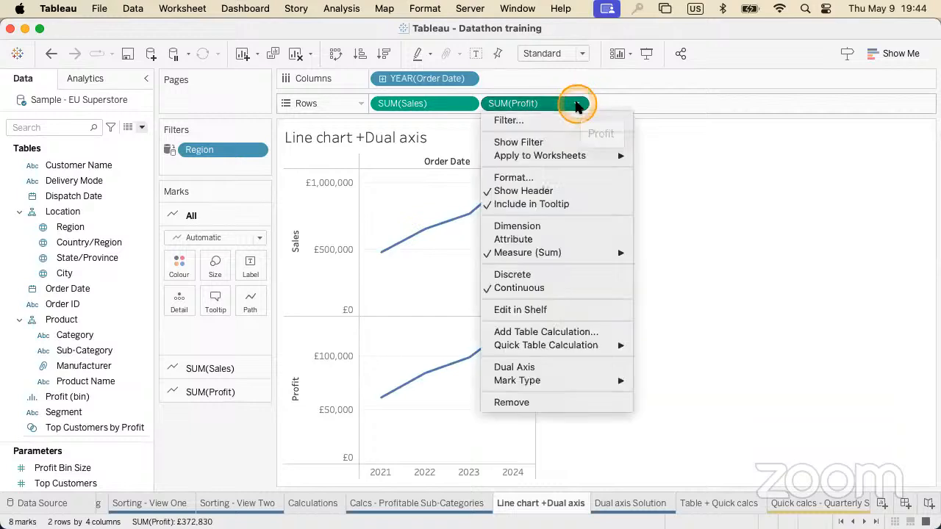
click(749, 193)
click(63, 322)
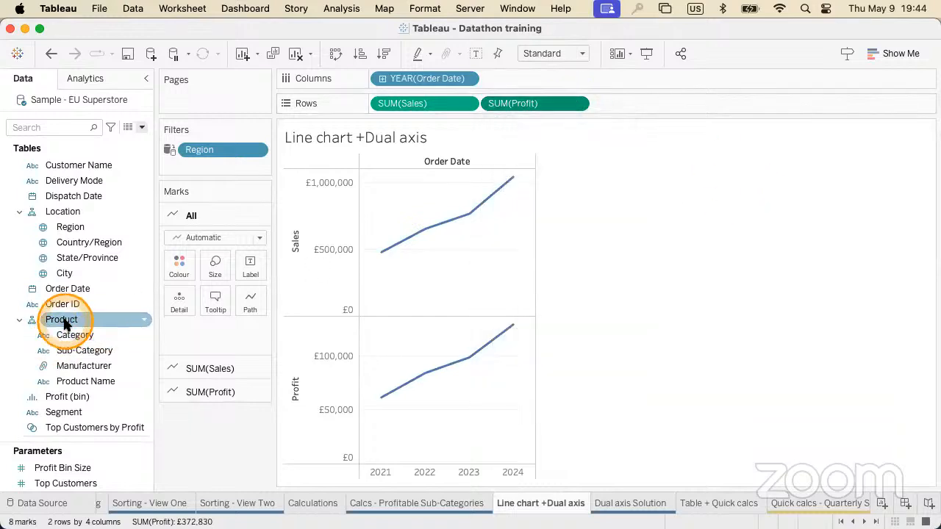
scroll(63, 323, down, 3)
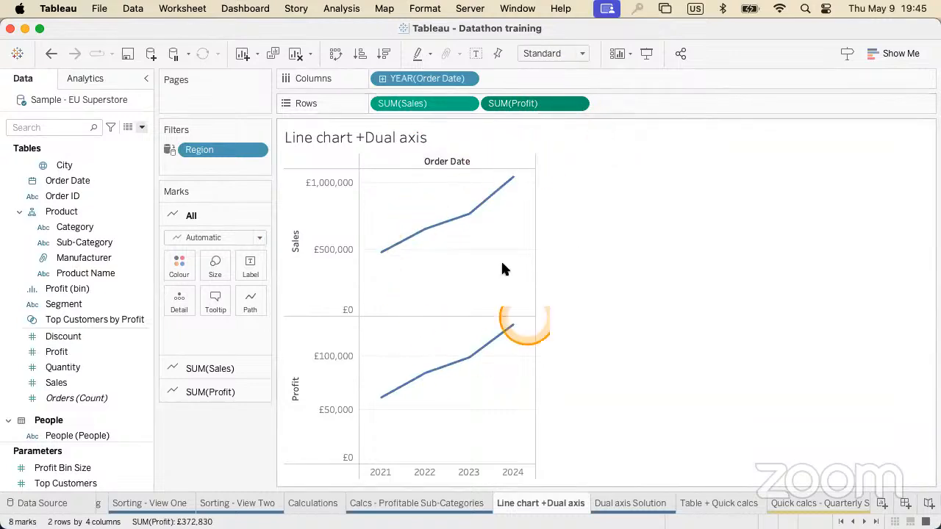
Set SUM(Profit) to Dual Axis, overlaying the Profit line on Sales with a right-hand axis
click(578, 105)
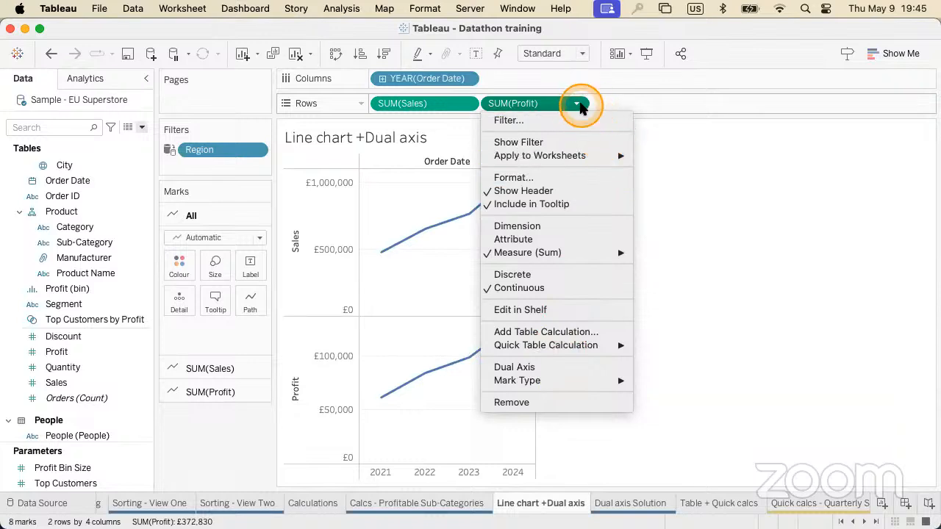
click(581, 106)
click(581, 106)
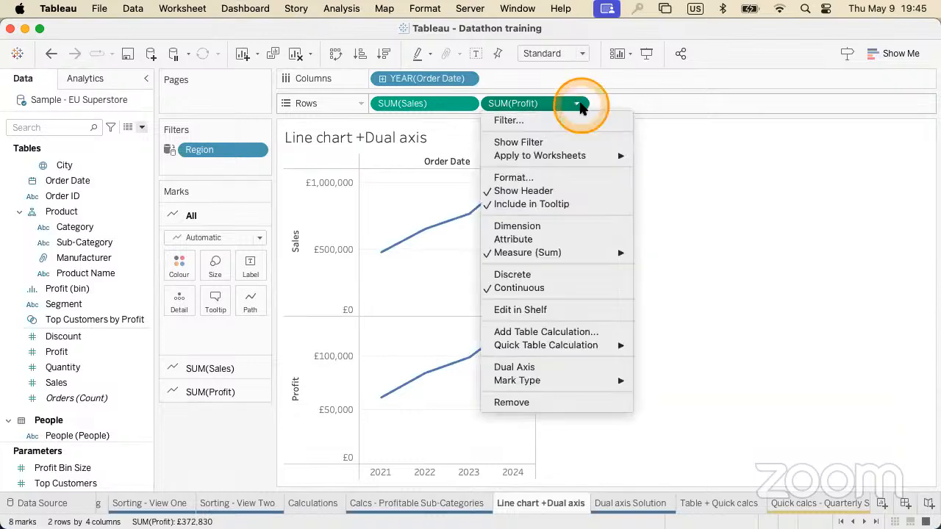
click(551, 348)
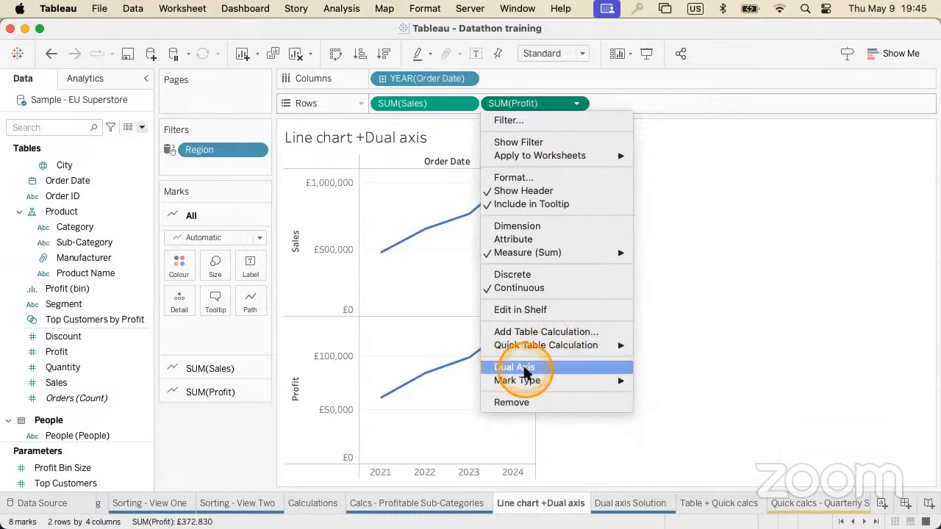
click(524, 368)
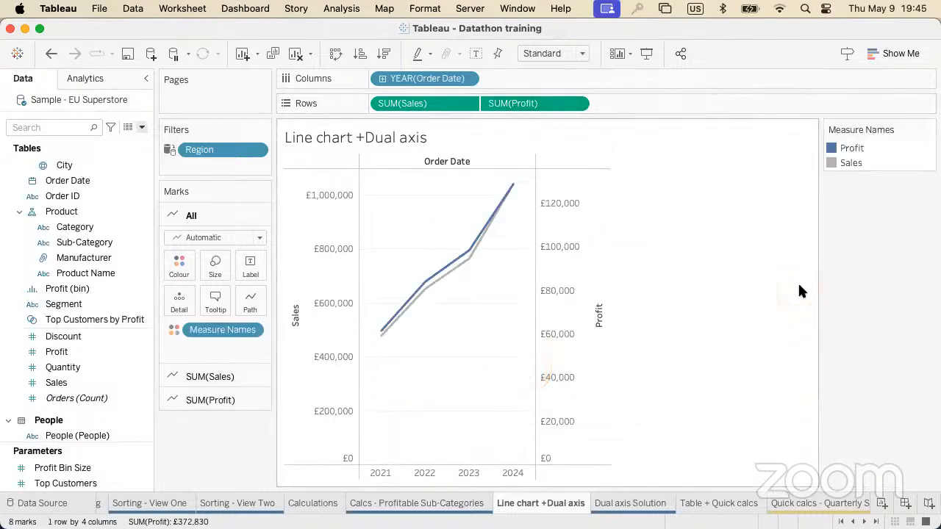
click(51, 53)
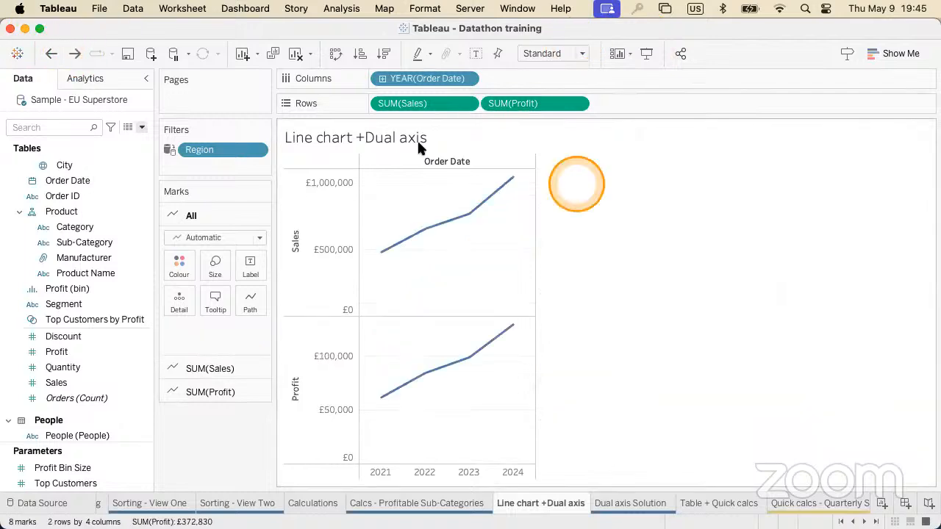
click(578, 103)
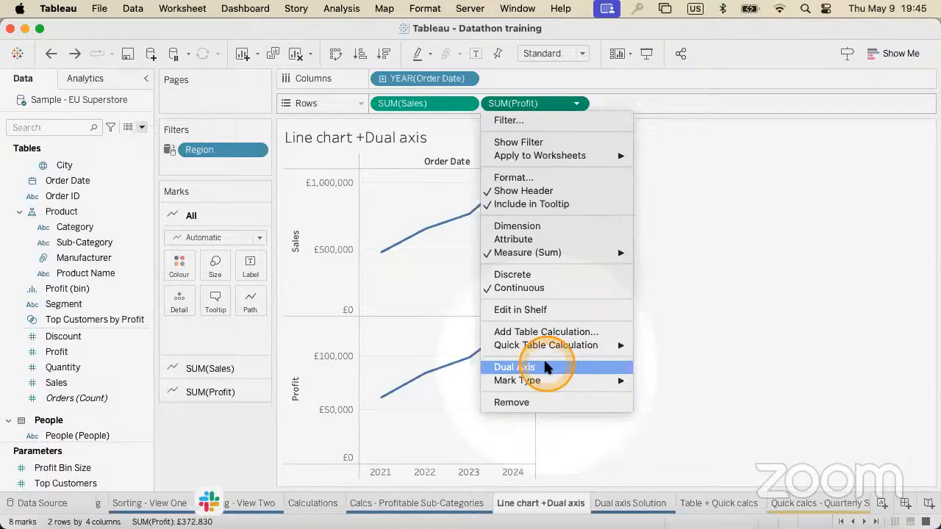
click(545, 366)
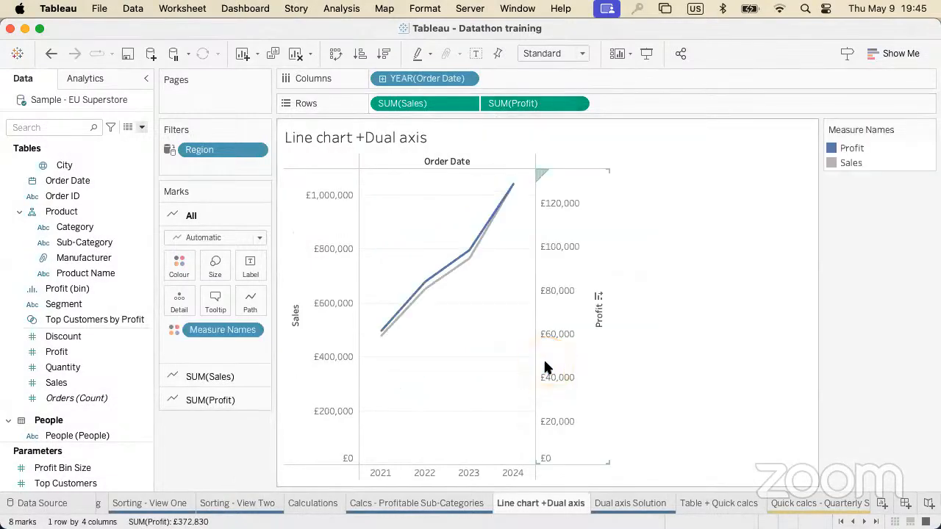
click(792, 305)
Synchronise the right-hand Profit axis to the Sales axis's £0–£1,000,000 scale
right_click(562, 214)
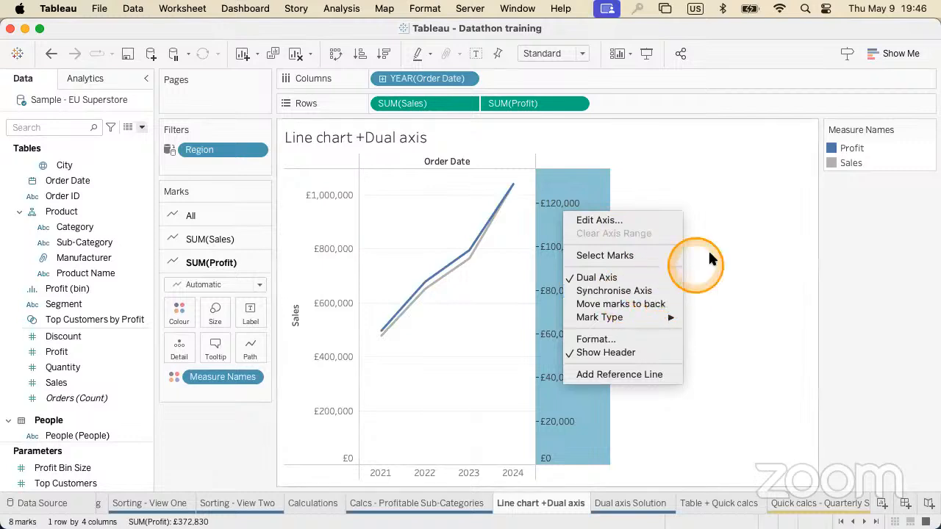
click(558, 212)
right_click(558, 211)
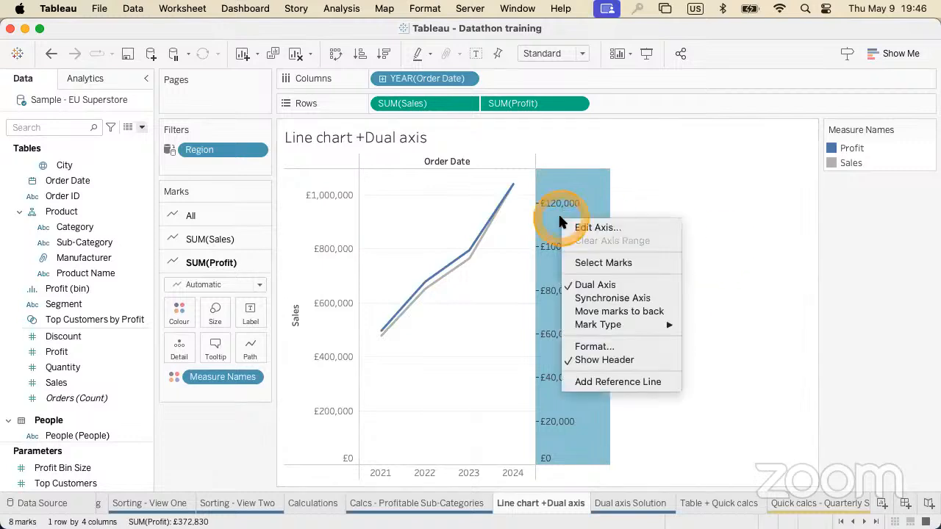
click(642, 298)
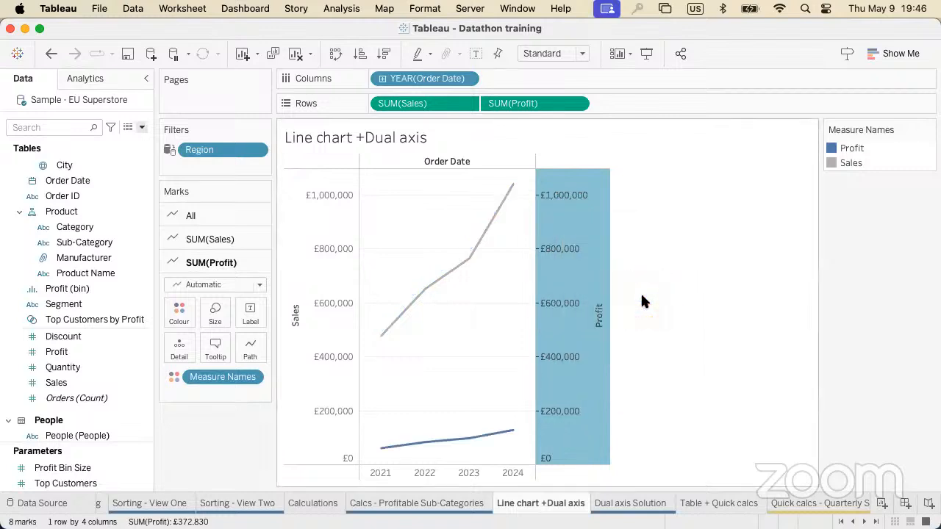
click(674, 305)
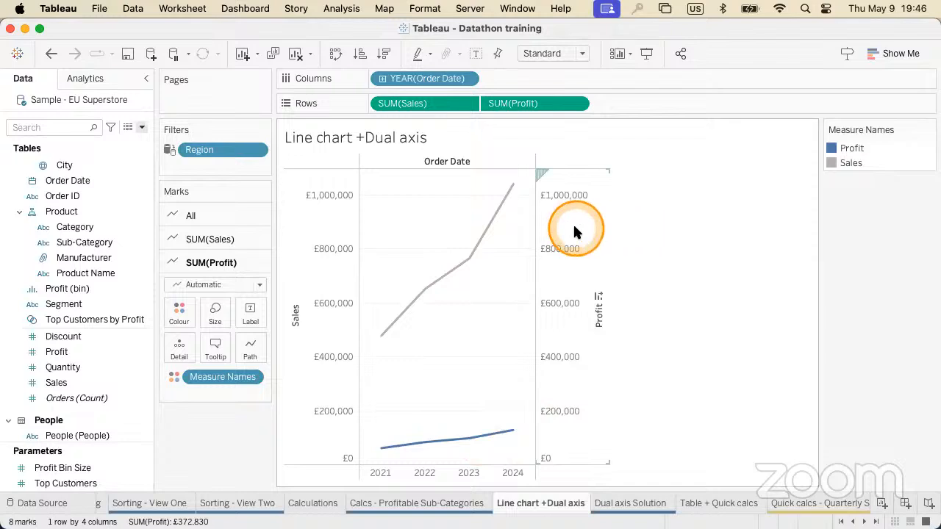
Change the SUM(Sales) mark type from Automatic to Bar, keeping Profit as a line
click(224, 241)
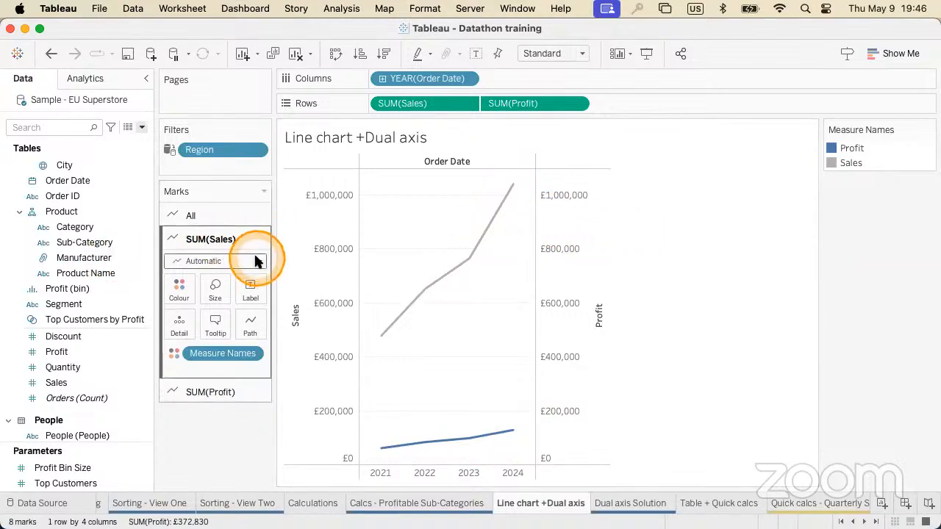
click(202, 262)
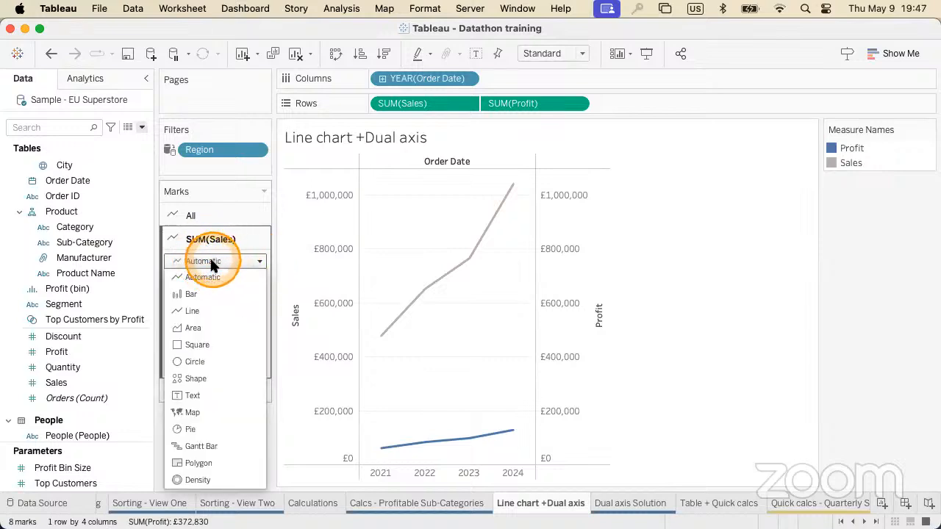
click(200, 294)
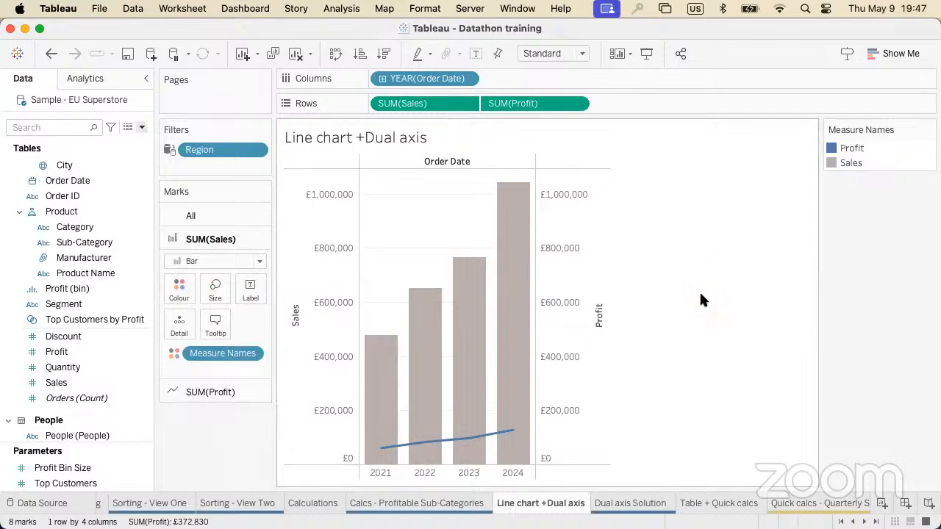
click(413, 291)
click(207, 392)
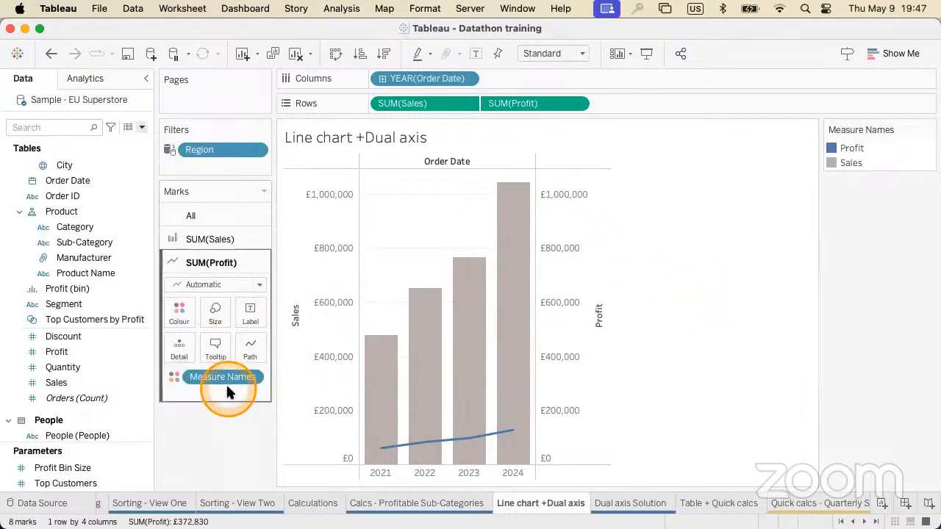
click(206, 284)
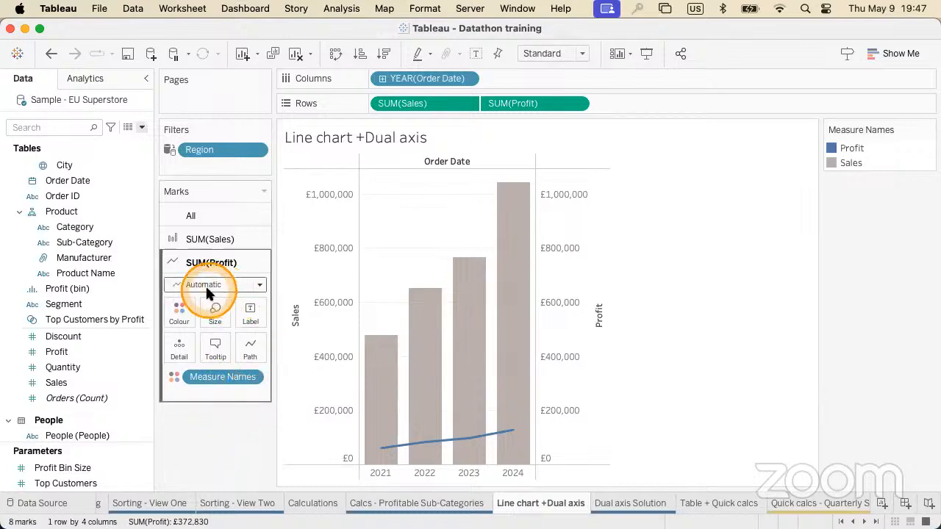
click(208, 286)
click(210, 239)
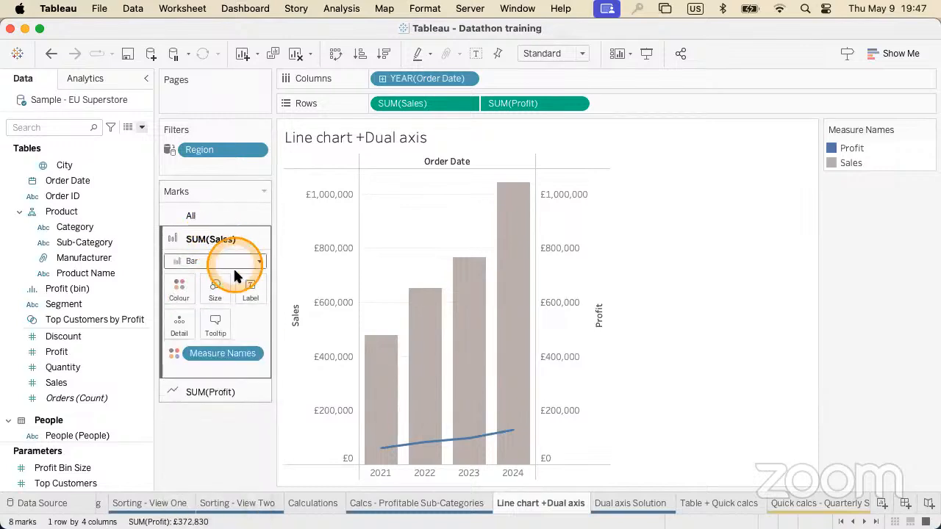
click(240, 263)
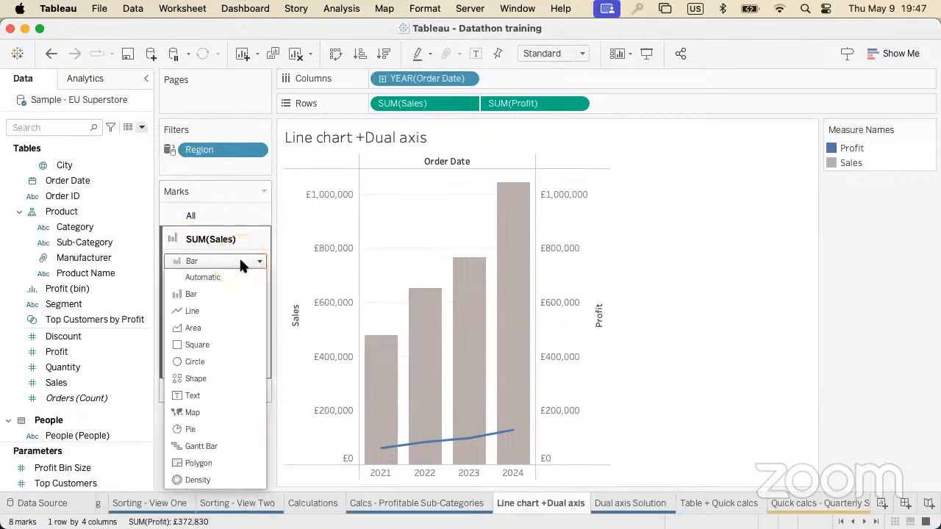
click(240, 262)
click(704, 317)
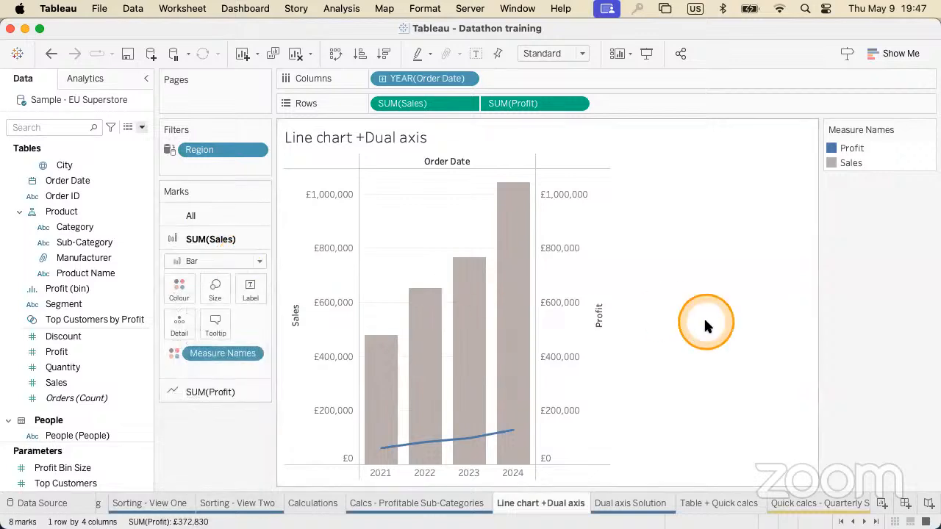
click(584, 220)
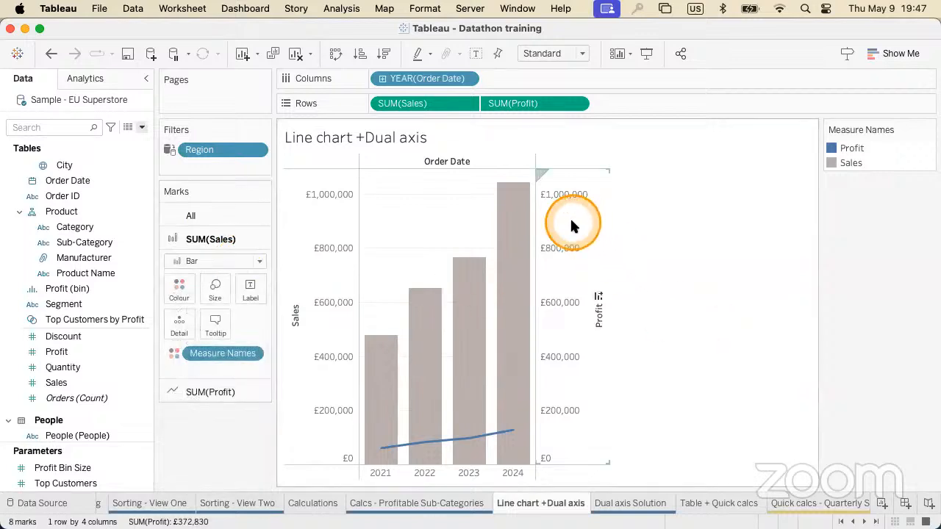
Turn off Show Header on the Profit axis and scroll the sheet tabs to the Dashboard tab
right_click(571, 221)
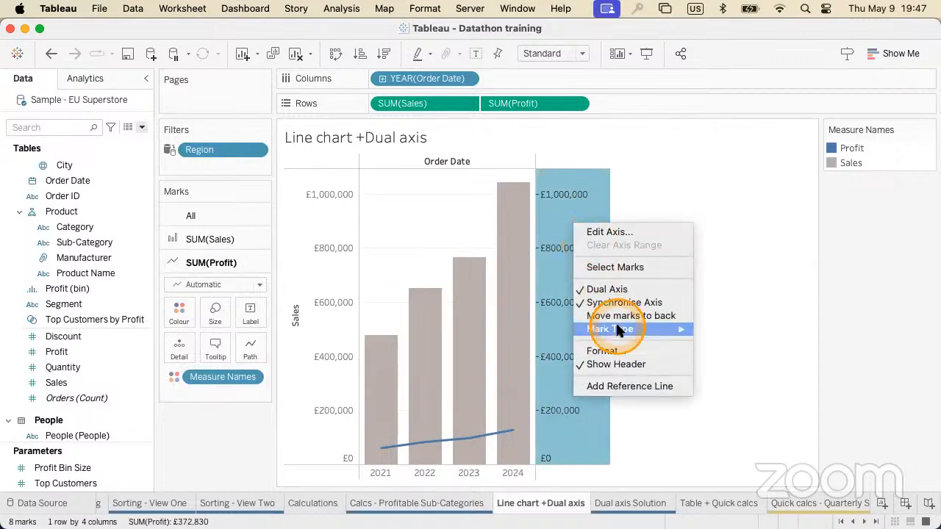
click(631, 365)
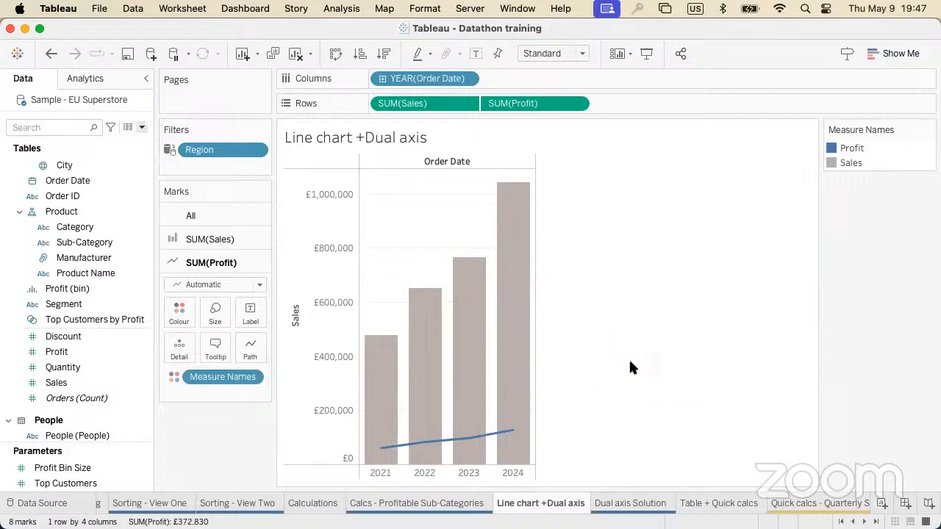
click(639, 362)
click(676, 357)
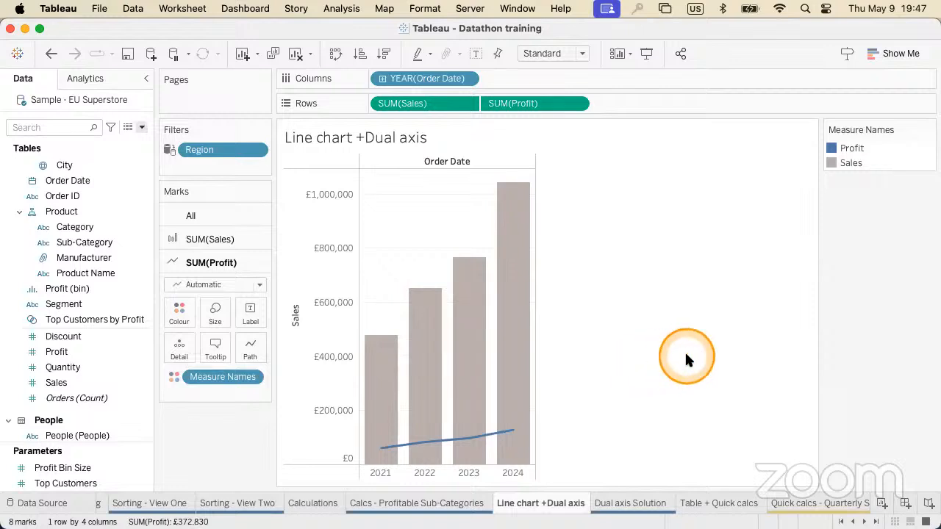
click(617, 366)
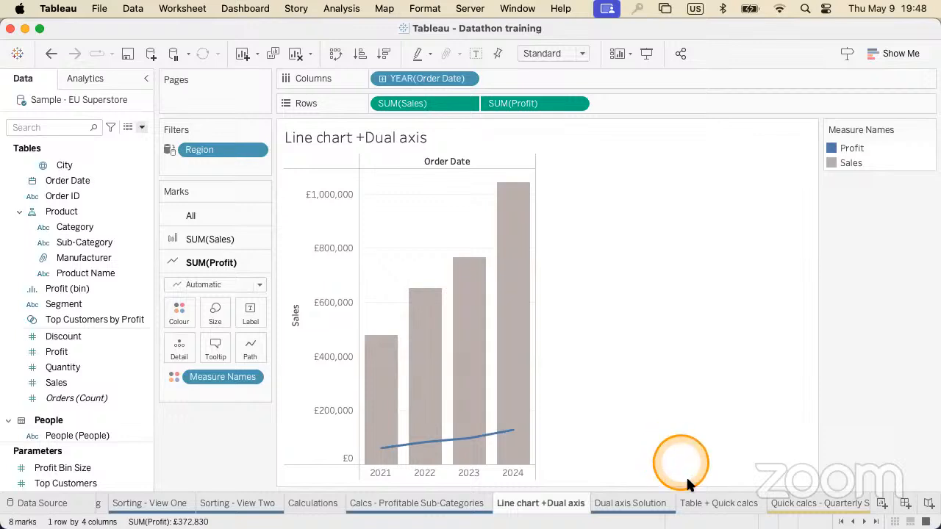
click(864, 521)
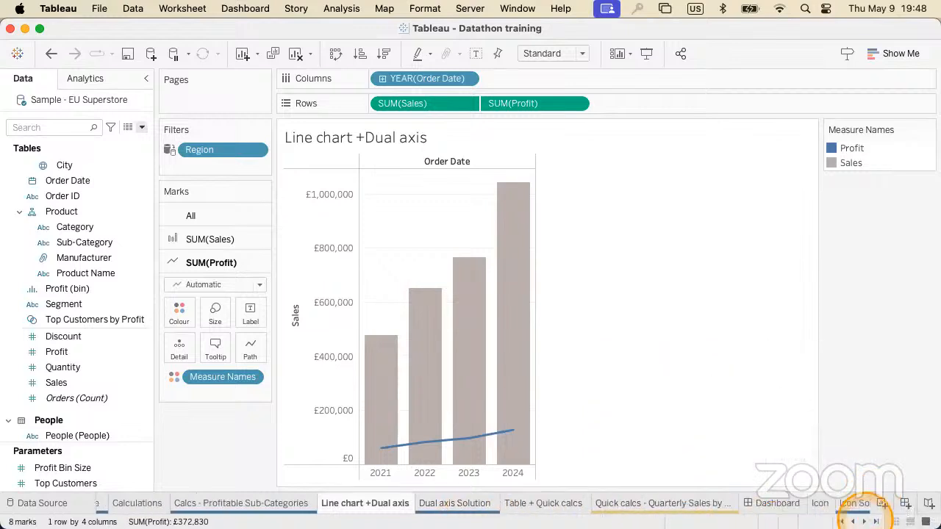
mouse_move(768, 506)
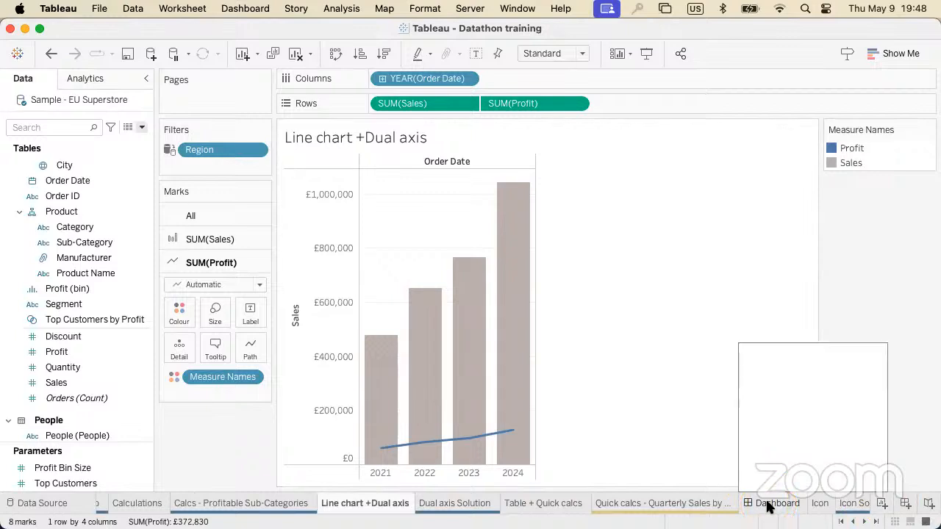
Undo the switch of Sales to bars and redo to restore the dual-axis Sales and Profit lines
click(52, 53)
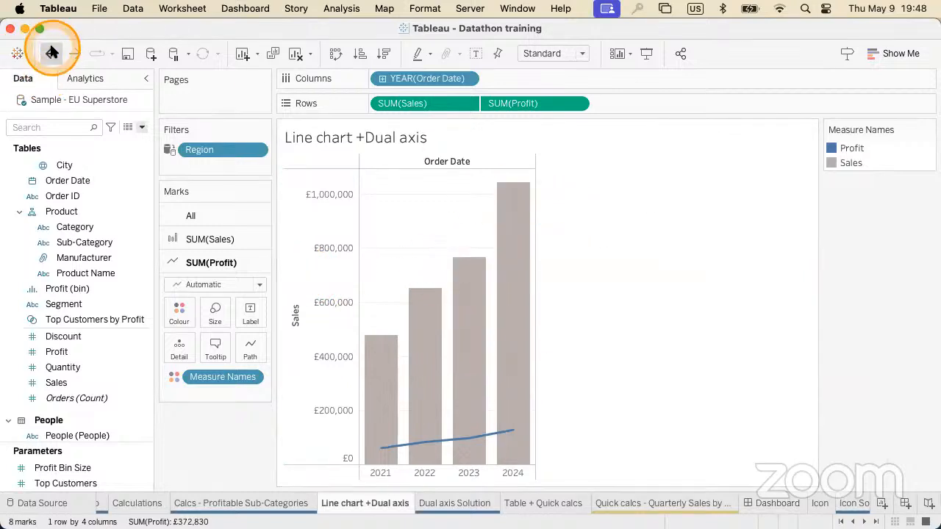
click(51, 53)
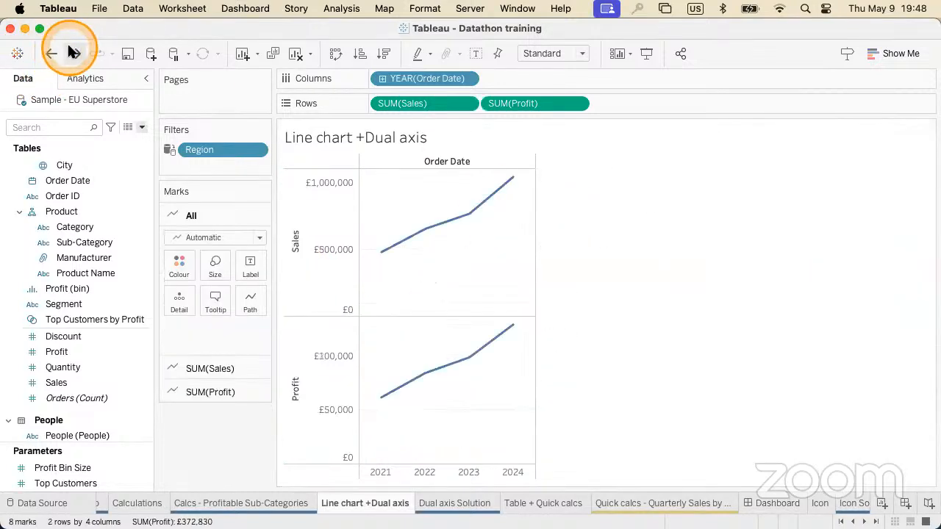
click(75, 52)
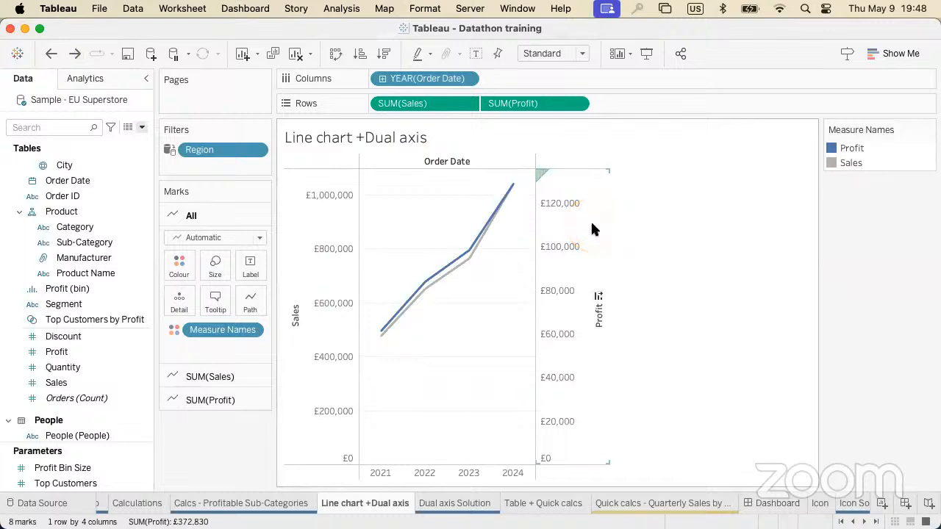
Synchronise the Profit axis with Sales so both run £0 to £1,000,000
right_click(571, 221)
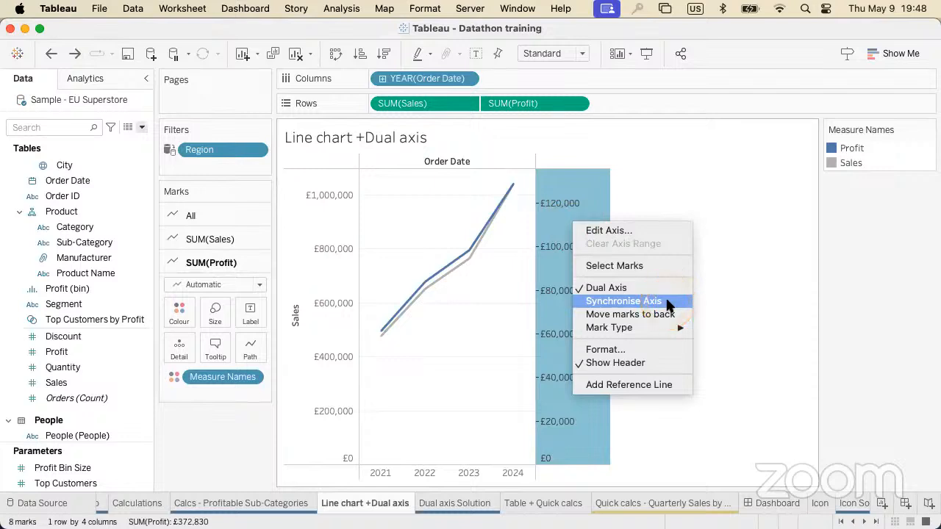
click(623, 301)
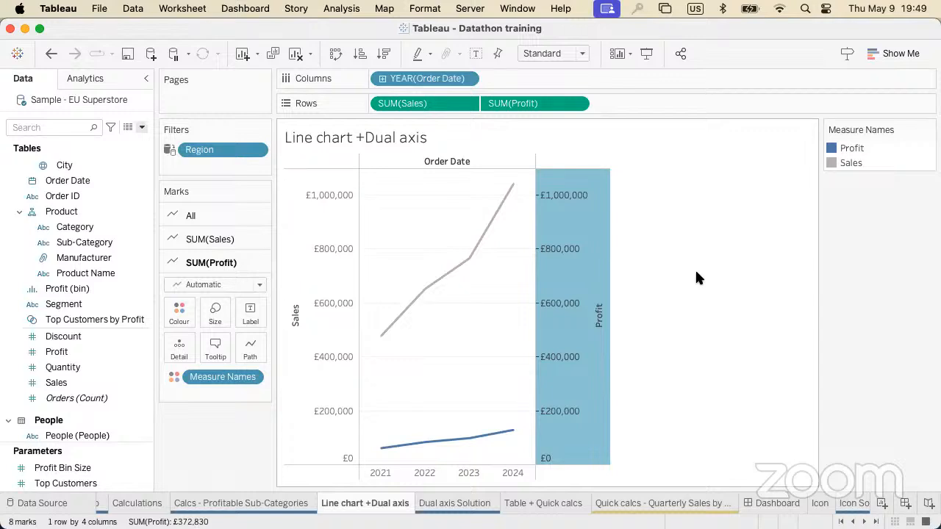
click(790, 390)
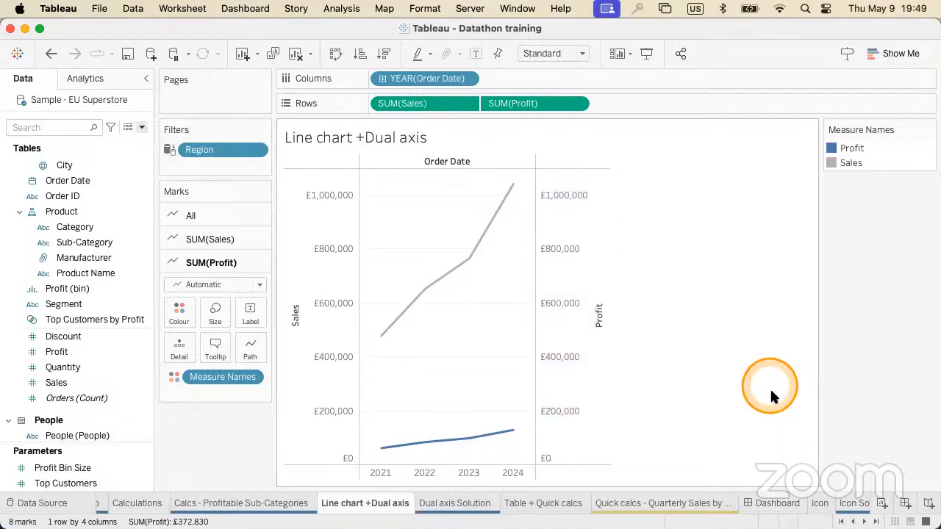
click(864, 521)
click(864, 521)
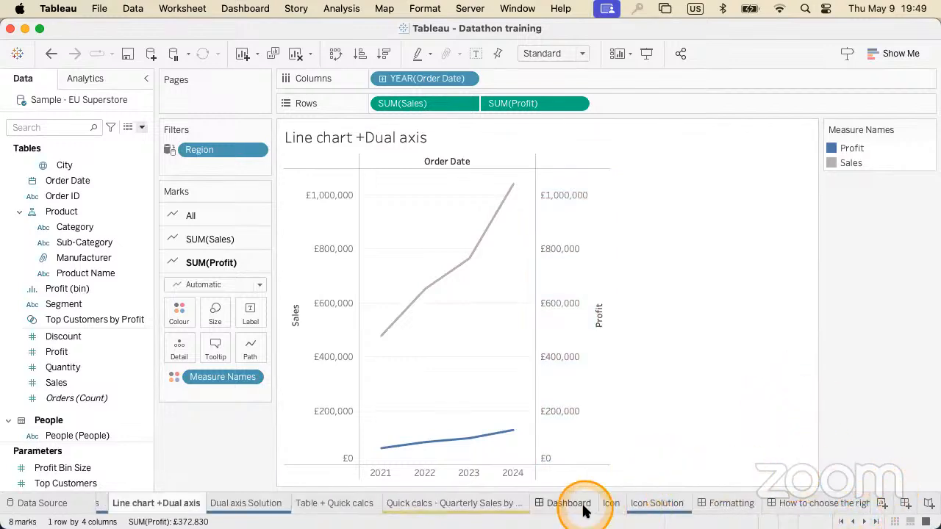
Save the workbook with Ctrl+S
mouse_move(571, 508)
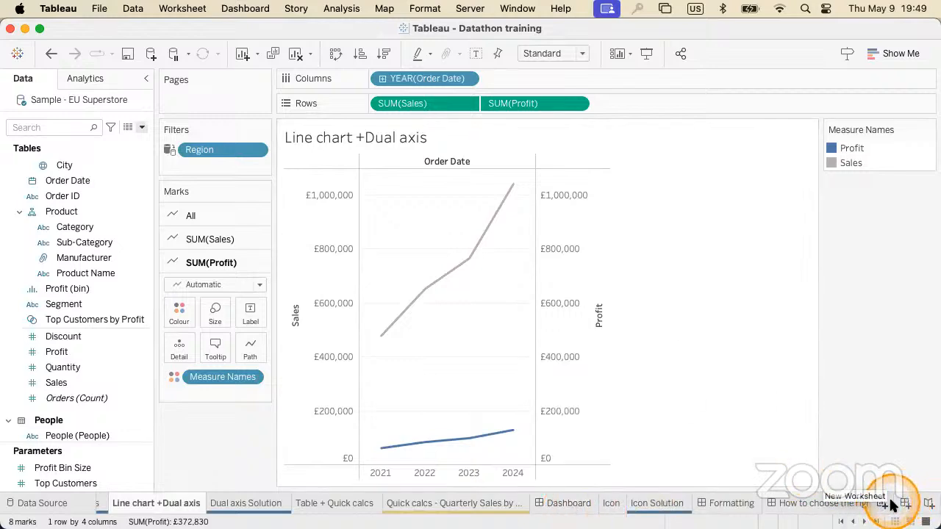
key(ctrl+s)
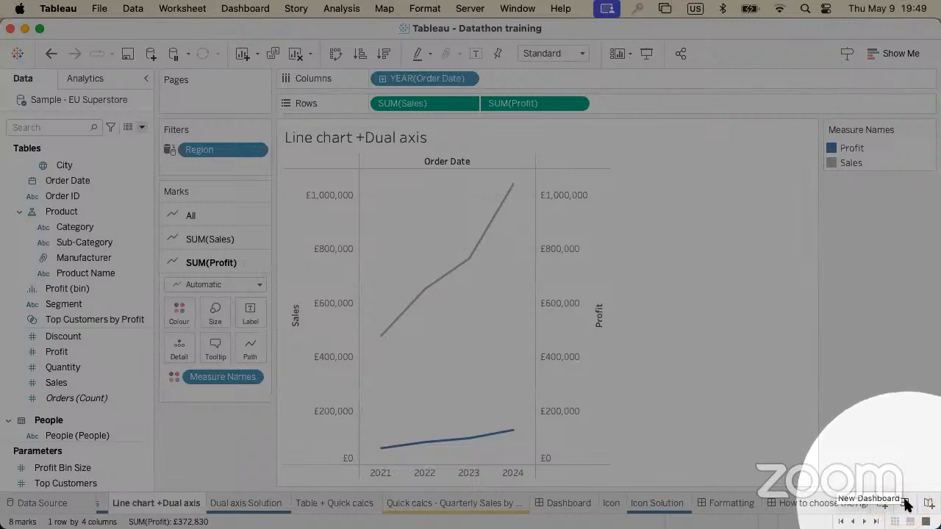
key(ctrl+s)
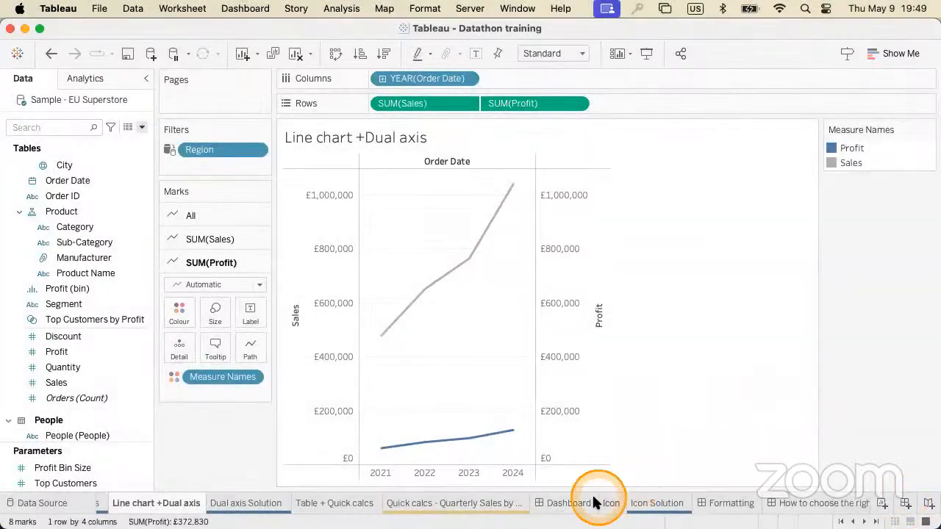
On the Dashboard sheet, place the 1. Bar chart sheet with 2. Map beside it
click(552, 504)
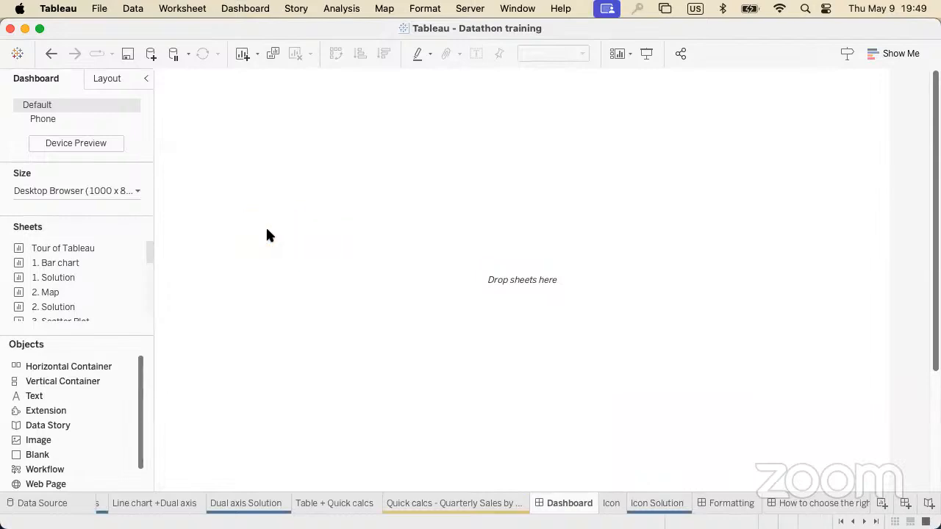
mouse_move(41, 250)
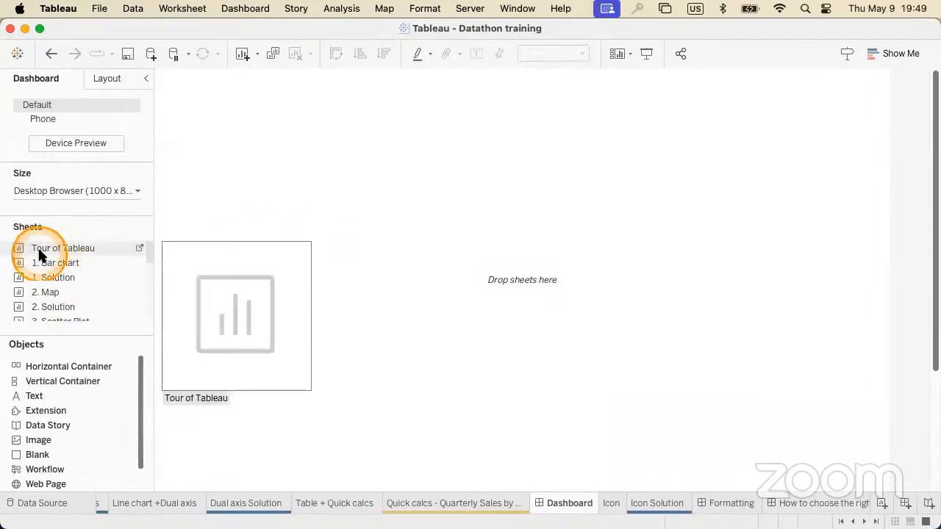
mouse_move(48, 267)
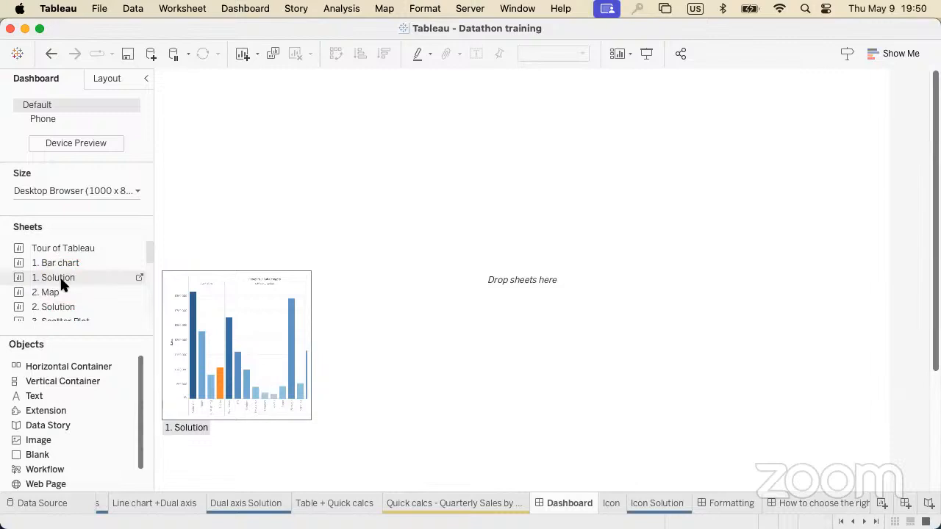
click(55, 266)
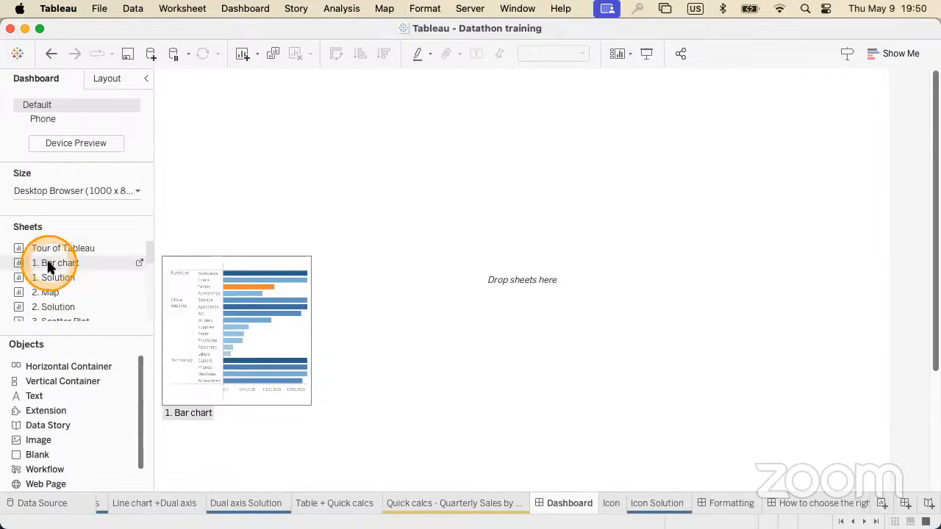
drag(42, 268, 293, 217)
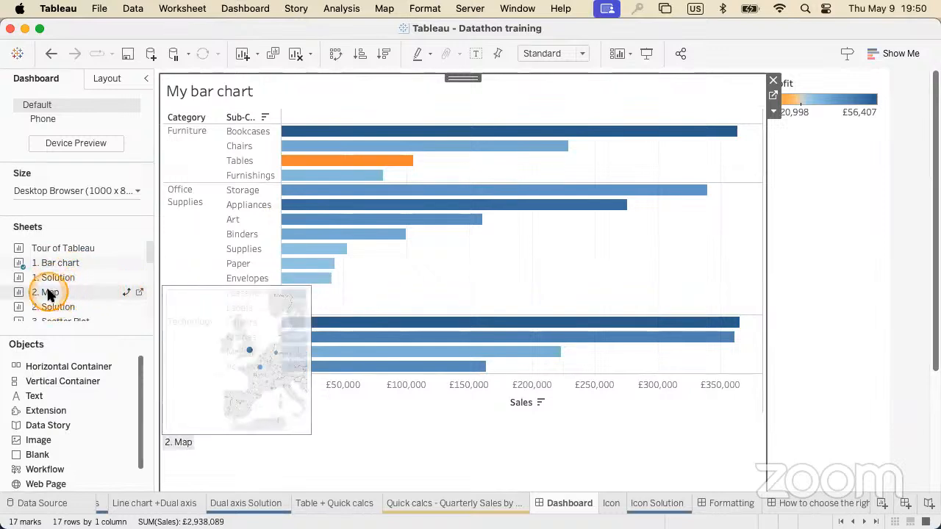
drag(53, 296, 621, 243)
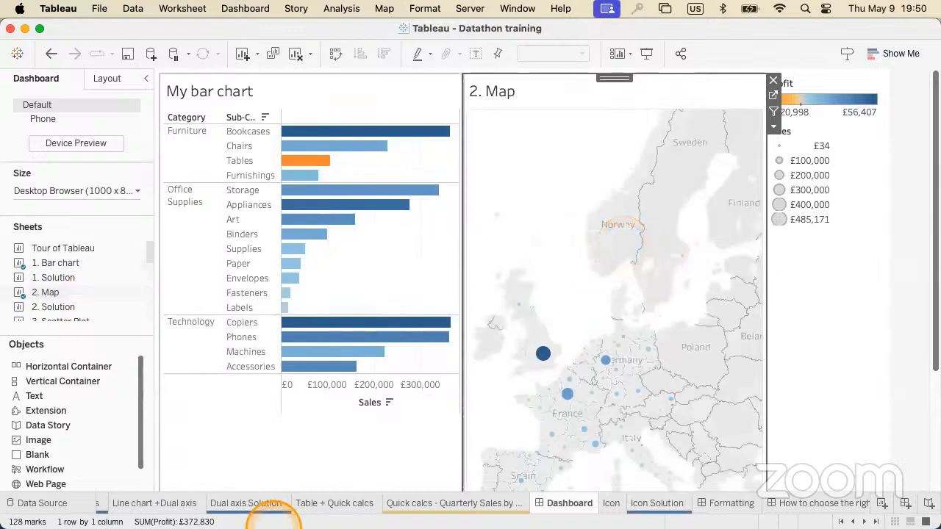
Add the 3. Scatter Plot sheet beneath the bar chart
mouse_move(108, 296)
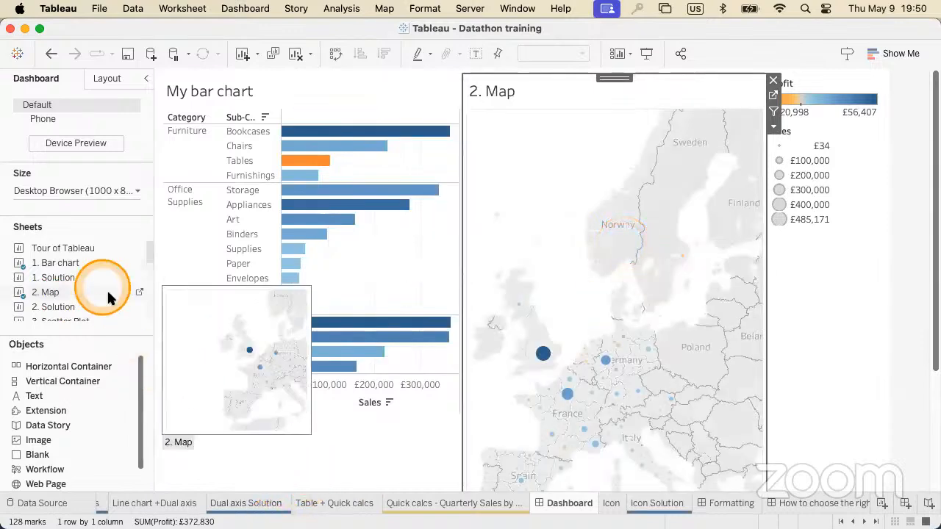
scroll(103, 286, down, 3)
mouse_move(71, 276)
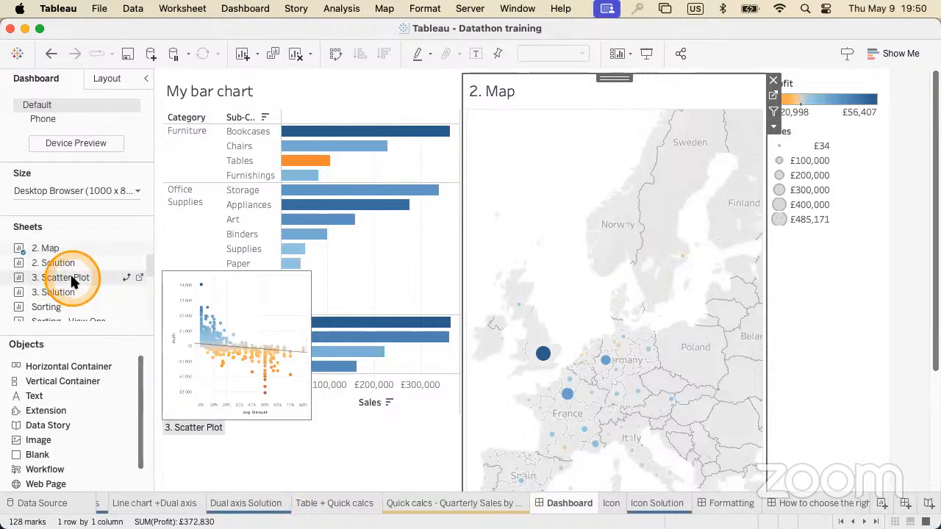
drag(64, 276, 322, 417)
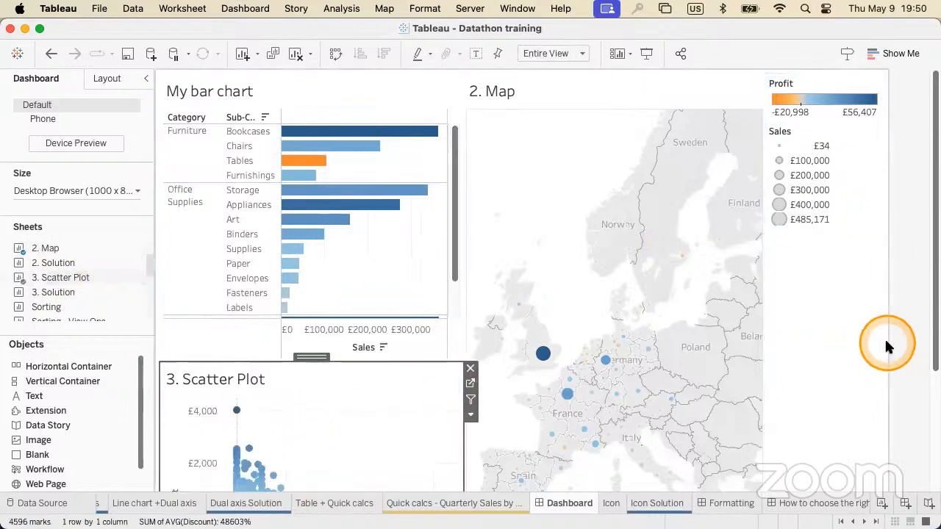
scroll(886, 346, down, 5)
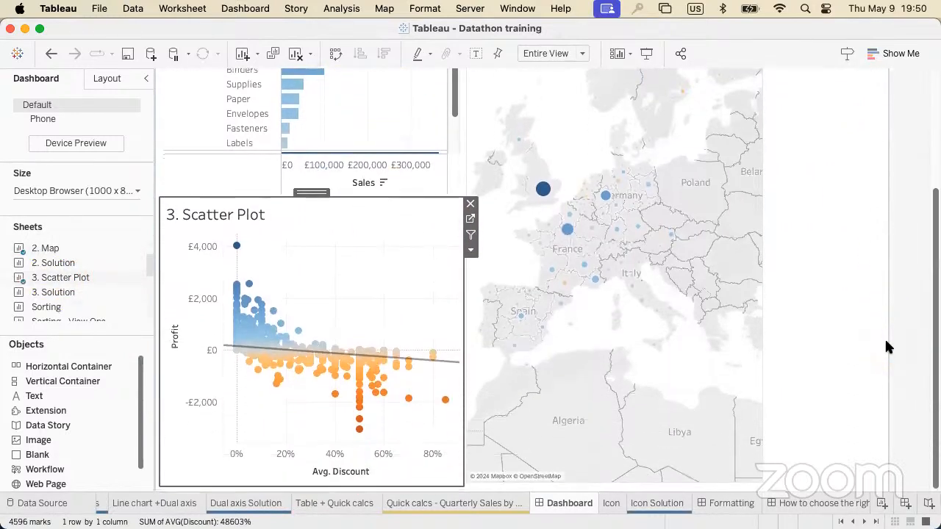
scroll(886, 346, up, 5)
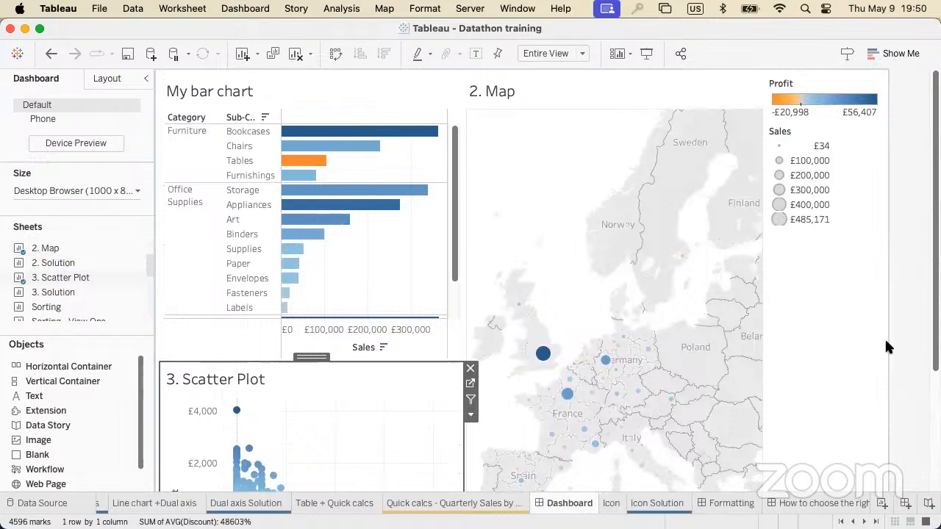
Set the bar chart container to act as a filter for the other sheets
click(876, 336)
click(546, 208)
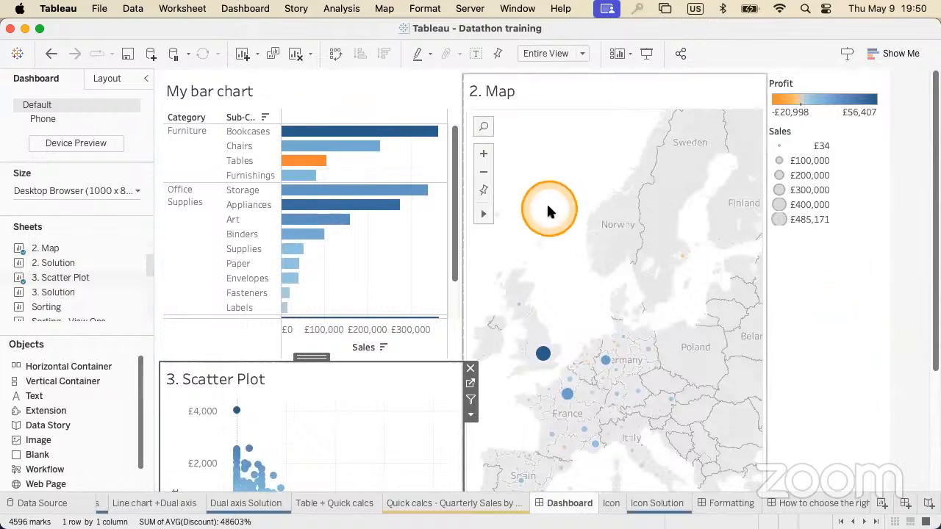
click(405, 99)
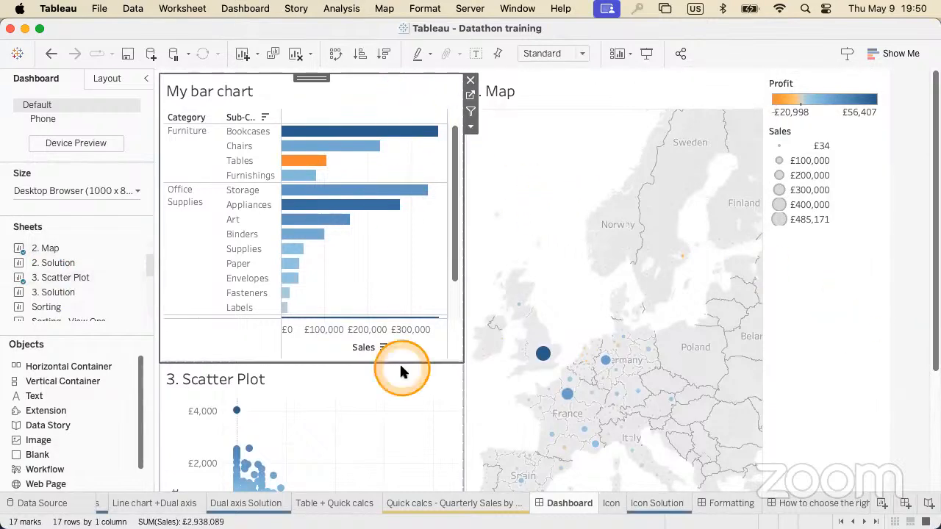
click(566, 379)
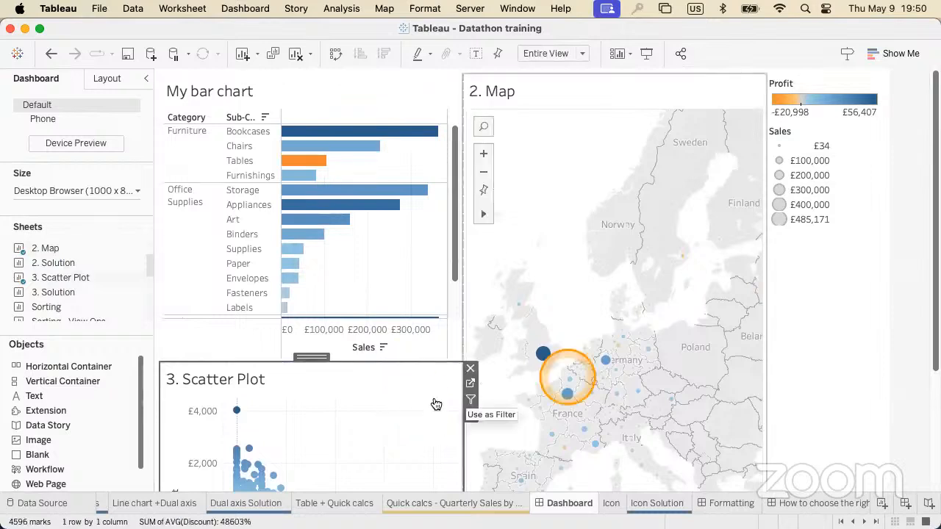
click(688, 300)
click(518, 175)
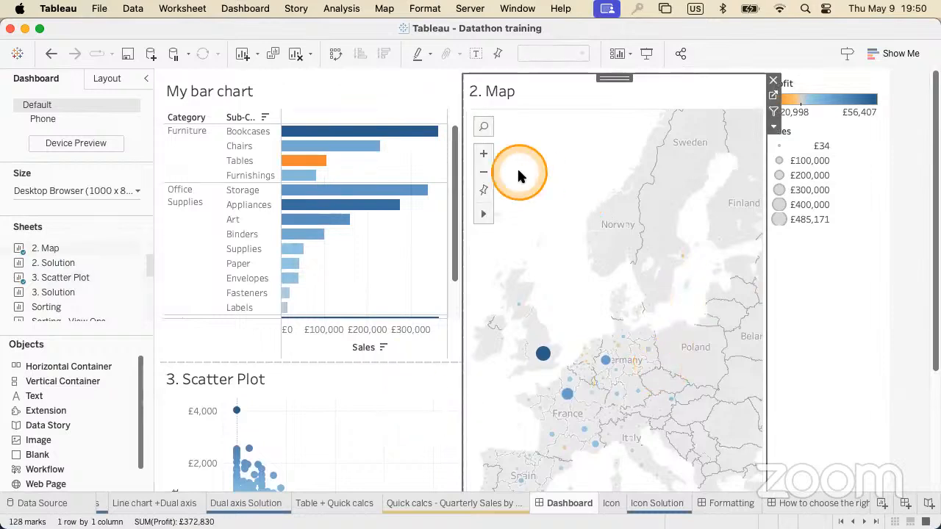
click(602, 223)
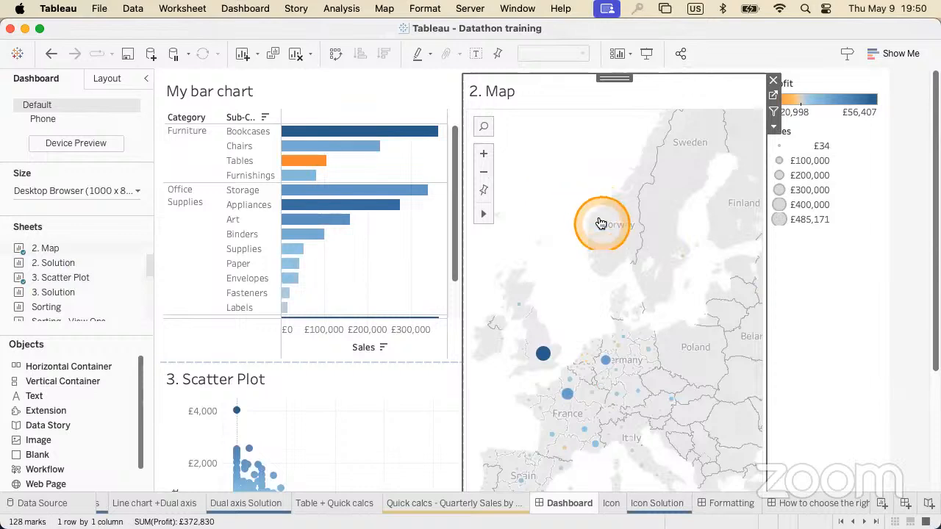
click(593, 233)
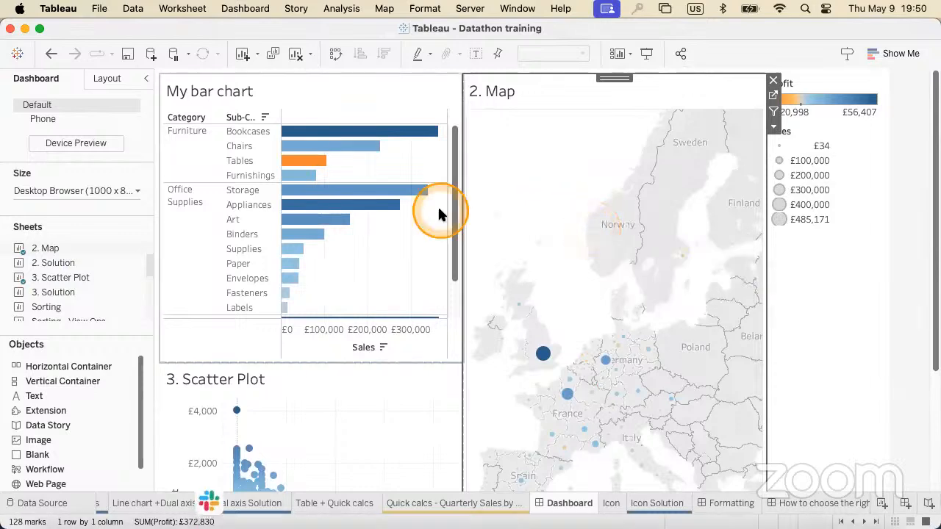
click(433, 246)
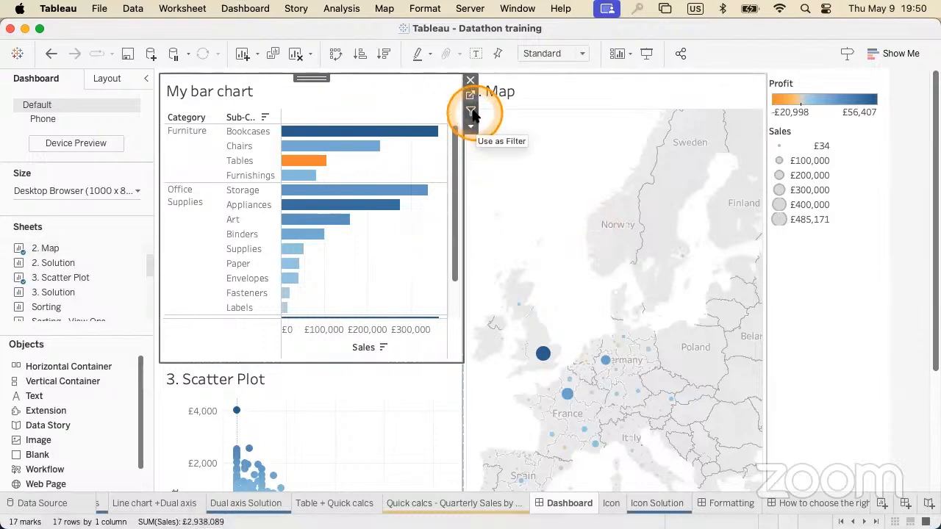
click(471, 112)
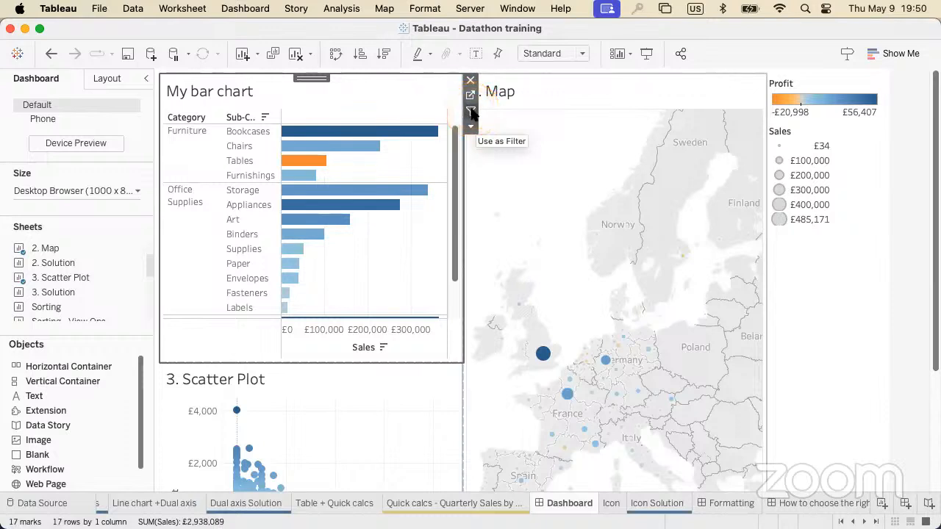
click(471, 112)
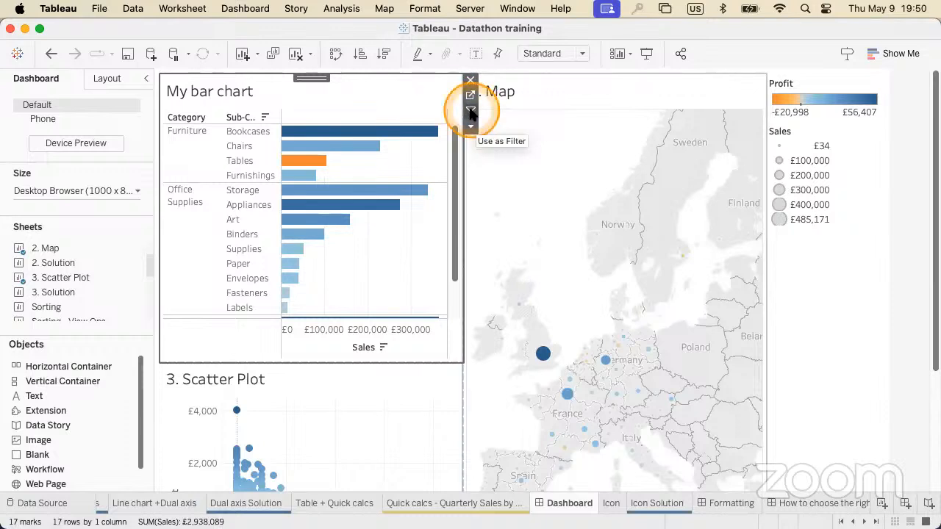
click(472, 112)
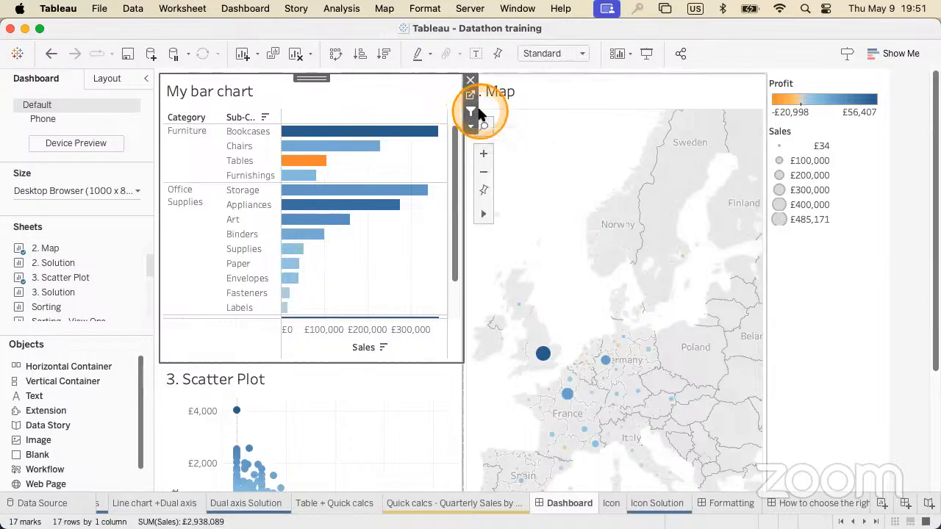
Set the map to act as a filter for the other charts
click(557, 105)
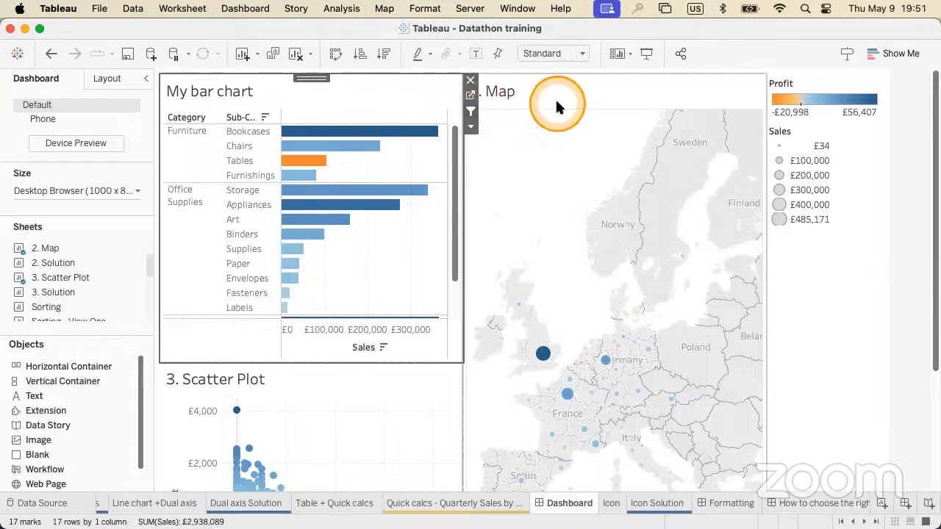
click(772, 109)
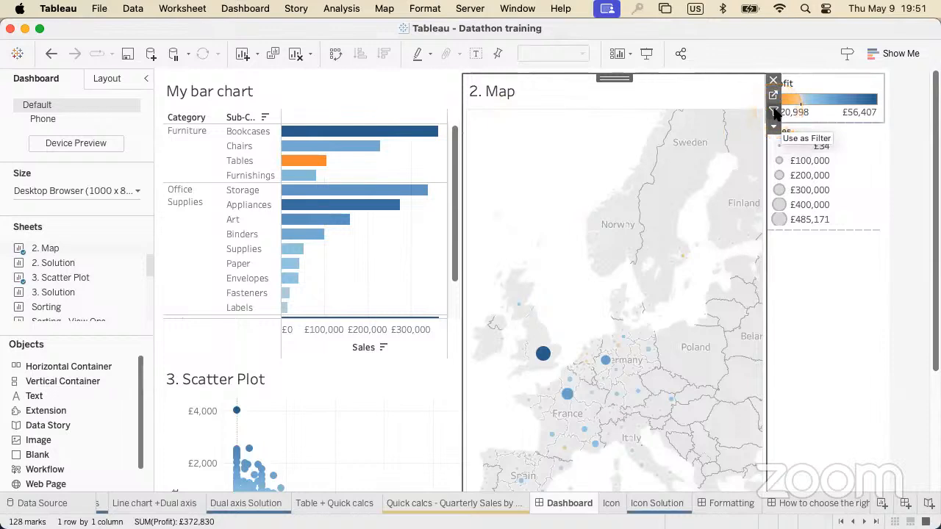
click(773, 110)
click(520, 249)
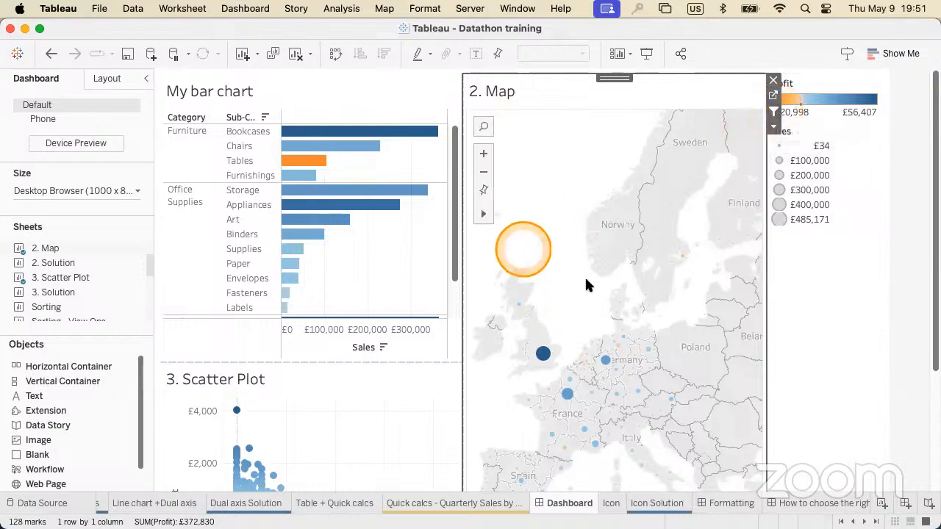
click(586, 283)
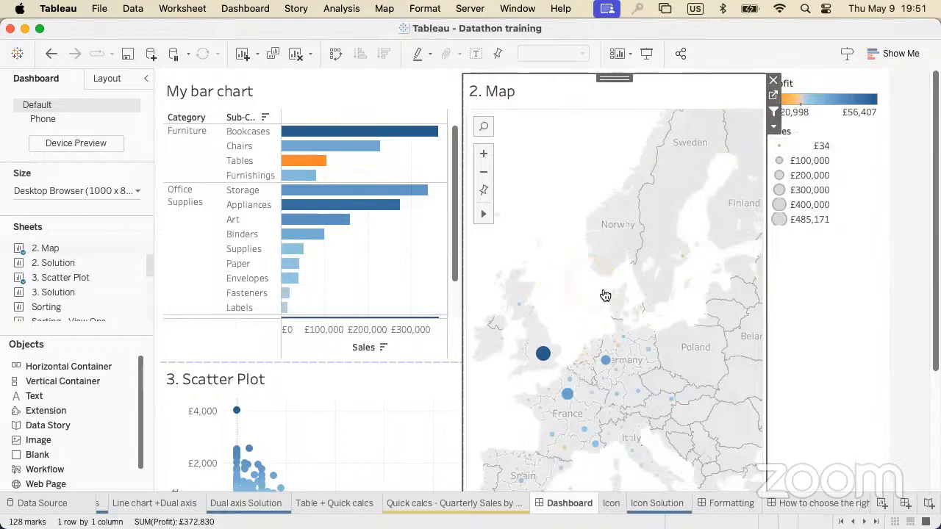
Set the scatter plot to act as a filter for the other charts
click(690, 269)
scroll(689, 269, down, 2)
click(366, 416)
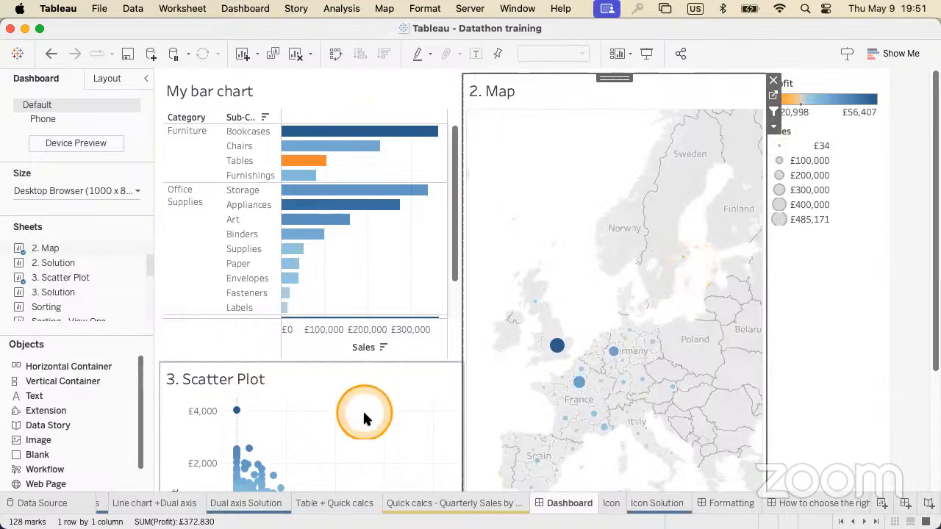
click(471, 398)
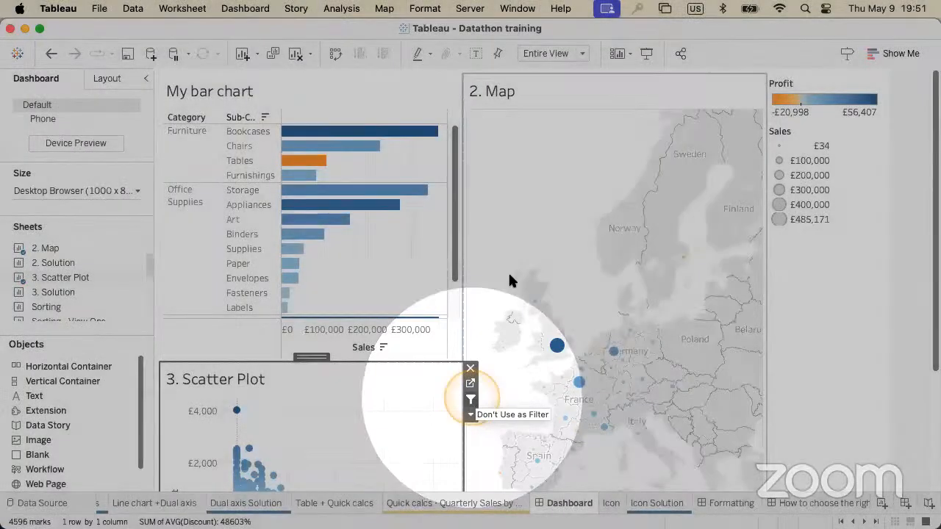
Test cross-filtering by selecting the Storage bar, then the Tables bar
click(507, 243)
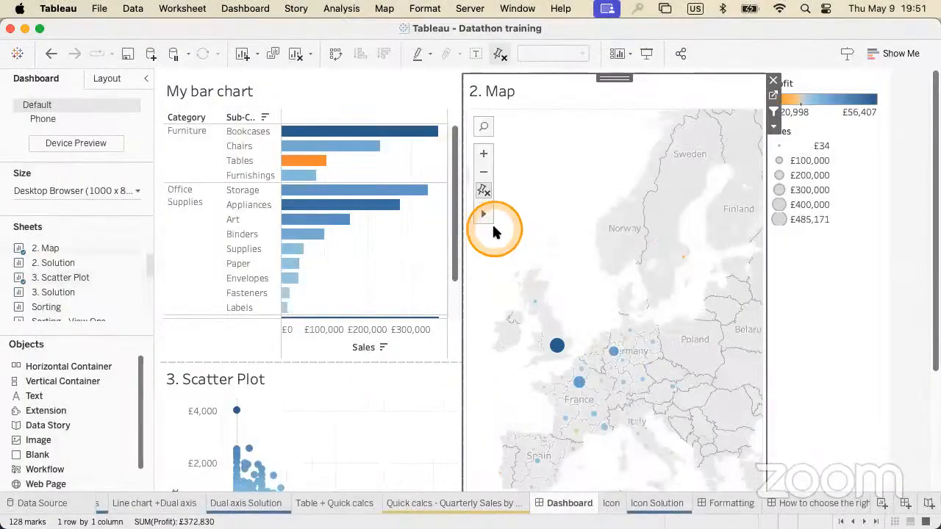
click(360, 193)
click(307, 160)
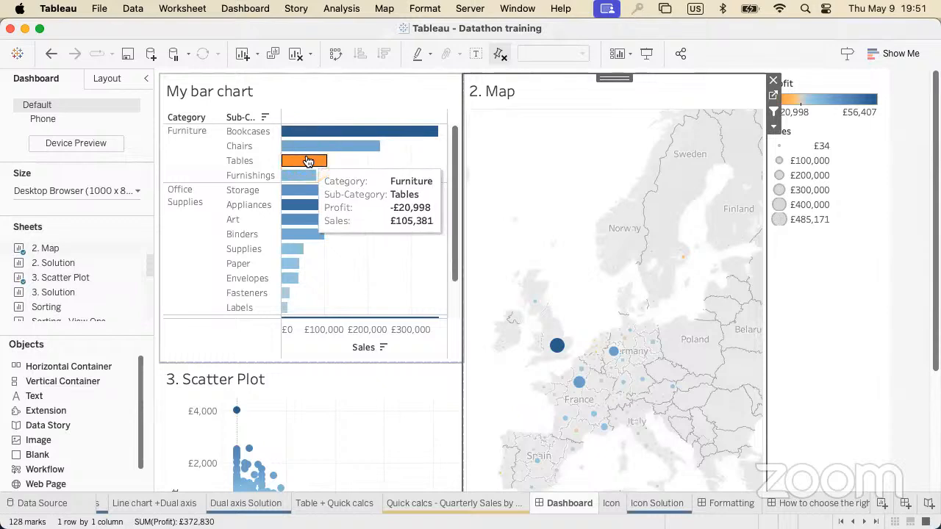
click(308, 162)
click(308, 162)
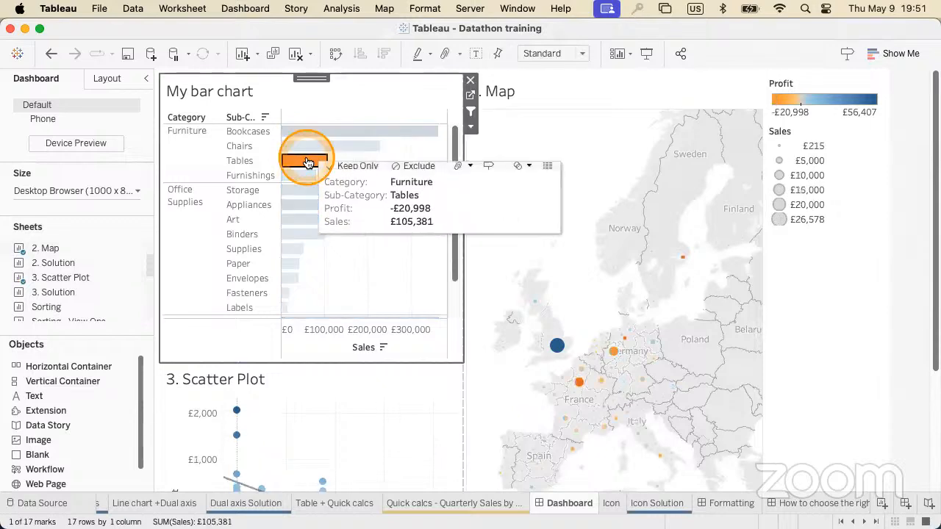
click(677, 328)
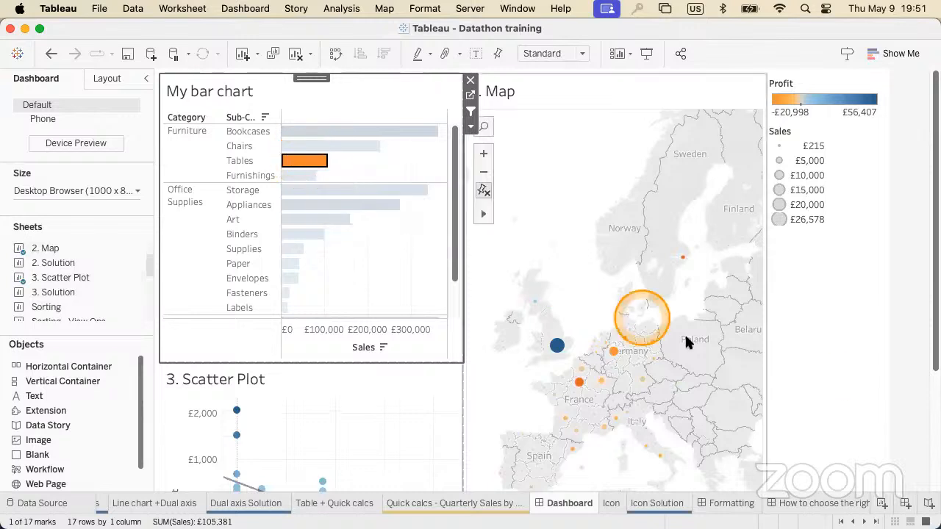
click(767, 401)
click(872, 375)
scroll(873, 376, down, 2)
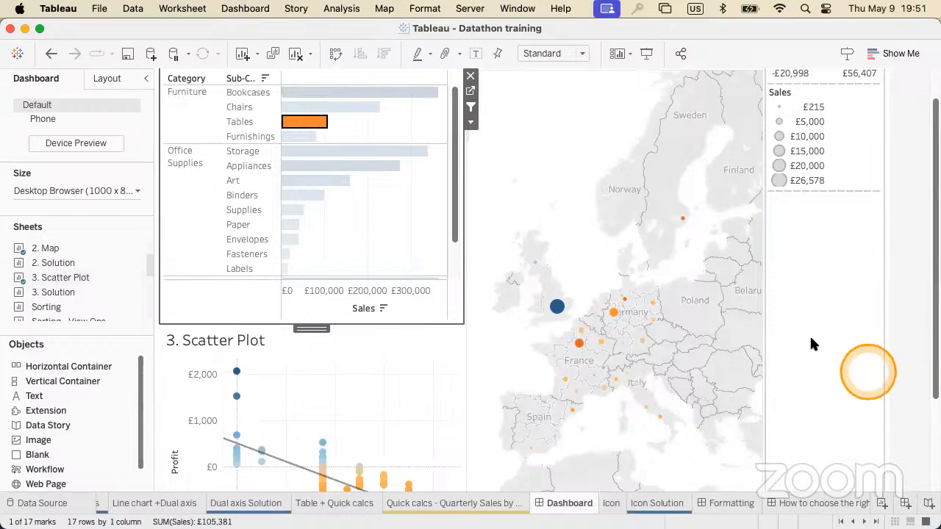
click(576, 195)
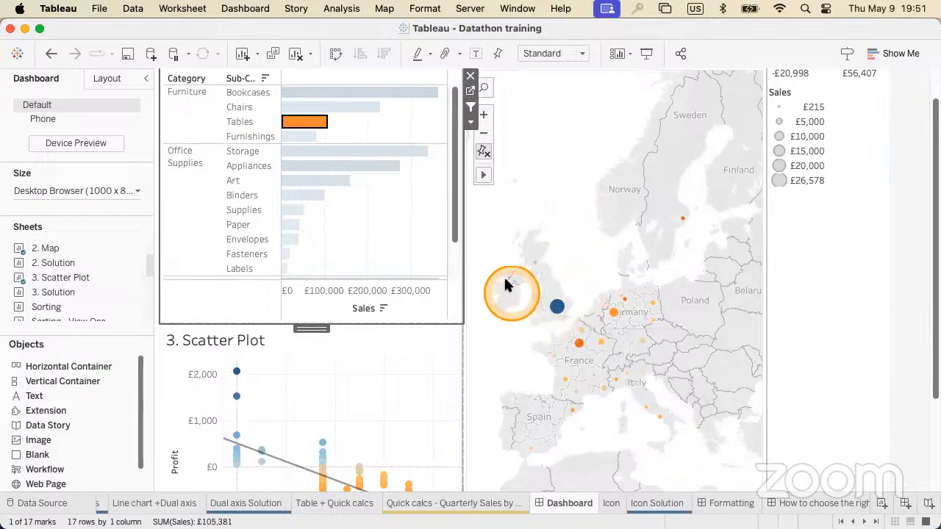
mouse_move(556, 314)
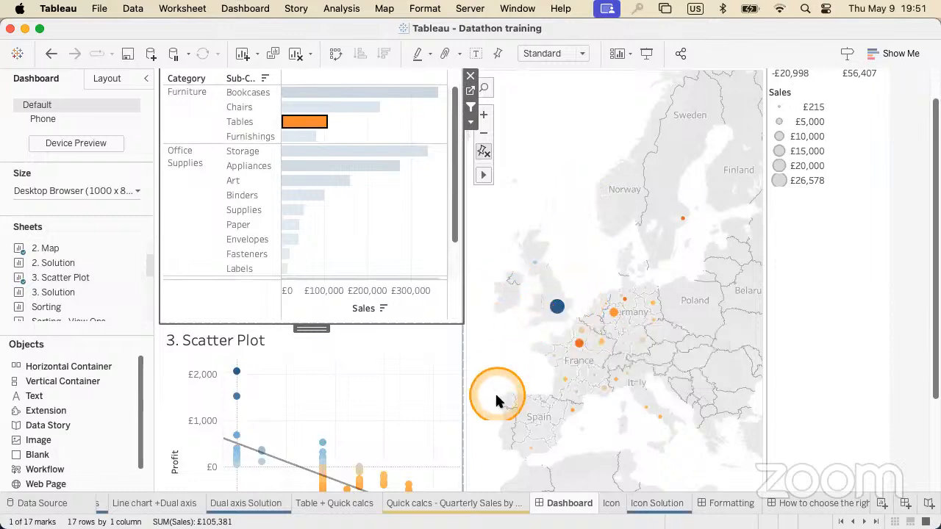
mouse_move(542, 446)
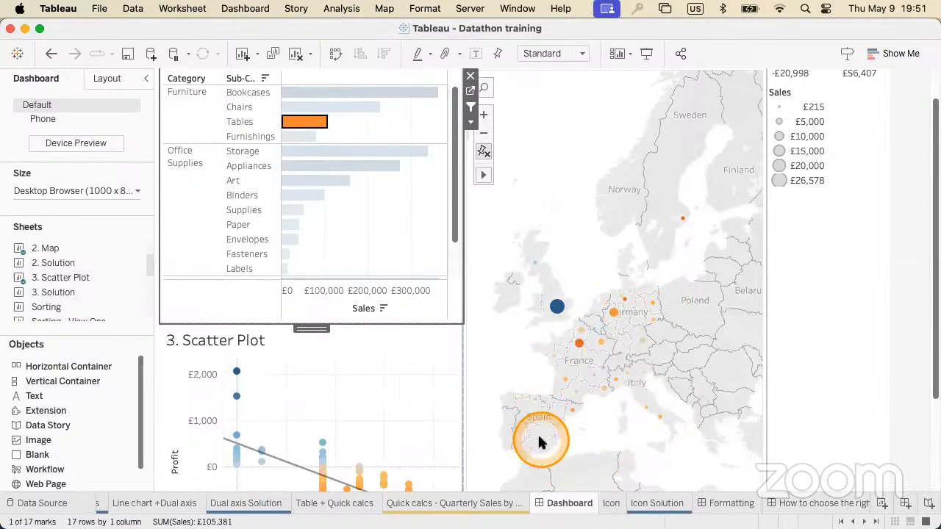
mouse_move(317, 130)
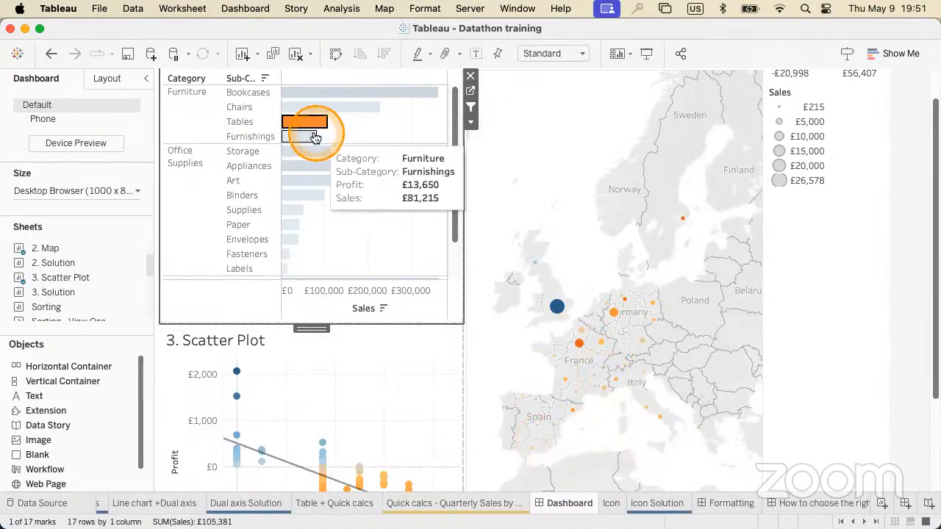
click(317, 130)
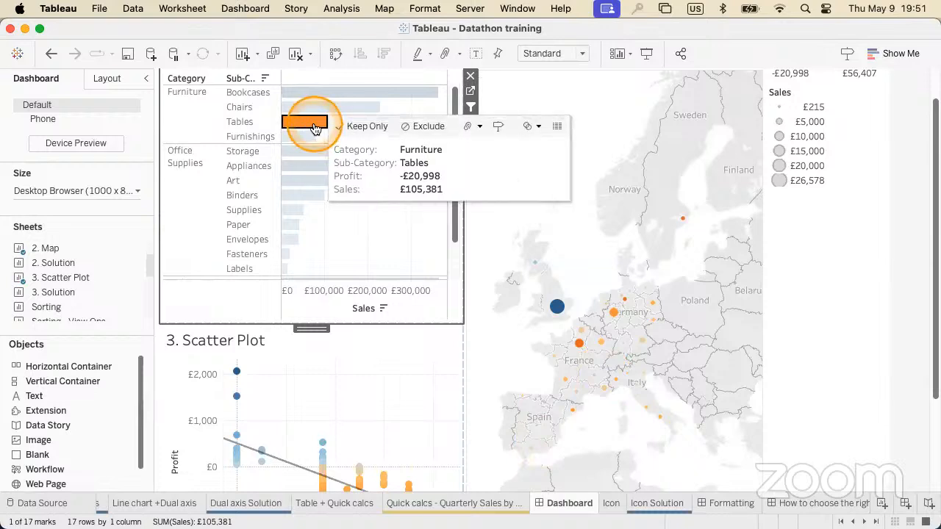
click(313, 127)
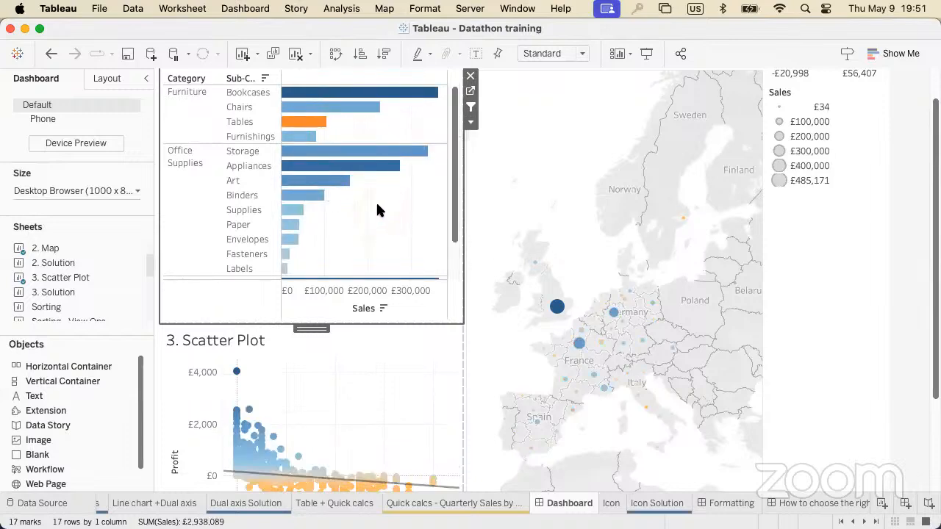
scroll(369, 217, up, 2)
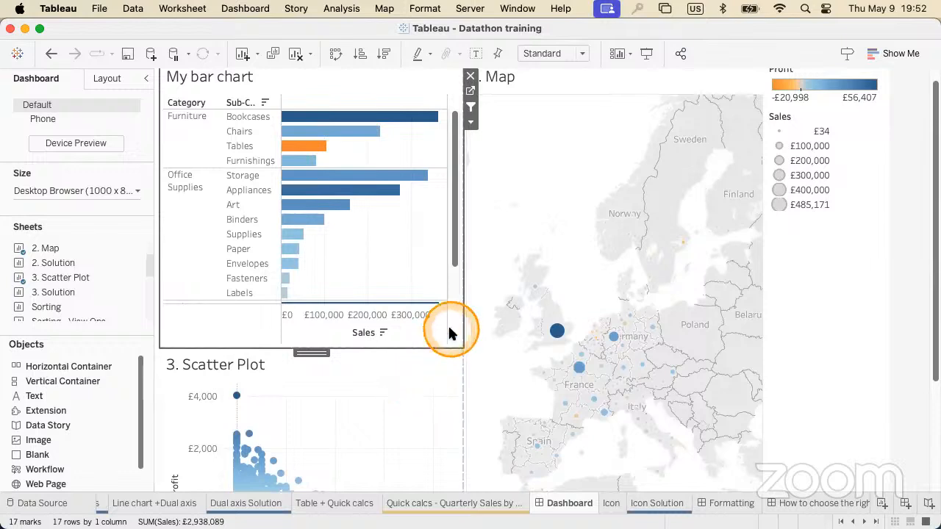
scroll(450, 333, down, 3)
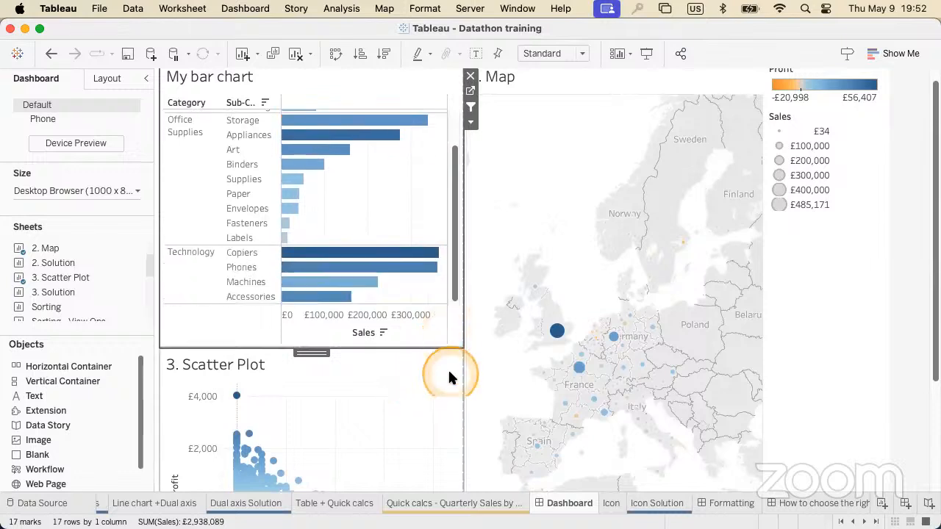
scroll(450, 377, down, 2)
scroll(450, 377, down, 5)
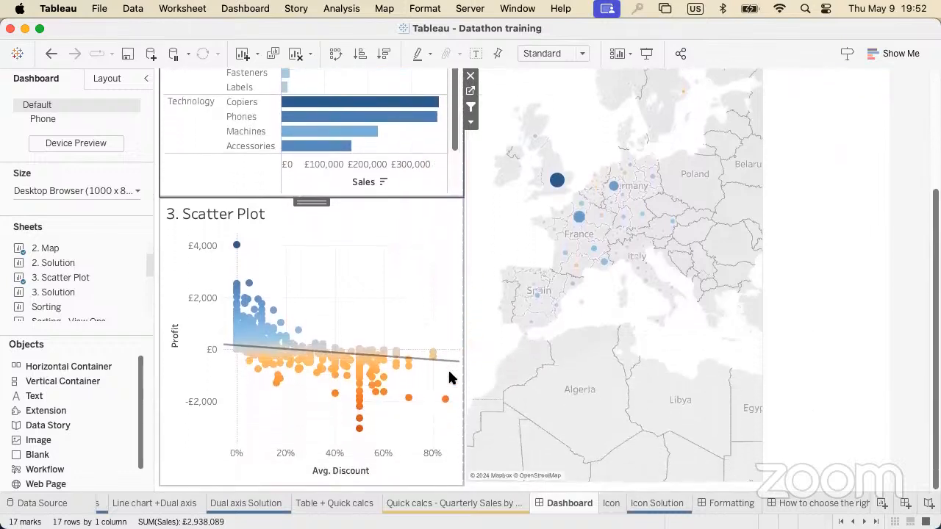
drag(441, 430, 282, 377)
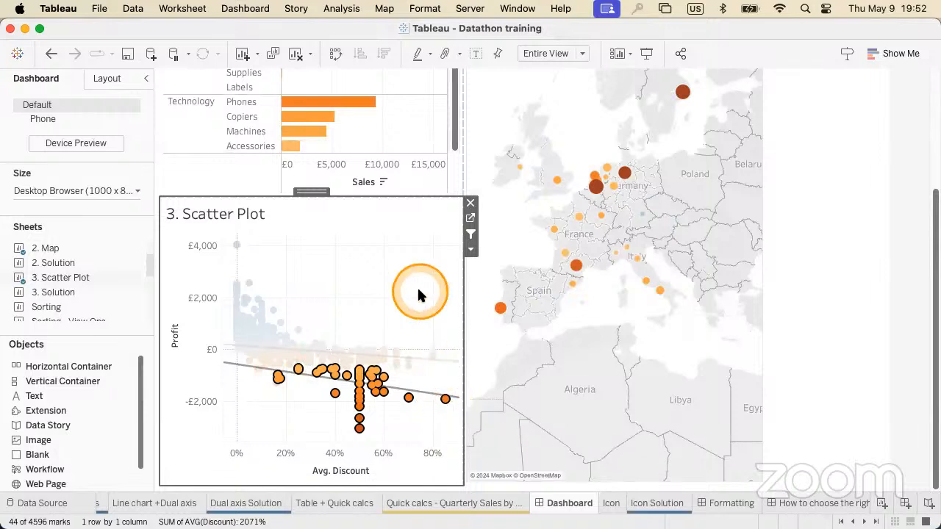
scroll(419, 295, up, 1)
scroll(418, 294, up, 5)
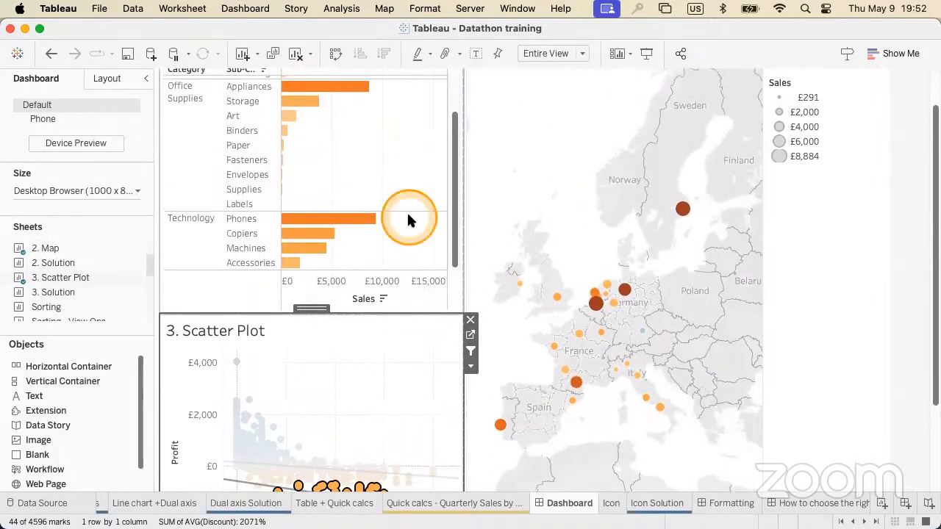
scroll(408, 220, up, 5)
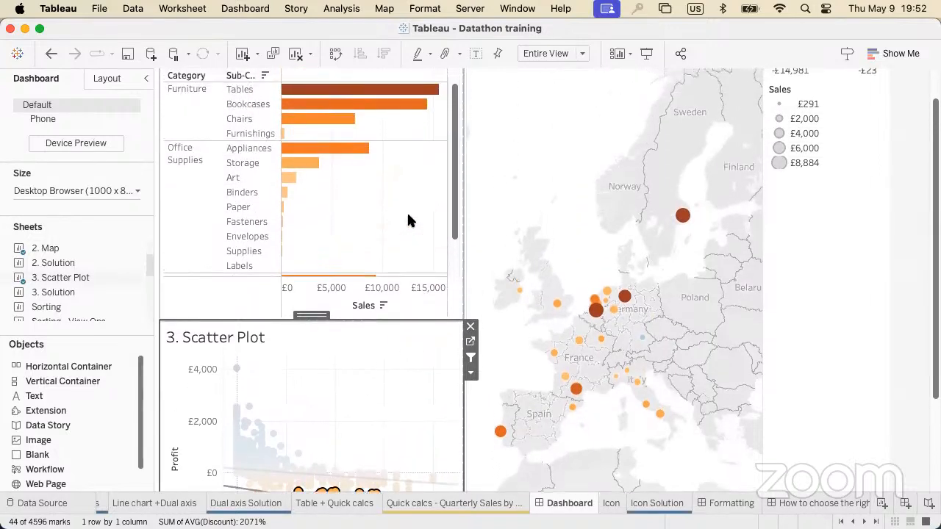
mouse_move(424, 112)
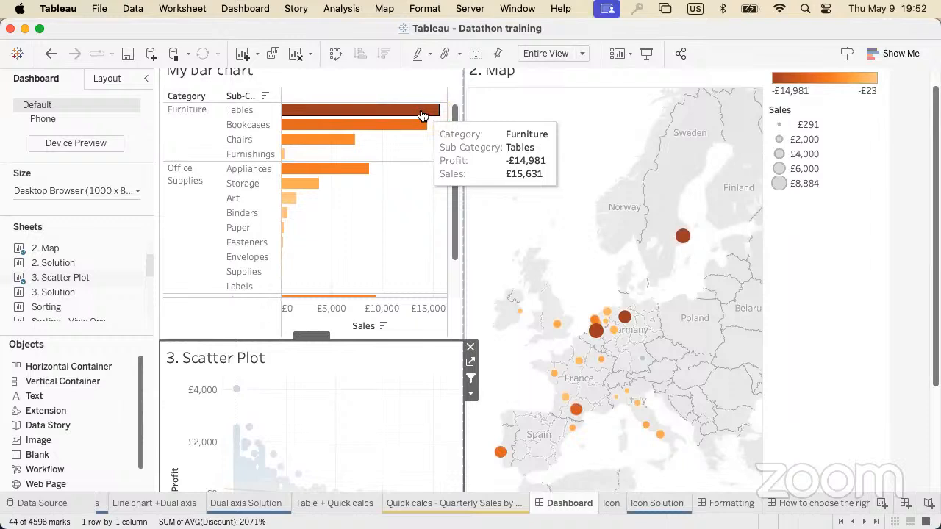
click(379, 371)
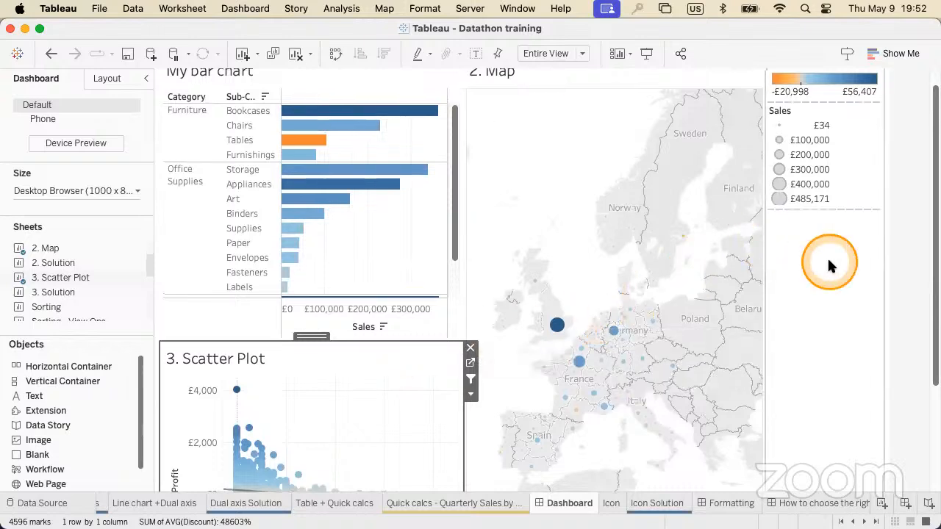
scroll(829, 266, up, 2)
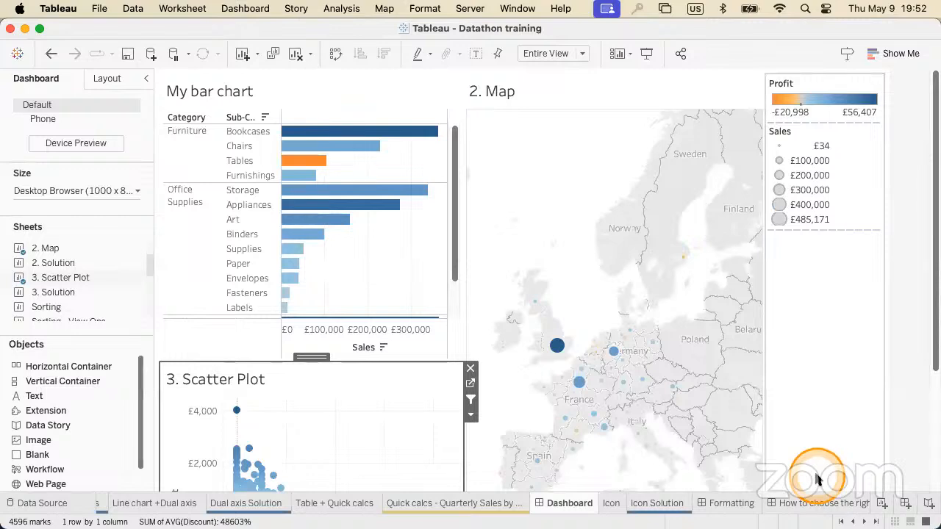
click(906, 503)
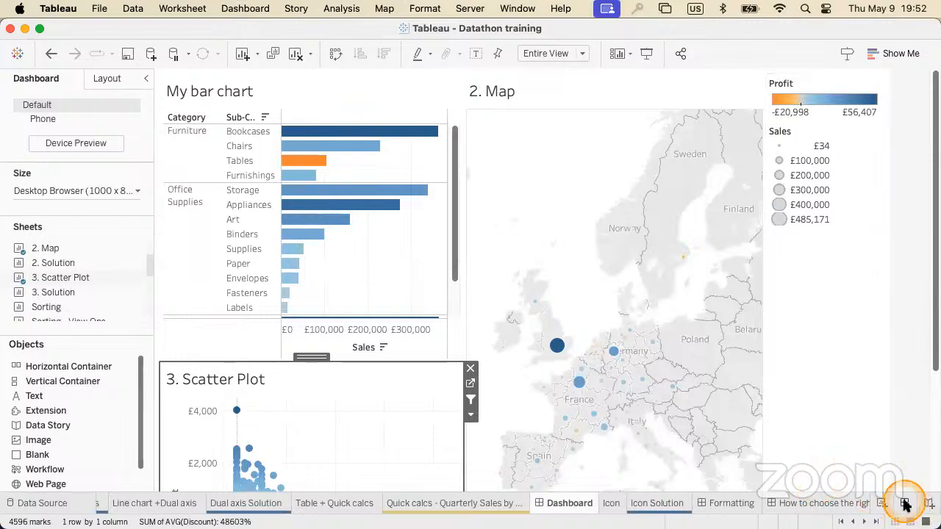
Place the bar chart, the map to its right and the scatter plot below it on Dashboard 11
scroll(59, 253, up, 3)
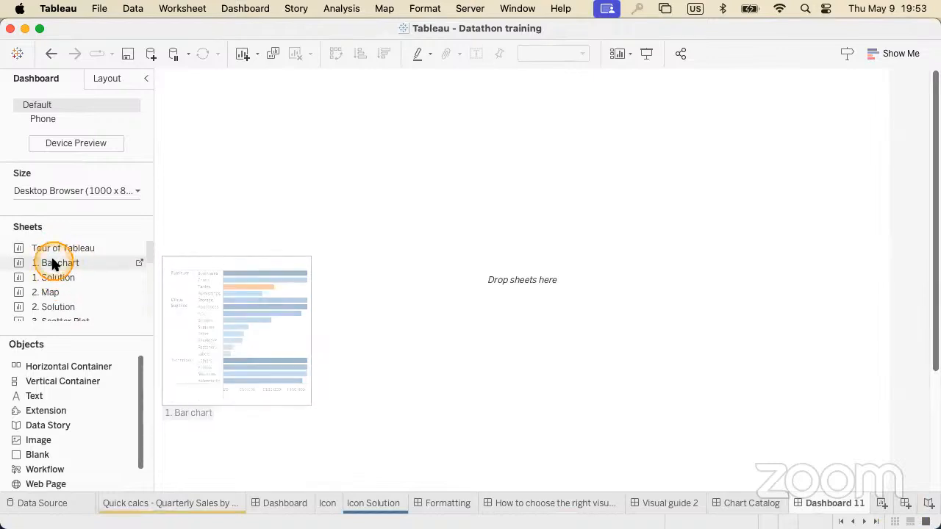
drag(57, 263, 336, 229)
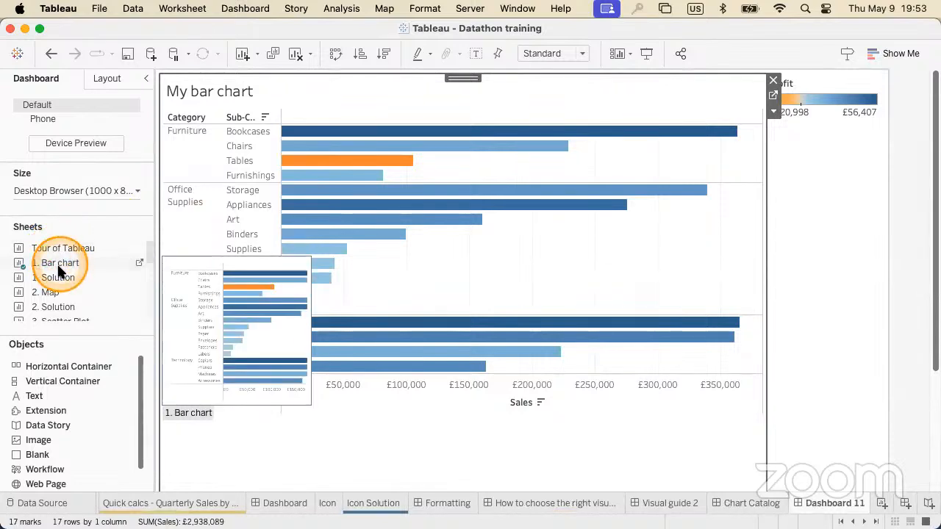
mouse_move(57, 291)
mouse_down()
mouse_move(429, 279)
mouse_move(513, 267)
mouse_move(631, 325)
mouse_up()
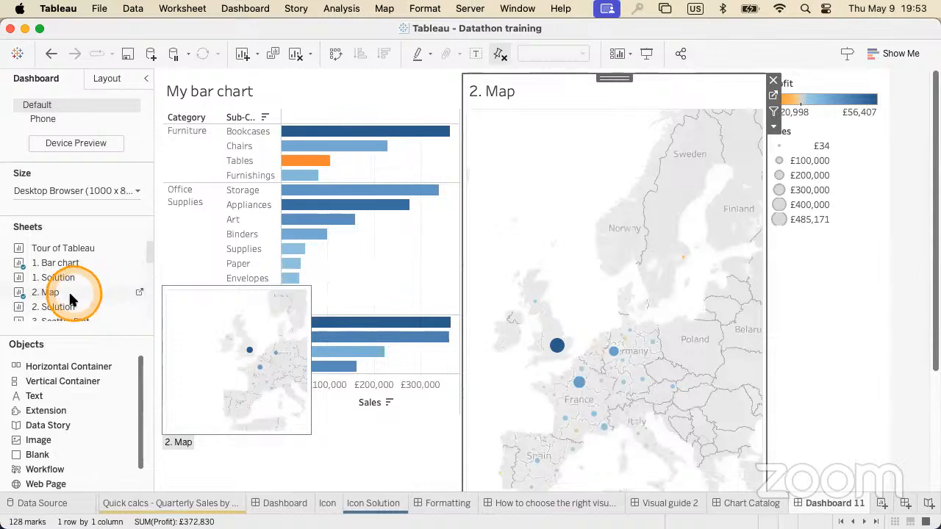
scroll(68, 303, down, 1)
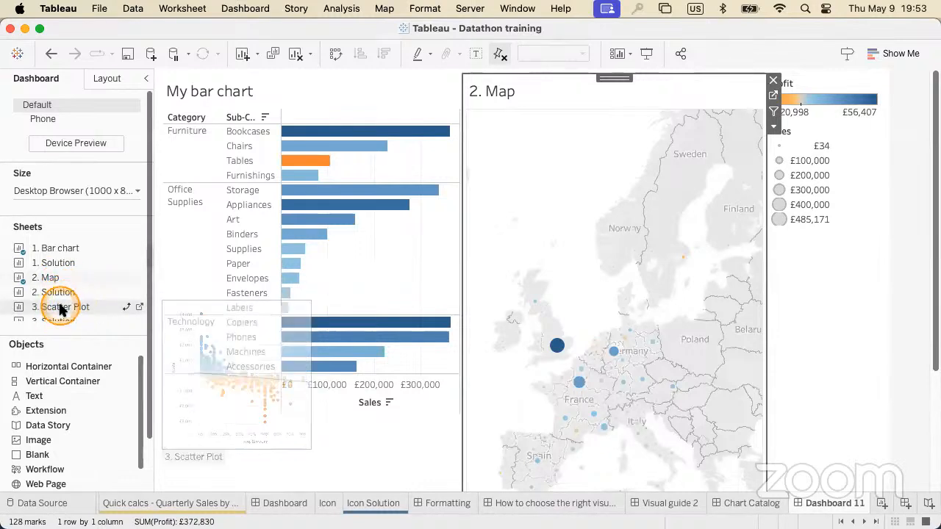
mouse_move(61, 309)
mouse_down()
mouse_move(130, 316)
mouse_move(254, 371)
mouse_move(336, 389)
mouse_move(302, 341)
mouse_move(273, 384)
mouse_move(312, 384)
mouse_up()
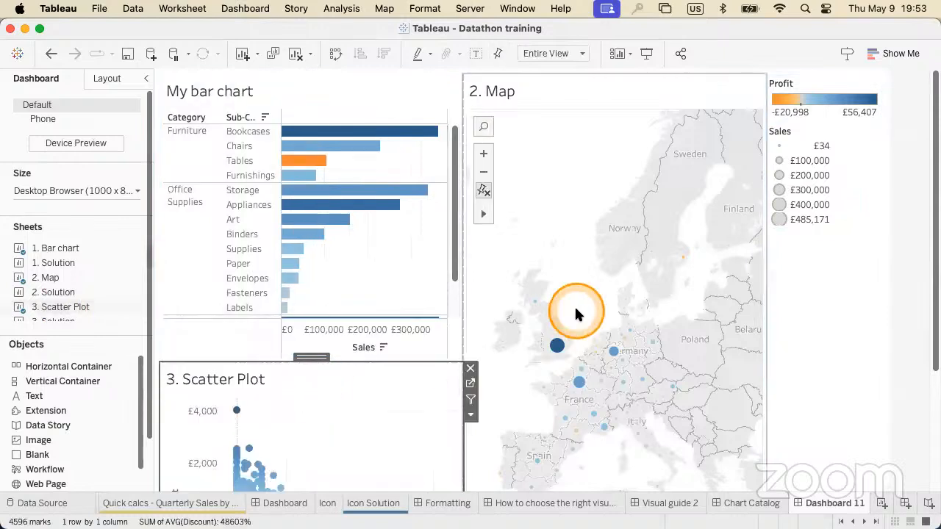
Turn on Use as Filter for the bar chart and the map
click(576, 314)
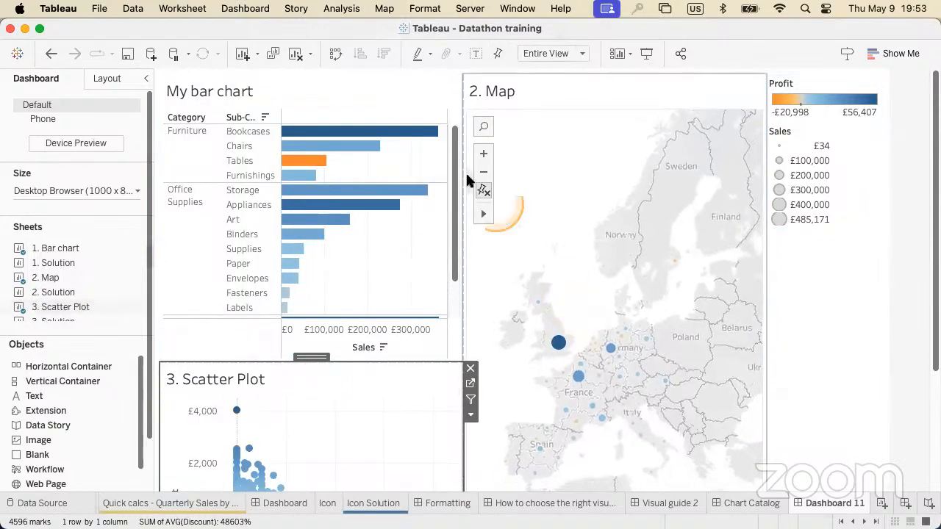
click(432, 89)
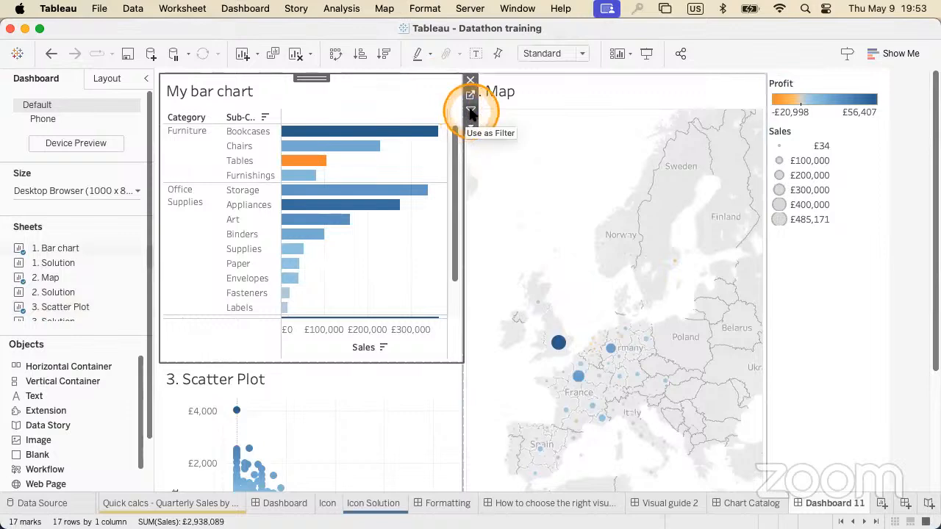
click(470, 111)
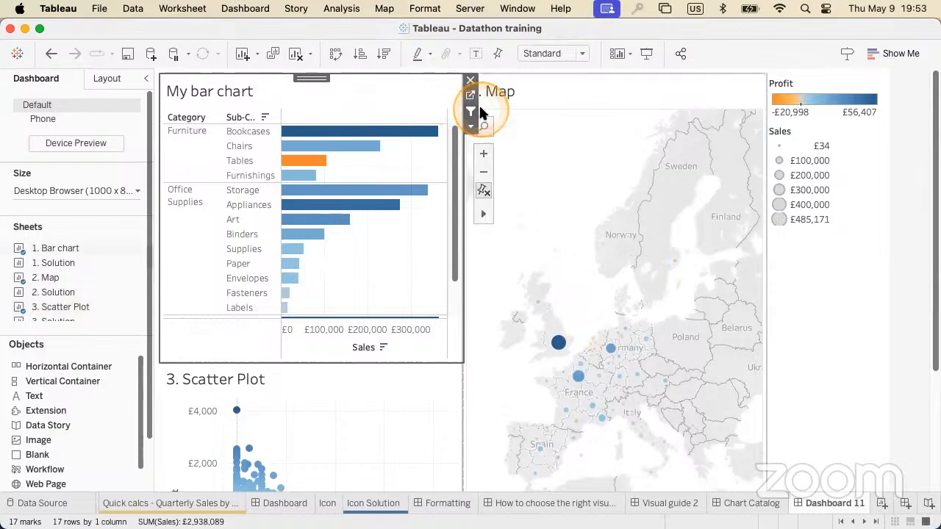
click(542, 109)
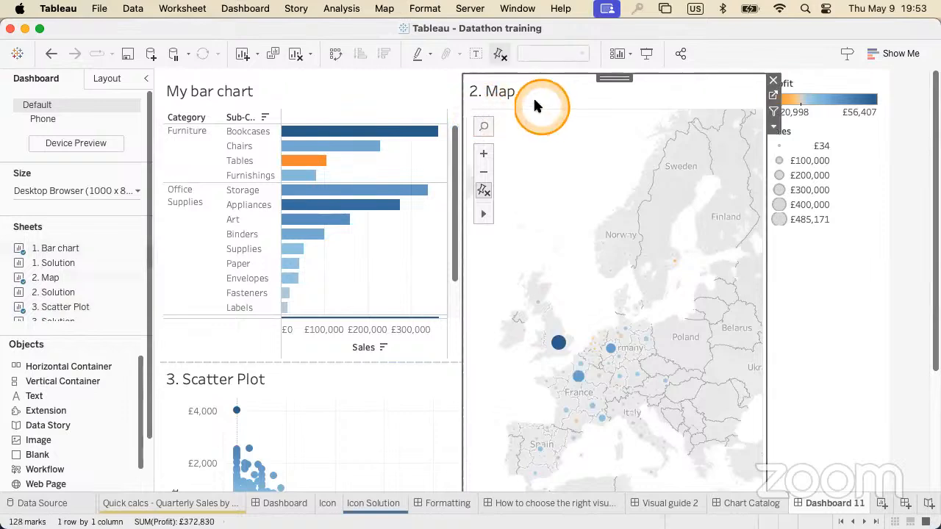
click(773, 111)
Turn on Use as Filter for the scatter plot as well
click(555, 286)
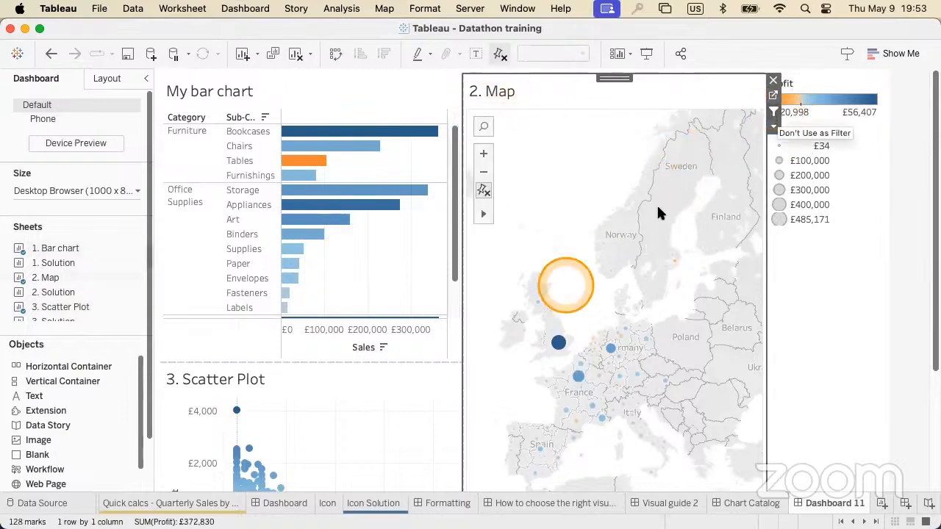
click(399, 377)
click(469, 388)
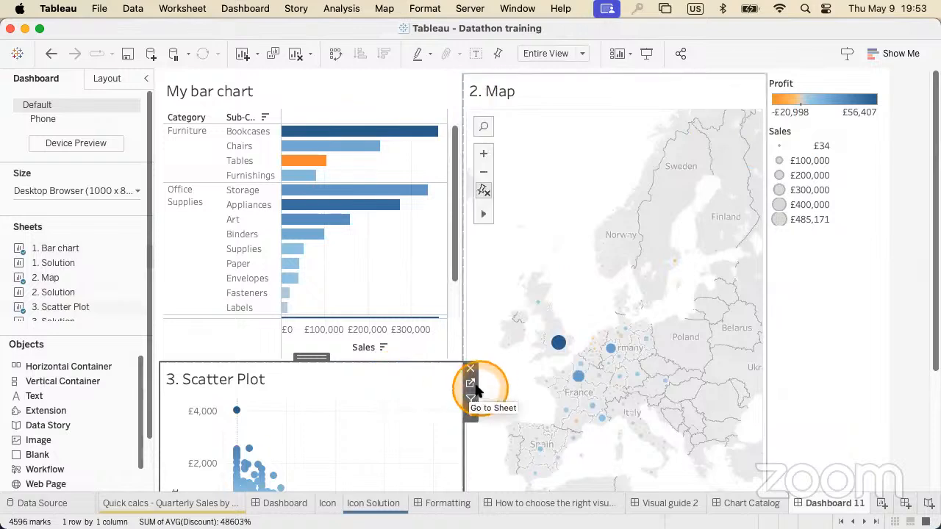
click(469, 397)
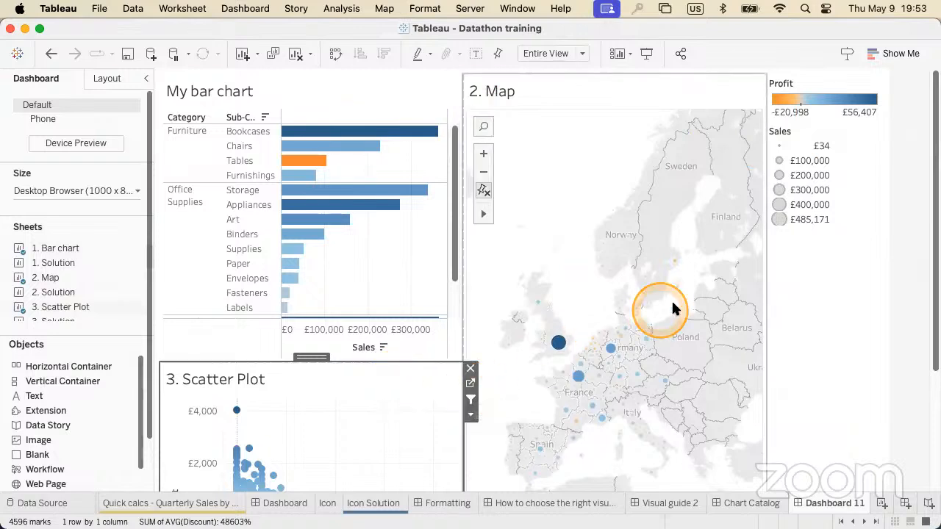
scroll(906, 300, down, 5)
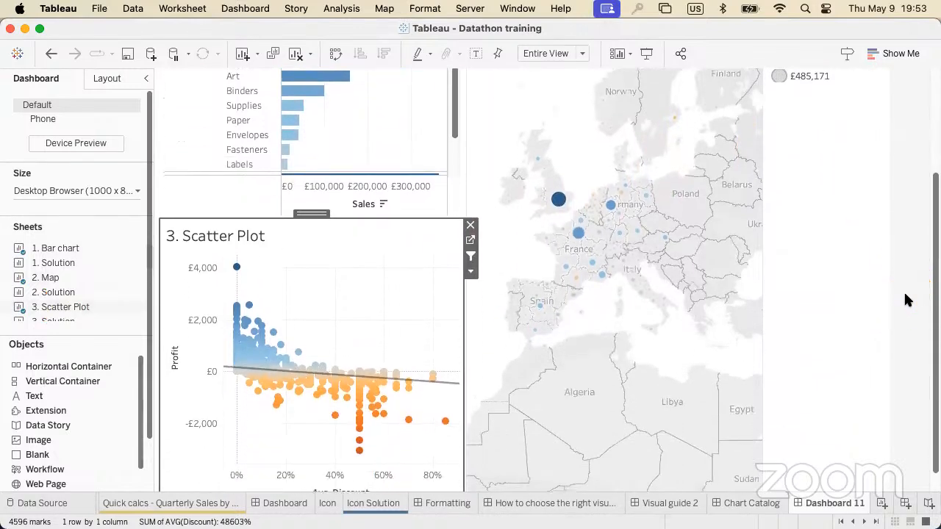
scroll(905, 300, up, 5)
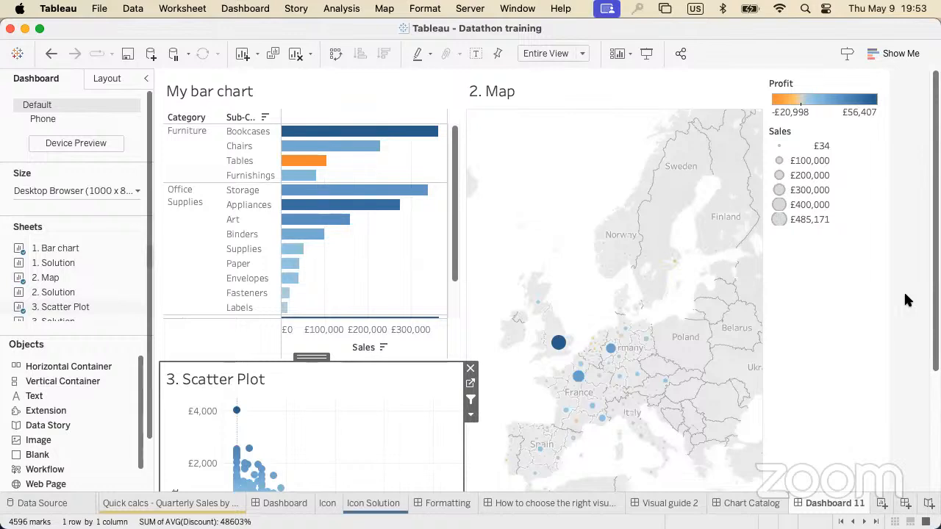
click(908, 260)
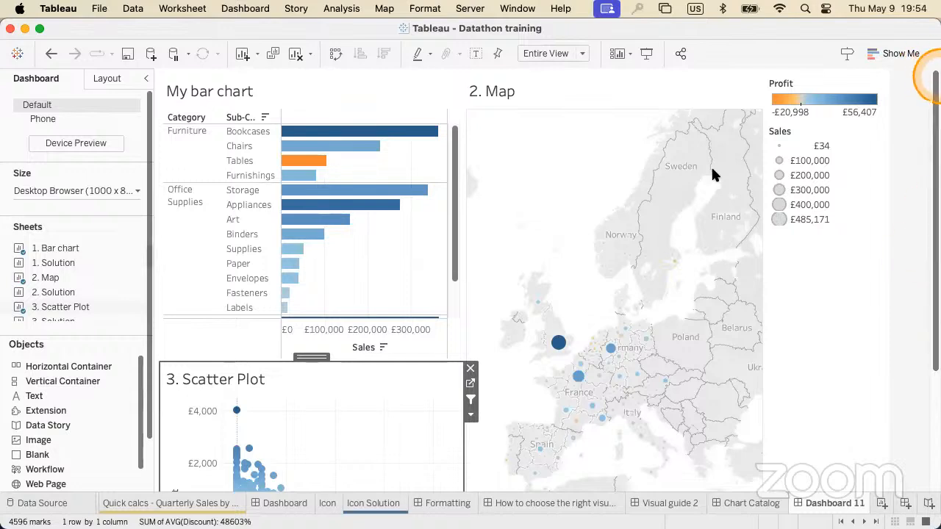
click(492, 269)
click(404, 259)
click(457, 236)
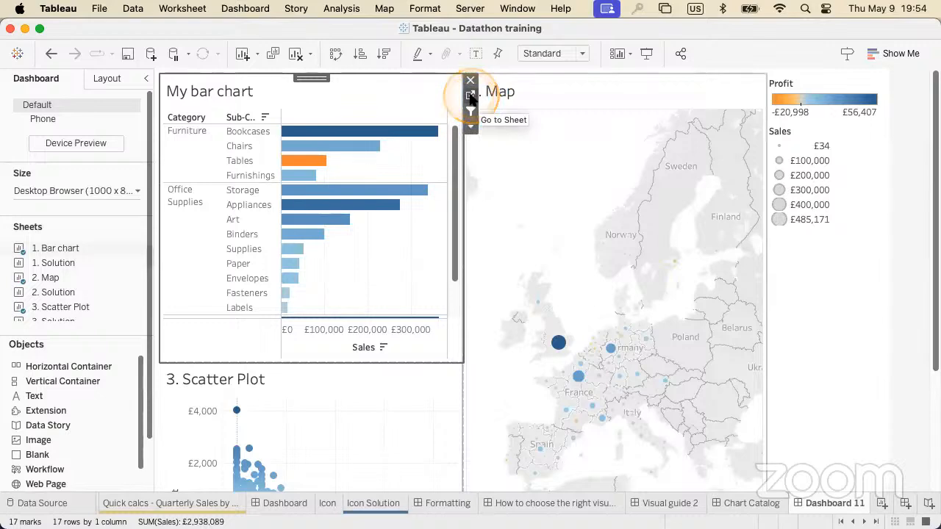
click(471, 96)
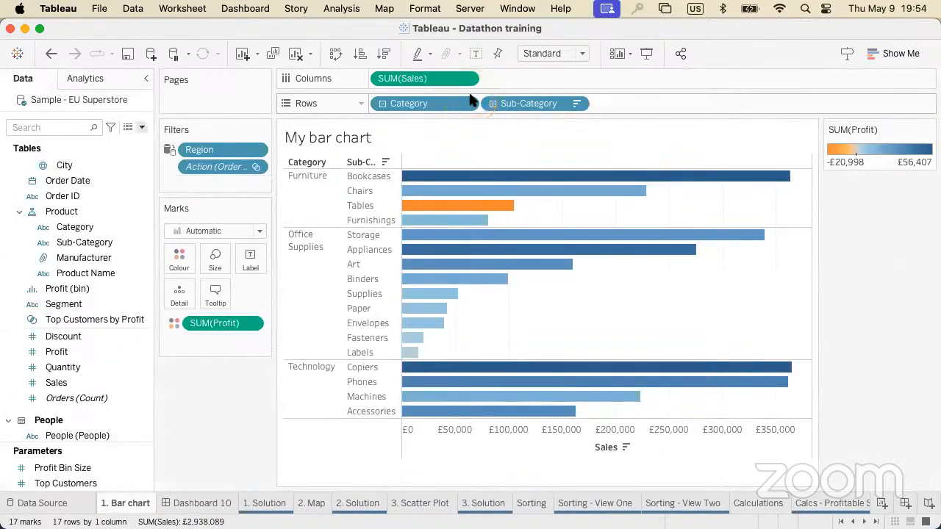
click(423, 177)
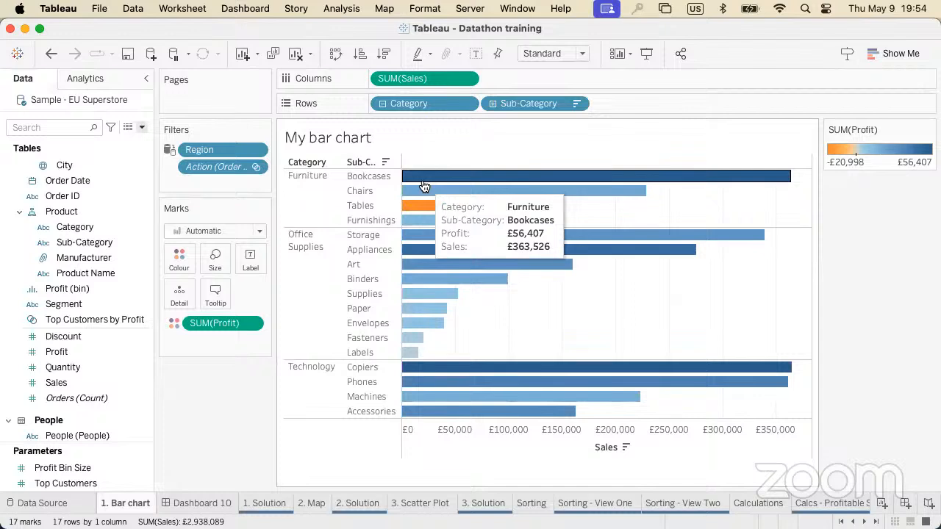
click(761, 411)
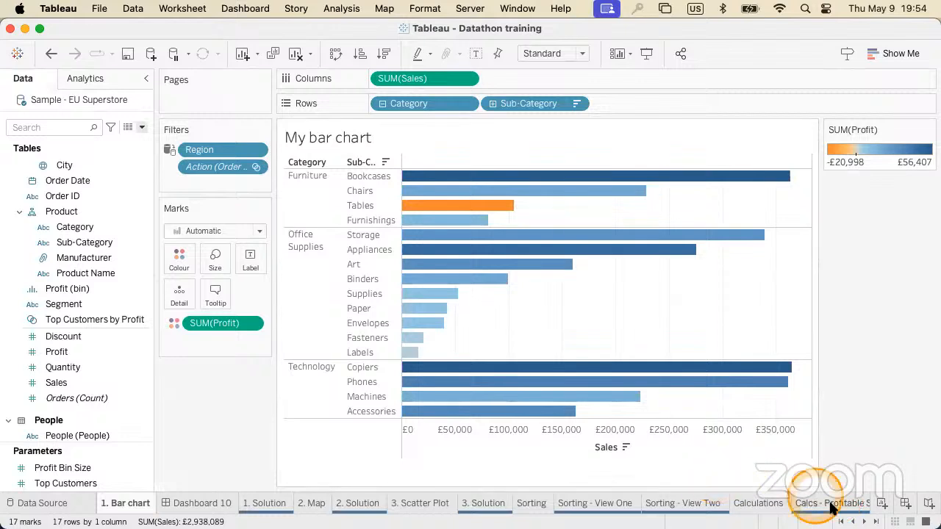
click(864, 521)
click(864, 521)
click(864, 521)
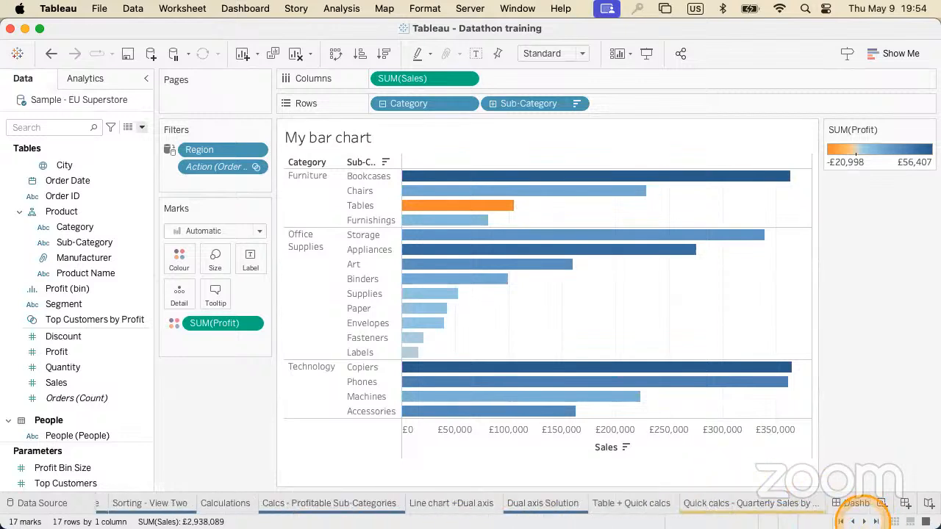
click(864, 521)
click(863, 521)
click(863, 521)
click(864, 522)
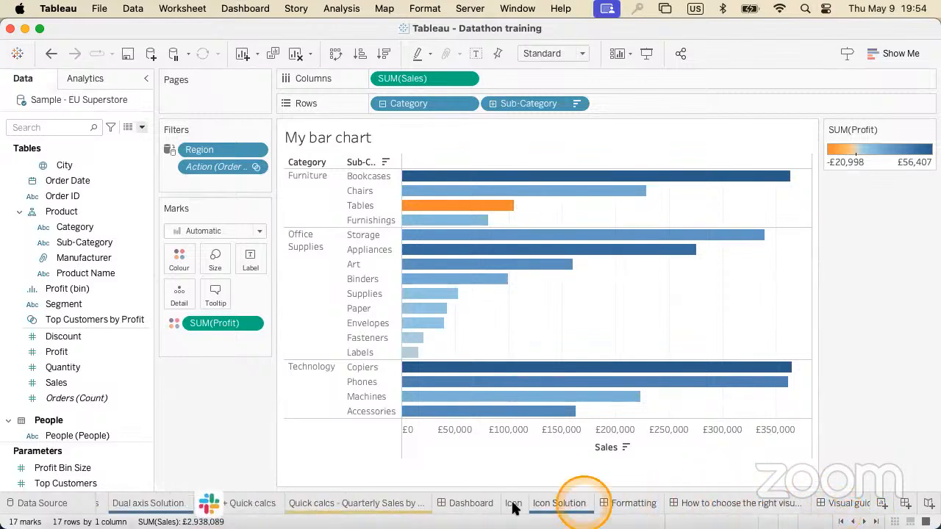
click(465, 503)
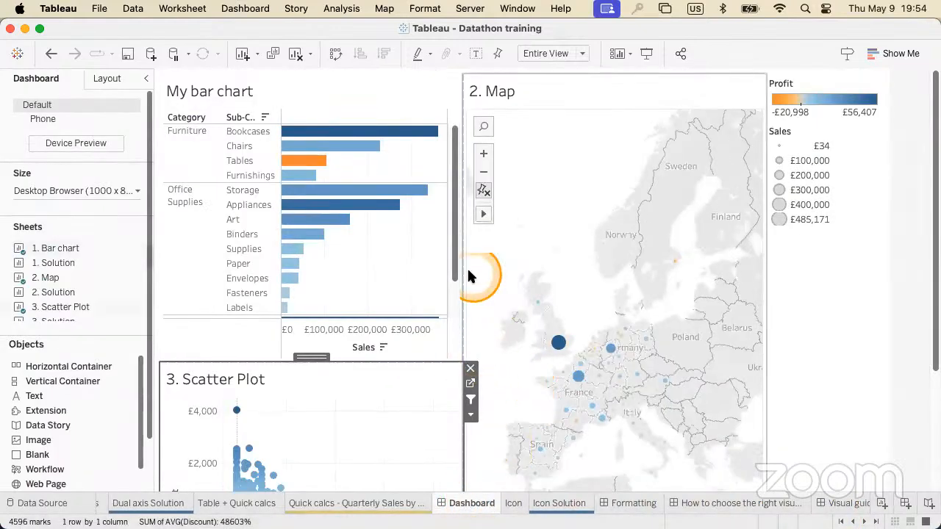
Make the bar chart a filter and pick the Tables bar to narrow the map and scatter plot
click(427, 267)
click(470, 110)
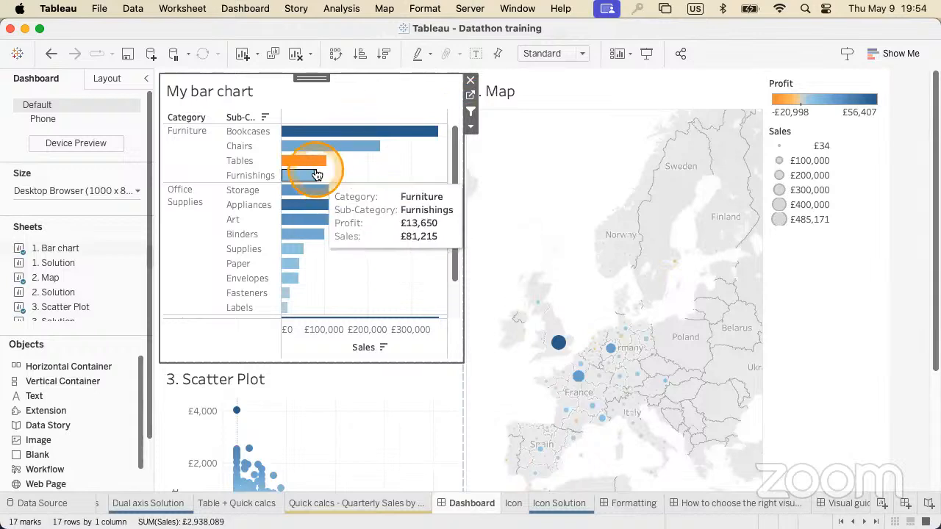
mouse_move(309, 164)
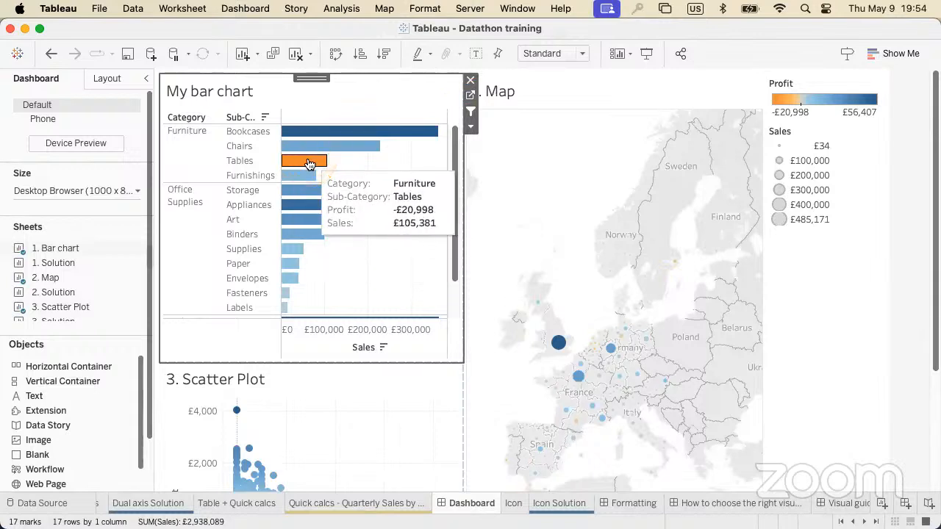
click(309, 164)
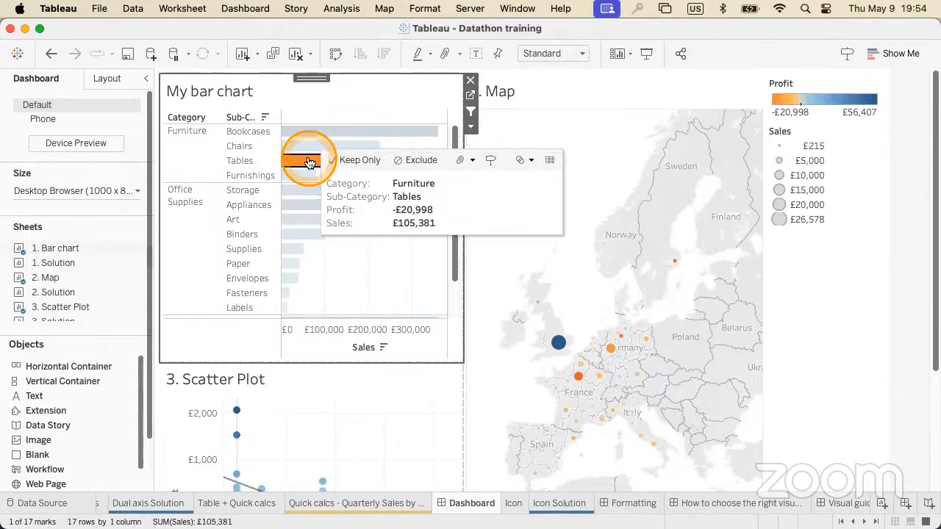
click(526, 292)
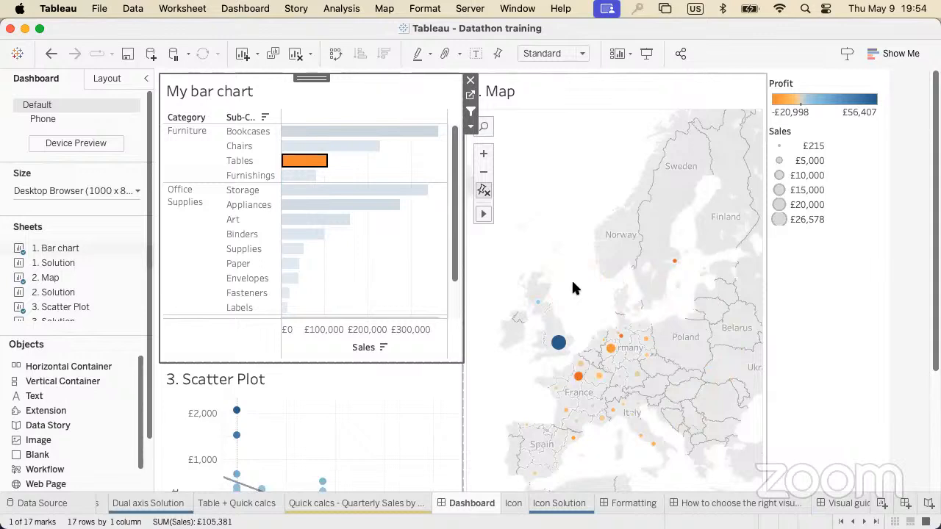
Review the Tables-filtered scatter plot and bar chart, scrolling through the dashboard
click(359, 404)
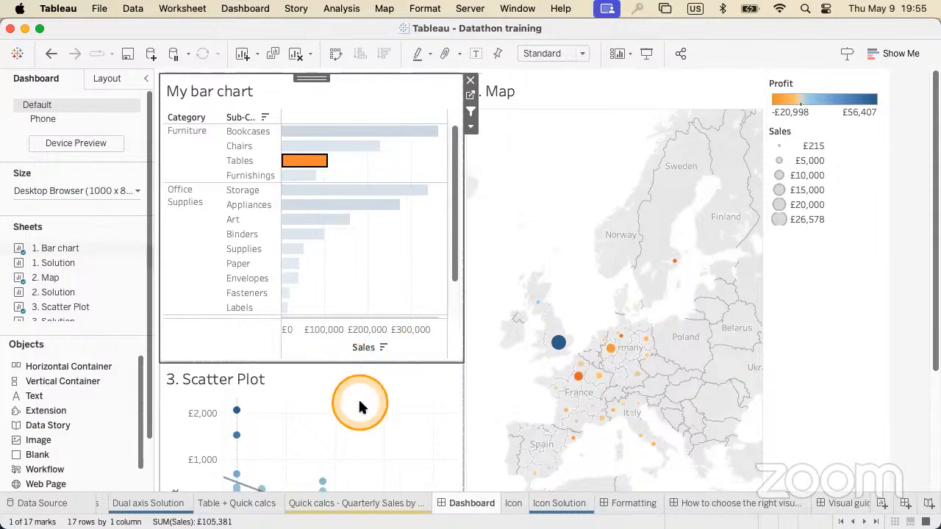
click(360, 329)
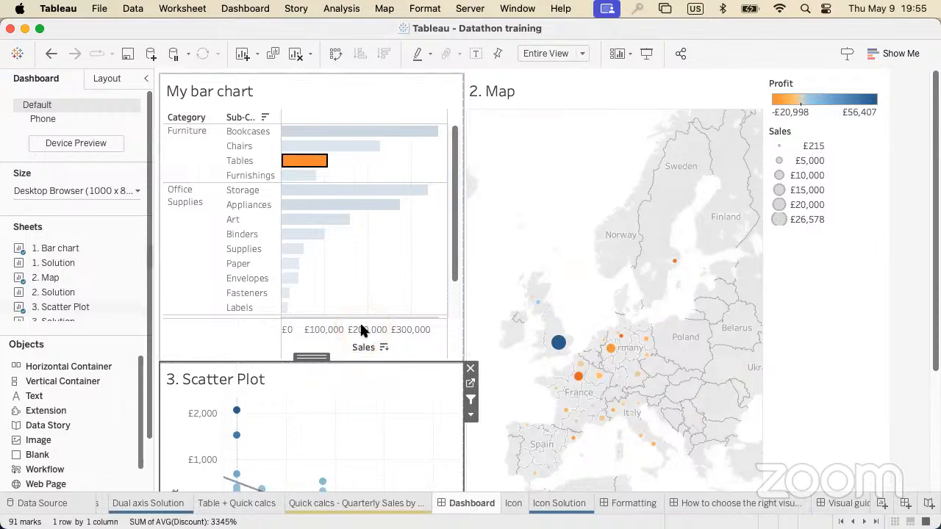
scroll(360, 325, down, 2)
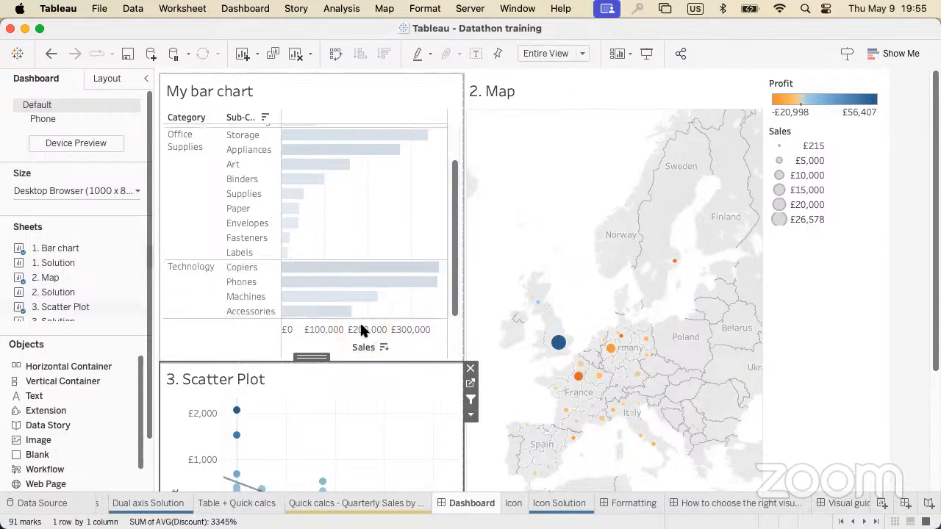
scroll(425, 384, down, 3)
scroll(448, 441, down, 2)
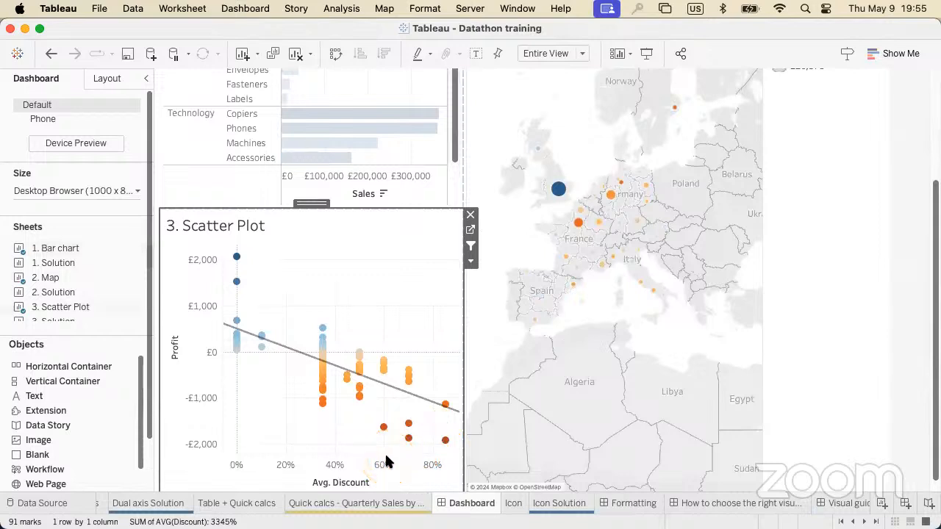
click(376, 328)
scroll(376, 329, up, 1)
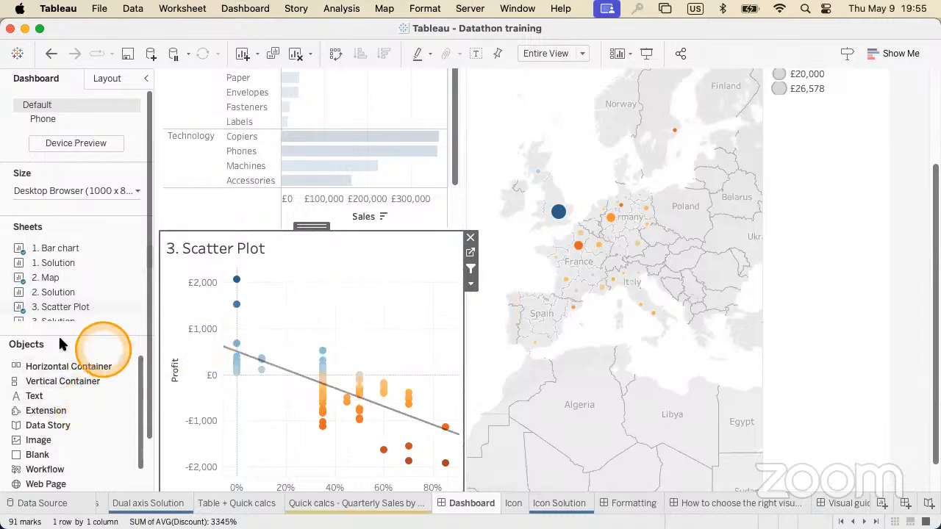
mouse_move(121, 250)
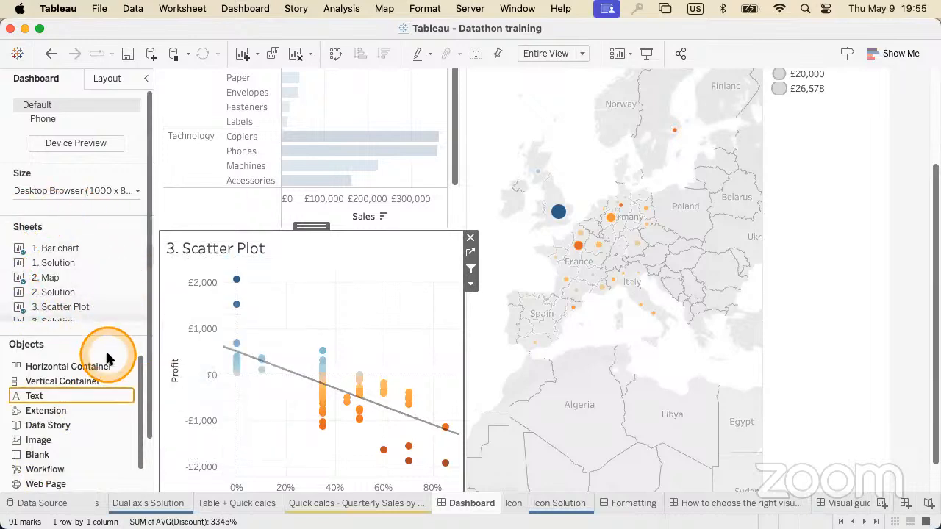
scroll(103, 419, down, 2)
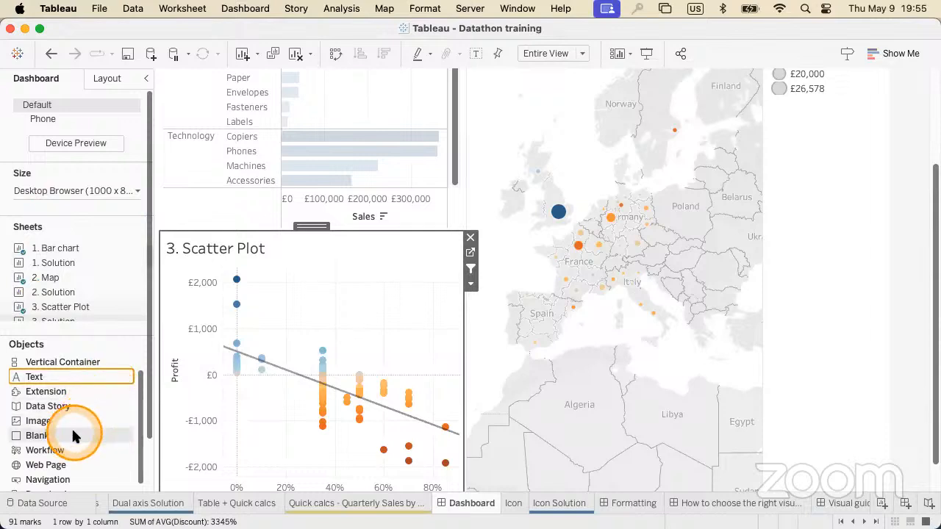
scroll(72, 431, down, 2)
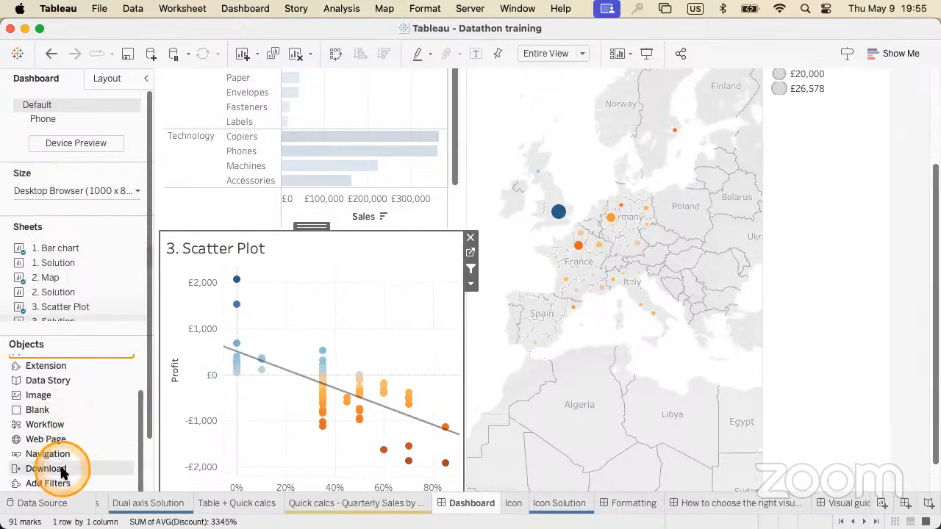
scroll(66, 435, up, 1)
scroll(66, 425, up, 3)
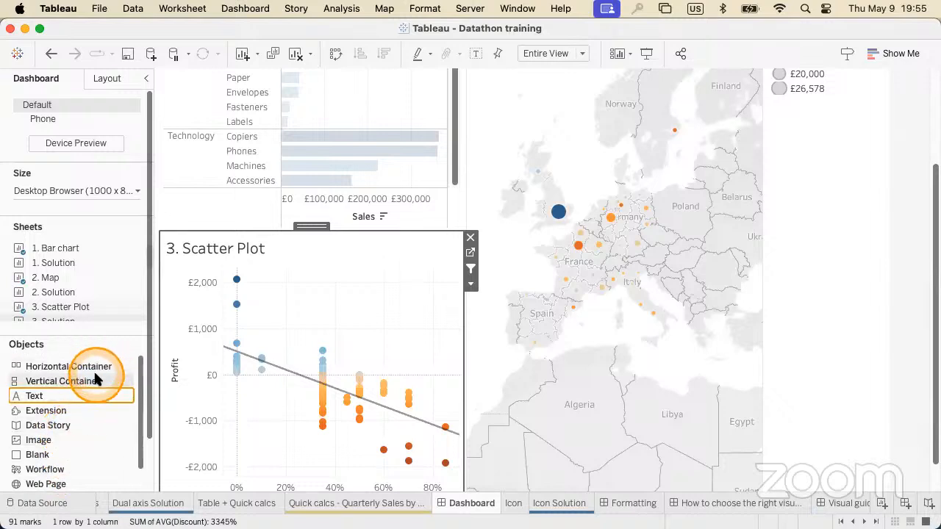
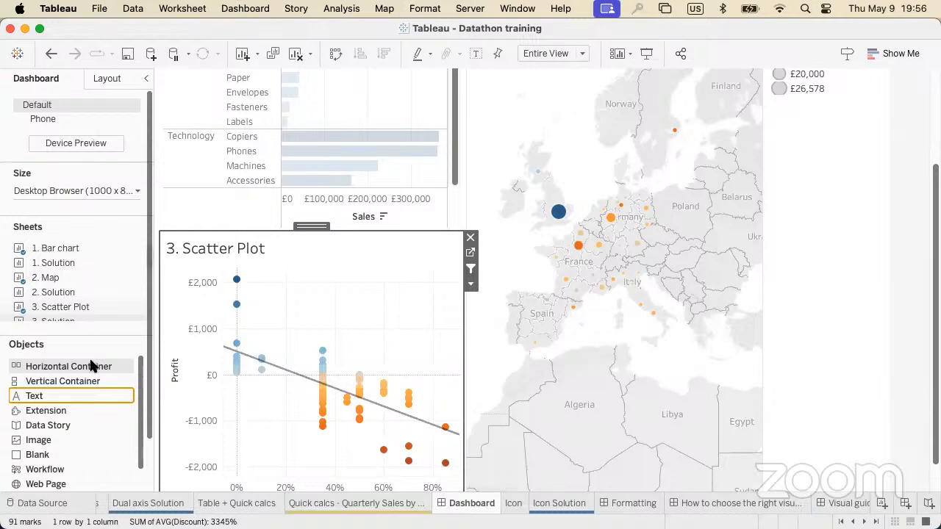
Add a Text object across the top of the dashboard reading 'My Sales and Profit Dashboard'
click(91, 410)
scroll(105, 438, down, 1)
scroll(105, 441, up, 1)
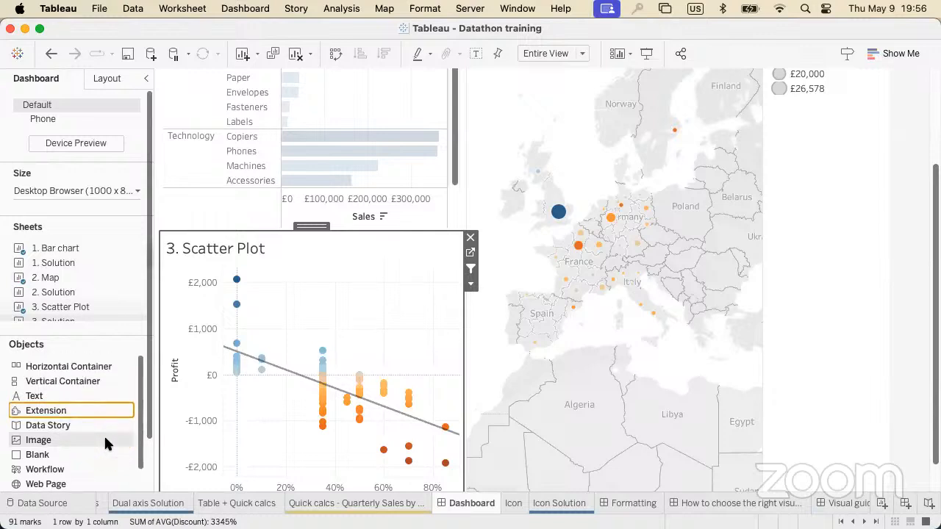
scroll(100, 376, down, 2)
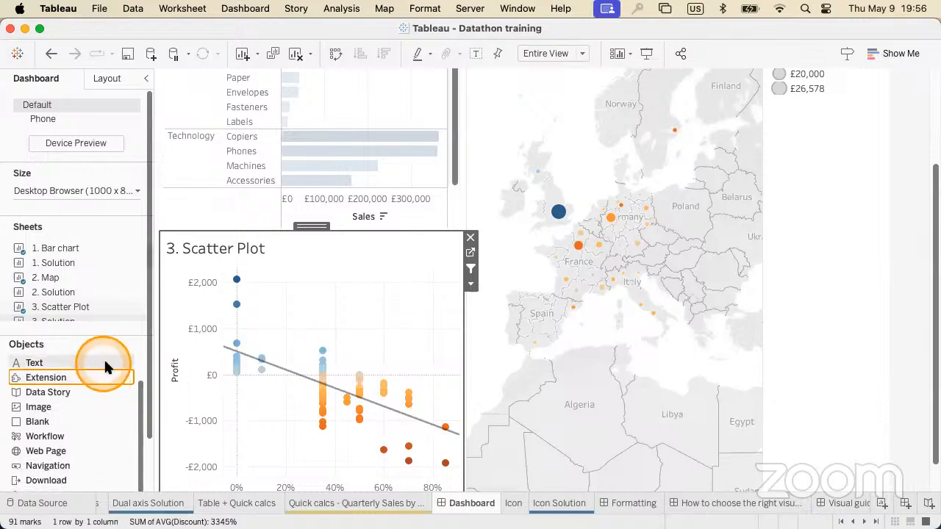
mouse_move(236, 280)
scroll(230, 301, up, 5)
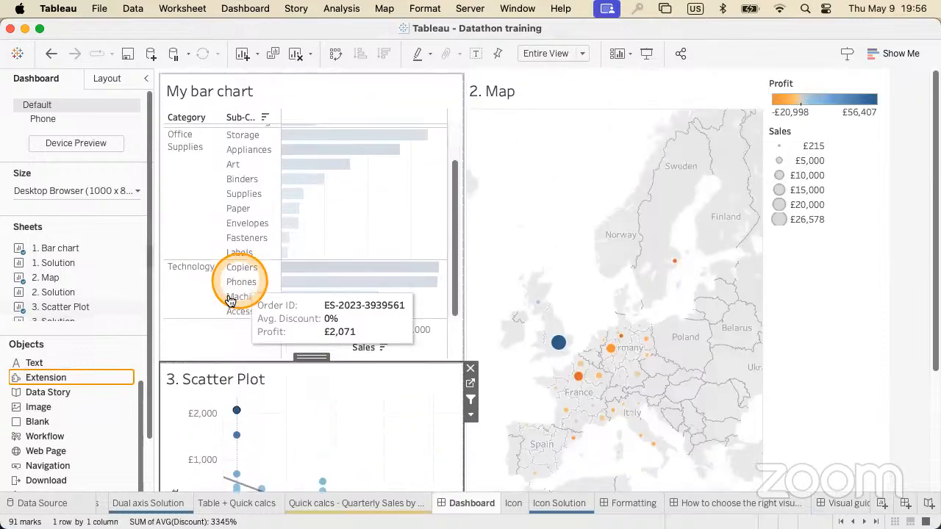
scroll(38, 380, up, 2)
scroll(38, 380, up, 1)
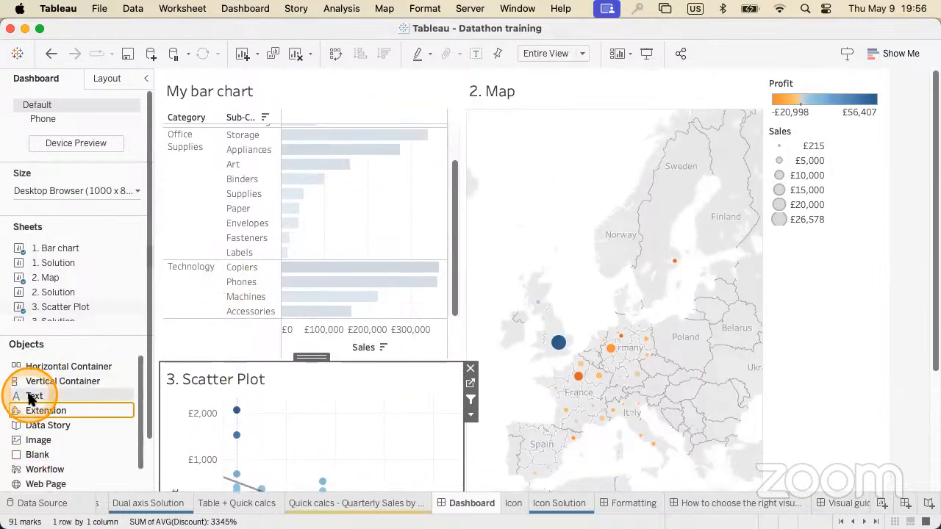
drag(45, 381, 404, 81)
click(417, 279)
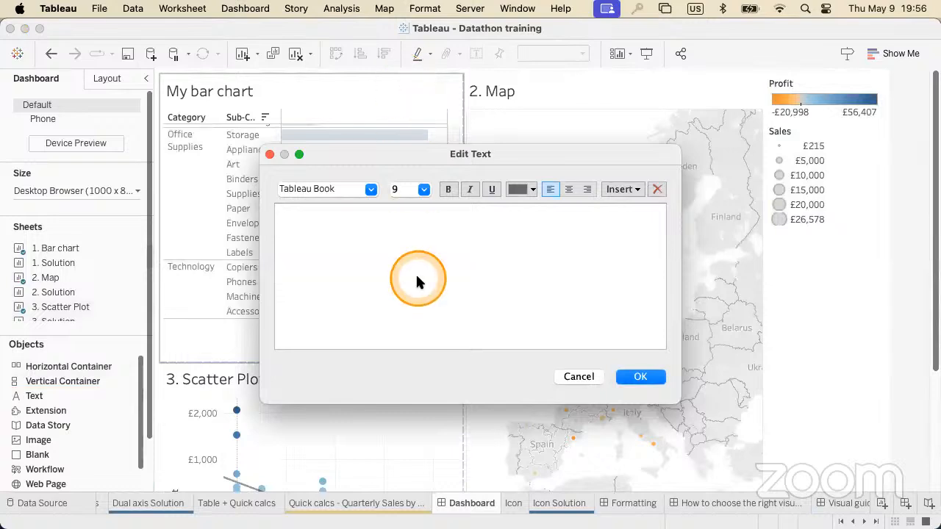
text(My Sales and Profit Dashbaord)
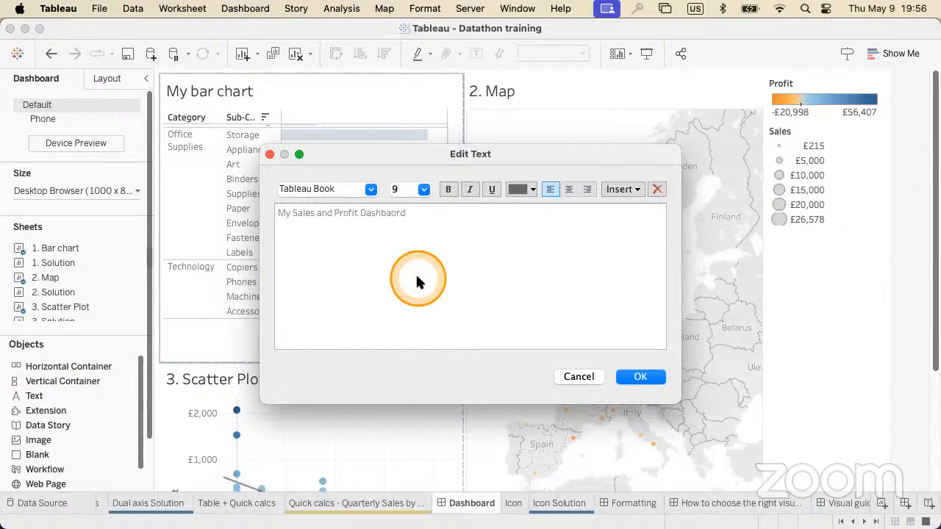
key(BackSpace)
key(BackSpace)
key(BackSpace)
text(d)
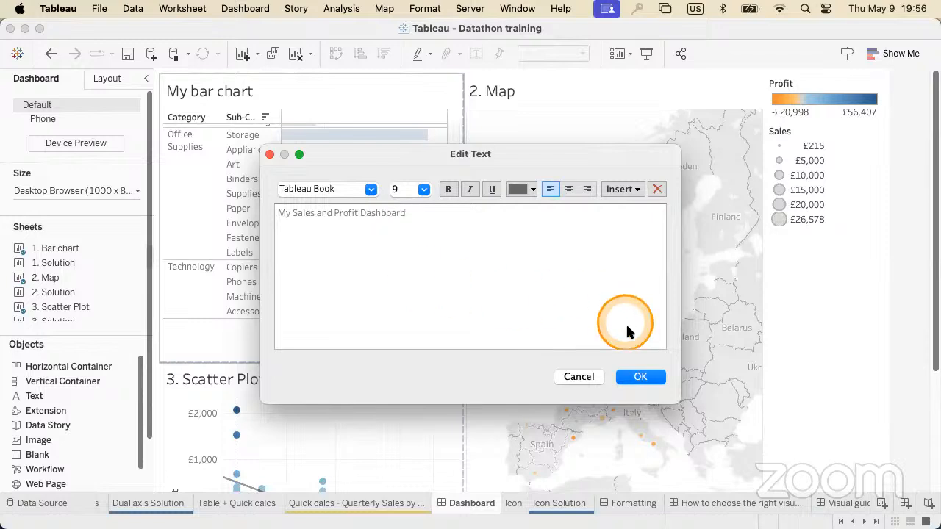
Format the title as Tableau Bold, size 18, and confirm it
key(super+a)
click(424, 190)
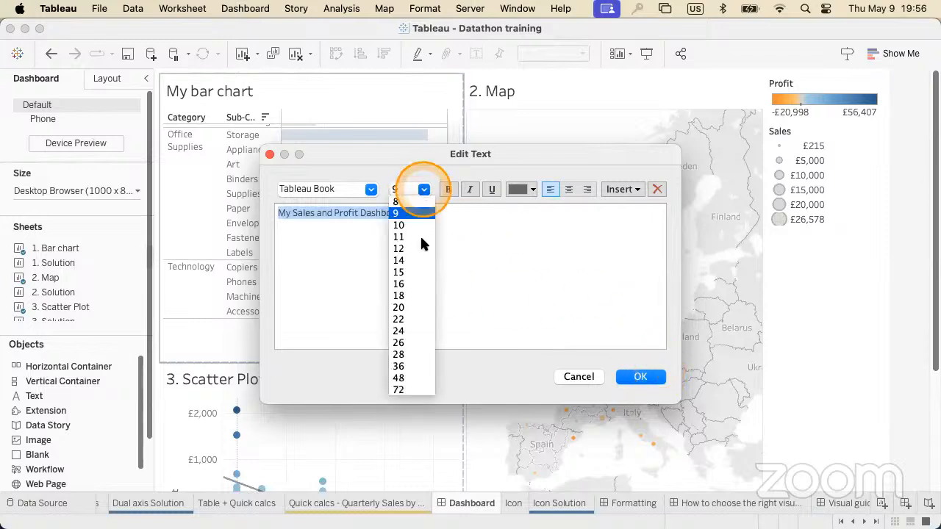
click(428, 309)
click(370, 190)
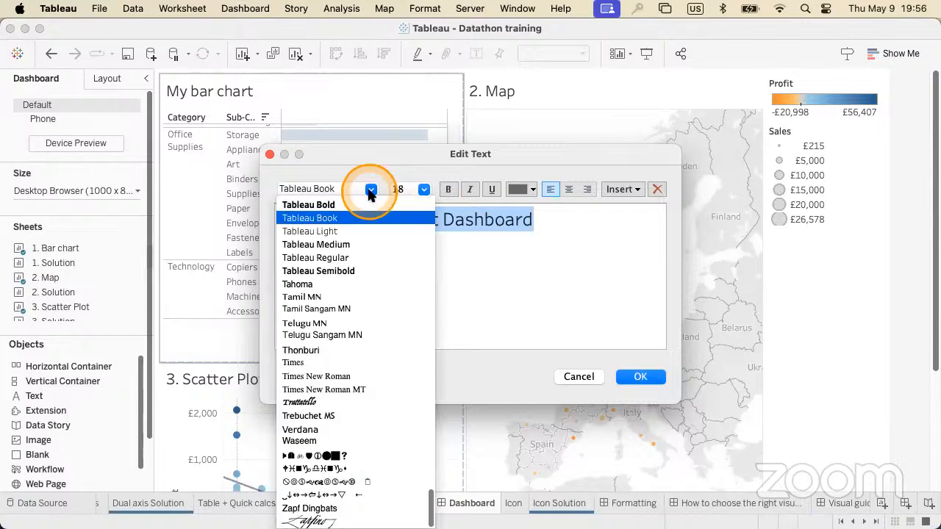
click(354, 216)
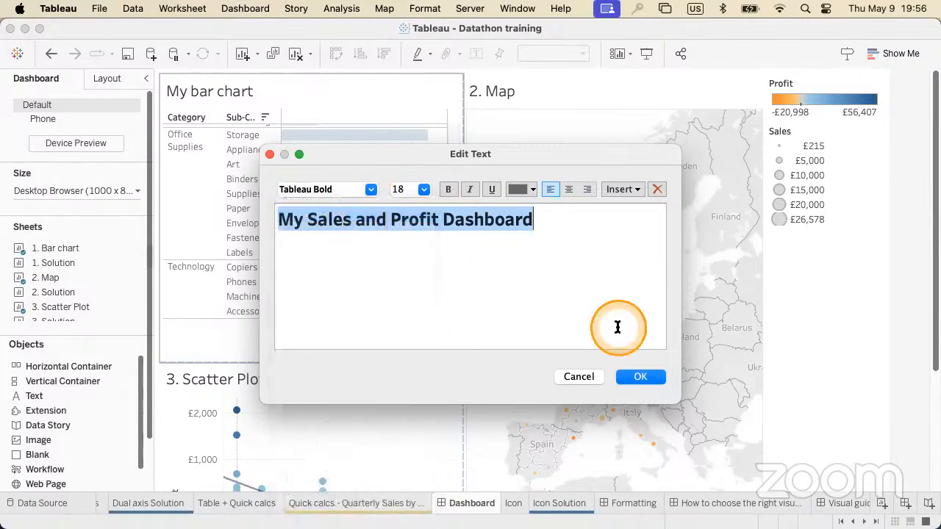
click(640, 377)
Shrink the title row to a slim strip so the charts move up
click(531, 361)
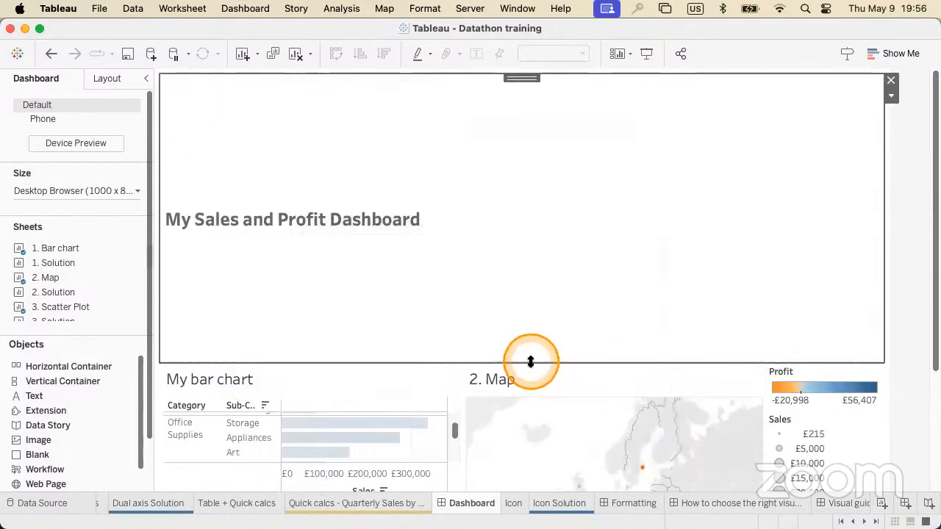
drag(531, 361, 485, 115)
click(489, 125)
click(682, 131)
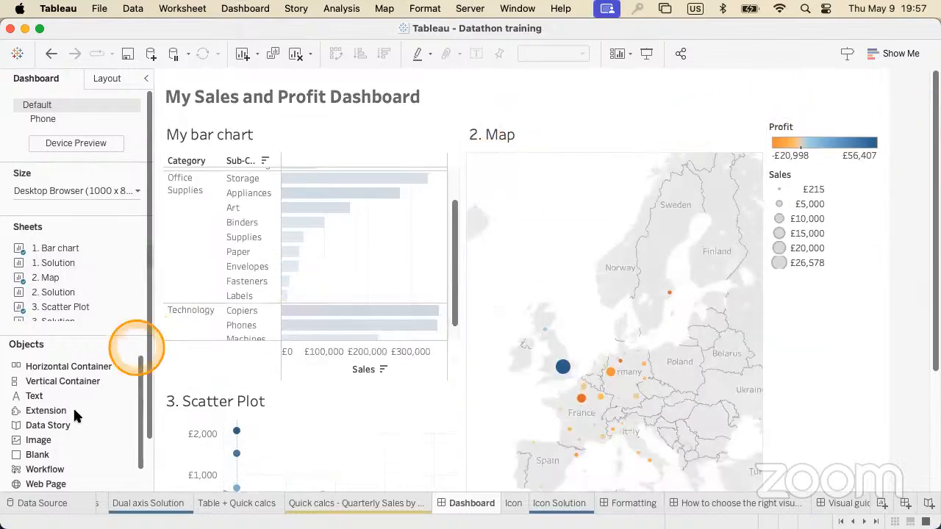
click(45, 444)
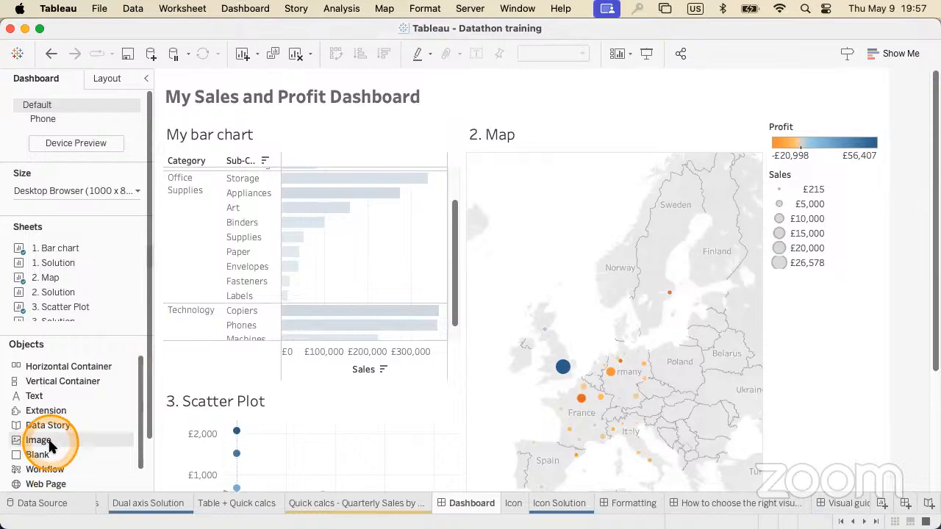
click(72, 439)
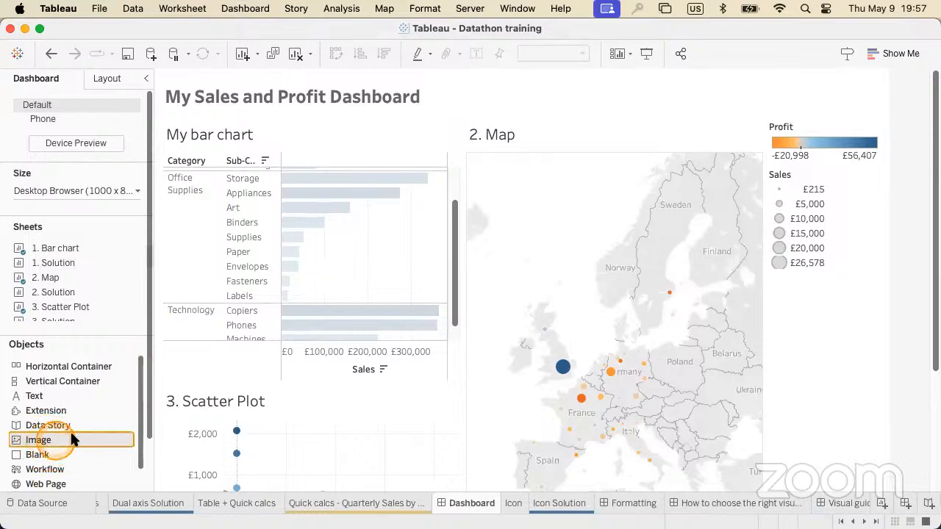
drag(72, 439, 618, 284)
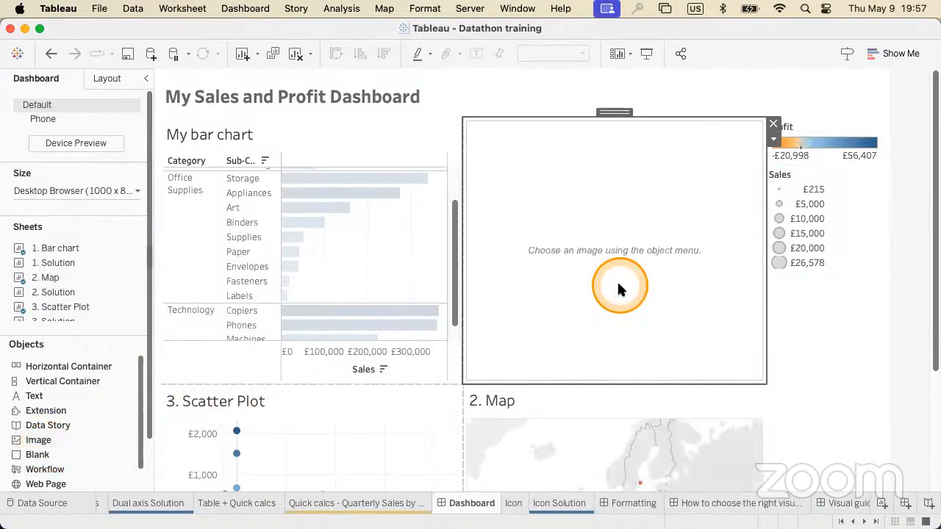
click(556, 212)
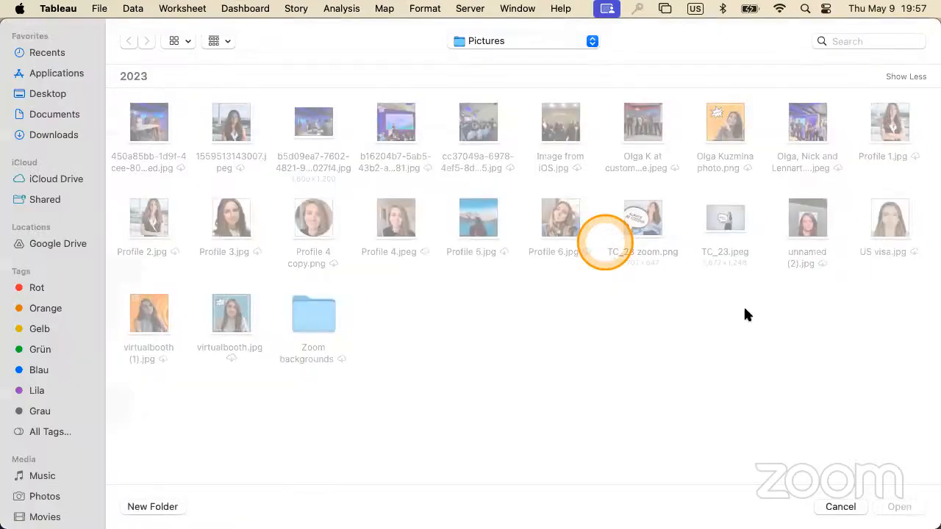
click(838, 507)
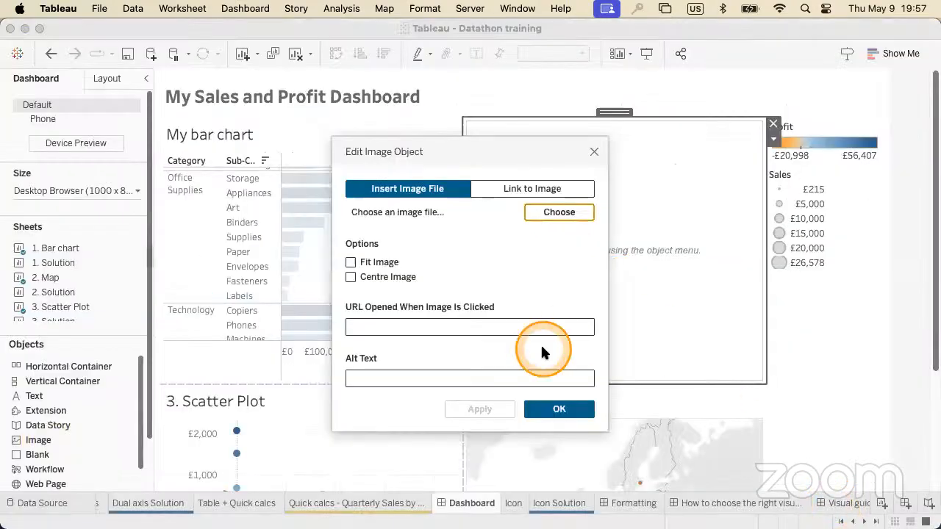
click(594, 153)
click(772, 123)
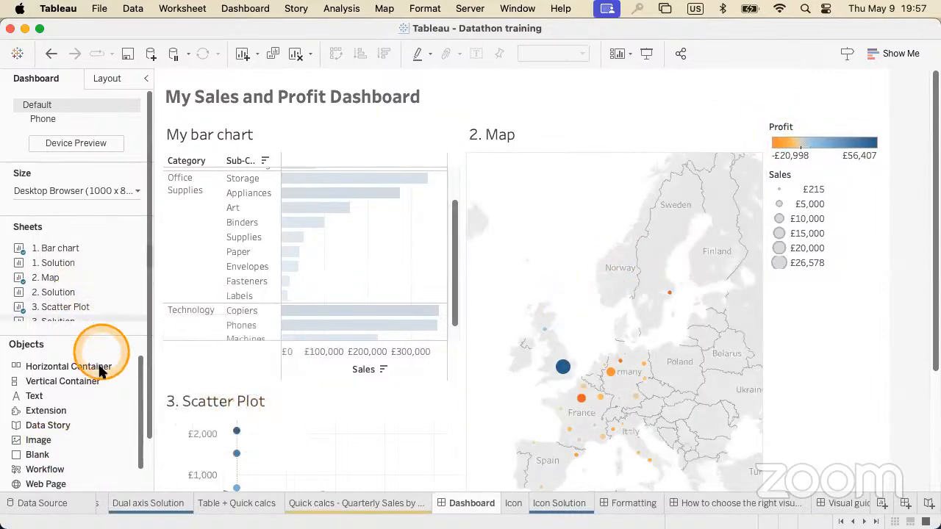
Place a Web Page object on the dashboard above the map
scroll(103, 423, down, 1)
scroll(103, 427, down, 3)
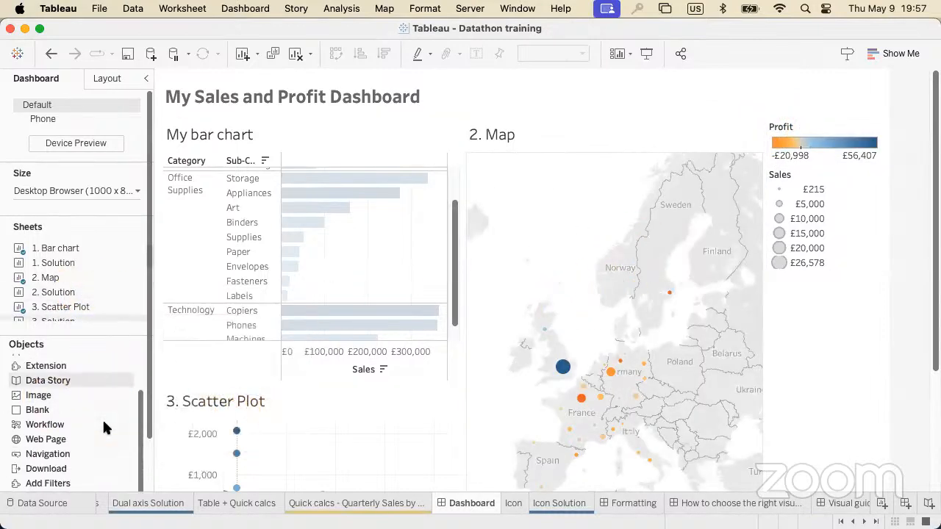
click(103, 424)
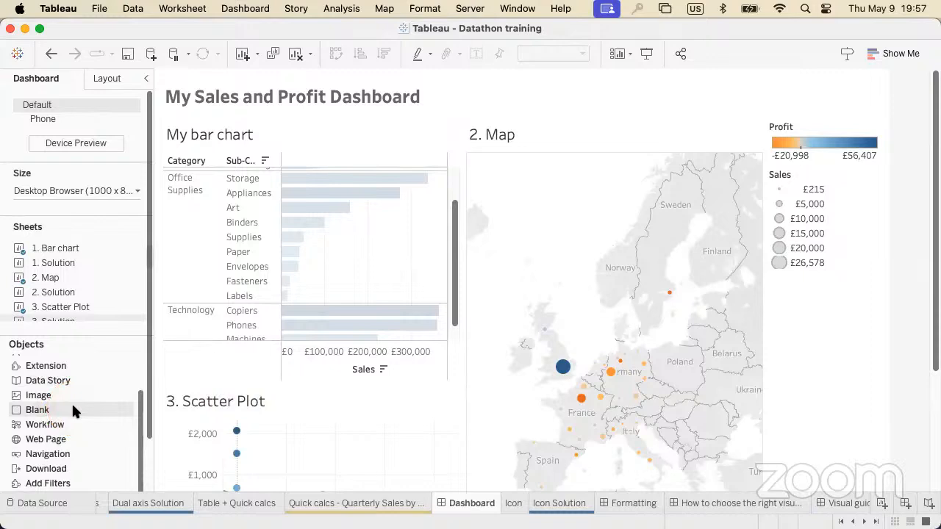
click(100, 462)
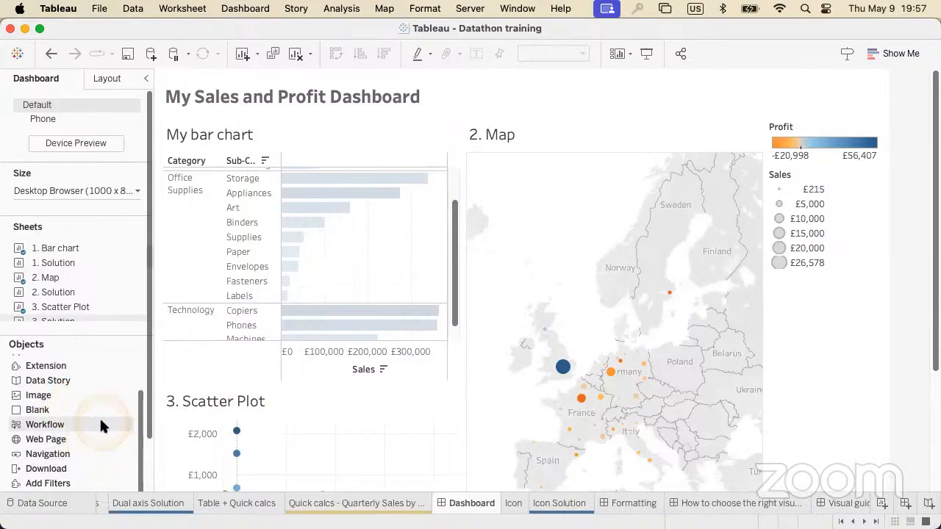
click(100, 421)
click(115, 434)
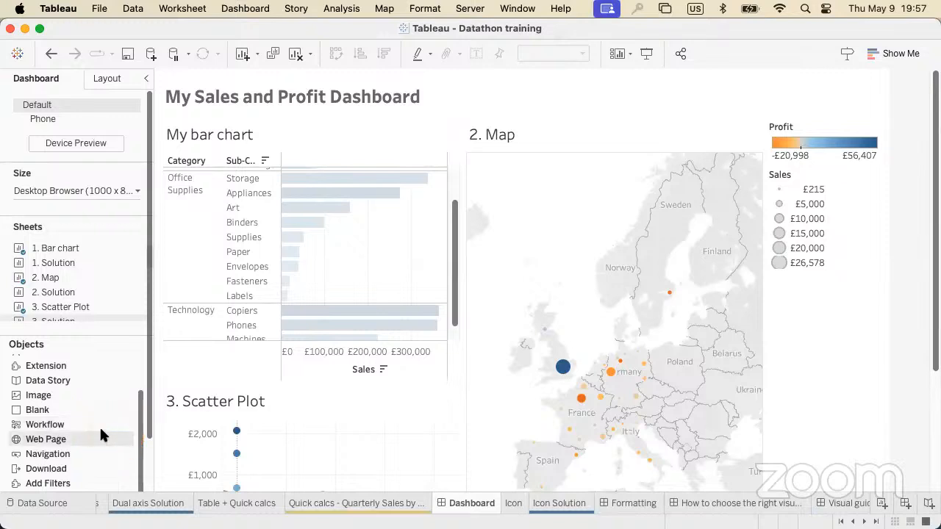
click(92, 438)
click(102, 439)
mouse_move(103, 439)
mouse_down()
mouse_move(84, 440)
mouse_move(570, 301)
mouse_move(649, 243)
mouse_move(625, 233)
mouse_up()
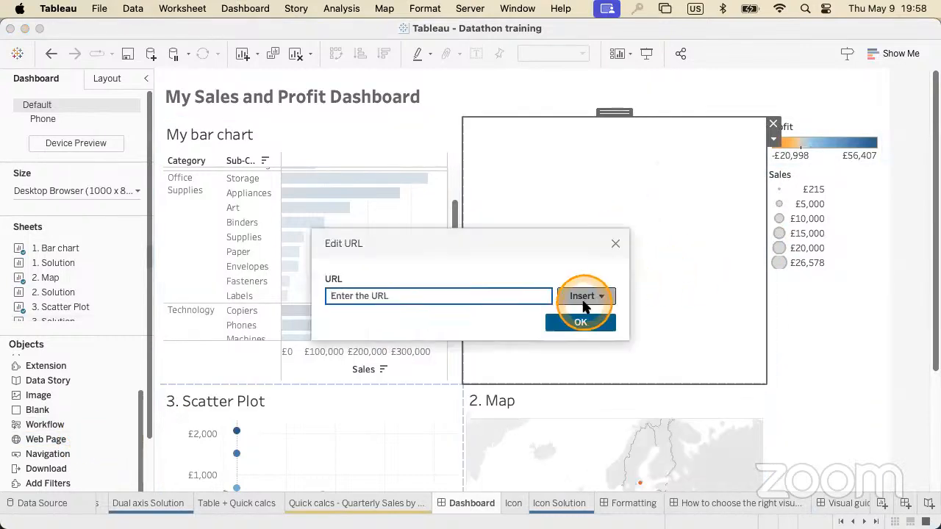
Copy the IMDb Girls page address from Chrome and focus the web object's URL field
mouse_move(294, 527)
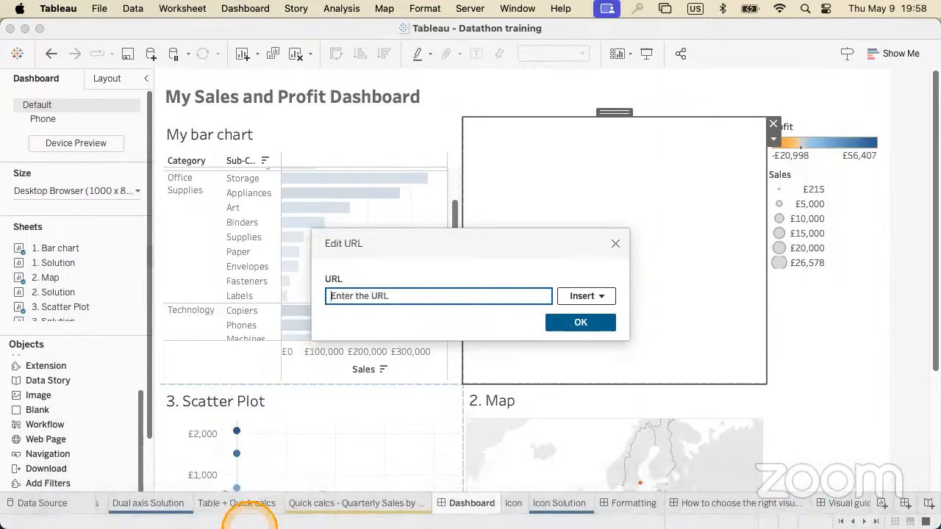
click(248, 501)
click(235, 33)
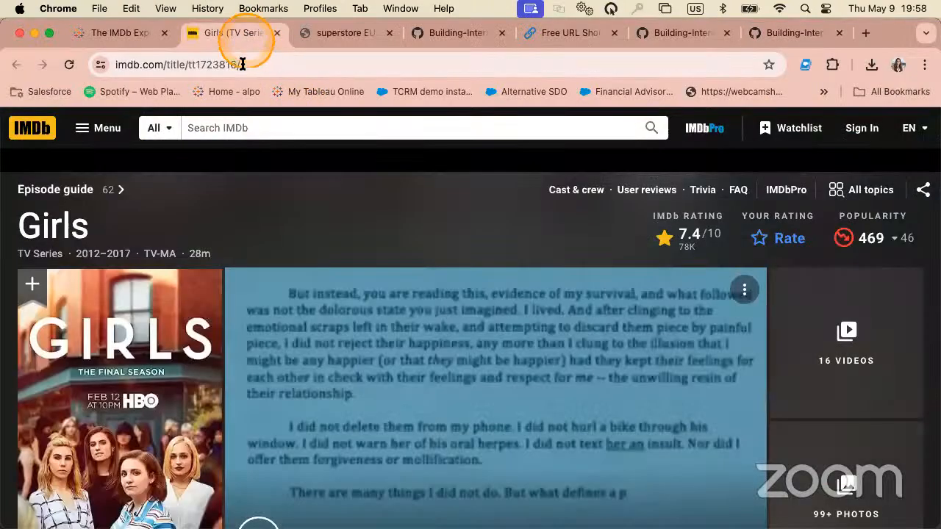
click(240, 63)
key(super+c)
click(34, 33)
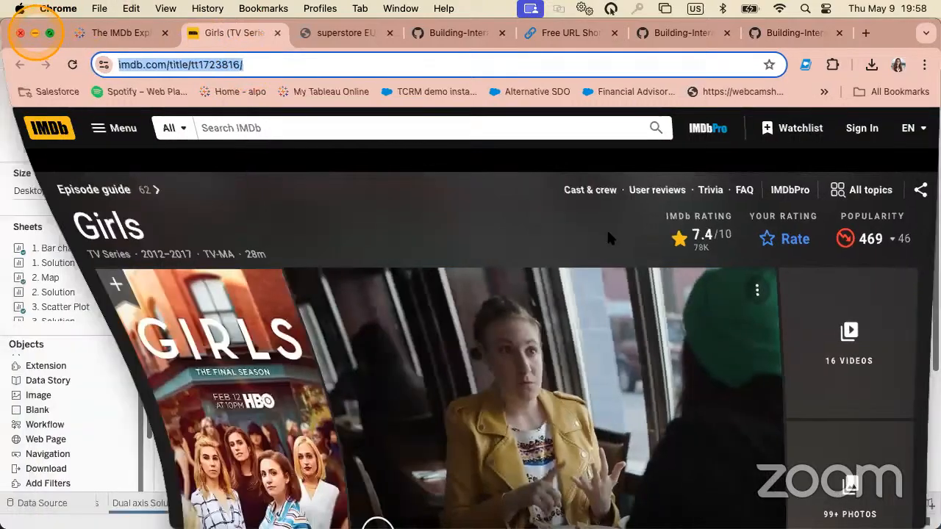
click(460, 297)
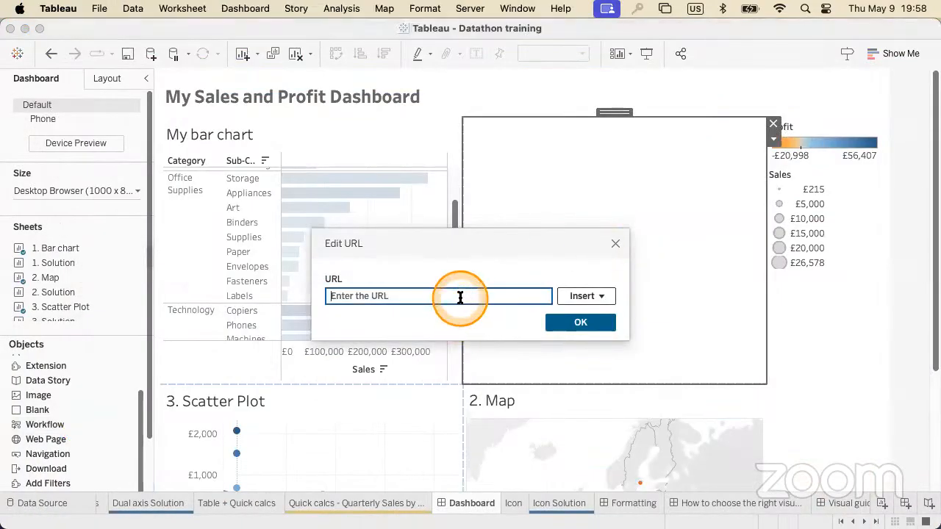
Load the IMDb address into the web object, then reopen its URL editor
key(super+v)
click(580, 322)
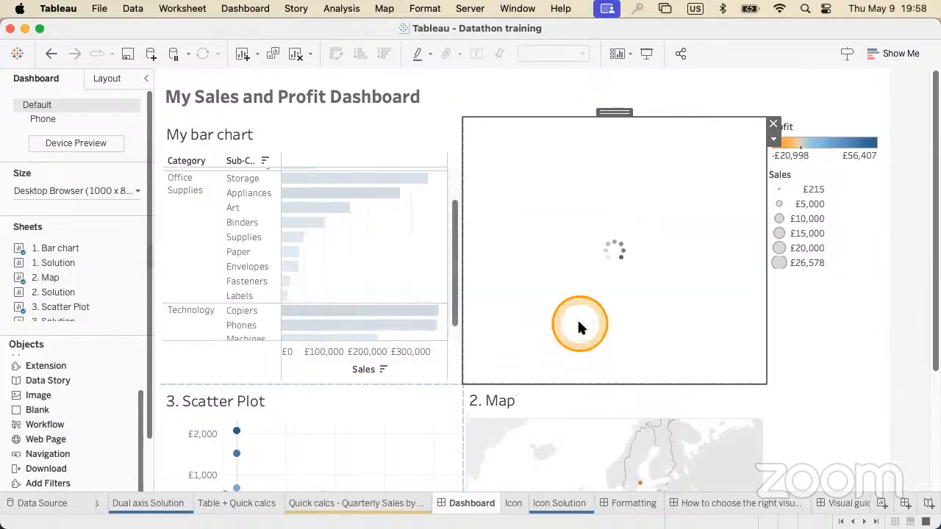
click(774, 140)
click(782, 156)
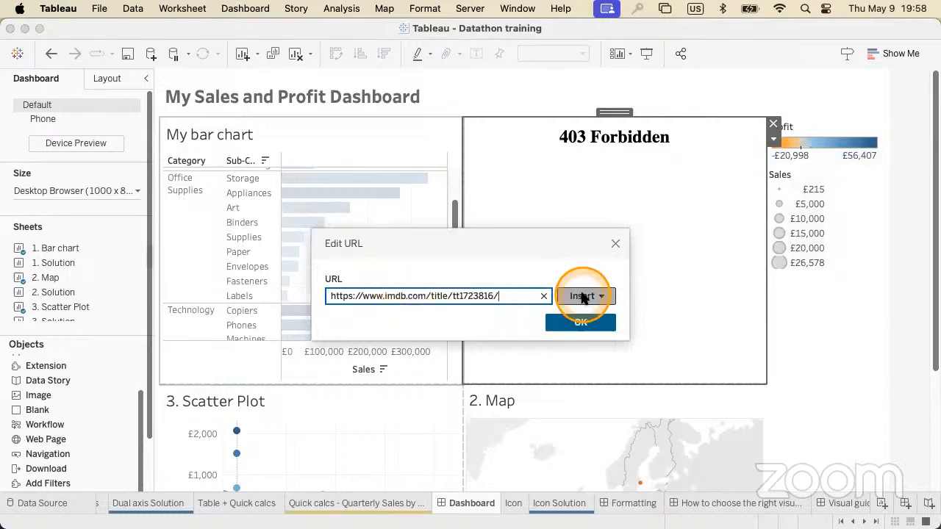
Replace the web object's address with airbnb.com
triple_click(511, 295)
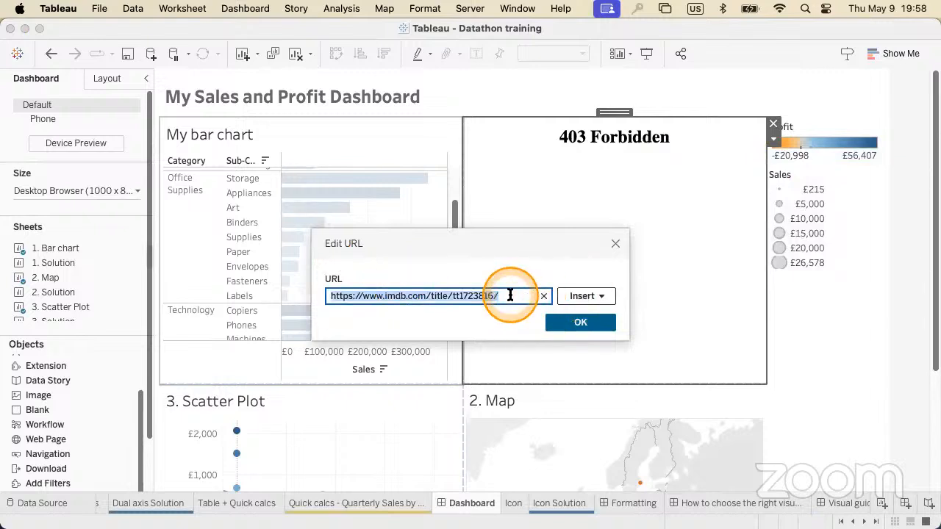
click(356, 295)
drag(355, 296, 523, 296)
text(a)
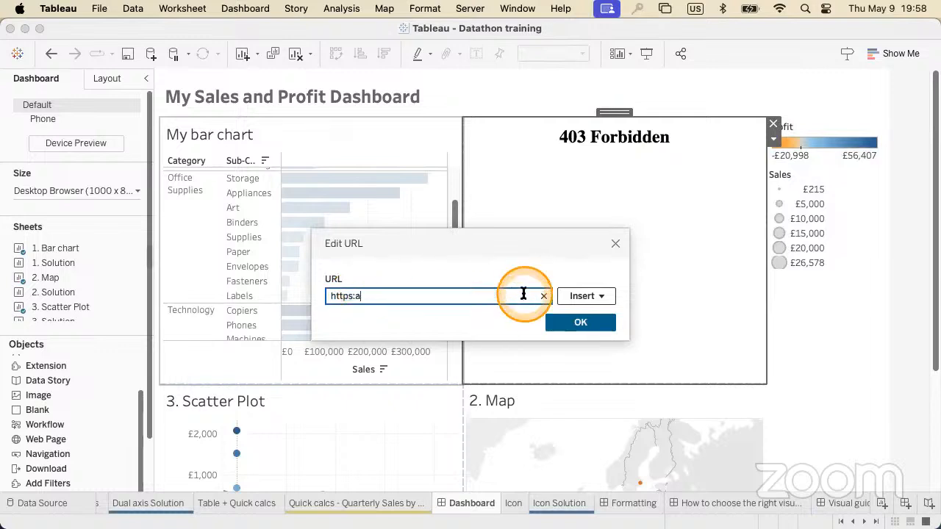
text(irbnb.)
key(BackSpace)
key(BackSpace)
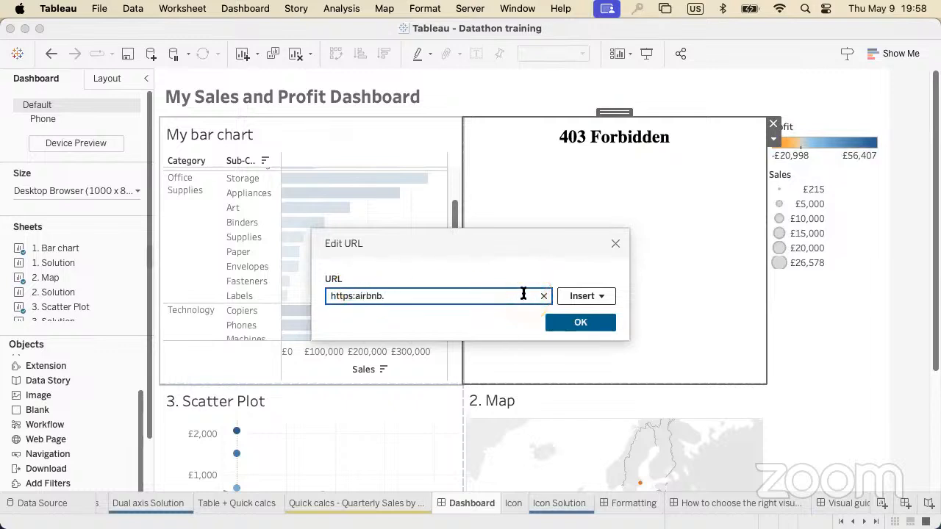
text(com)
text(//)
click(595, 325)
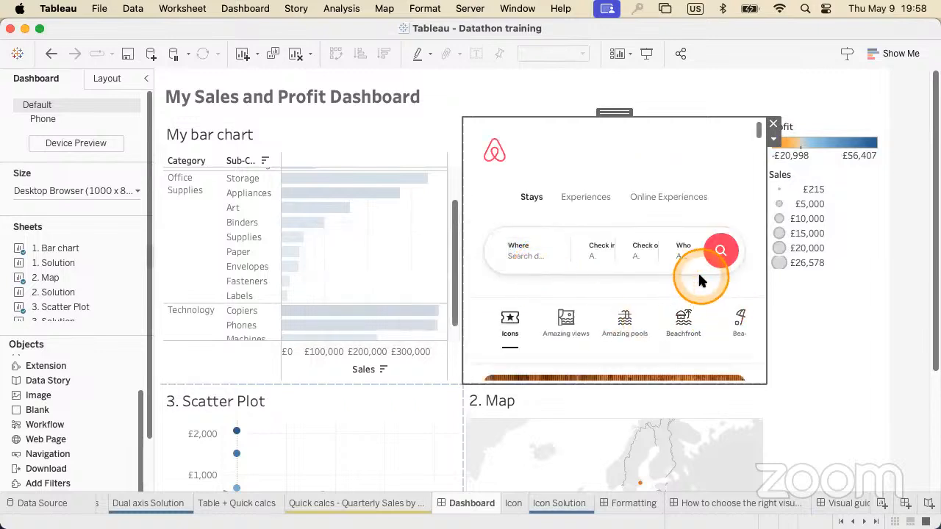
Browse the embedded Airbnb page, then remove the web page object from the dashboard
scroll(698, 271, down, 2)
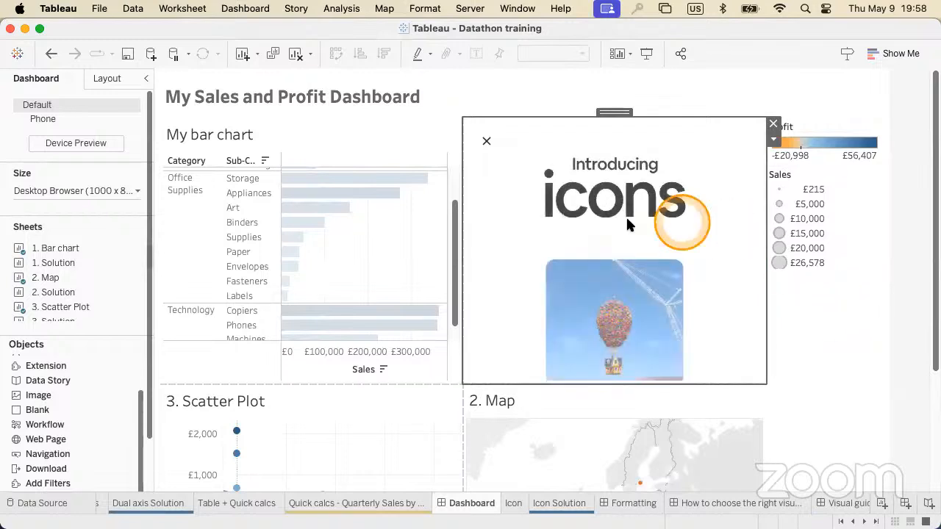
click(487, 143)
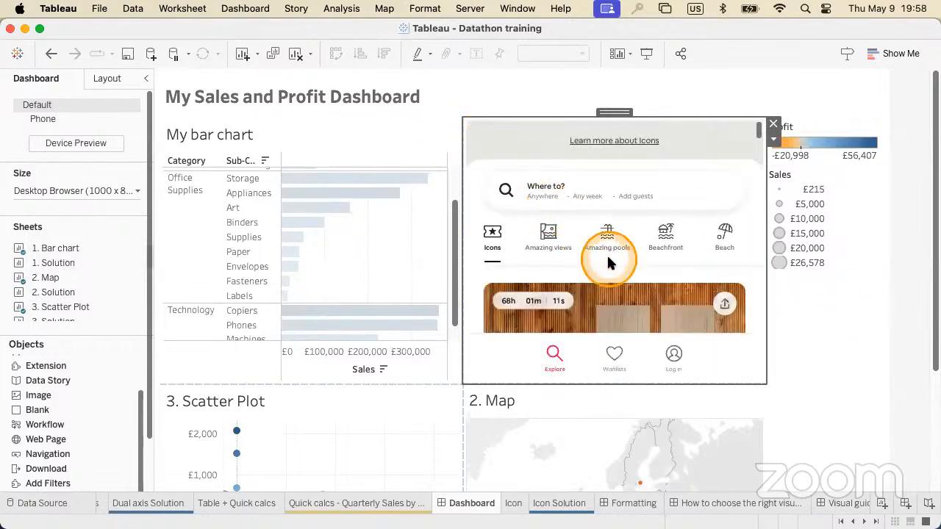
scroll(607, 254, down, 1)
click(532, 261)
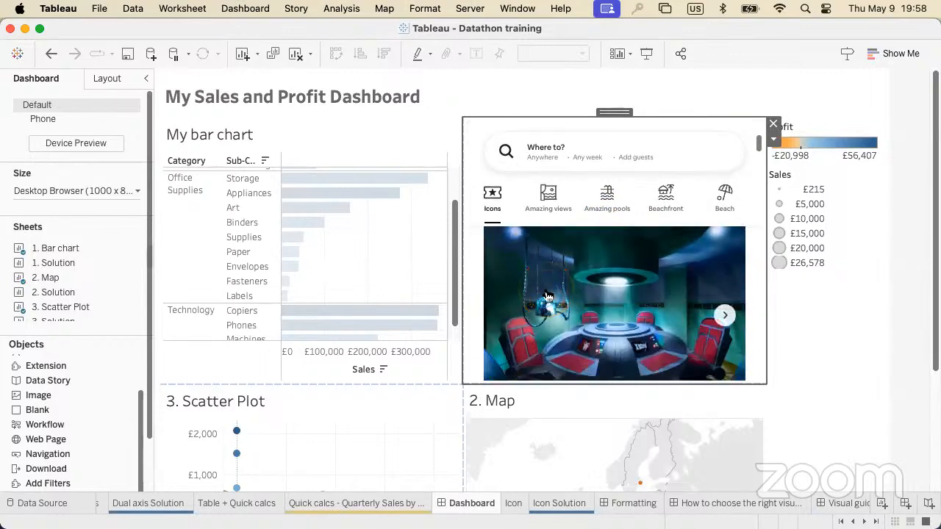
scroll(548, 296, down, 1)
click(420, 288)
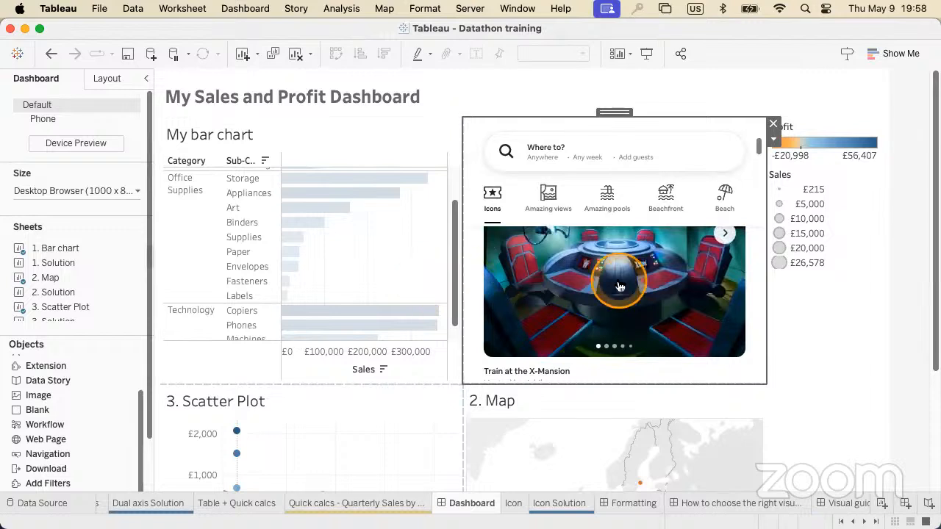
click(772, 122)
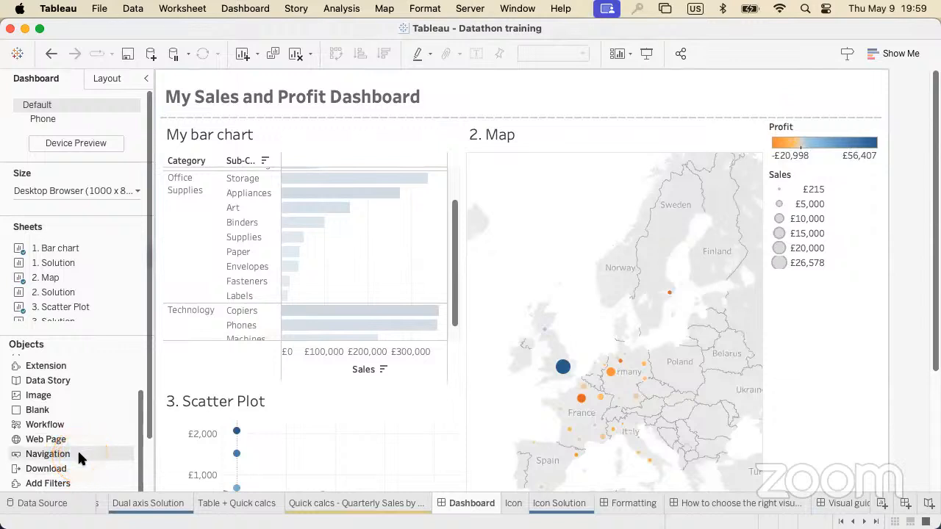
drag(65, 442, 582, 151)
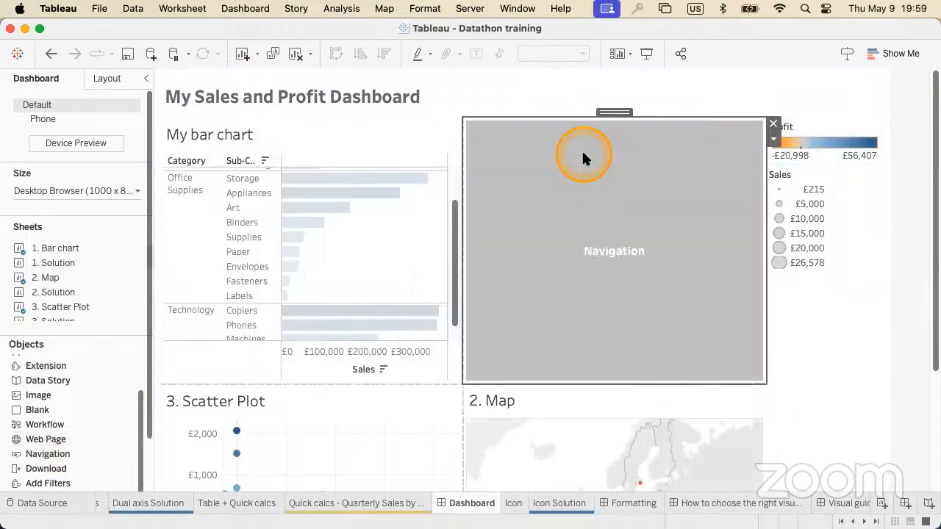
click(772, 140)
click(778, 155)
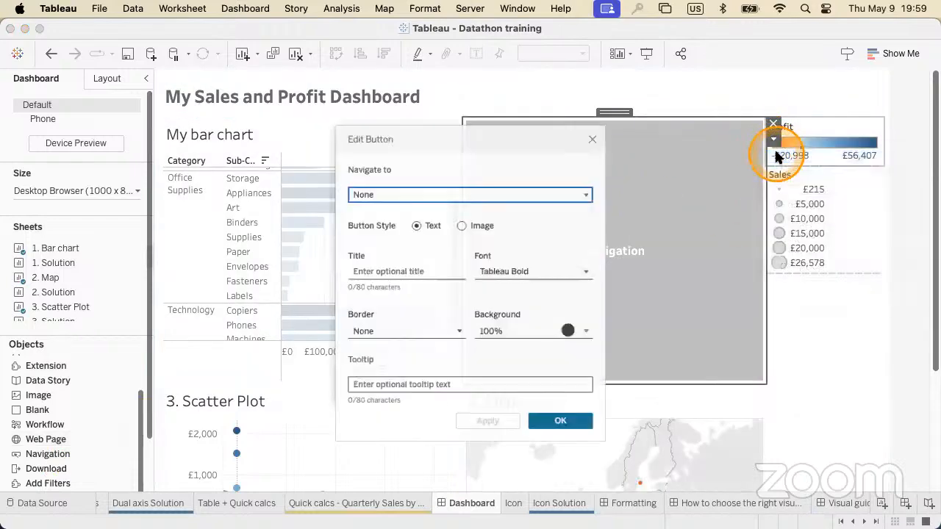
click(439, 188)
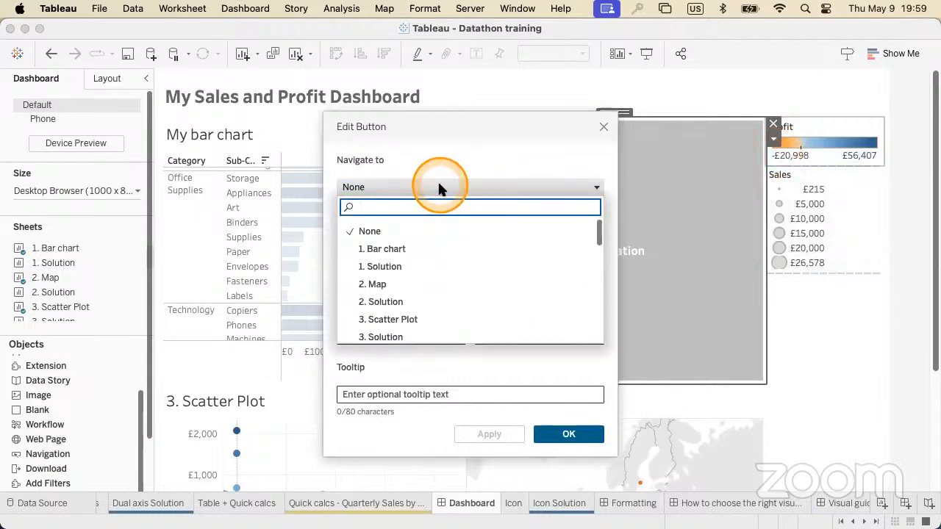
click(454, 170)
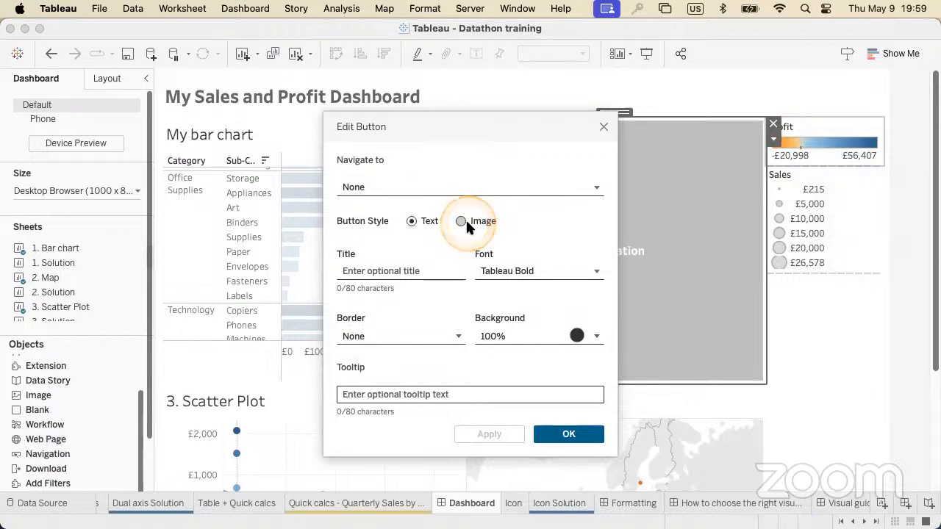
click(603, 127)
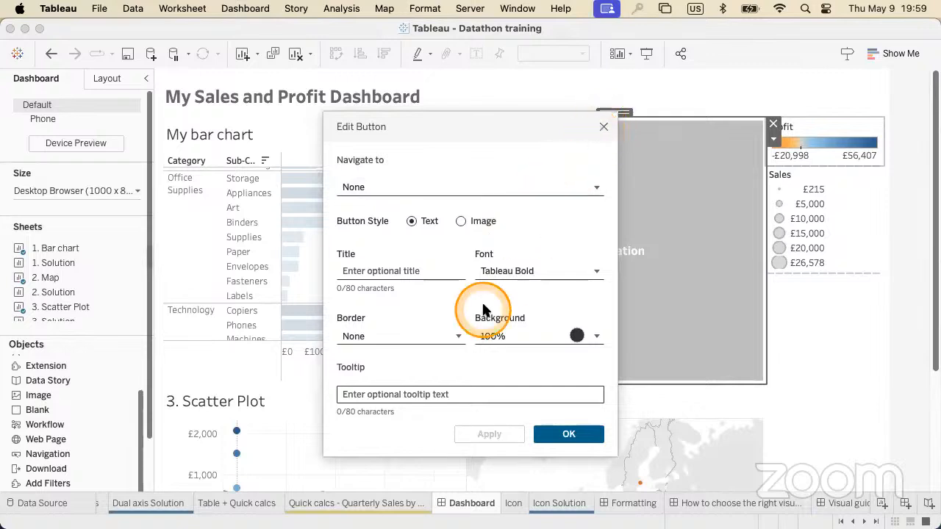
click(438, 272)
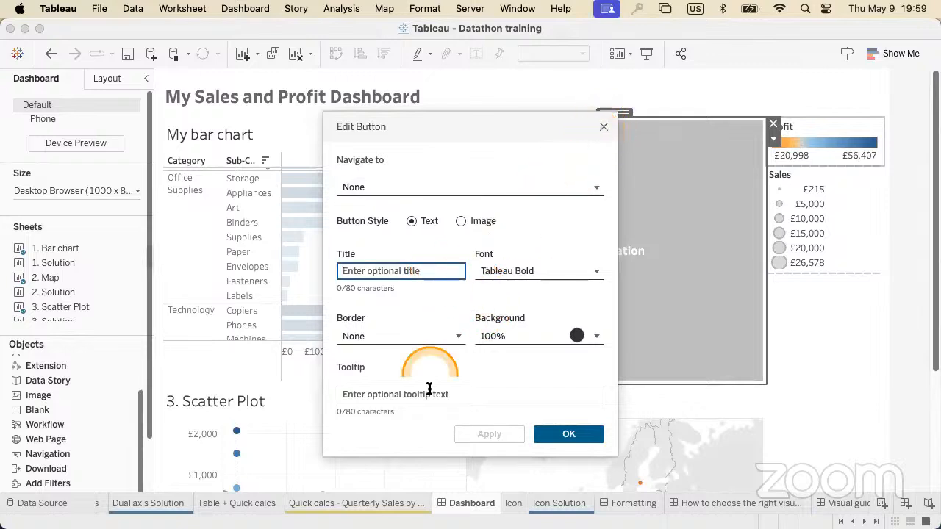
click(602, 130)
click(773, 124)
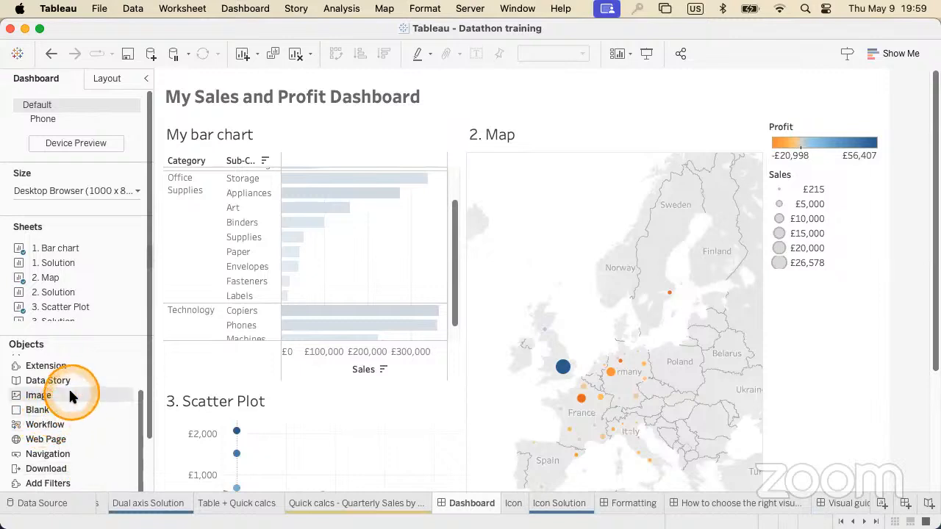
scroll(70, 395, up, 1)
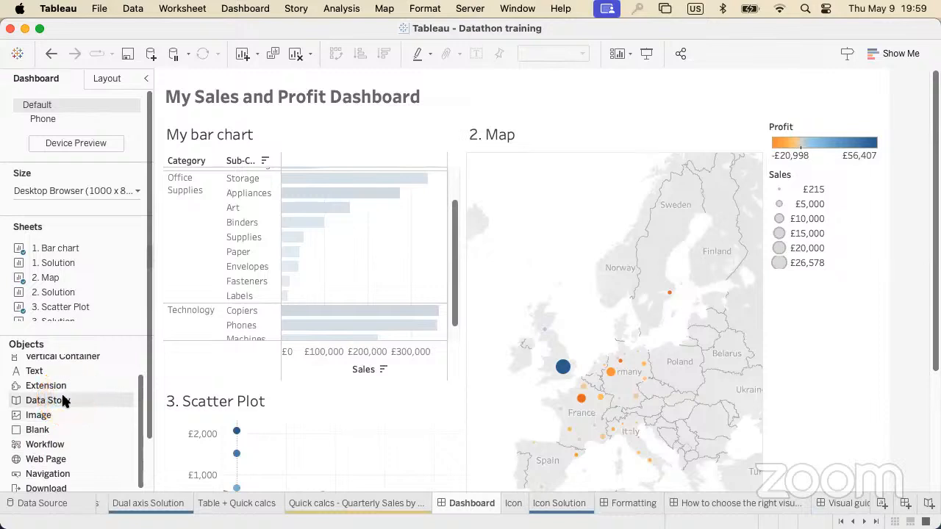
click(62, 400)
click(51, 403)
drag(52, 406, 608, 248)
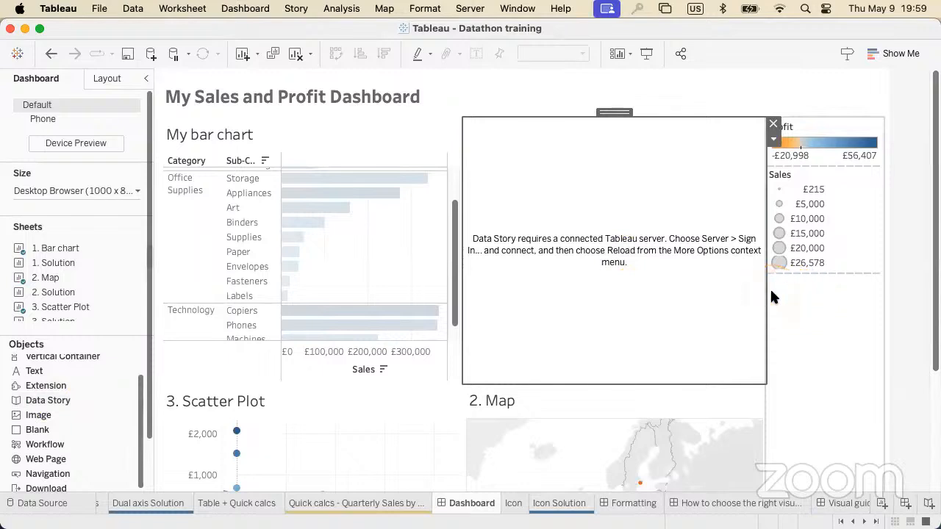
click(138, 404)
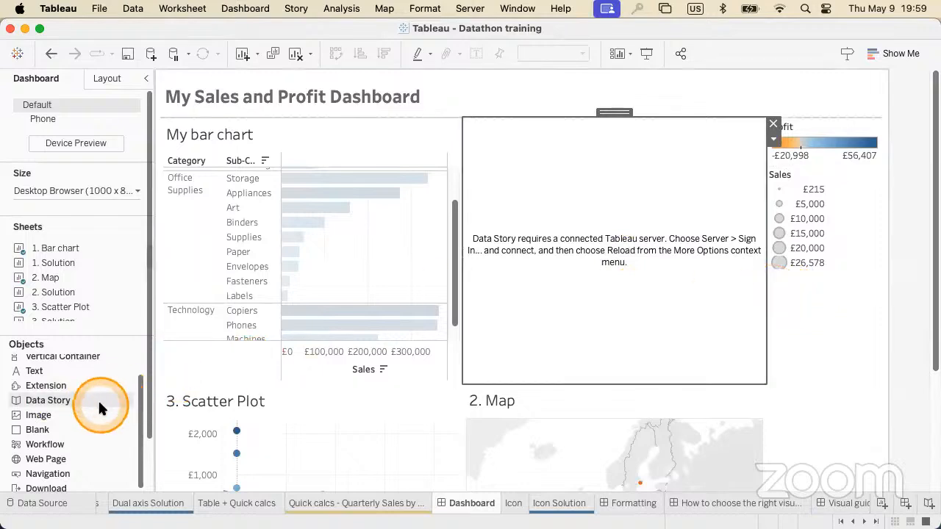
click(189, 367)
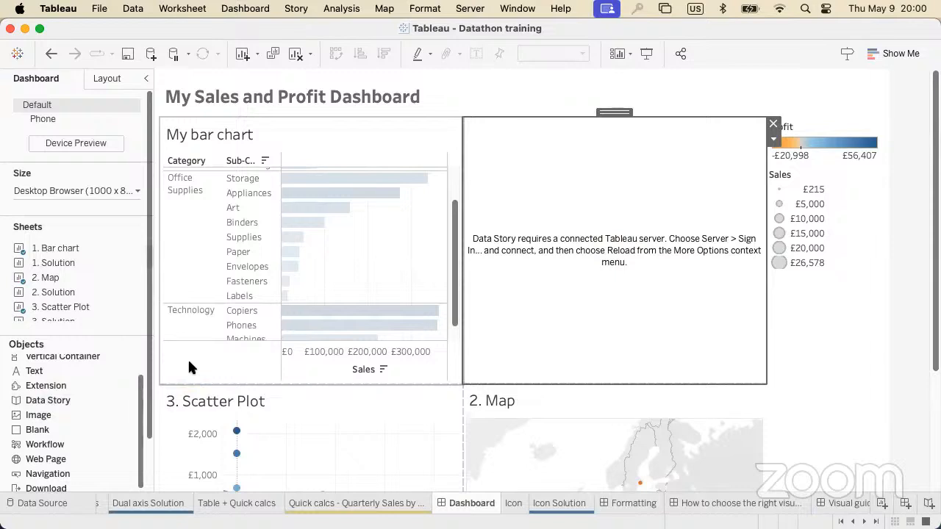
click(773, 124)
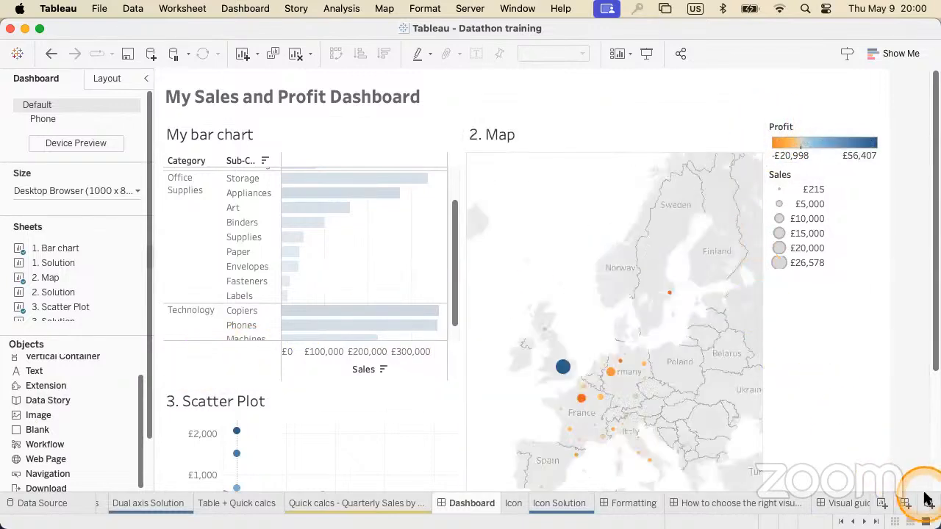
Save the workbook, create a new story, and place the Dashboard in its story point
key(ctrl+s)
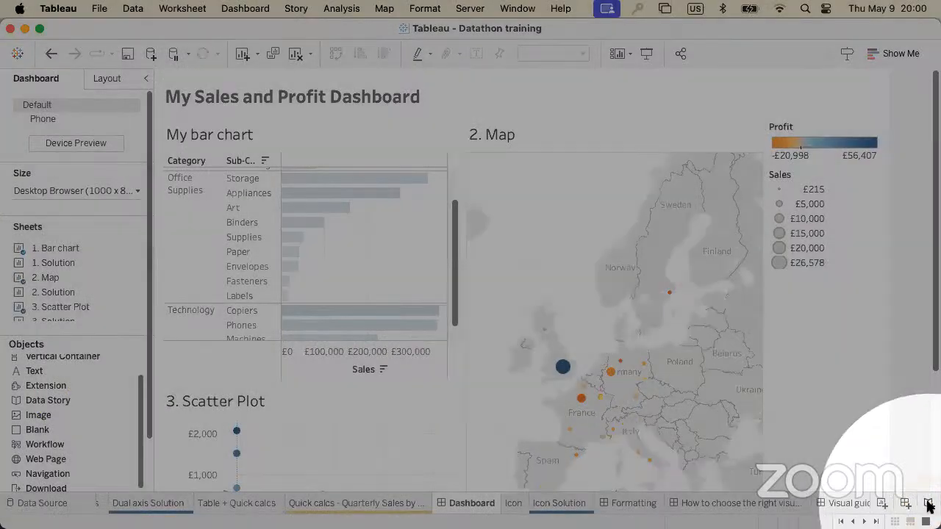
click(917, 504)
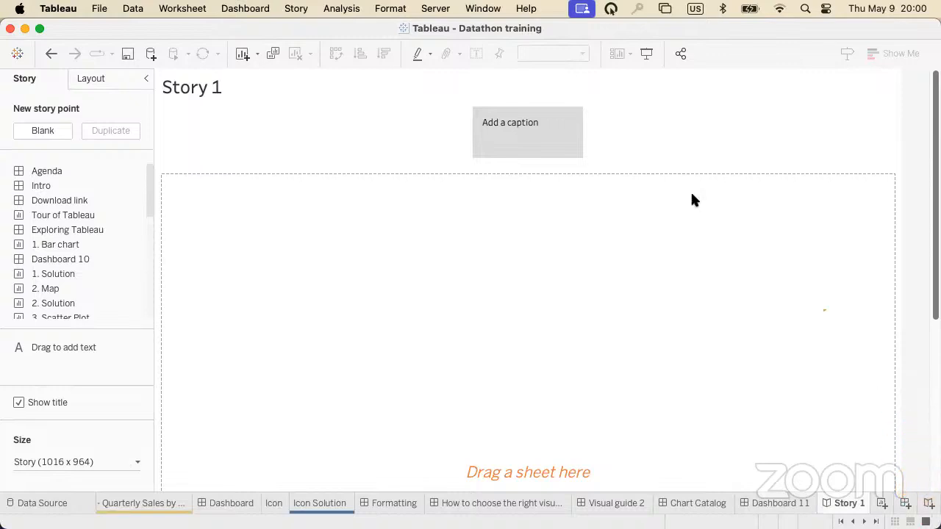
double_click(66, 186)
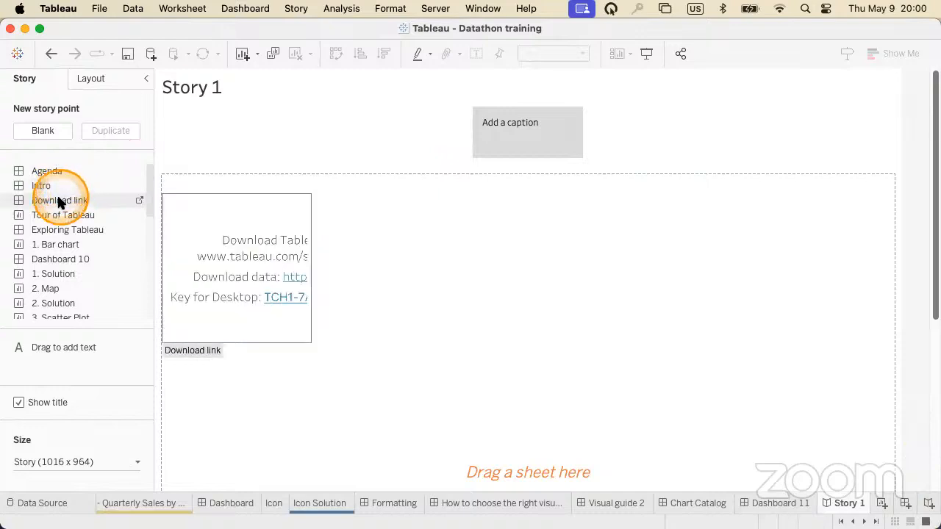
click(76, 271)
scroll(76, 269, down, 5)
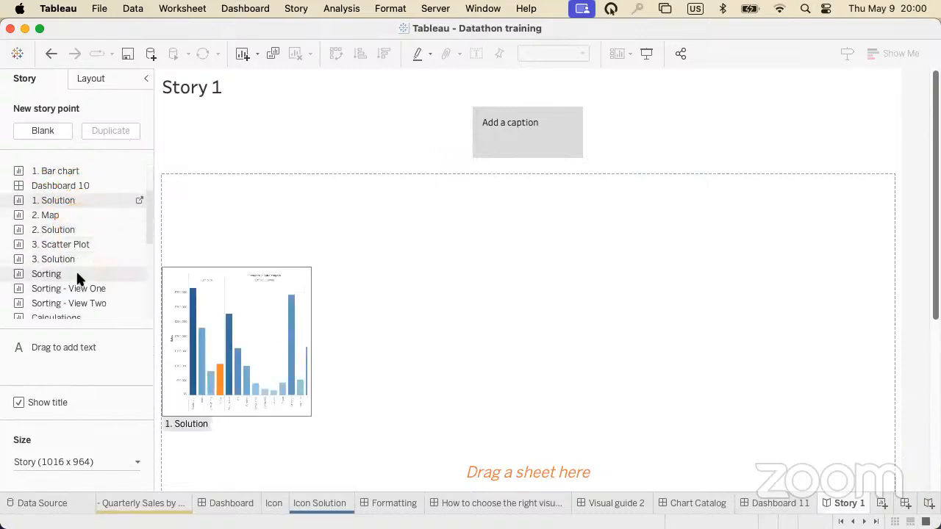
scroll(76, 269, down, 5)
click(71, 254)
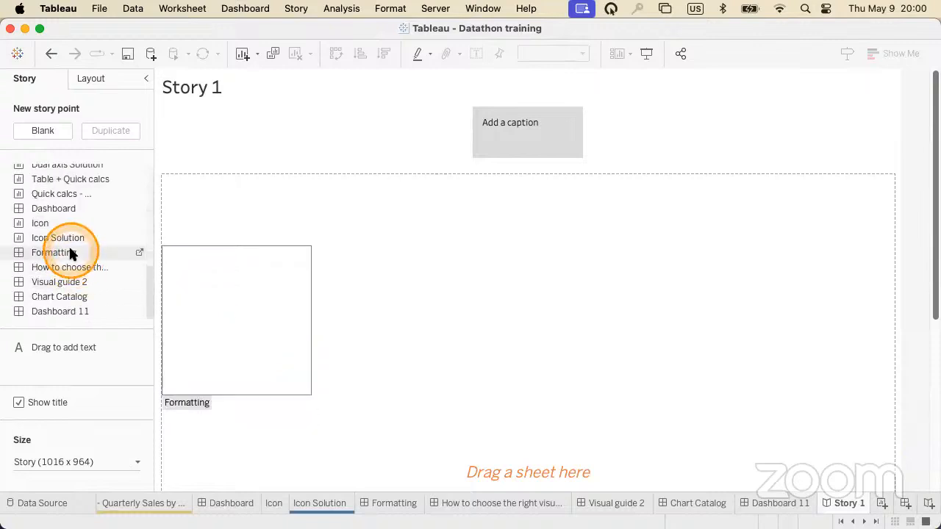
click(63, 223)
click(61, 210)
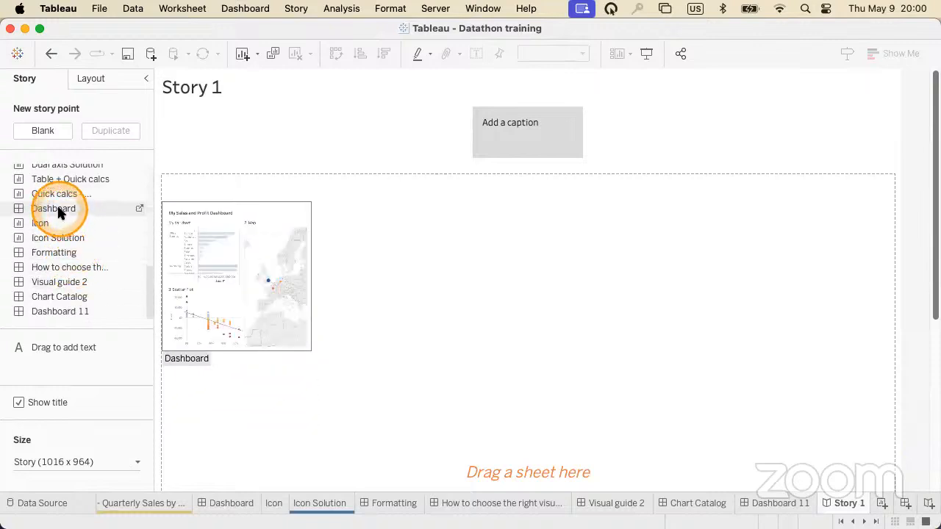
drag(58, 210, 336, 267)
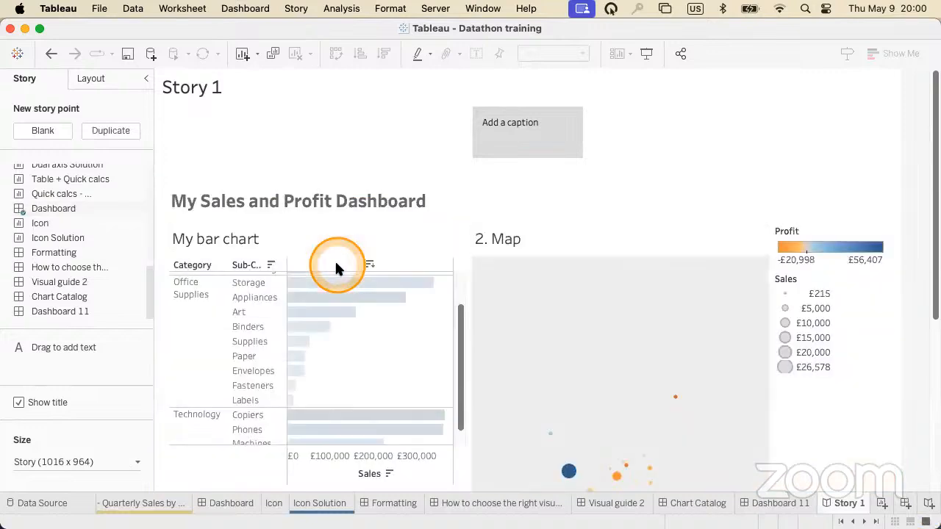
Replace the placeholder caption with 'Tables are heavily discounted'
click(578, 152)
double_click(521, 122)
key(BackSpace)
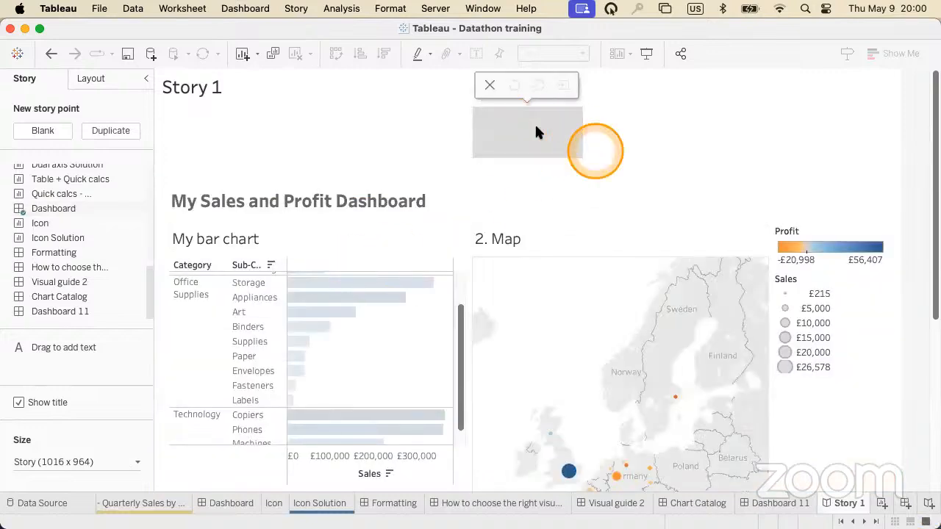
scroll(385, 353, up, 3)
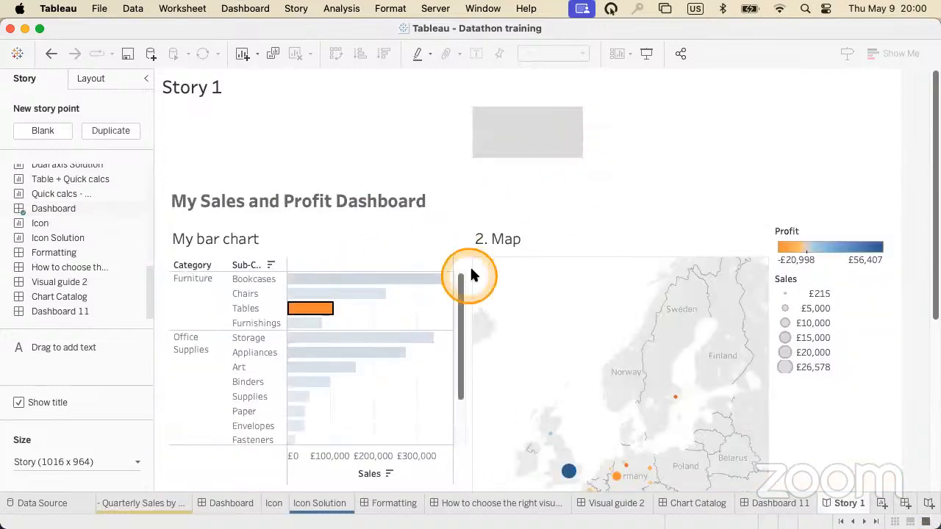
click(544, 125)
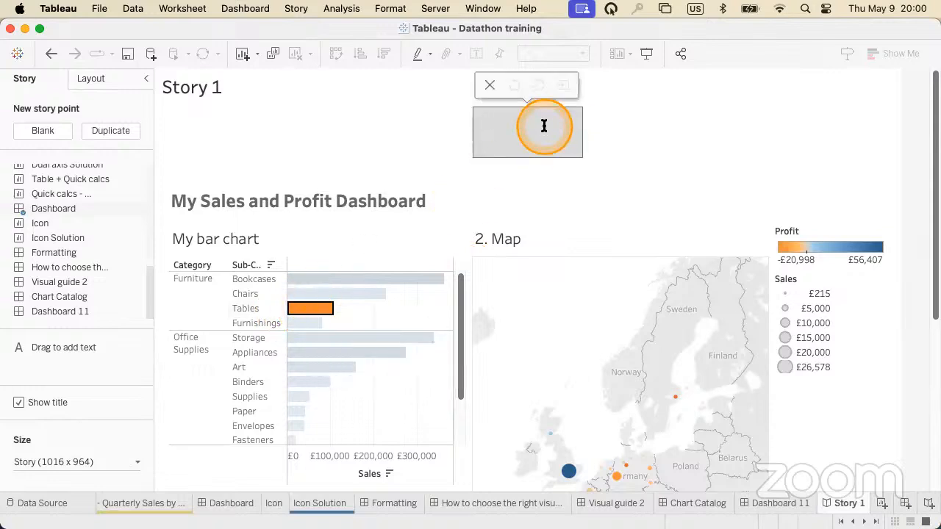
text(Tables are hea)
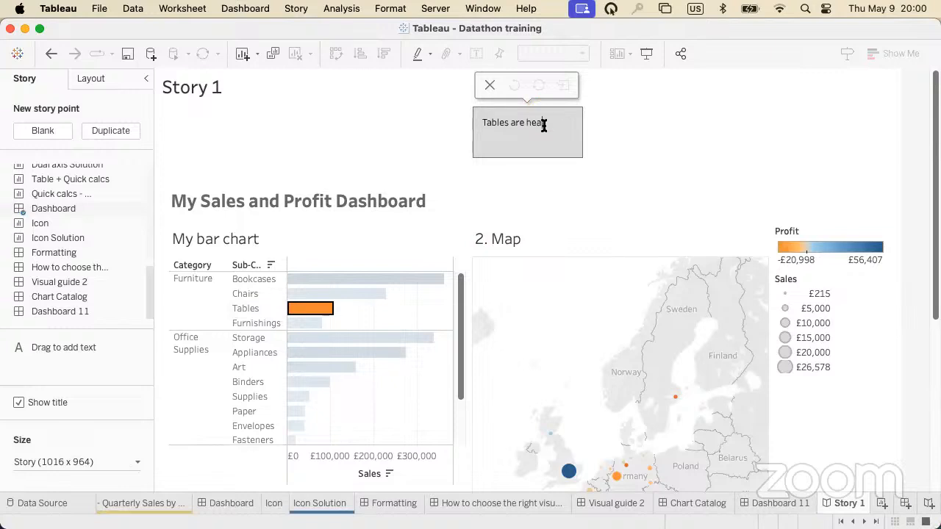
text(vily discounted)
click(695, 139)
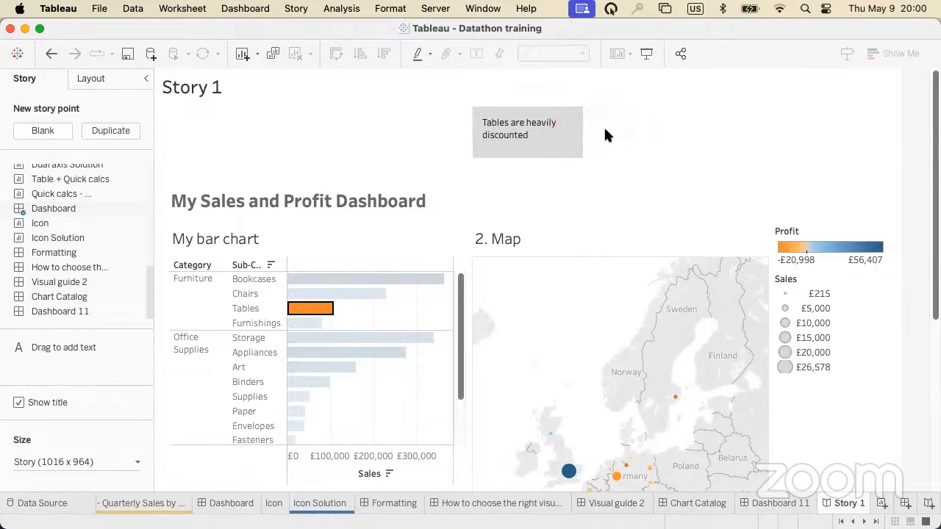
Duplicate the story point and lasso-select the UK locations on the map
click(95, 133)
scroll(401, 329, up, 3)
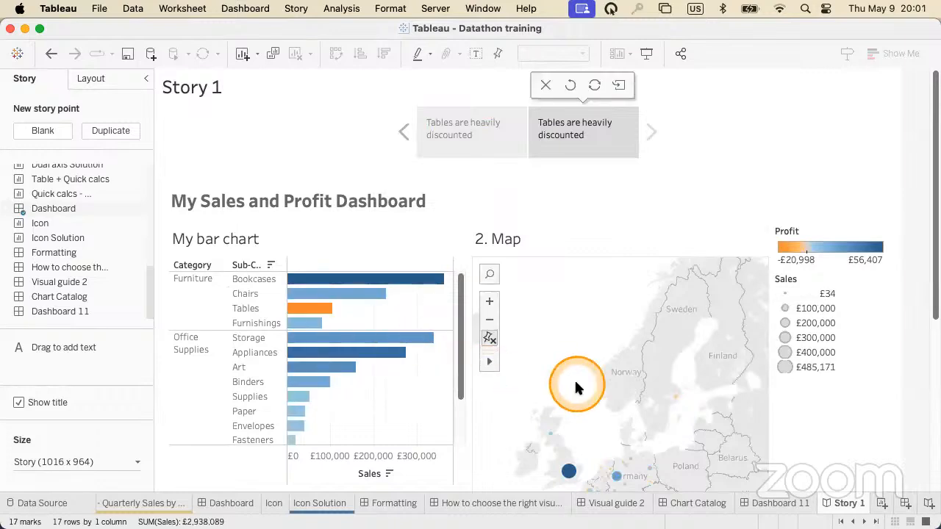
drag(535, 402, 577, 482)
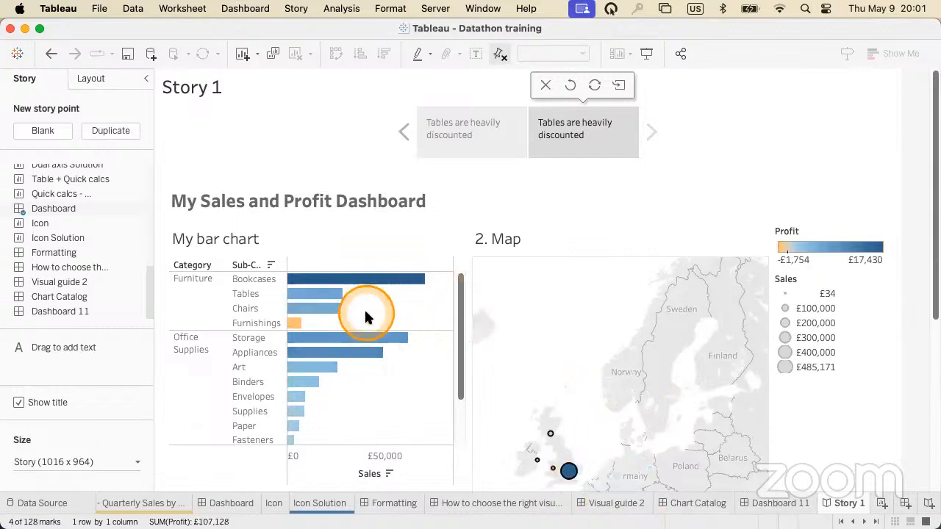
Caption the new story point 'But in the UK the profits for tables look good'
double_click(595, 123)
text(How)
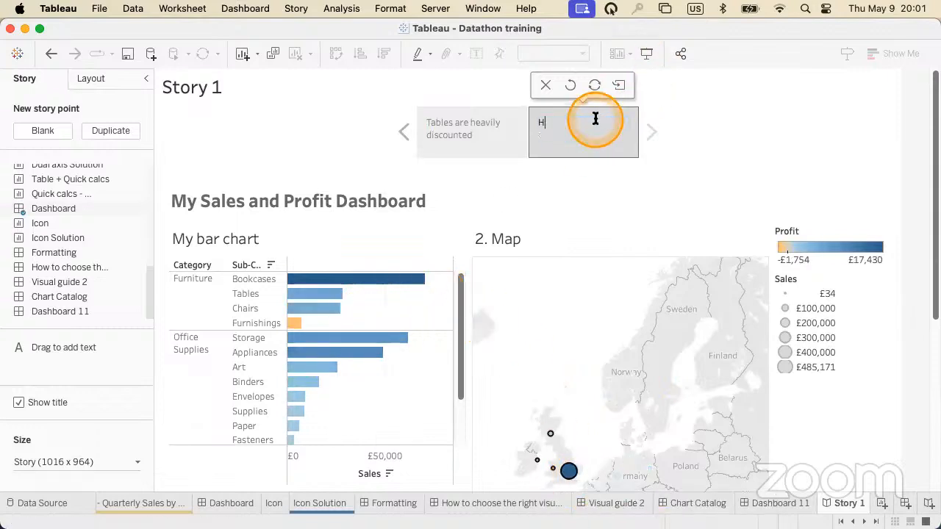
key(BackSpace)
key(BackSpace)
key(BackSpace)
text(B)
text(ut in the UK the pro)
text(fits)
text( for tables )
text(look goot)
click(676, 139)
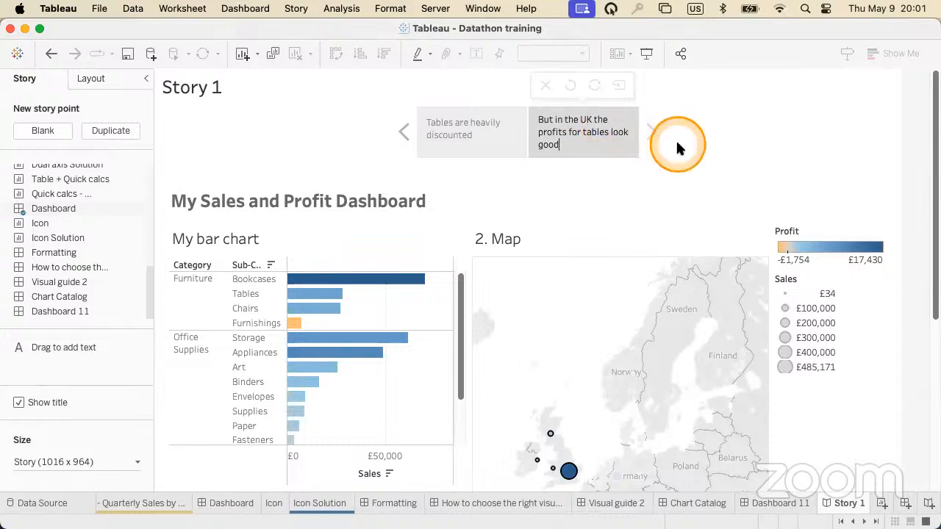
Update the UK story point, compare both points, and open Dashboard 11
click(447, 122)
click(478, 123)
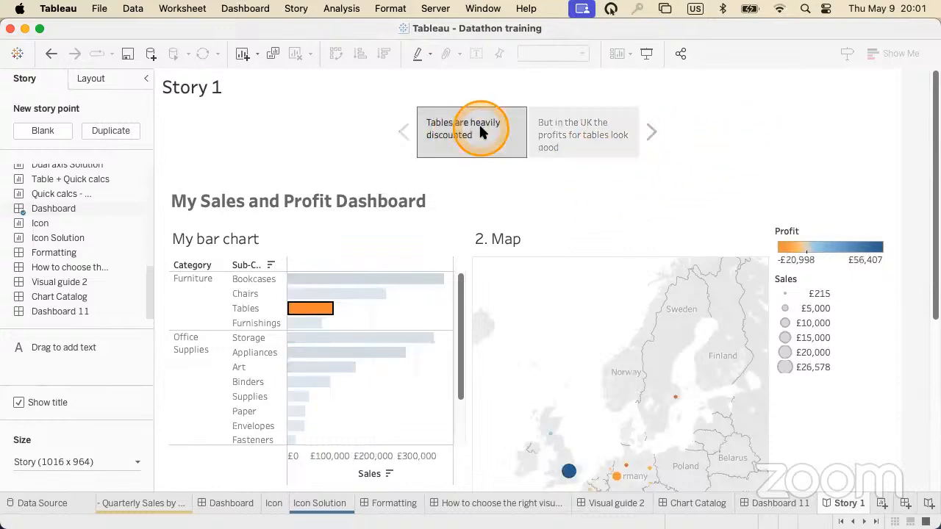
click(567, 136)
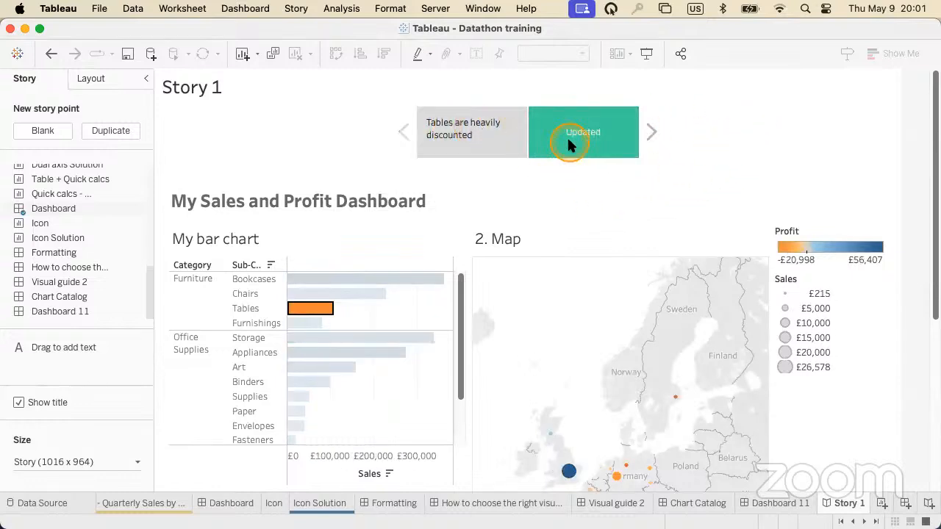
click(452, 142)
click(521, 175)
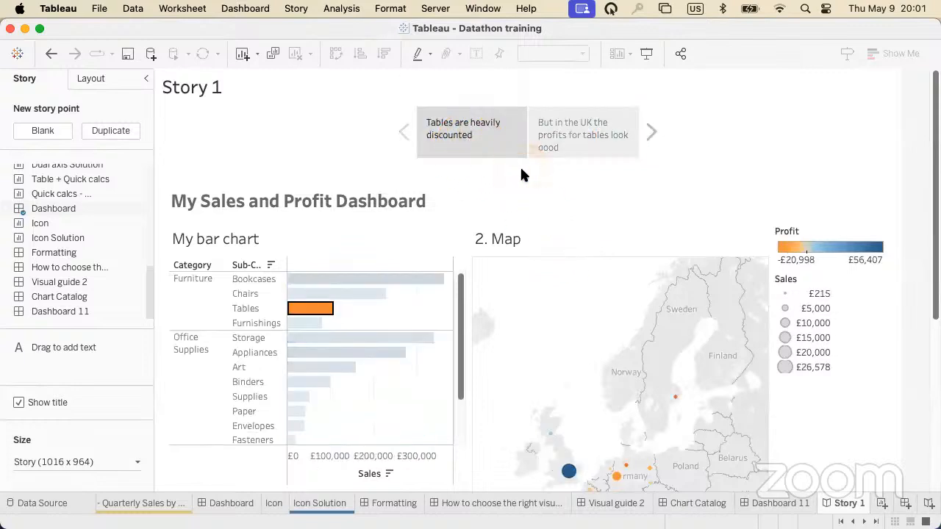
click(567, 135)
click(718, 165)
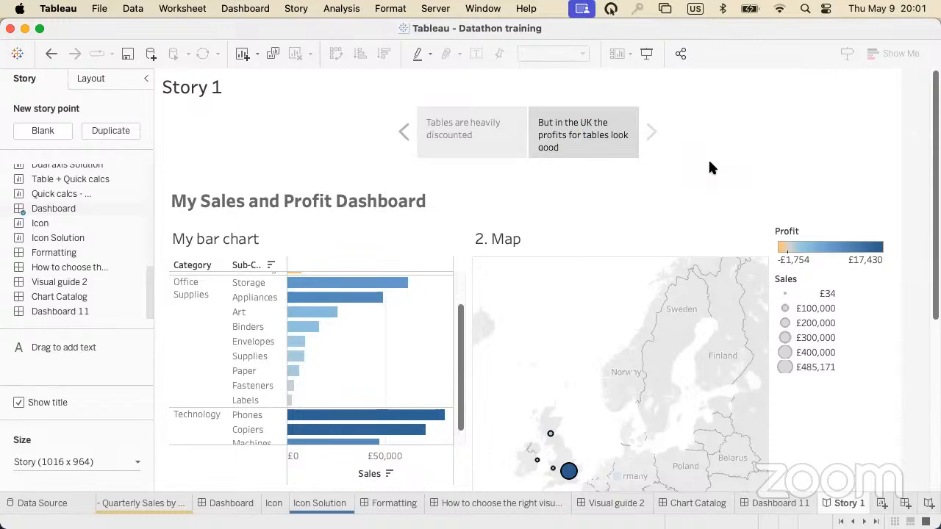
click(768, 504)
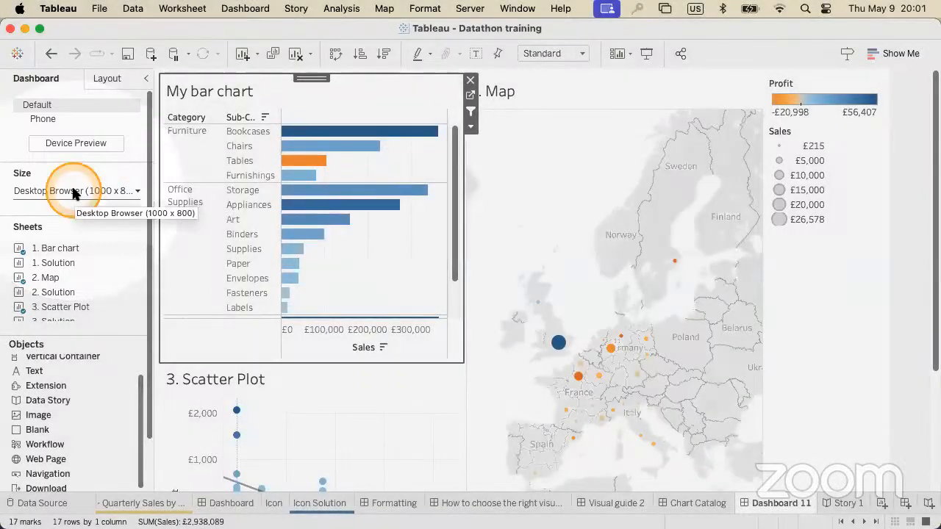
Set Dashboard 11's size mode to Automatic
click(117, 191)
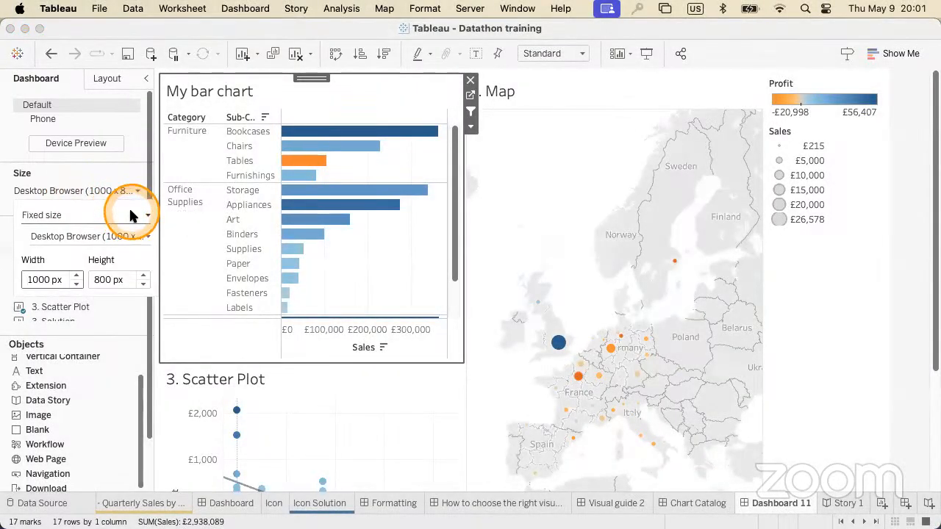
click(129, 211)
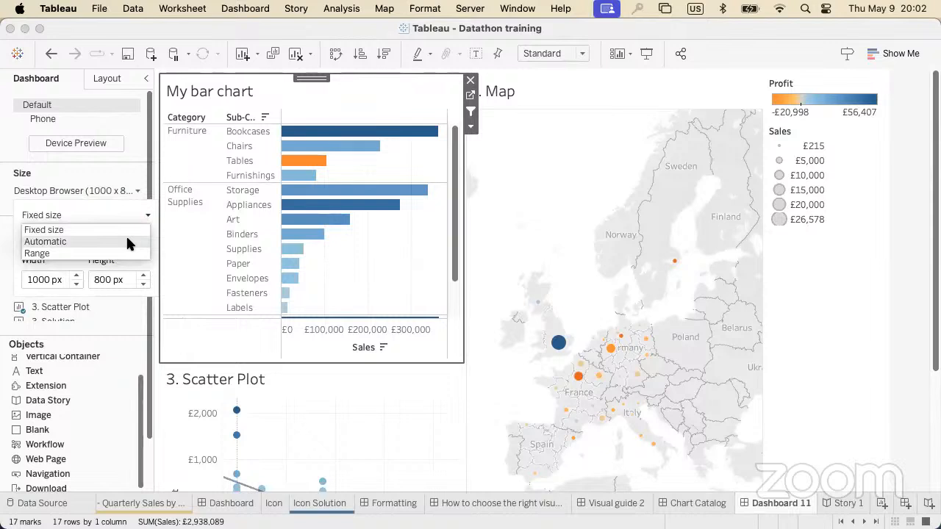
click(127, 240)
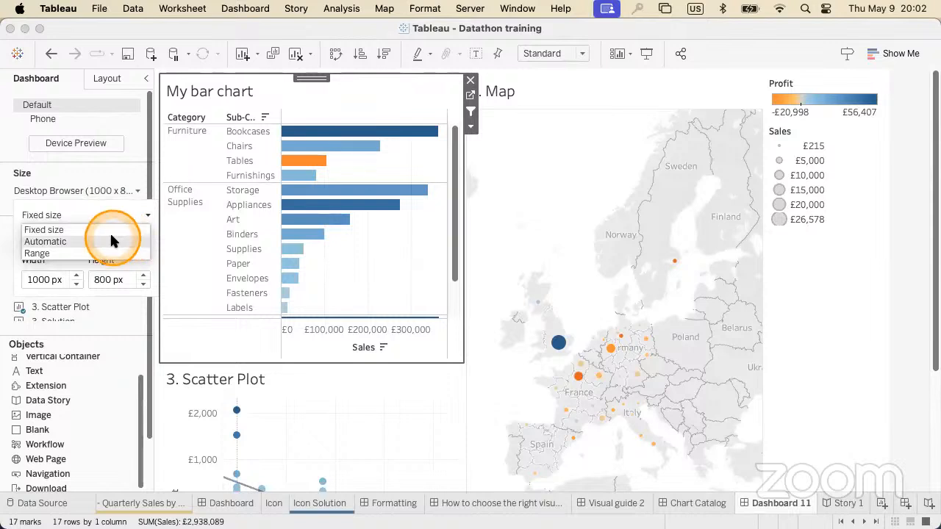
click(108, 241)
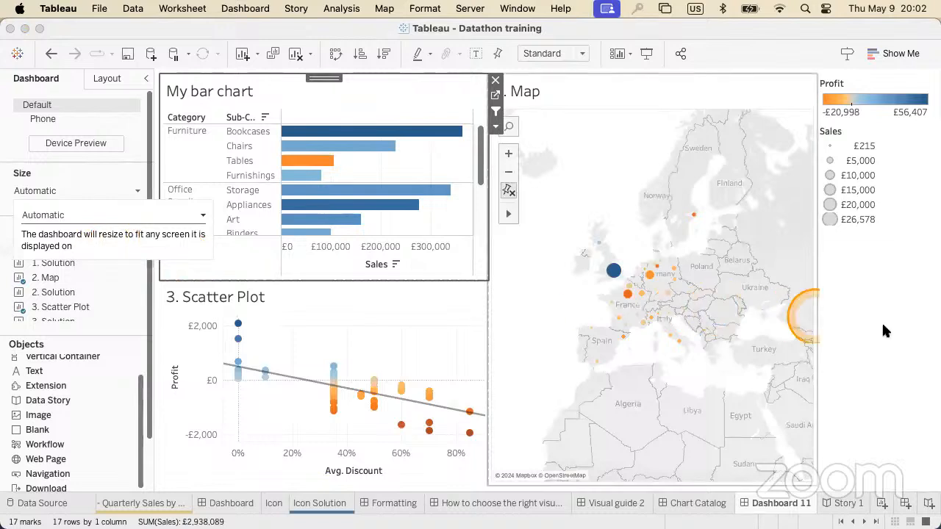
click(893, 327)
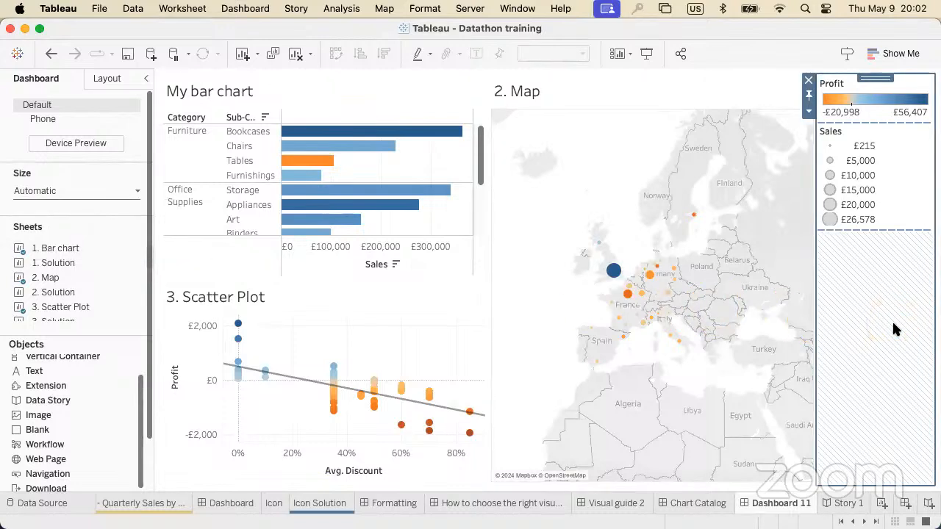
click(677, 328)
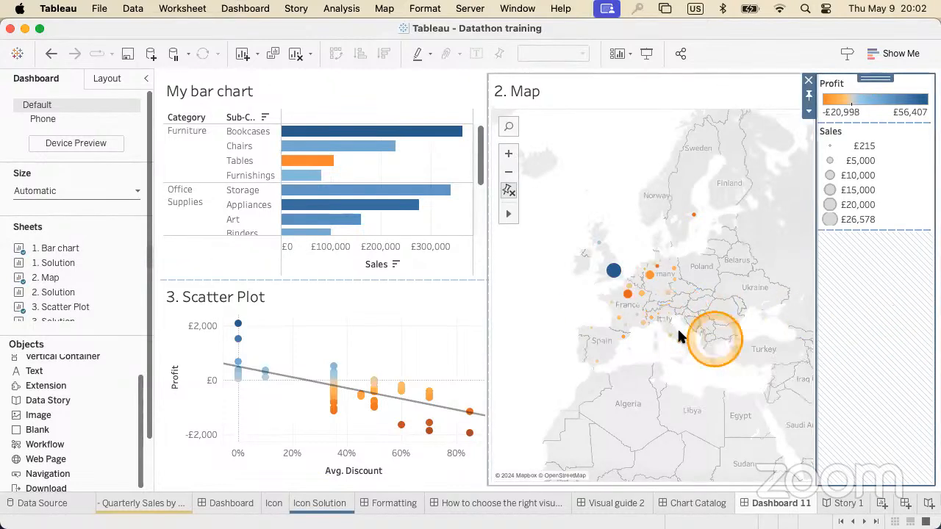
click(302, 281)
Try a fixed Custom size, revert to Automatic, and open the 2. Solution sheet
click(33, 190)
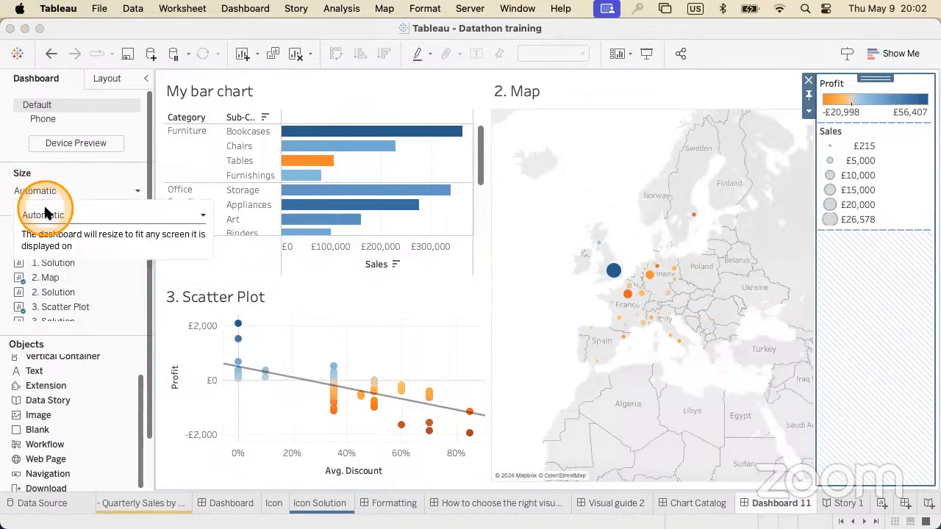
click(48, 214)
click(48, 230)
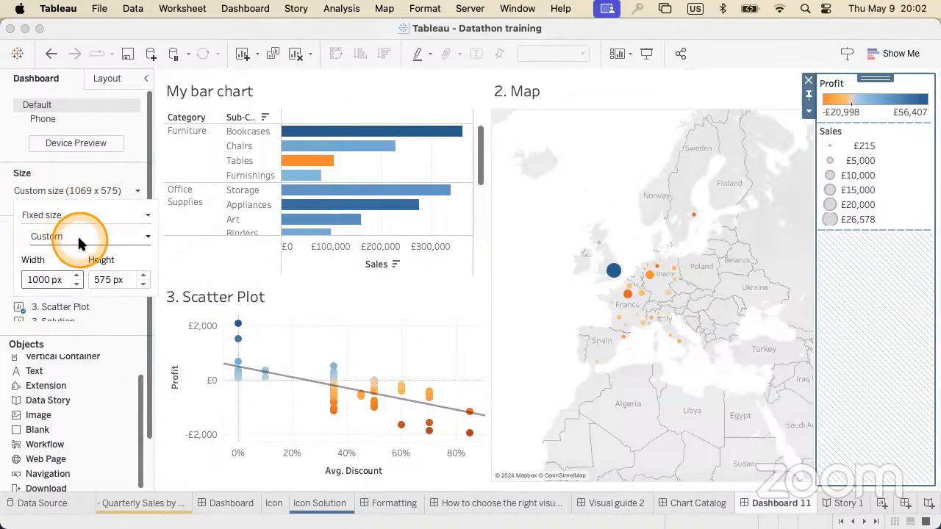
click(79, 236)
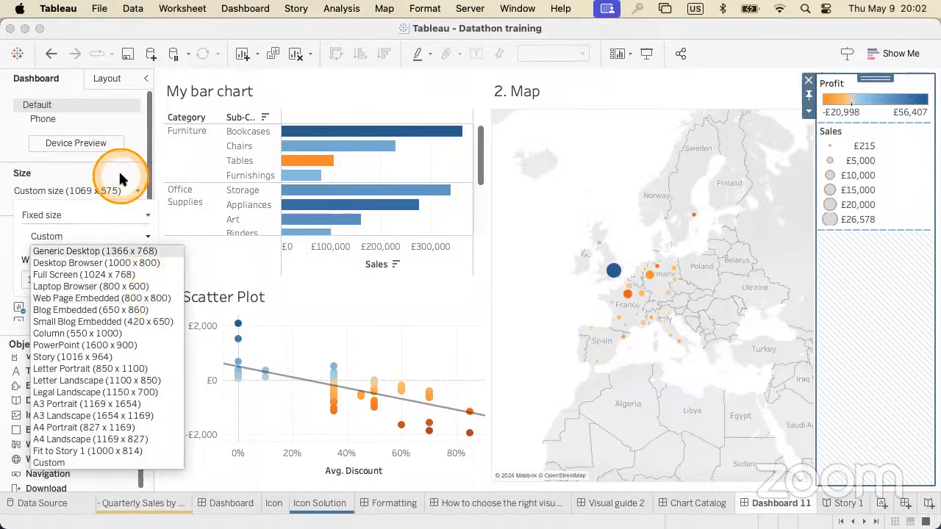
click(109, 192)
click(89, 214)
click(74, 237)
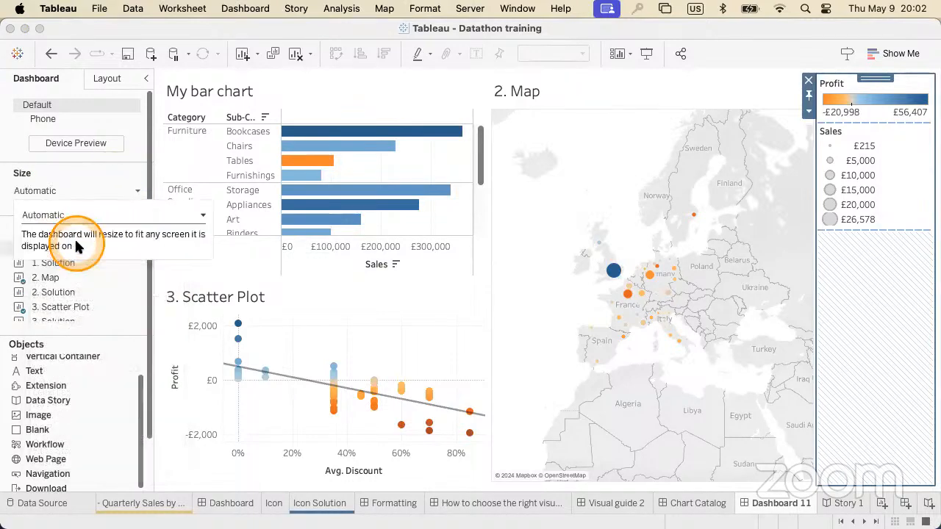
click(211, 327)
click(135, 294)
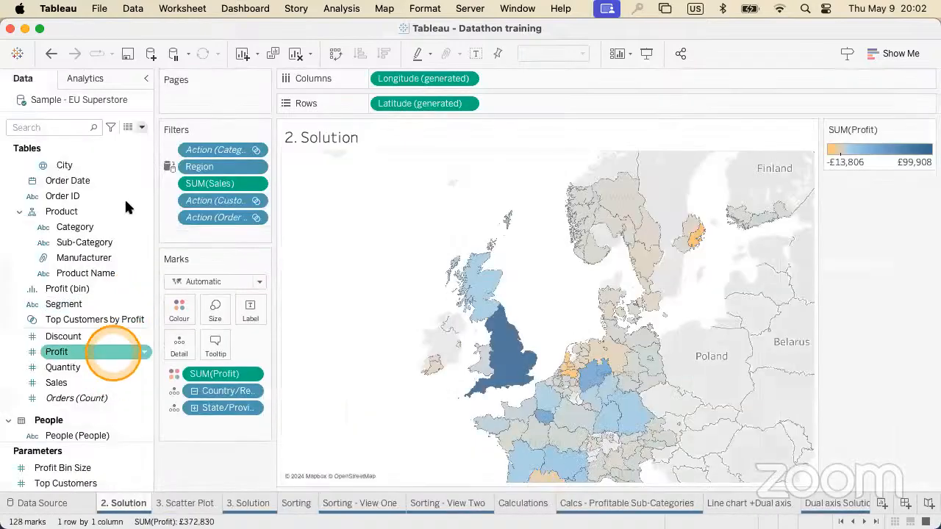
Back on Dashboard 11, search the menus and Help for 'download' to find Export Packaged Workbook
click(52, 53)
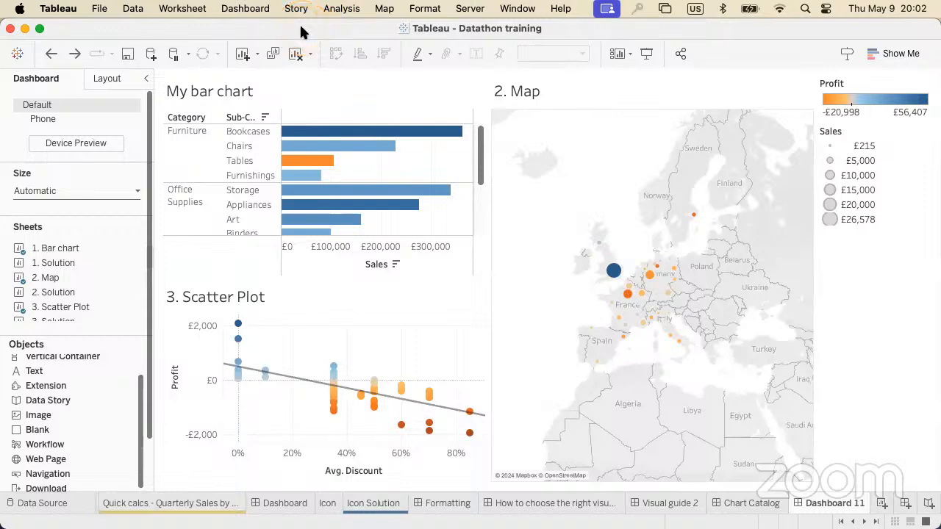
click(253, 10)
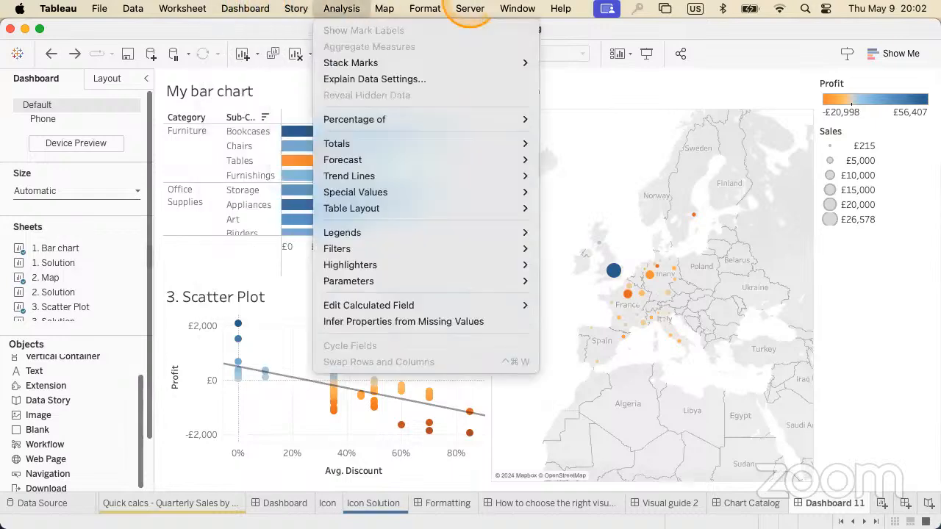
mouse_move(559, 10)
text(down)
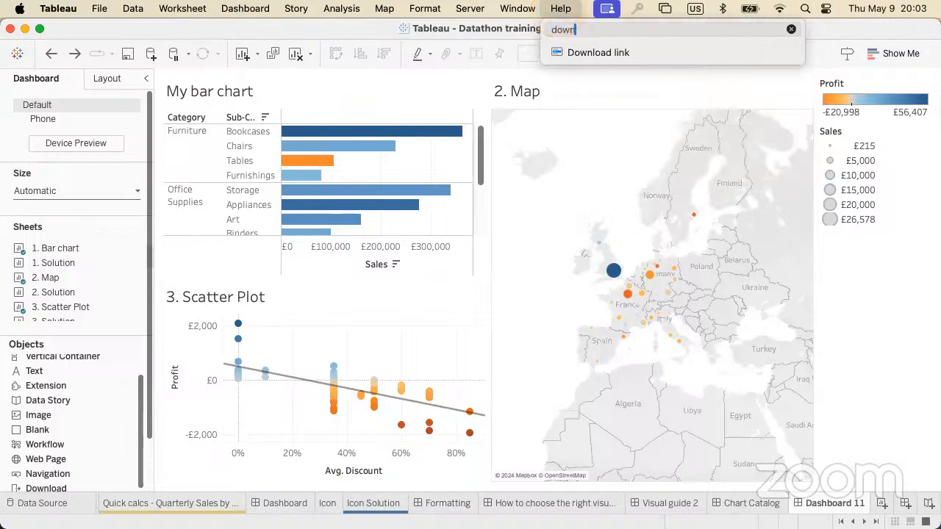
text(load)
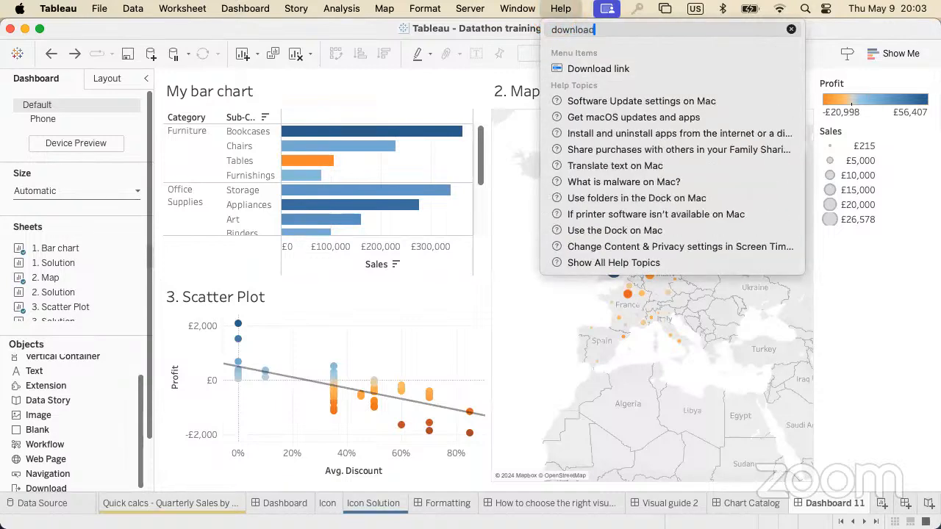
mouse_move(579, 70)
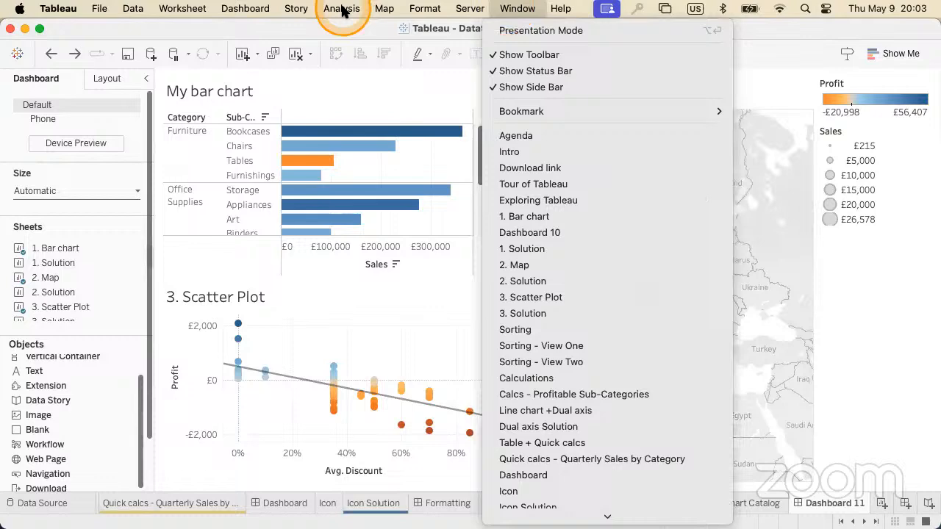
mouse_move(99, 9)
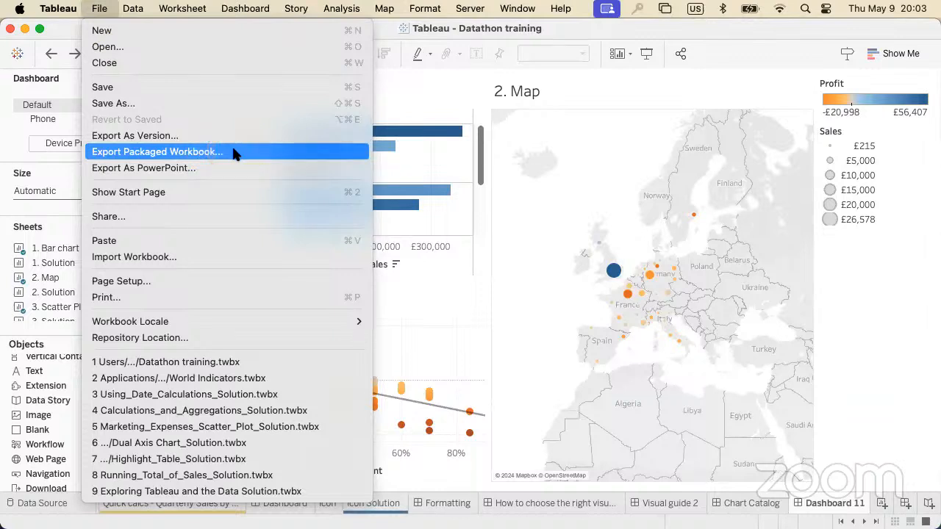
click(234, 153)
click(590, 259)
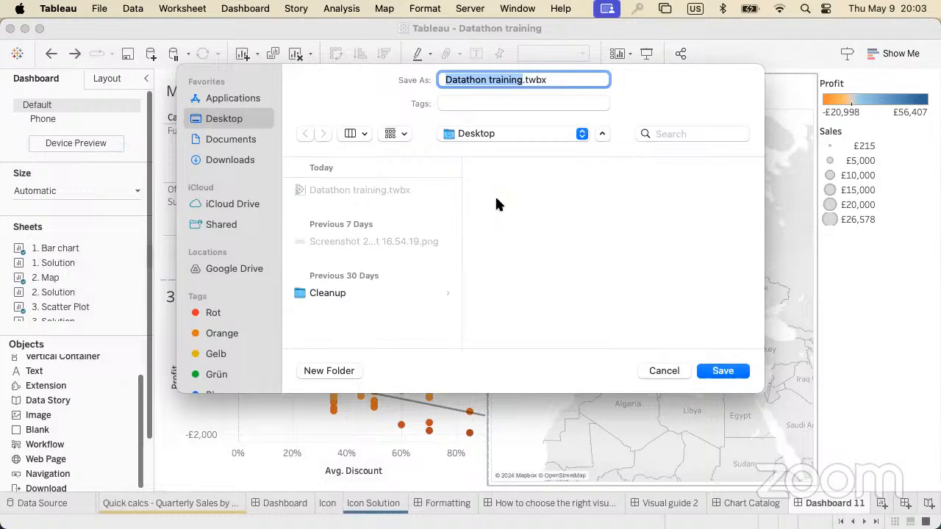
click(664, 369)
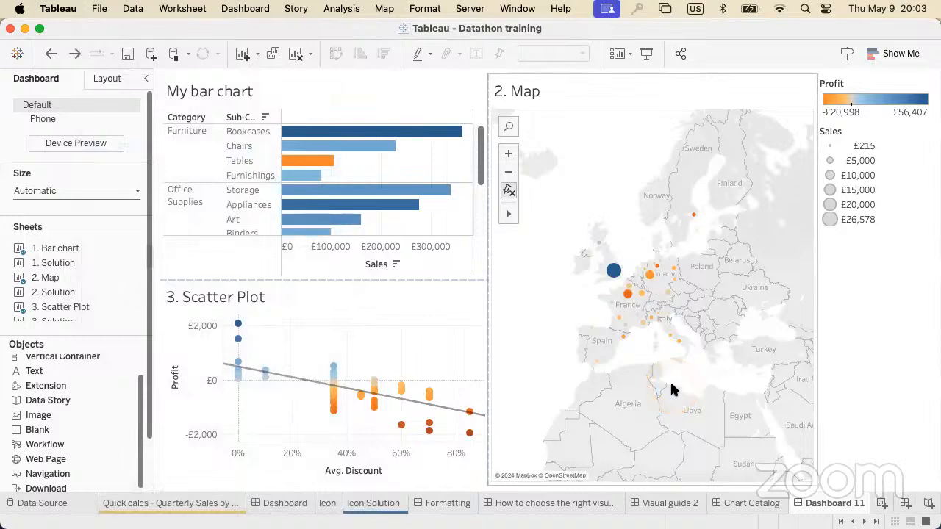
click(471, 9)
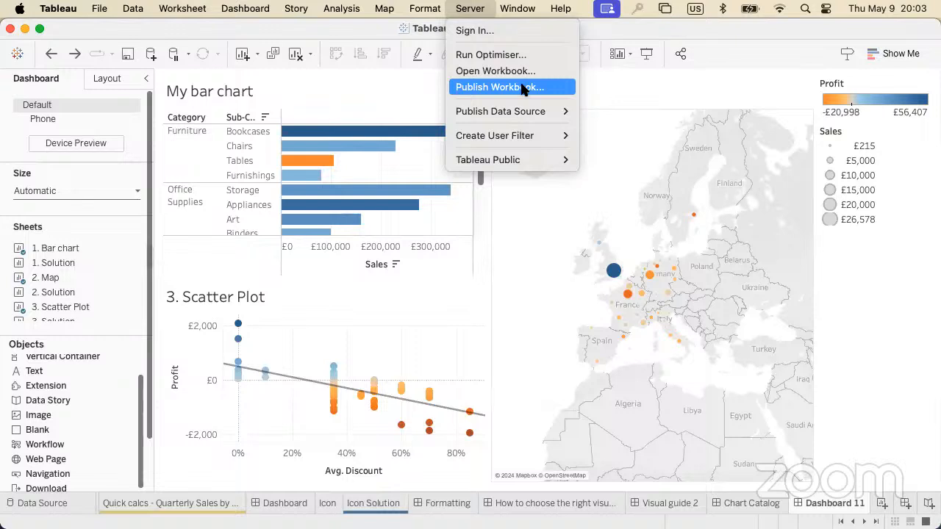
click(176, 22)
click(107, 8)
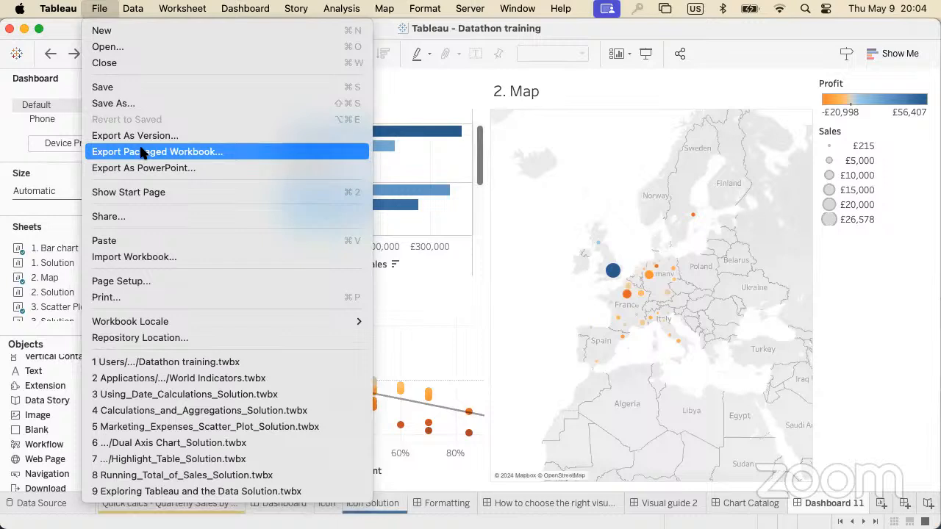
click(511, 147)
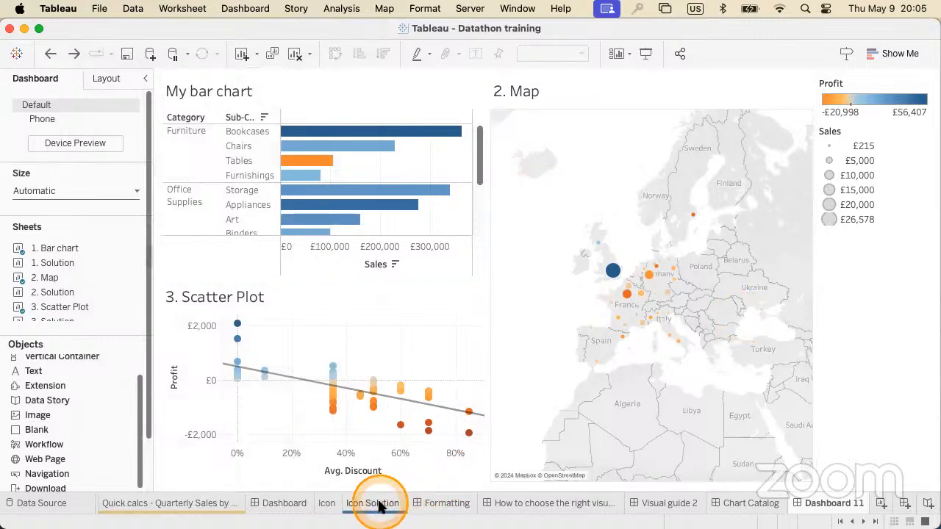
mouse_move(371, 507)
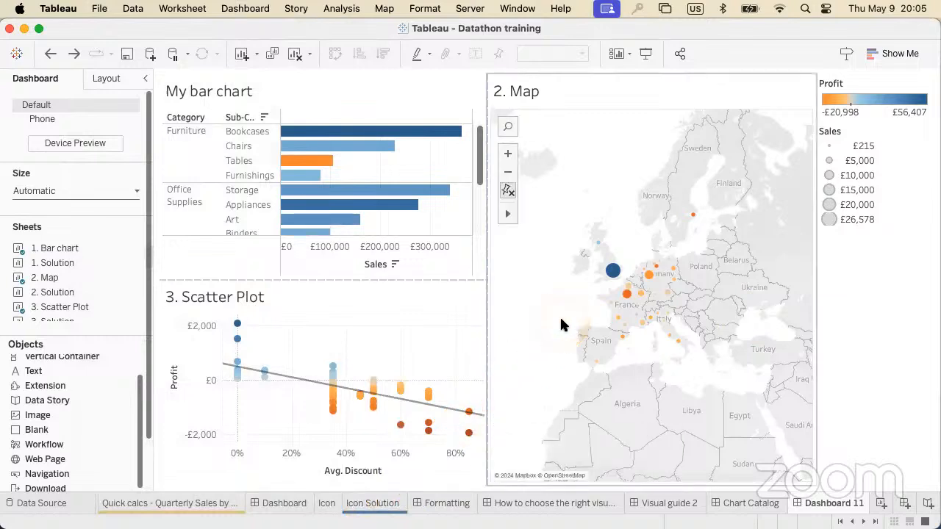
Copy the Icon Solution sheet and switch to the Book5 workbook
right_click(397, 506)
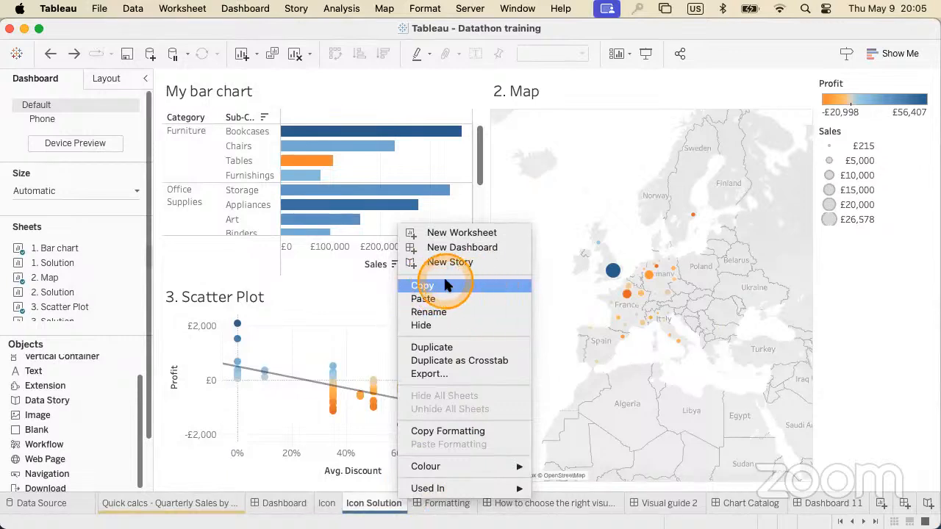
click(444, 285)
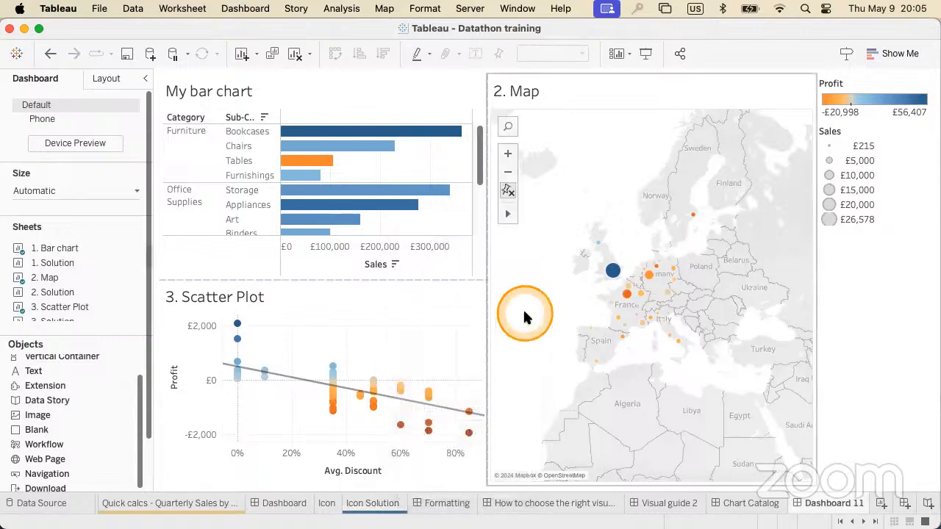
key(ctrl+Up)
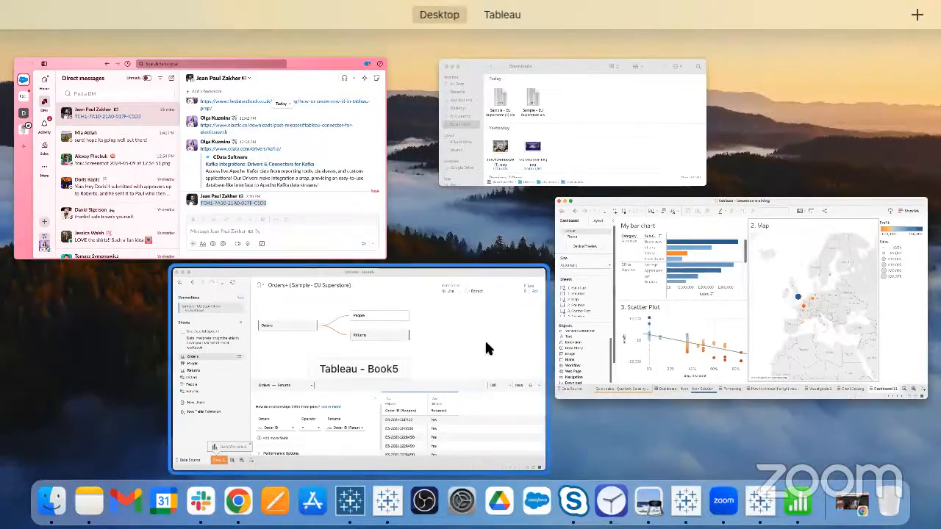
click(485, 342)
Paste the Icon Solution sheet into Book5, then return to the Datathon training workbook
click(118, 504)
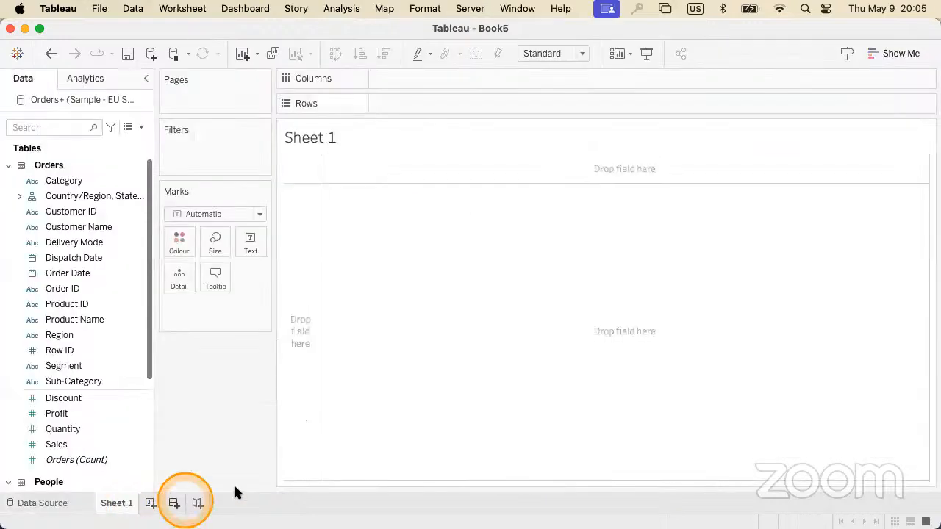
right_click(226, 508)
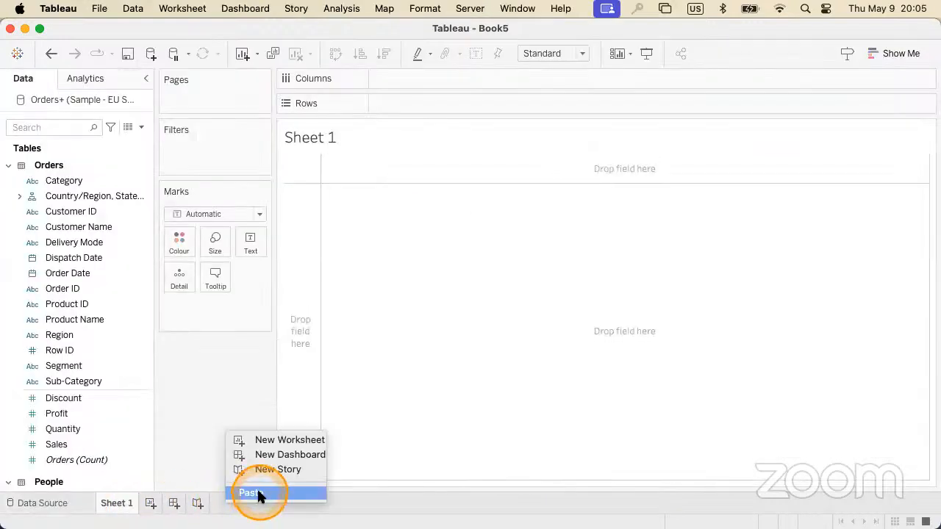
click(258, 494)
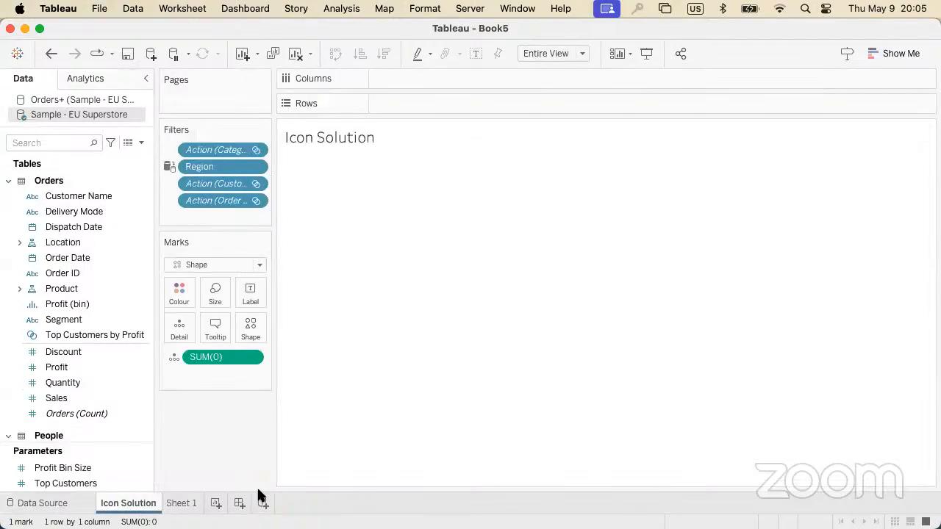
click(380, 412)
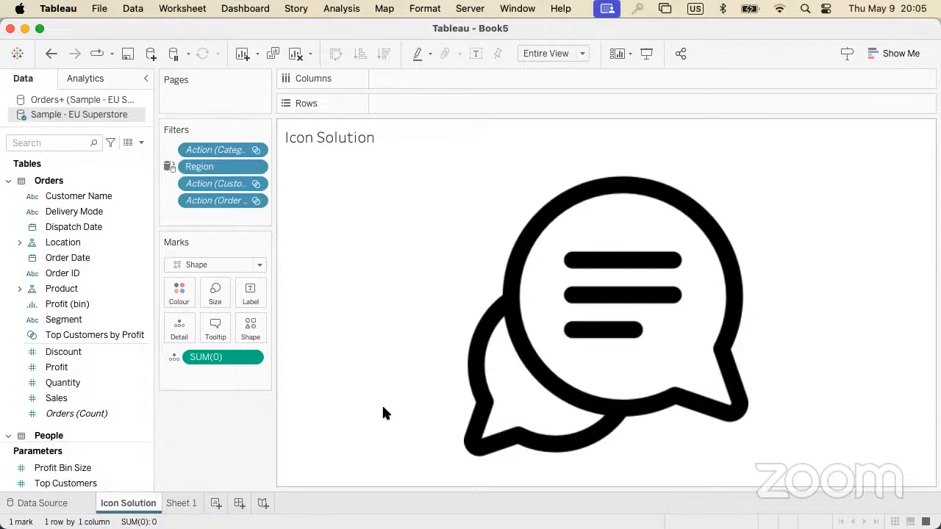
key(ctrl+Up)
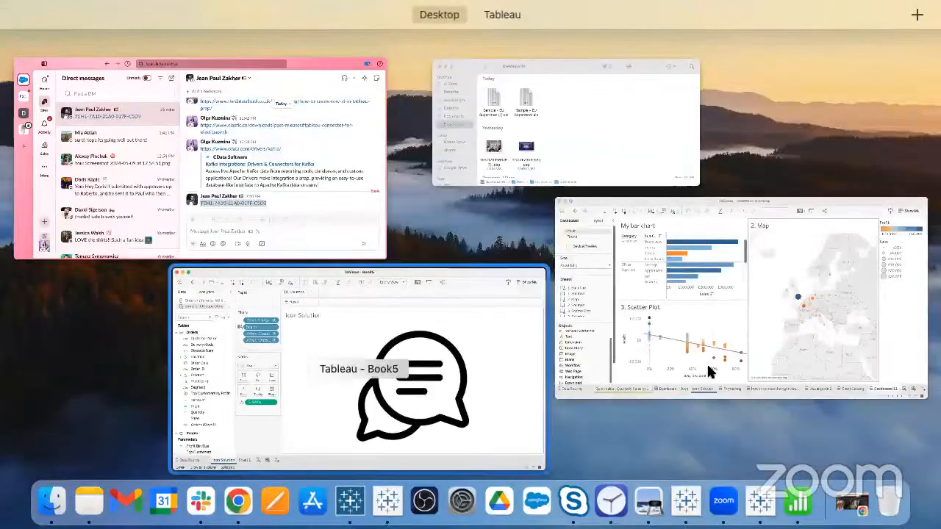
click(713, 360)
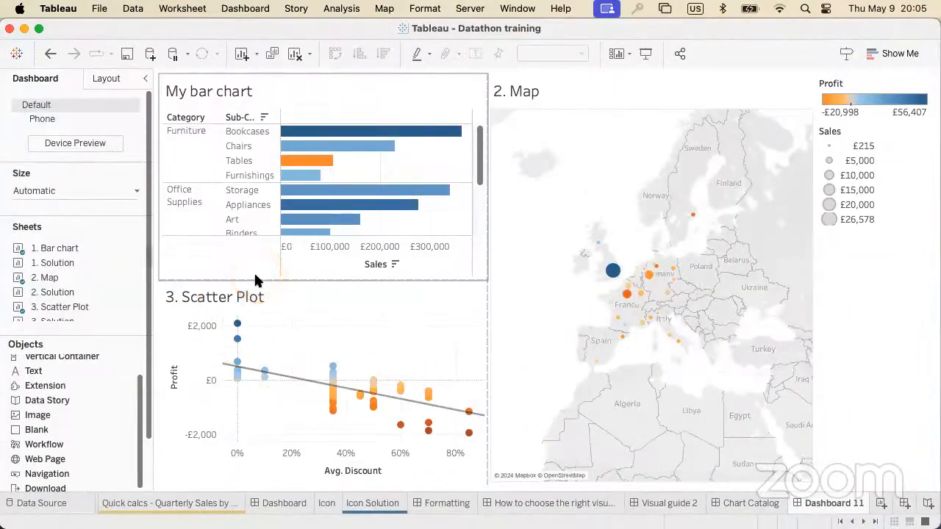
Open the 'How to choose the right visu…' dashboard and enter Presentation Mode
click(863, 520)
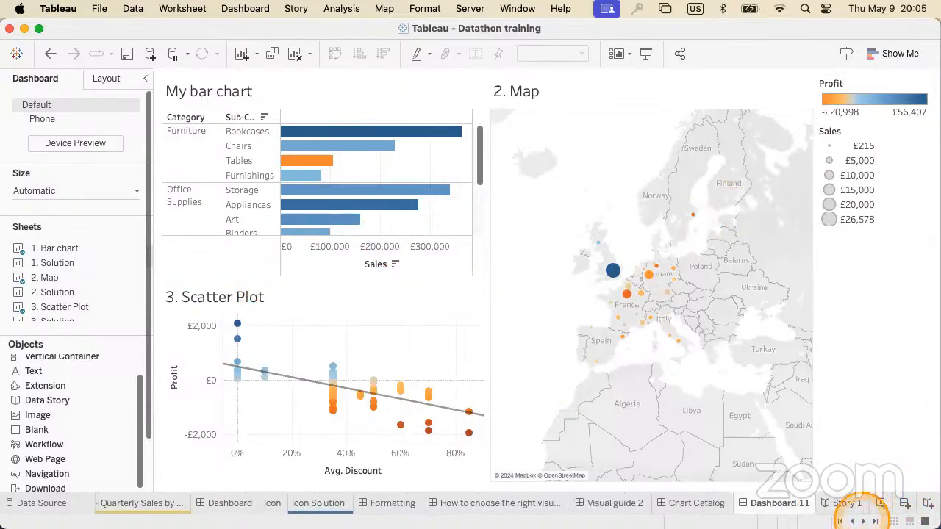
click(494, 508)
mouse_move(495, 510)
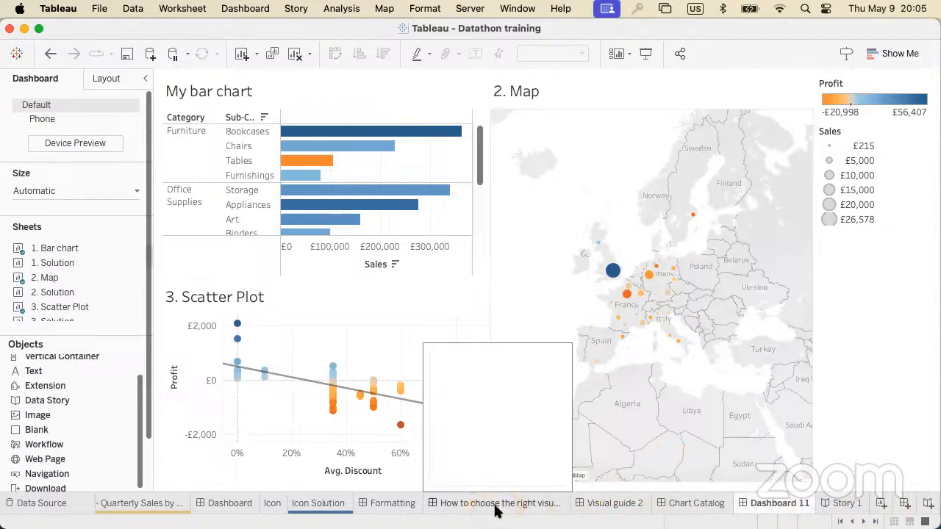
click(489, 505)
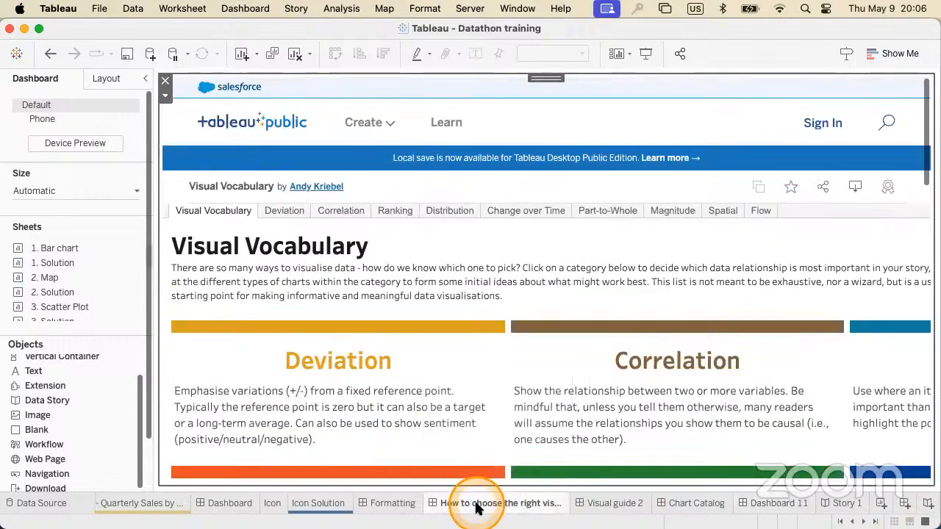
click(647, 53)
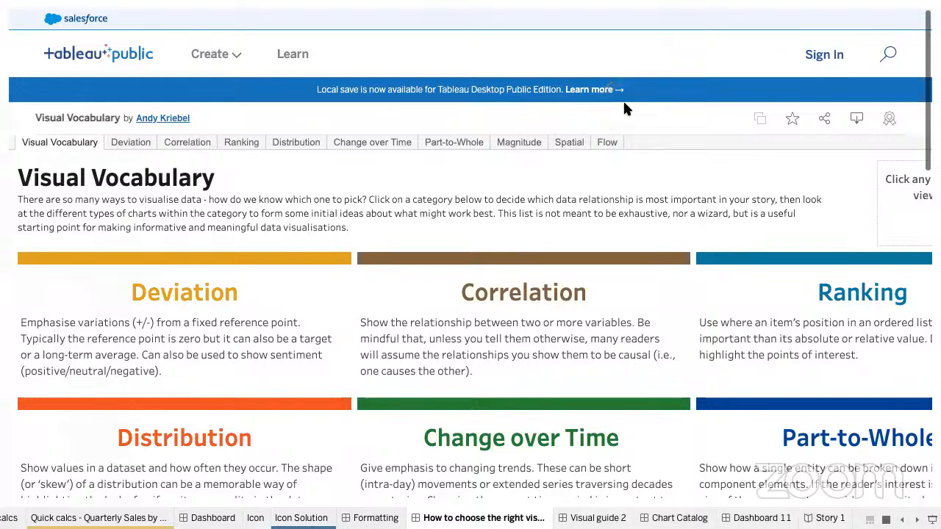
Scroll the Visual Vocabulary page and open its Deviation section
click(340, 213)
click(325, 206)
scroll(324, 205, down, 1)
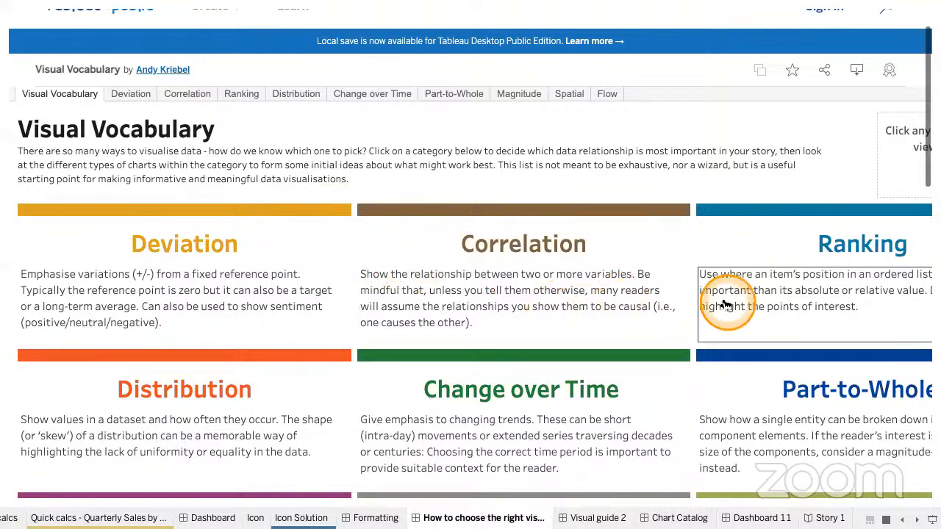
scroll(726, 305, down, 1)
scroll(726, 305, down, 2)
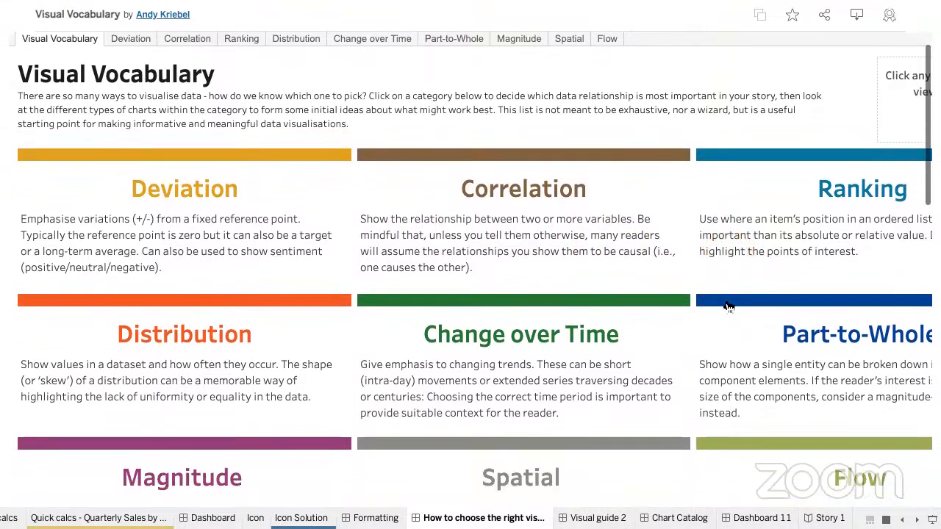
scroll(863, 363, down, 3)
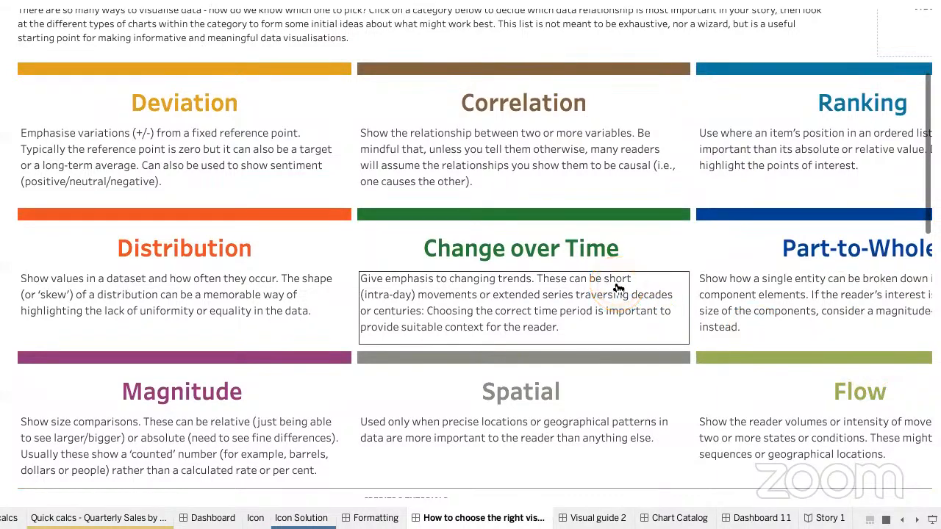
scroll(618, 288, up, 7)
click(146, 144)
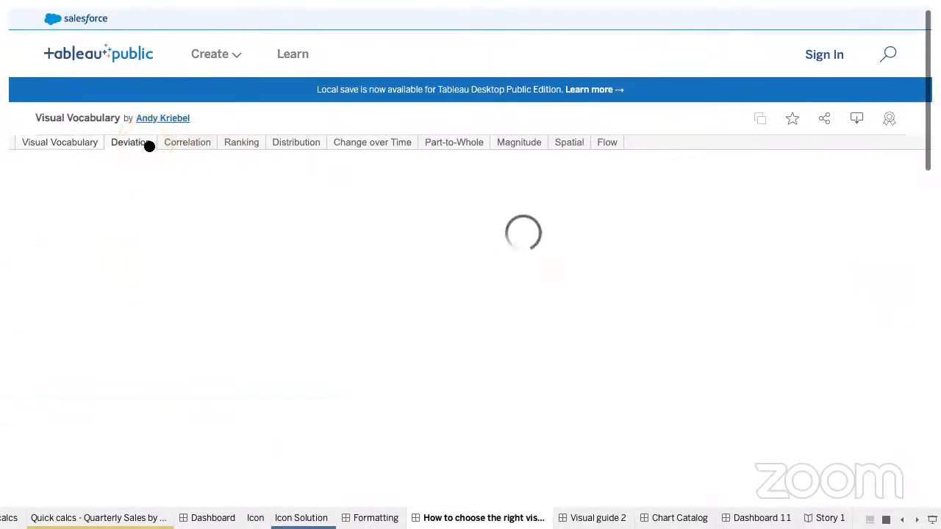
click(223, 193)
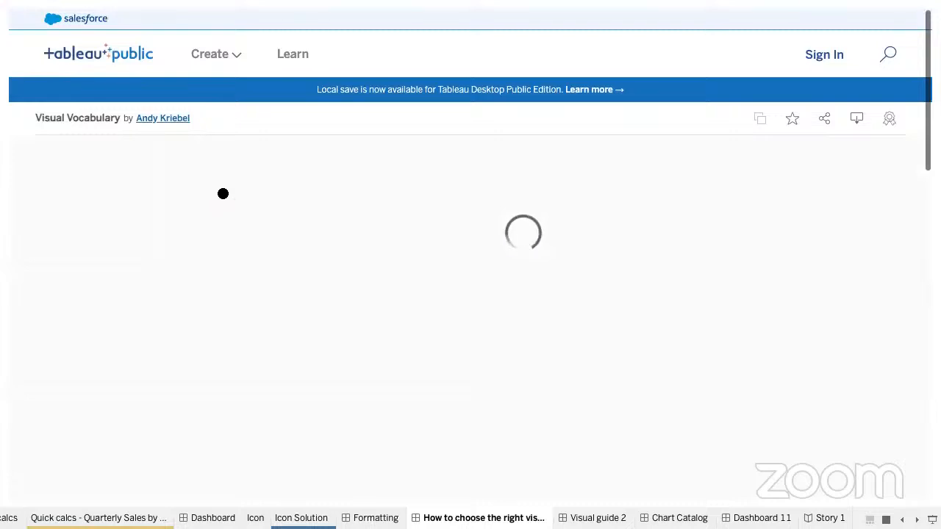
click(170, 150)
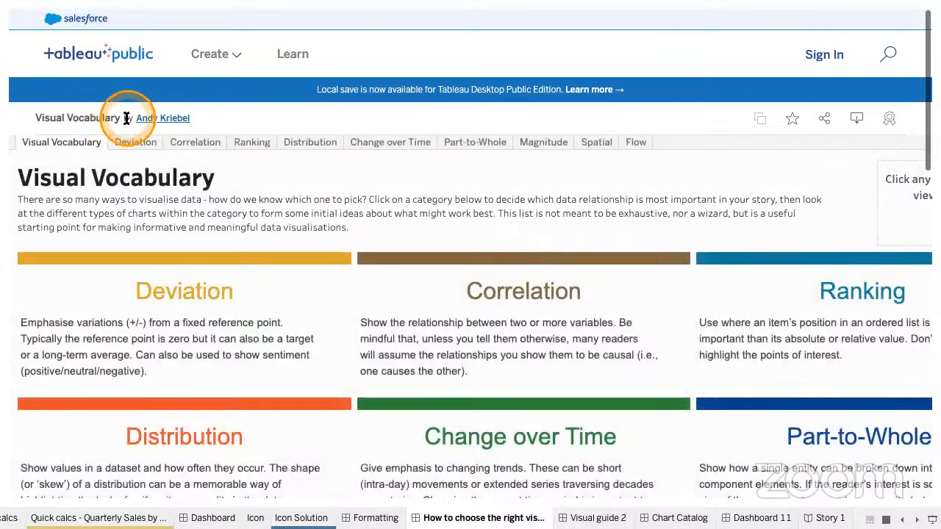
click(134, 142)
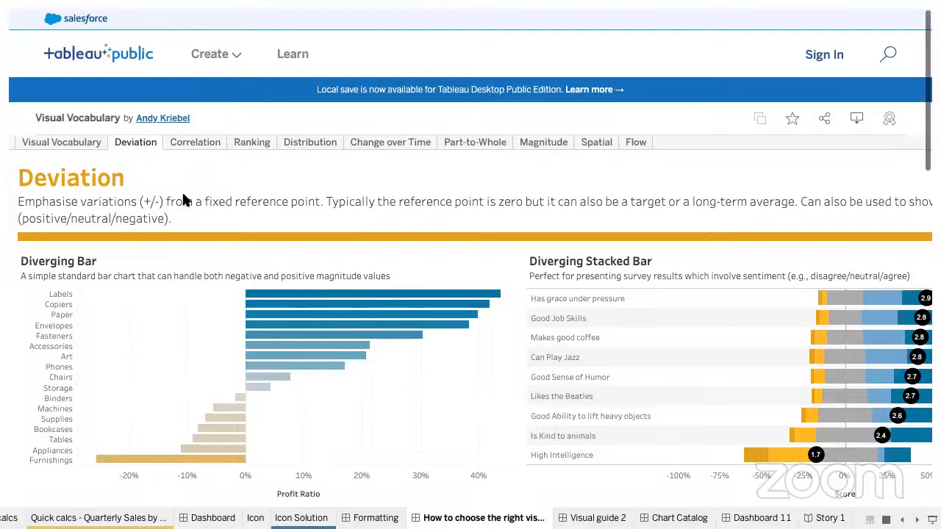
scroll(183, 196, down, 2)
scroll(184, 200, down, 2)
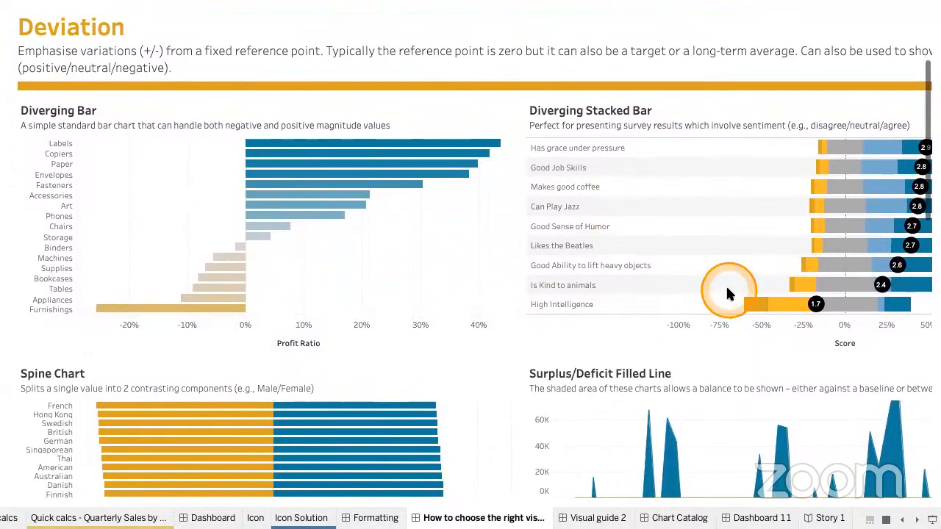
scroll(726, 287, down, 4)
scroll(726, 294, down, 1)
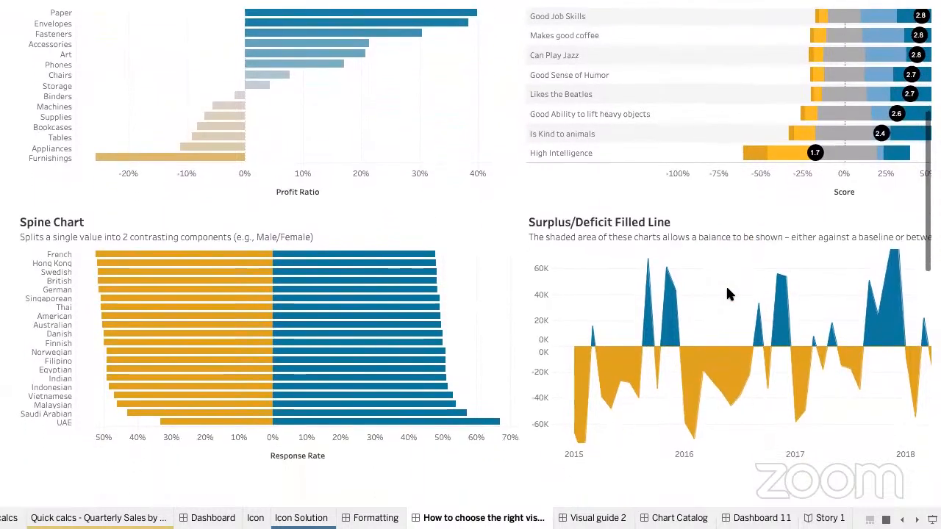
scroll(518, 316, up, 7)
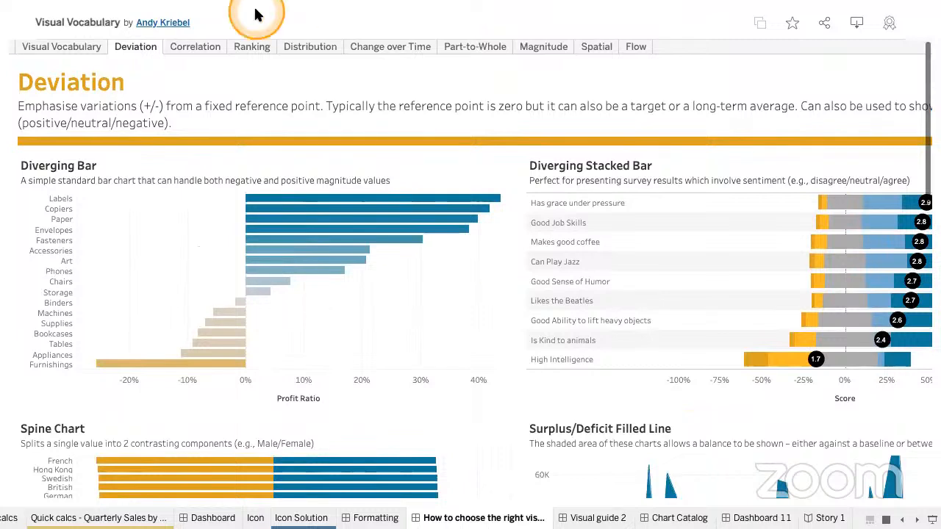
click(196, 48)
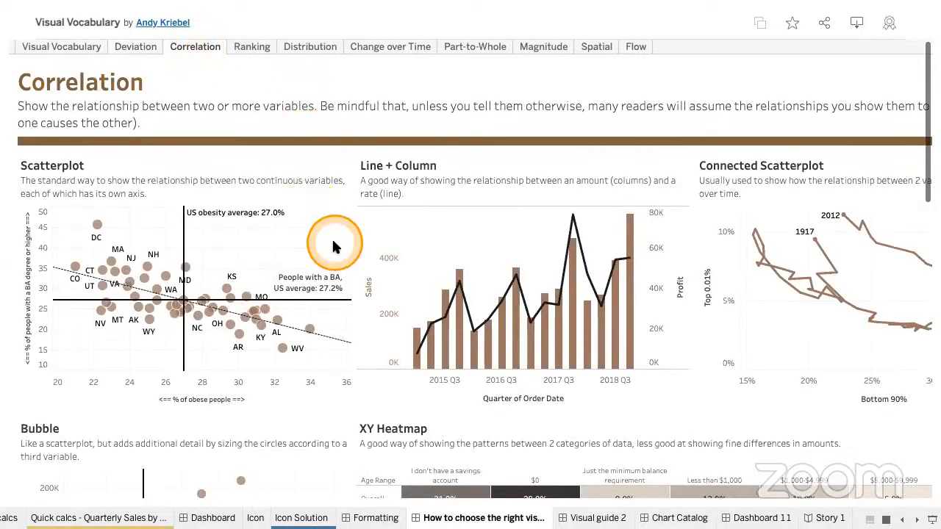
scroll(329, 187, down, 1)
mouse_move(285, 333)
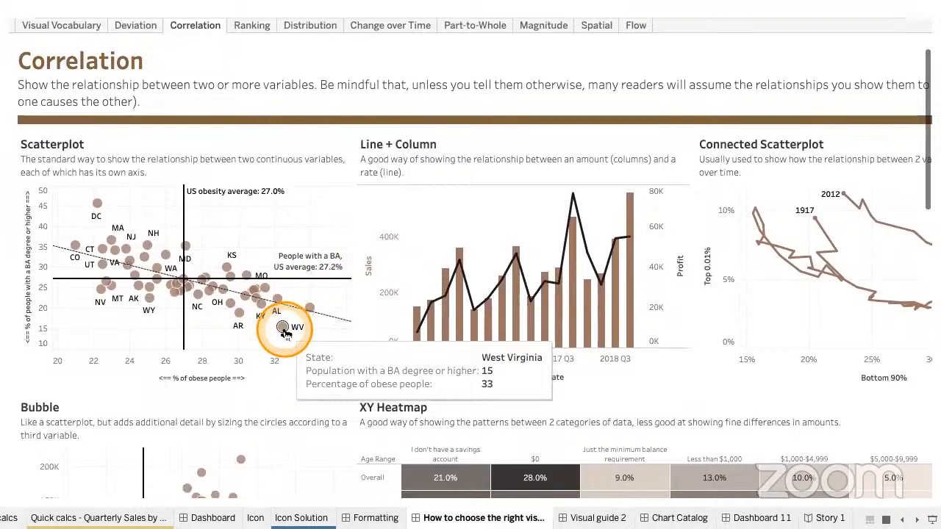
mouse_move(626, 321)
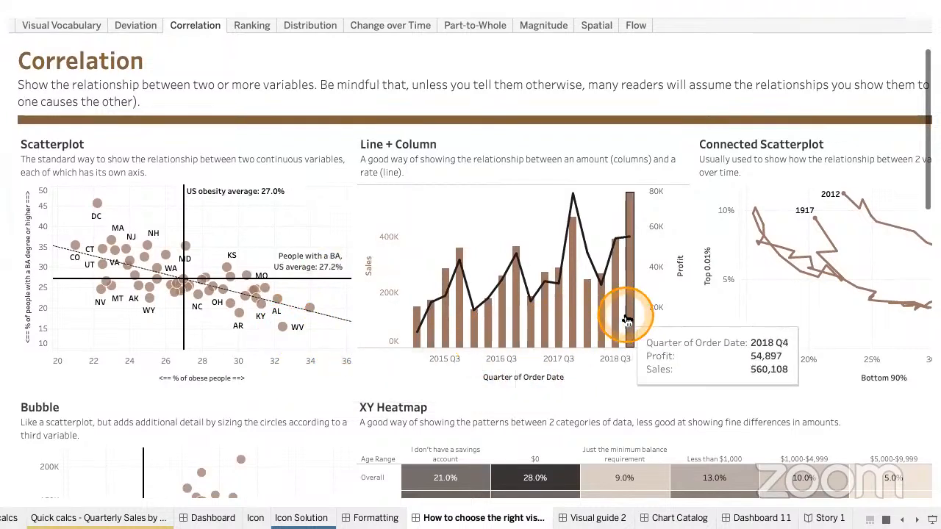
scroll(571, 314, down, 1)
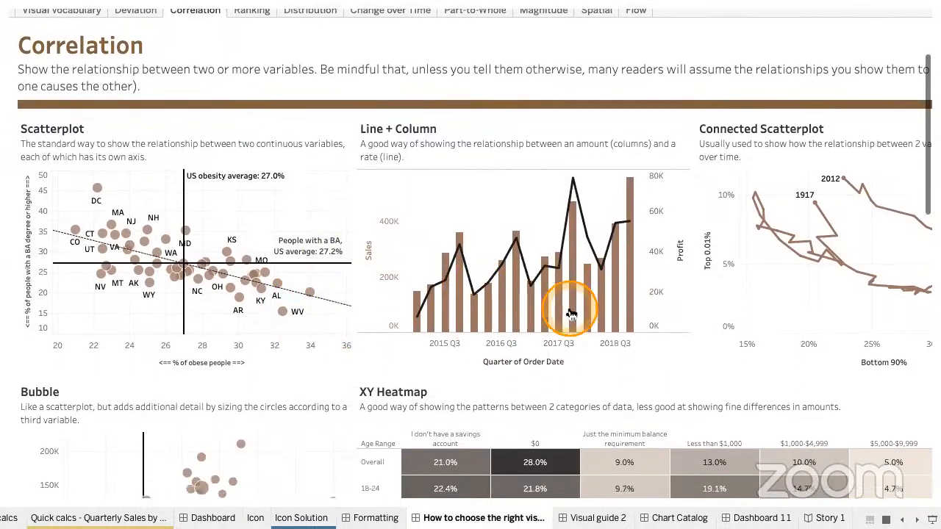
scroll(571, 314, down, 2)
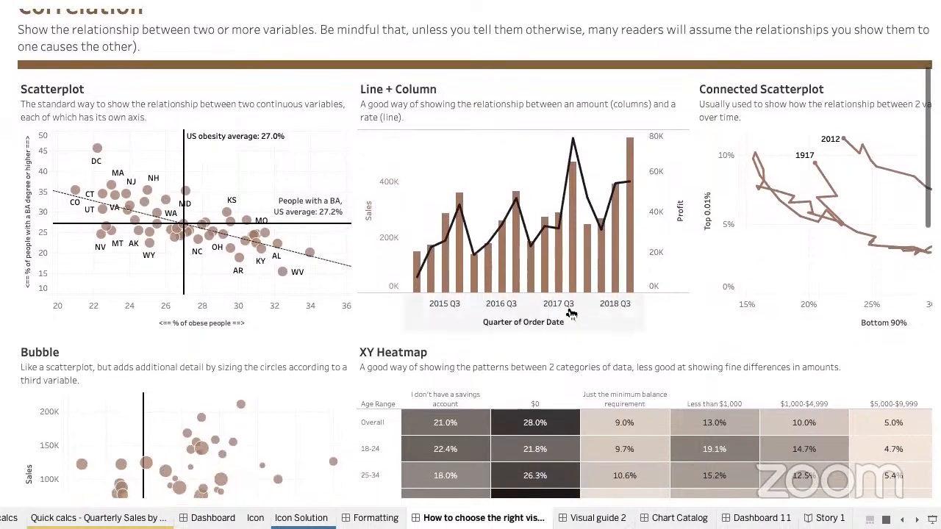
scroll(571, 314, down, 5)
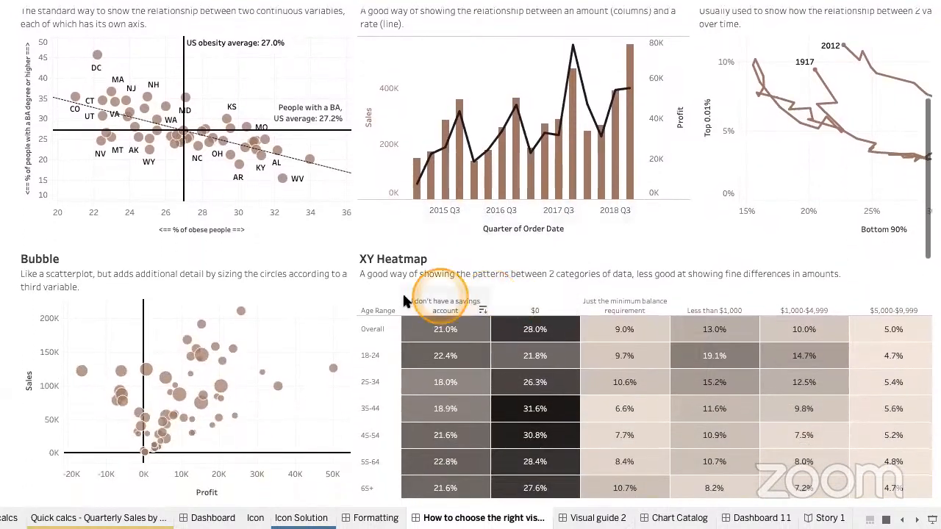
scroll(377, 323, up, 10)
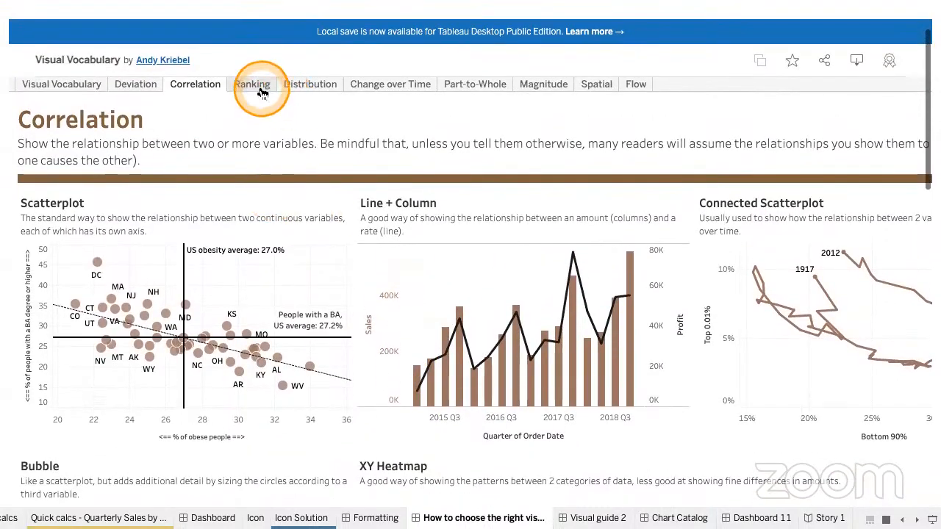
Show the Visual Vocabulary's Ranking charts and check the East column's sales value
click(262, 89)
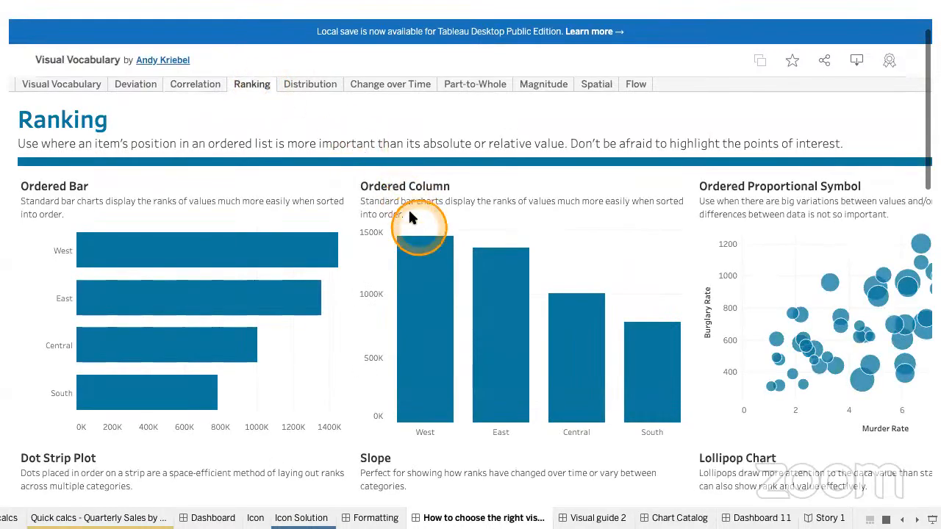
scroll(409, 213, down, 4)
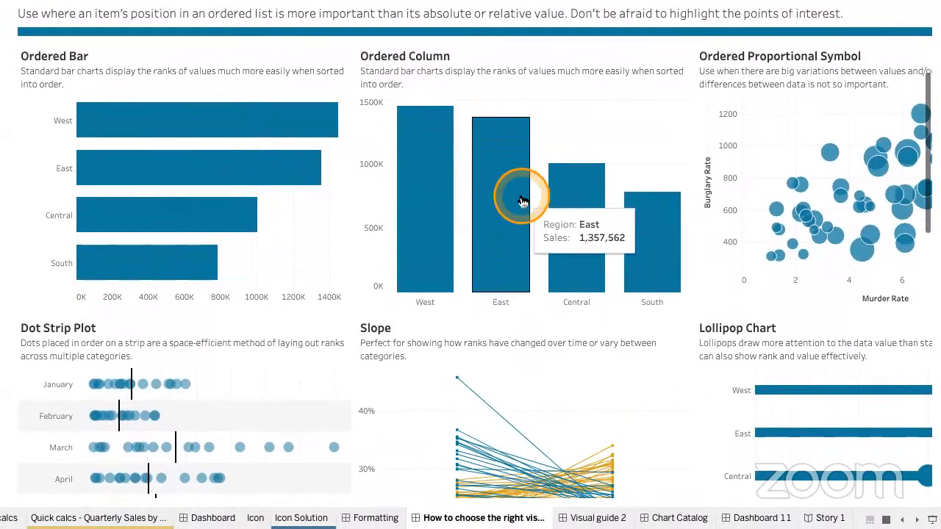
scroll(521, 200, down, 1)
scroll(522, 201, down, 1)
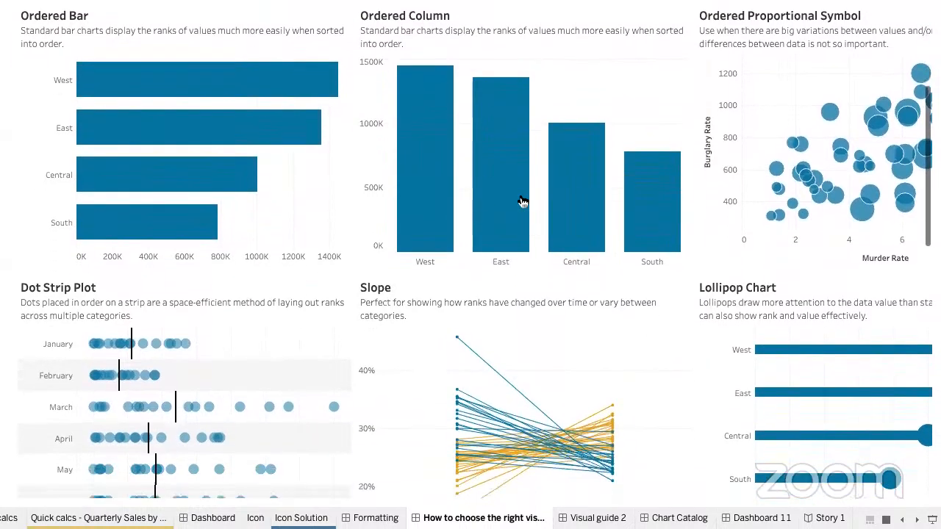
click(471, 226)
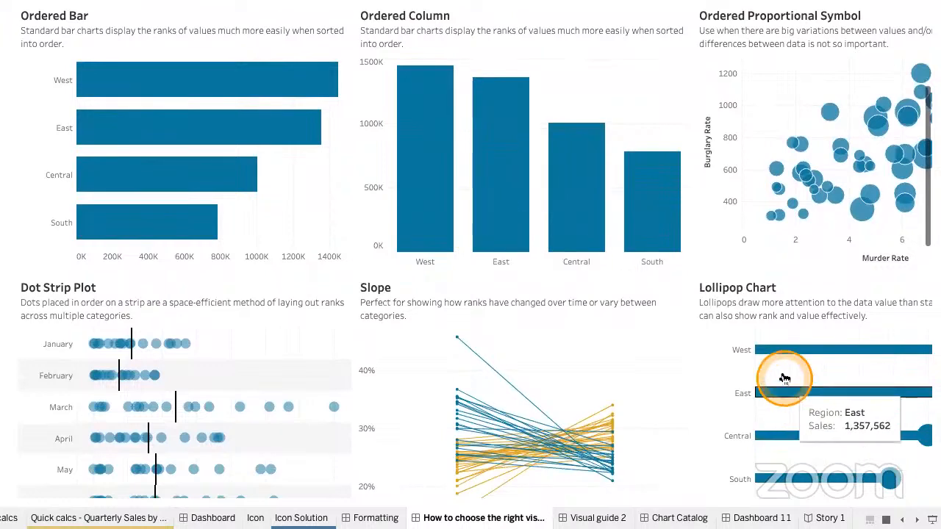
scroll(691, 279, up, 5)
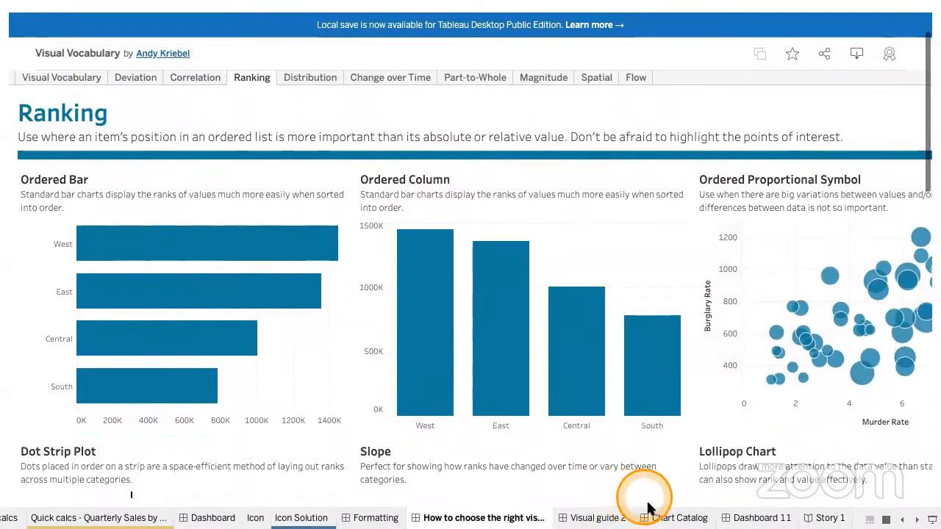
Open the Chart Catalog sheet and scroll through its example chart thumbnails
click(676, 518)
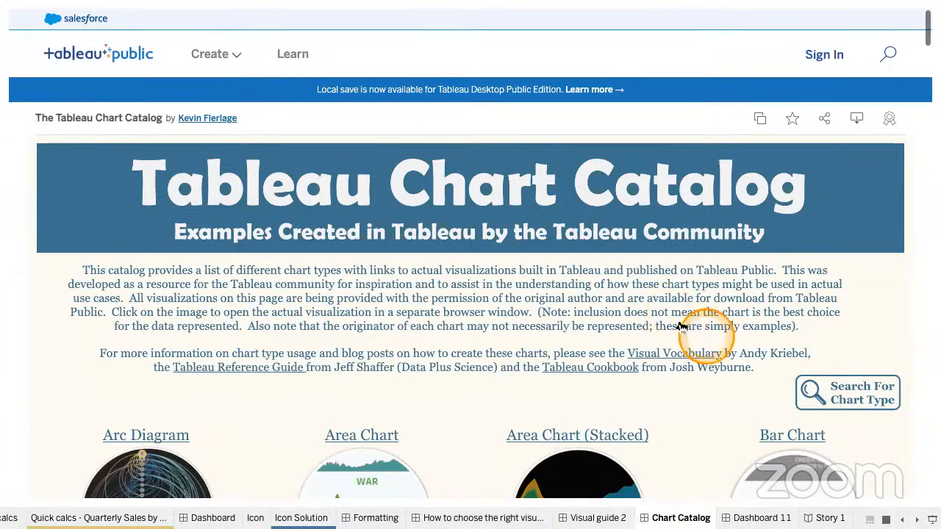
scroll(682, 328, down, 3)
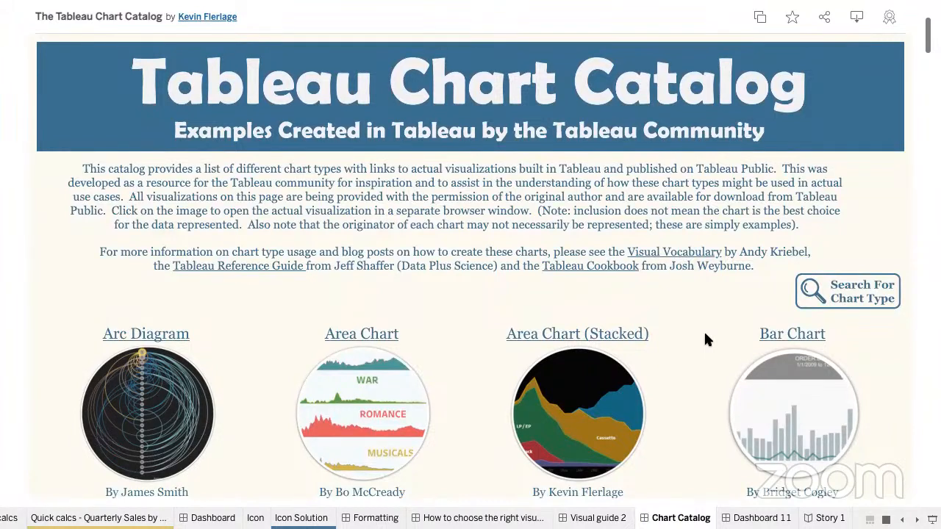
scroll(864, 329, down, 3)
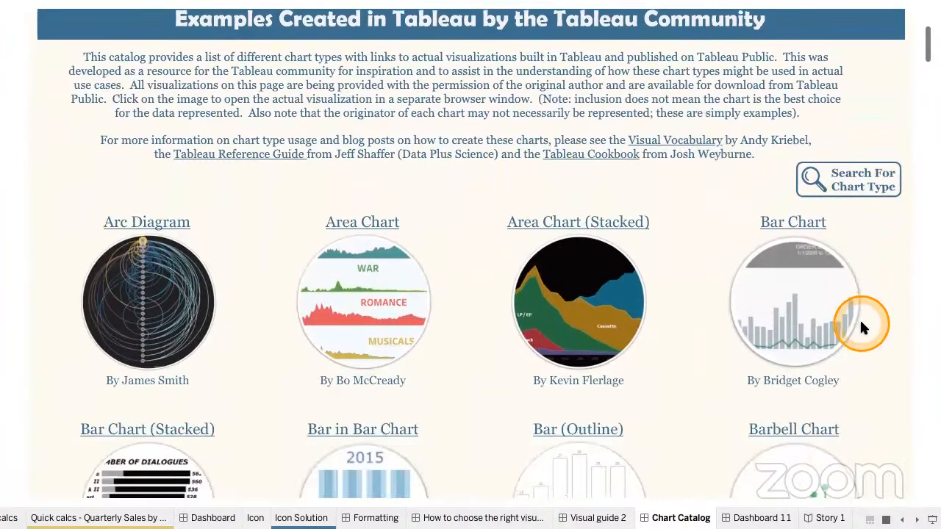
Open the catalog's Bar Chart example and scroll through it
click(864, 328)
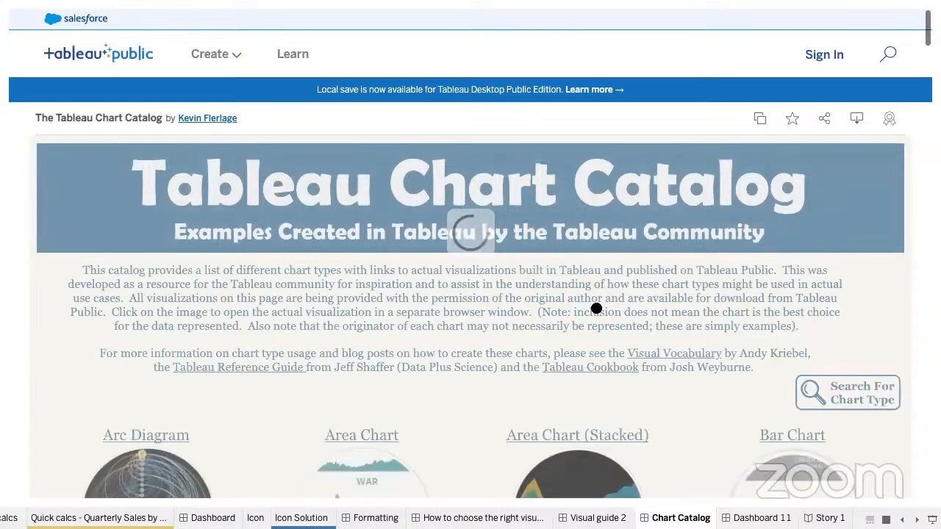
scroll(592, 307, down, 3)
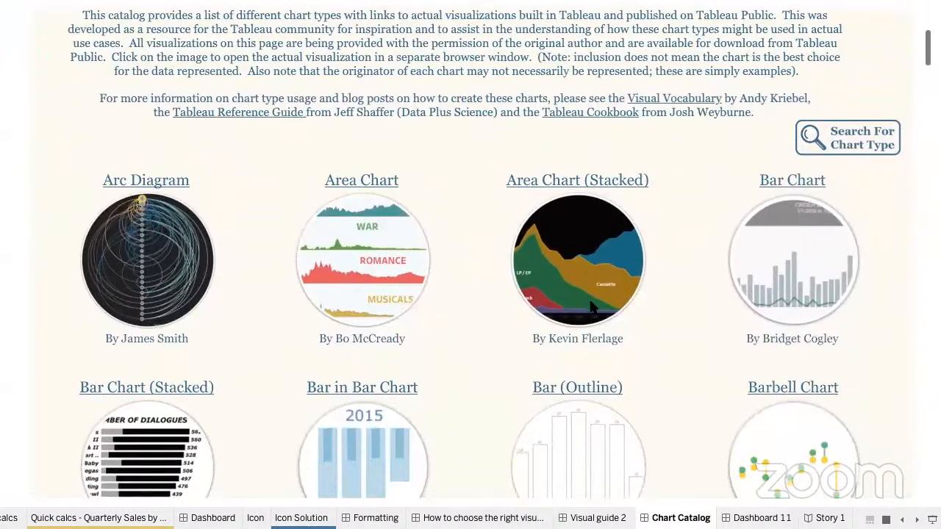
scroll(592, 308, down, 2)
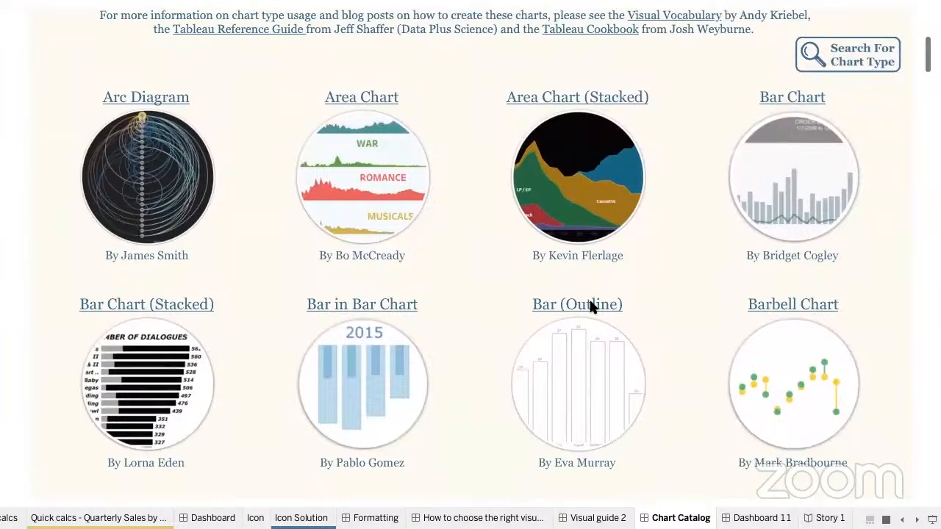
click(643, 346)
scroll(643, 345, down, 3)
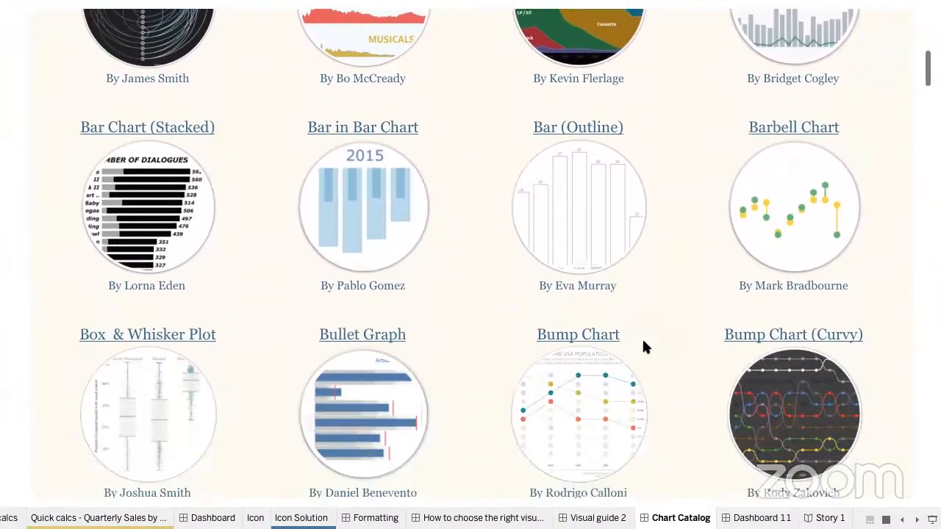
scroll(643, 345, down, 2)
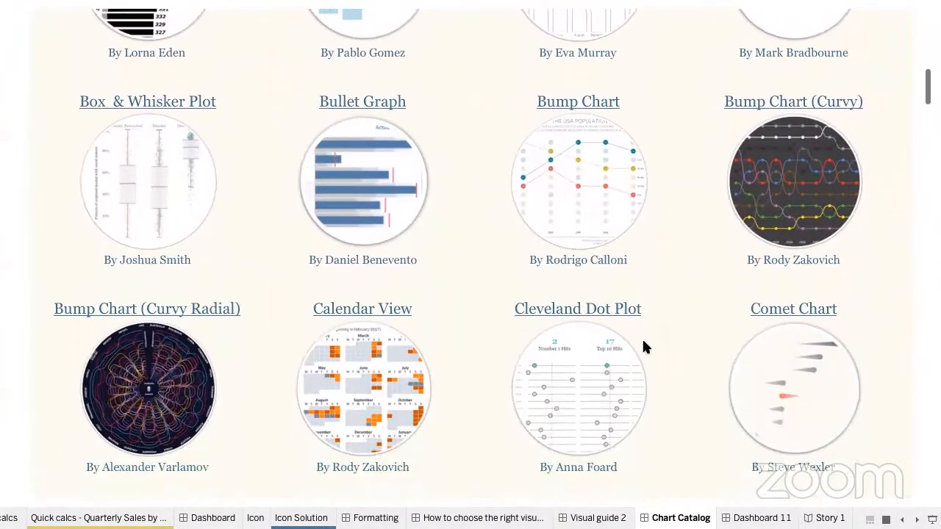
scroll(643, 345, down, 3)
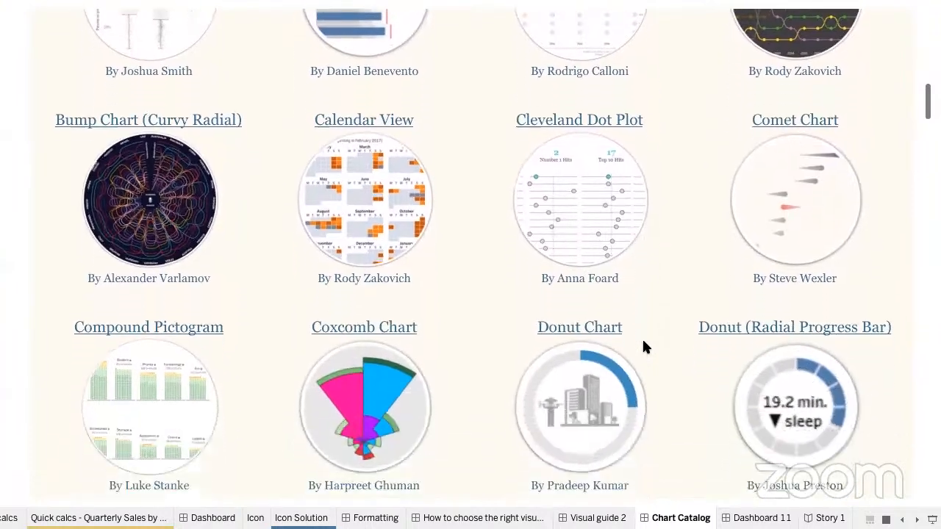
scroll(643, 345, down, 2)
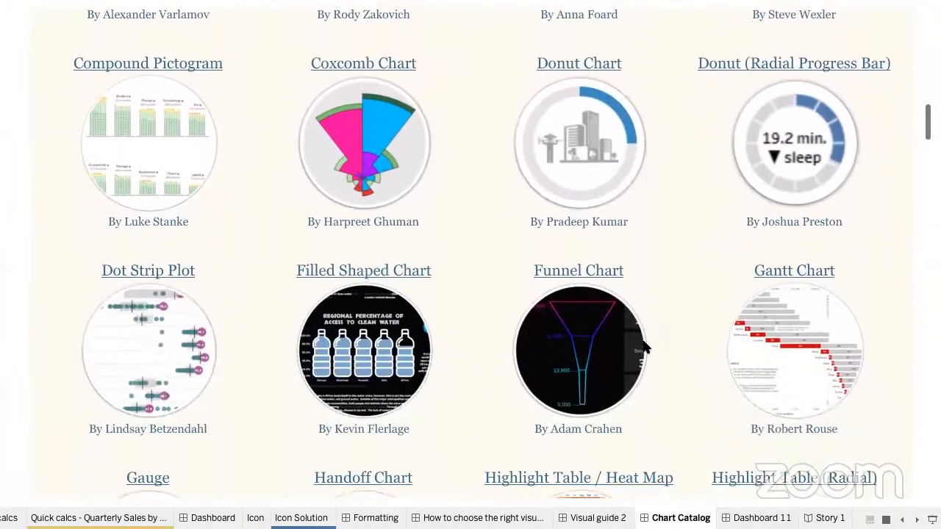
scroll(643, 346, up, 6)
scroll(643, 341, up, 10)
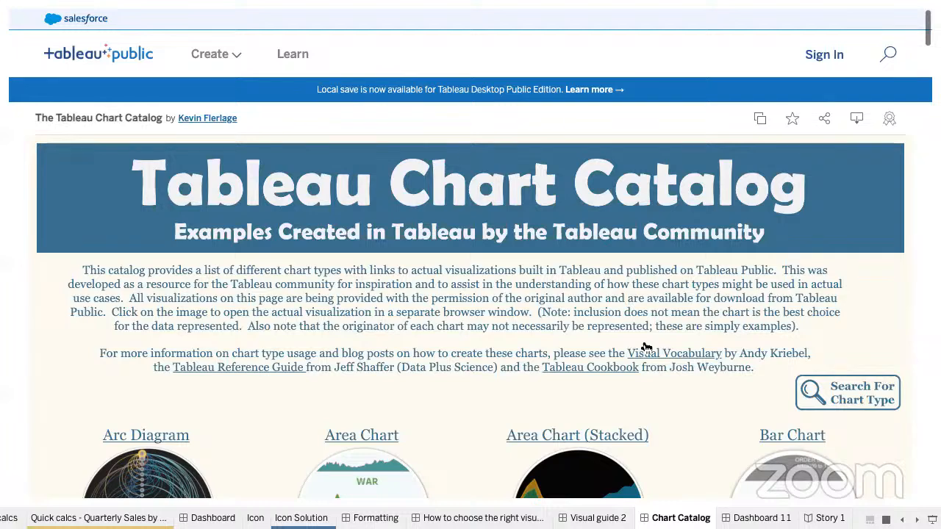
scroll(645, 346, down, 2)
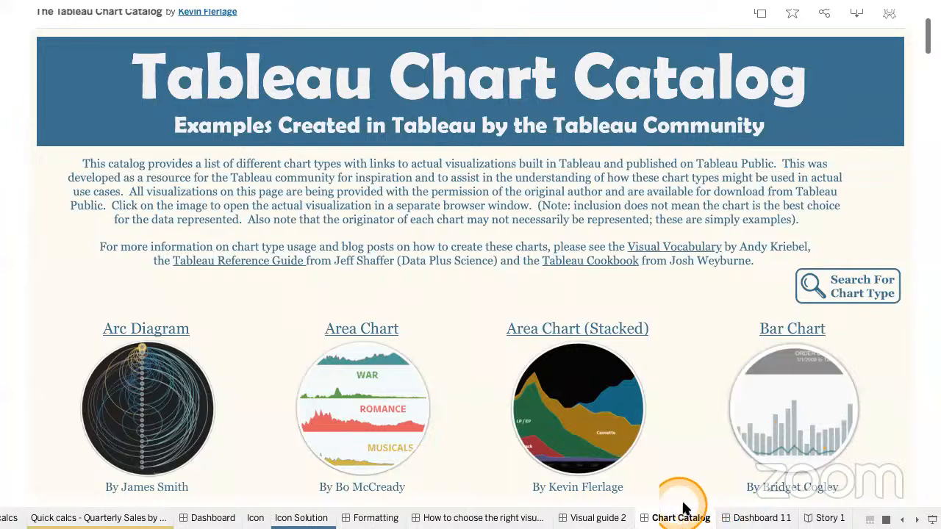
Switch to Visual guide 2 and browse its Comparisons & Rank and Part-to-Whole charts
click(599, 517)
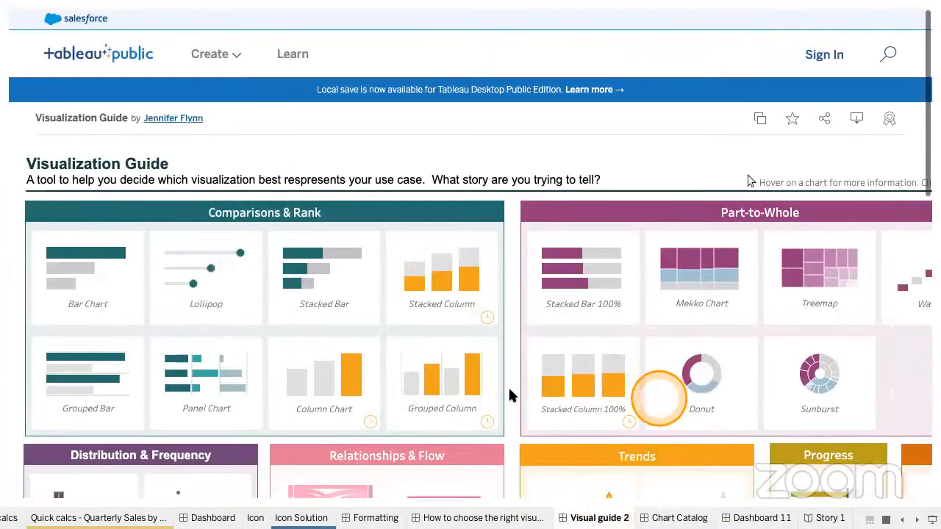
scroll(588, 151, down, 1)
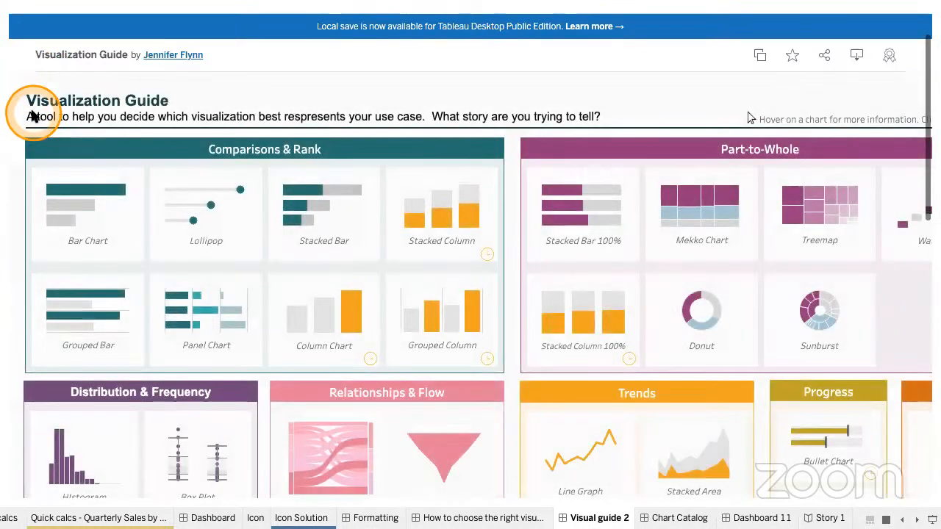
scroll(33, 118, down, 1)
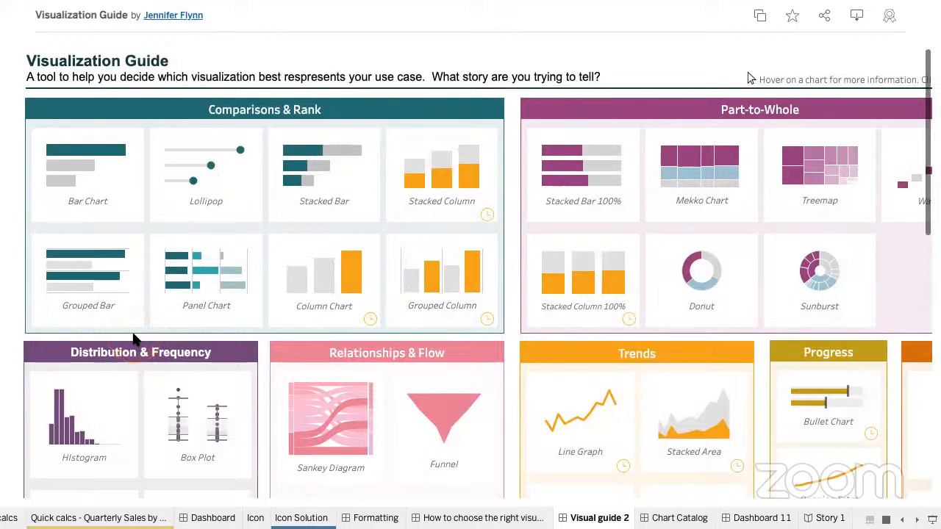
scroll(134, 338, down, 1)
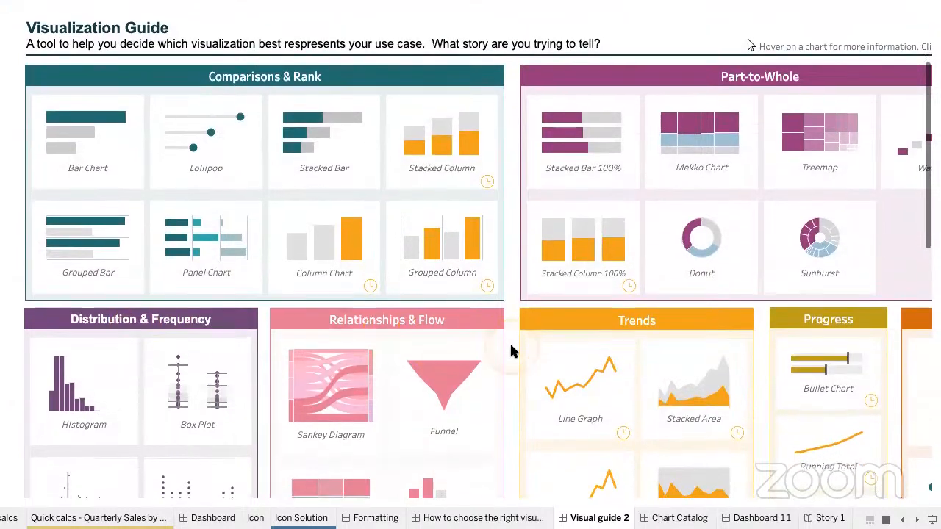
scroll(512, 351, down, 3)
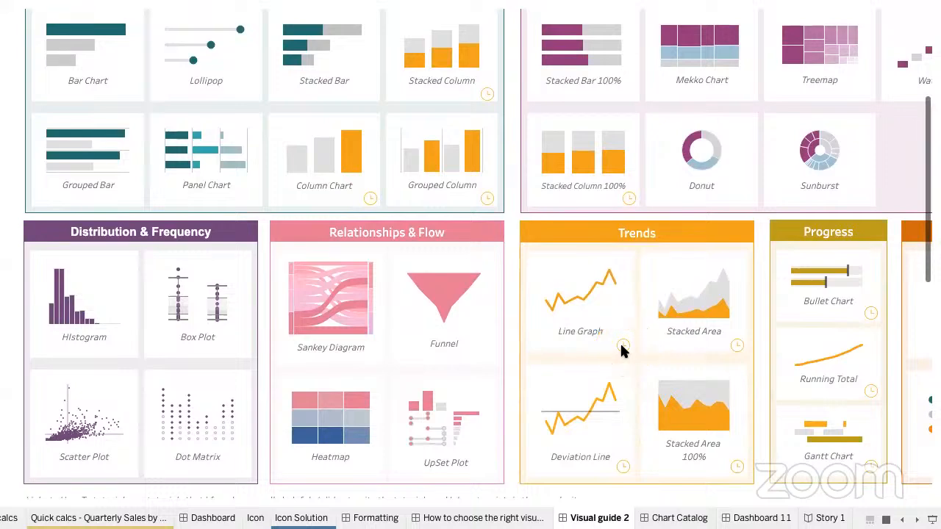
scroll(620, 342, up, 5)
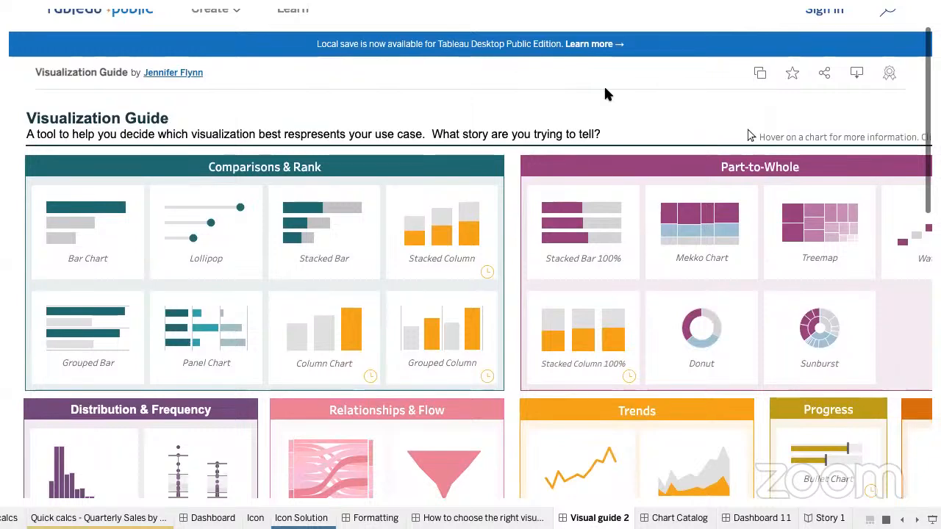
Load the Tableau Public site in a new browser tab
mouse_move(275, 519)
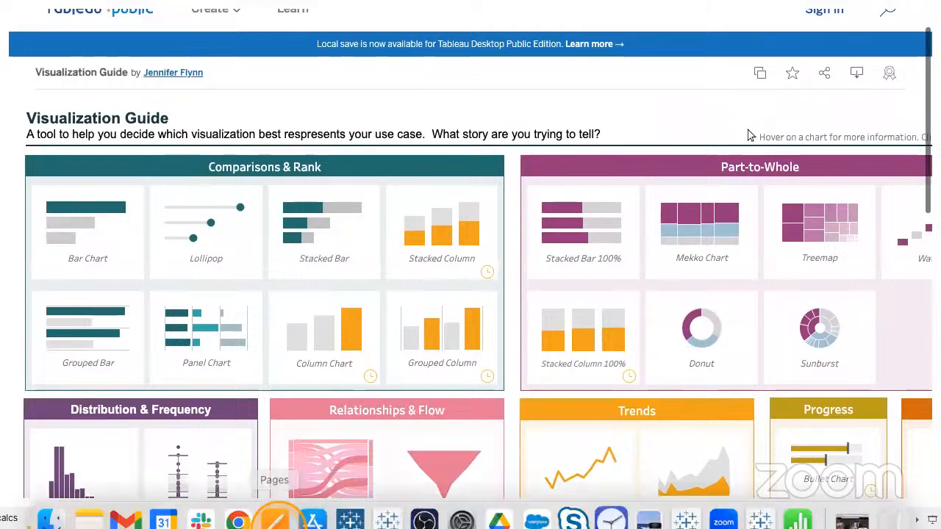
click(238, 519)
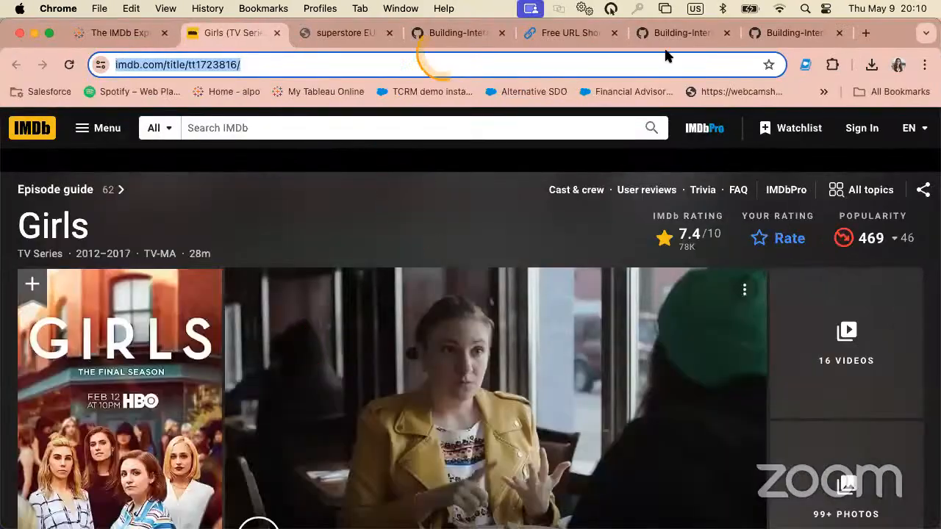
click(864, 33)
text(p)
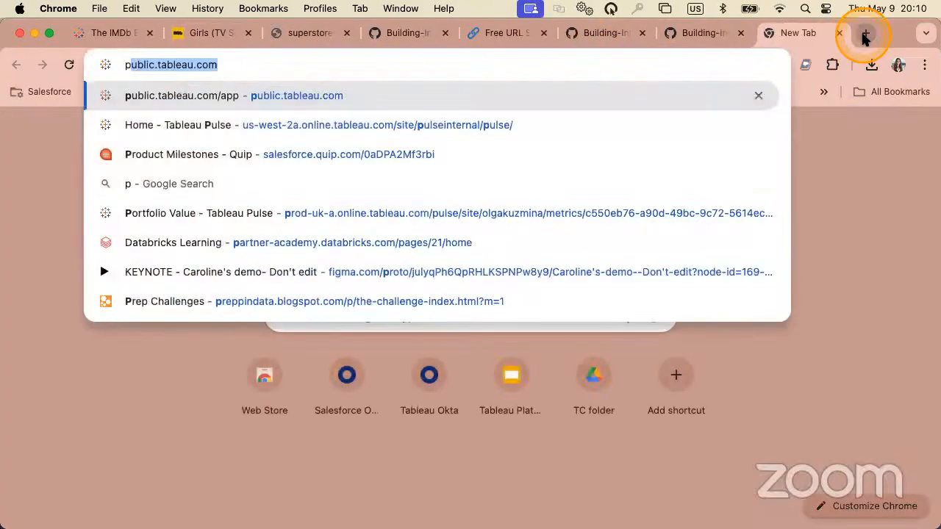
text(ublic)
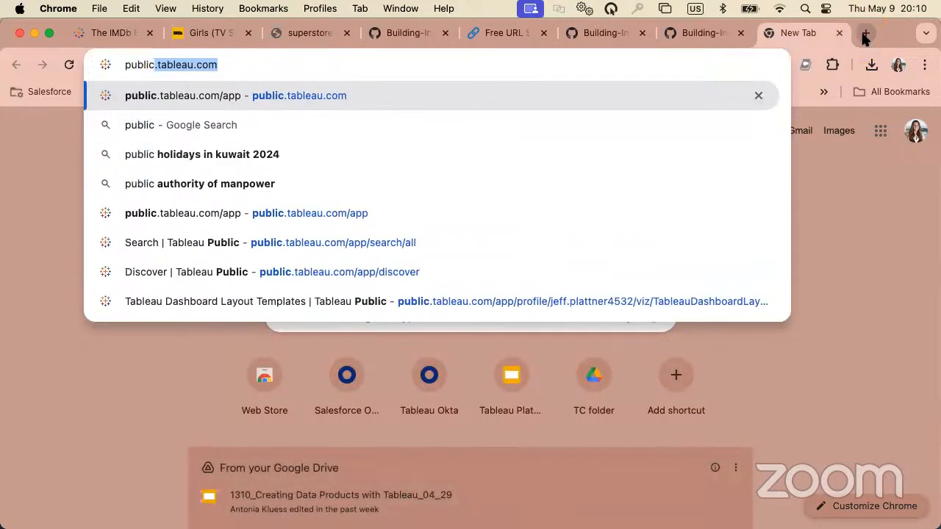
key(Return)
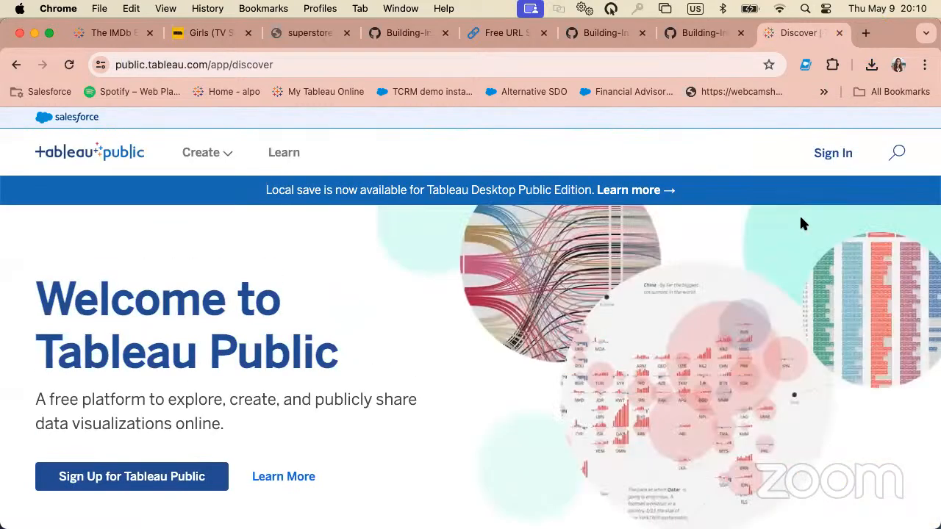
Search Tableau Public for 'chart catalog' and open The Tableau Chart Catalog viz
click(900, 155)
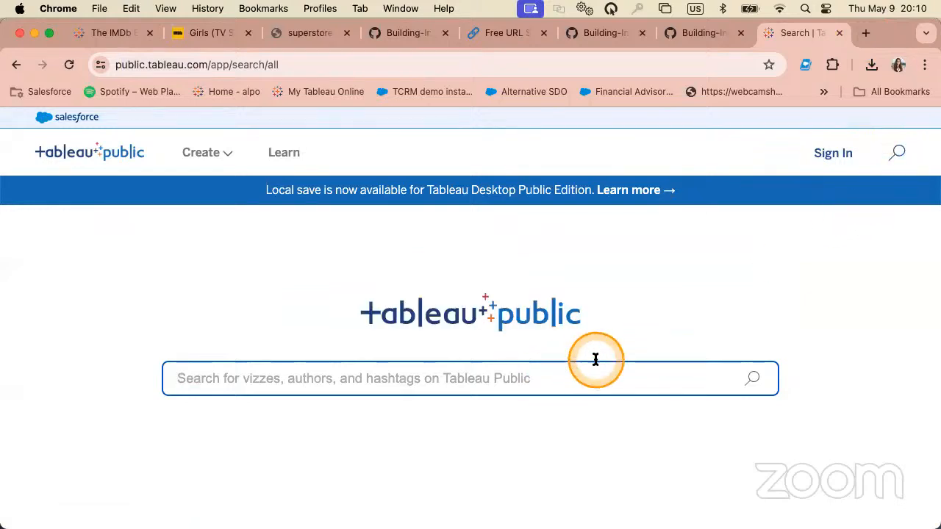
text(chart )
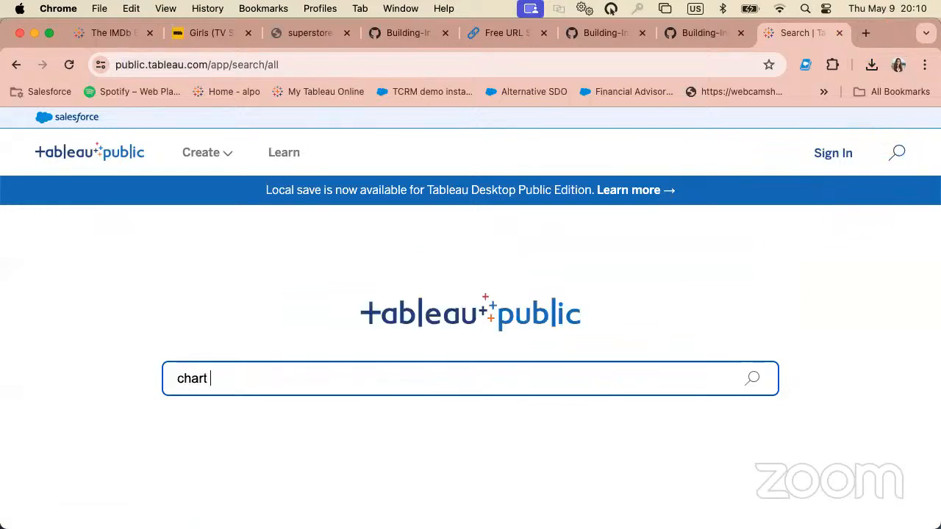
text(catalog)
key(Return)
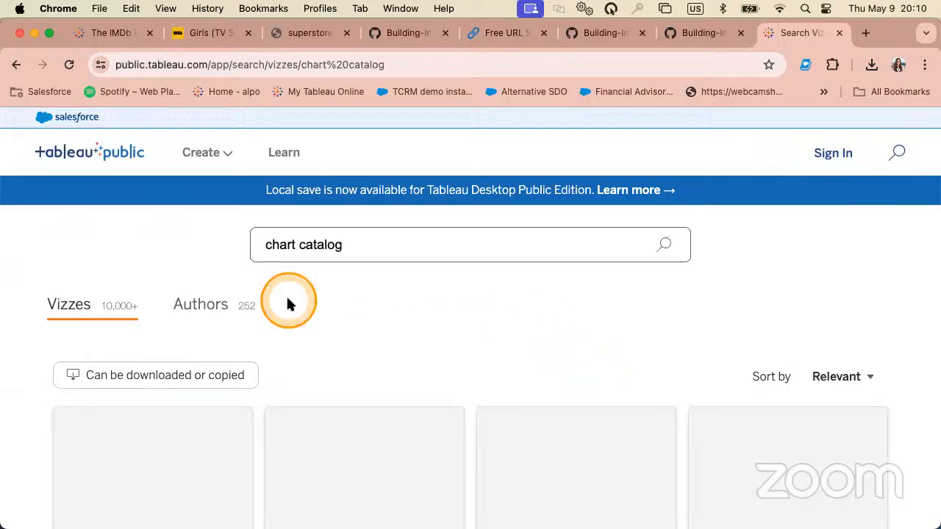
scroll(287, 304, down, 3)
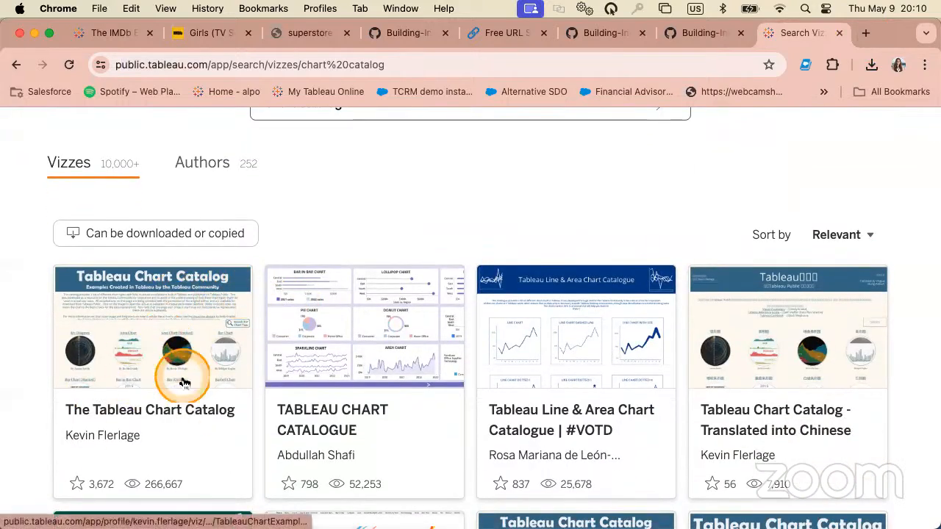
click(162, 409)
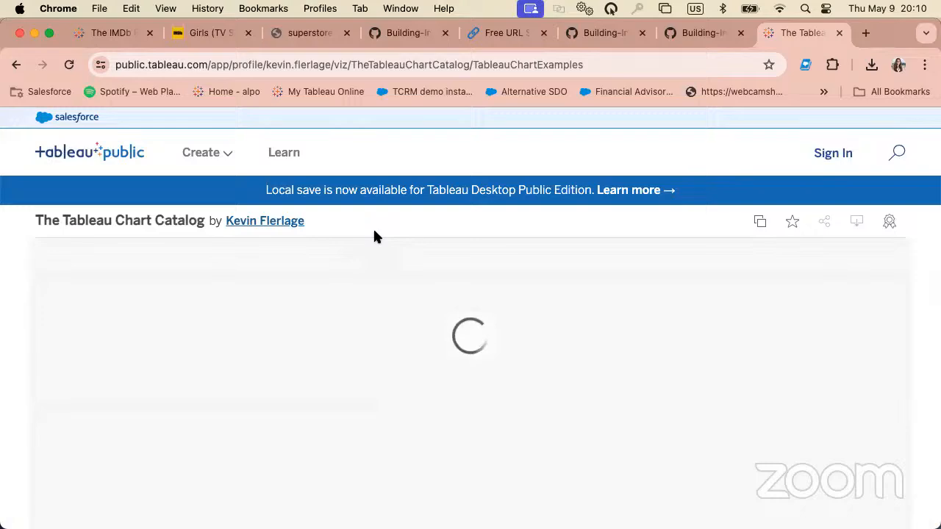
Open the catalog's Arc Diagram example, the Lewis Hamilton F1 Career viz
scroll(374, 234, down, 2)
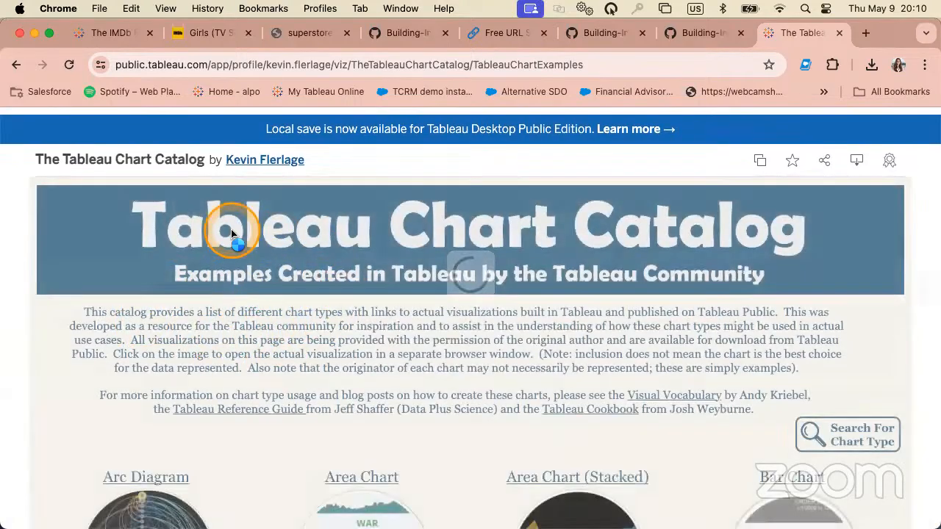
scroll(232, 234, down, 5)
scroll(231, 234, down, 1)
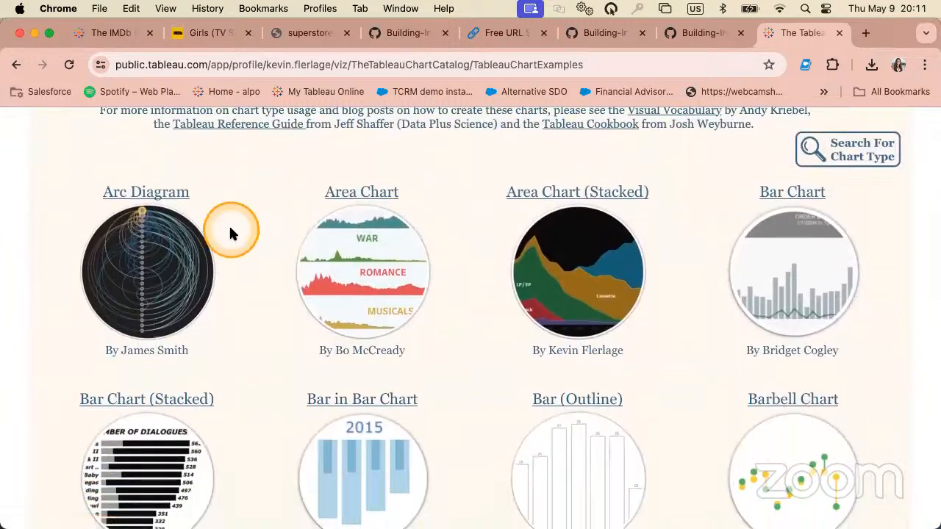
scroll(172, 195, down, 2)
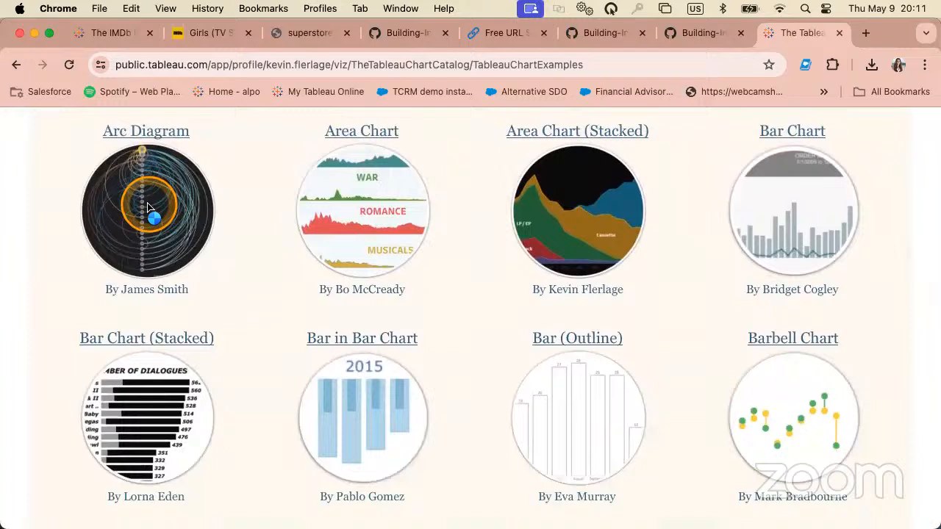
click(148, 207)
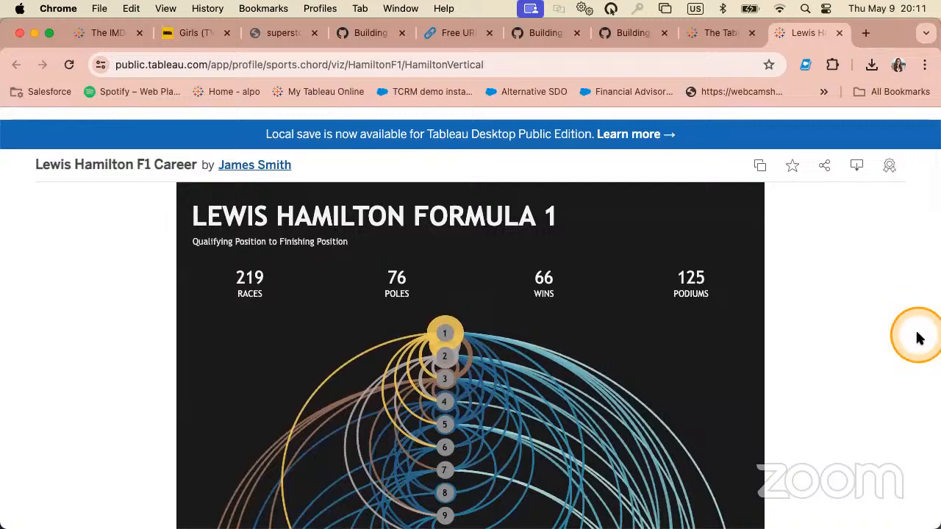
Check the viz's download format options, then close the Download dialog
click(871, 163)
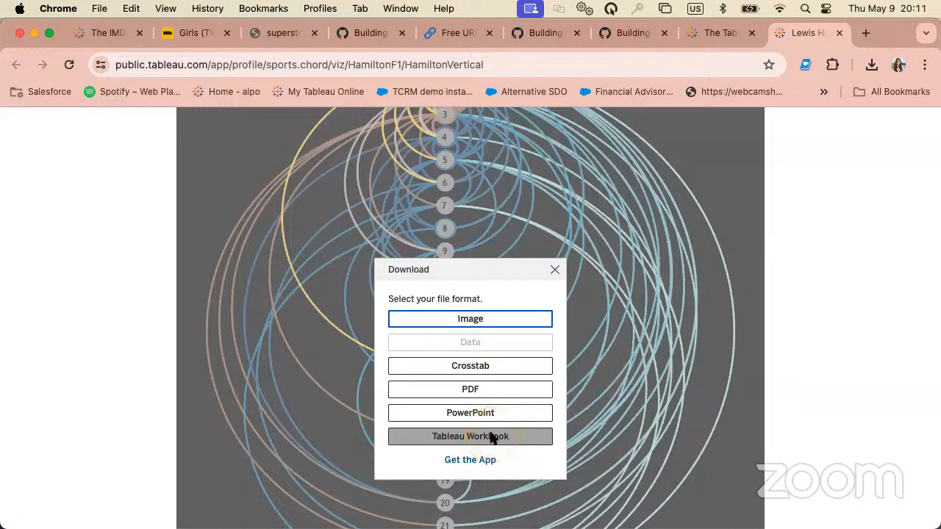
click(555, 269)
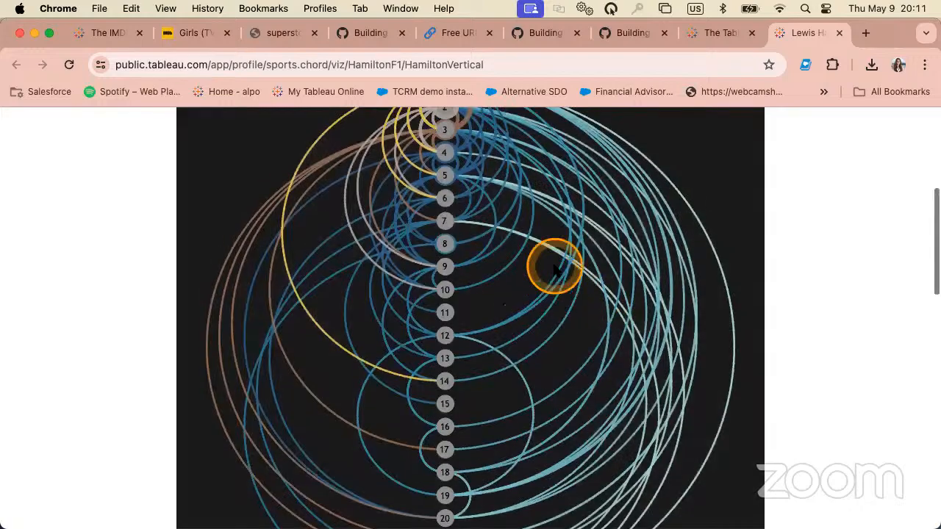
scroll(555, 269, up, 5)
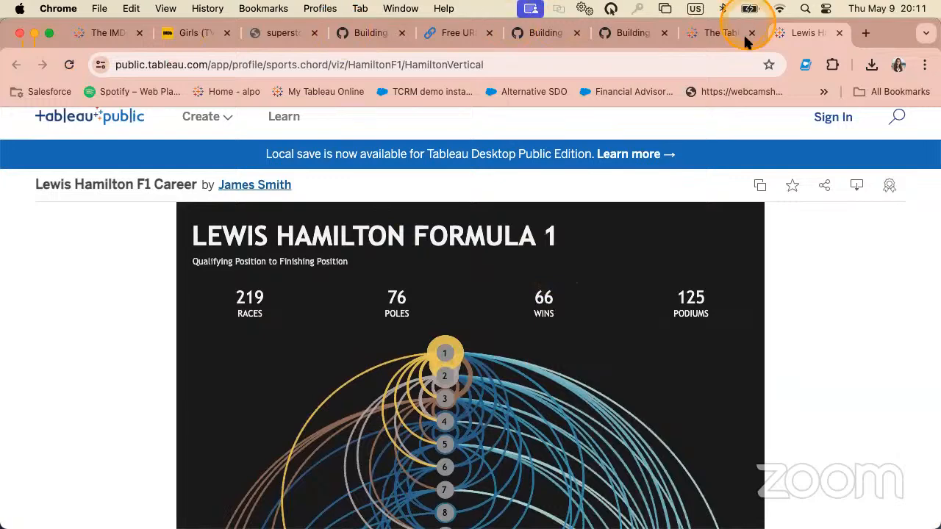
click(697, 141)
mouse_move(340, 519)
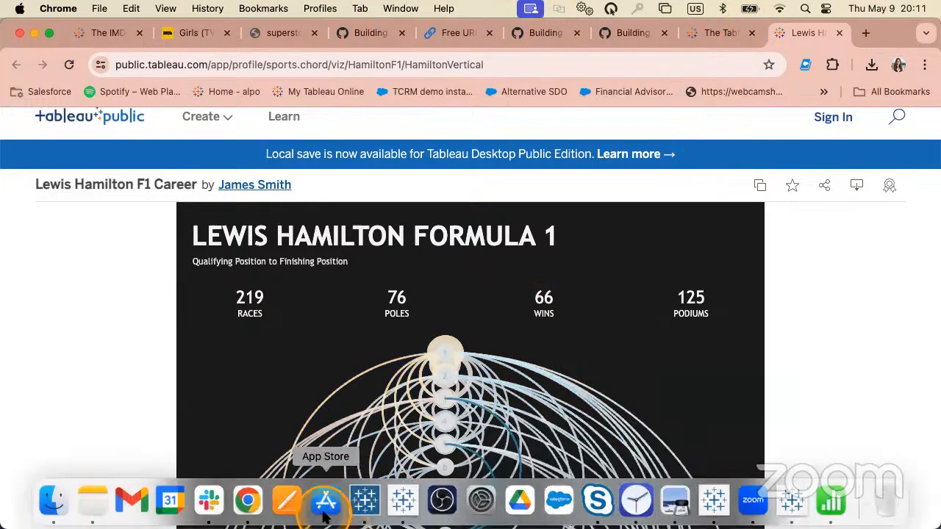
click(403, 501)
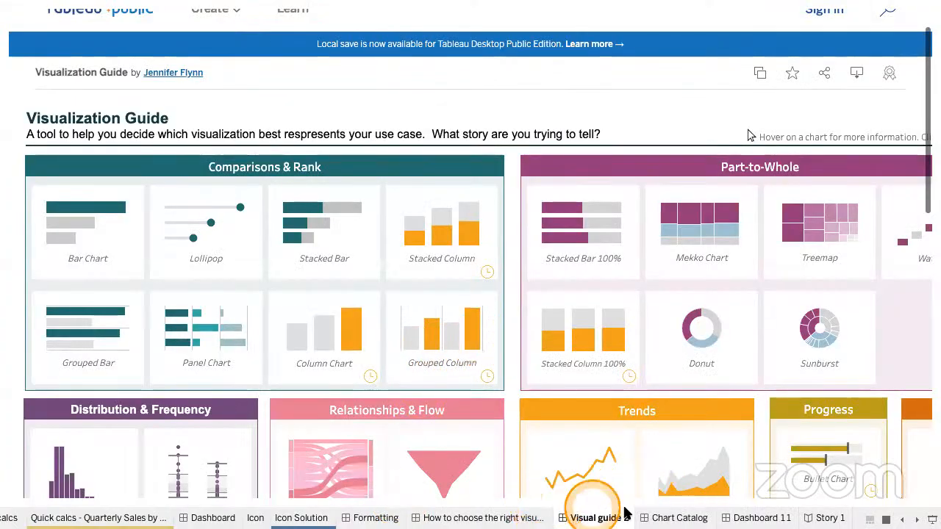
click(524, 517)
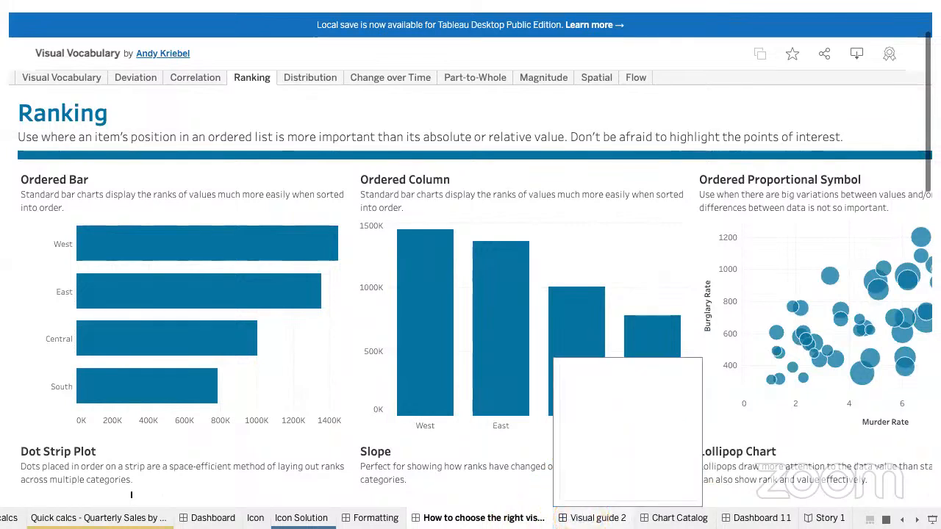
click(596, 518)
click(248, 519)
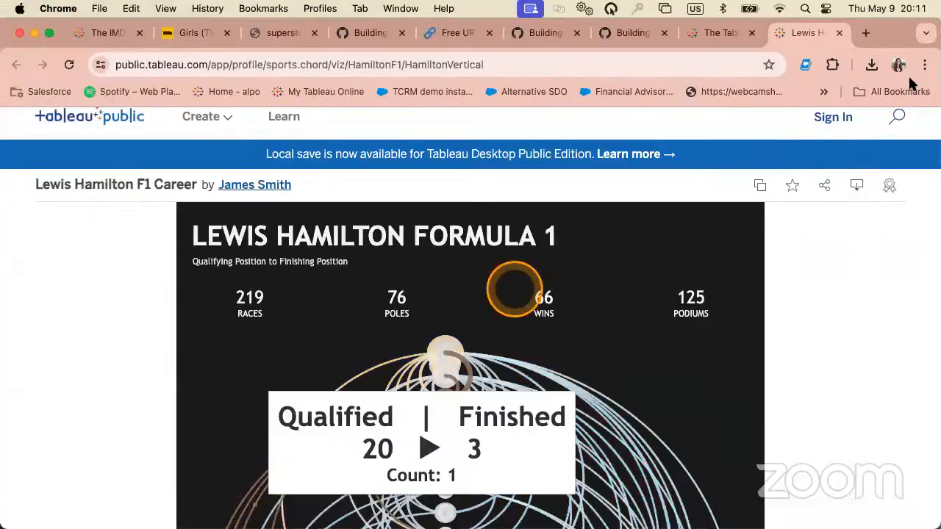
click(904, 122)
click(103, 120)
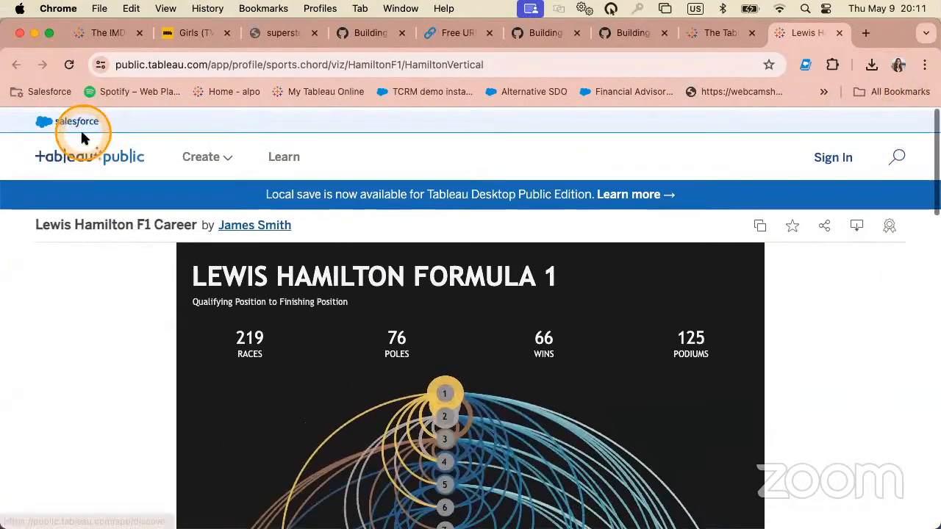
Browse Discover vizzes such as KPI Designs, Tableau Tables and Drill-Downs in Tableau
scroll(448, 270, down, 10)
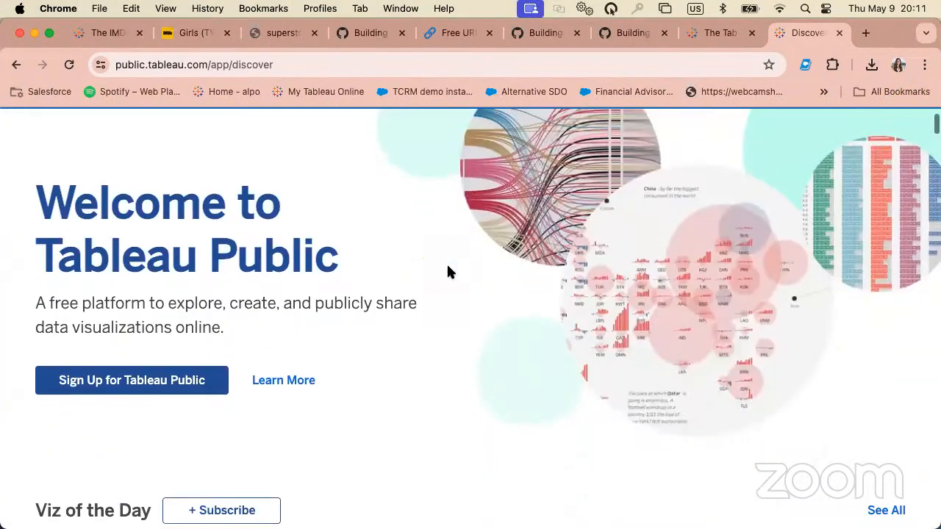
scroll(448, 270, down, 10)
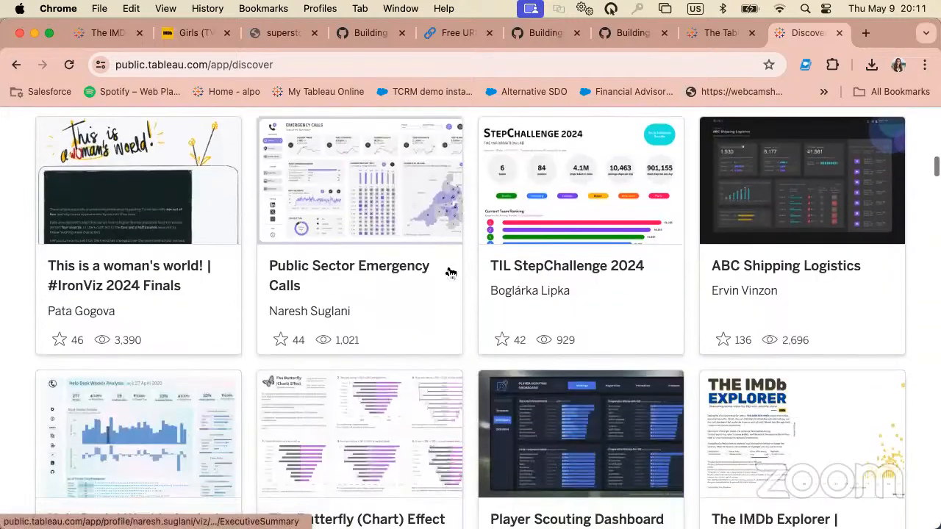
click(476, 373)
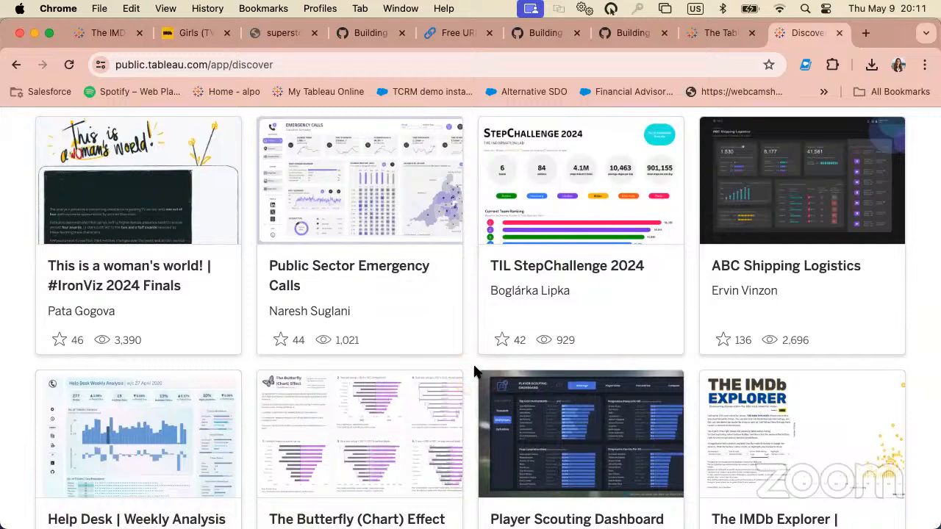
scroll(474, 371, down, 6)
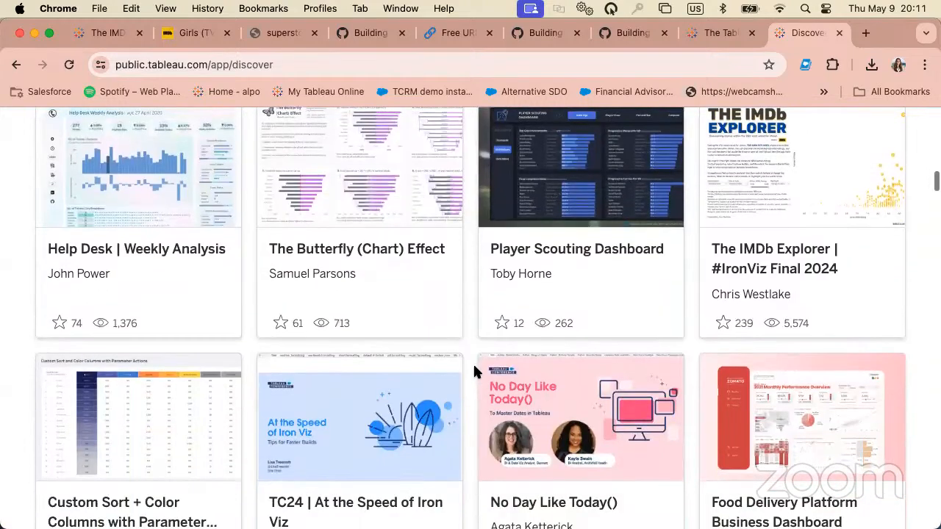
scroll(474, 371, down, 2)
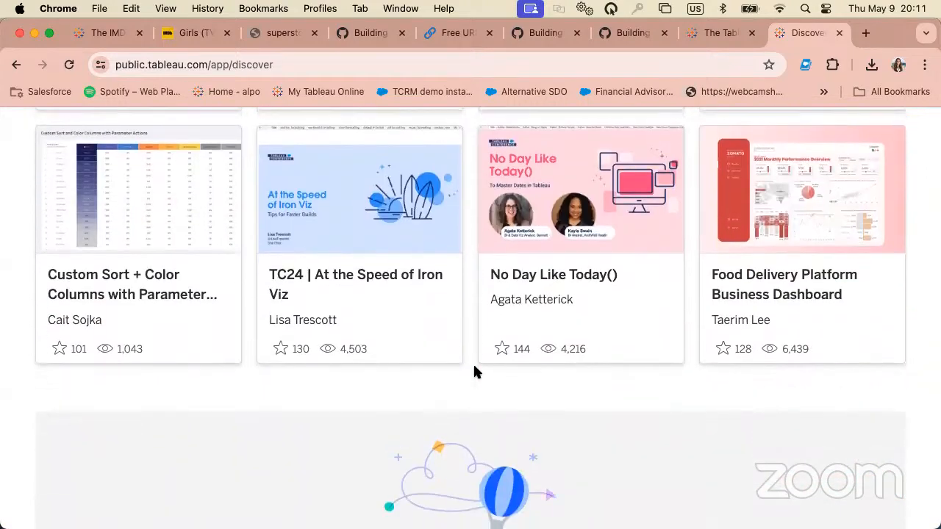
scroll(475, 372, down, 10)
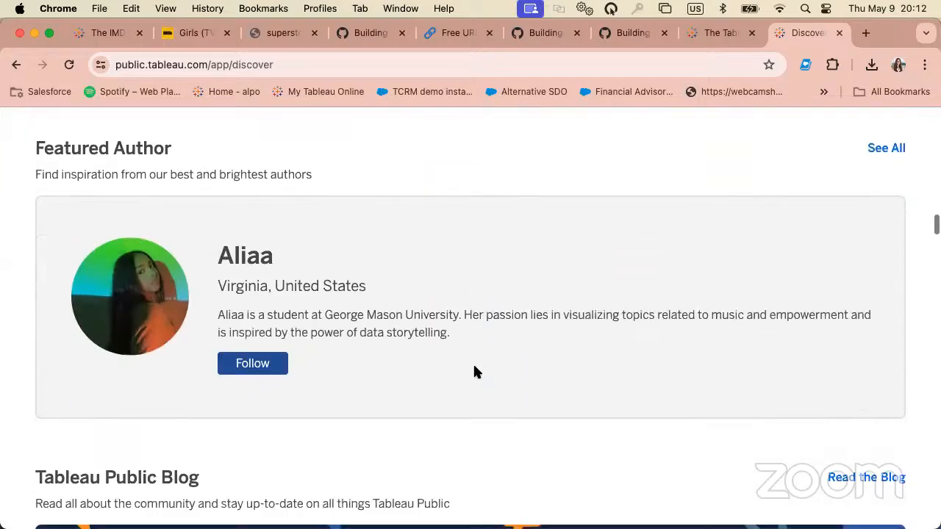
scroll(474, 372, down, 3)
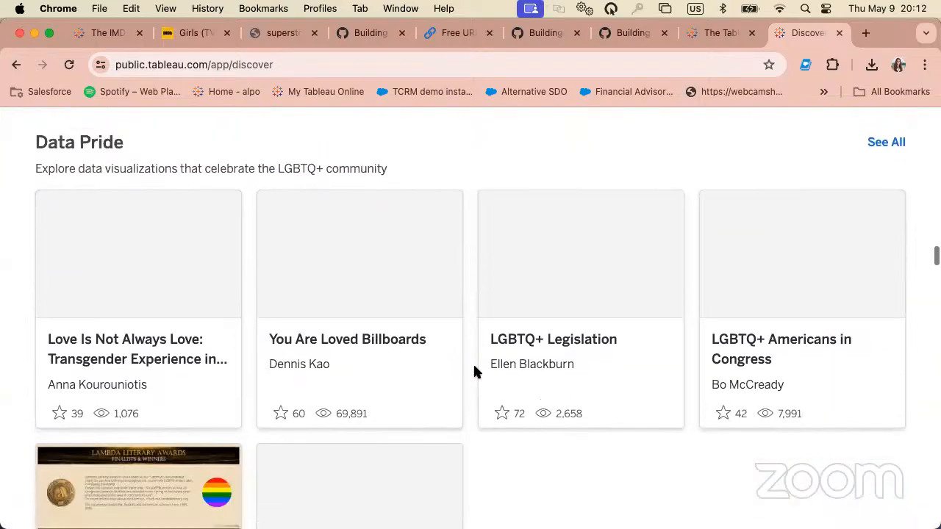
scroll(474, 372, down, 10)
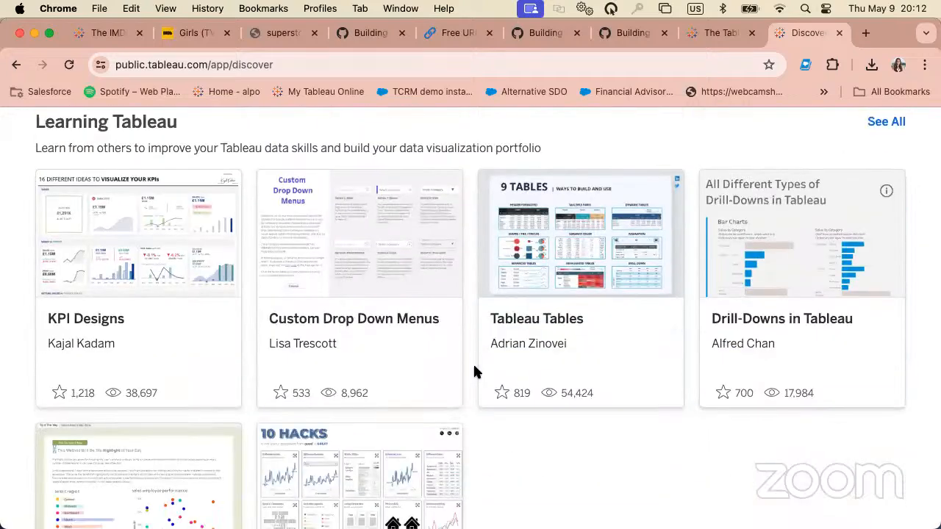
scroll(474, 372, down, 2)
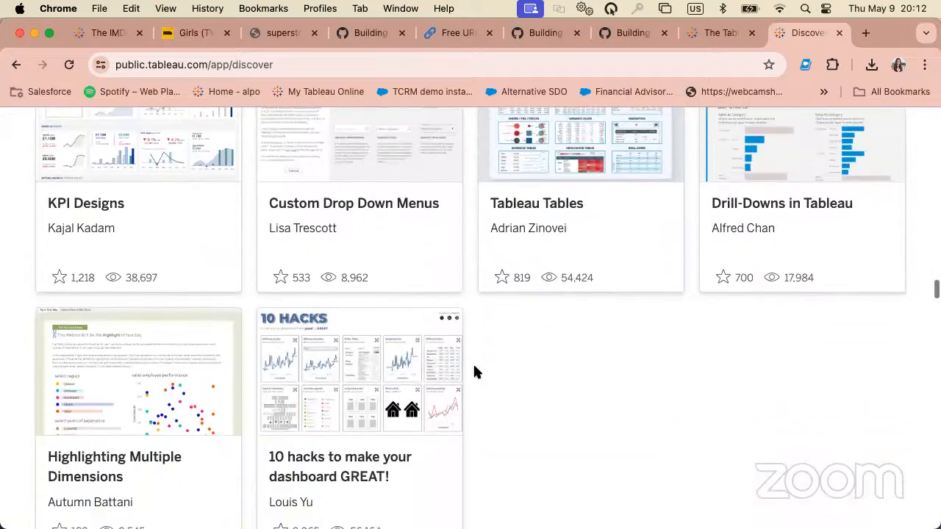
scroll(468, 378, up, 1)
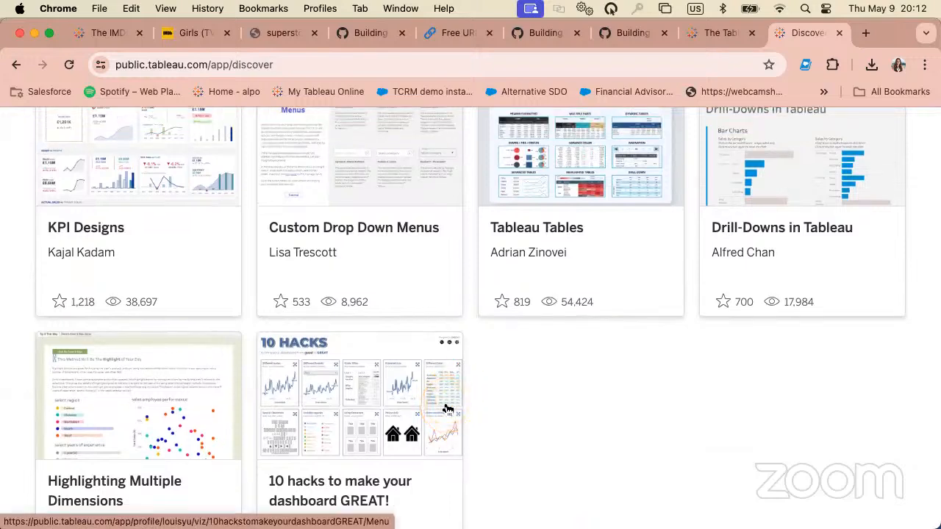
scroll(447, 409, up, 2)
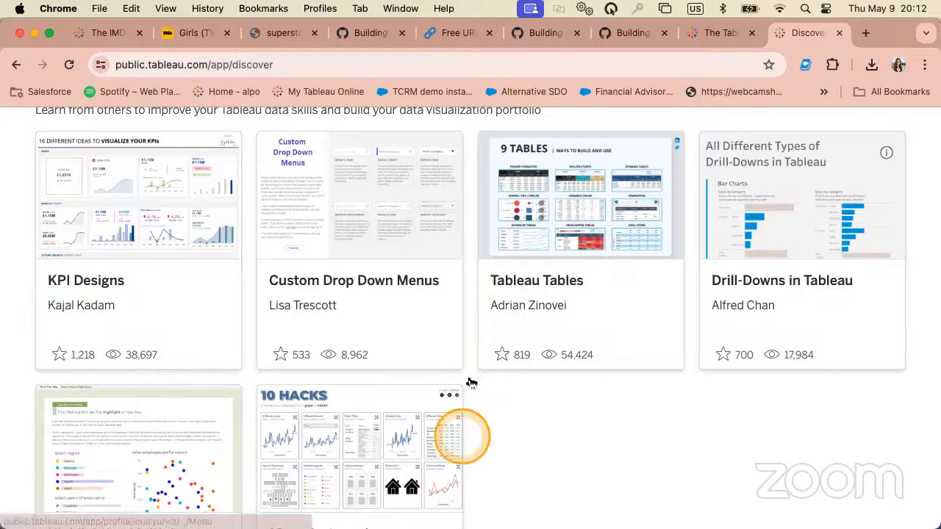
Return to Tableau Desktop and open the Icon worksheet outside presentation mode
mouse_move(364, 523)
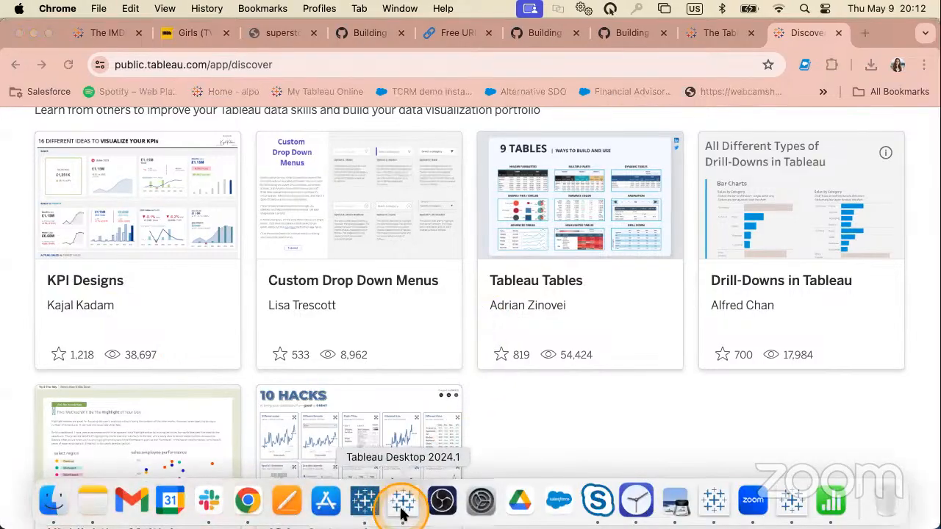
click(403, 501)
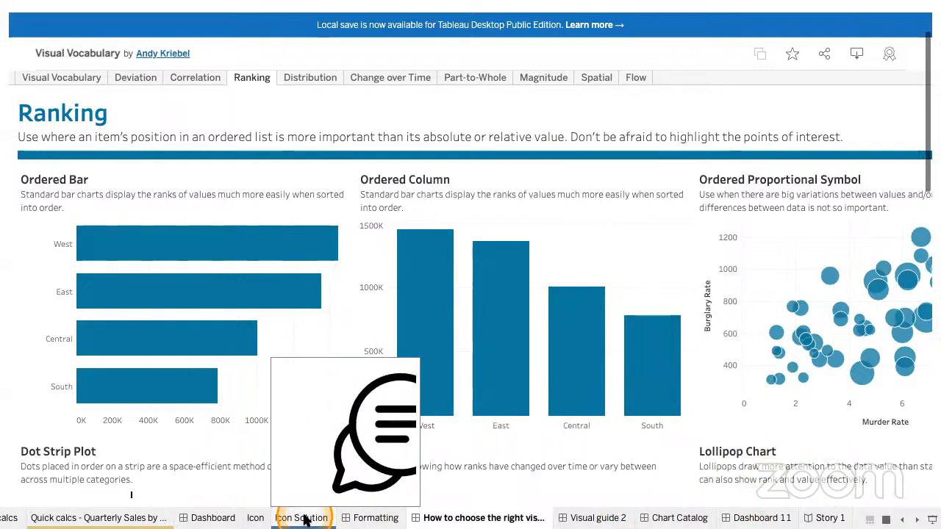
click(256, 518)
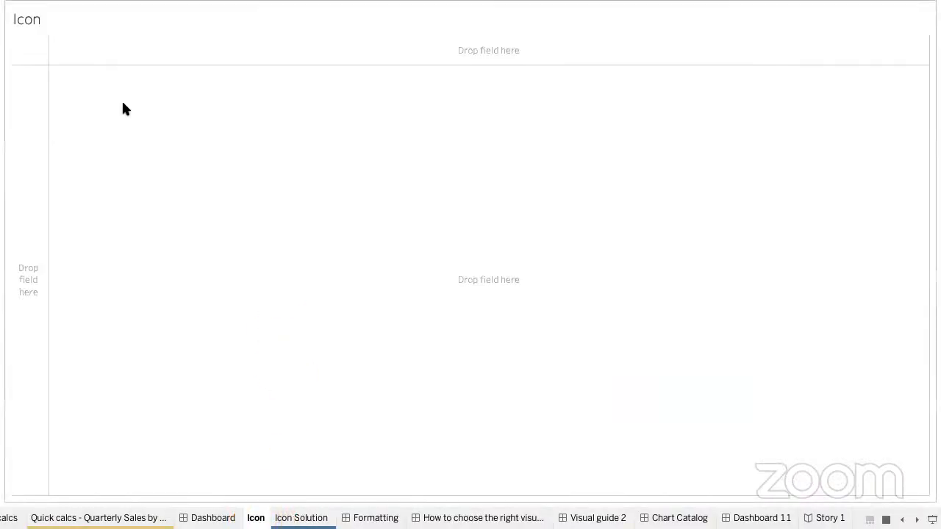
key(Escape)
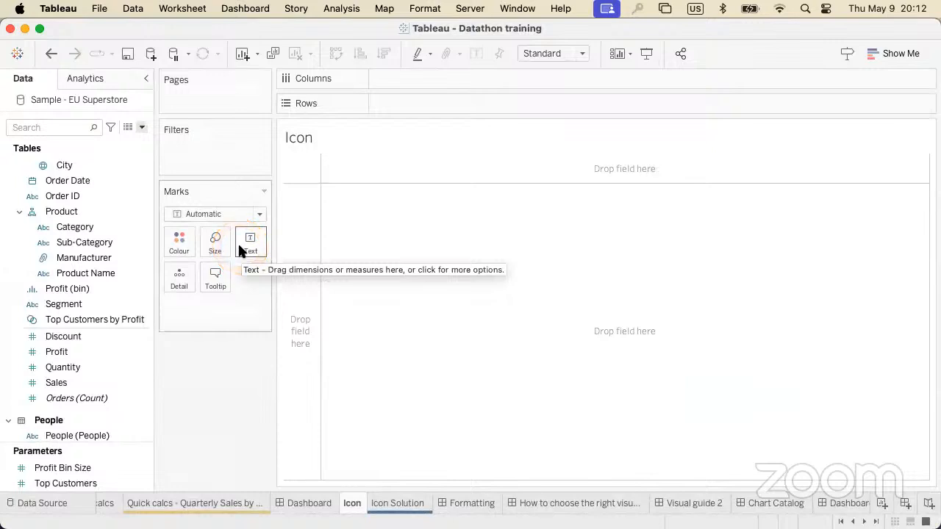
Change the Icon sheet's mark type to Shape
click(249, 212)
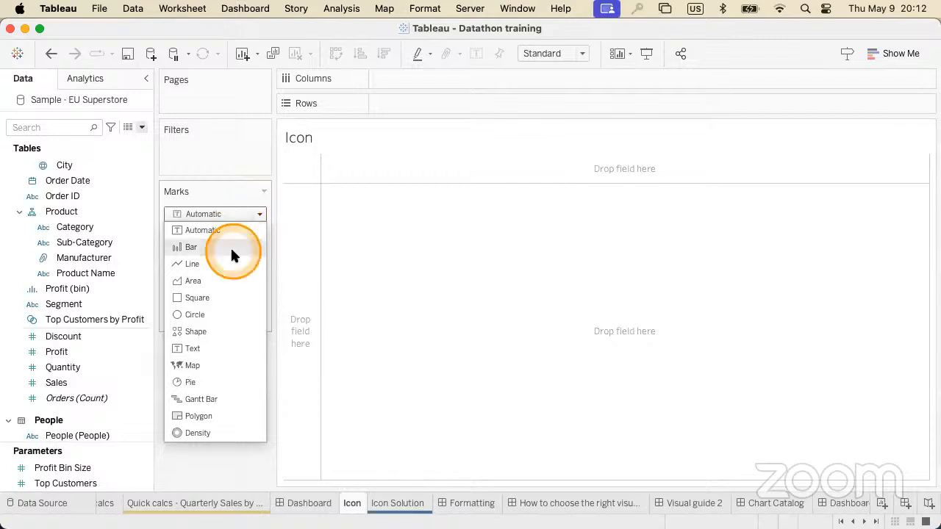
click(216, 186)
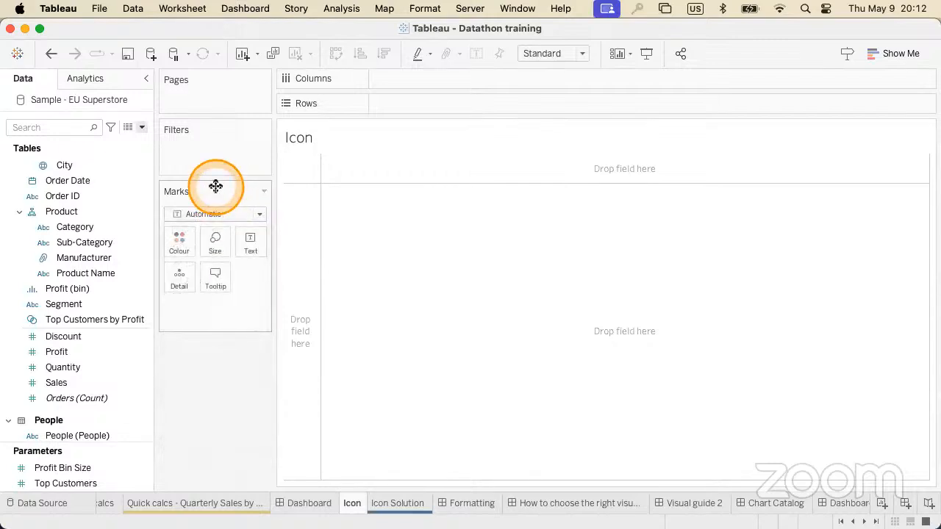
click(196, 213)
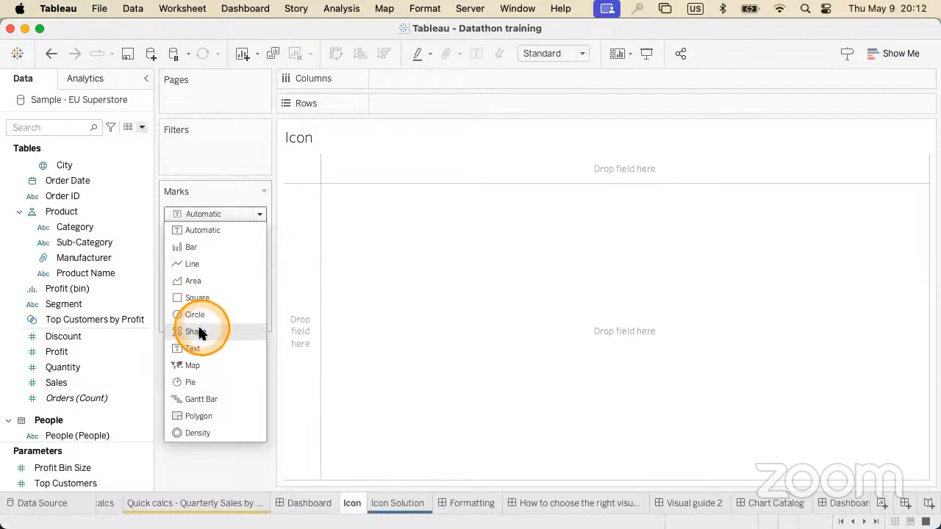
click(200, 333)
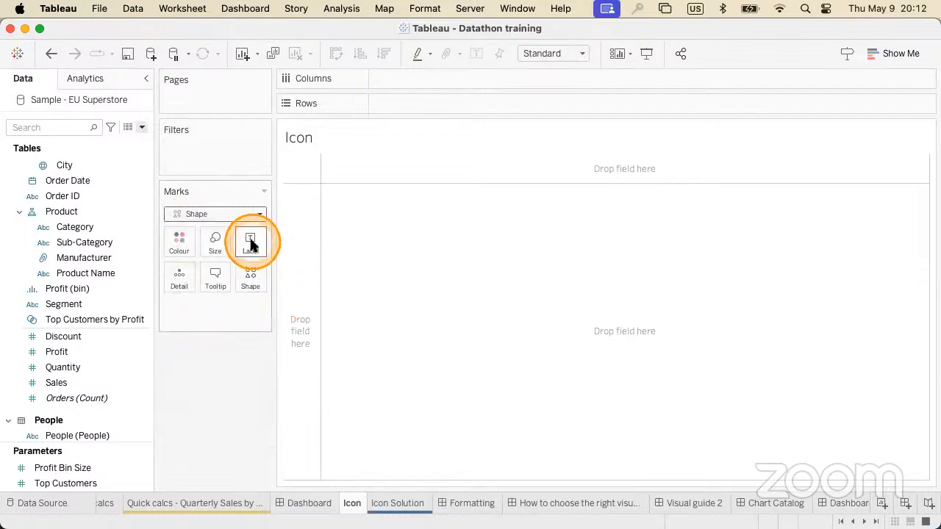
click(254, 216)
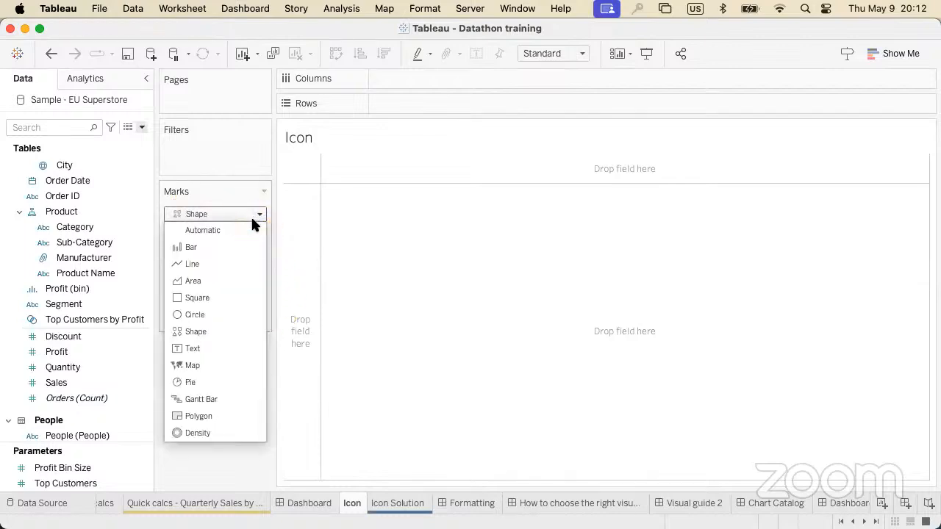
click(229, 456)
click(249, 291)
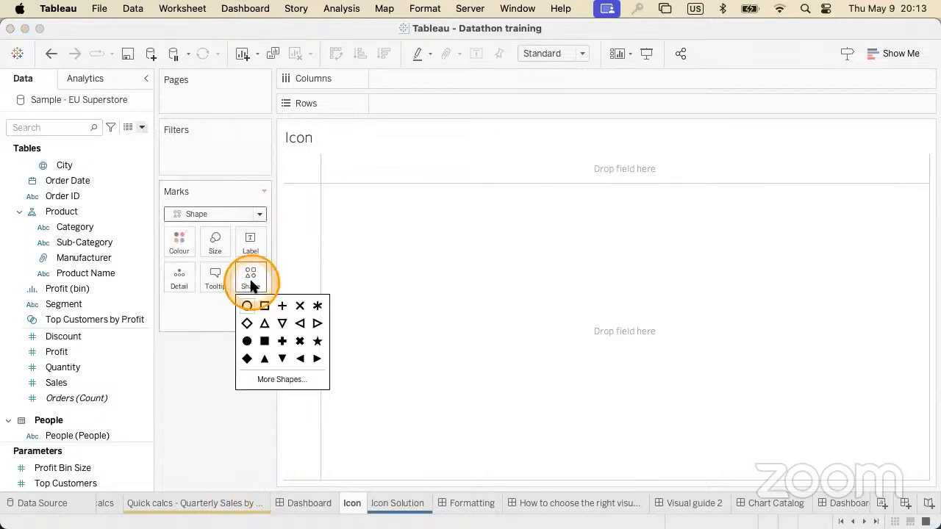
click(245, 417)
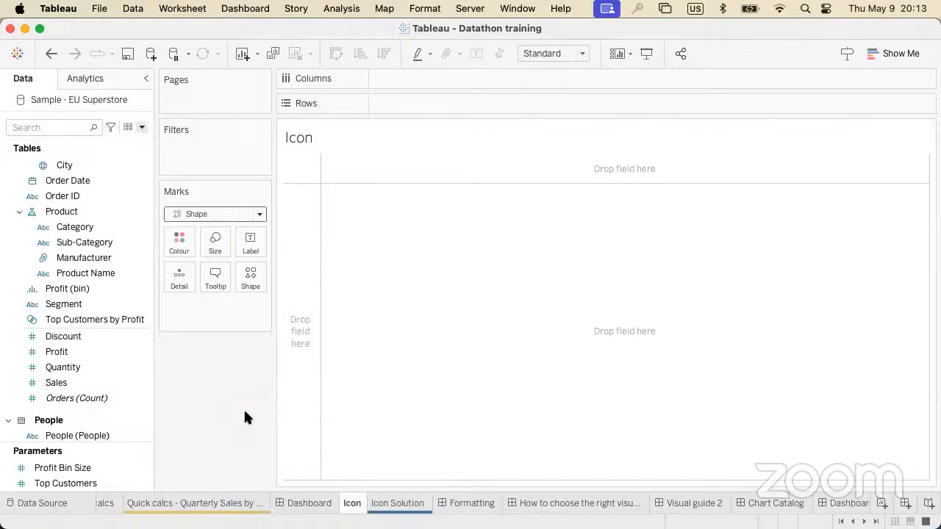
scroll(83, 291, up, 3)
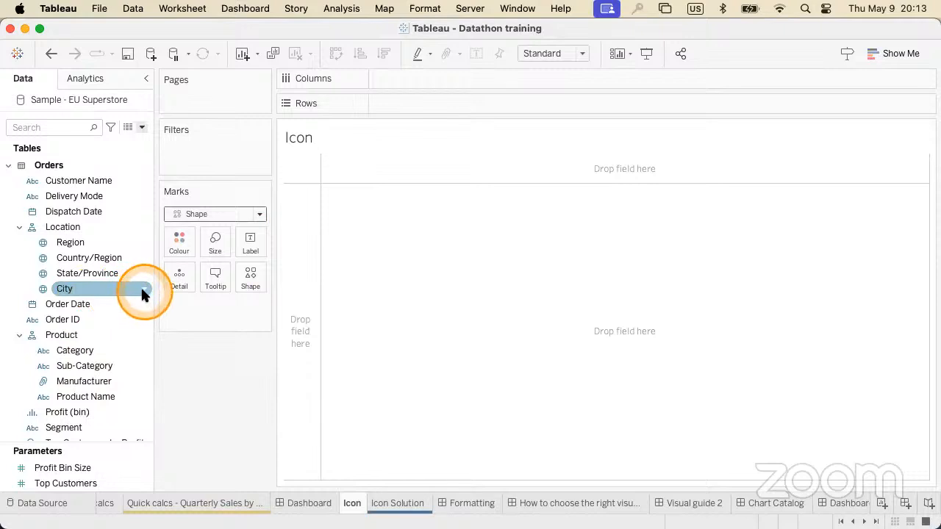
Add an ad-hoc SUM(1) field to the Marks card
double_click(204, 311)
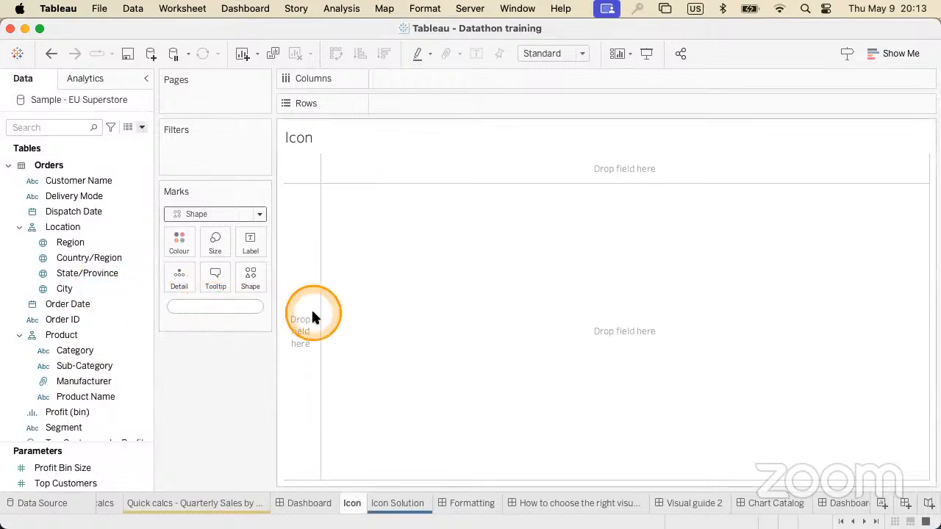
text(1)
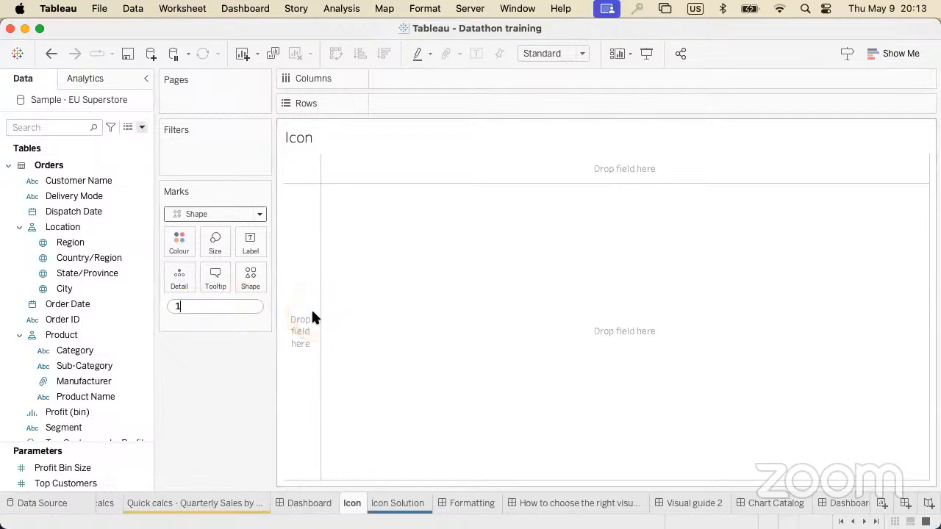
key(Return)
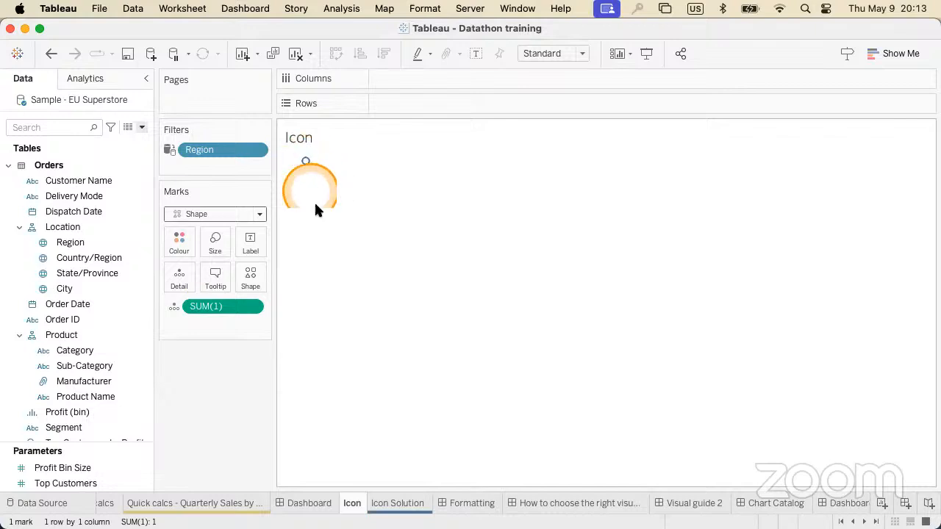
Assign the speech-bubble shape from the Misc palette to the mark
click(253, 283)
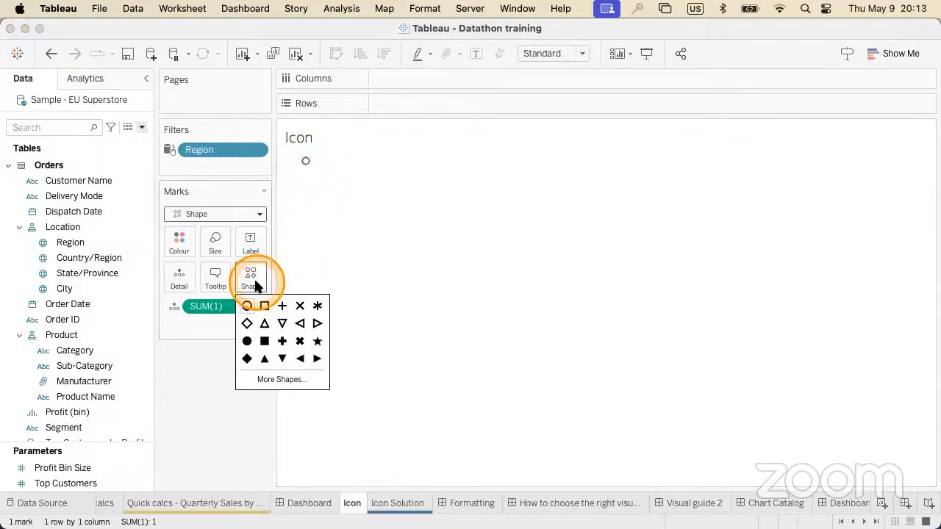
click(273, 378)
click(505, 173)
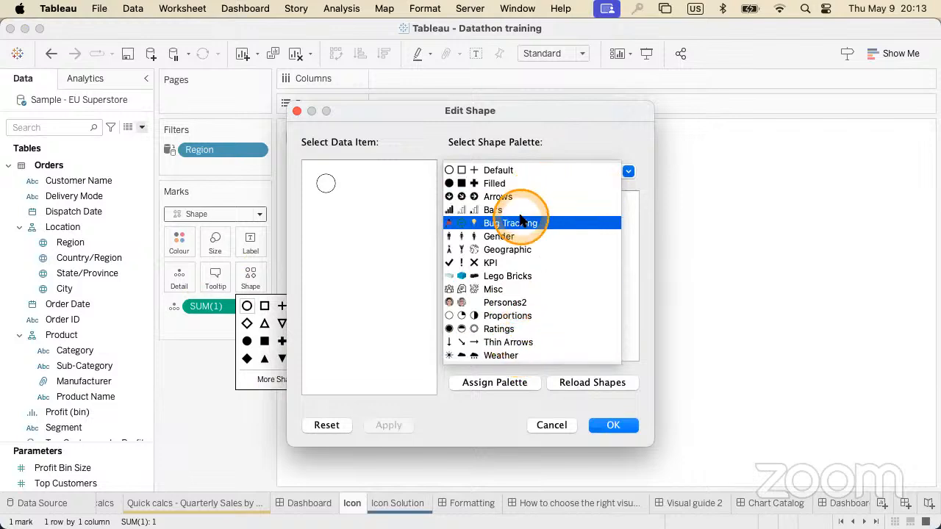
click(515, 289)
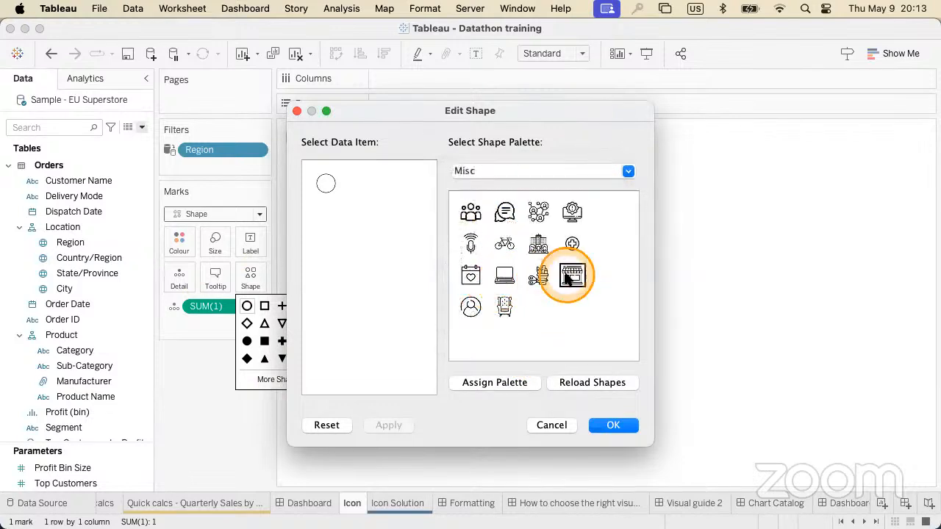
click(506, 213)
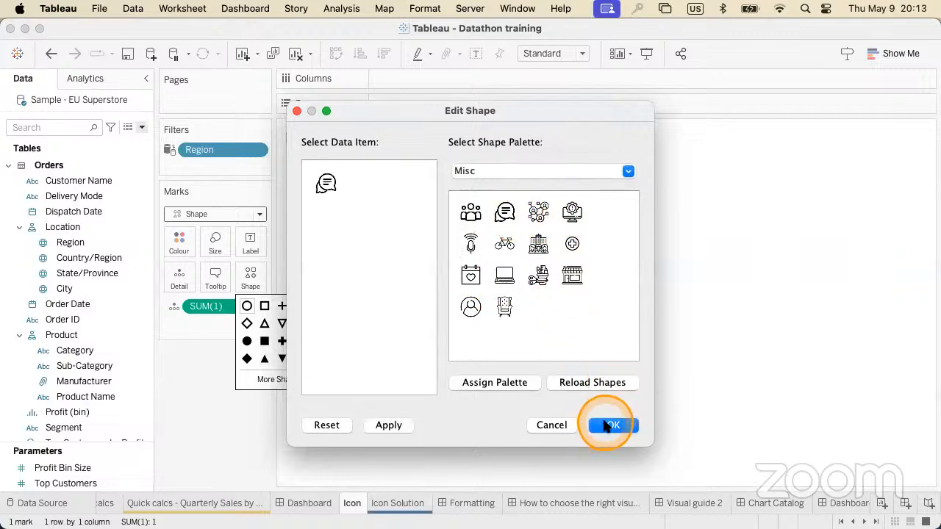
click(605, 425)
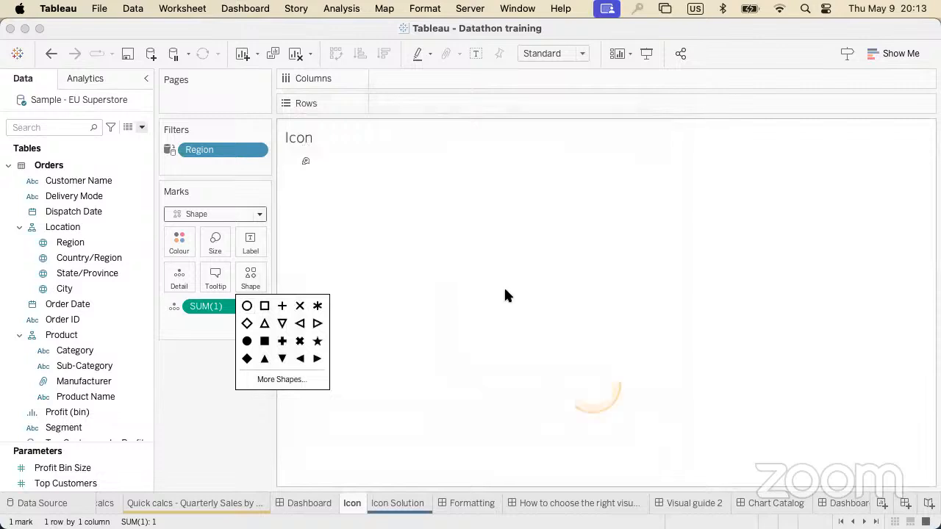
click(334, 223)
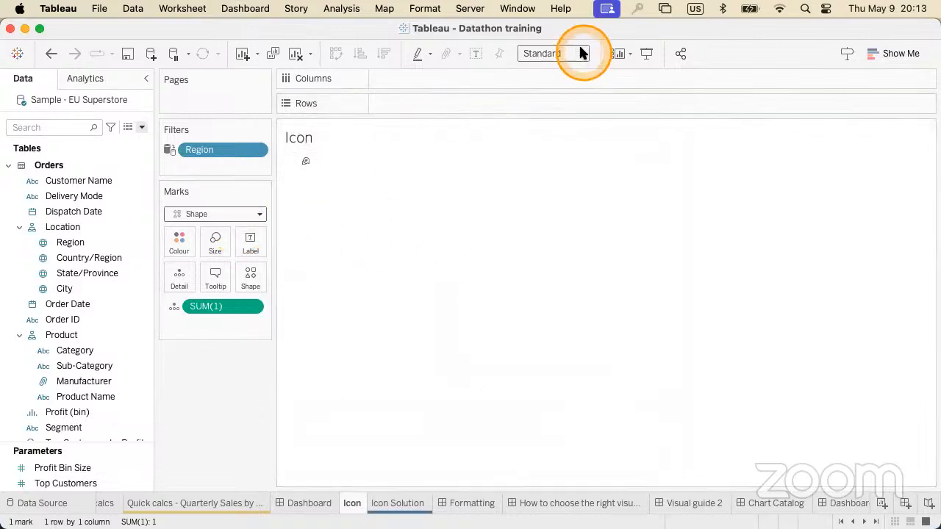
Set the view fit to Entire View
click(544, 53)
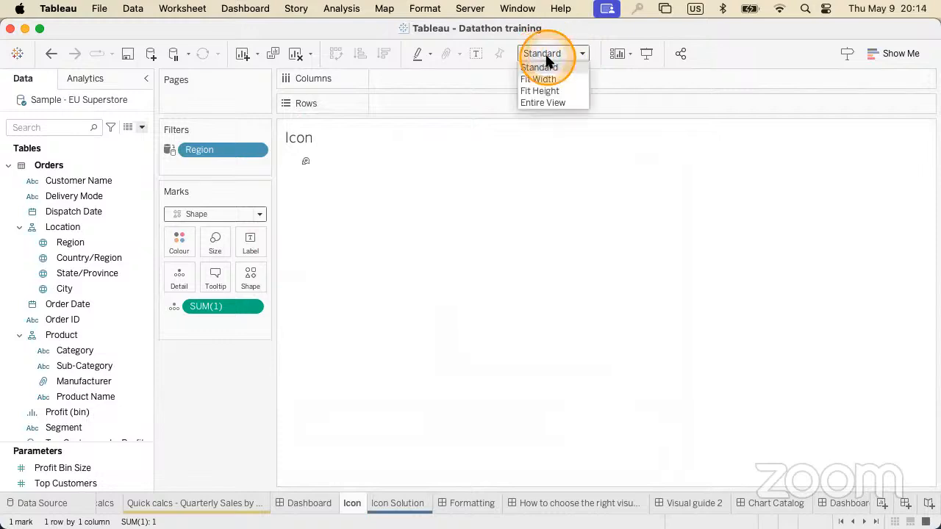
click(555, 101)
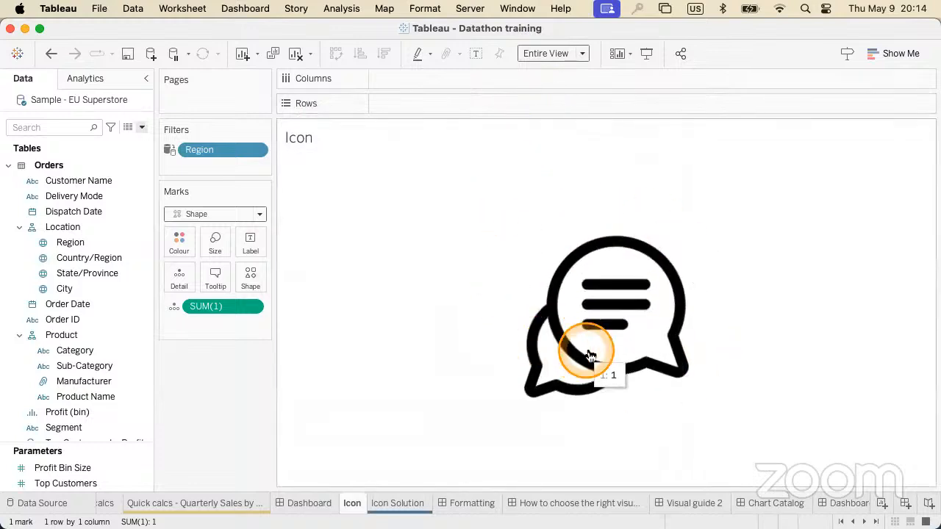
mouse_move(96, 519)
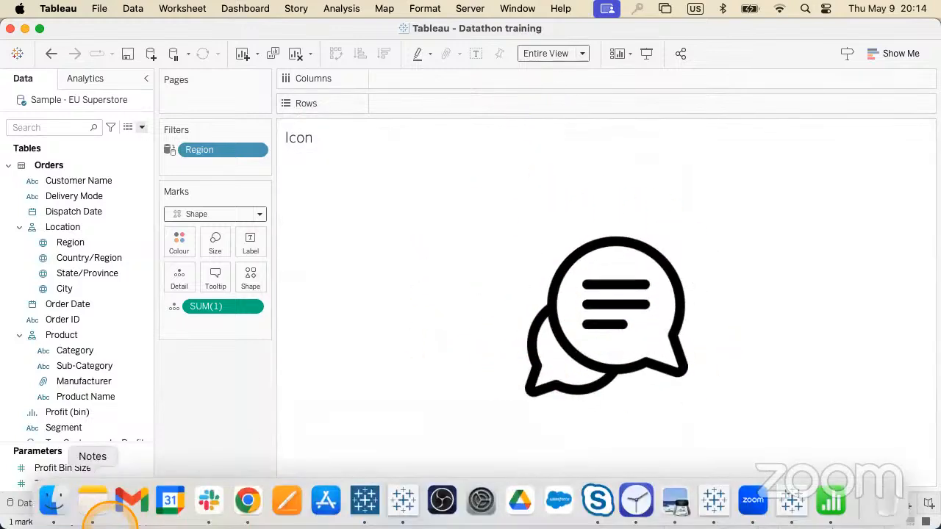
In Finder, go to Documents > My Tableau Repository > Shapes
click(55, 506)
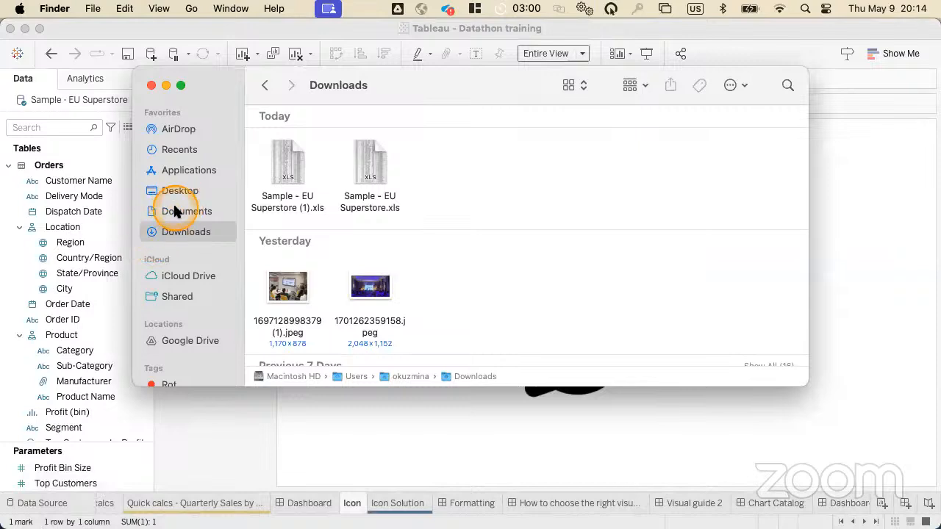
click(175, 211)
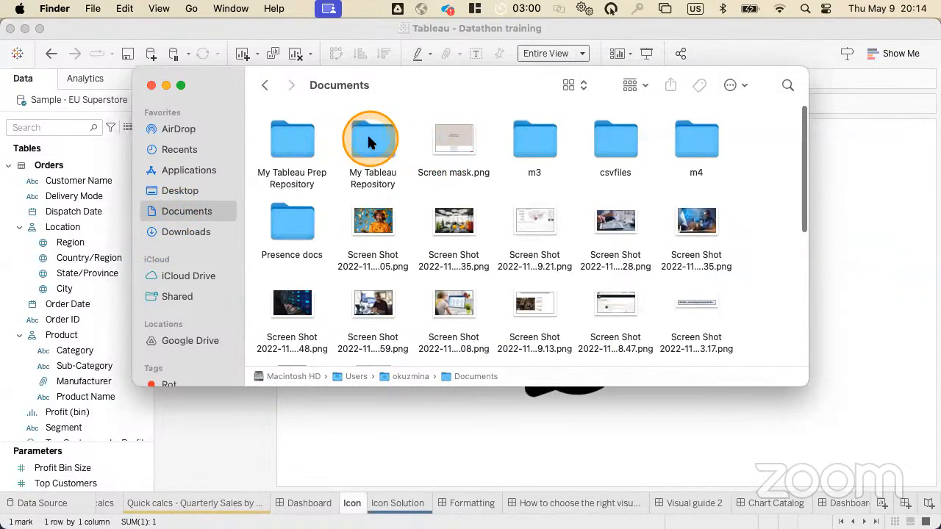
double_click(371, 139)
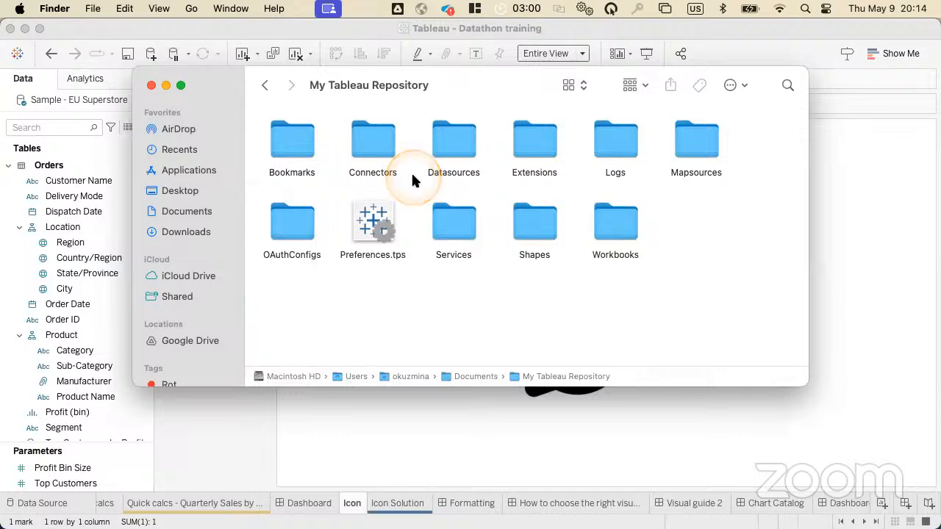
double_click(543, 213)
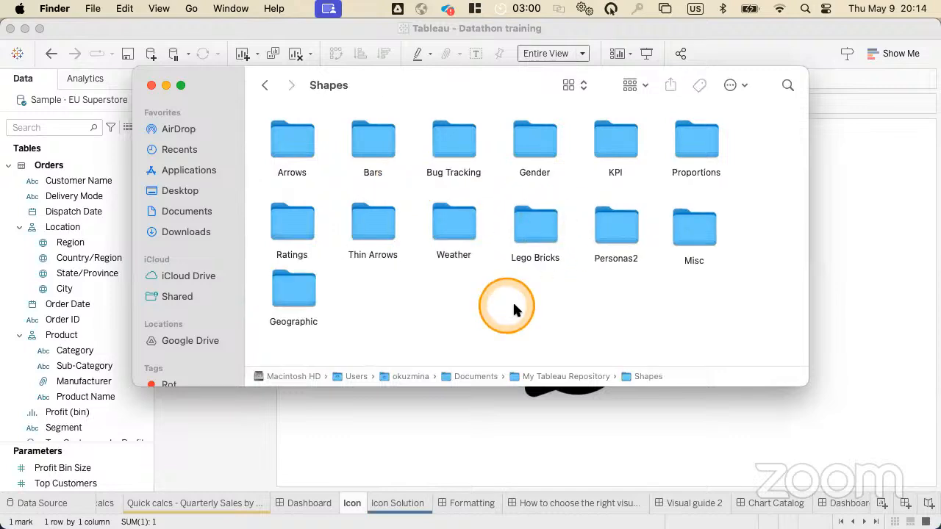
Look through the Lego Bricks and Misc shape folders, then go back to My Tableau Repository
double_click(536, 230)
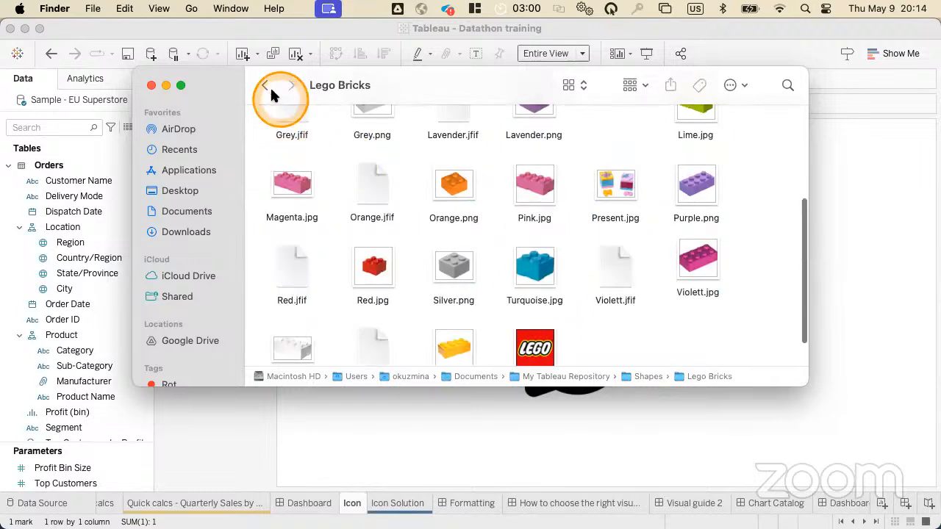
click(266, 86)
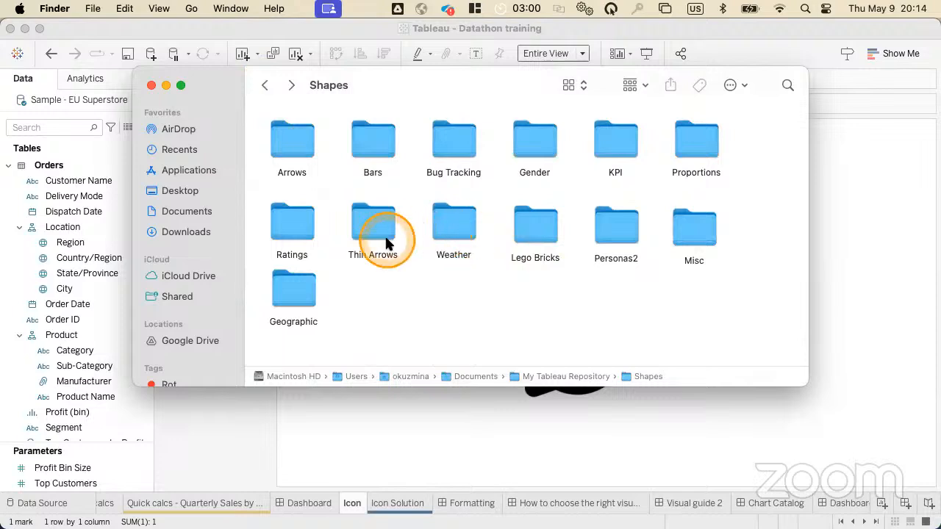
double_click(685, 230)
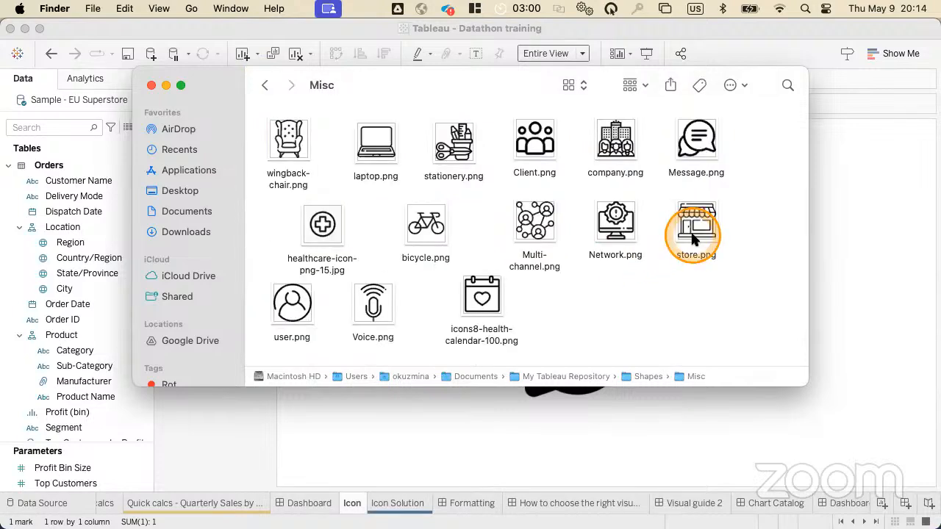
click(272, 87)
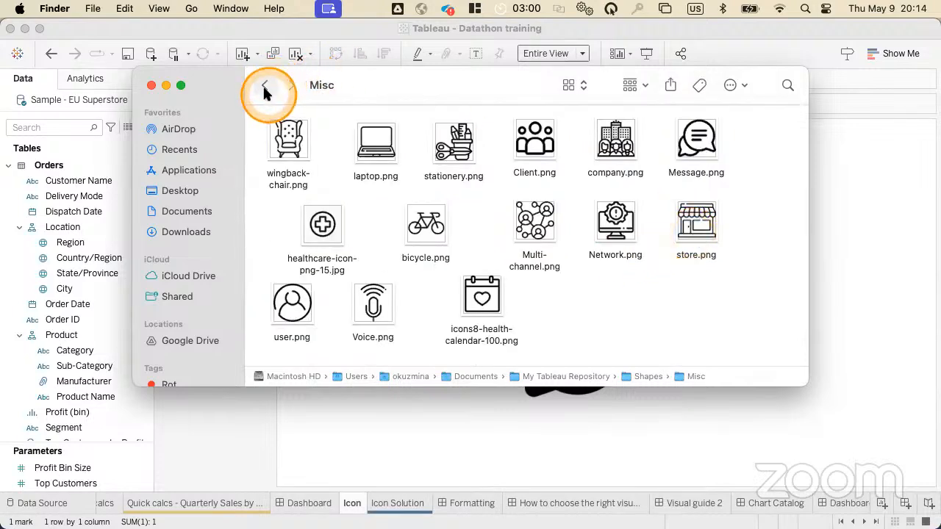
click(265, 89)
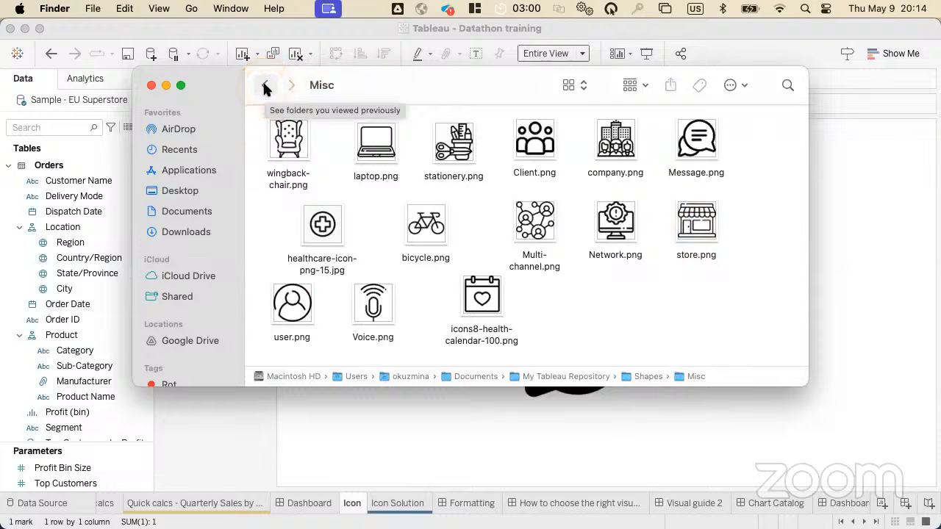
click(262, 82)
click(265, 88)
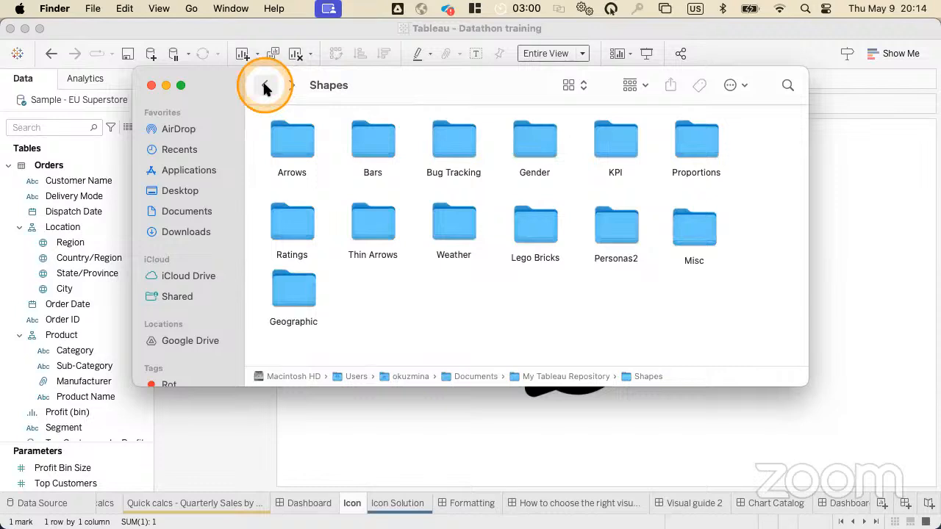
click(264, 87)
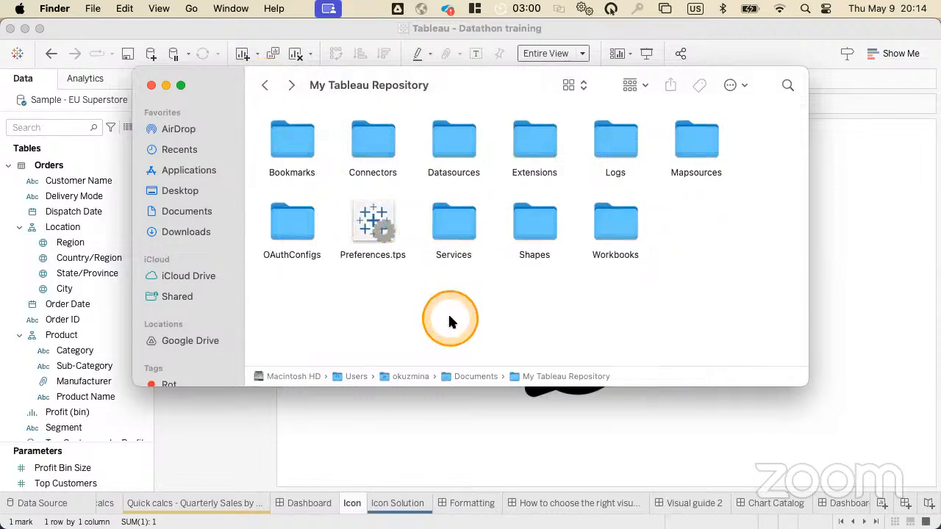
Open Preferences.tps in Brackets.app via Open With > Other
right_click(370, 212)
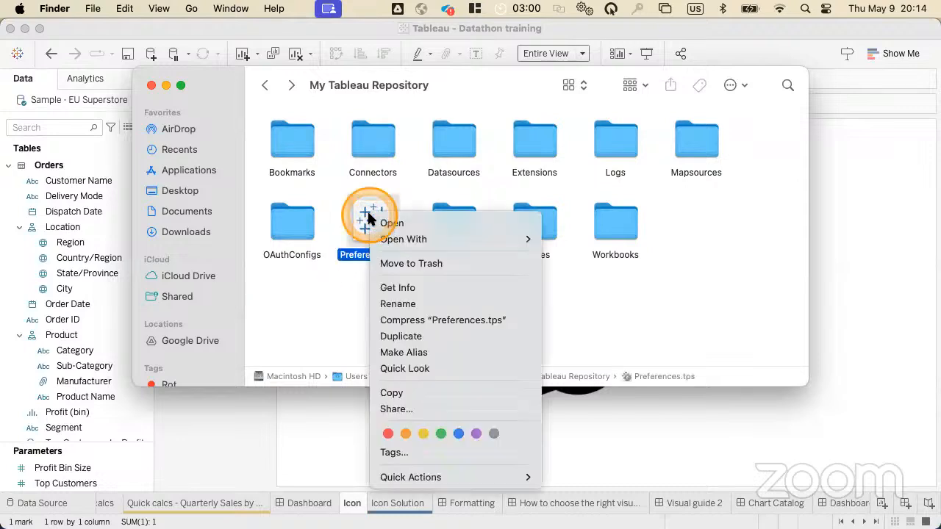
mouse_move(467, 241)
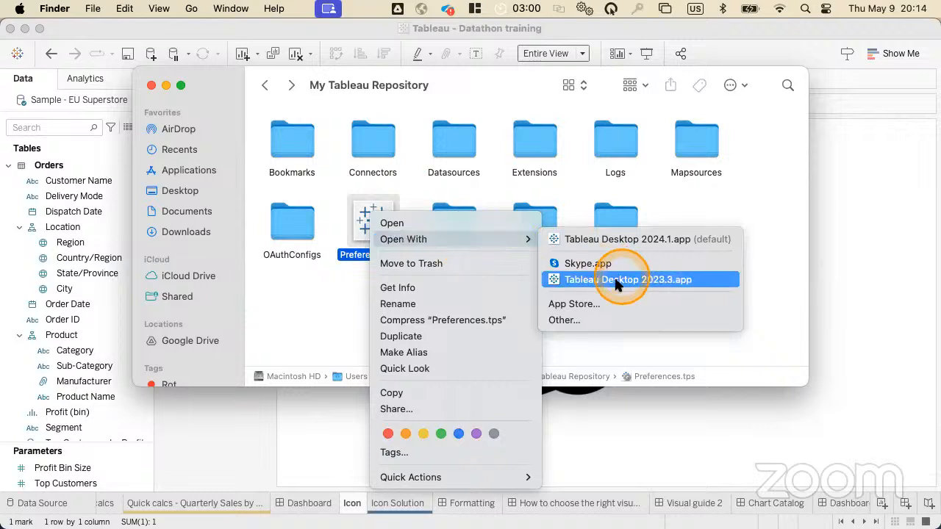
click(576, 321)
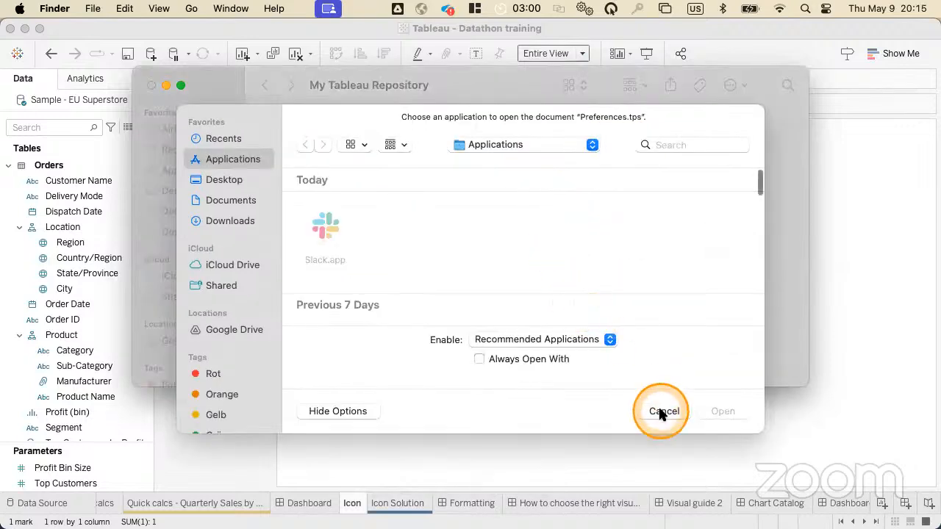
click(659, 411)
click(369, 217)
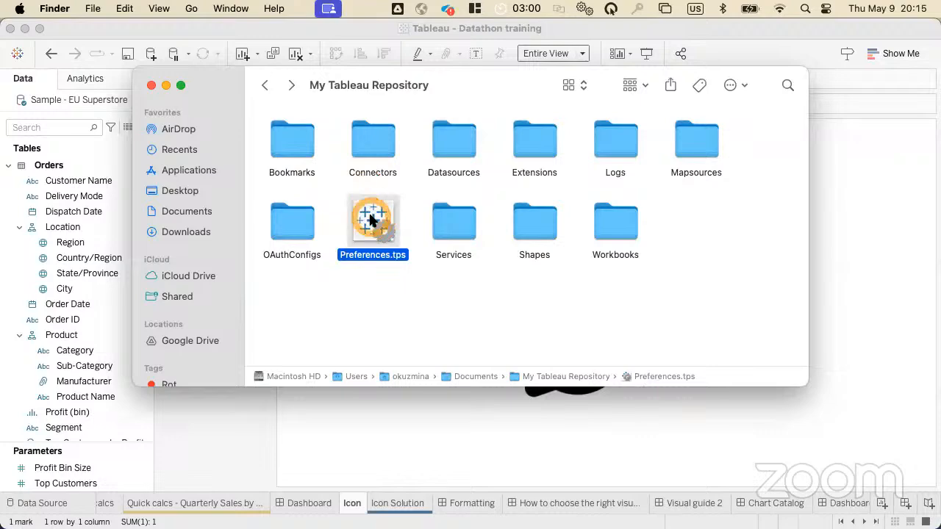
right_click(371, 219)
click(567, 321)
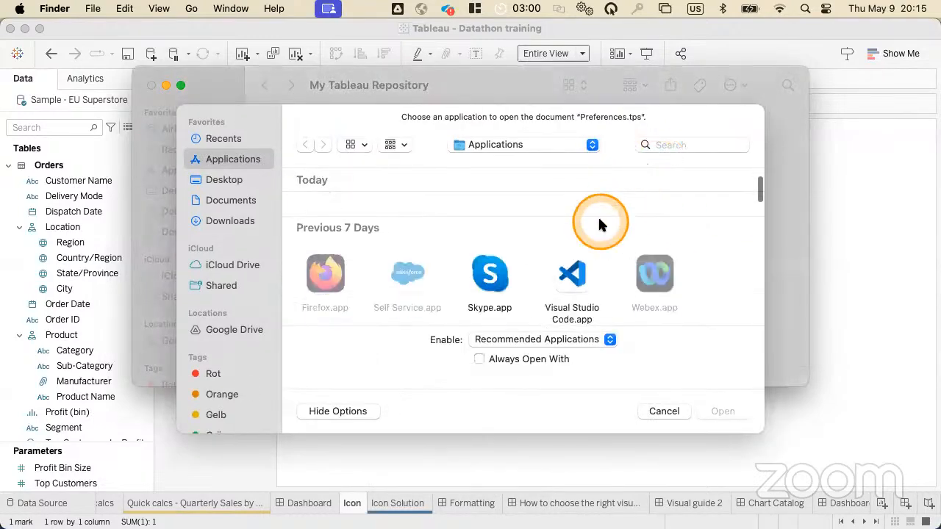
scroll(597, 215, down, 2)
scroll(598, 216, down, 4)
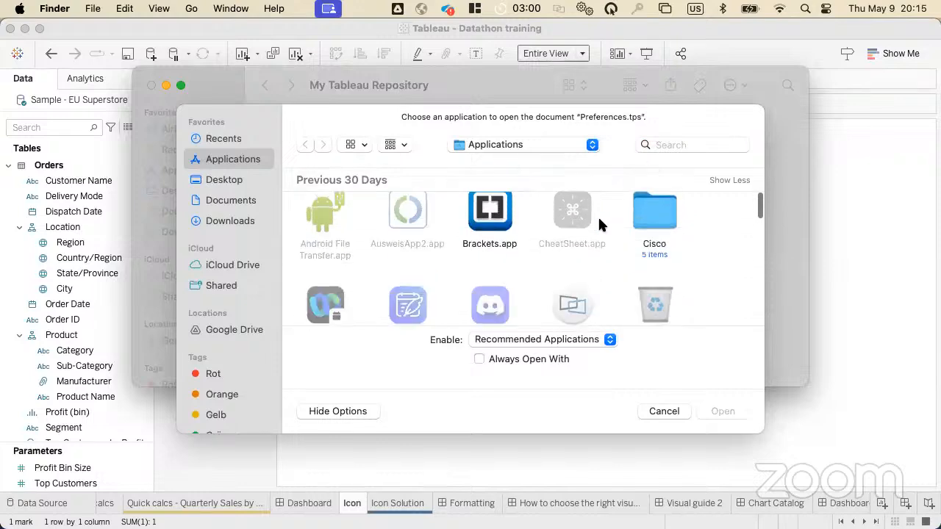
click(515, 211)
click(722, 413)
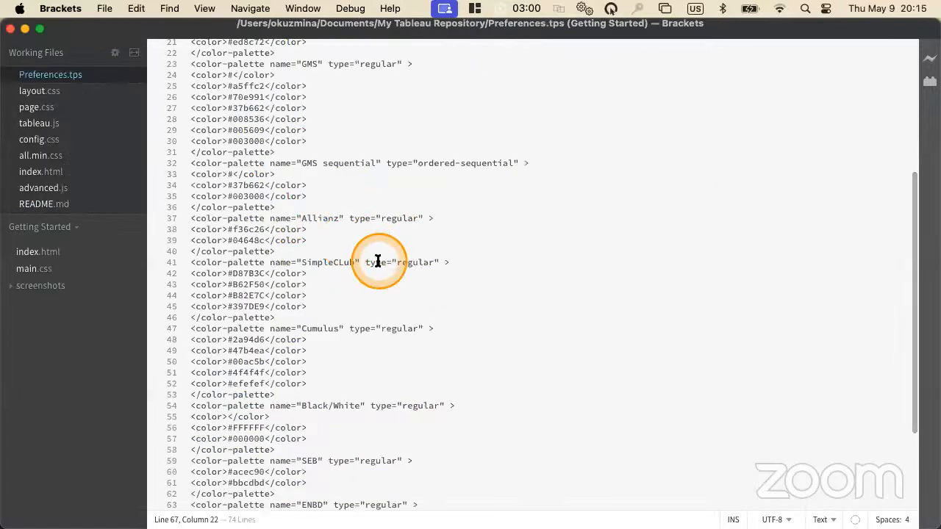
Scroll to the top of Preferences.tps and select the NHS palette's first hex code, #193498
scroll(368, 272, up, 4)
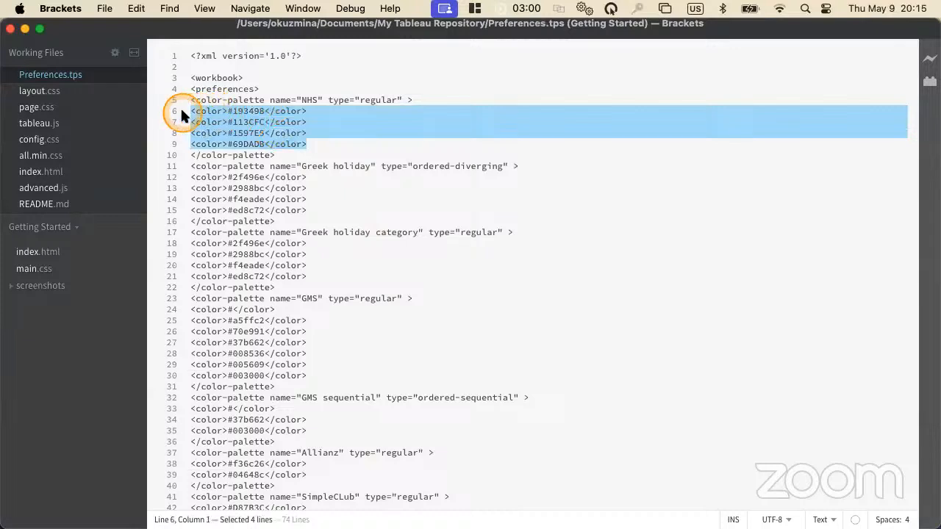
click(266, 119)
drag(265, 111, 228, 111)
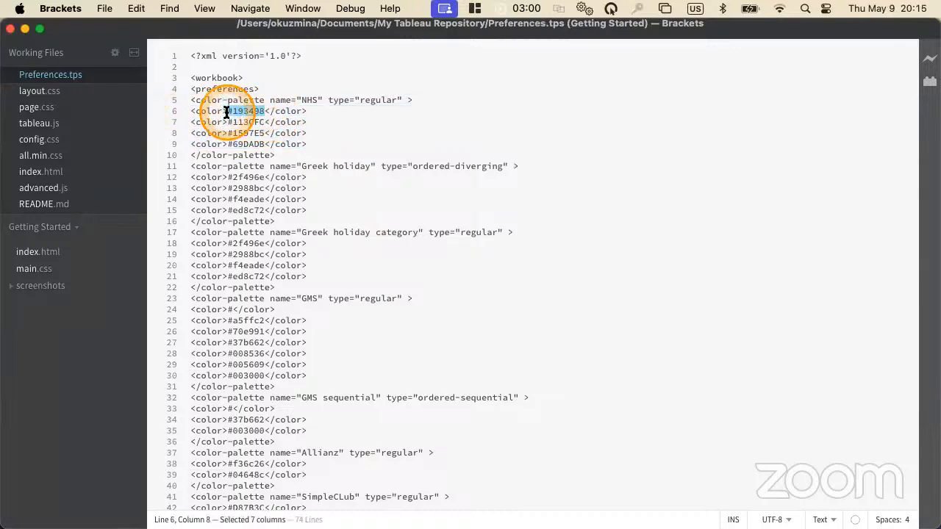
Minimize Brackets and close the My Tableau Repository Finder window to get back to Tableau
click(386, 101)
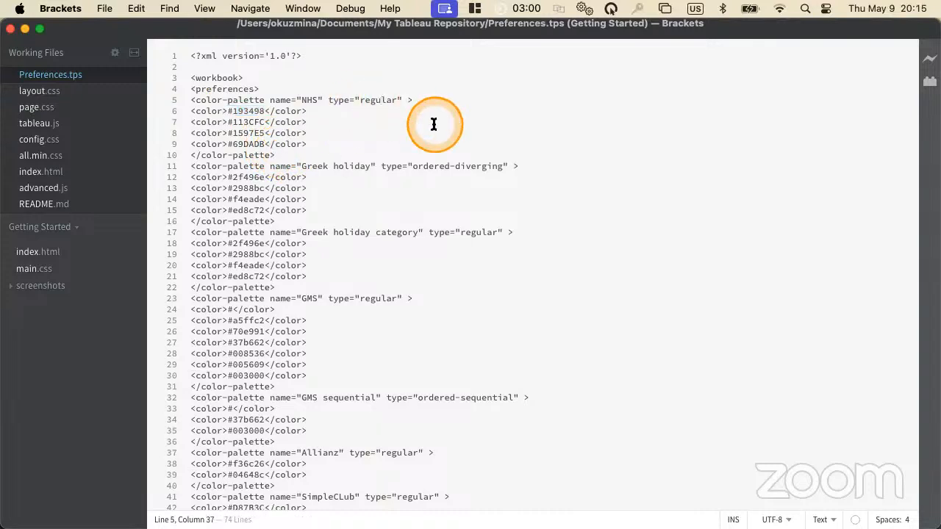
click(25, 29)
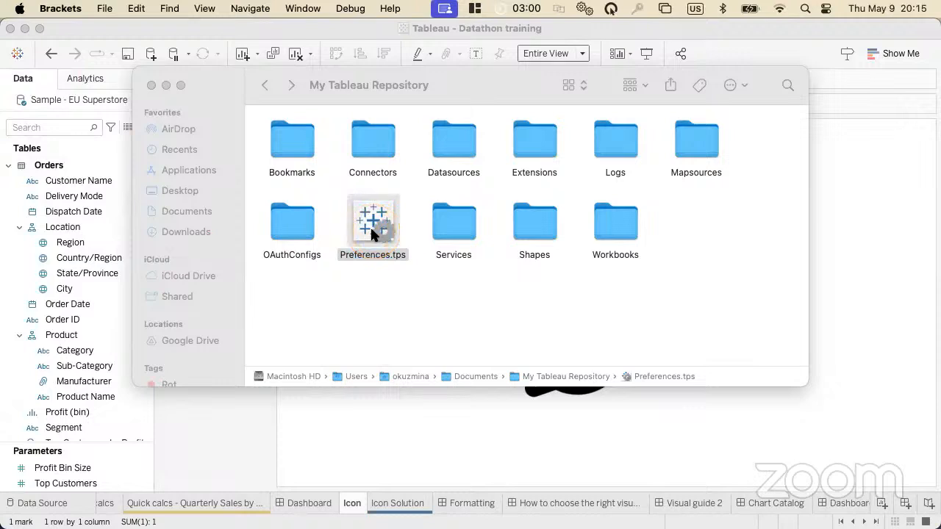
click(382, 313)
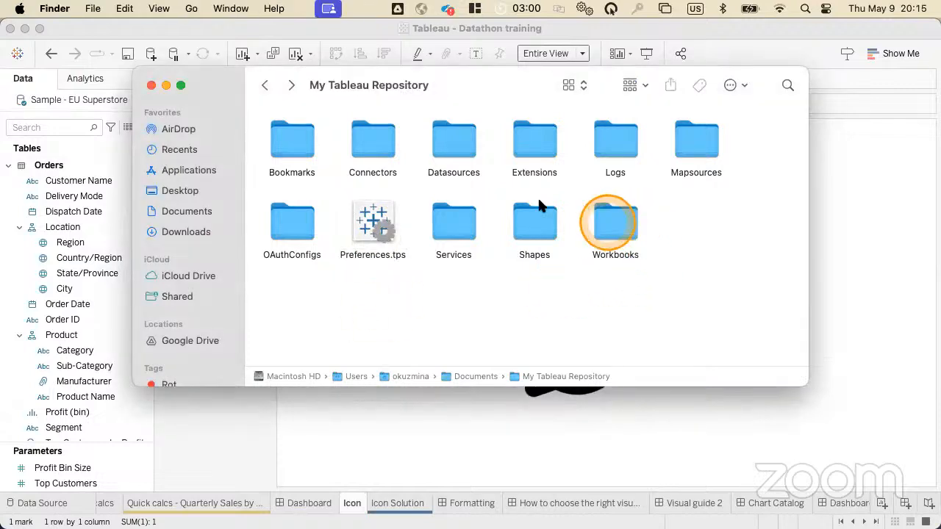
click(151, 87)
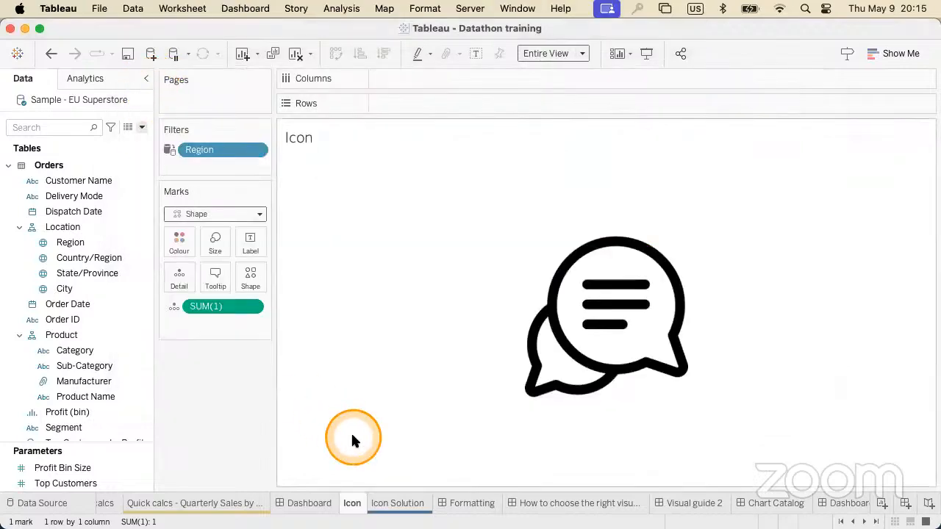
On the Dashboard, place the Icon sheet in the blank space beside the title
click(307, 503)
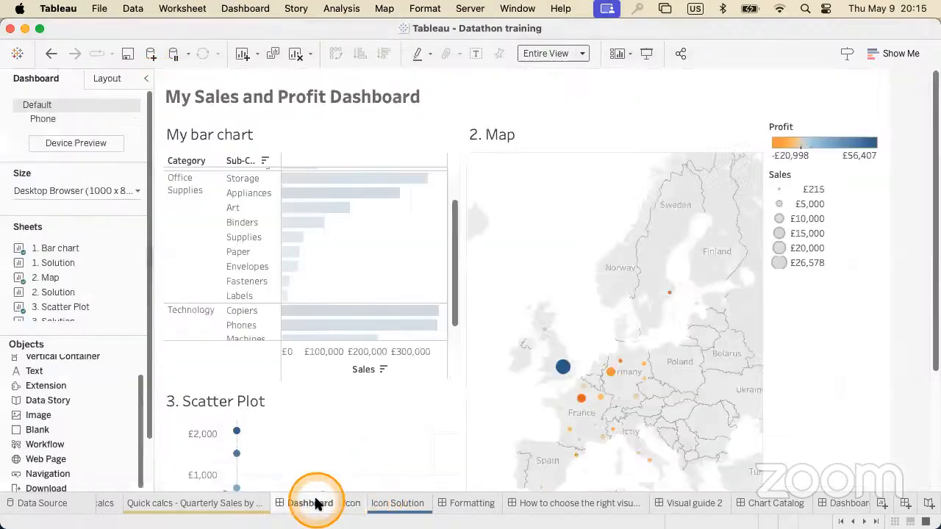
mouse_move(92, 263)
scroll(90, 263, down, 10)
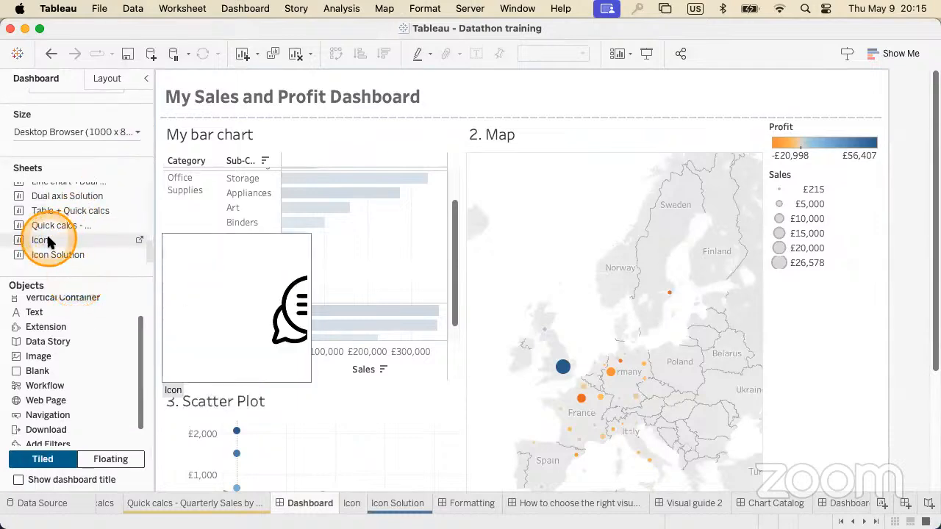
click(526, 74)
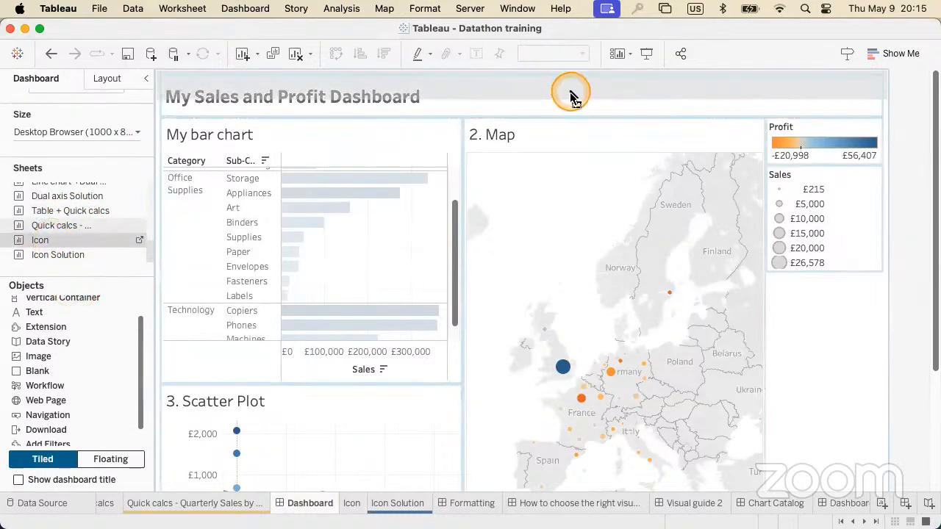
click(706, 97)
drag(710, 100, 706, 99)
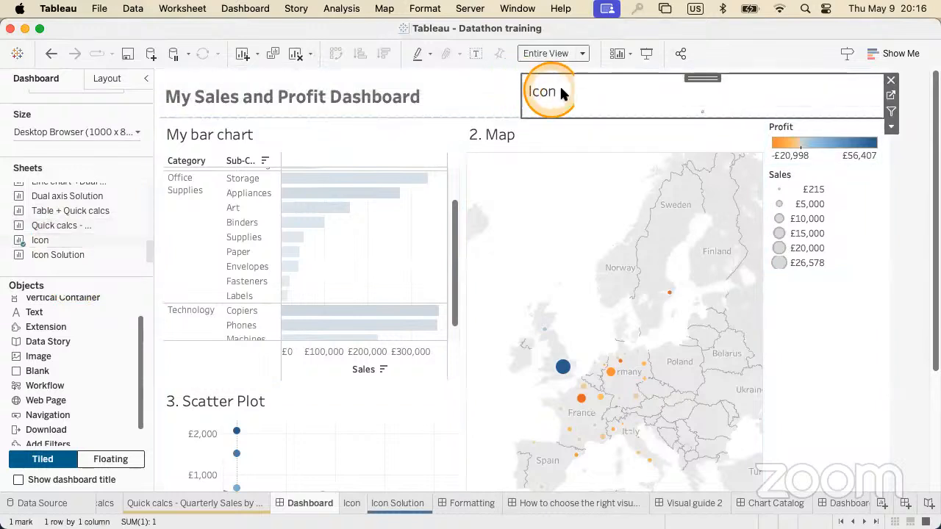
Hide the Icon sheet's title and shrink its area toward the right end of the title row
click(892, 130)
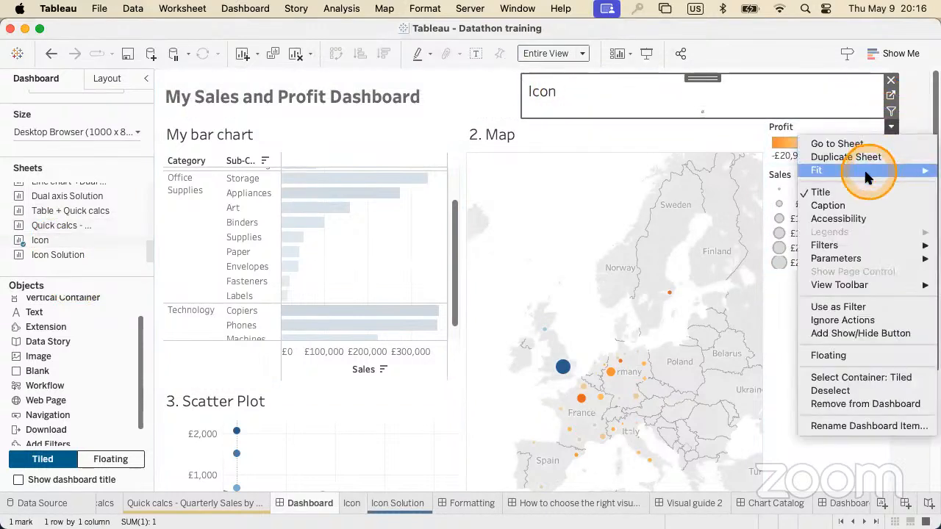
click(857, 189)
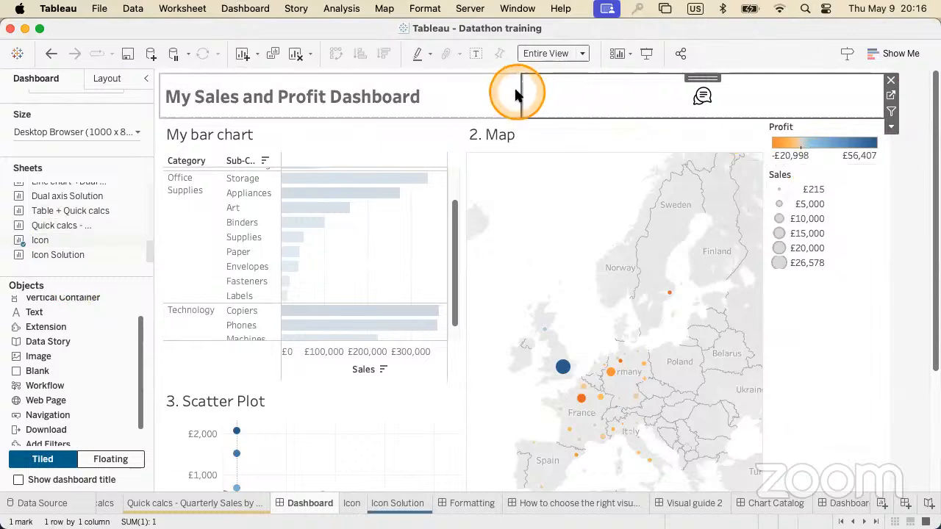
drag(522, 96, 828, 93)
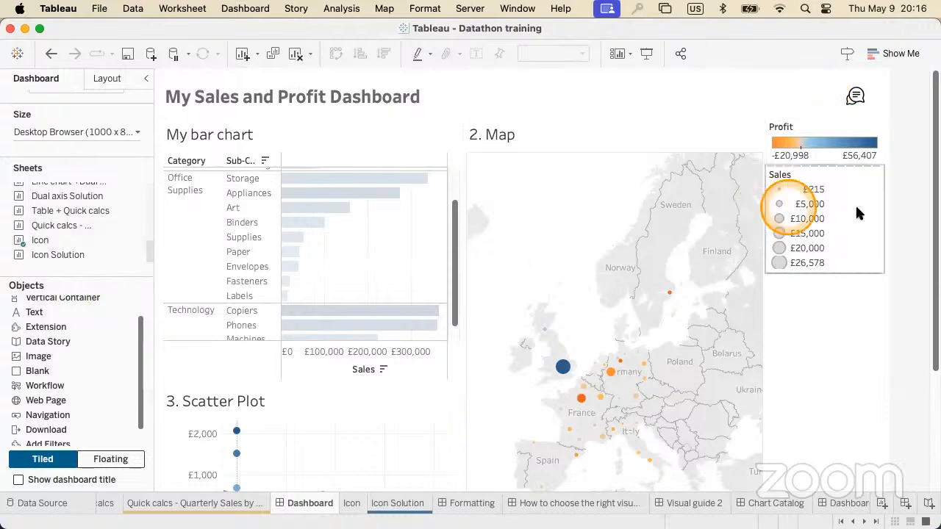
click(352, 503)
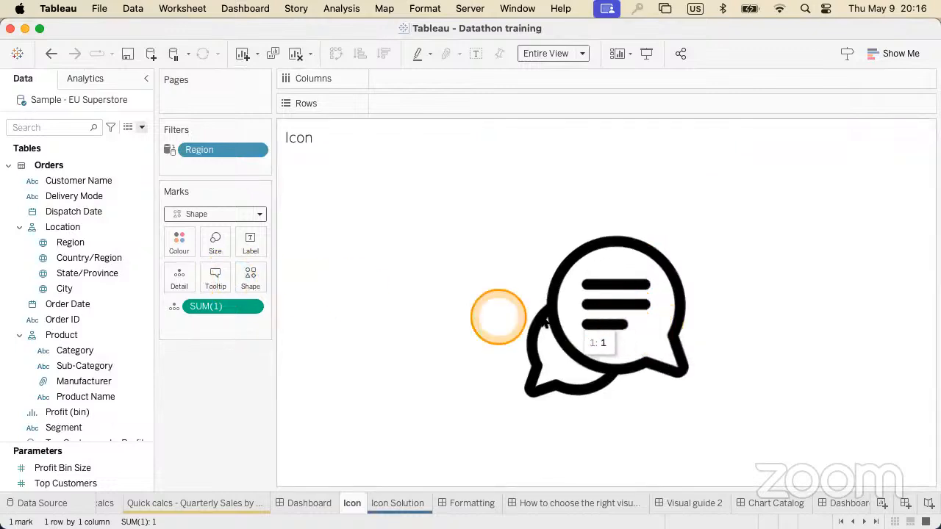
Replace the icon's SUM(1) tooltip with 'You can filter the dashboard by clicking on the map'
click(213, 274)
key(super+a)
key(BackSpace)
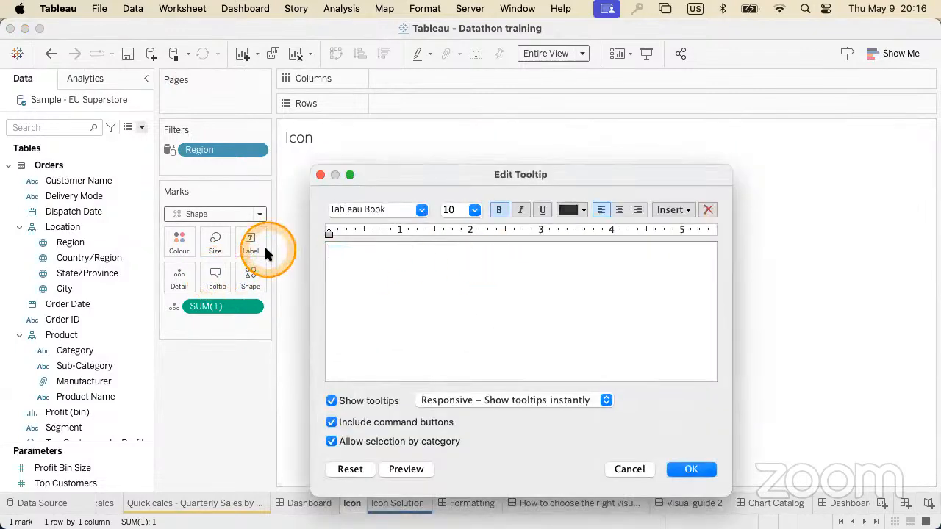
click(265, 243)
text(You can filter the dashboar)
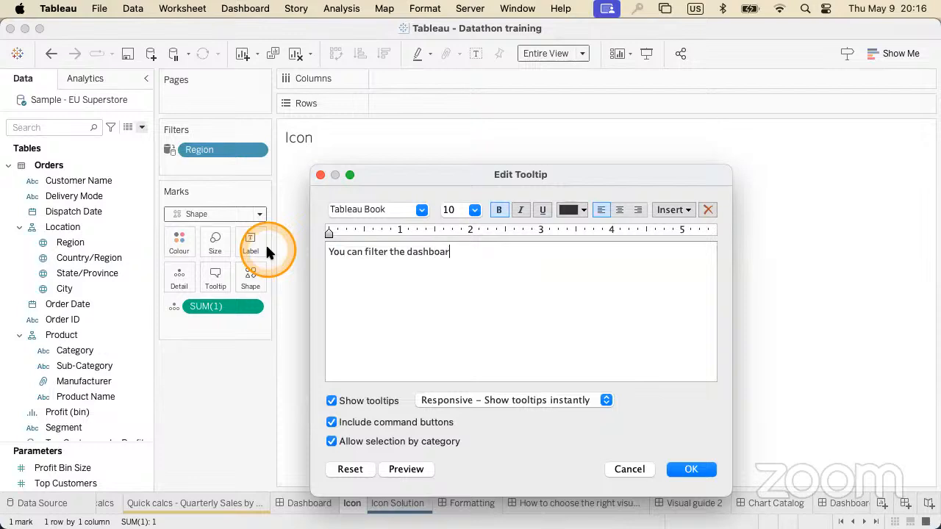
text(d by hover)
key(BackSpace)
key(BackSpace)
key(BackSpace)
text(clicking on the l)
key(BackSpace)
text(map)
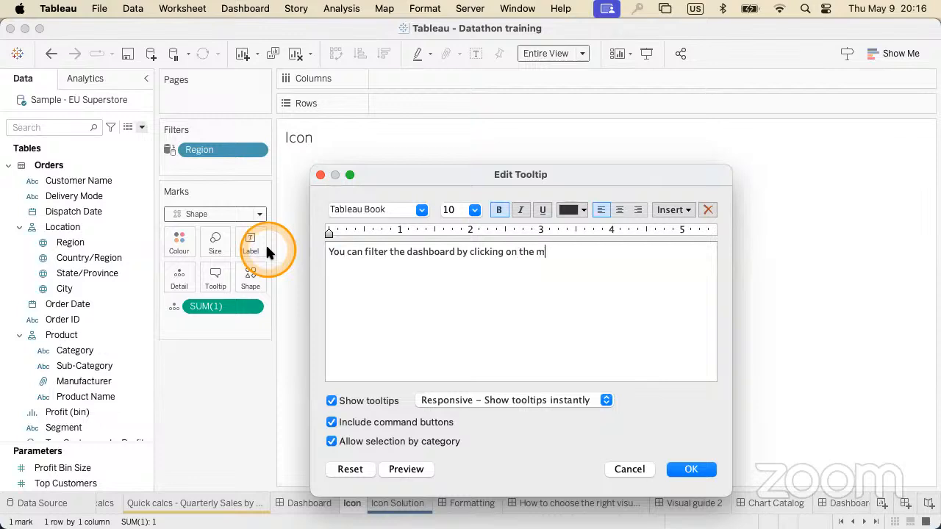
click(683, 470)
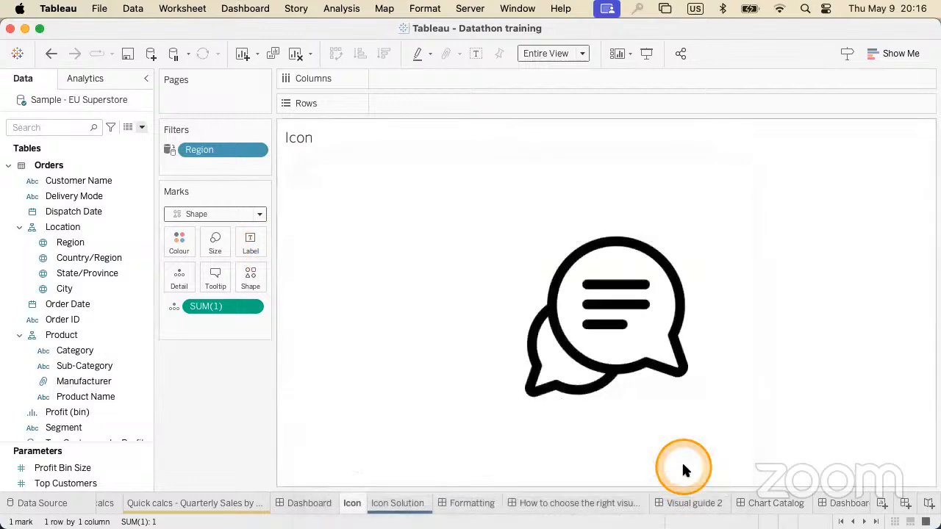
Test the new tooltip on the chat-bubble mark and on the Sales and Profit dashboard
mouse_move(666, 408)
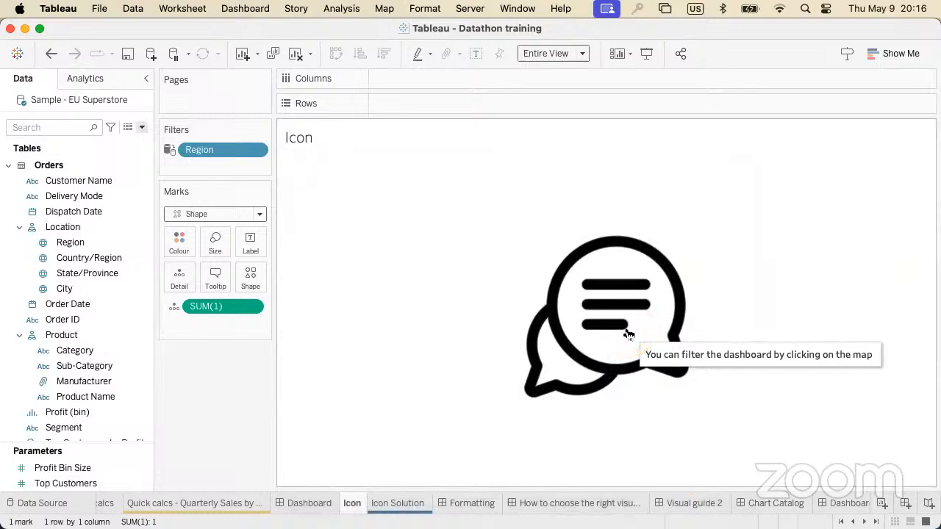
click(583, 333)
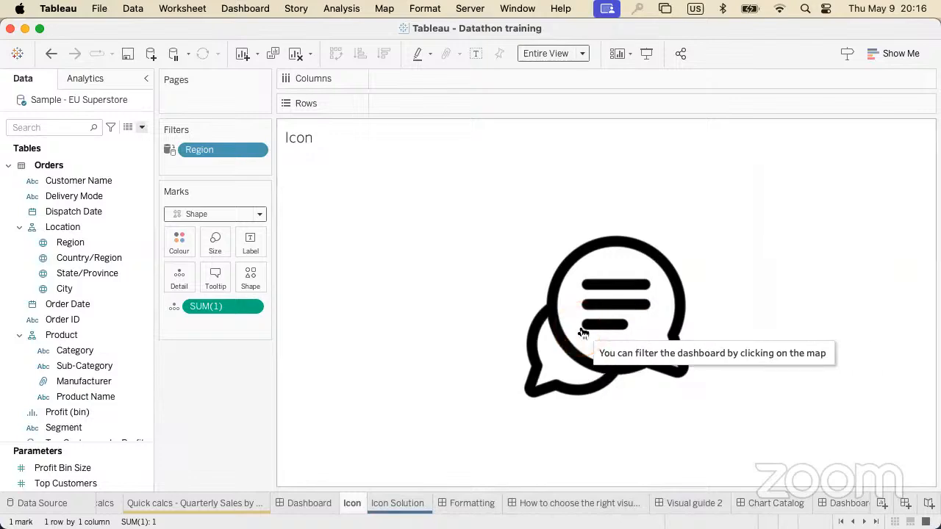
click(469, 383)
click(301, 503)
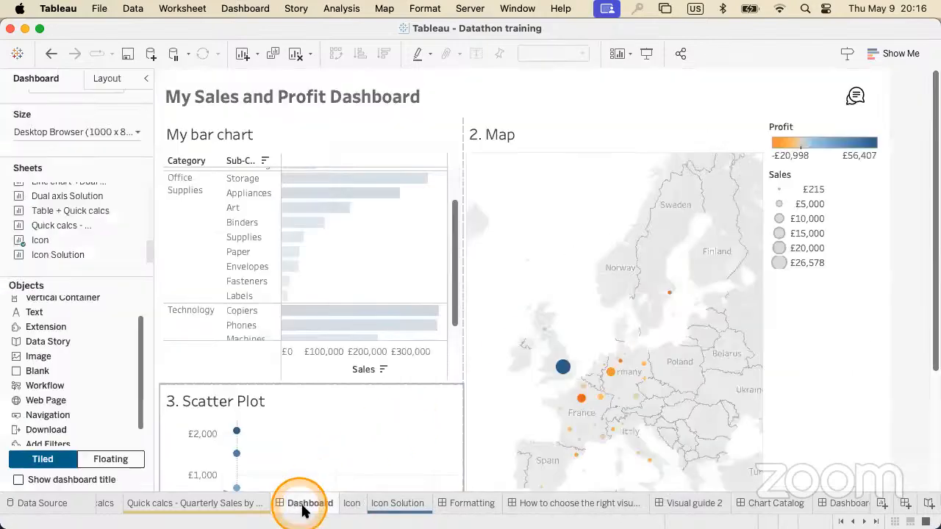
click(583, 326)
click(857, 97)
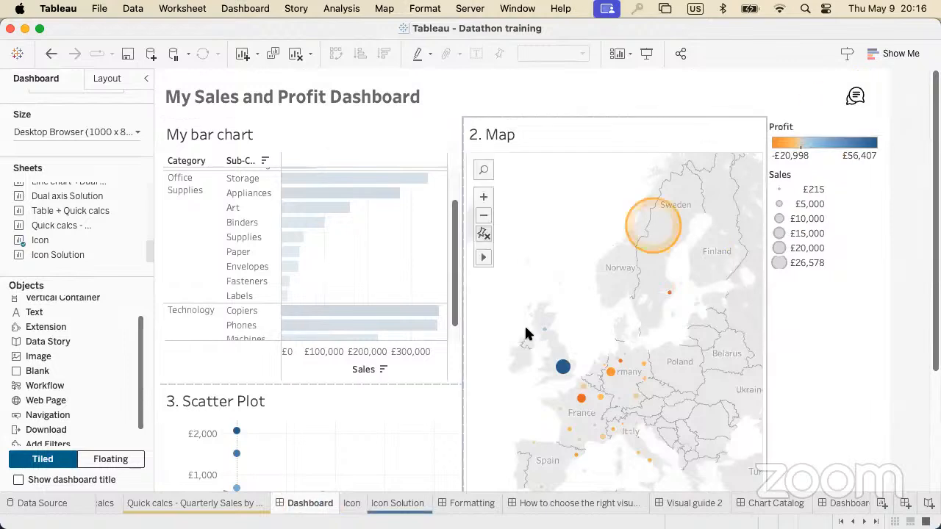
click(357, 506)
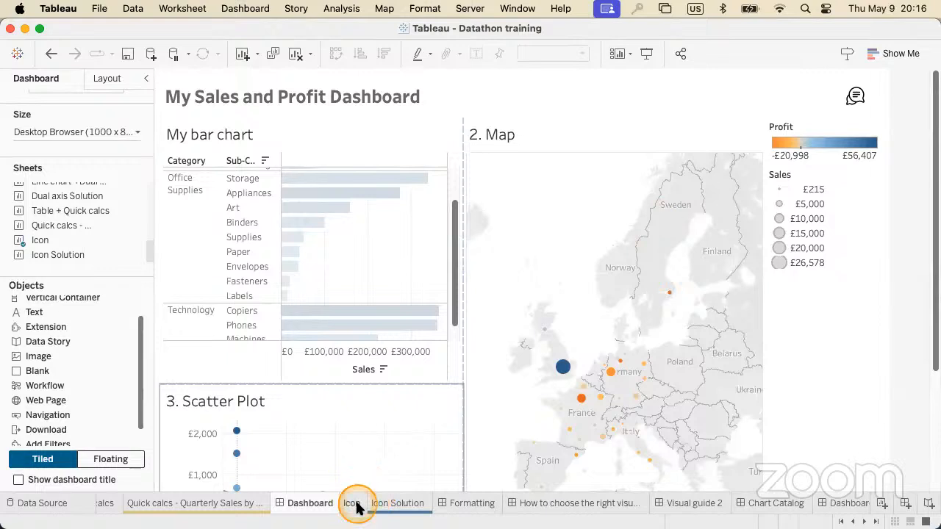
click(221, 280)
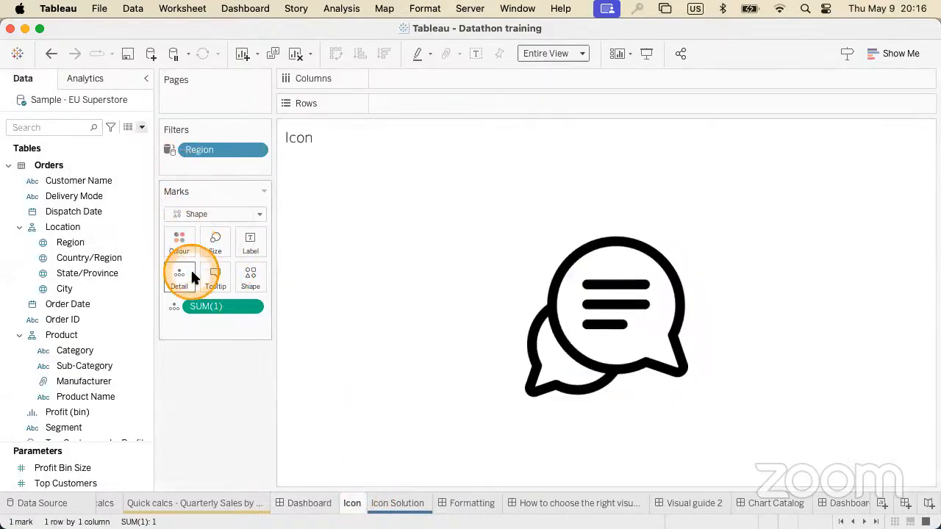
click(216, 274)
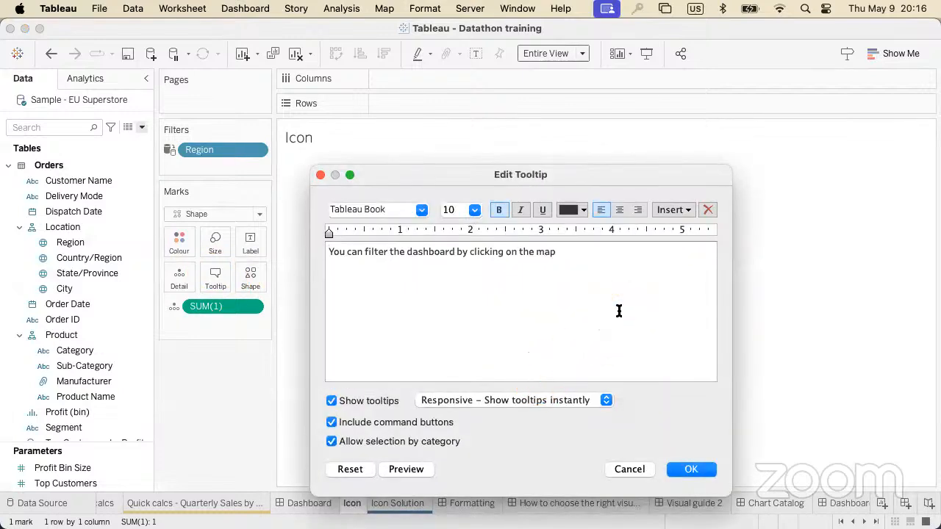
click(636, 283)
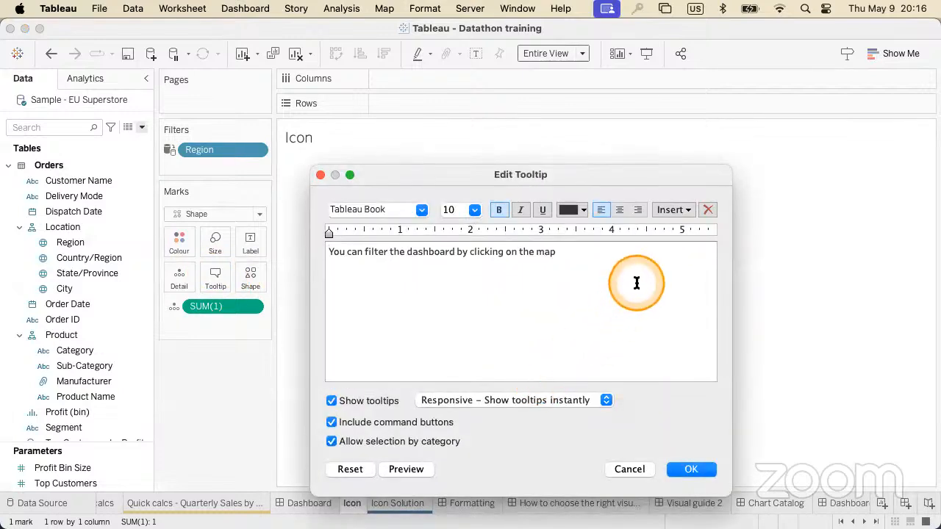
click(602, 287)
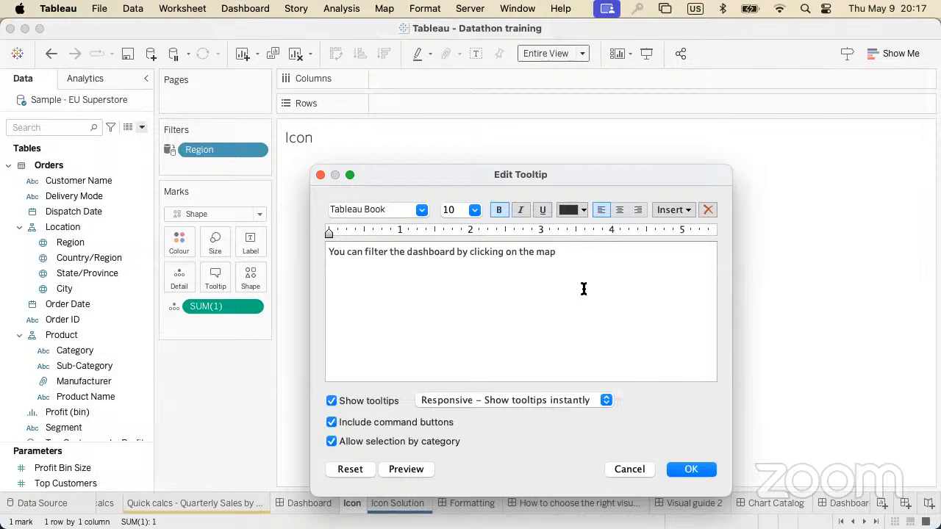
click(624, 470)
click(623, 470)
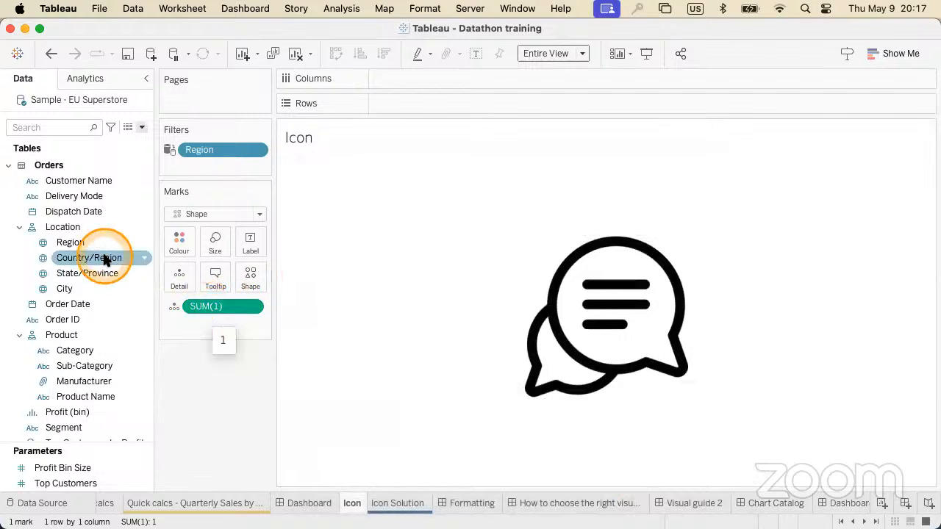
Put Category on Detail, remove SUM(1), and enlarge the chat-bubble marks with the Size slider
scroll(85, 270, down, 1)
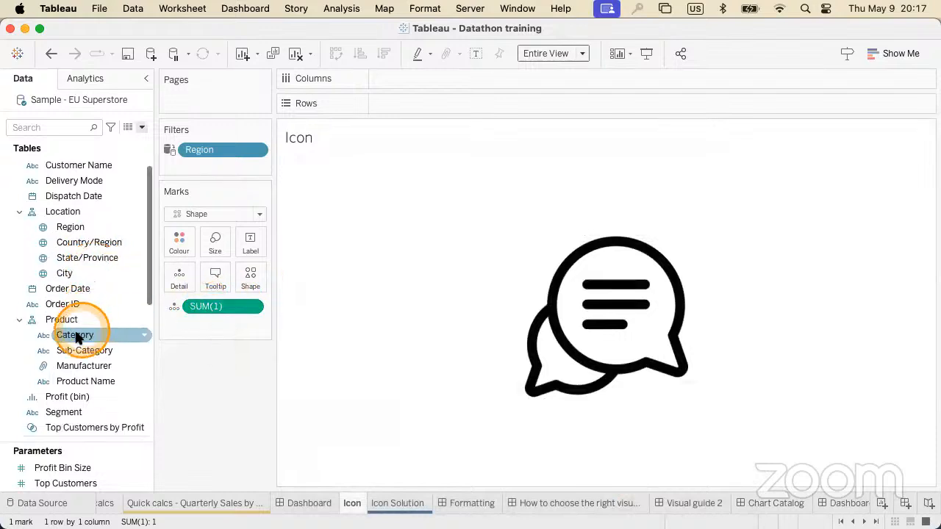
drag(71, 337, 178, 274)
drag(208, 316, 208, 452)
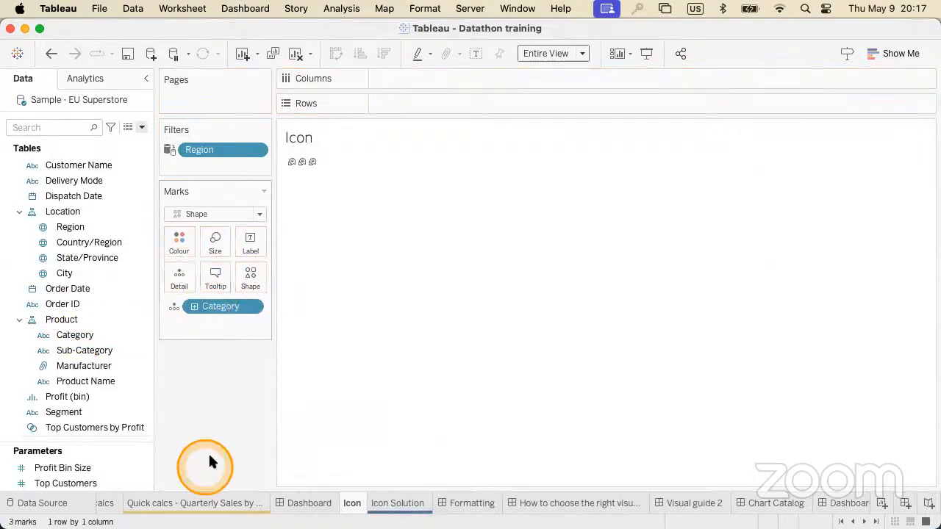
mouse_move(298, 166)
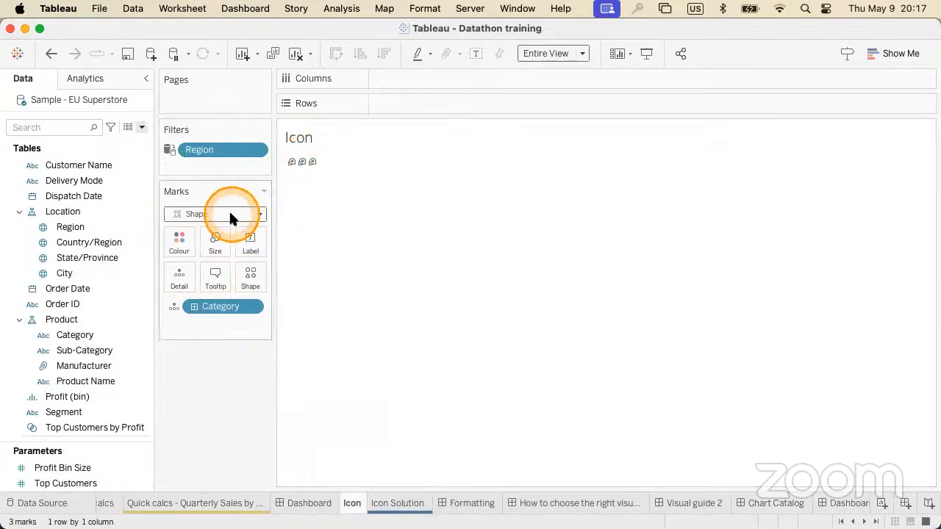
click(542, 55)
click(543, 57)
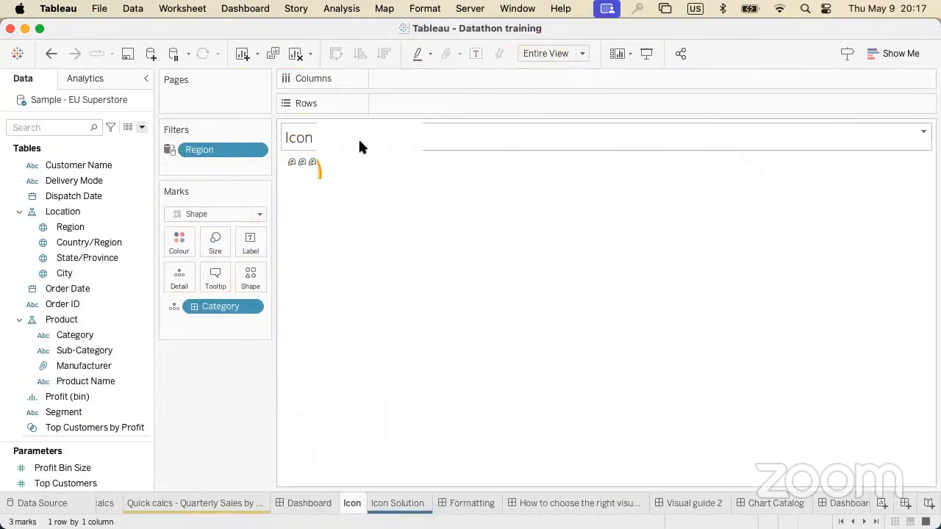
click(208, 246)
drag(239, 277, 288, 276)
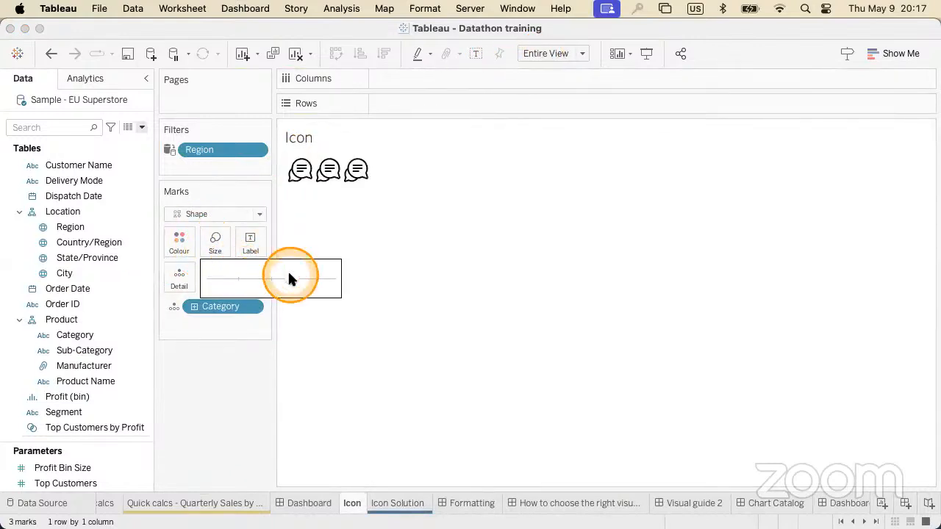
Review the Misc shape palette without changes, then select the Scatter Plot zone on Dashboard 11
click(252, 276)
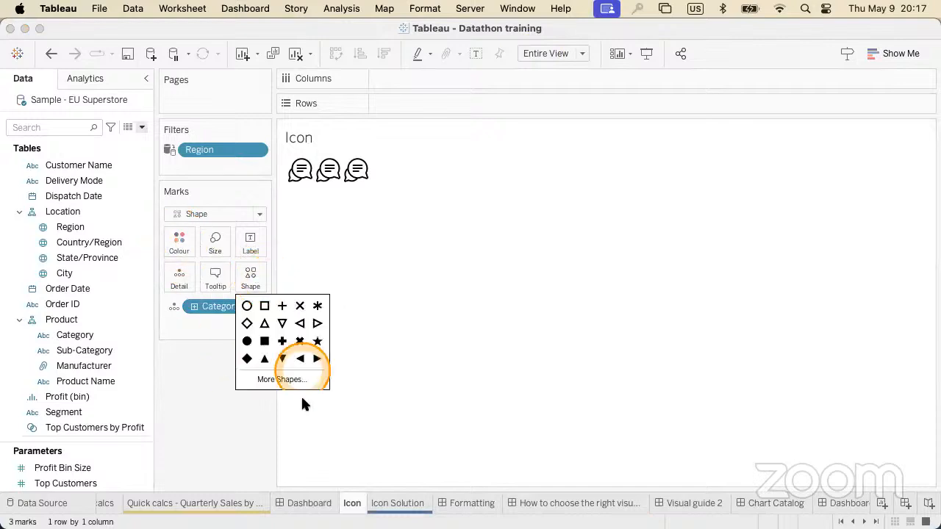
click(285, 380)
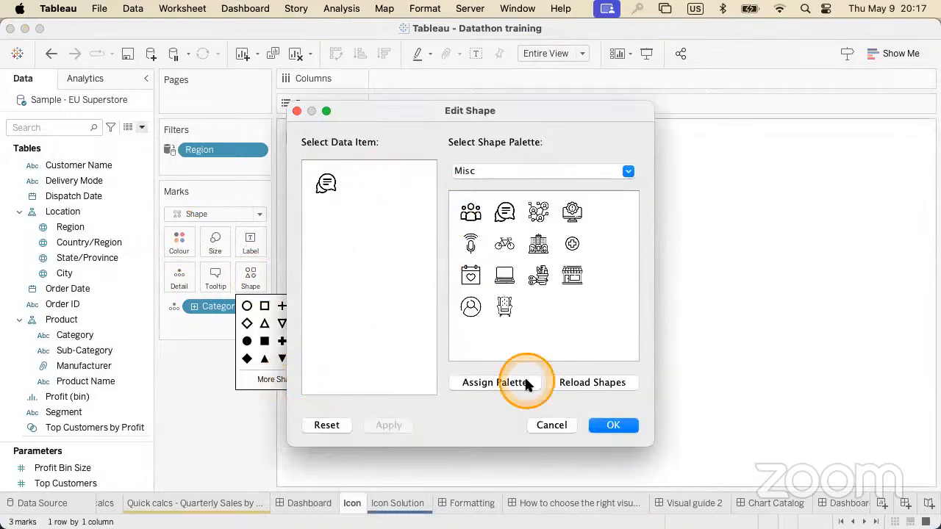
click(553, 426)
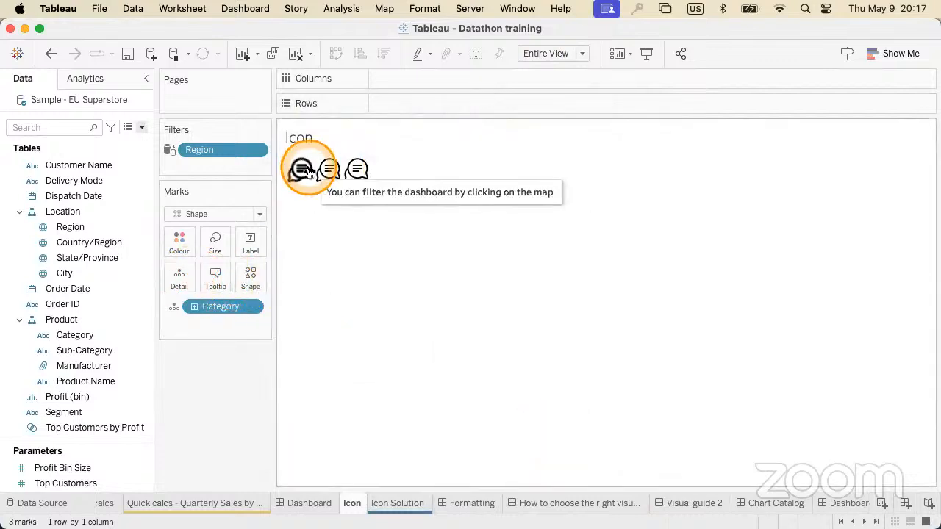
click(250, 278)
click(264, 381)
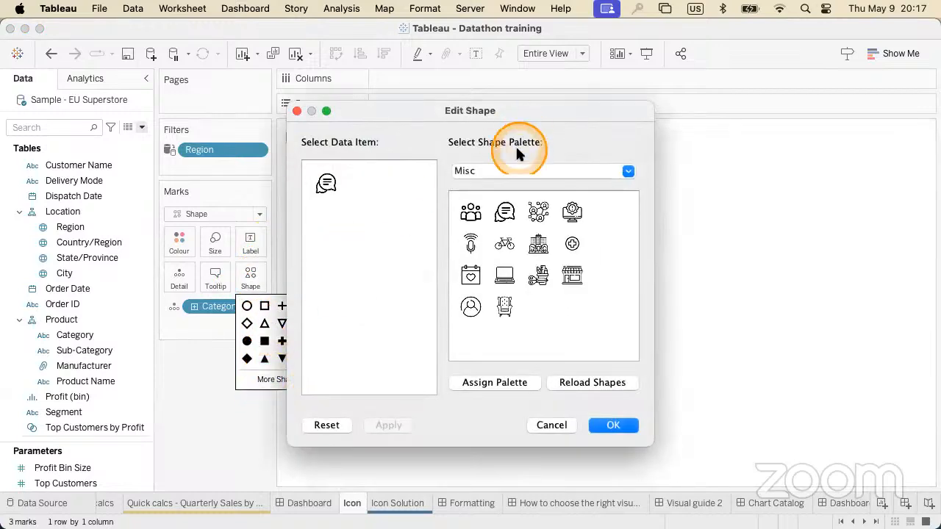
click(493, 171)
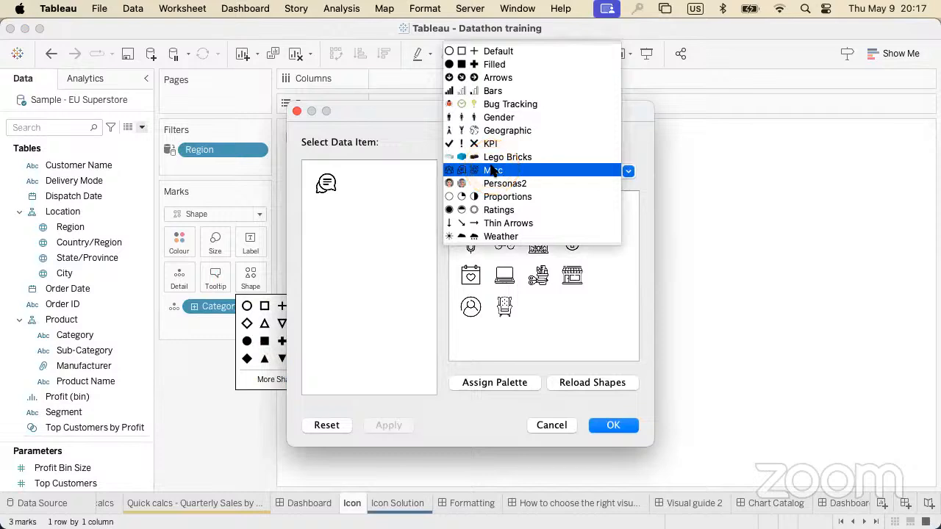
click(547, 419)
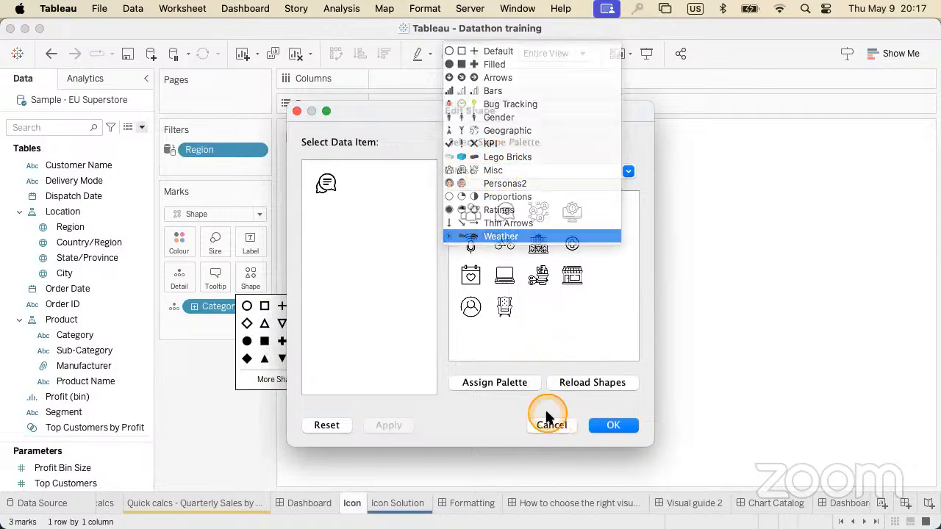
click(548, 425)
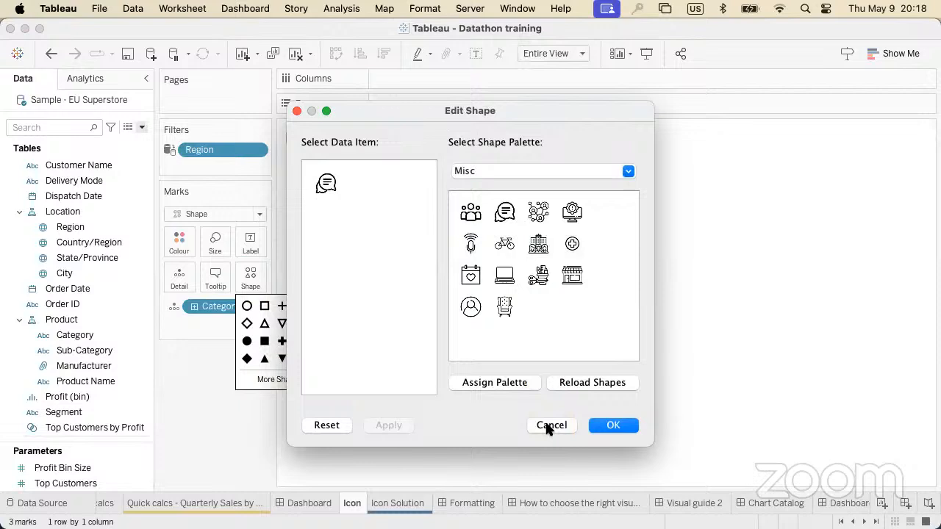
click(550, 426)
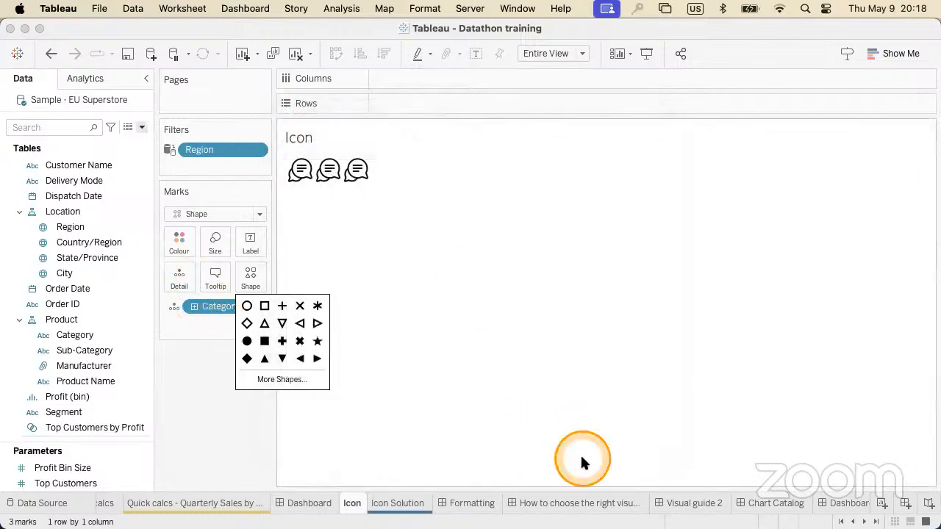
click(838, 502)
click(444, 324)
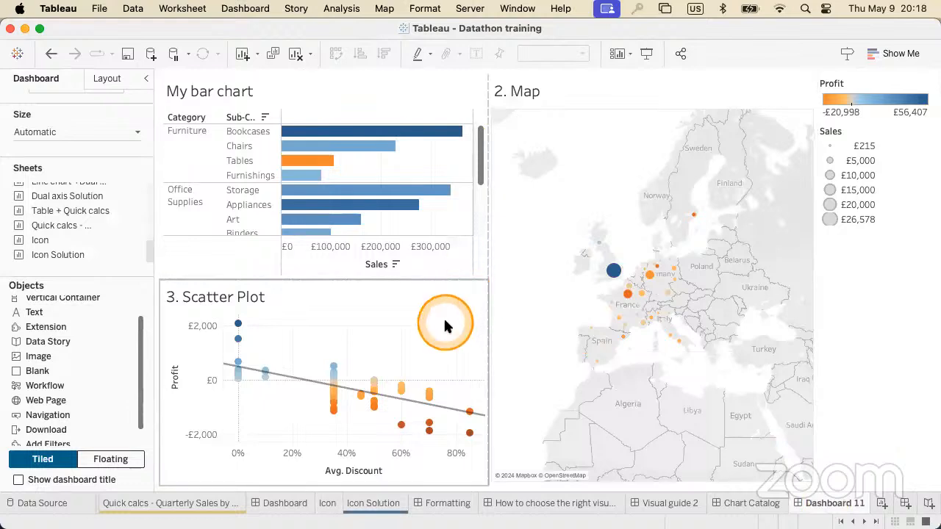
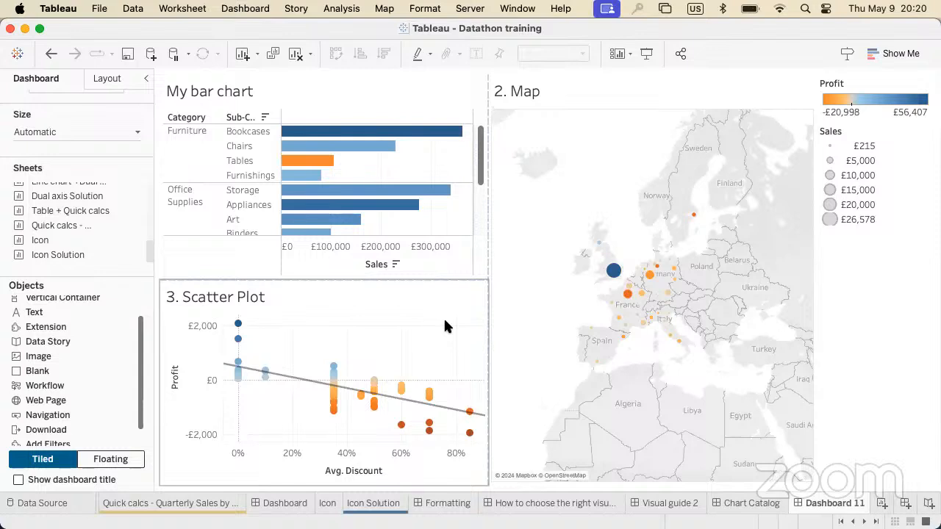
In Chrome, run a Google search for 'tableau free e-learning' in a new tab
click(457, 314)
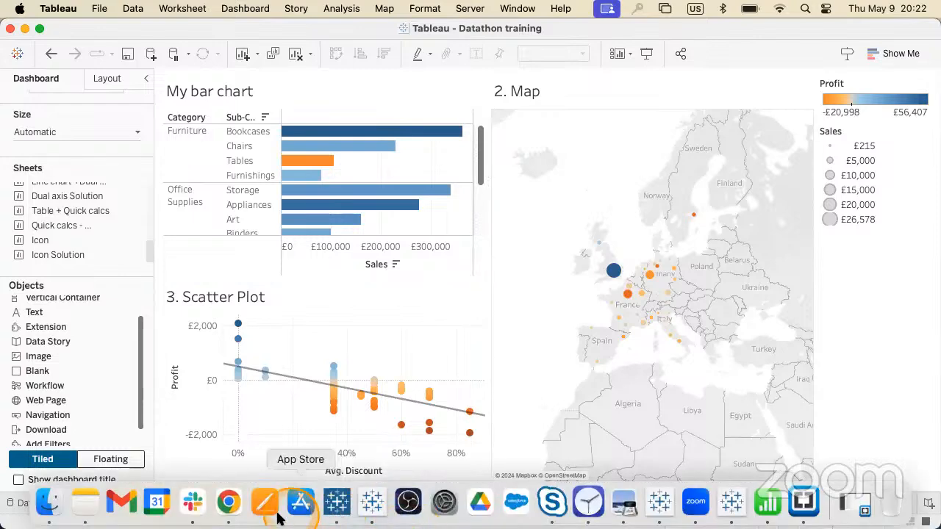
click(229, 502)
click(869, 33)
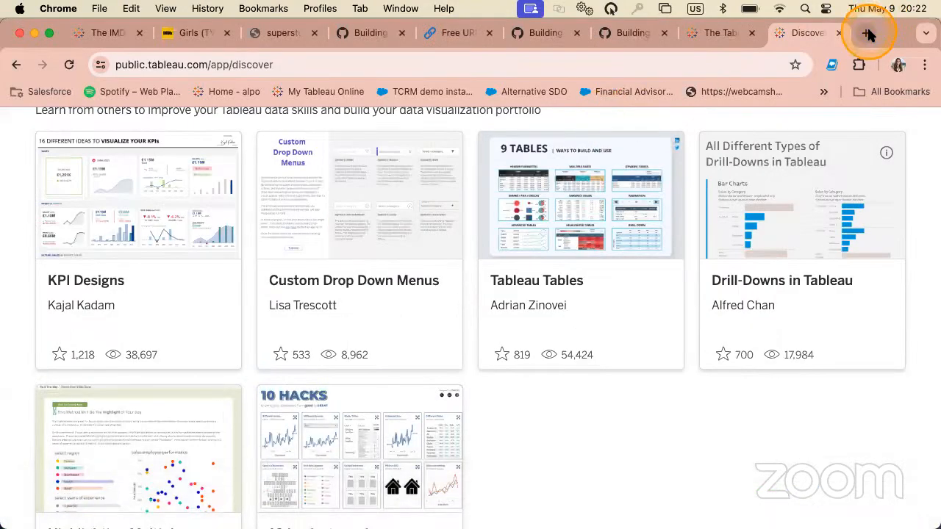
text(tableau)
text(fre)
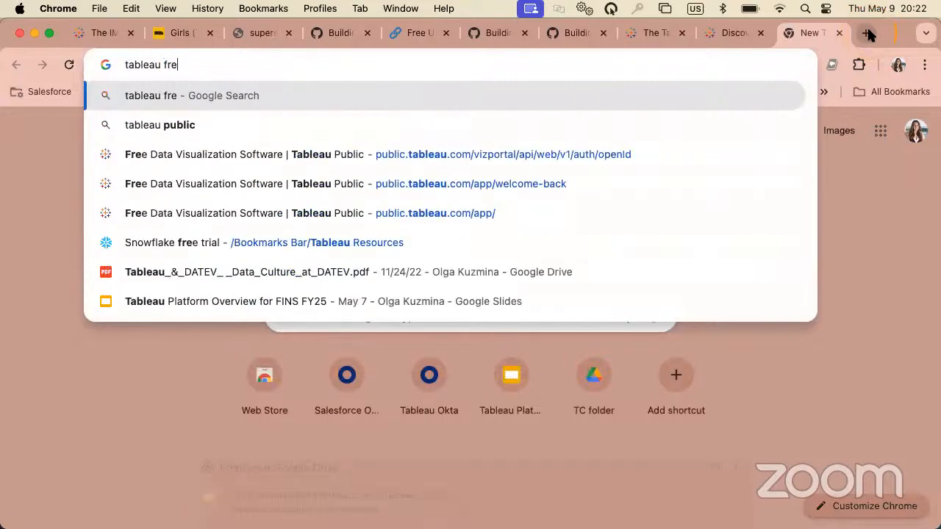
key(BackSpace)
text(ee e-)
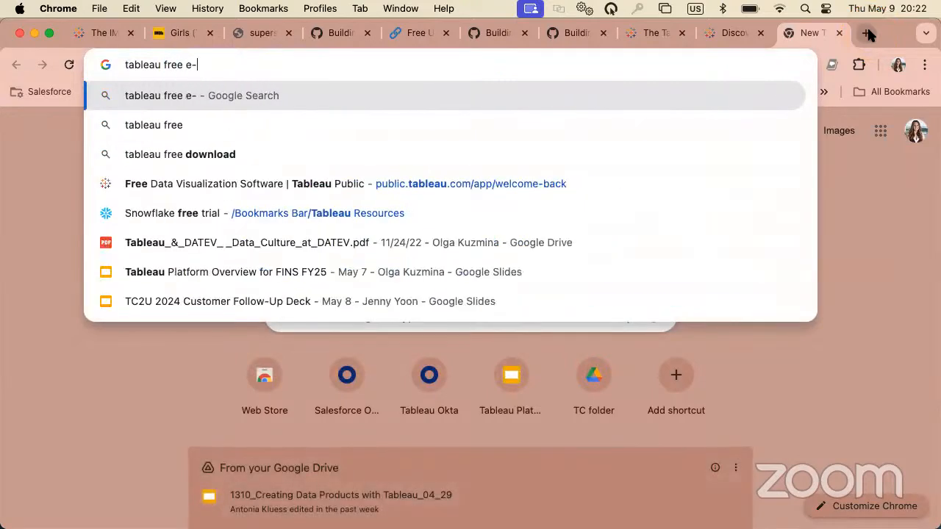
text(learning)
key(Return)
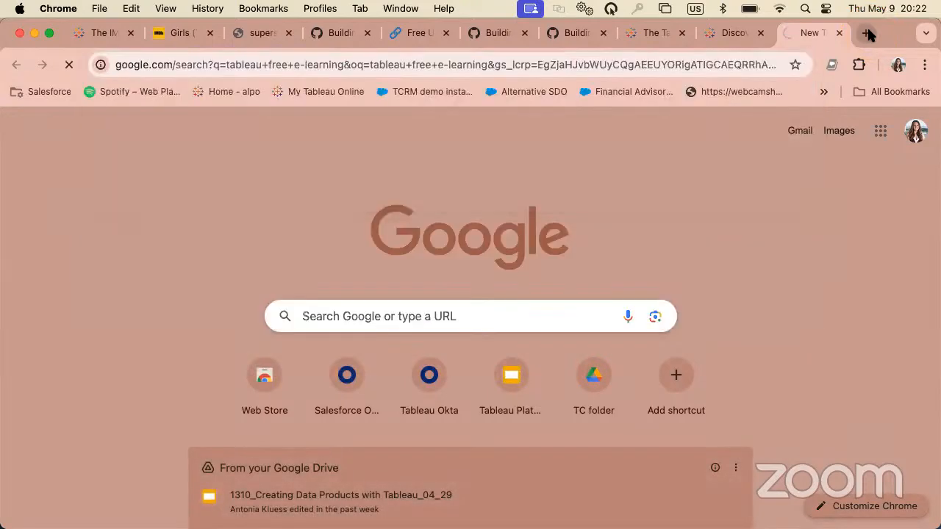
Open the Tableau eLearning and Free Training Videos results in new tabs
scroll(410, 262, down, 1)
scroll(409, 268, down, 3)
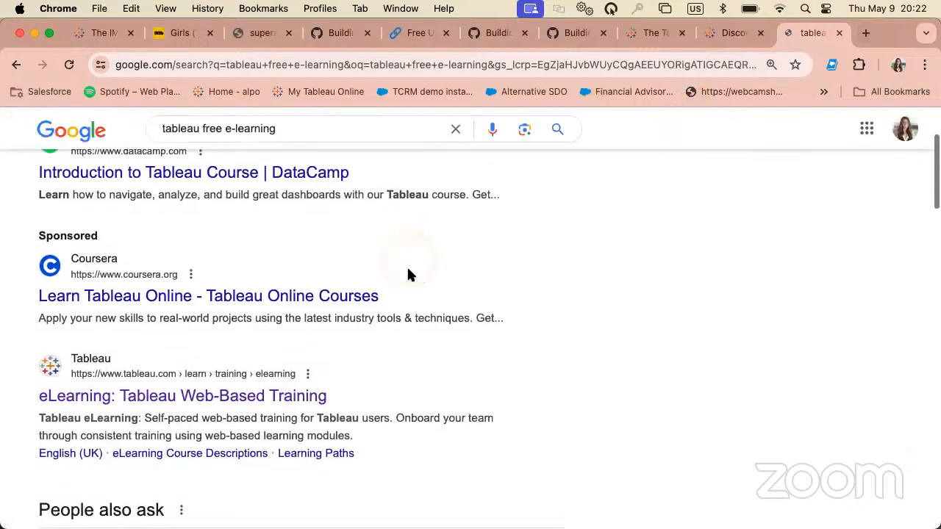
scroll(412, 382, down, 3)
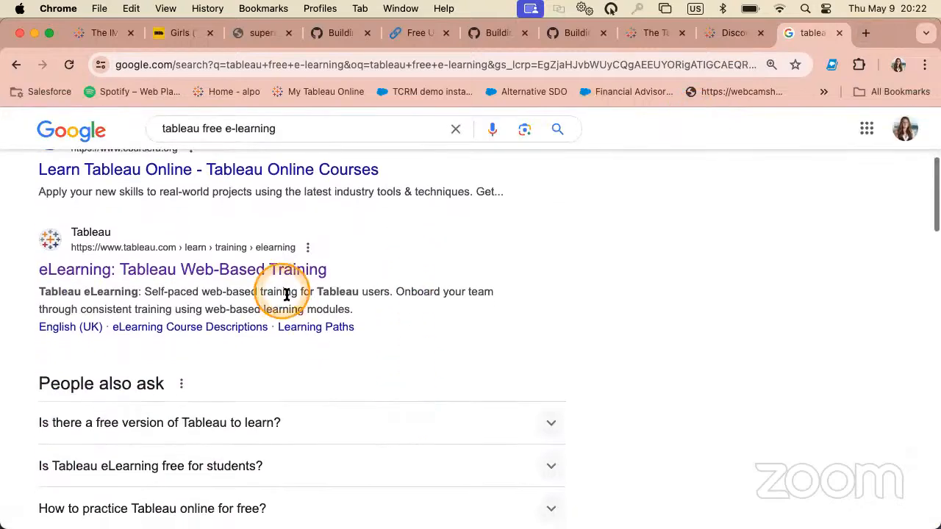
super+click(287, 270)
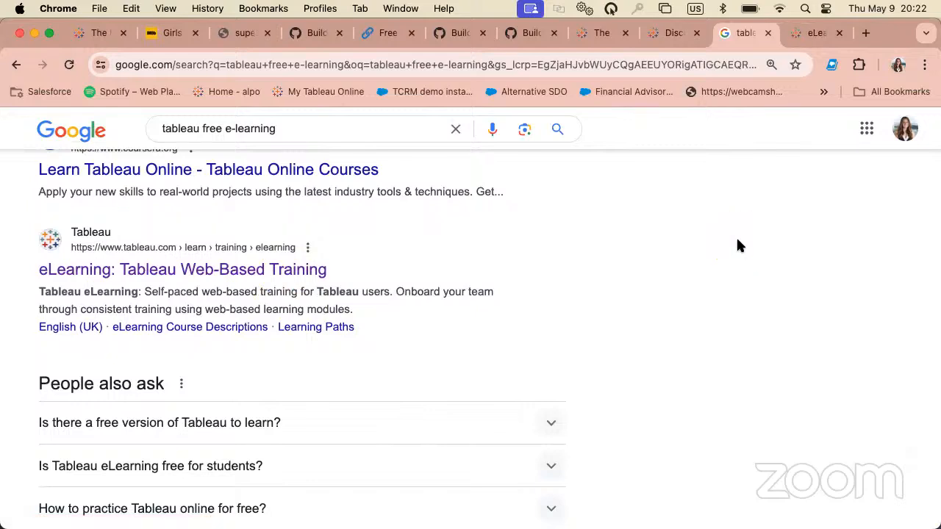
click(771, 316)
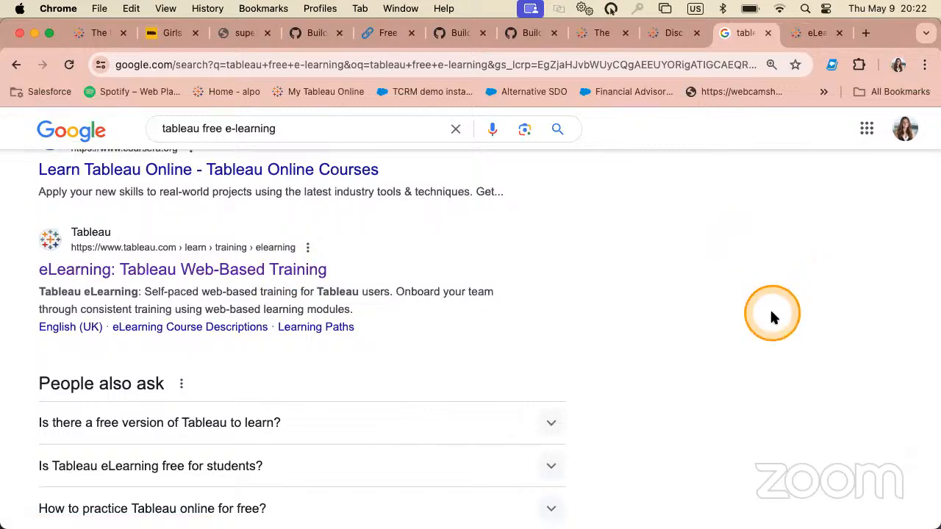
scroll(772, 316, down, 5)
click(671, 297)
super+click(211, 372)
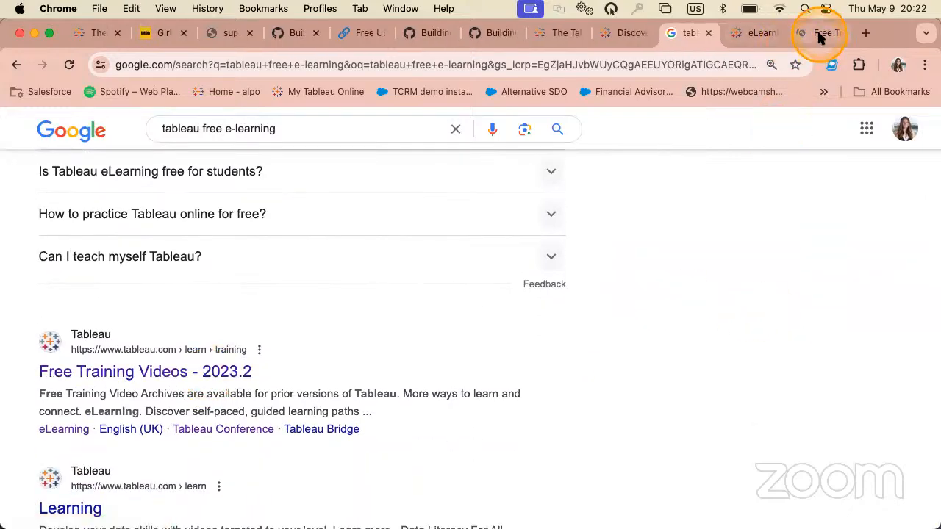
Go to the Free Training Videos page and scroll to its Creator video list
click(819, 34)
click(693, 389)
scroll(693, 388, down, 5)
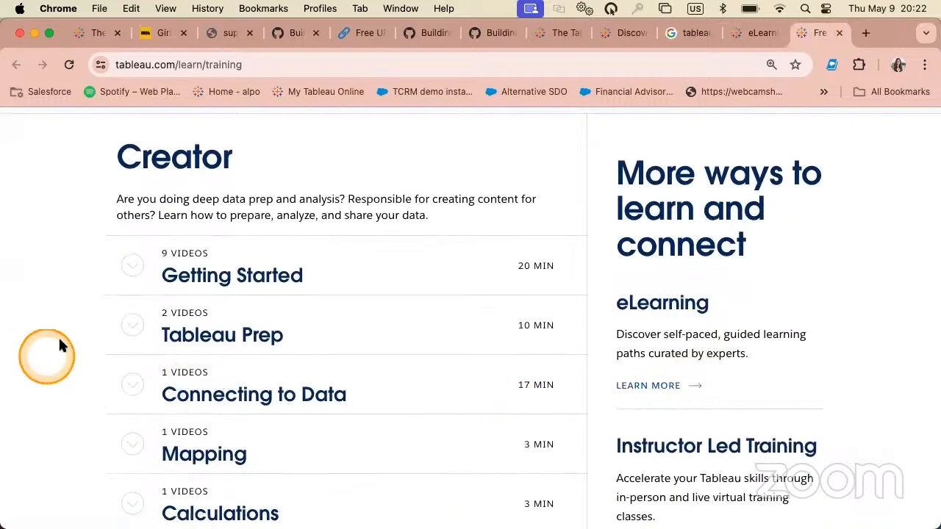
Expand Creator's Getting Started series and browse its 9 videos, then the Prep, Mapping and Calculations sections
click(132, 265)
scroll(61, 373, down, 1)
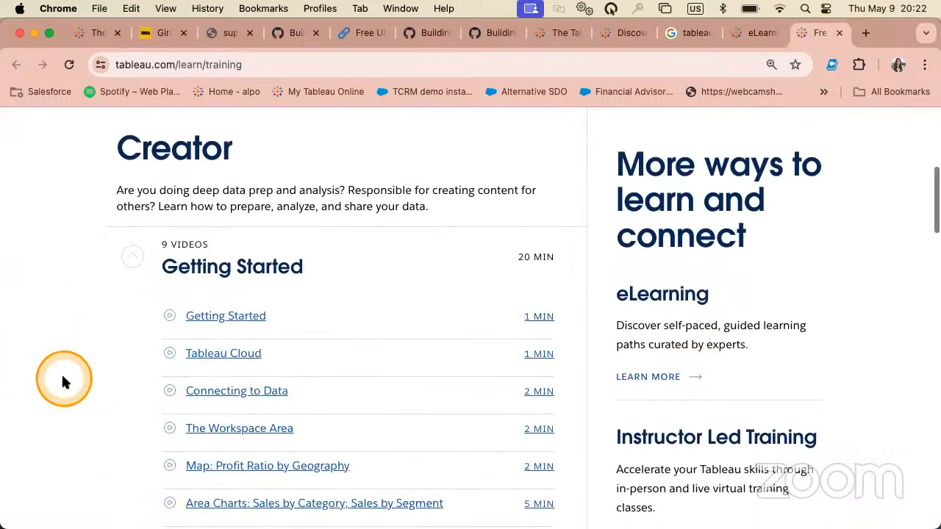
scroll(61, 373, down, 2)
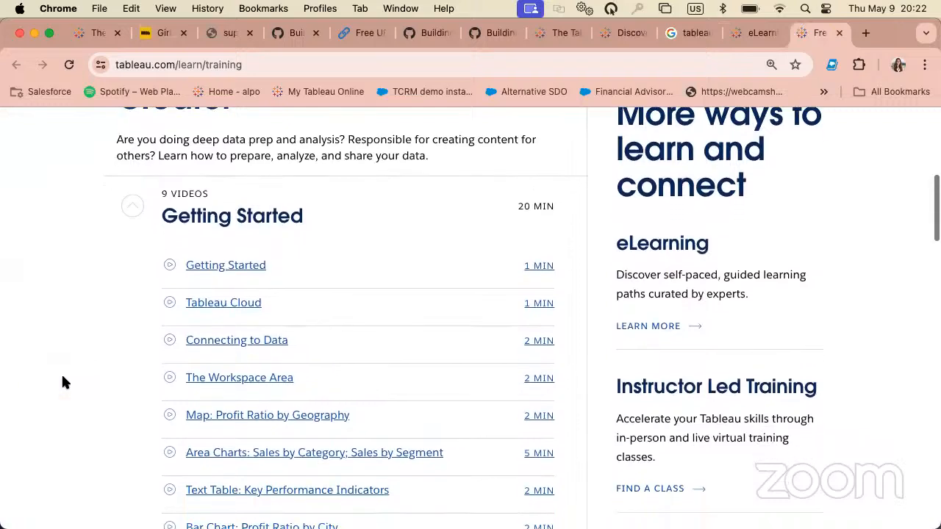
click(125, 420)
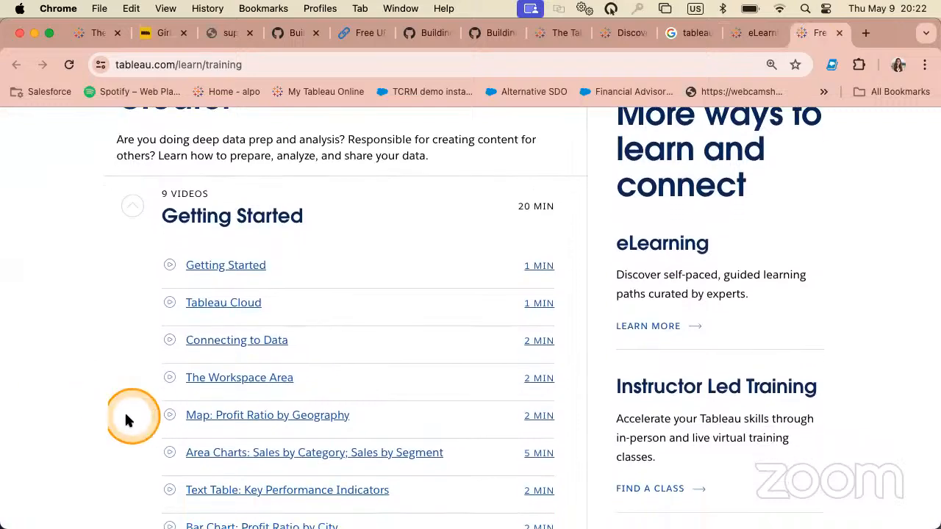
scroll(112, 421, down, 3)
scroll(121, 421, down, 4)
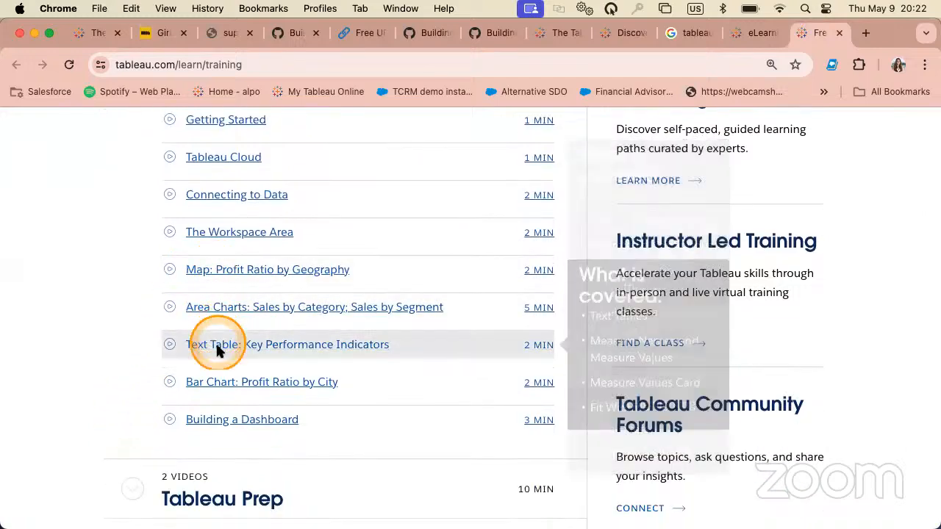
mouse_move(235, 388)
scroll(239, 394, down, 4)
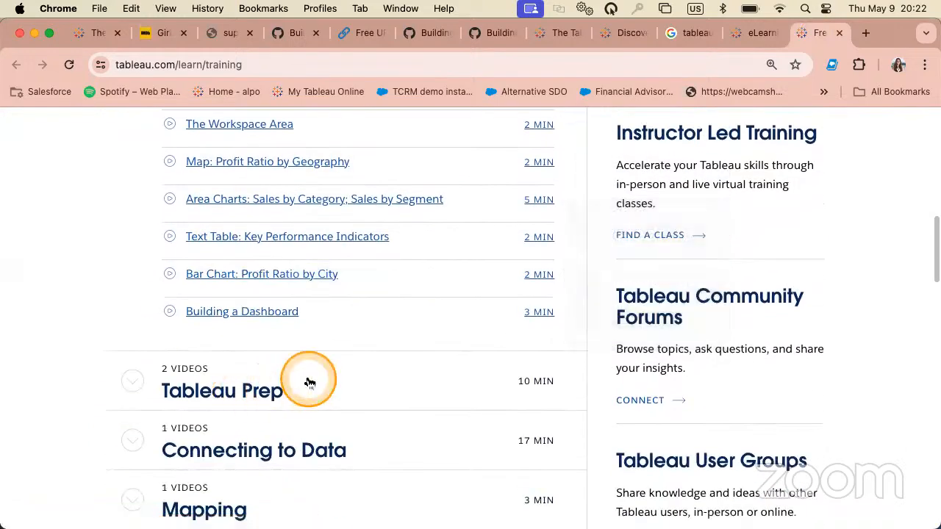
scroll(308, 381, down, 4)
scroll(309, 383, down, 1)
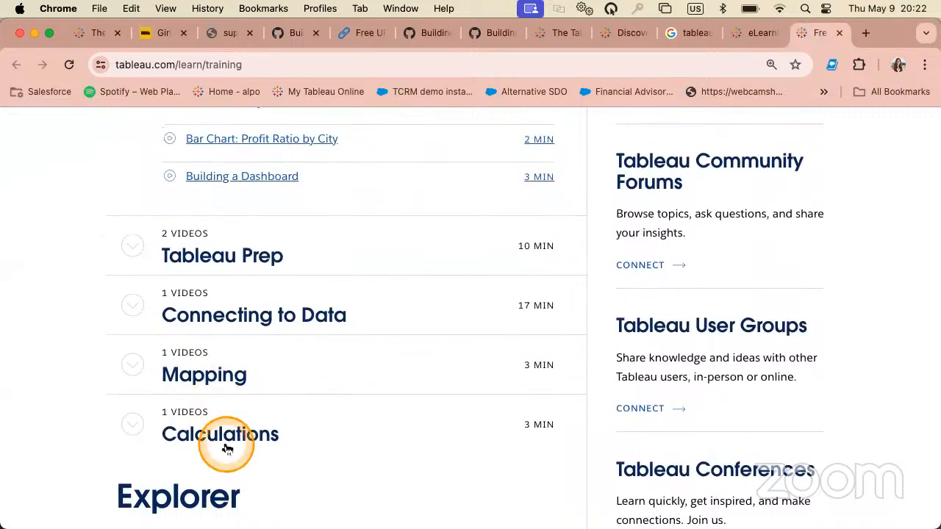
scroll(287, 351, up, 10)
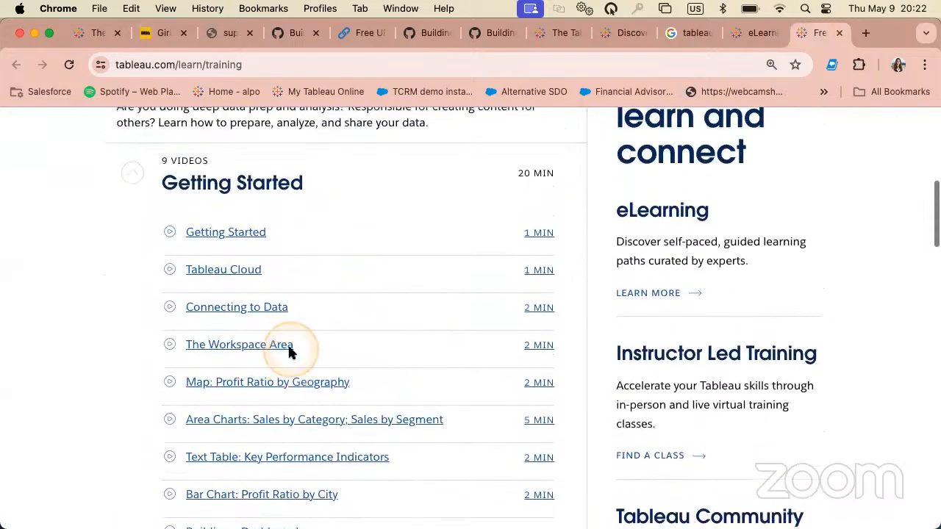
mouse_move(292, 353)
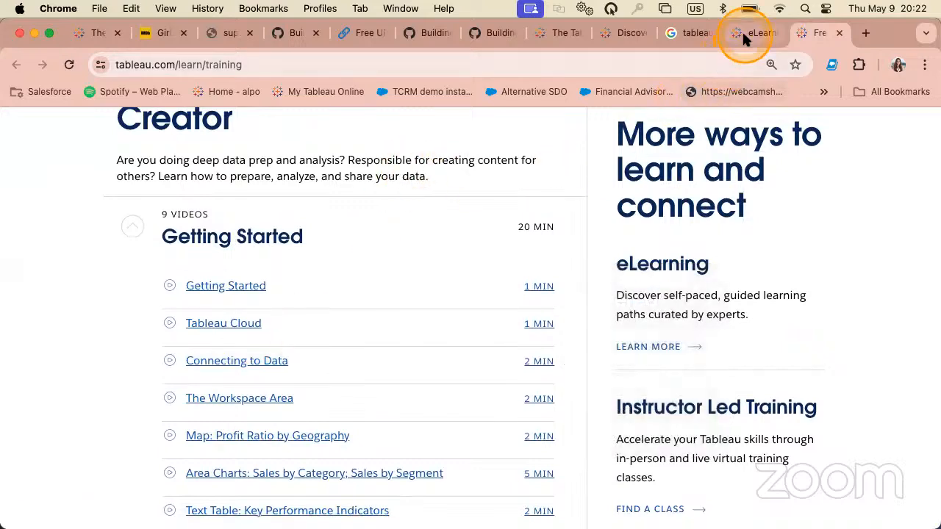
click(742, 29)
scroll(476, 311, down, 5)
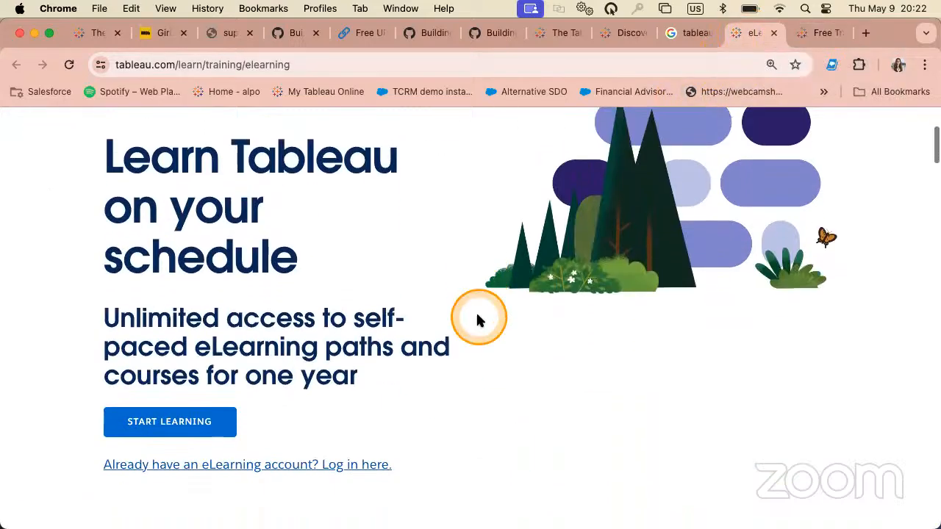
scroll(475, 311, down, 5)
scroll(476, 311, down, 2)
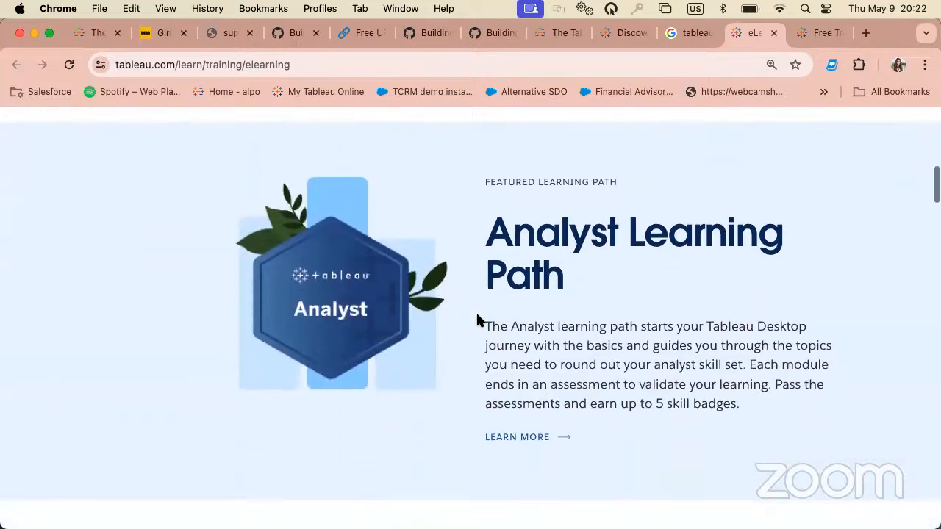
click(486, 311)
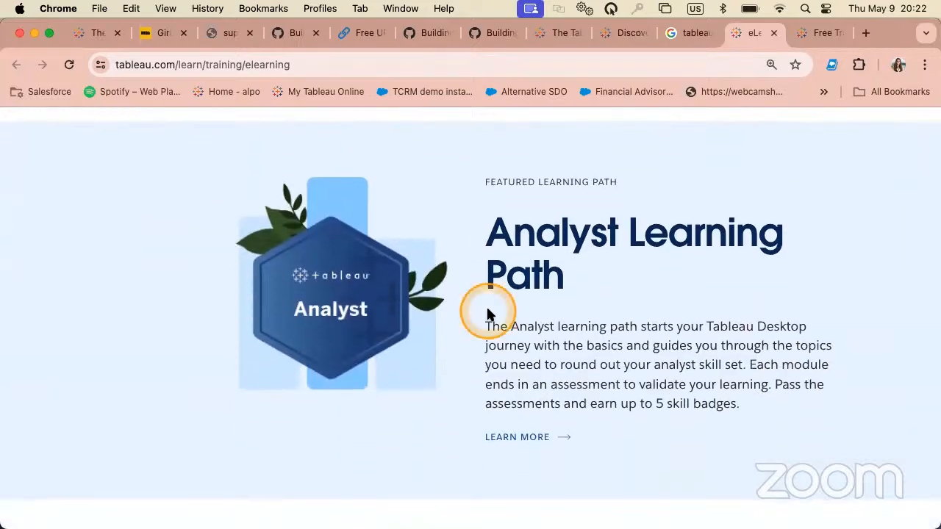
scroll(487, 312, down, 1)
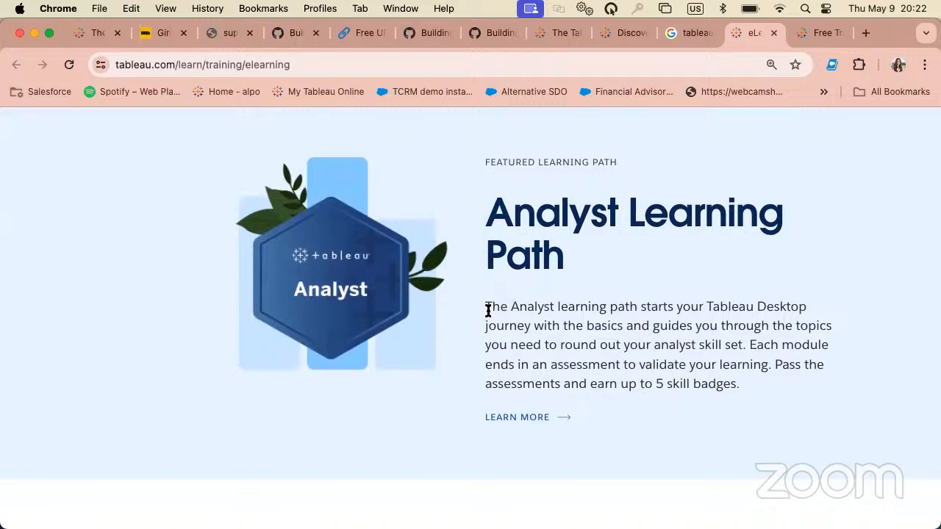
click(487, 310)
click(662, 350)
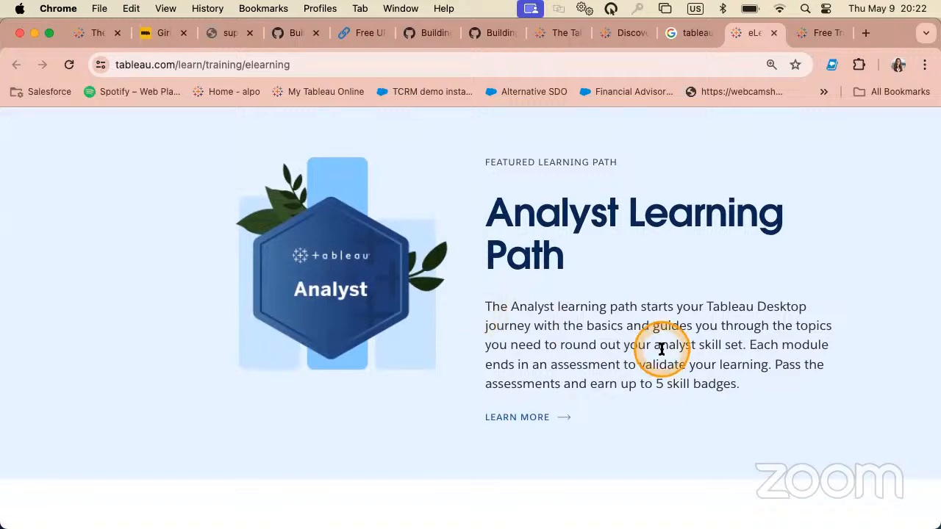
scroll(662, 350, down, 5)
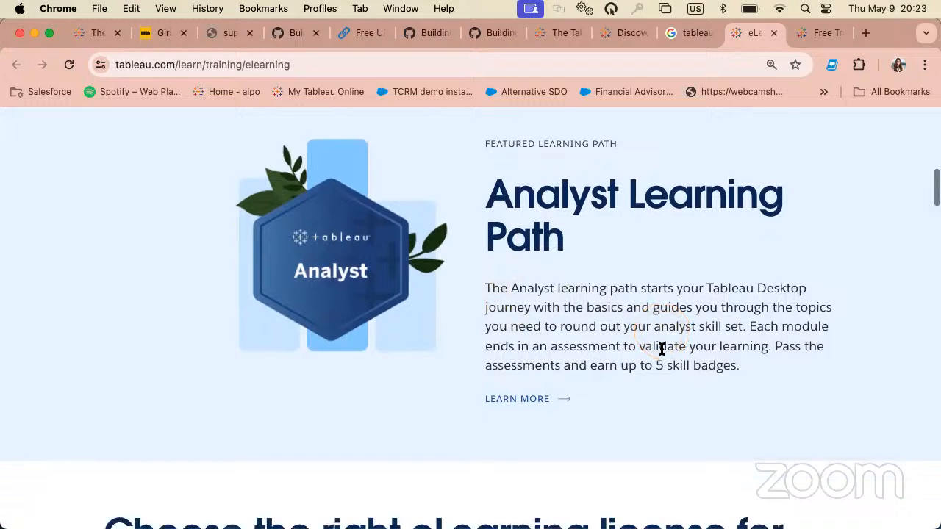
click(875, 12)
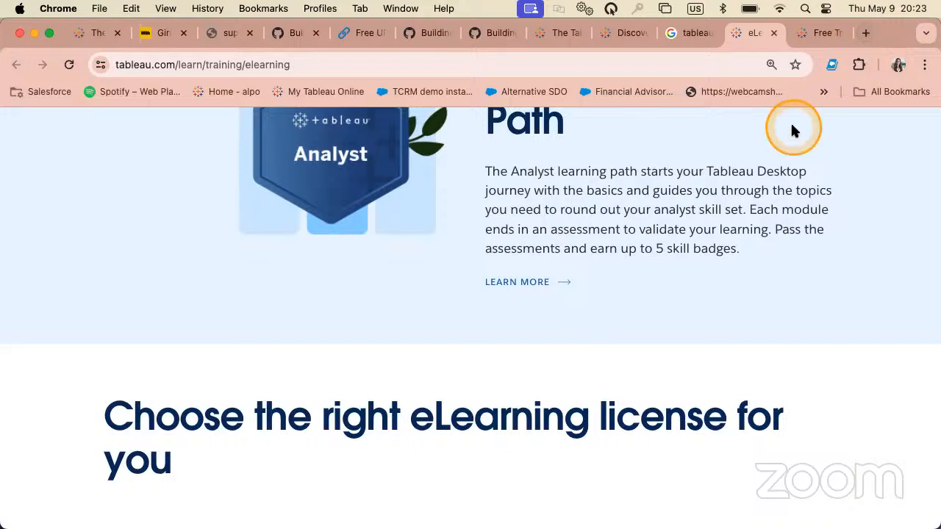
scroll(792, 130, up, 5)
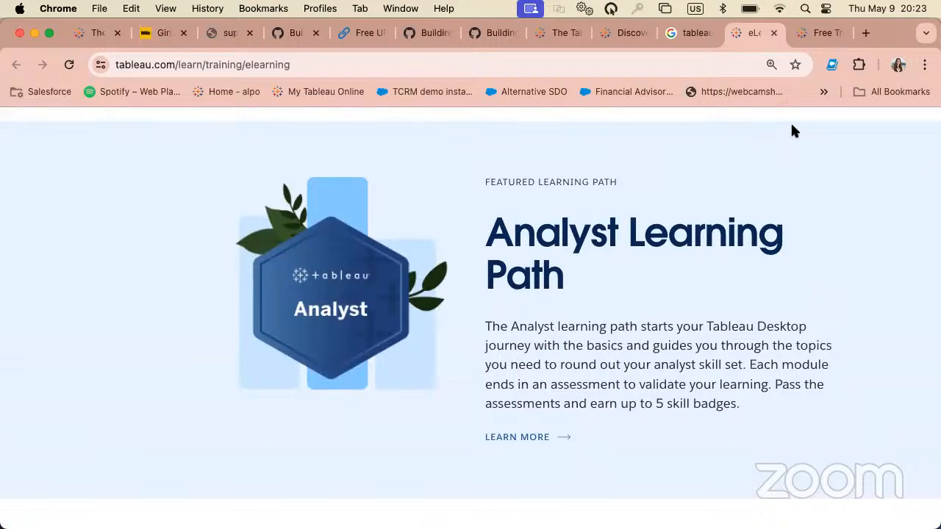
click(816, 37)
click(759, 35)
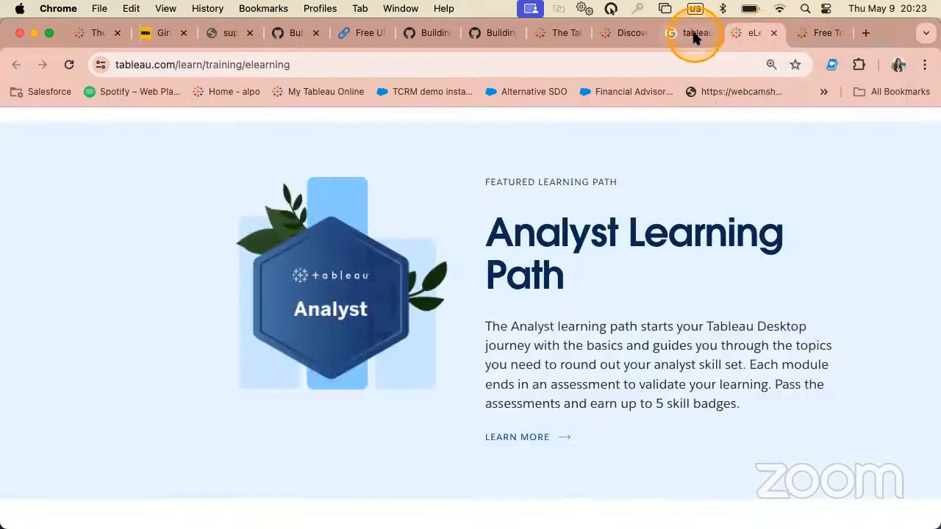
click(695, 34)
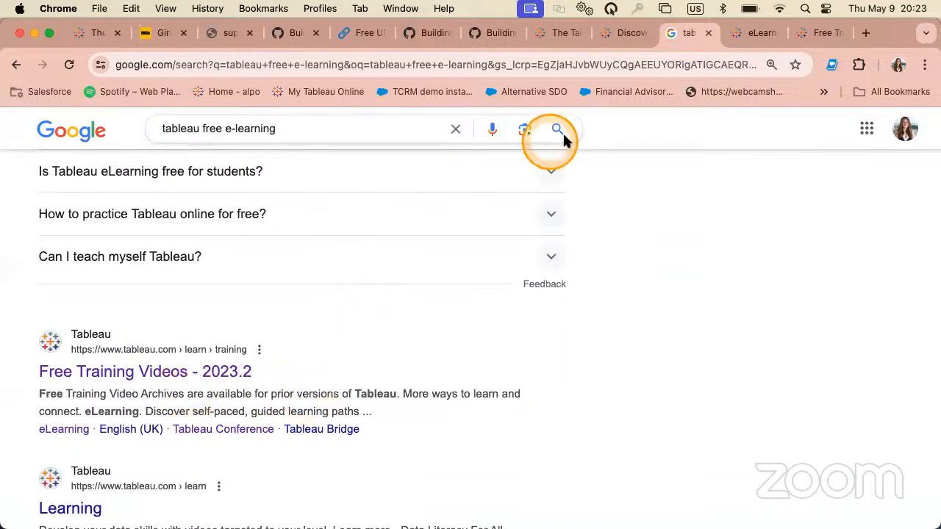
click(815, 32)
click(764, 35)
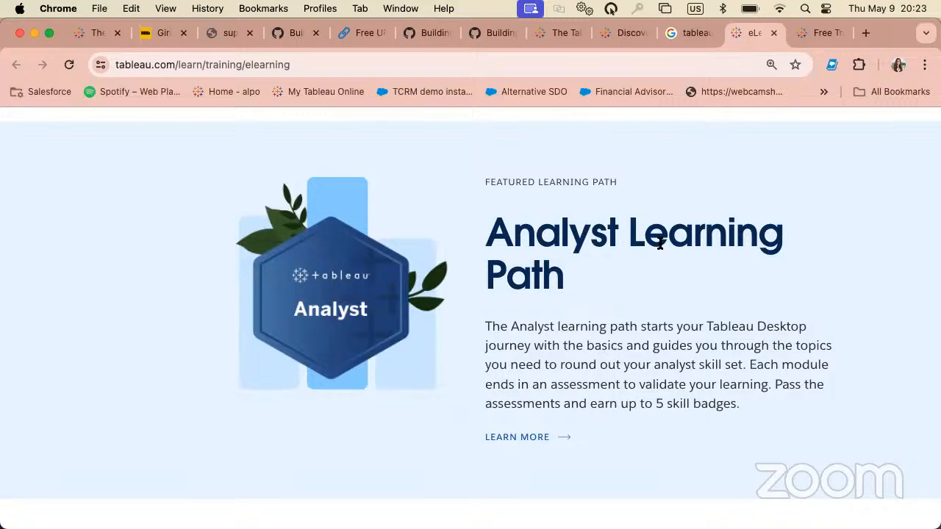
In a new tab, type 'datawo' and go to the Superstore Sales EU dataset on data.world
click(869, 33)
text(datawo)
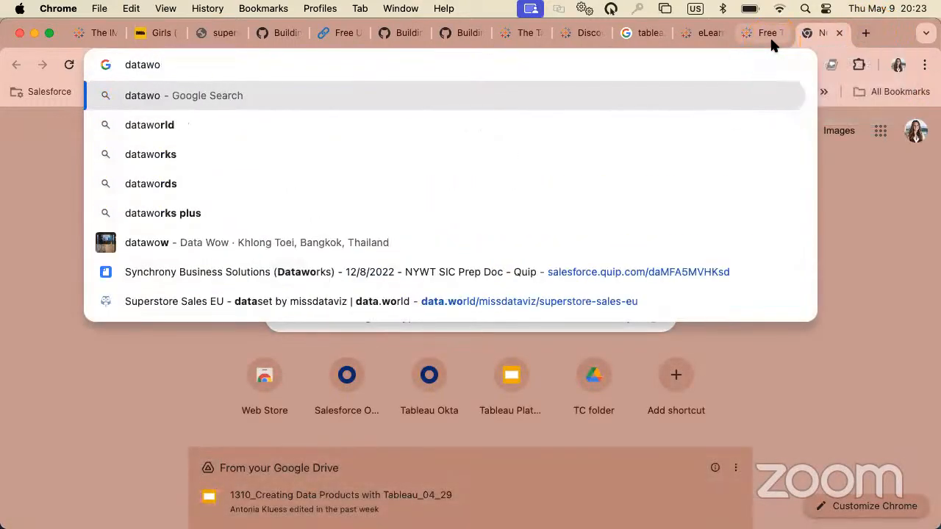
click(380, 308)
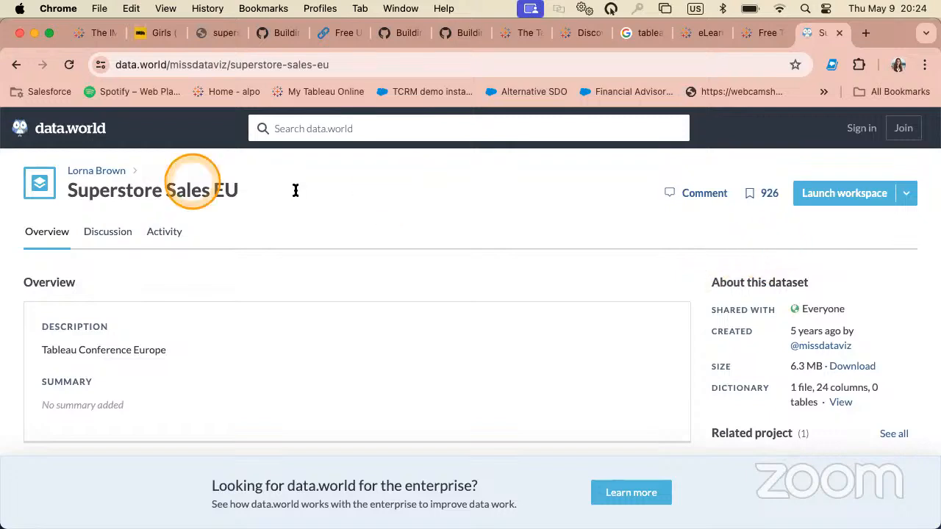
Search 'tableau datasets' in a new tab and browse the Free Public Data Sets For Analysis article's topics
click(867, 35)
text(ta)
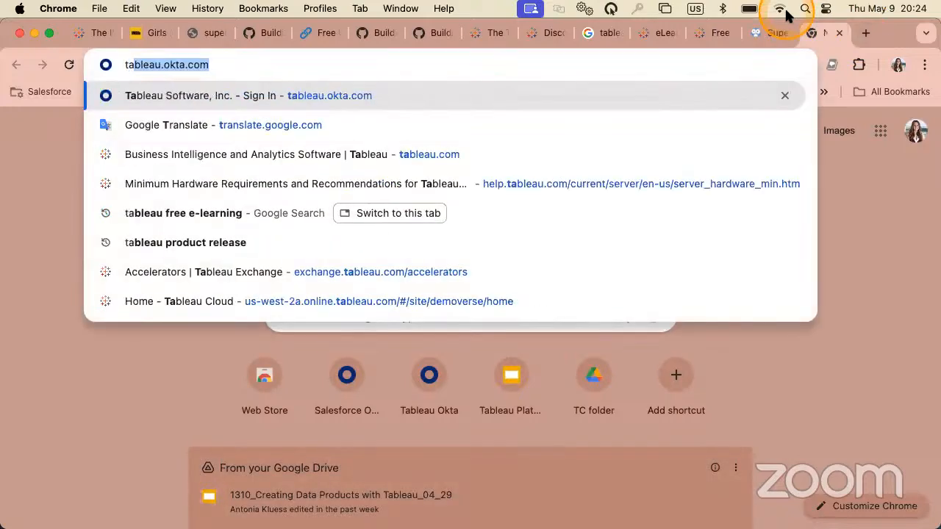
text(bleau dataset)
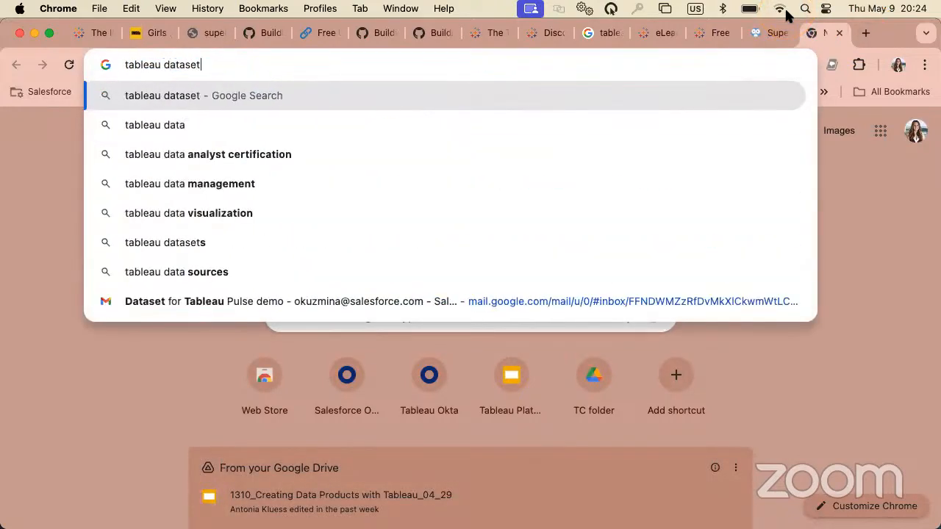
text(s)
key(Return)
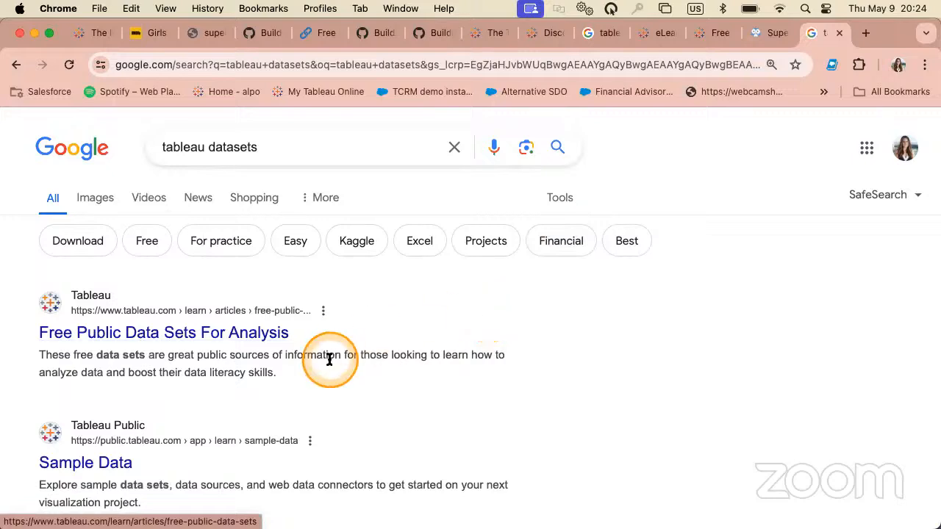
click(266, 335)
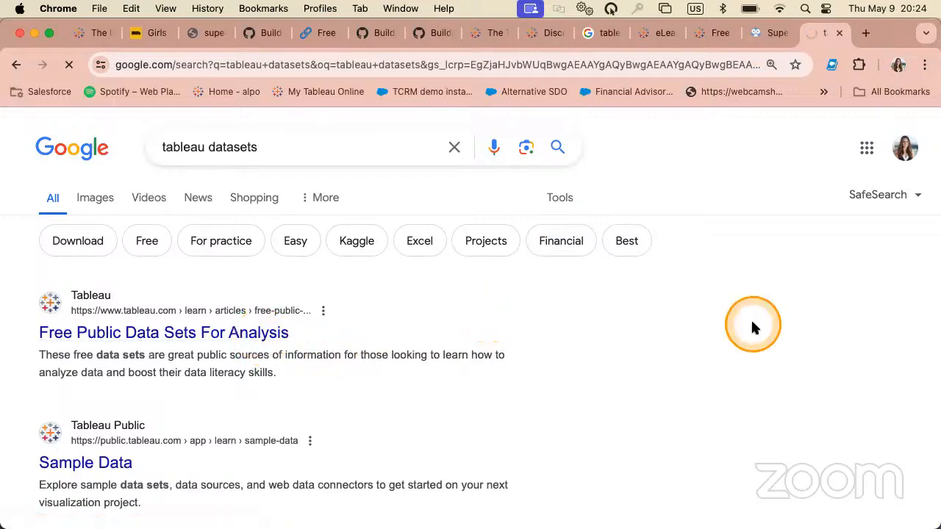
click(808, 326)
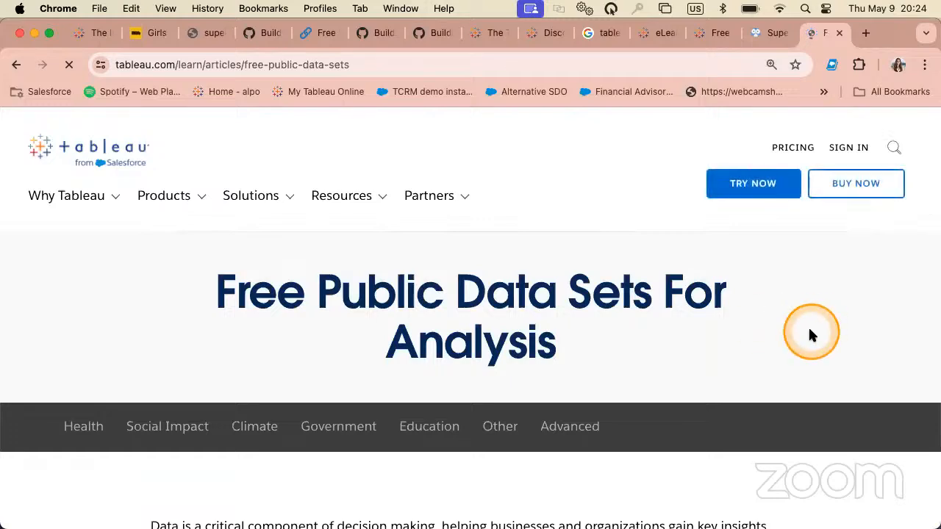
scroll(808, 325, down, 2)
scroll(810, 328, down, 3)
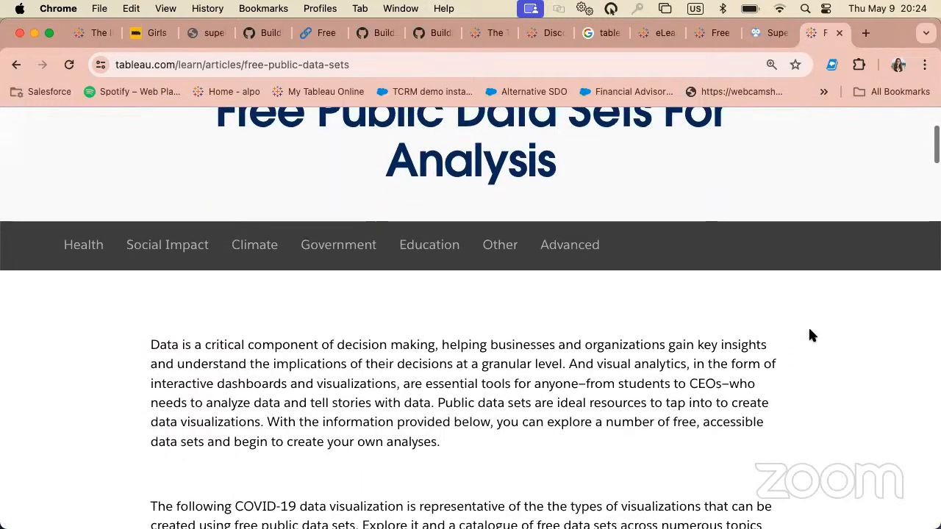